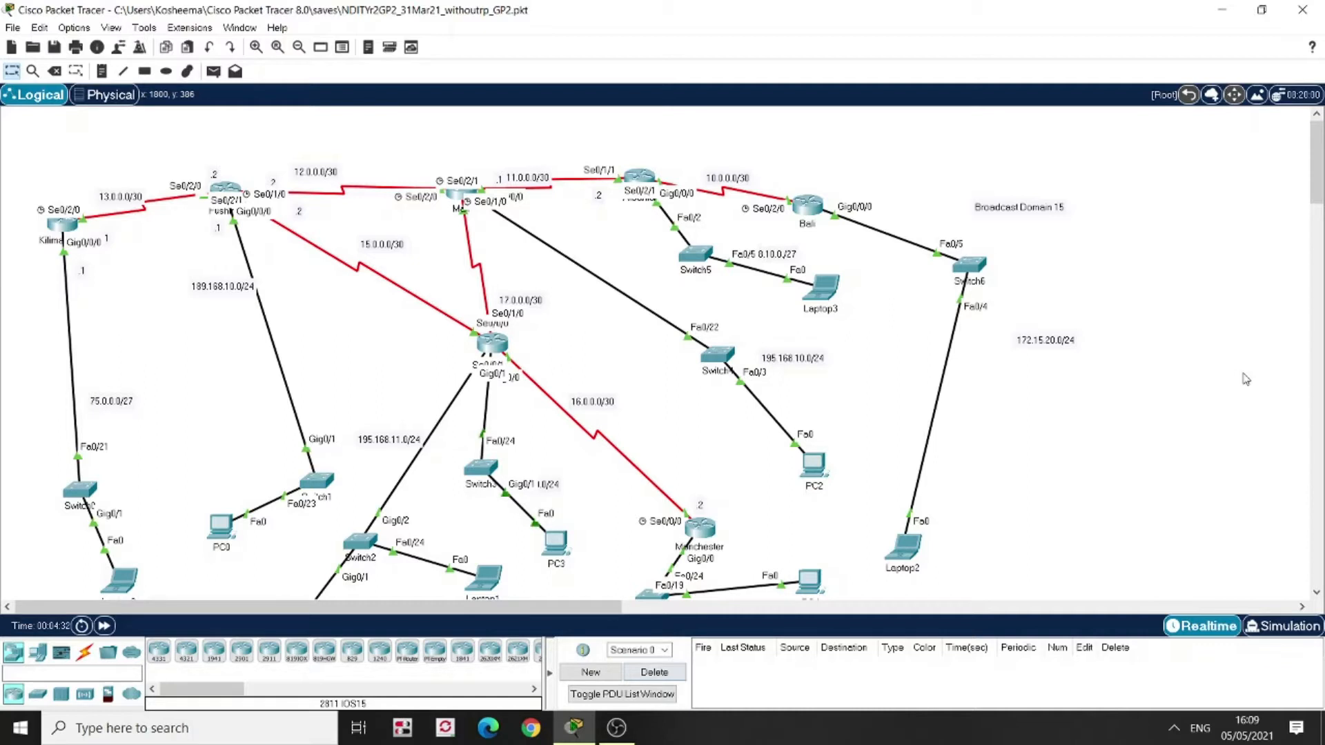
Switch to Notepad by searching for it on the computer and opening a blank document
left_click(269, 724)
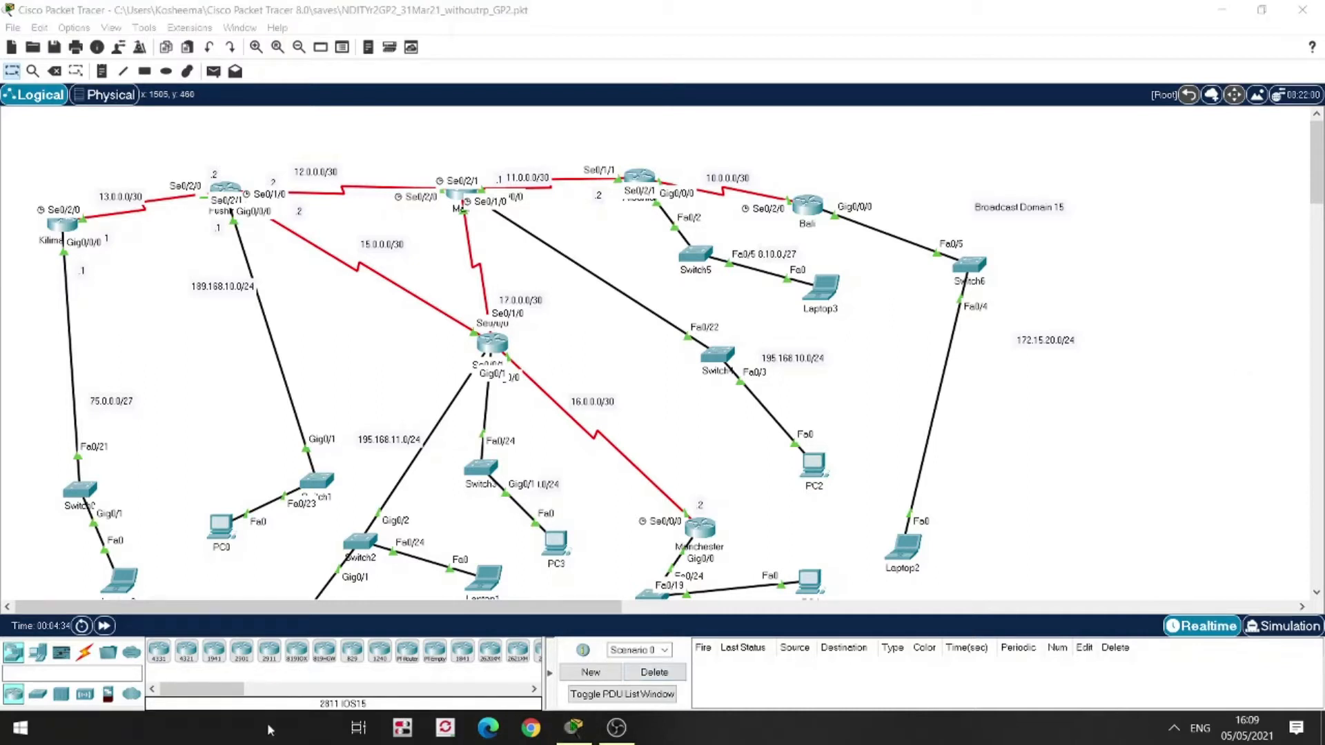
type("nd")
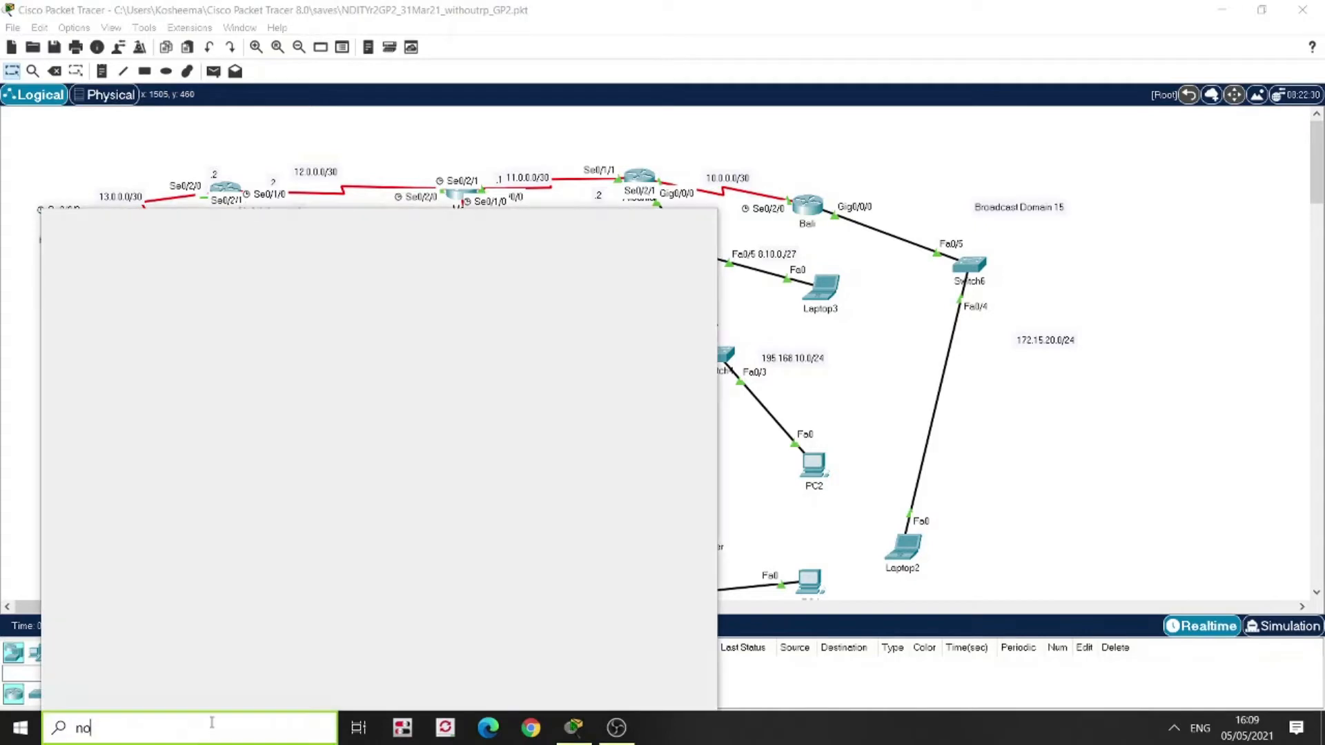
type("tepad")
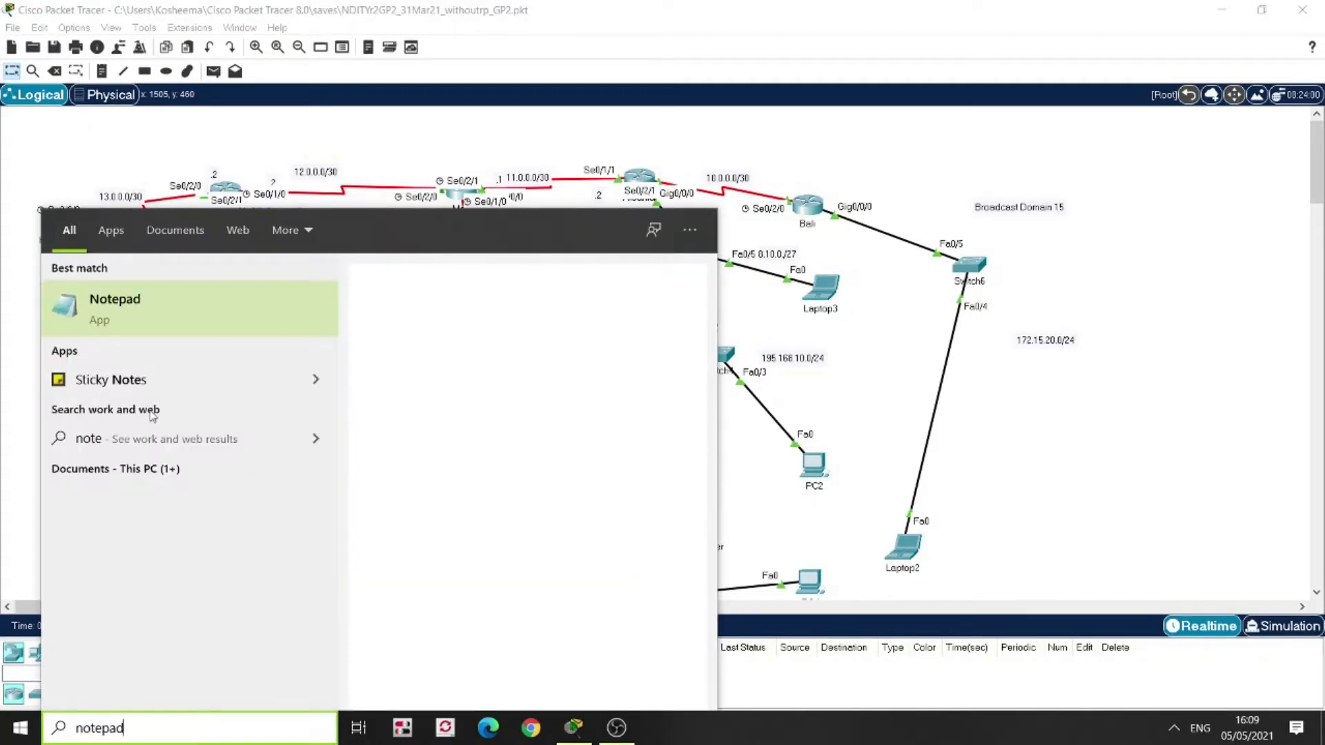
left_click(178, 317)
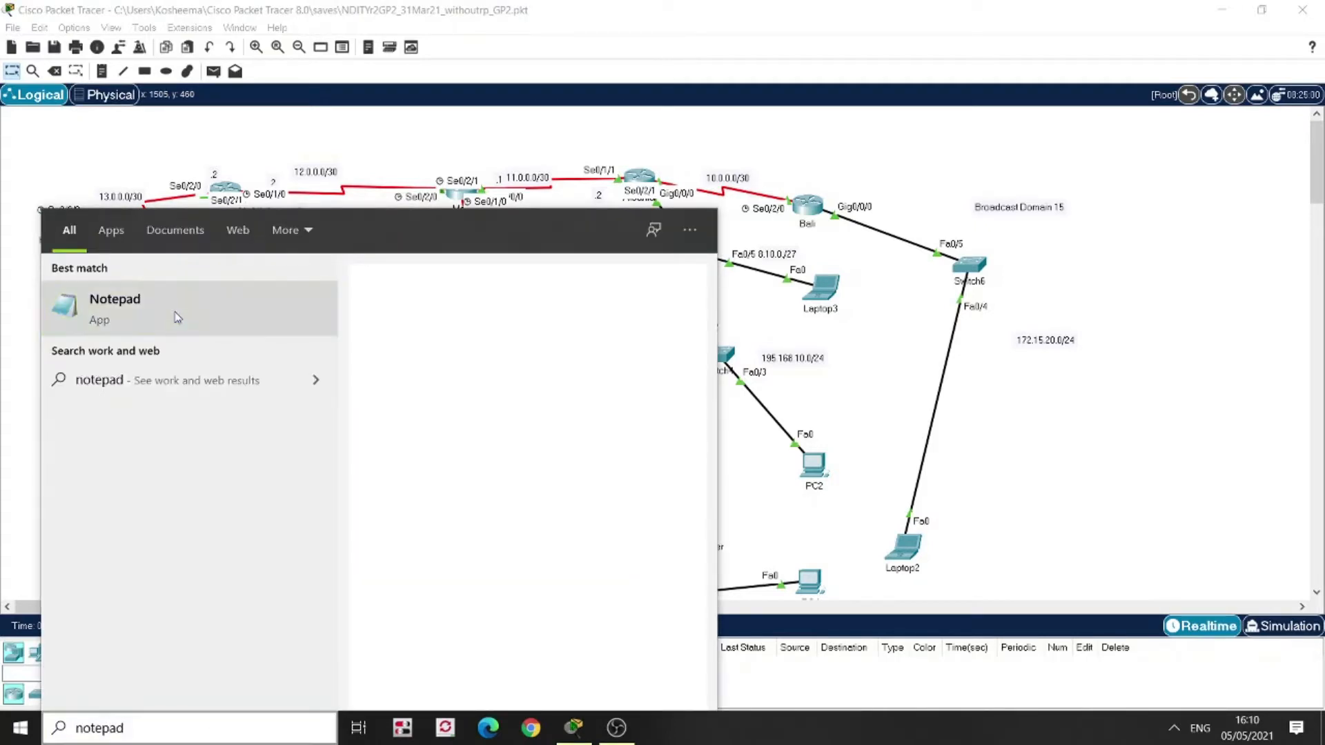
left_click(944, 733)
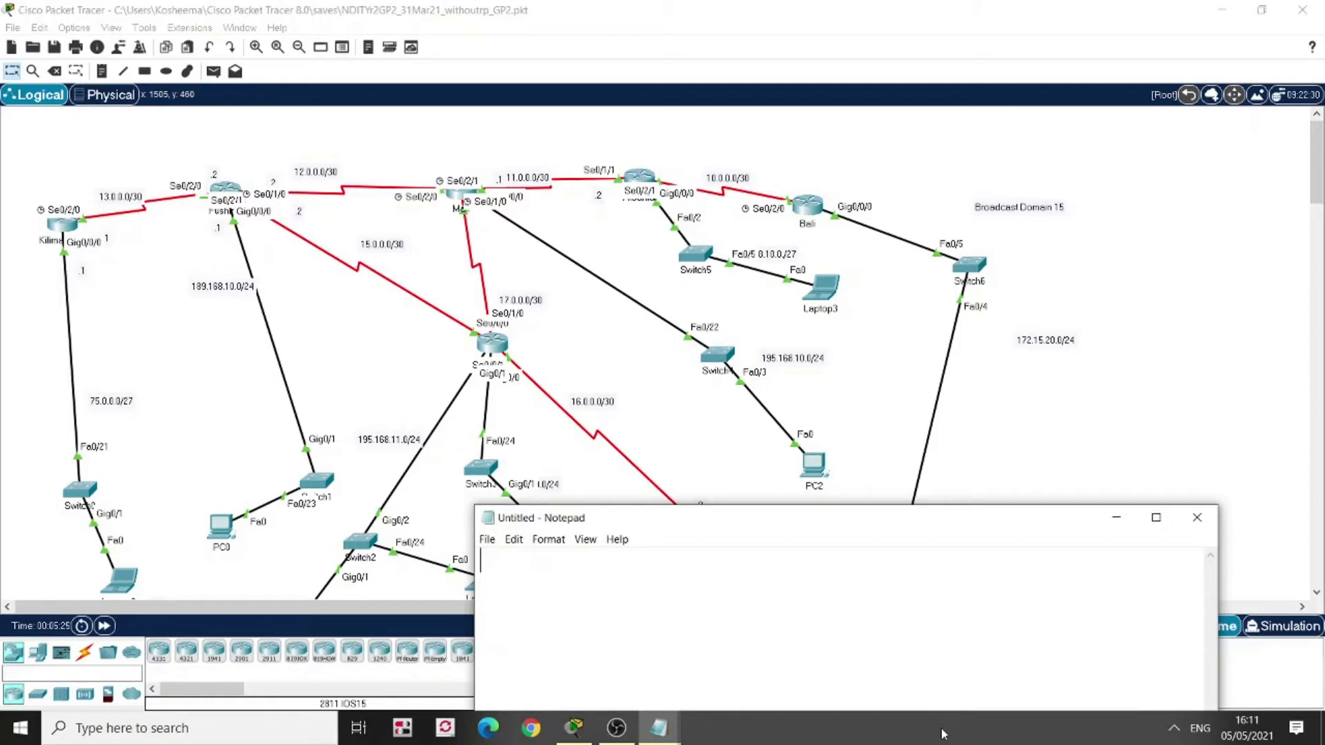
Write the OSPF command syntax "router ospf process-id(1 - 65535)" on the first line
type("router ospf")
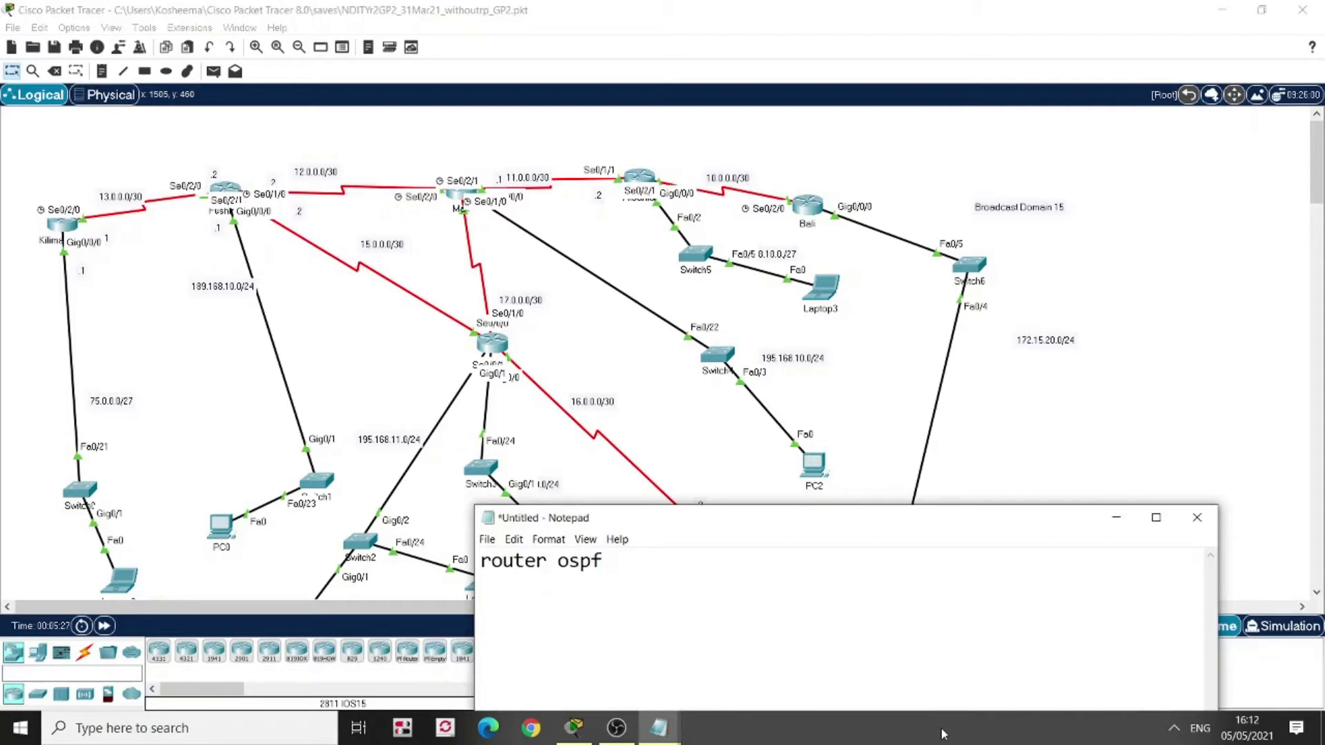
type(" process-id")
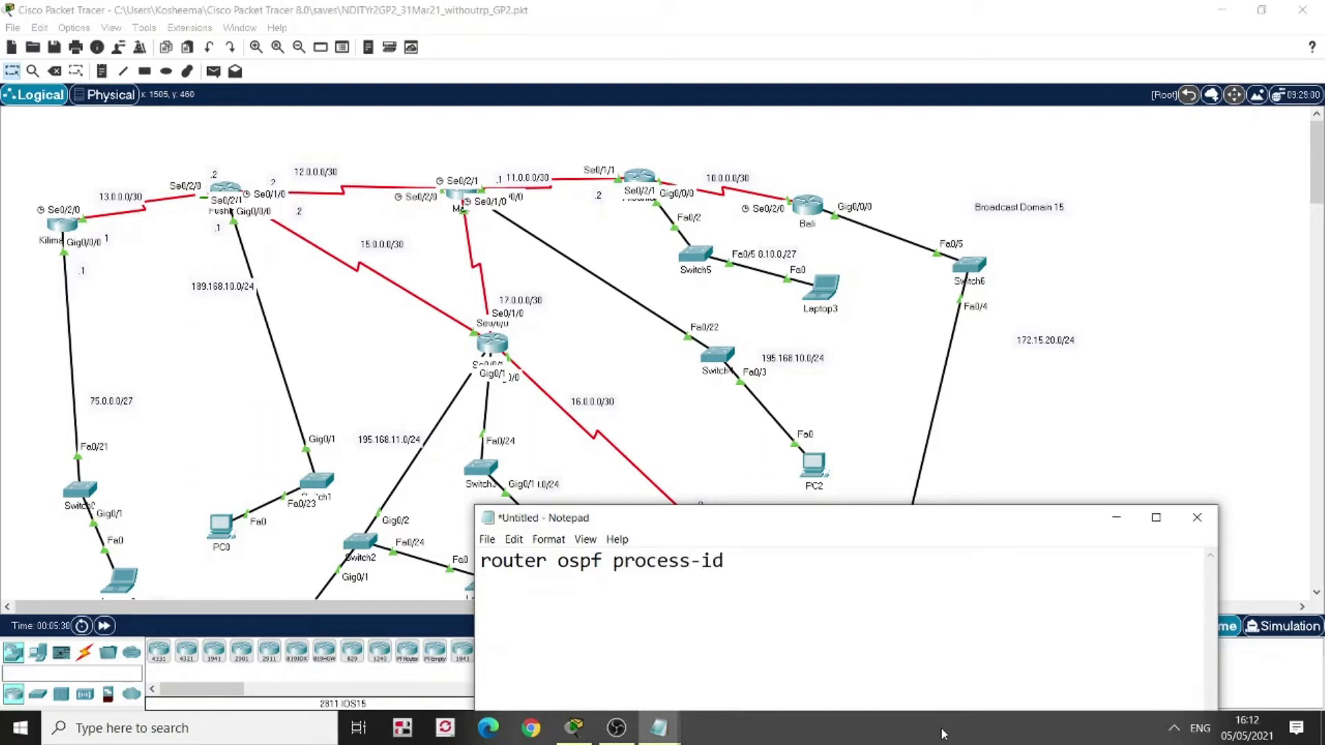
type("()")
key("Left")
type("1 - 65535")
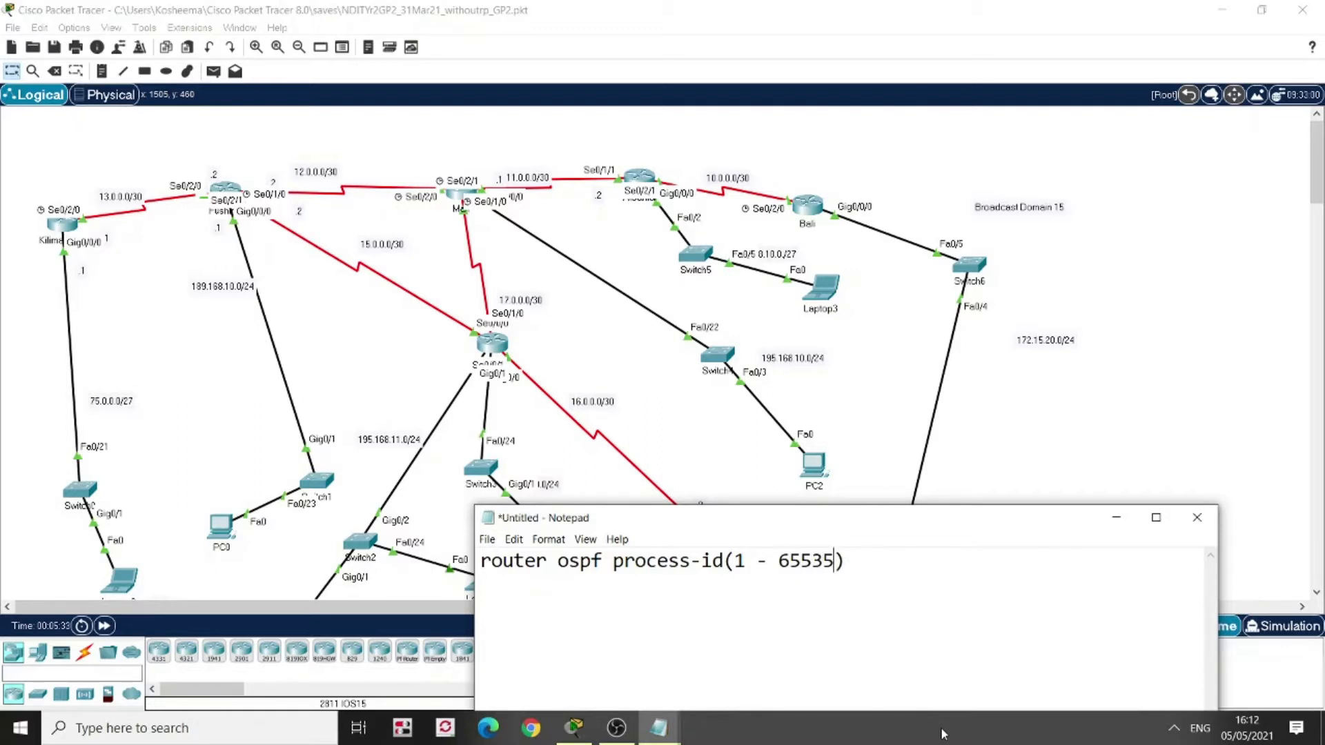
Replace the "process-id(1 - 65535)" placeholder with 10 so the line reads "router ospf 10"
key("Right")
type("\\")
key("BackSpace")
key("BackSpace")
key("BackSpace")
key("BackSpace")
key("BackSpace")
key("BackSpace")
key("BackSpace")
key("BackSpace")
key("BackSpace")
key("BackSpace")
key("BackSpace")
key("BackSpace")
key("BackSpace")
key("BackSpace")
key("BackSpace")
key("BackSpace")
key("BackSpace")
key("BackSpace")
key("BackSpace")
key("BackSpace")
key("BackSpace")
key("BackSpace")
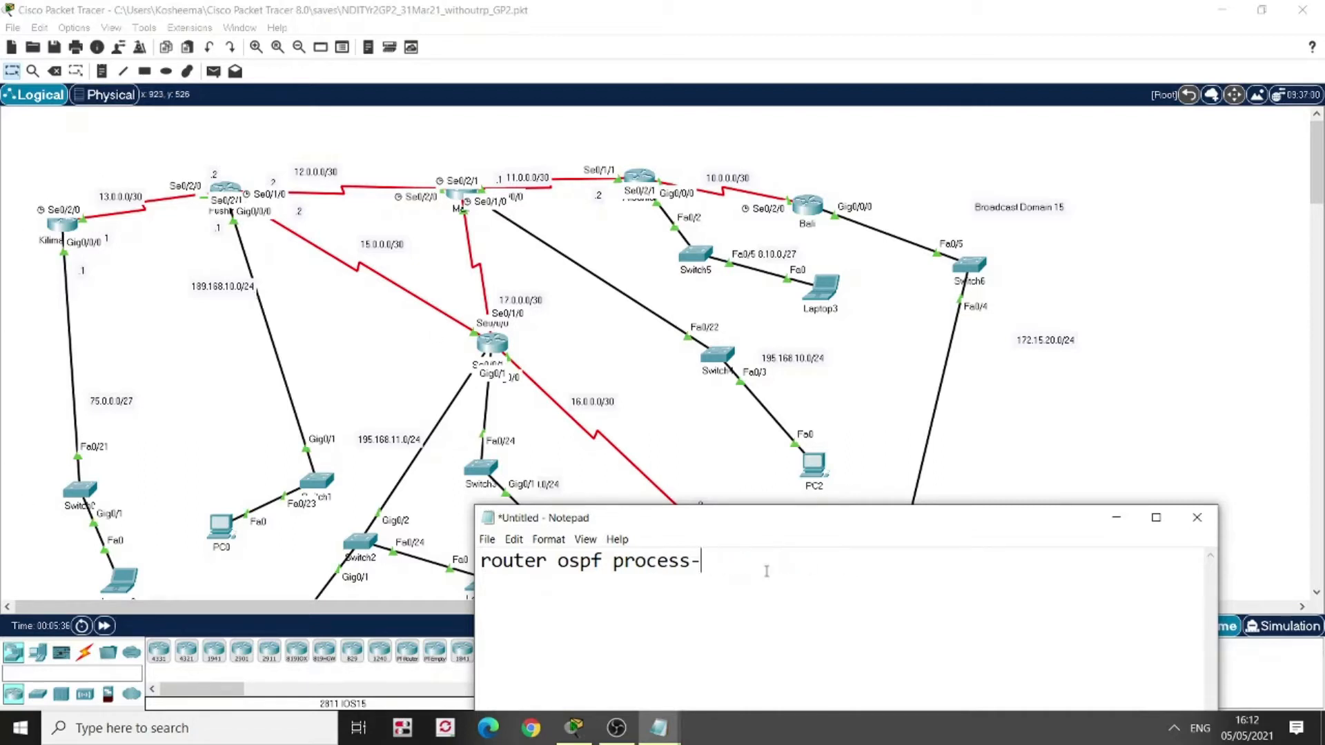
type("10")
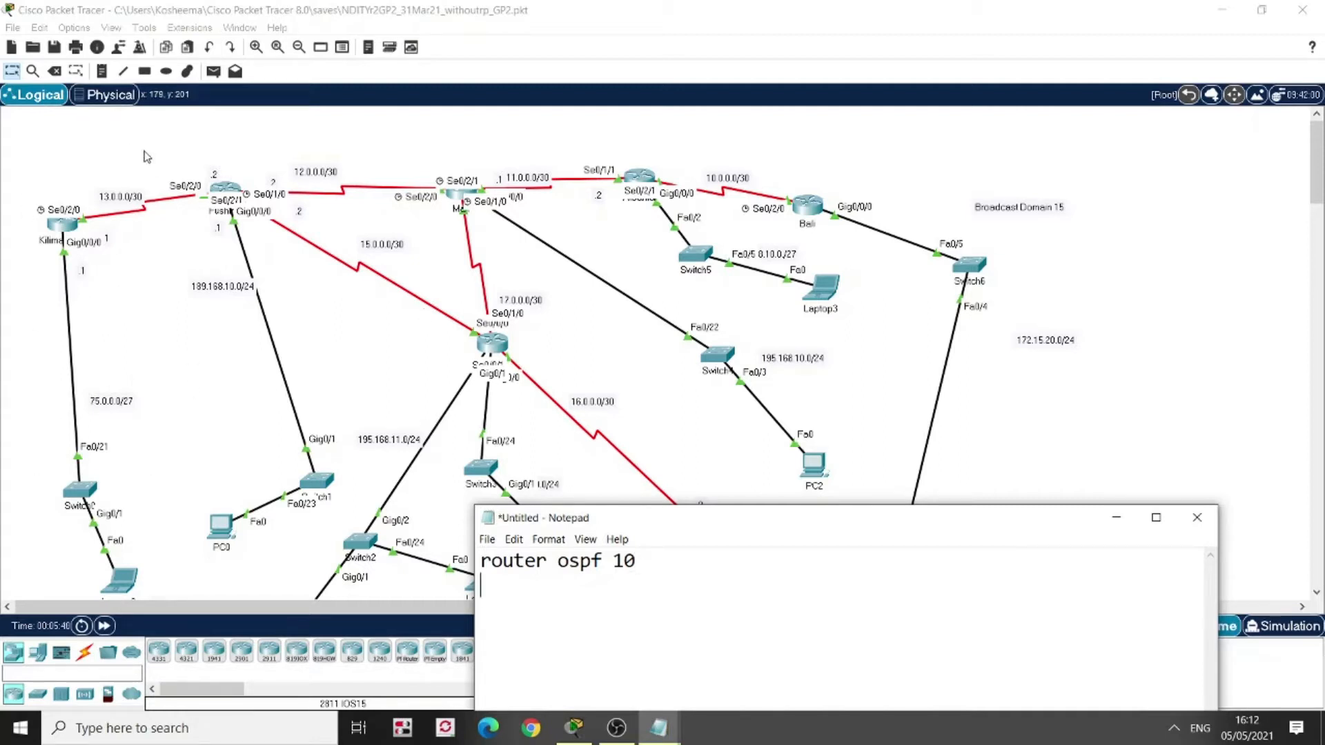
Add a second line reading "network 75.0.0.0" under the router command
key("Return")
type("network")
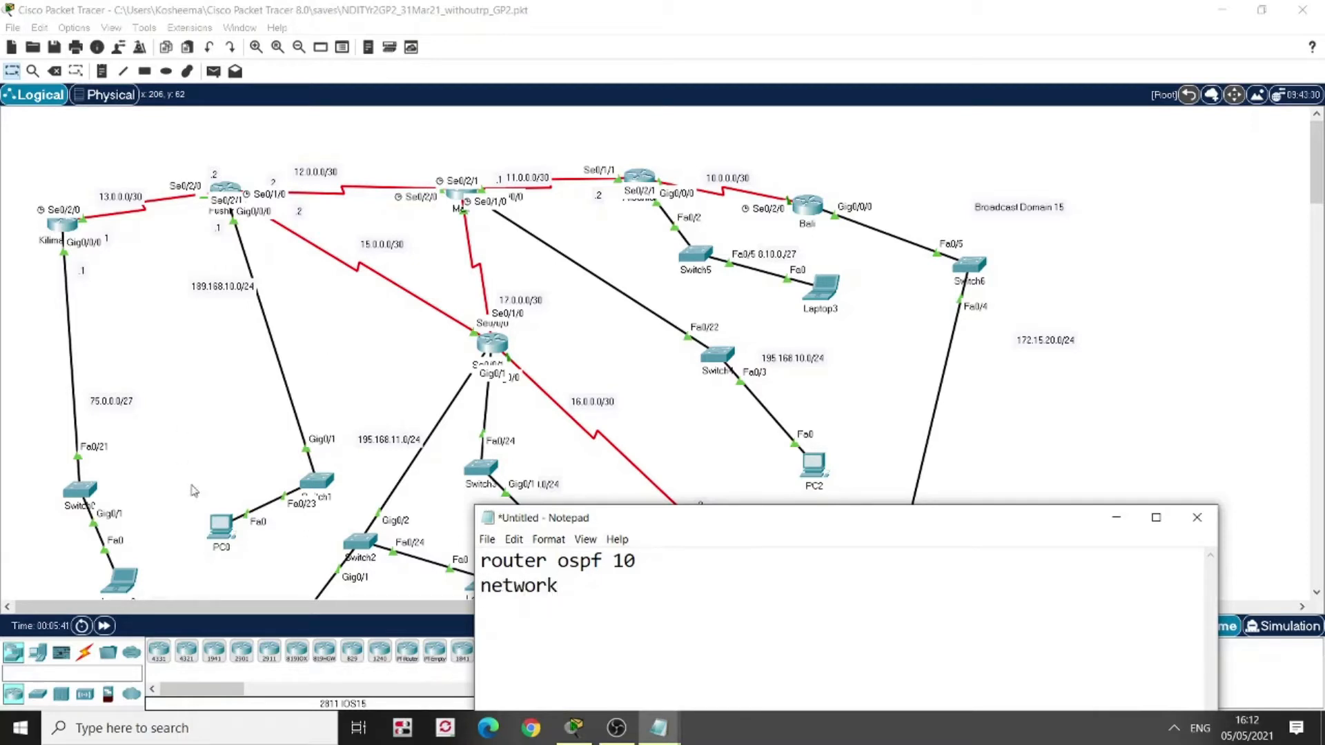
type(" 75.0.0.0")
Move the notes higher over the topology and close the extra Notepad window behind them
left_click_drag(871, 518, 681, 307)
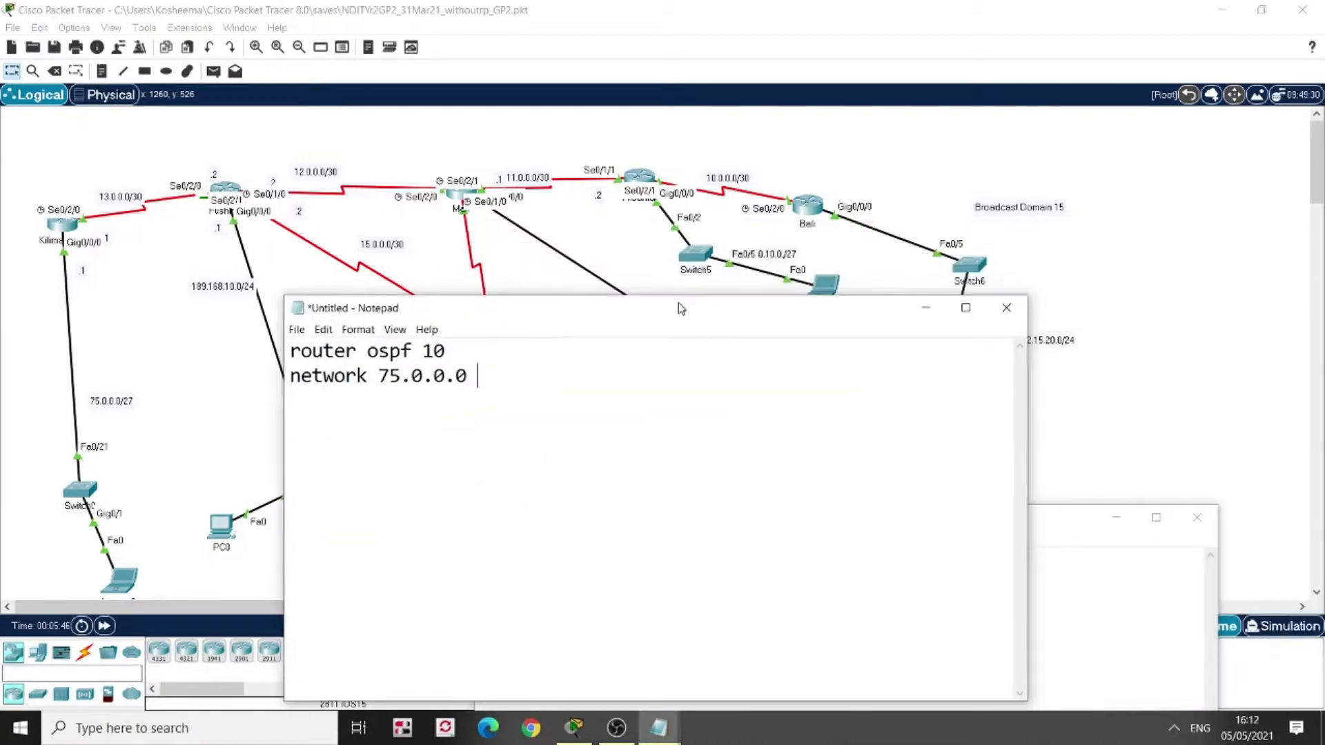
left_click(1198, 517)
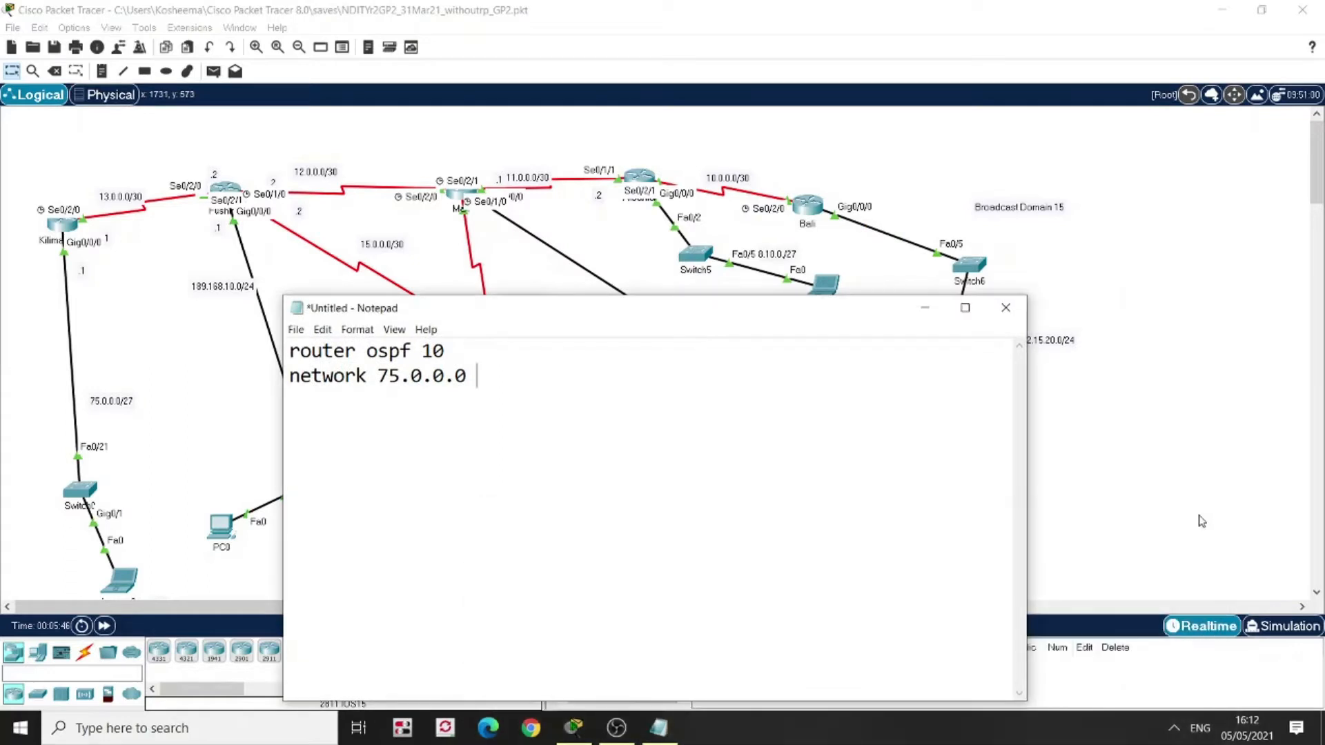
Below the network line, add a "subnet mask" heading with a /27 row beneath it
key("Return")
key("Return")
key("Return")
type("/25")
key("BackSpace")
type("7")
key("Up")
type("subnet a")
key("BackSpace")
type("mask")
key("Down")
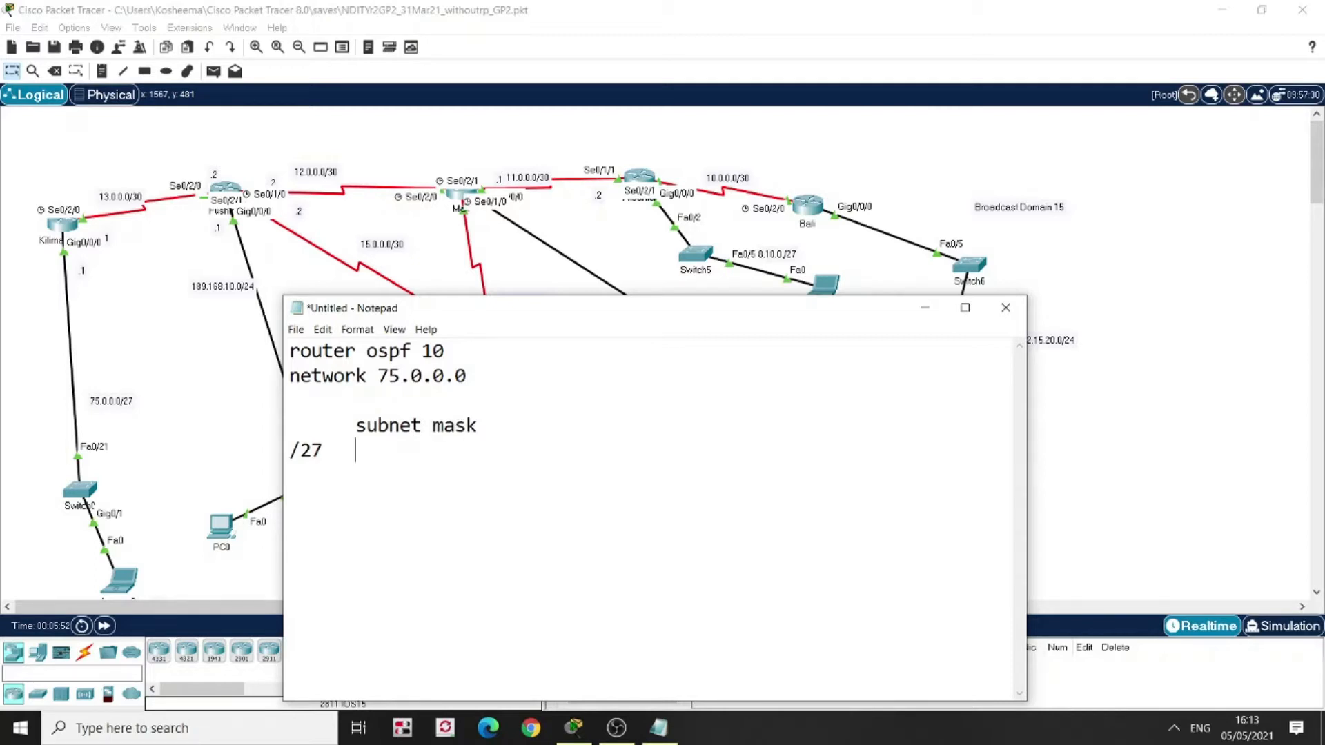
Write 255.255.255.224 as the subnet mask in the /27 row
type("1")
key("BackSpace")
type("2")
type(".255.255.")
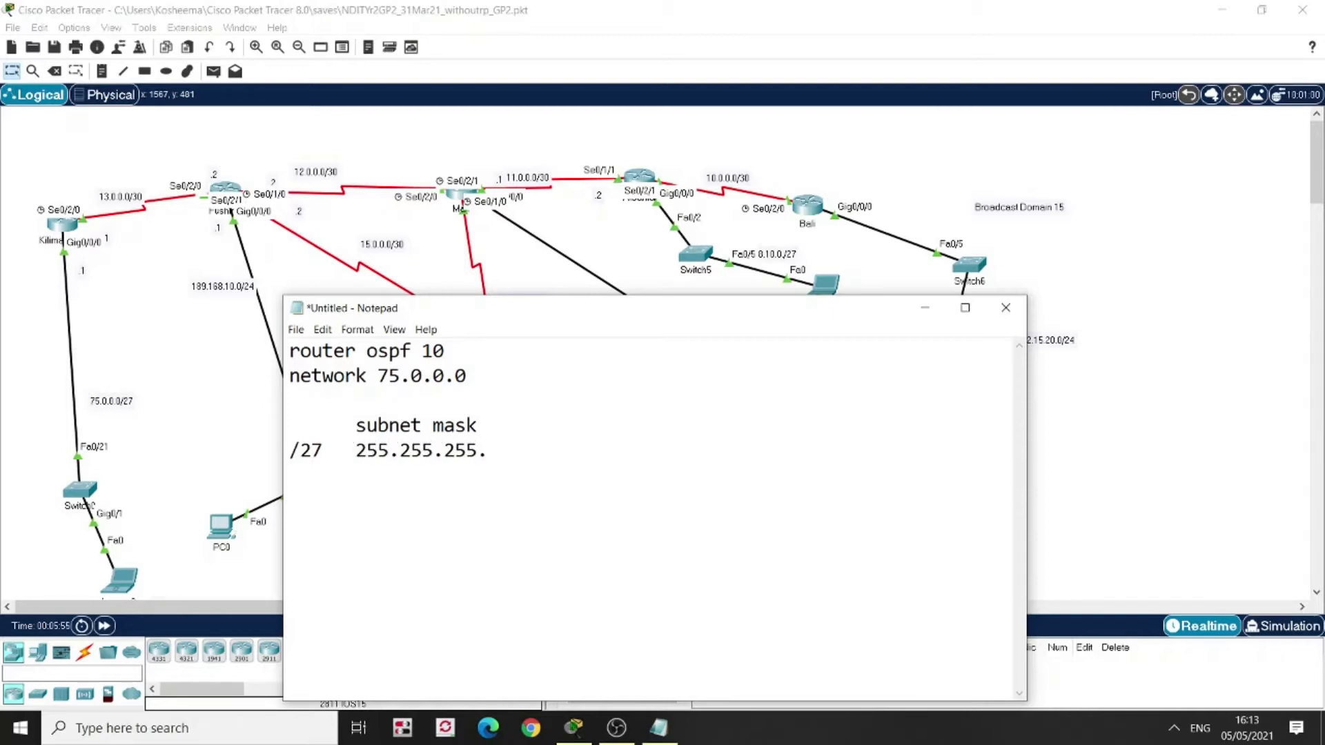
type("224")
Add a "WildCard Mask" heading below and write 255.255.255.255 under it
key("Return")
key("Return")
type("WildCard Mask")
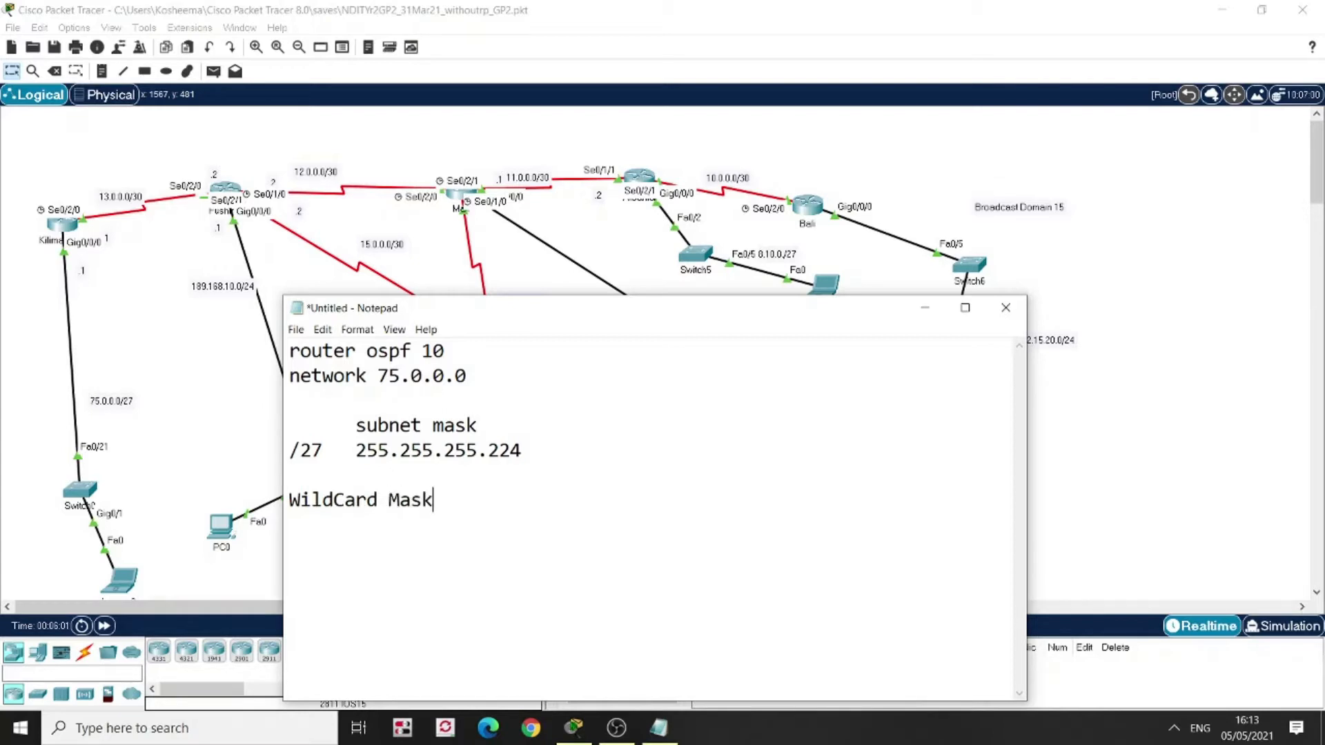
key("Return")
type("255.255.255.255")
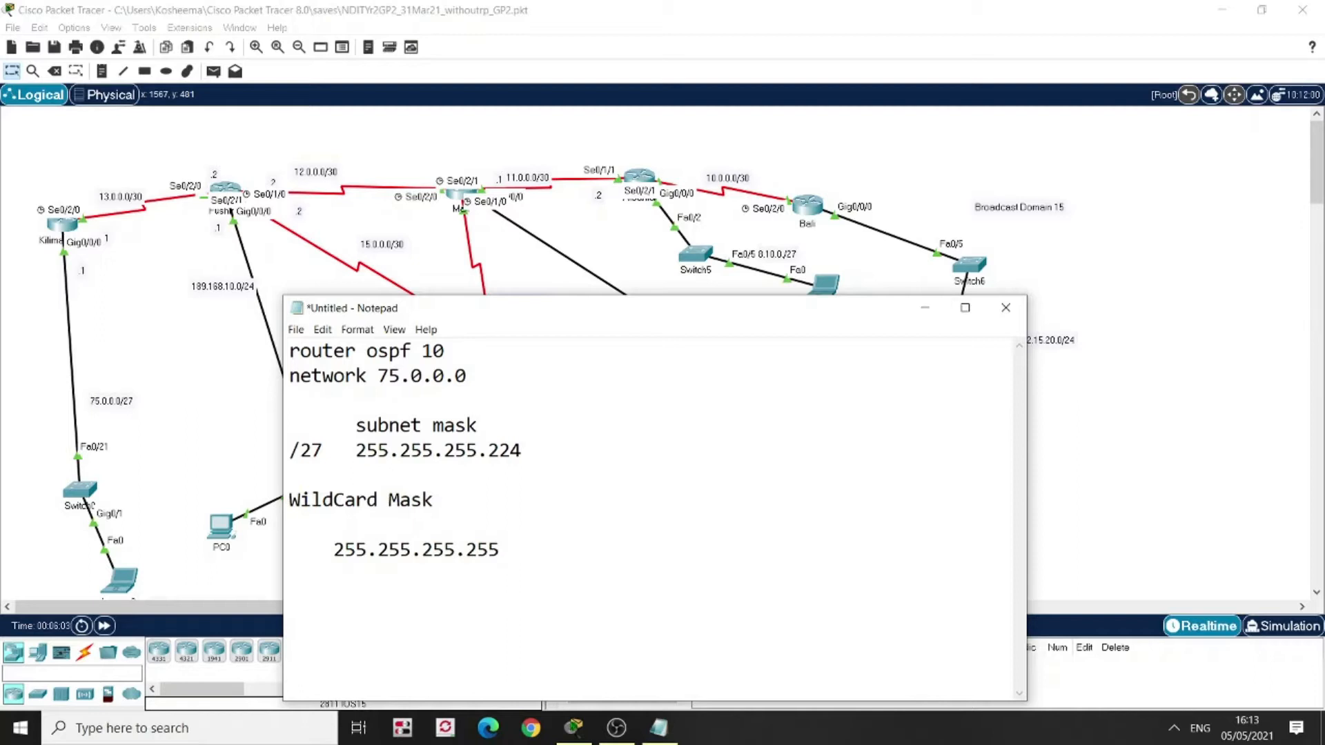
Write out the subtraction of 255.255.255.224 with an underline and the result 0 . 0 . 0 .31
type("   -")
key("BackSpace")
type("255.255.255.224")
key("Return")
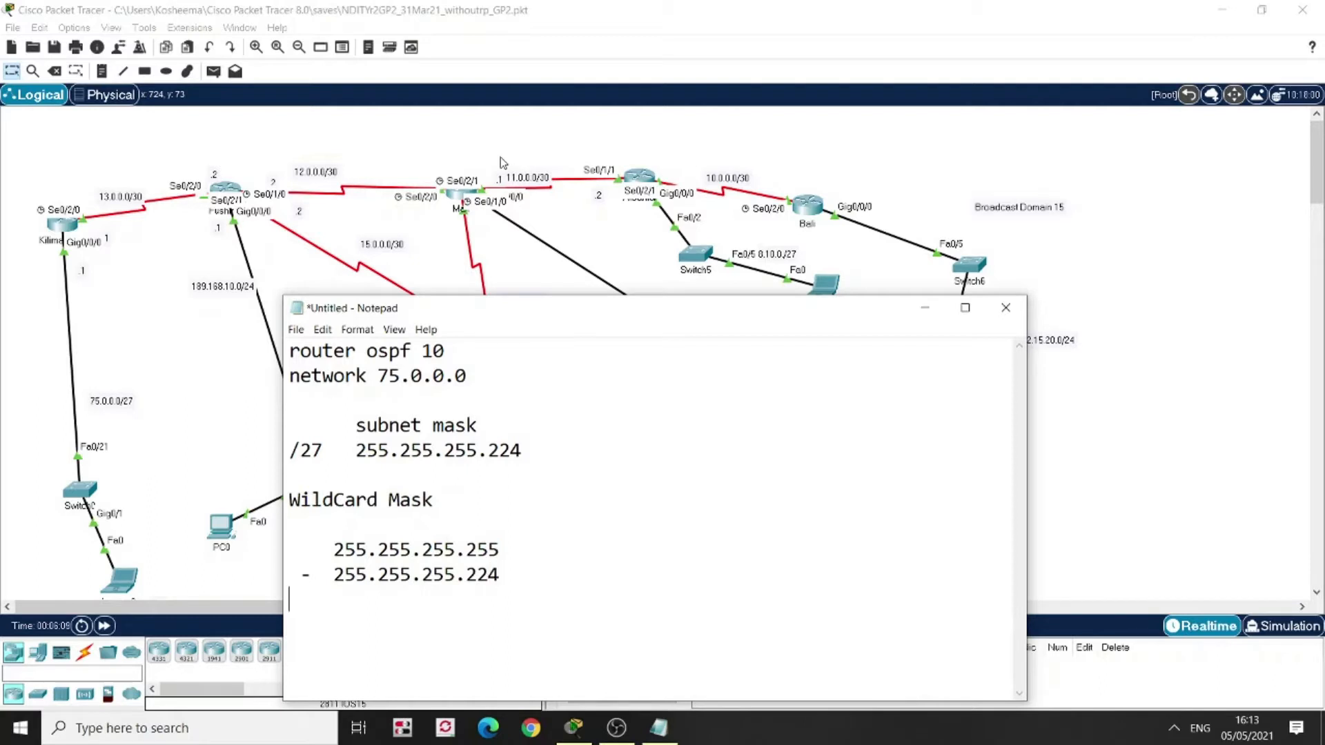
type("________________")
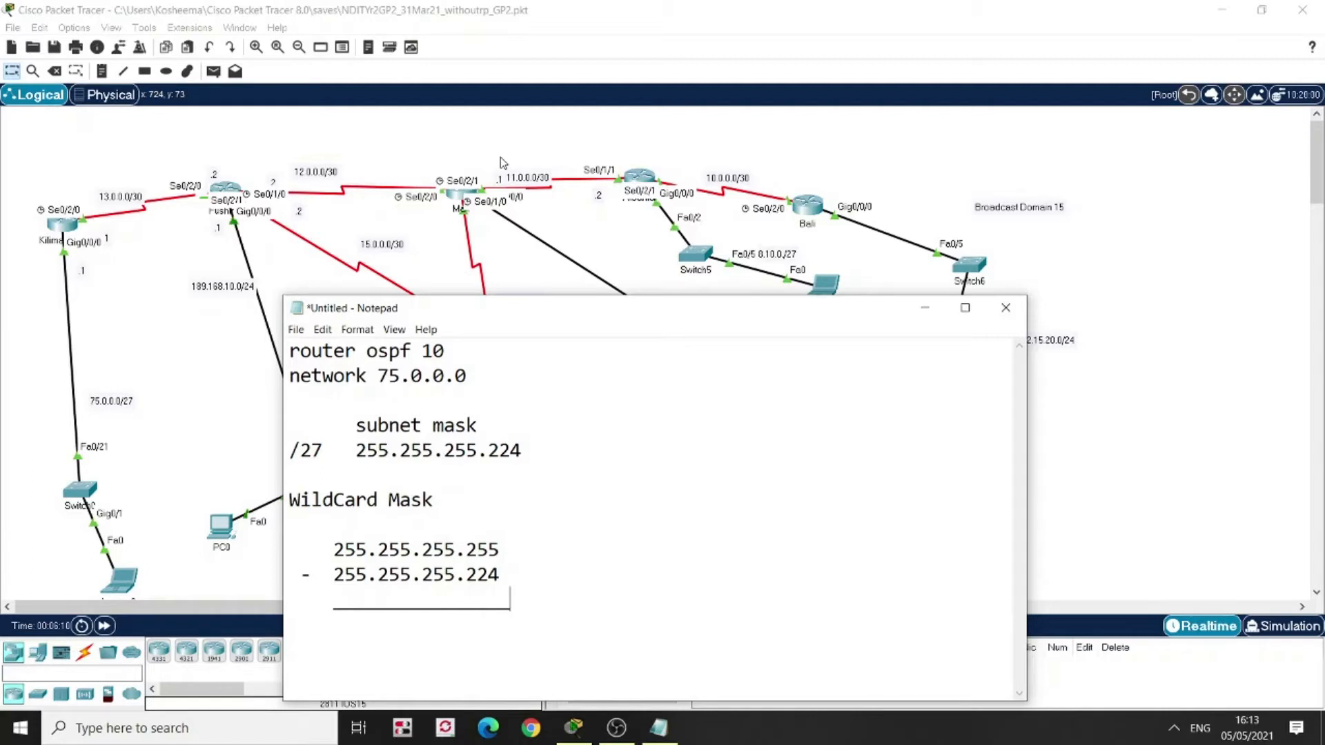
key("Return")
type("0 . 0 . 0 .31")
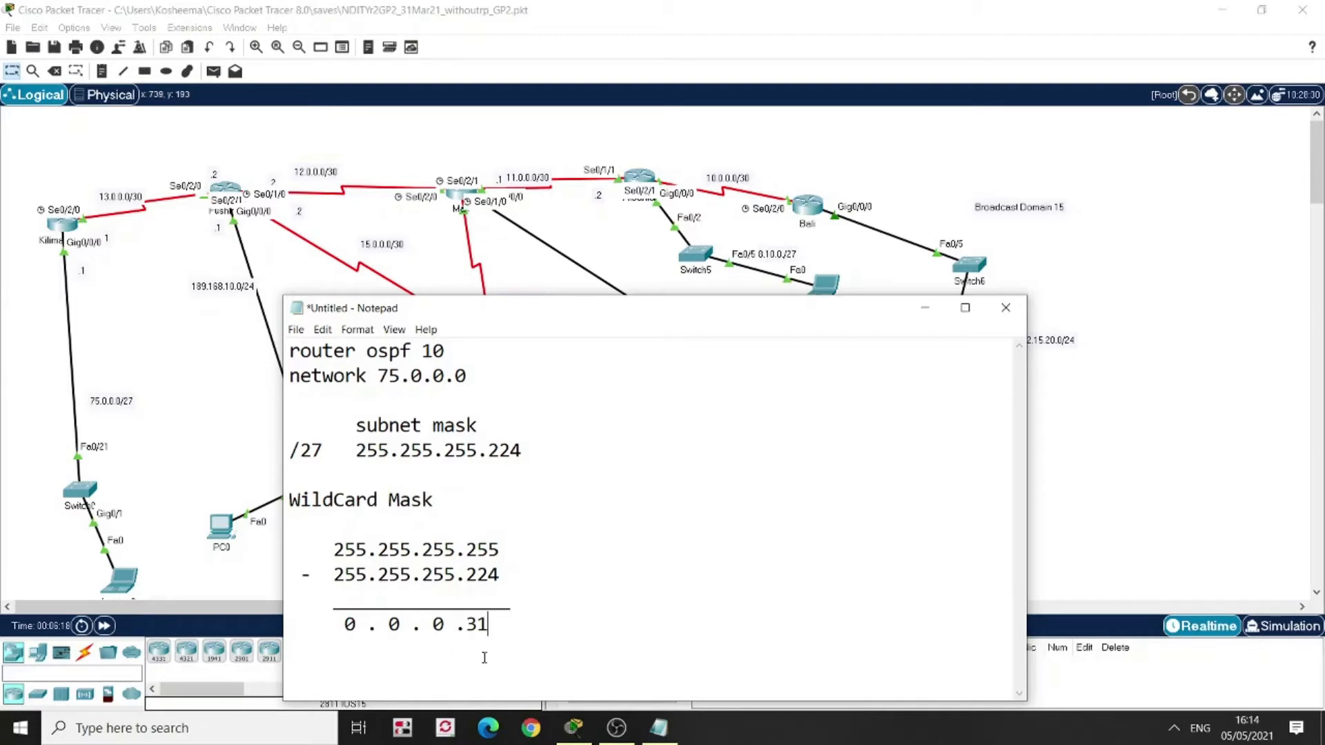
Complete the 75.0.0.0 network line with wildcard mask 0.0.0.31 and area 0
left_click(531, 378)
type("0.0.0.31")
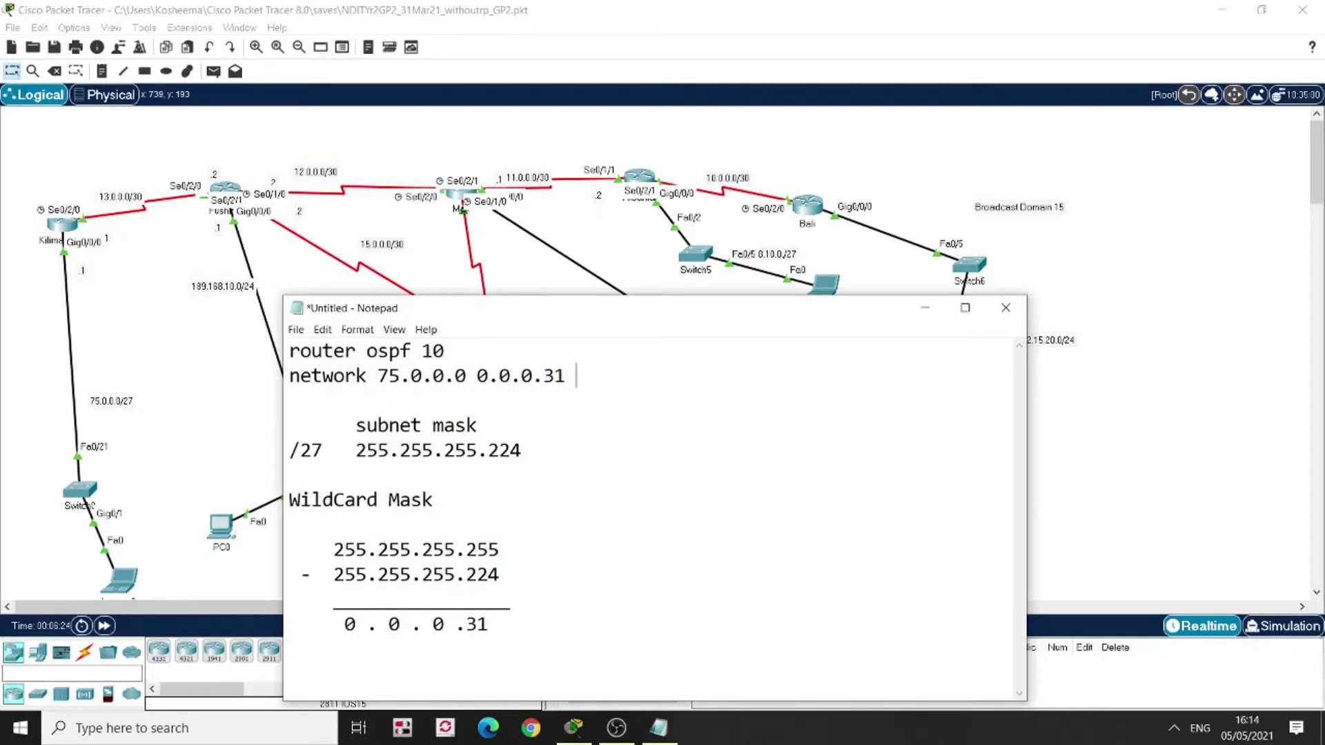
type("area 0")
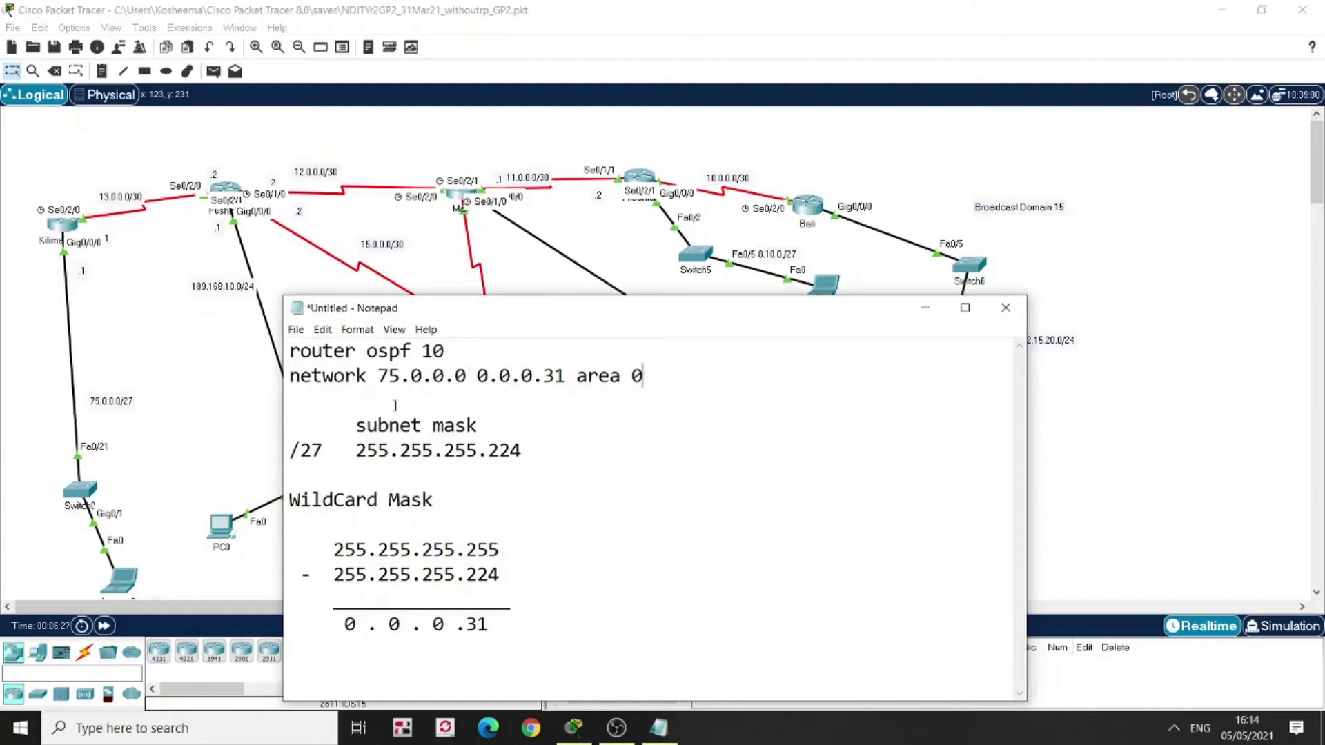
Start a second network line for 13.0.0.0 and add a /30 row with subnet mask 255.255.255.252
key("Return")
type("network ")
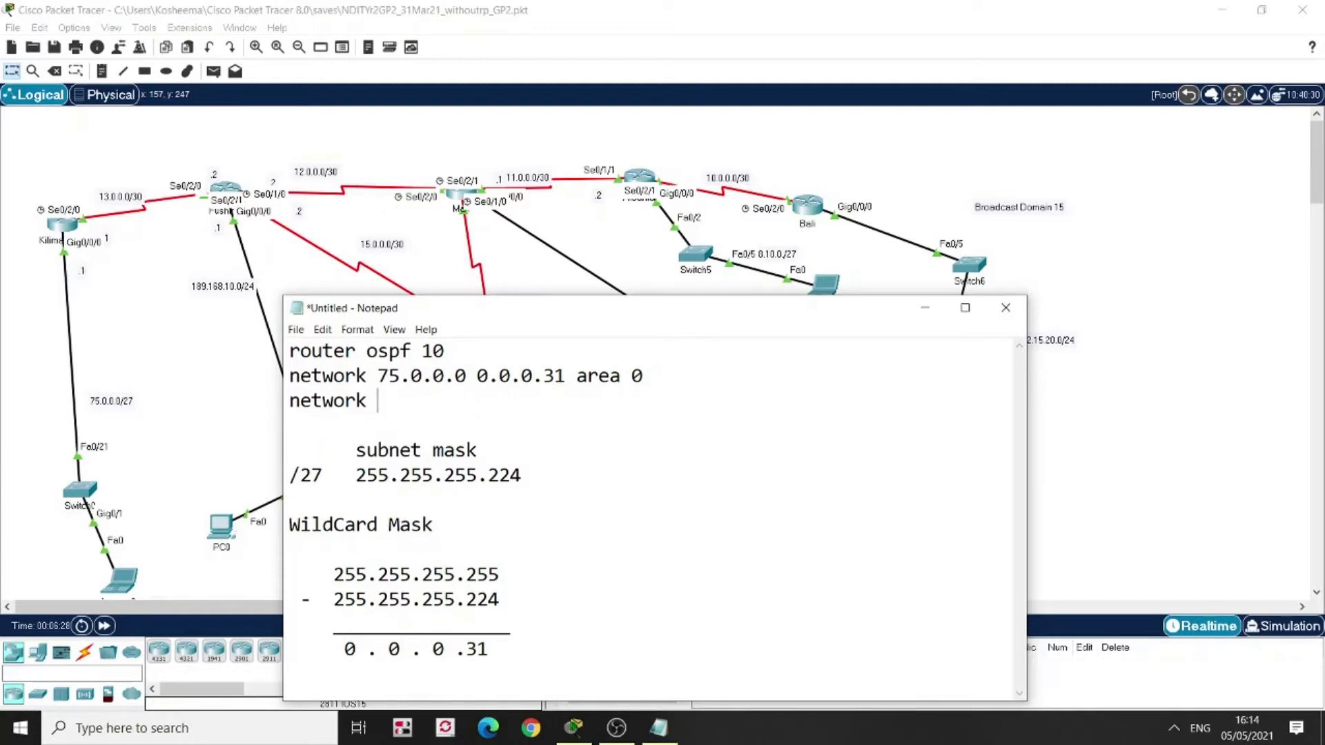
type("13.0.0.0")
left_click(556, 471)
key("Return")
type("/30   255.255.255.252")
Change the wildcard calculation to subtract 255.255.255.252 and set its result to 0 . 0 . 0 .3
key("Down")
key("Down")
key("Down")
key("Down")
key("Down")
key("Down")
key("Down")
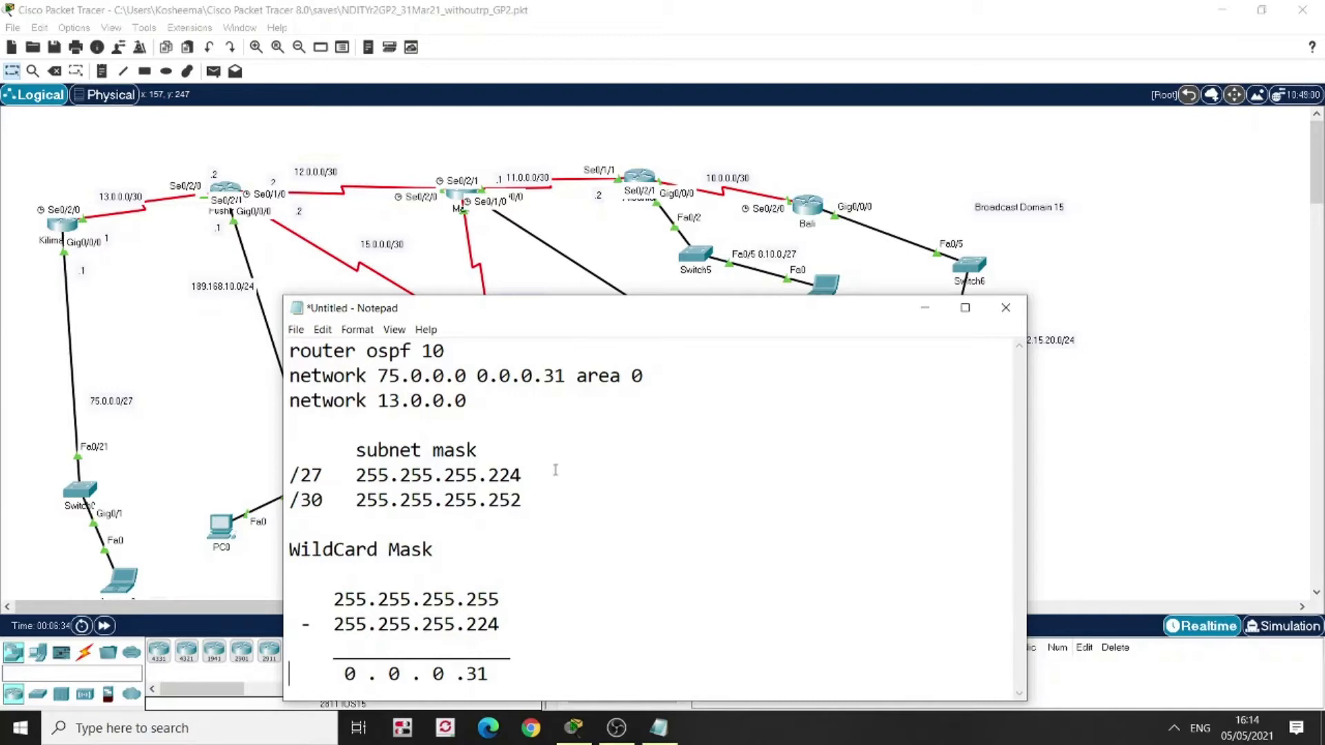
key("Right")
key("Right")
key("Right")
key("Right")
key("Right")
key("Right")
key("Right")
key("Right")
key("Right")
key("Up")
key("Right")
key("Up")
key("Right")
key("Right")
key("Right")
key("Right")
key("Right")
key("Right")
key("Right")
key("Right")
key("Right")
key("BackSpace")
key("BackSpace")
type("52")
key("Down")
key("BackSpace")
Complete the 13.0.0.0 network line with wildcard mask 0.0.0.3 and area 0, aligned with the line above
left_click(505, 400)
type("0.0.0.3 area 0")
key("Left")
key("Left")
key("Left")
key("Left")
key("Left")
key("Left")
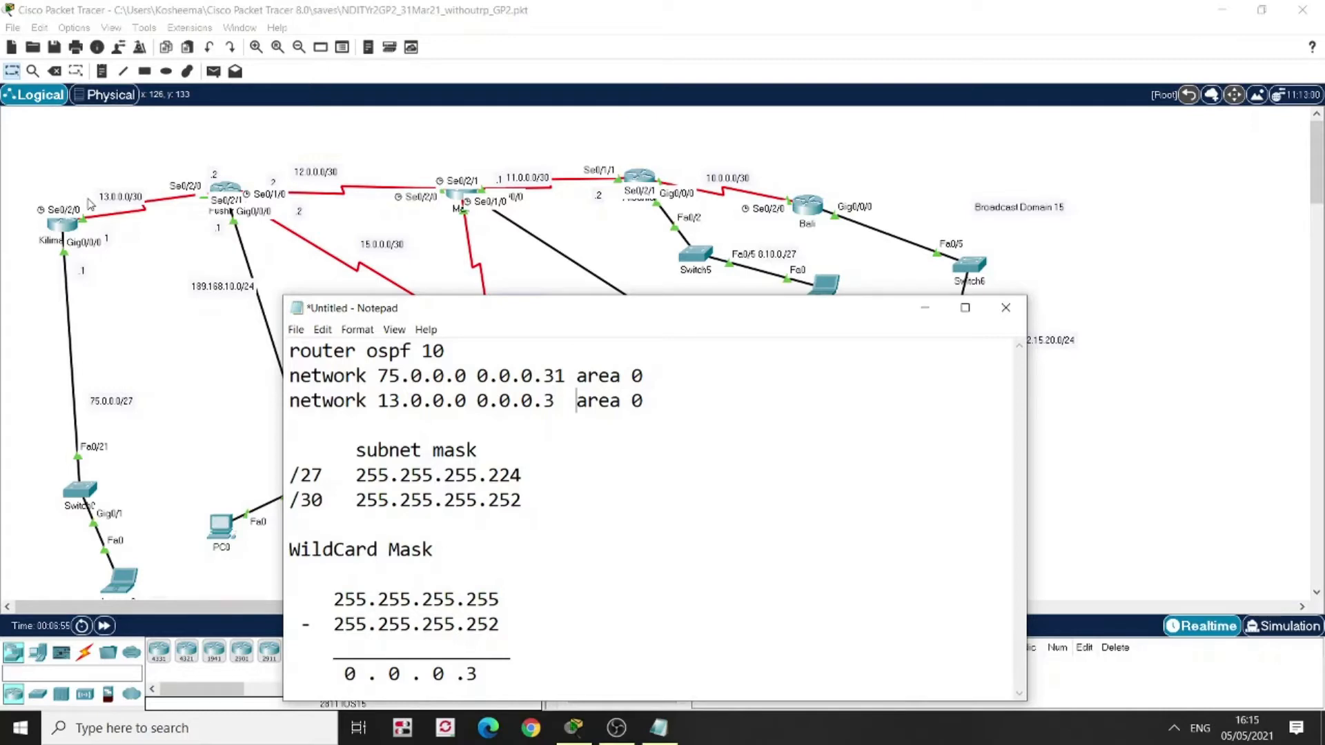
key("Right")
Add the line "passive-interface G0/0/0" below the two network commands
left_click(657, 397)
key("Return")
type("passive")
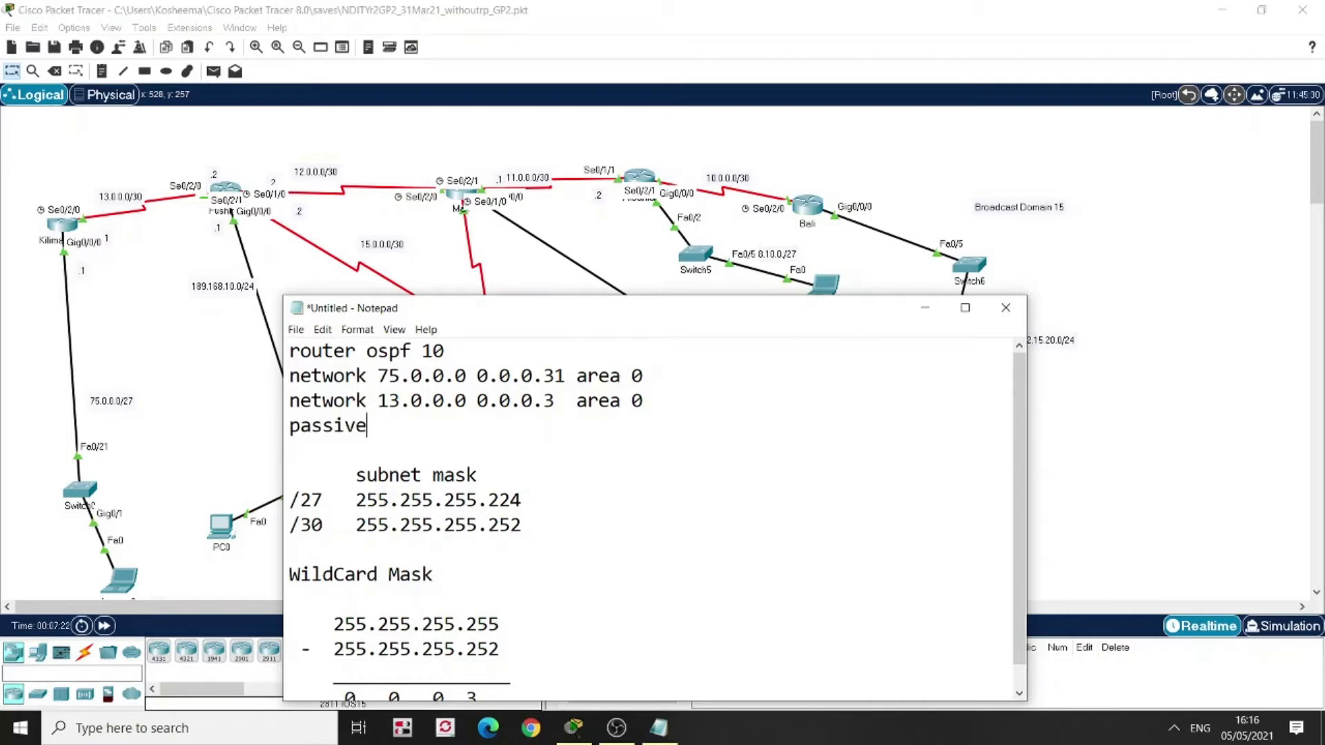
type("-interface ")
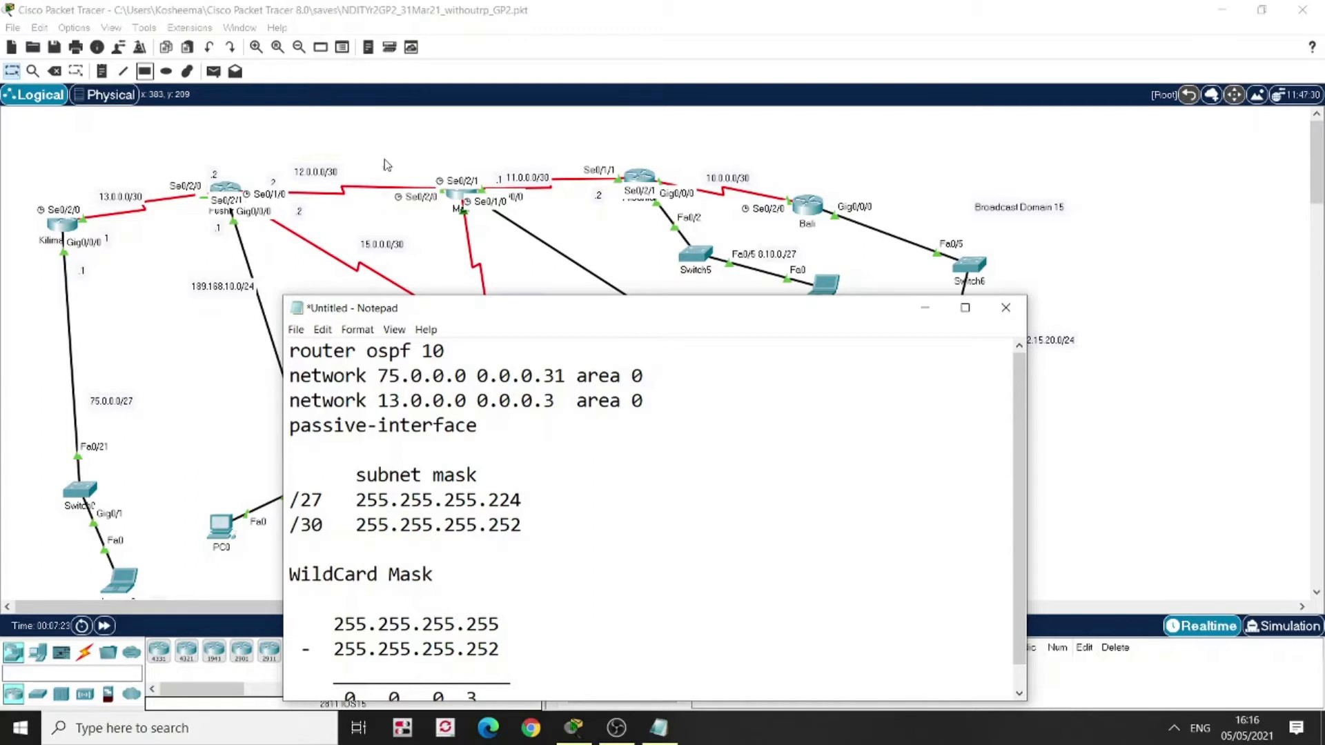
type("G0/0/0")
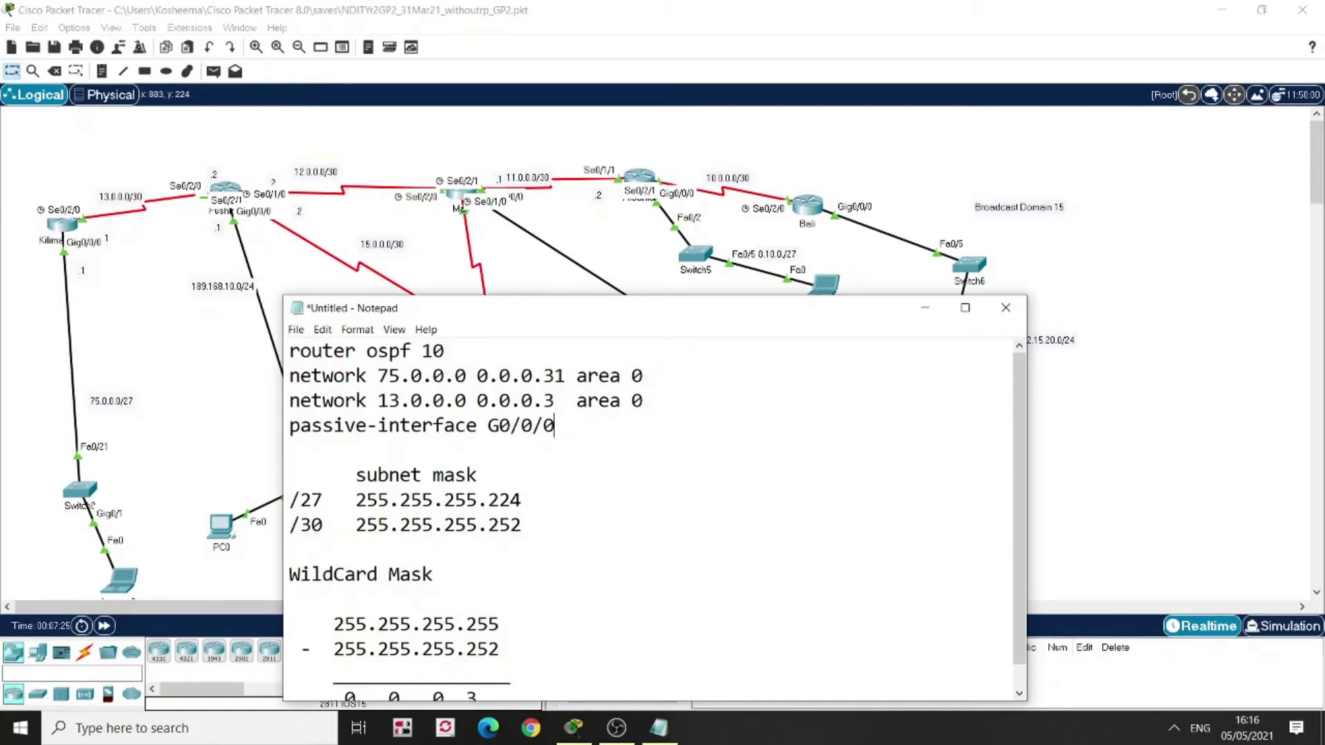
key("Return")
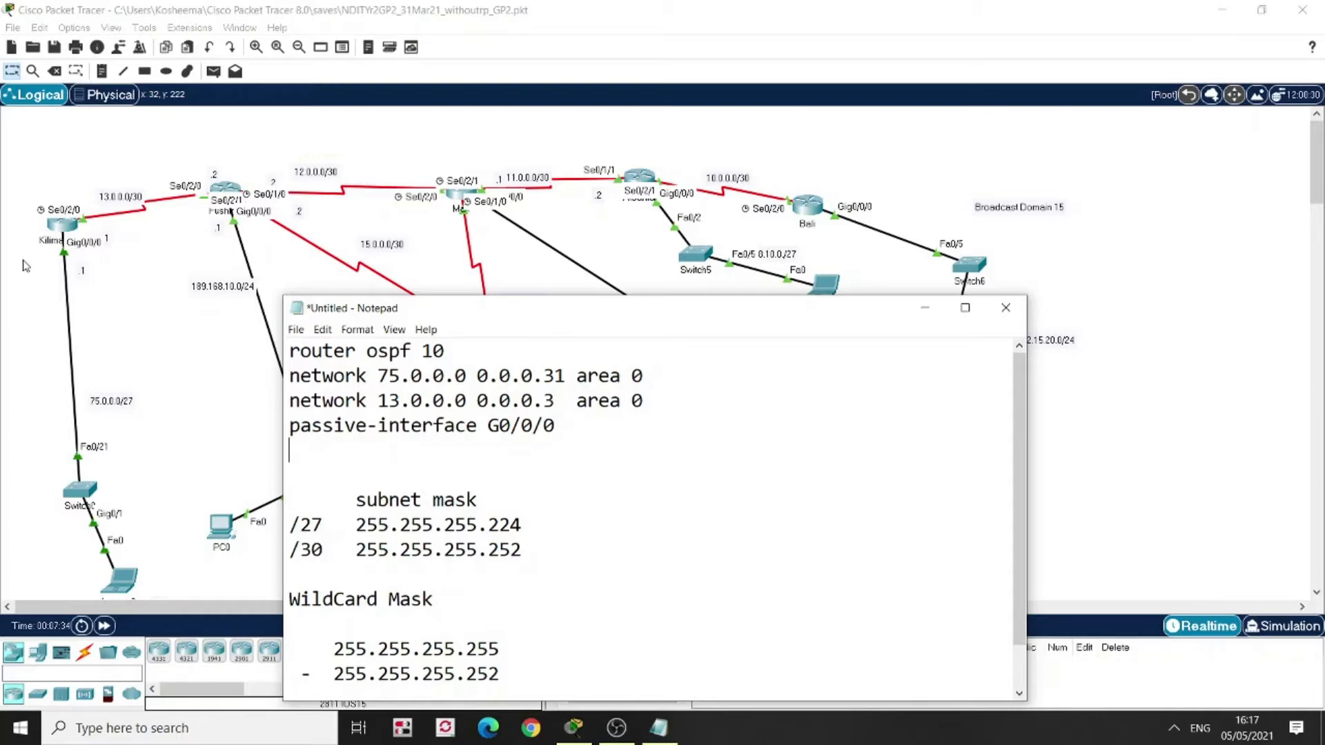
Add the line "router-id 1.1.1.1" below the passive-interface command
type("ROUTER")
key("BackSpace")
key("BackSpace")
key("BackSpace")
key("BackSpace")
key("BackSpace")
key("BackSpace")
type("router-id ")
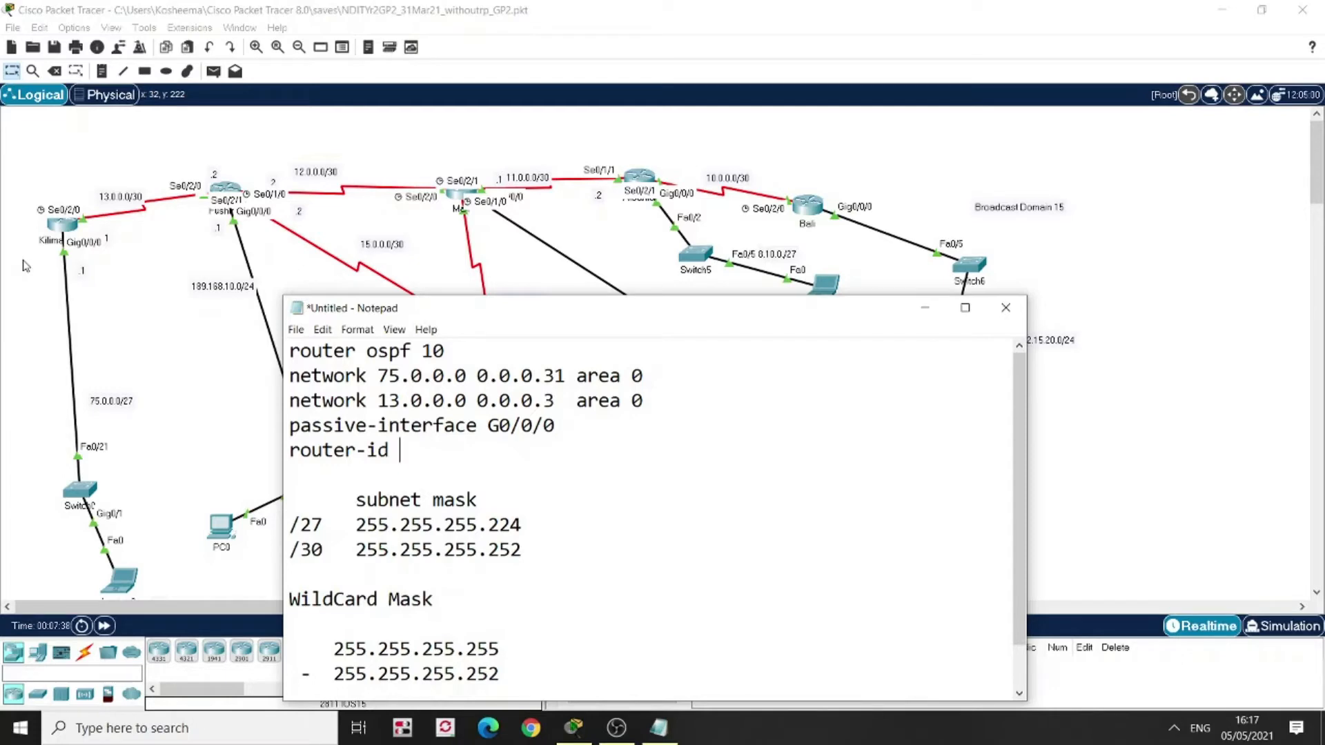
type("1.1.1.1")
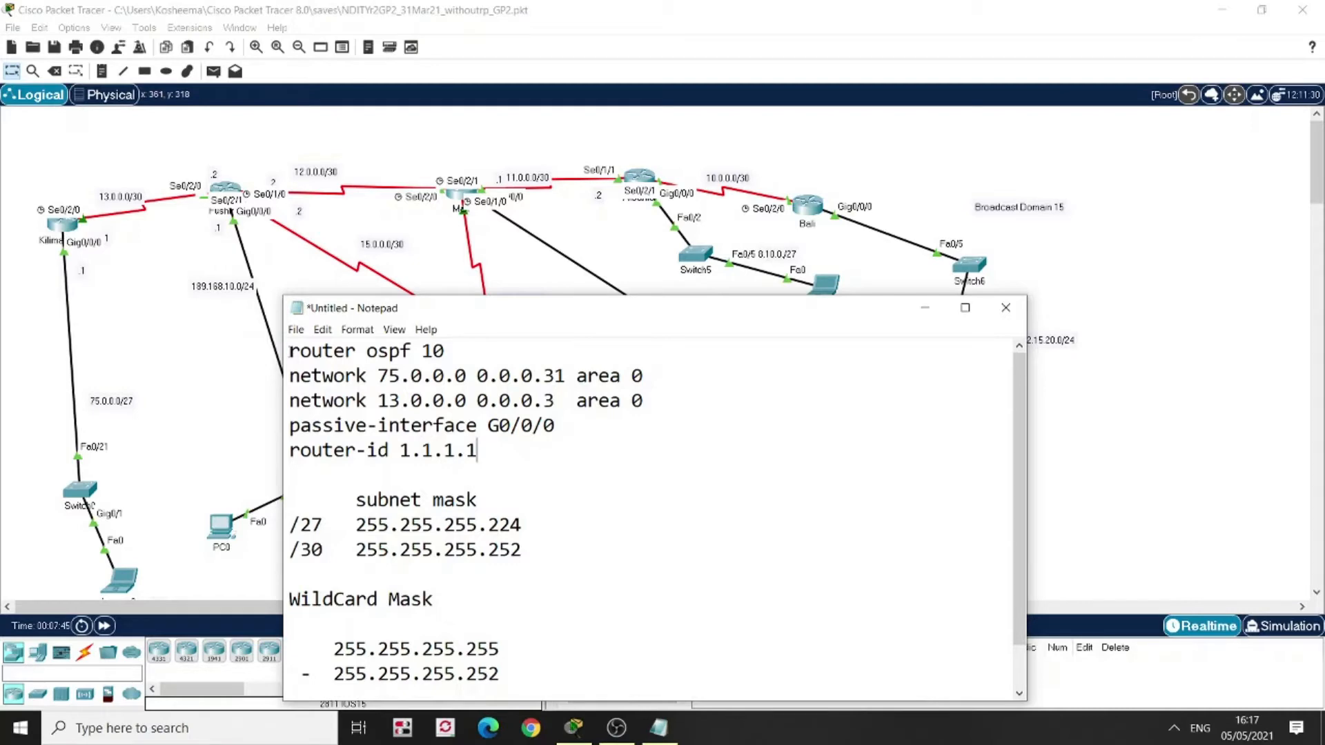
Copy the five OSPF command lines and open the Kilimanjaro router's command line interface in Packet Tracer
left_click_drag(290, 350, 493, 467)
key("ctrl+c")
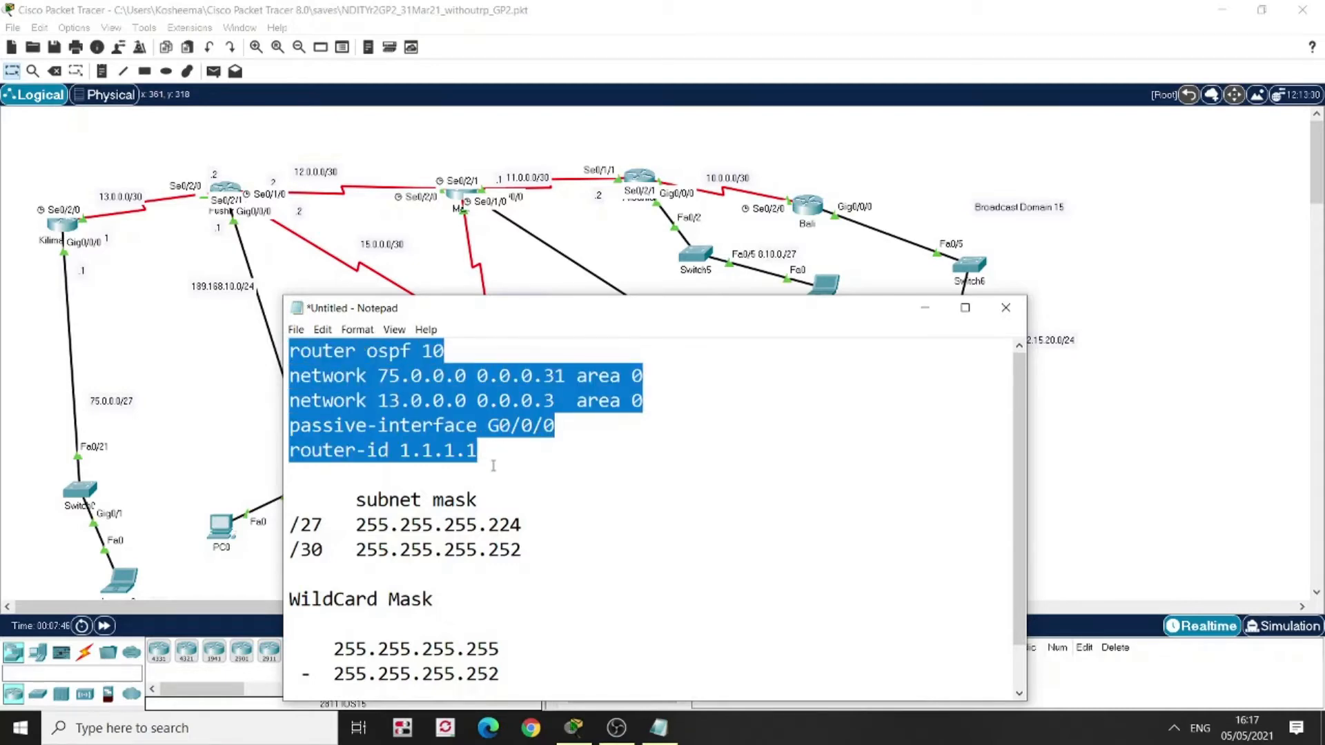
left_click(67, 227)
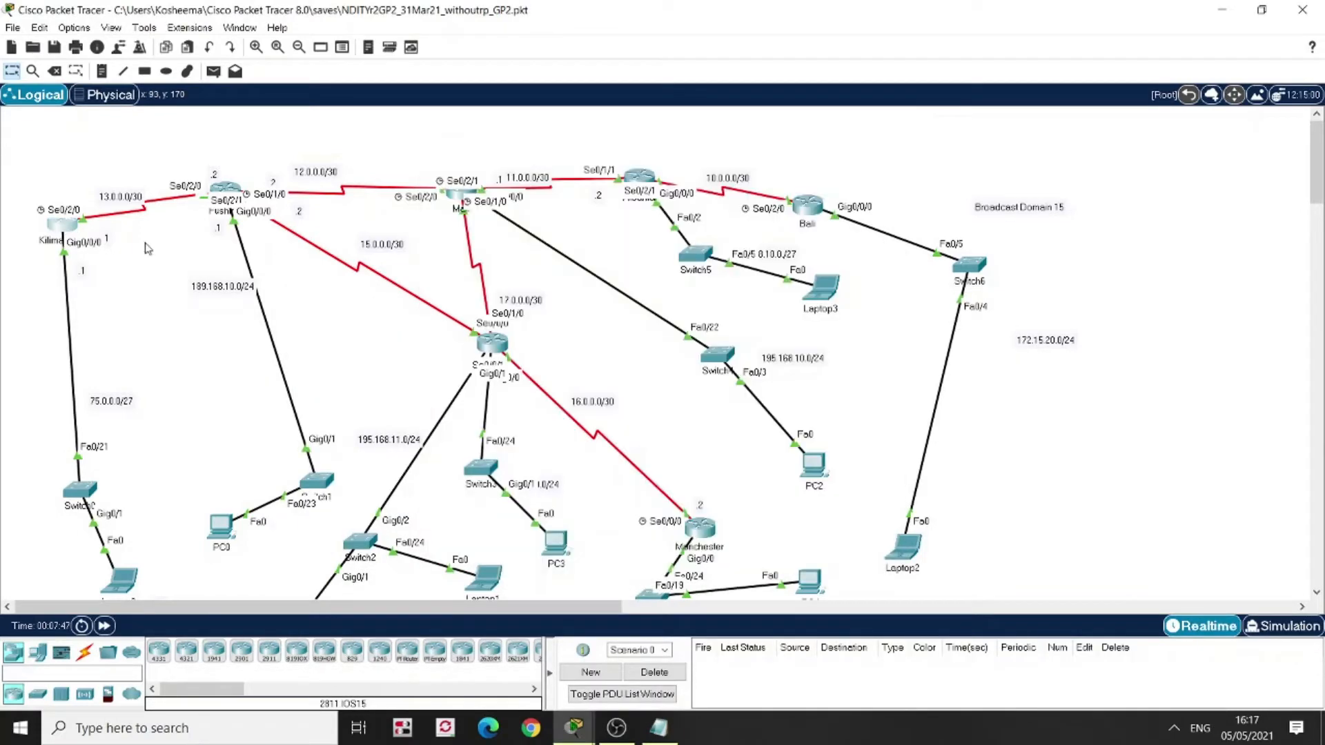
left_click(73, 231)
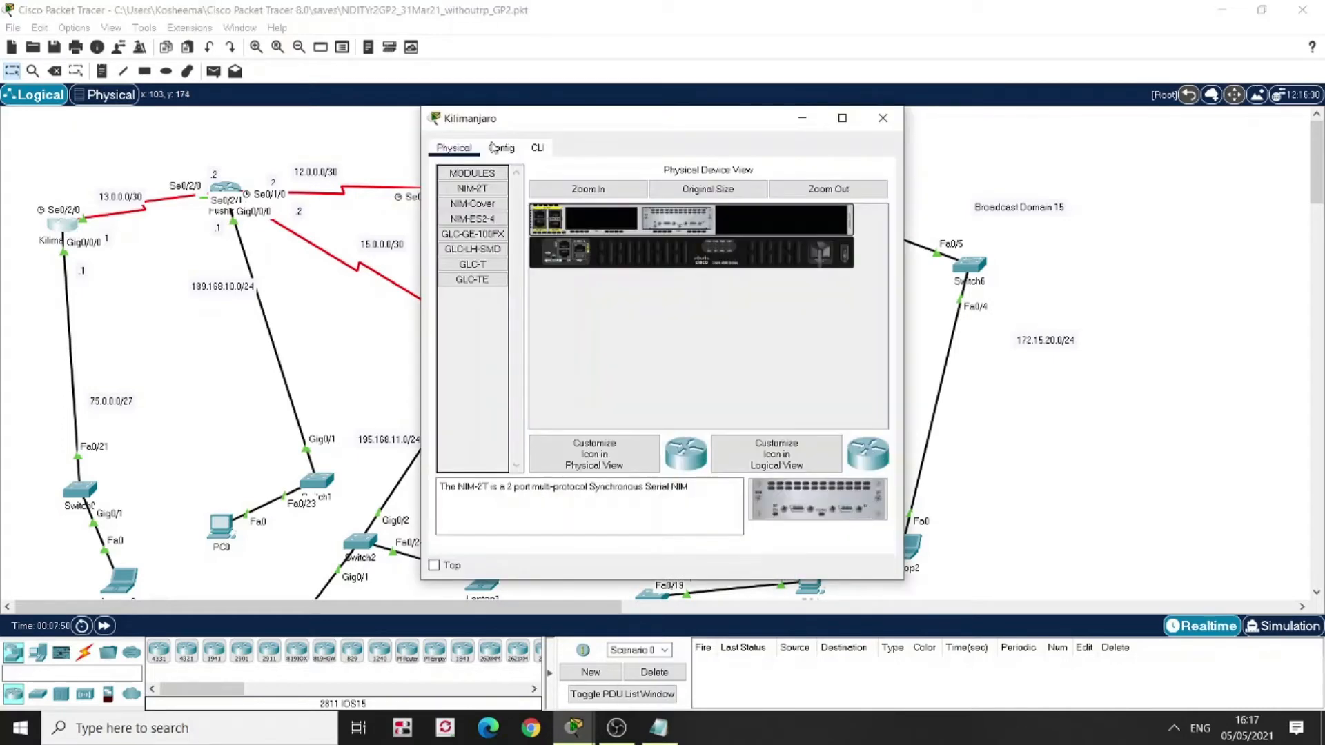
left_click(538, 149)
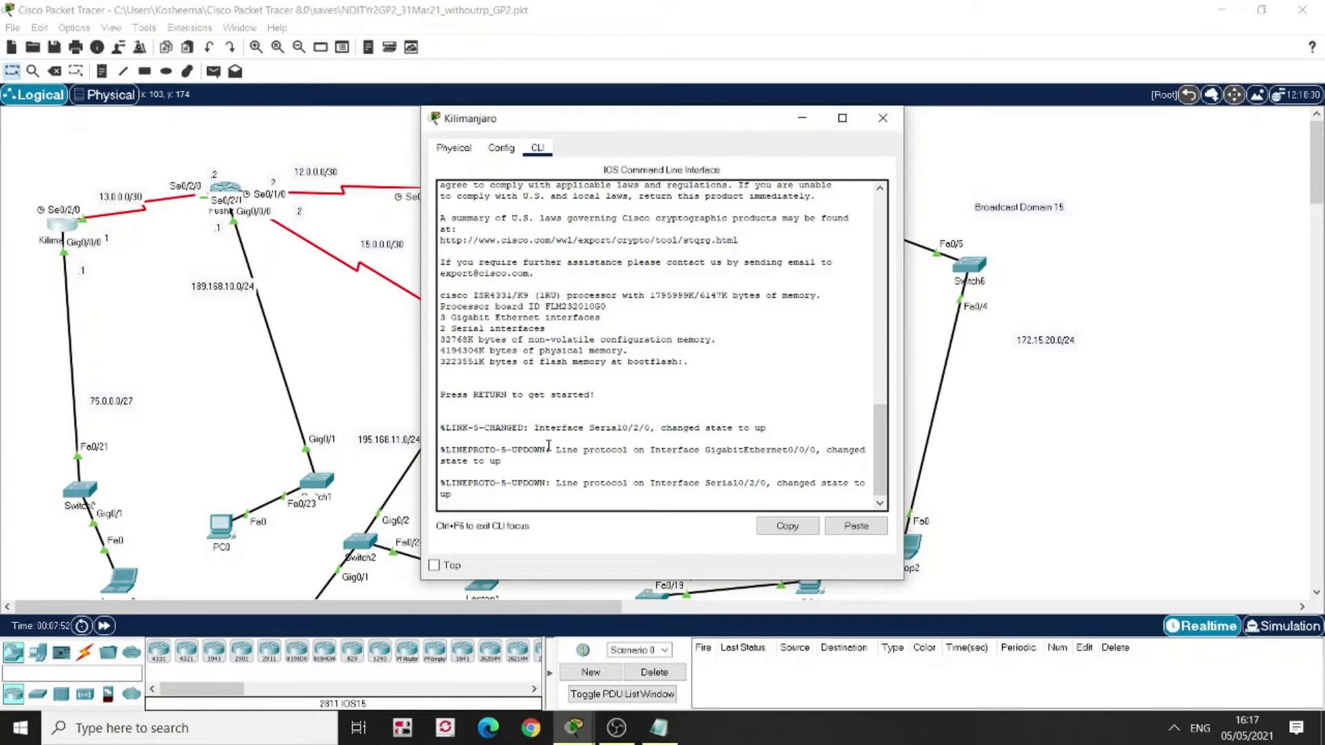
Enter global configuration mode on the Kilimanjaro router and paste in the five copied OSPF command lines
key("Return")
type("en")
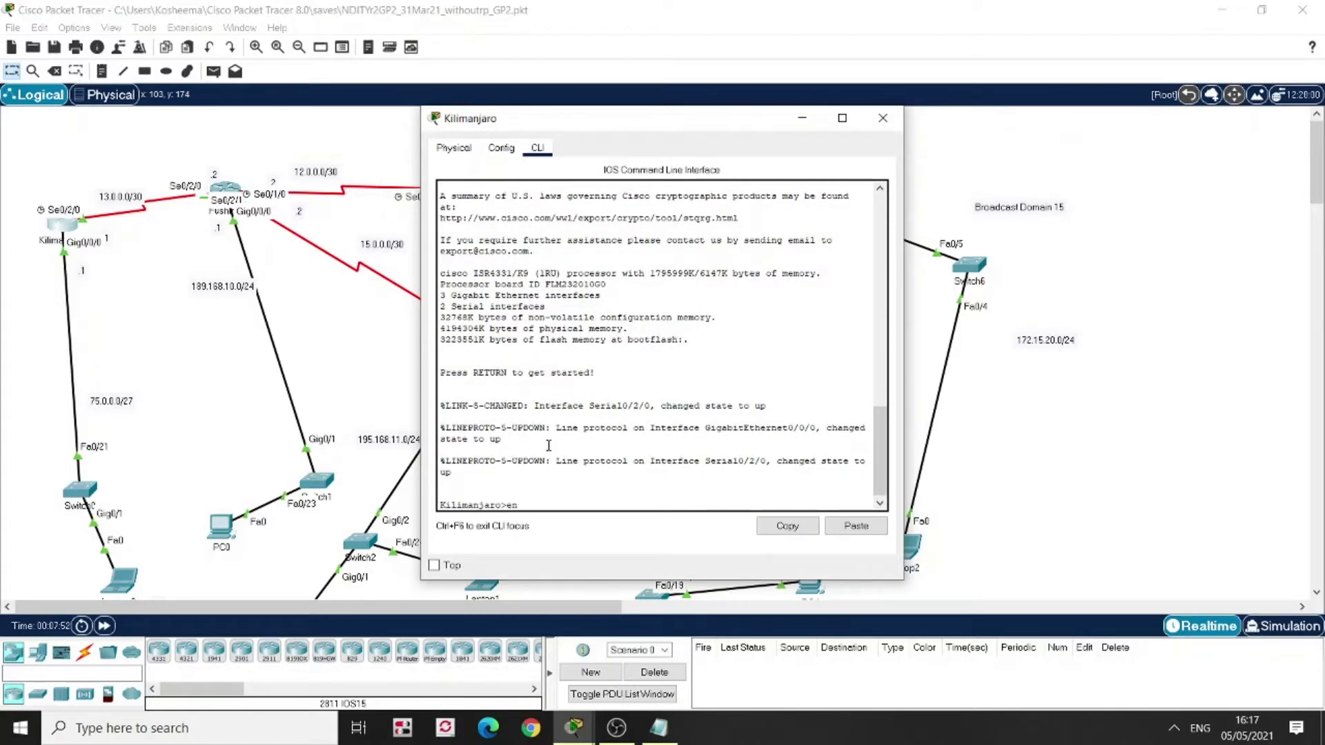
key("Return")
type("conf t")
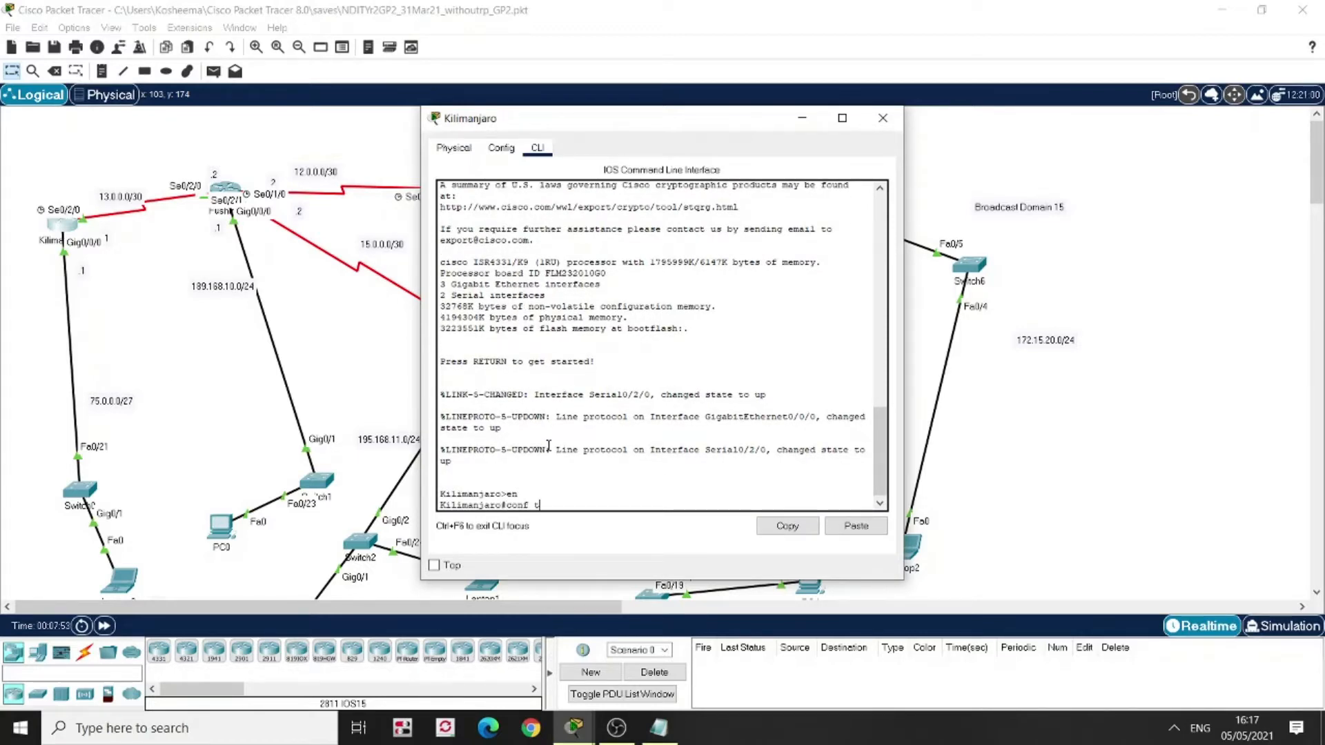
key("Return")
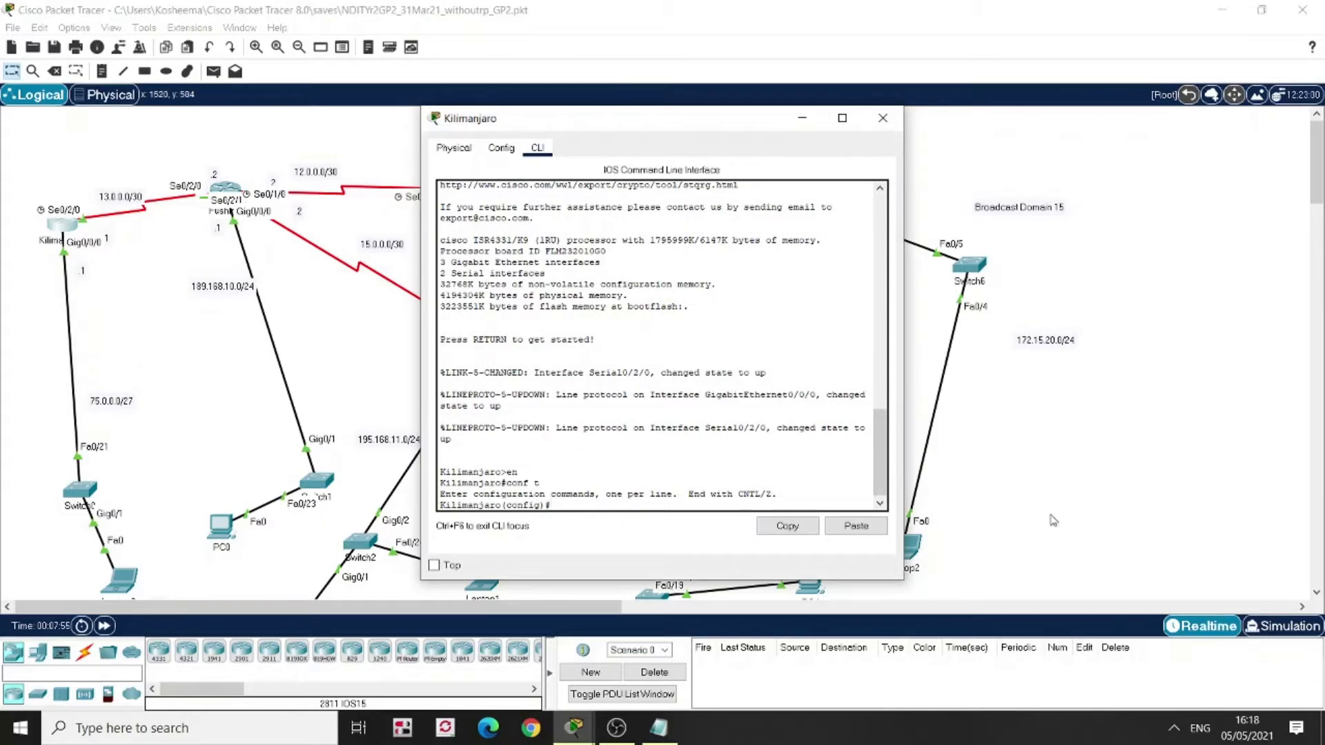
left_click(856, 526)
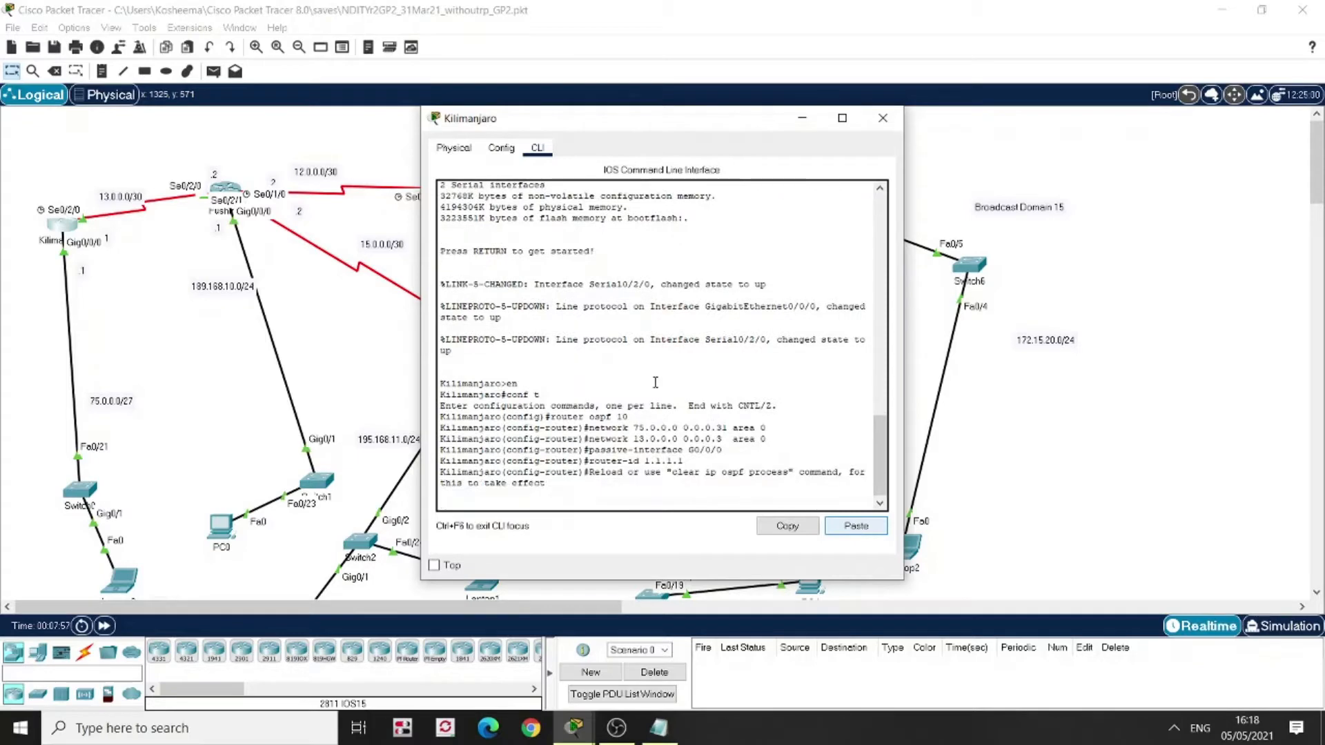
key("Return")
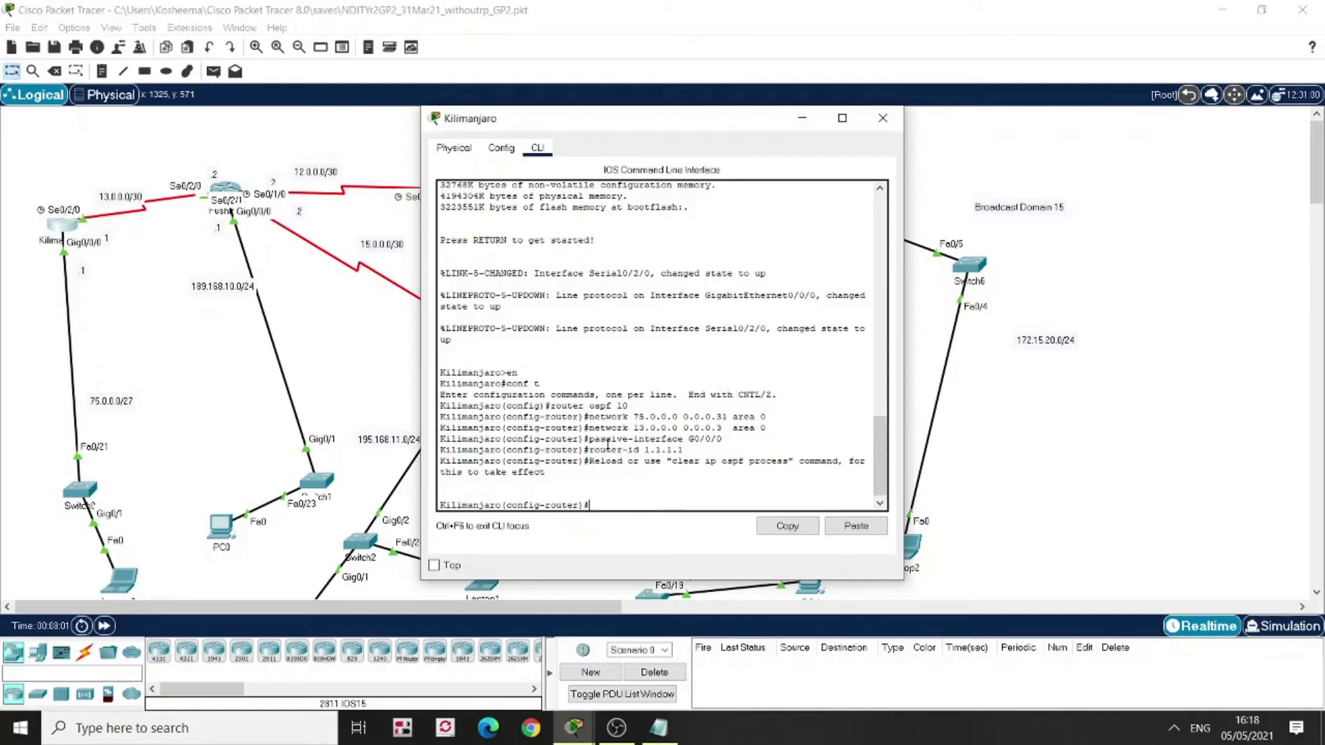
Leave configuration mode with end and save the Kilimanjaro router's configuration with wr mem
type("end")
key("Return")
key("Return")
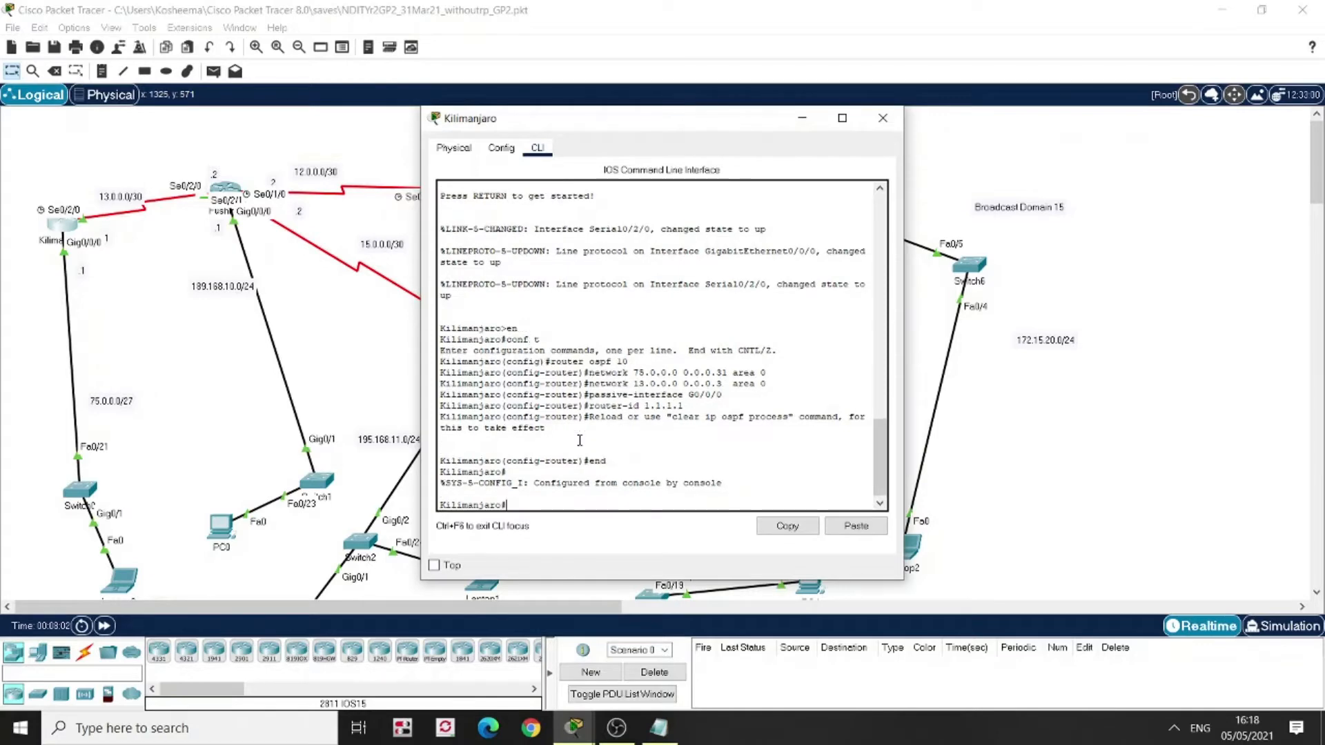
type("wr mem")
key("Return")
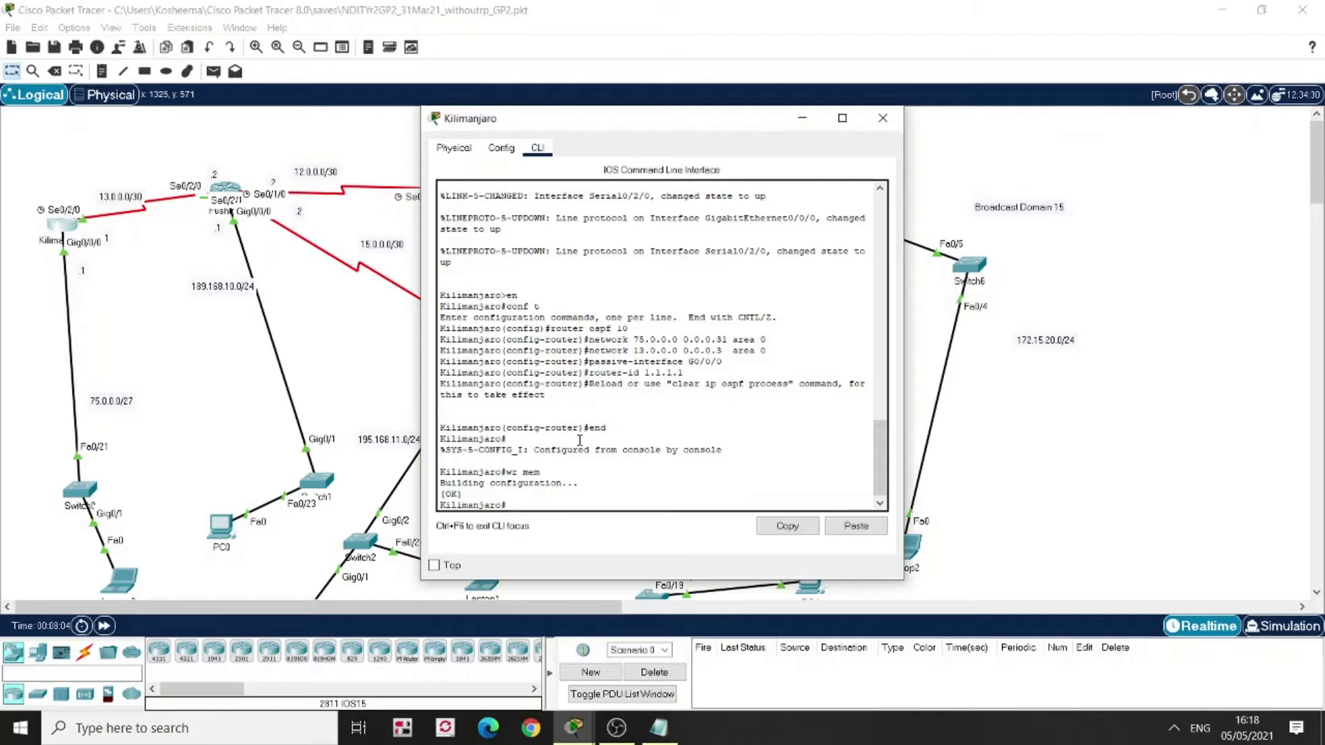
Run show ip protocols on the Kilimanjaro router to check its OSPF settings
type("sho")
key("BackSpace")
key("BackSpace")
key("BackSpace")
key("BackSpace")
type("how ip protocols")
key("Return")
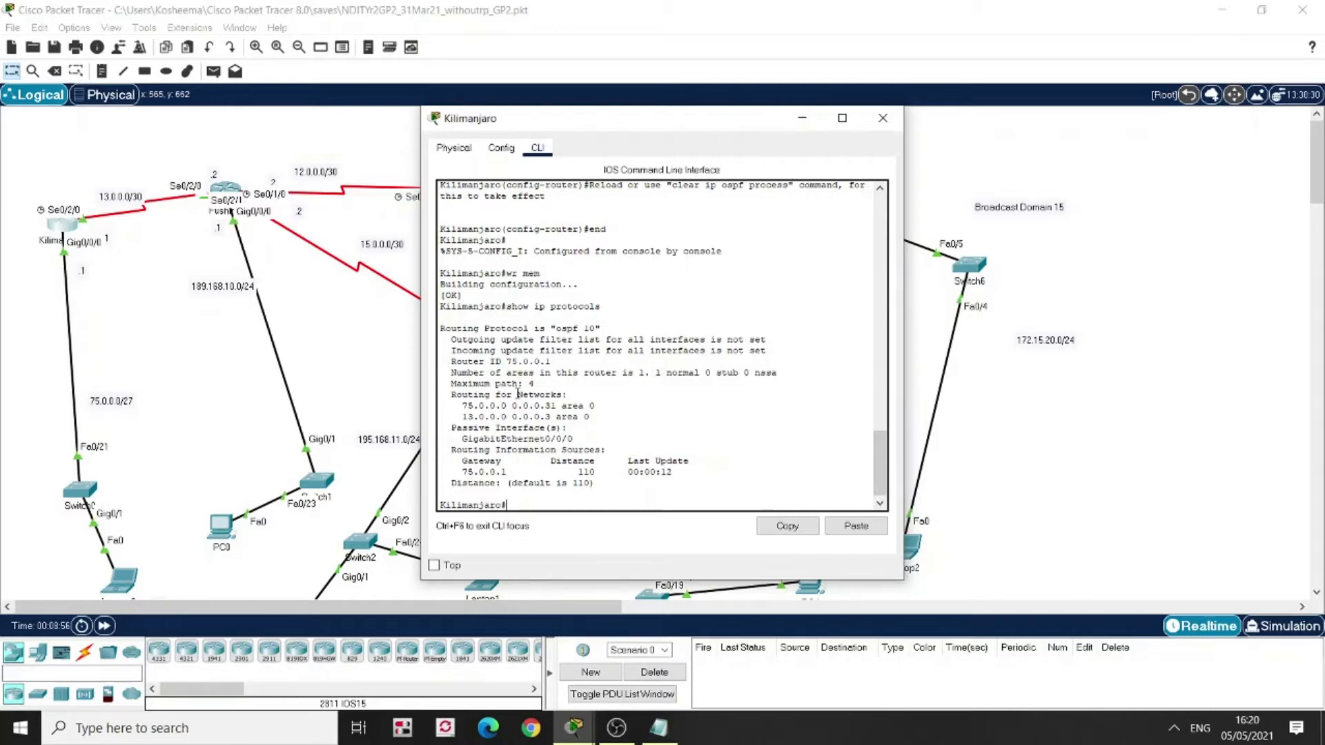
Try to reset the OSPF processes with clear ip ospf process, accepting the default answer
type("lear")
type(" ip p")
type("ospf")
type(" process")
key("Return")
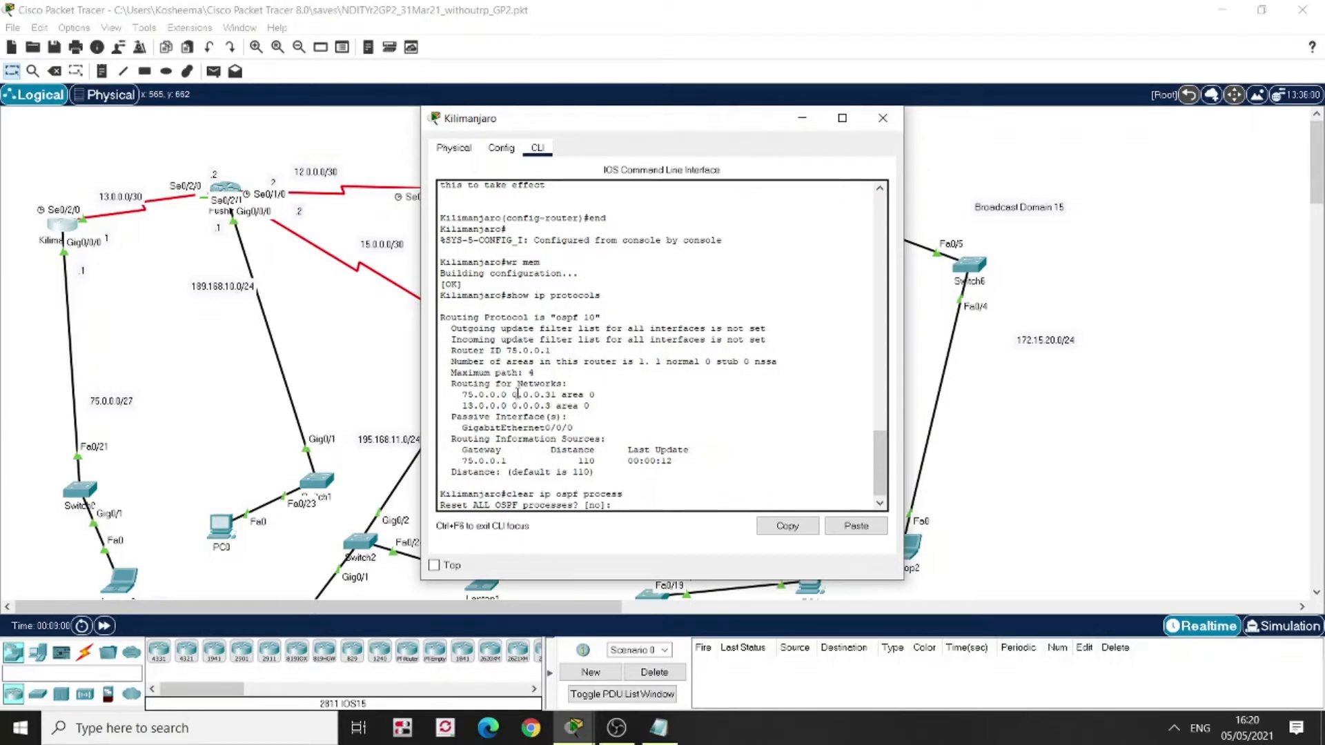
key("Return")
Reload the Kilimanjaro router and get back to its command prompt once it has booted
type("reload")
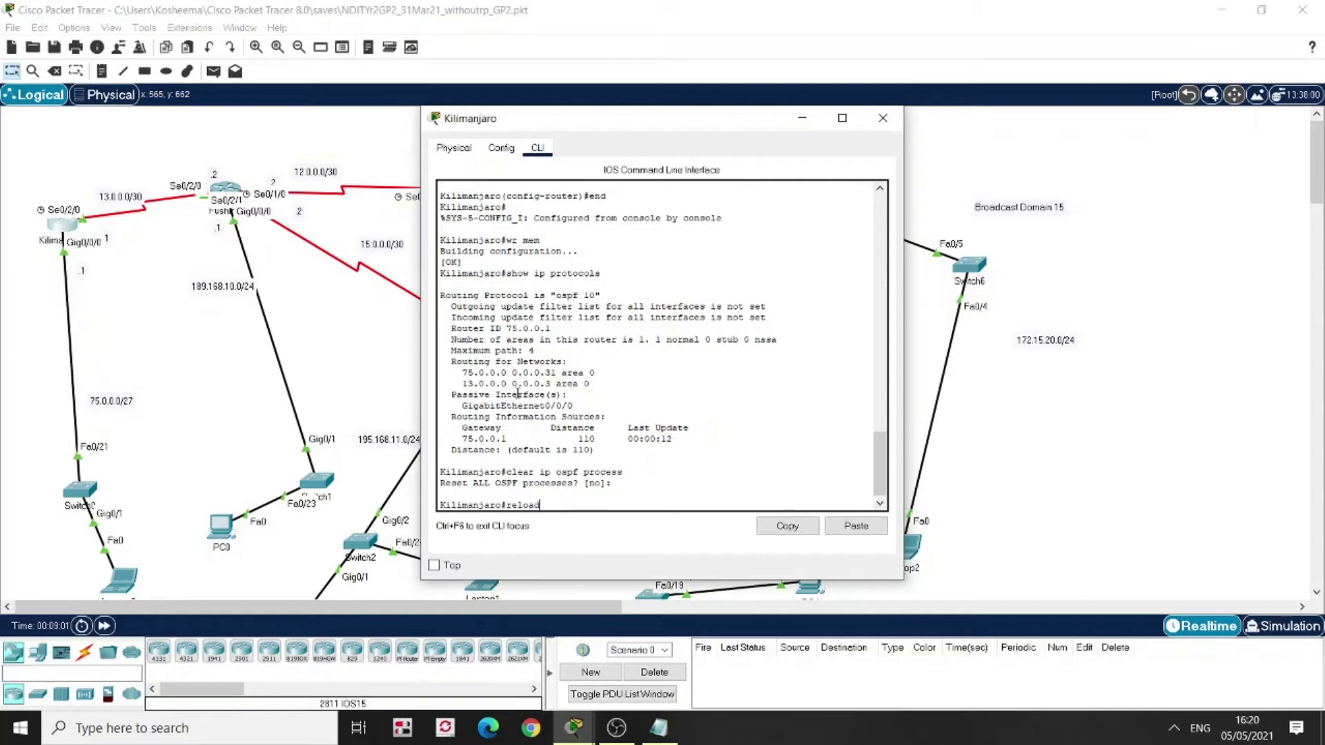
key("Return")
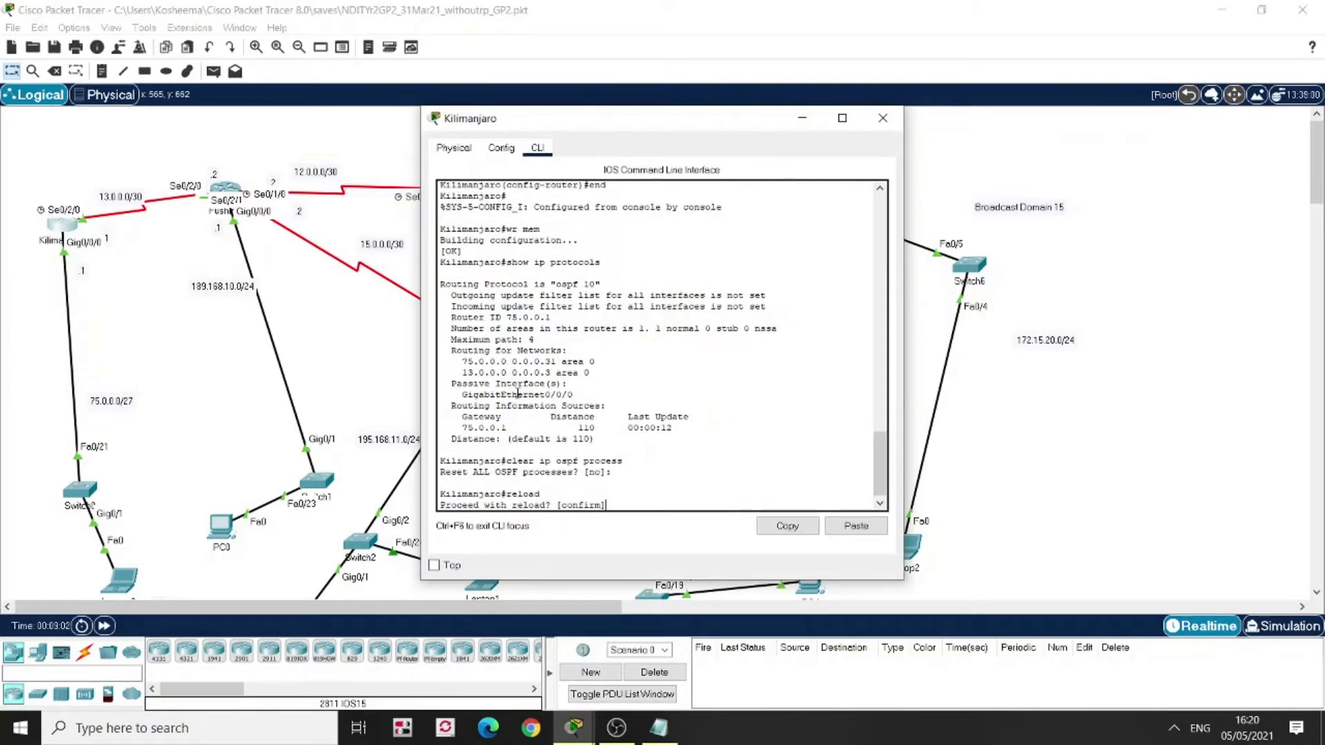
key("Return")
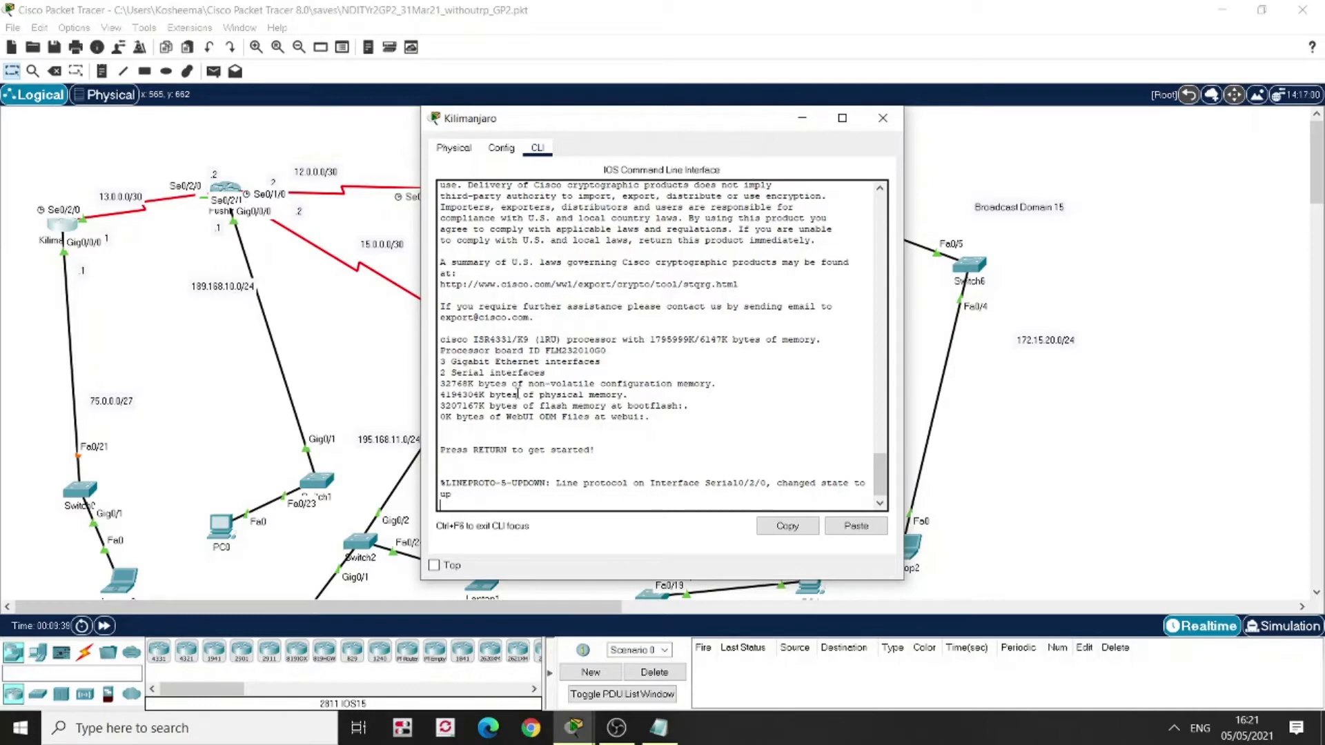
key("Return")
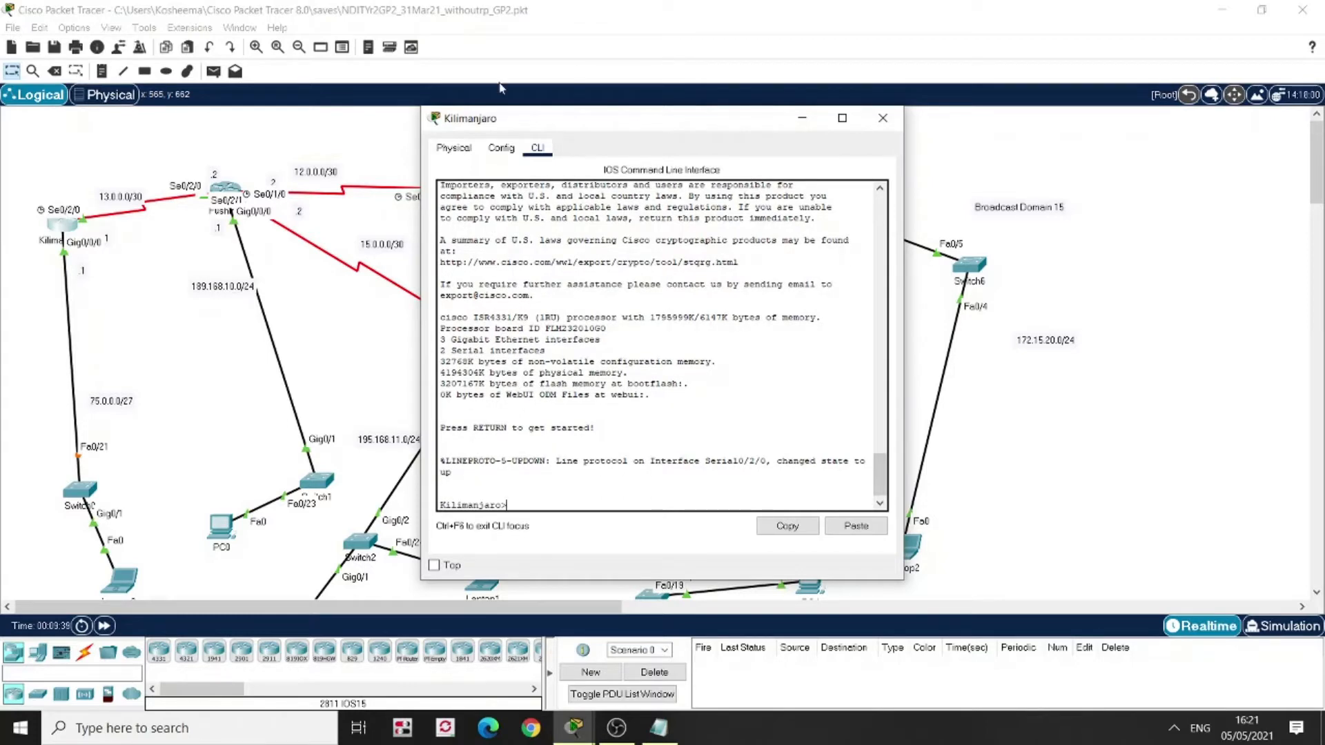
Enter privileged mode, run sh ip protocols on the reloaded router and highlight the Router ID line
type("en")
key("Return")
type("sh ip protocols")
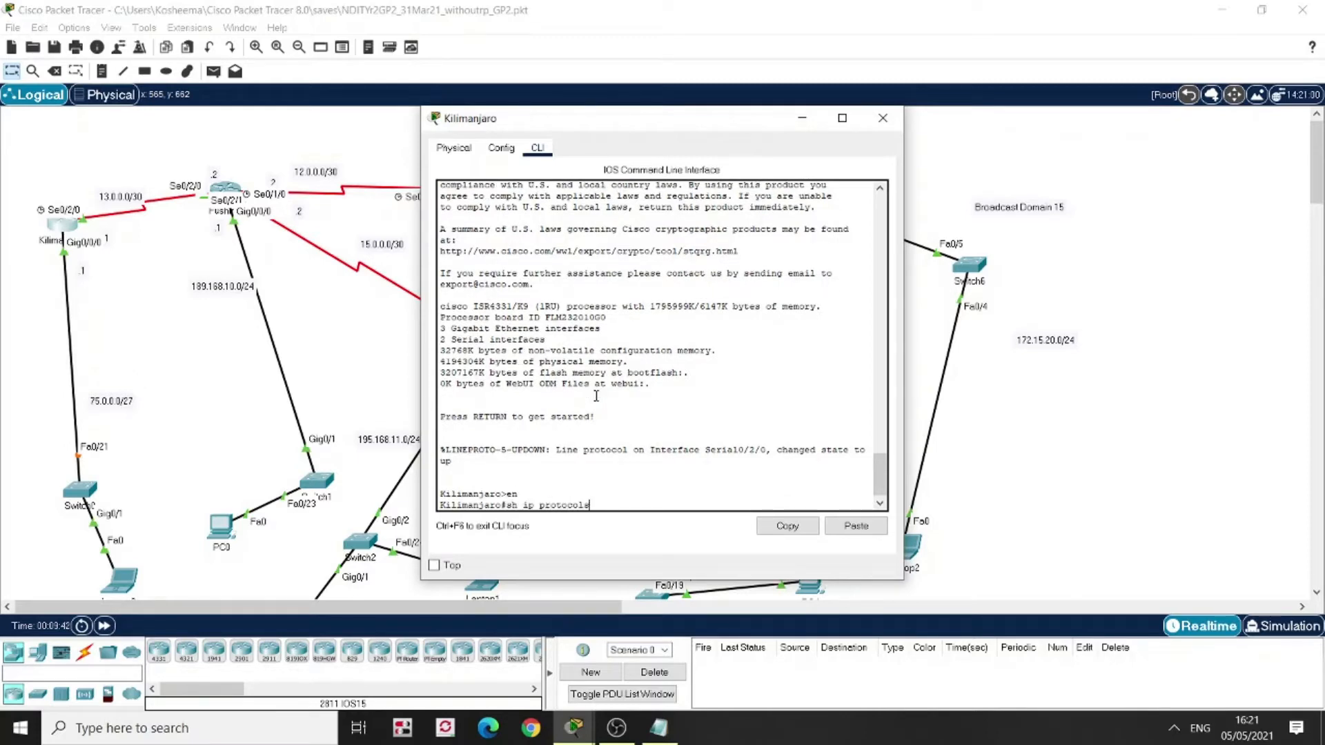
key("Return")
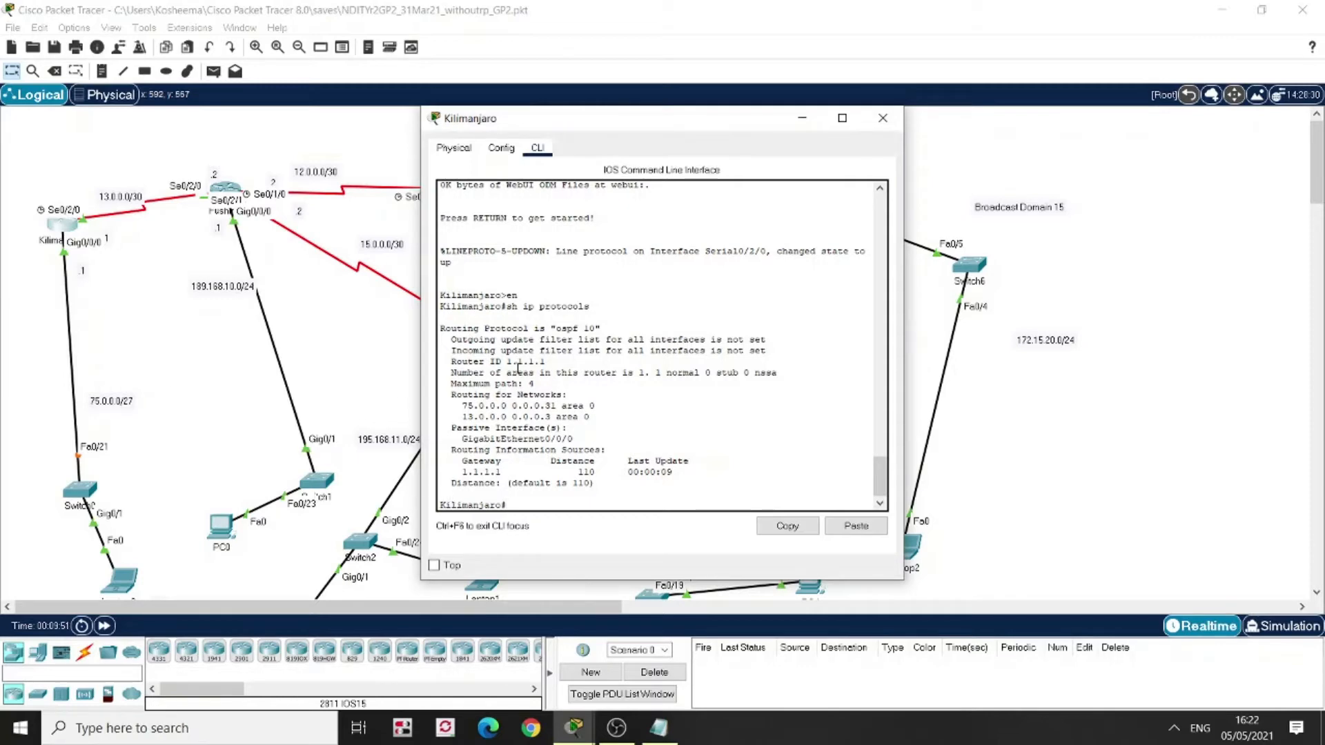
left_click_drag(453, 361, 550, 366)
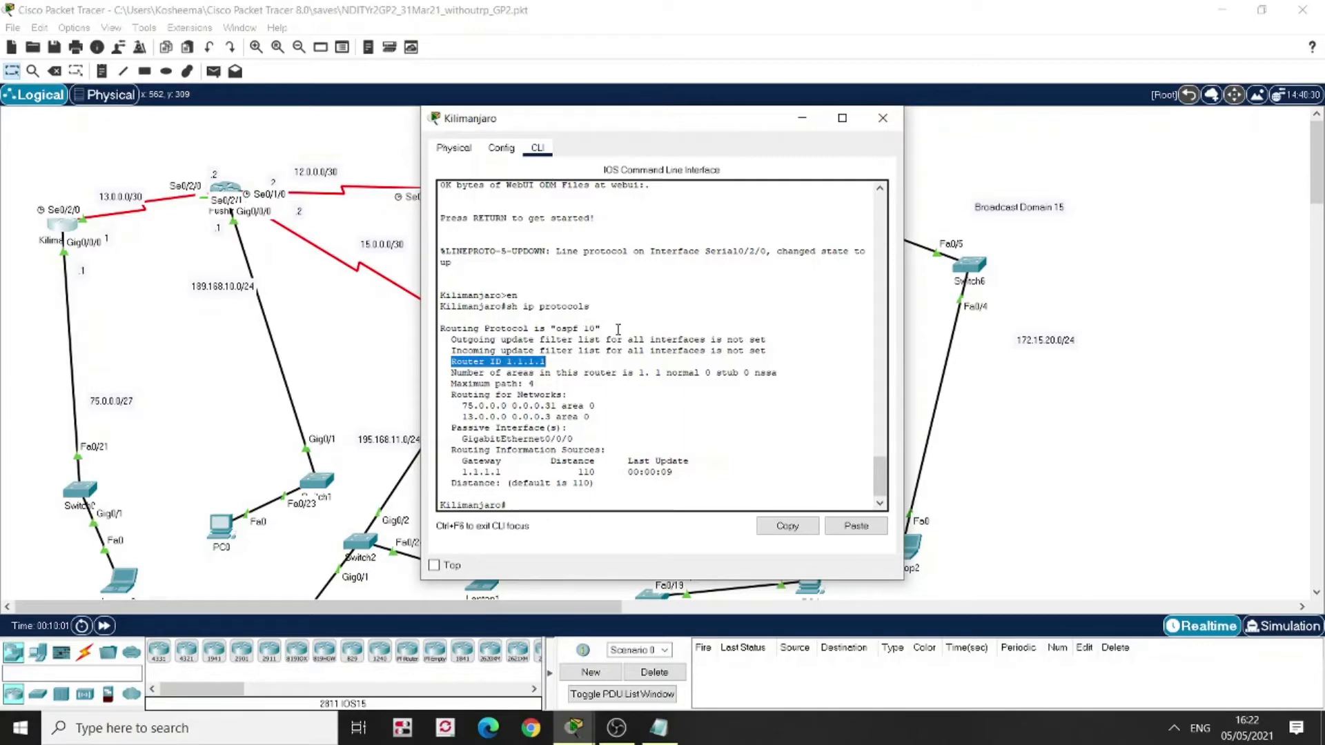
Close the Kilimanjaro router and enter global configuration mode in the Fushimi router's command line interface
left_click(883, 118)
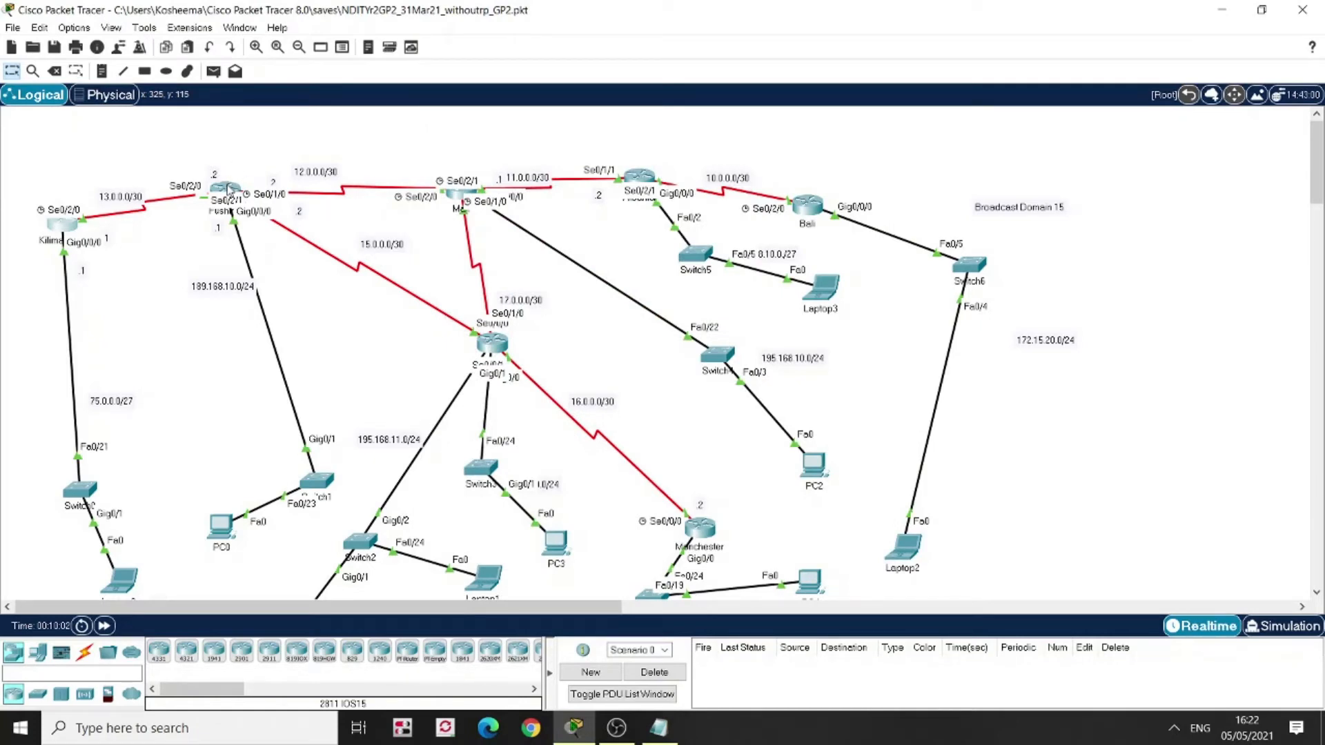
left_click(228, 190)
left_click(232, 189)
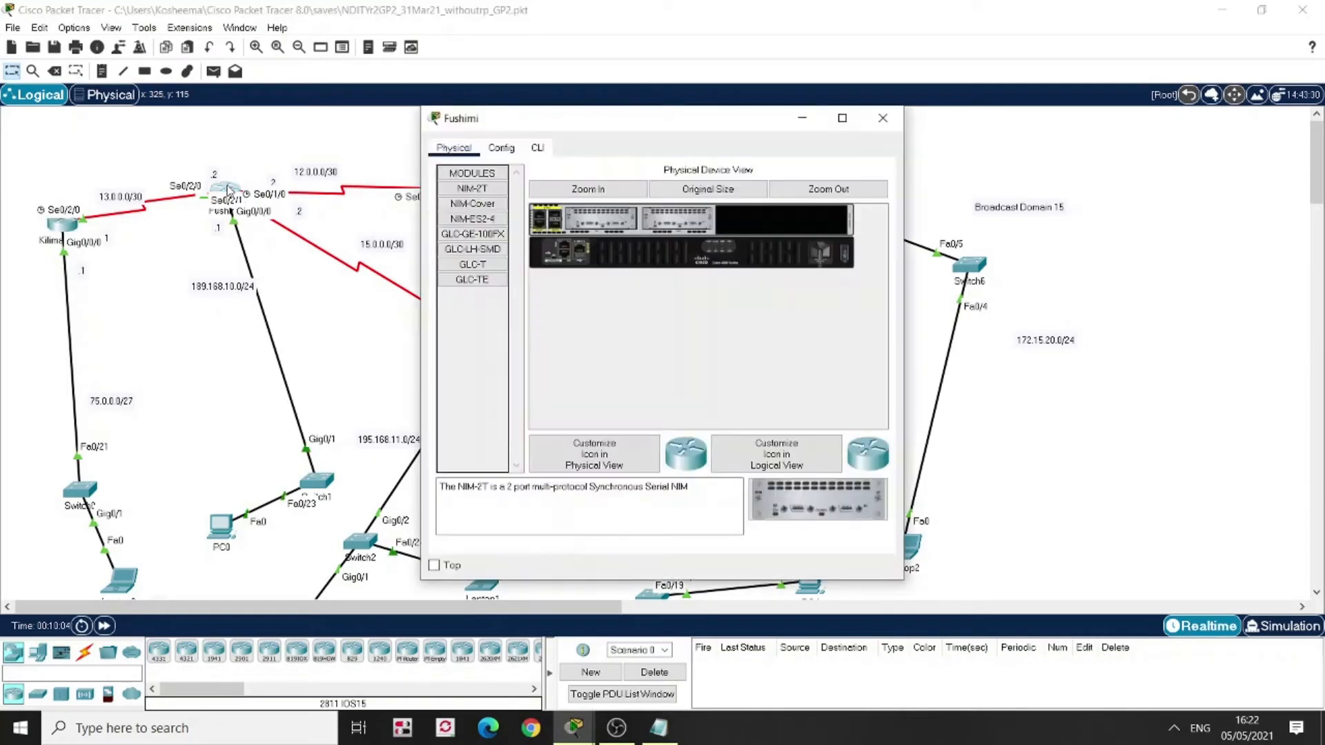
left_click(538, 147)
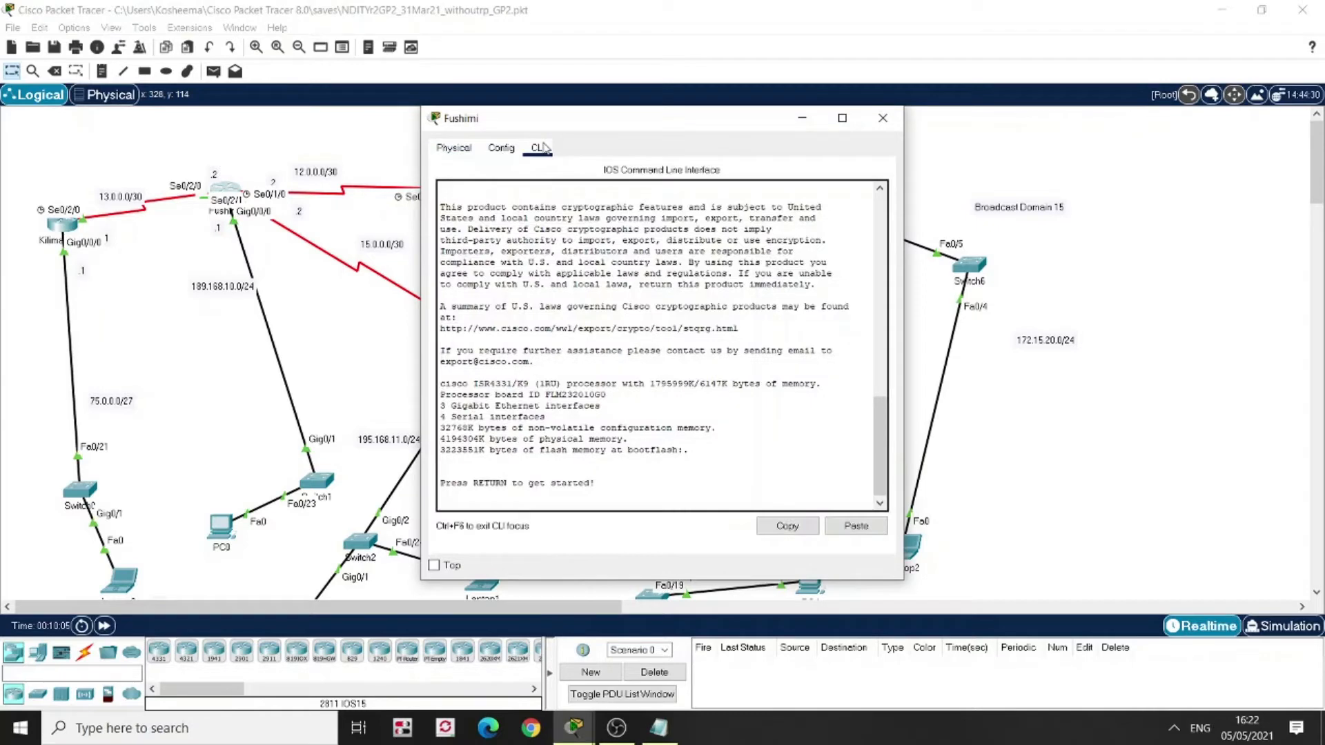
key("Return")
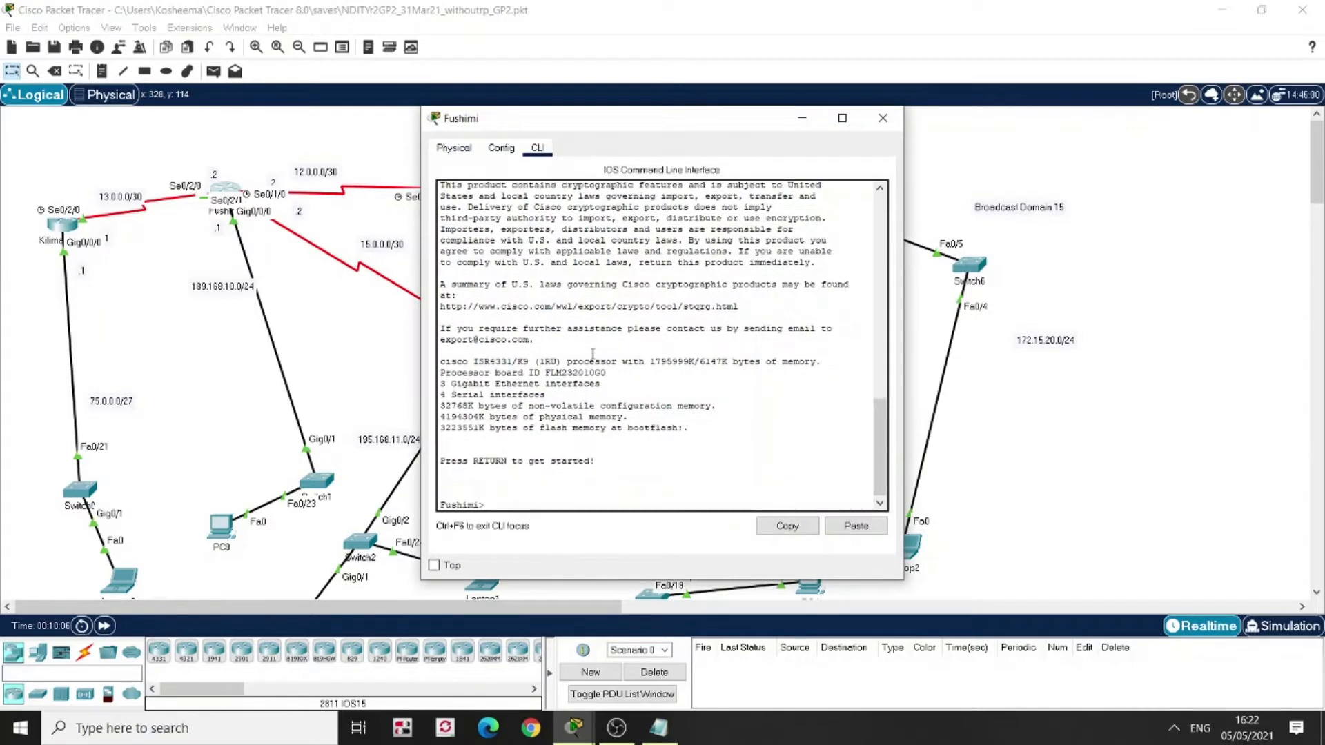
type("en")
key("Return")
type("c")
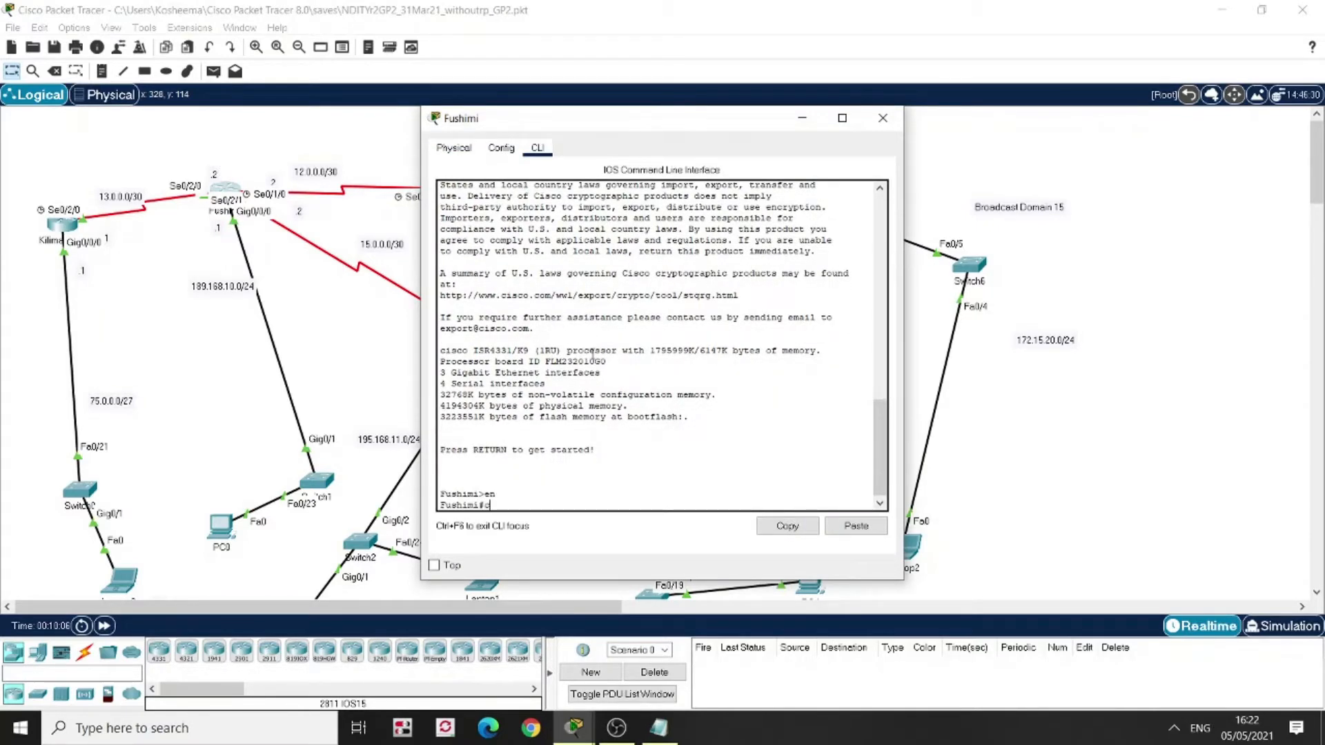
type("onf t")
key("Return")
Start OSPF process 10 on the Fushimi router with router ospf 10
type("ropute")
key("BackSpace")
key("BackSpace")
key("BackSpace")
key("BackSpace")
key("BackSpace")
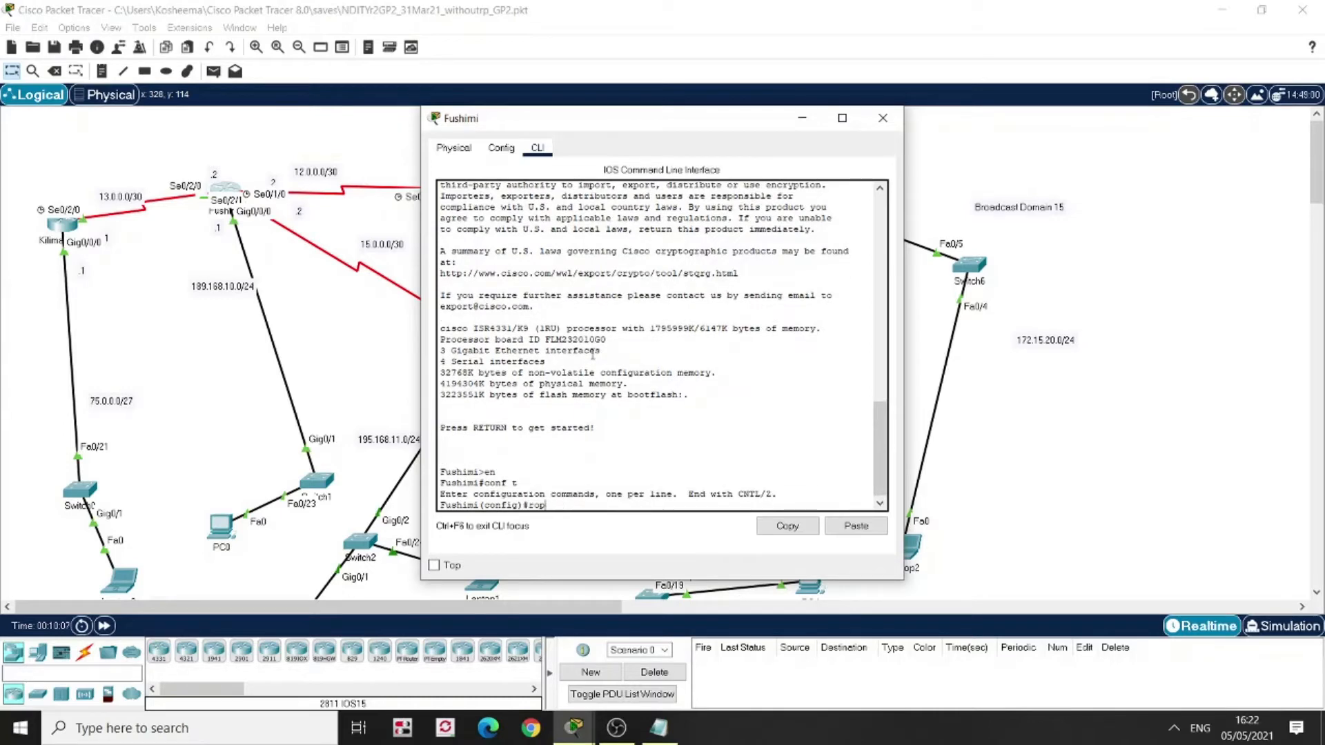
type("uter ospf 10")
key("Return")
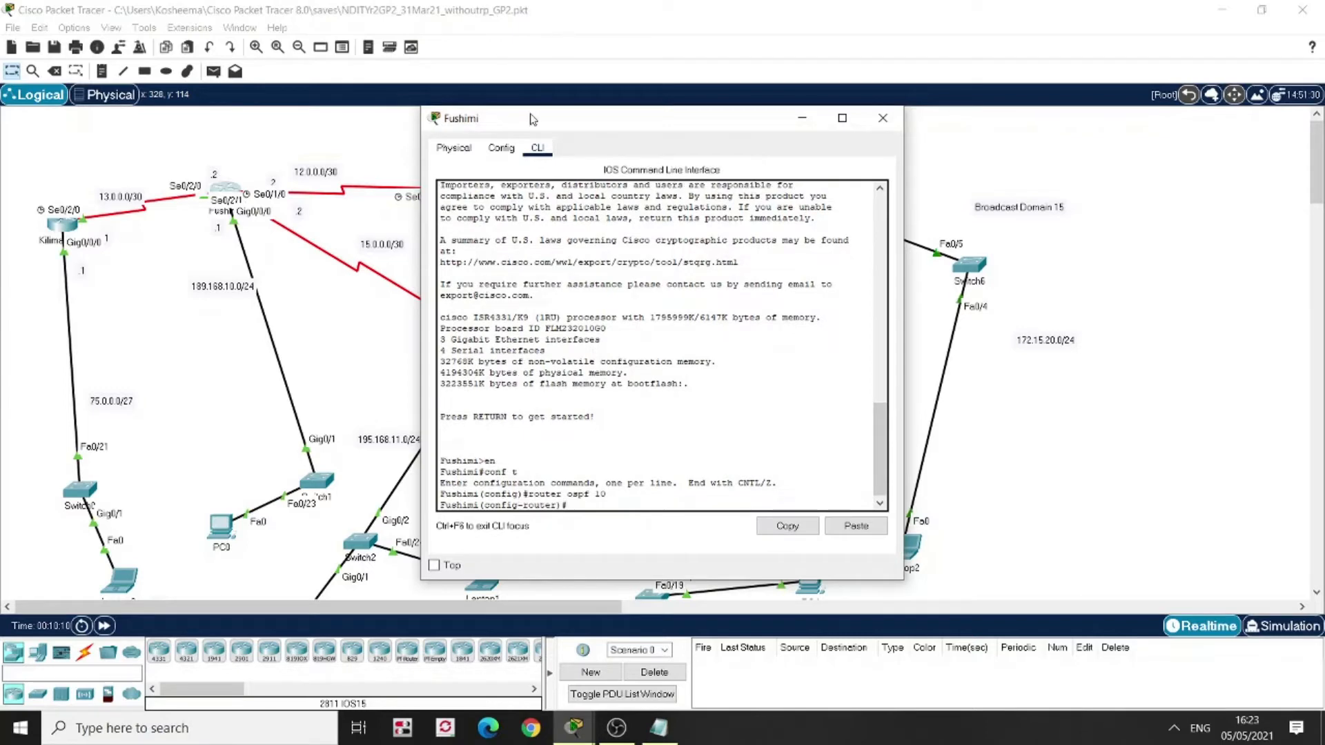
Move the Fushimi window off the topology and advertise network 189.168.10.0 with wildcard mask 0.0.0.255 in area 0
left_click_drag(535, 122, 842, 117)
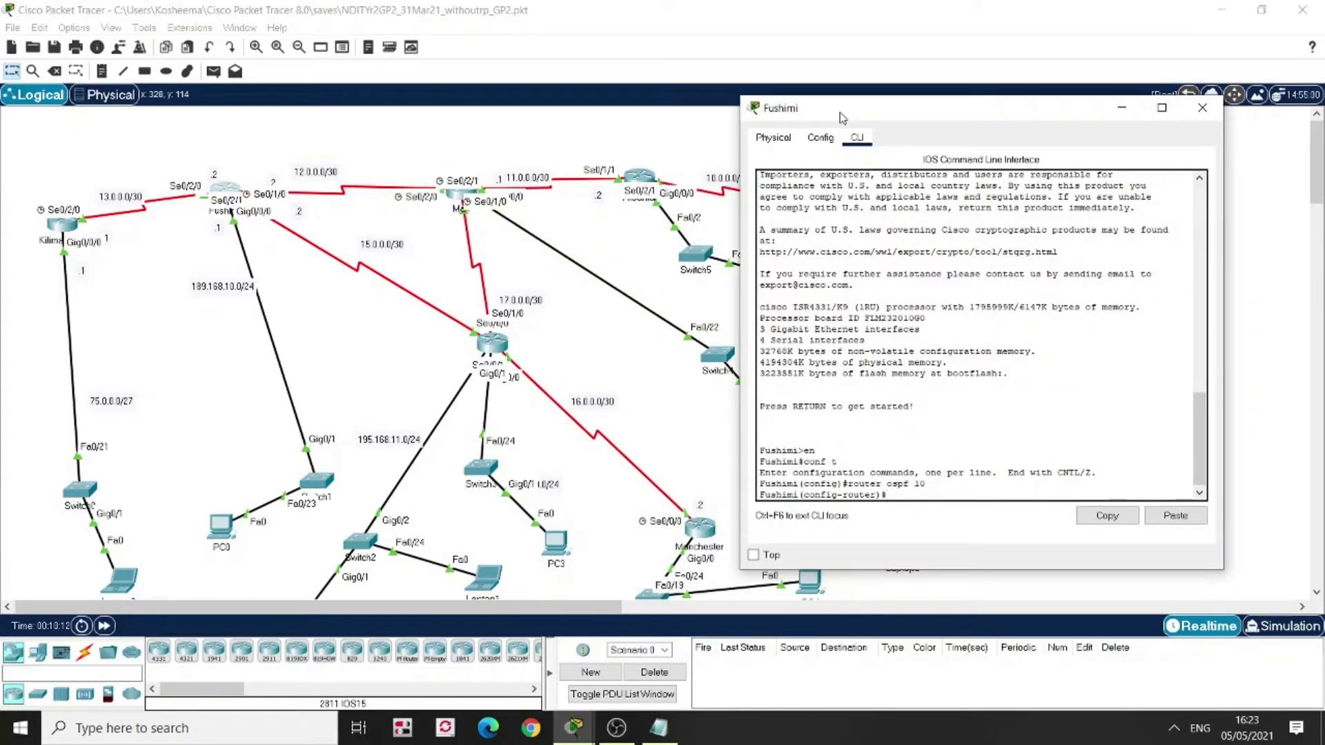
type("netwro")
type("rk 189.168.10.0")
type("0.0  0")
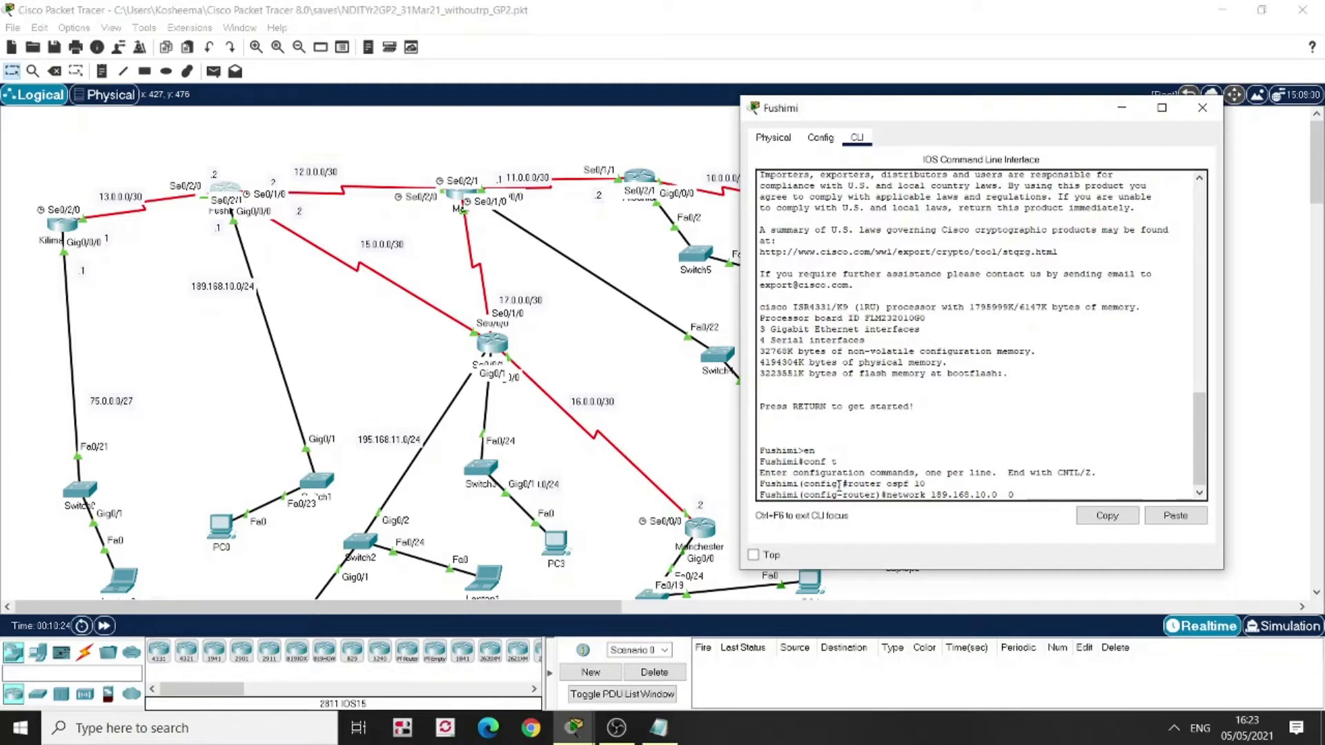
type(".0.0.255 area 0")
key("Return")
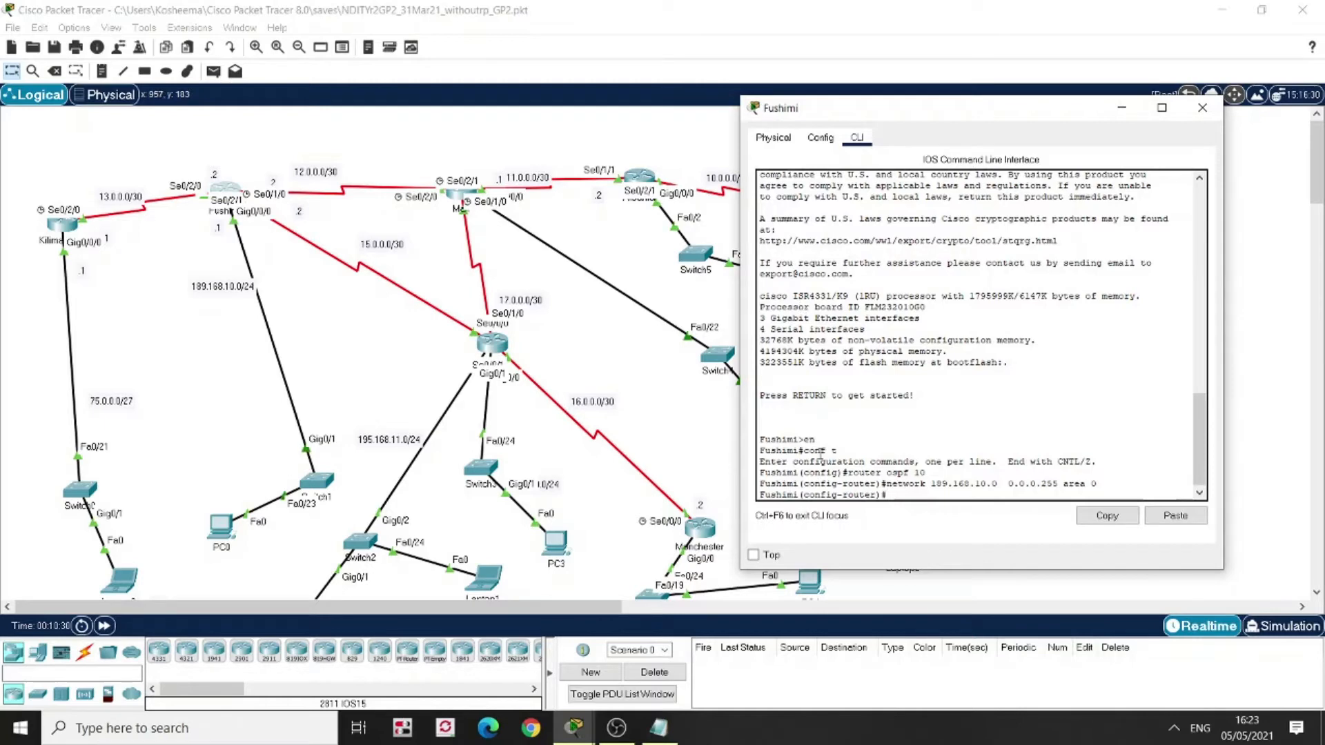
Advertise network 13.0.0.0 with wildcard mask 0.0.0.3 in area 0 on the Fushimi router
type("network 13.0.0.0")
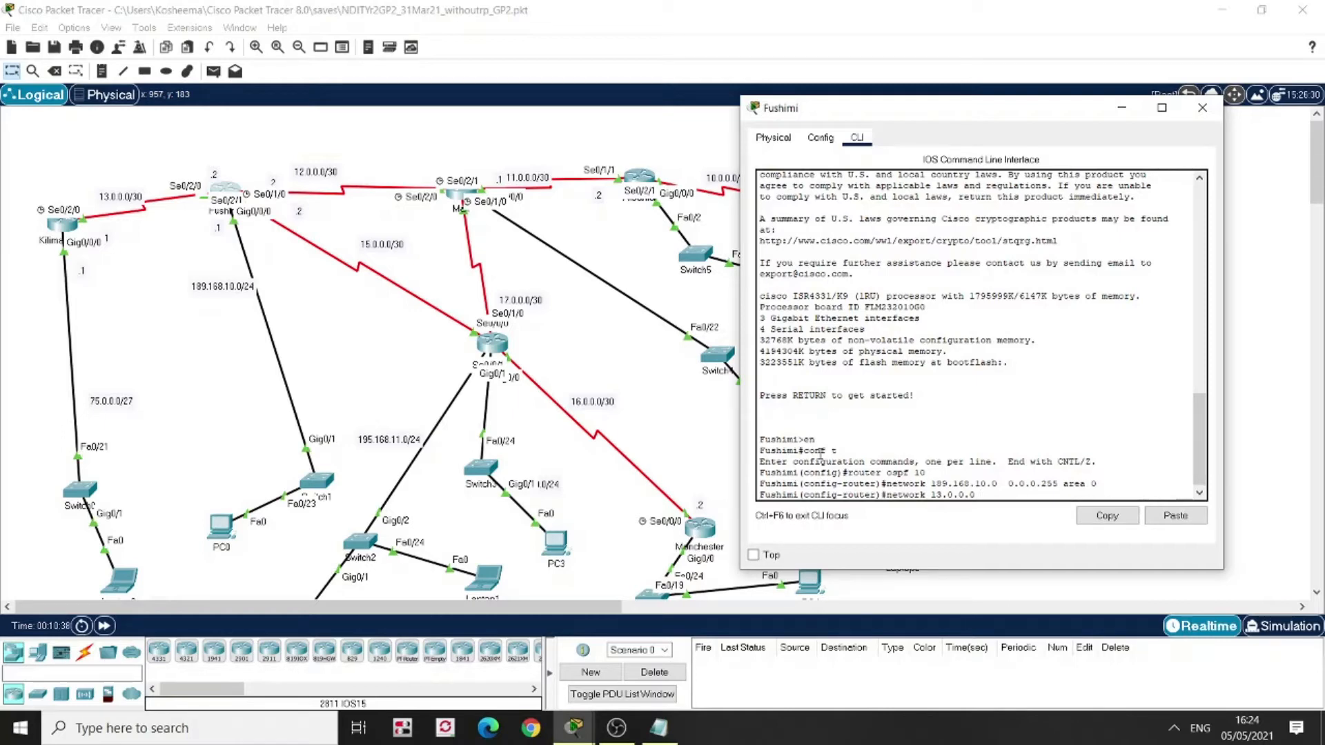
type(".0.")
type("3 area 0")
key("Return")
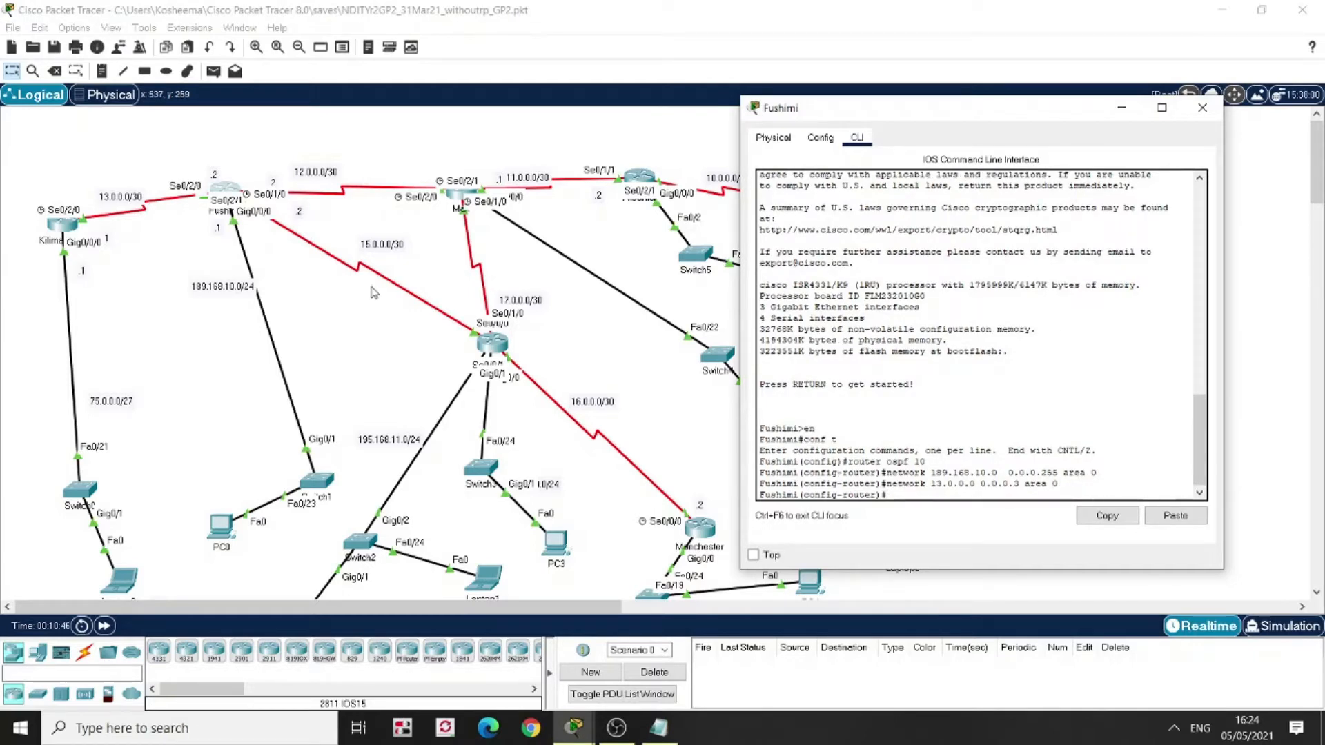
Advertise networks 15.0.0.0 and 12.0.0.0 on the Fushimi router, each with wildcard mask 0.0.0.3 in area 0
type("network 15.0.0.0")
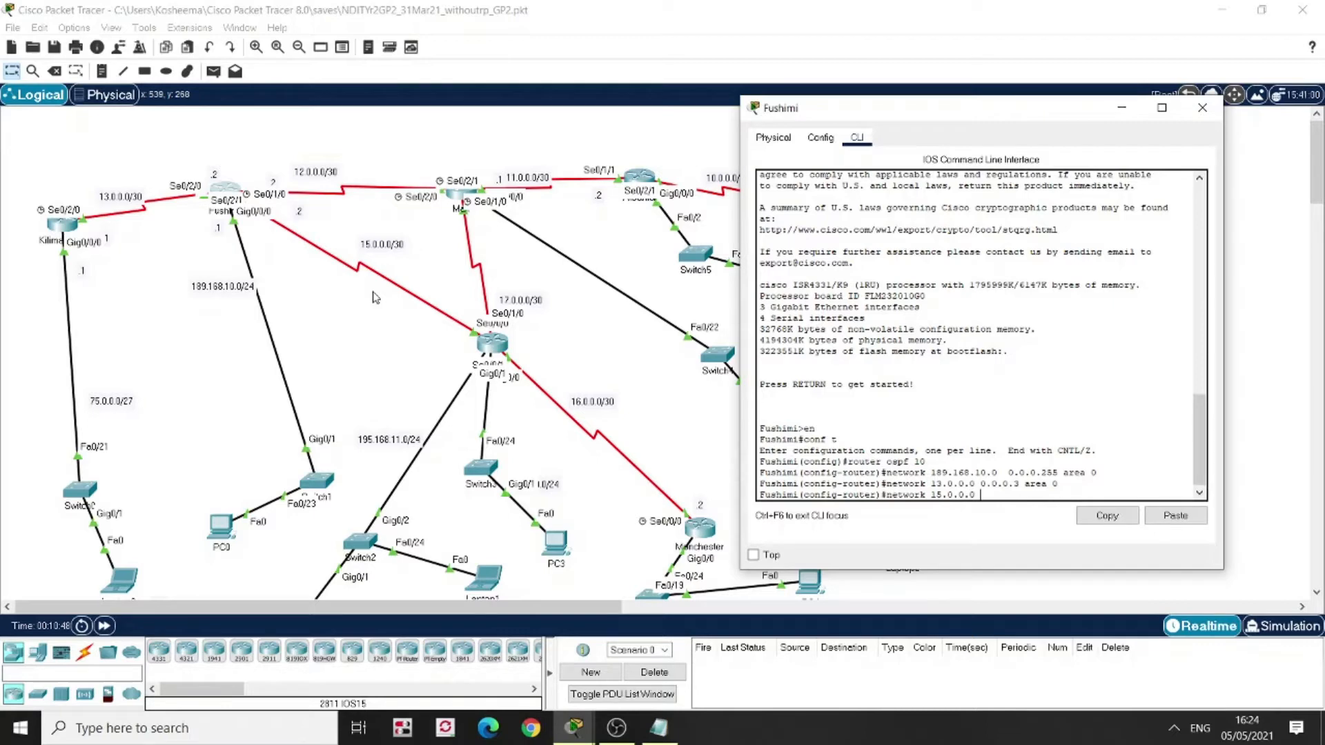
type(" 0.0.0.3 area 0")
key("Return")
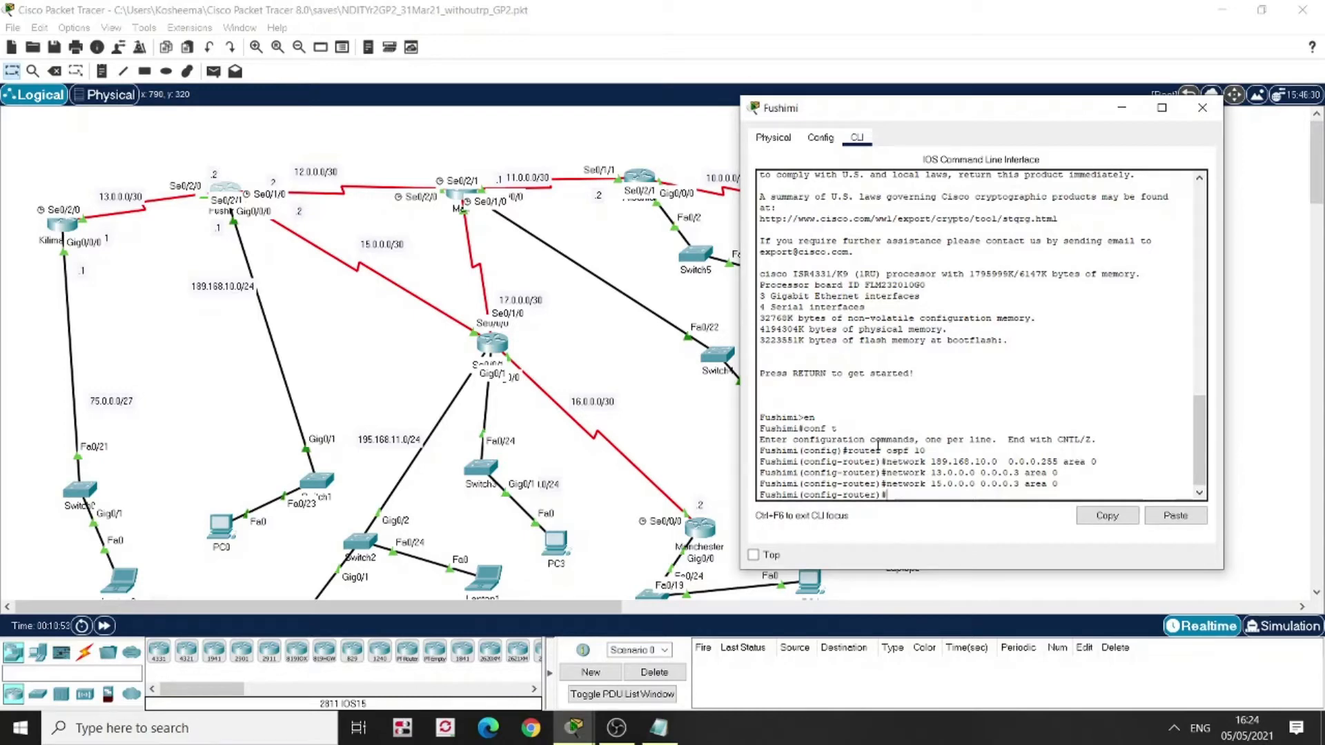
type("network 12.")
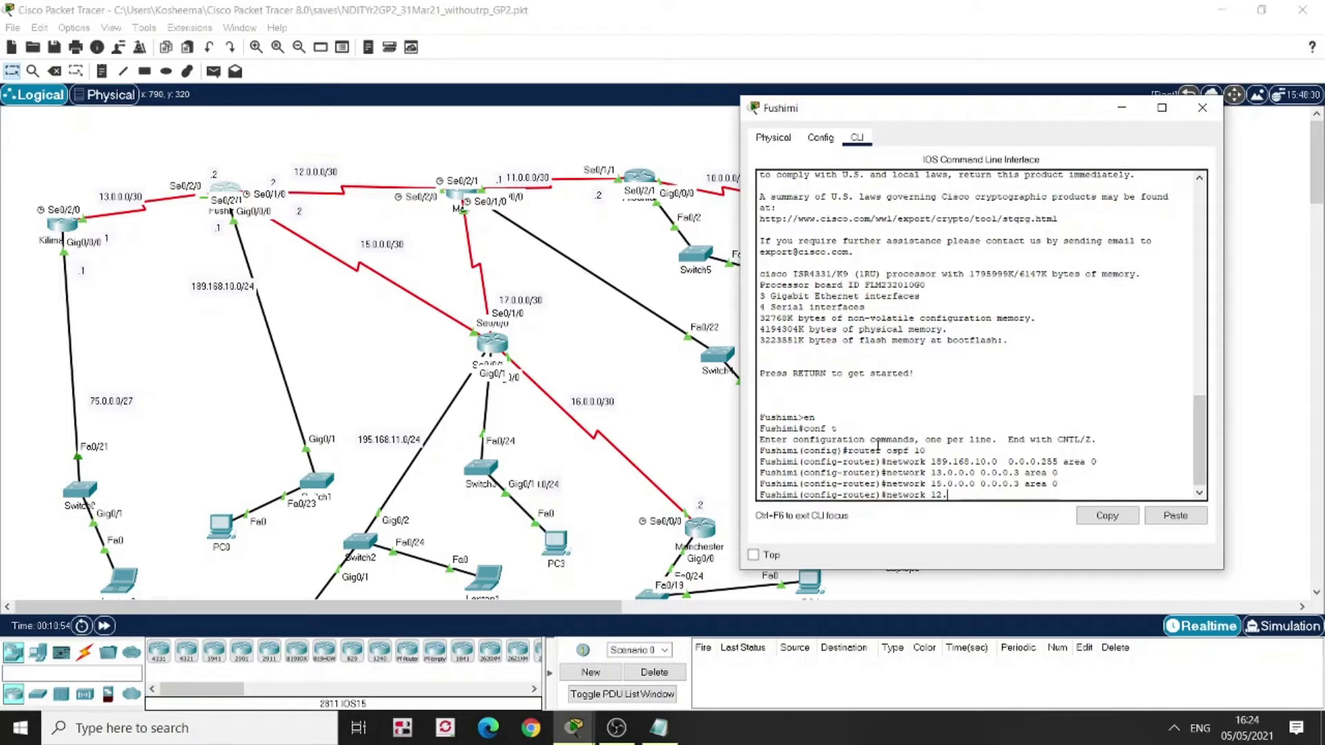
type("0.0.0 0.0.0.3 area 0")
key("Return")
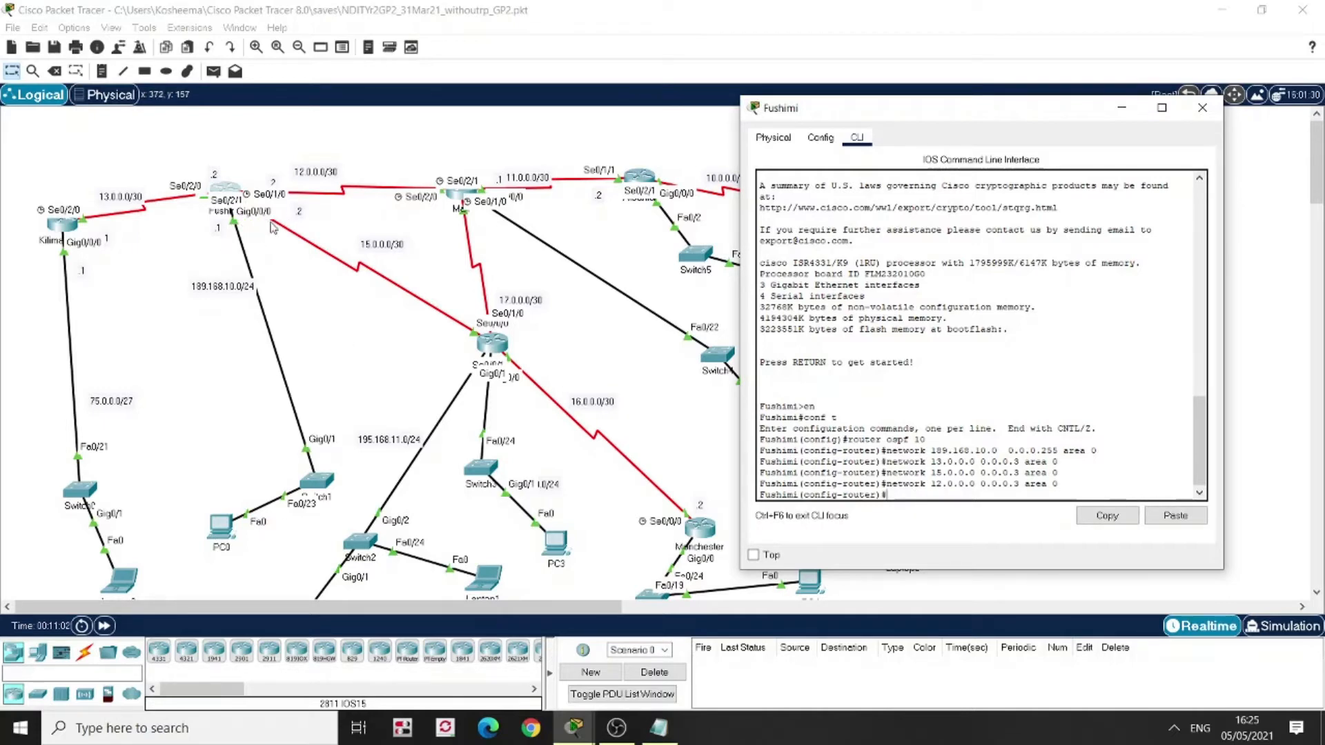
Make G0/0/0 a passive interface in the Fushimi router's OSPF process and leave configuration mode
type("passive-interface G0/0/0")
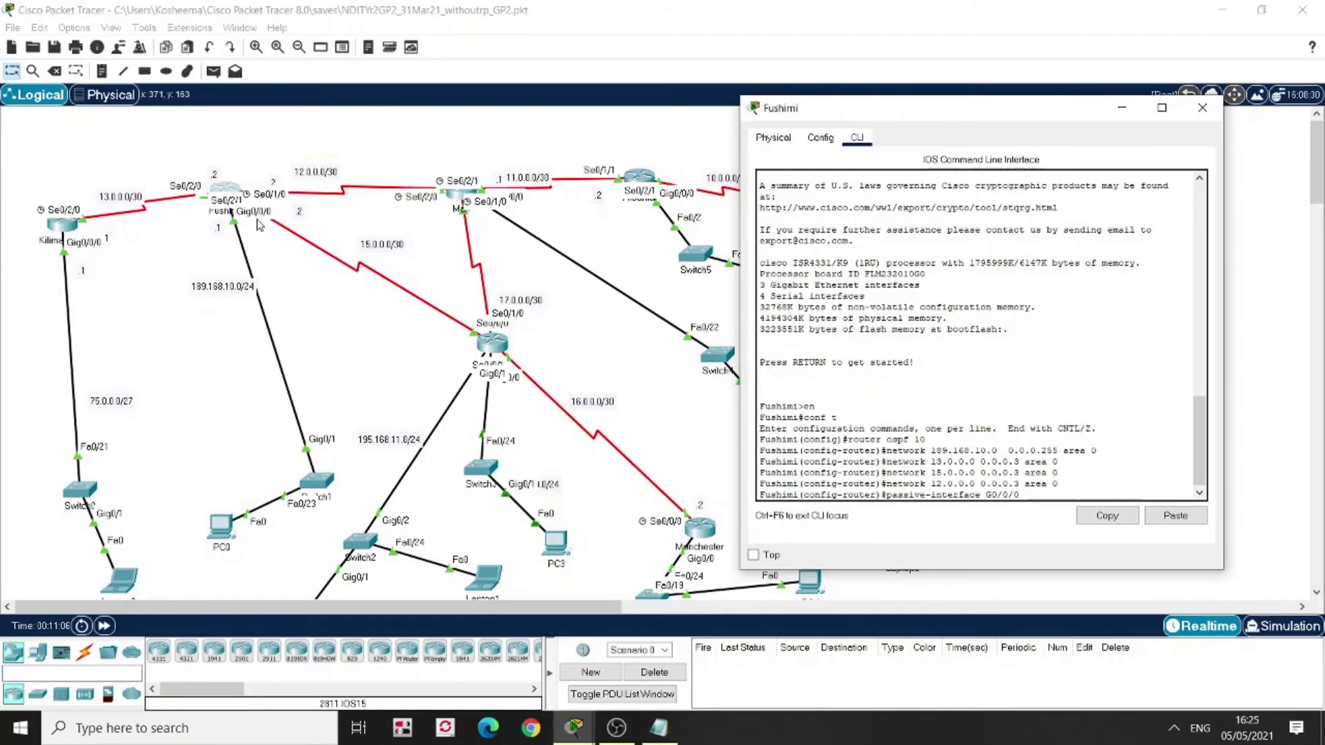
key("Return")
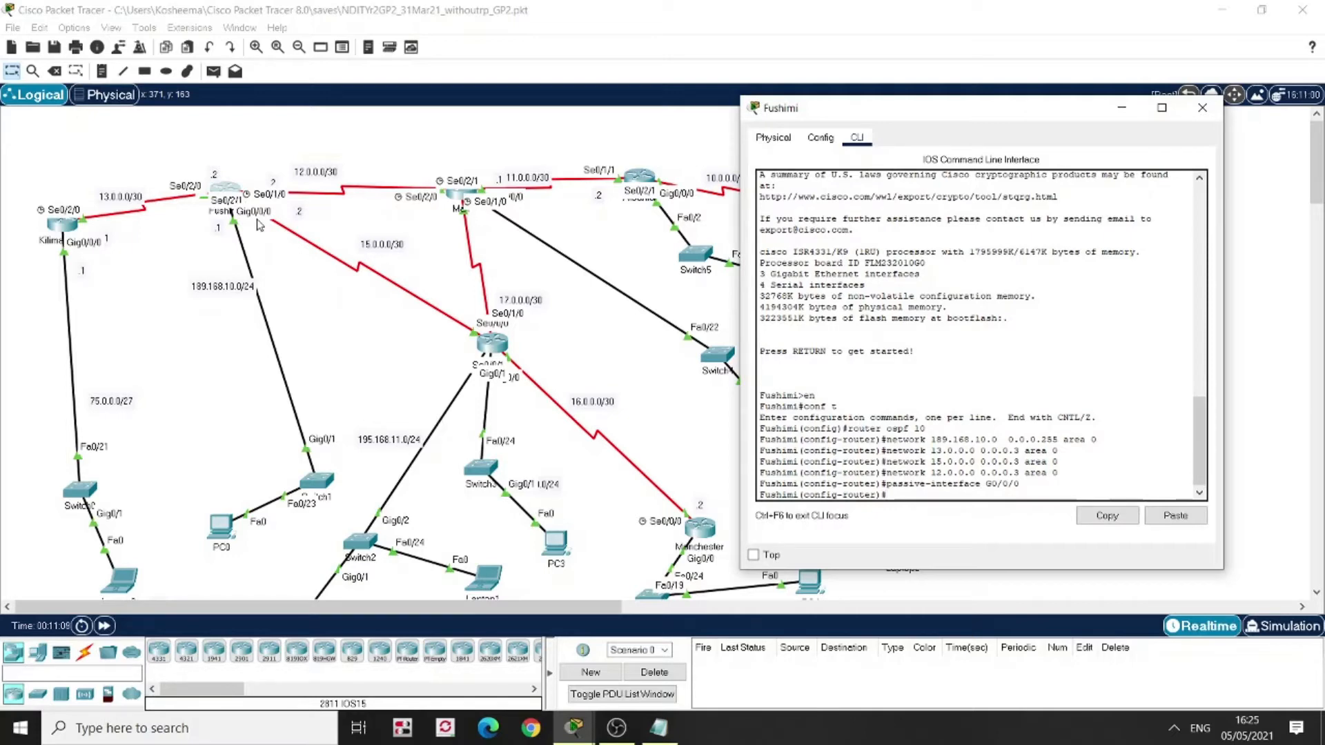
type("ROUTER")
key("BackSpace")
key("BackSpace")
key("BackSpace")
key("BackSpace")
key("BackSpace")
key("BackSpace")
type("END")
key("Return")
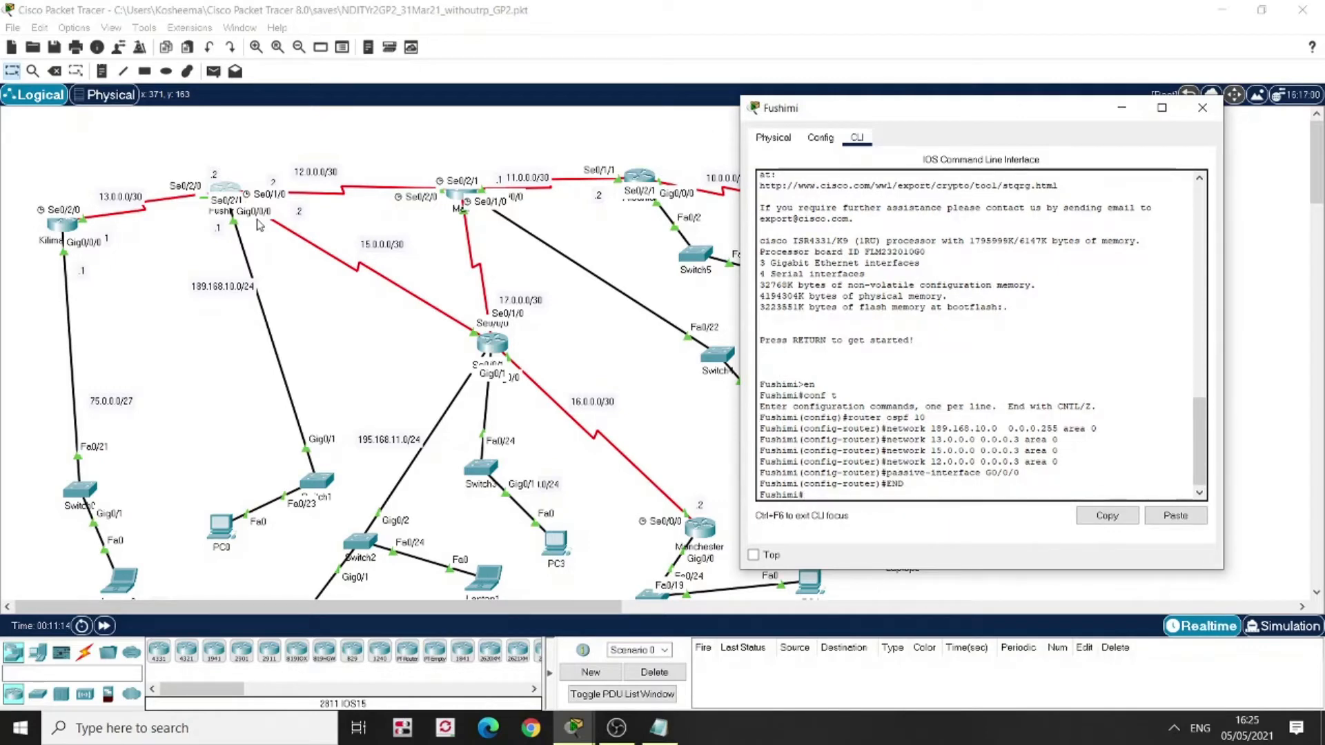
Save the Fushimi router's configuration to memory and display its full IP routing table
type("wr mem")
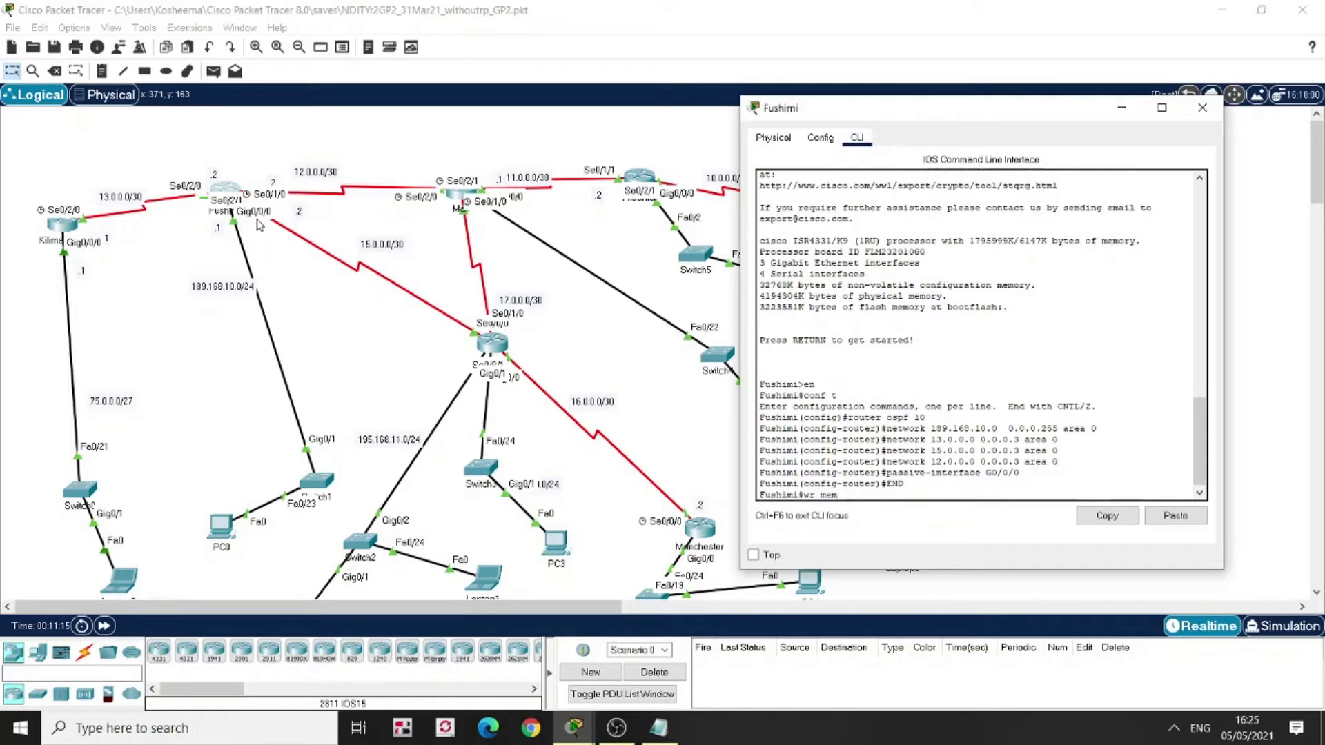
key("Return")
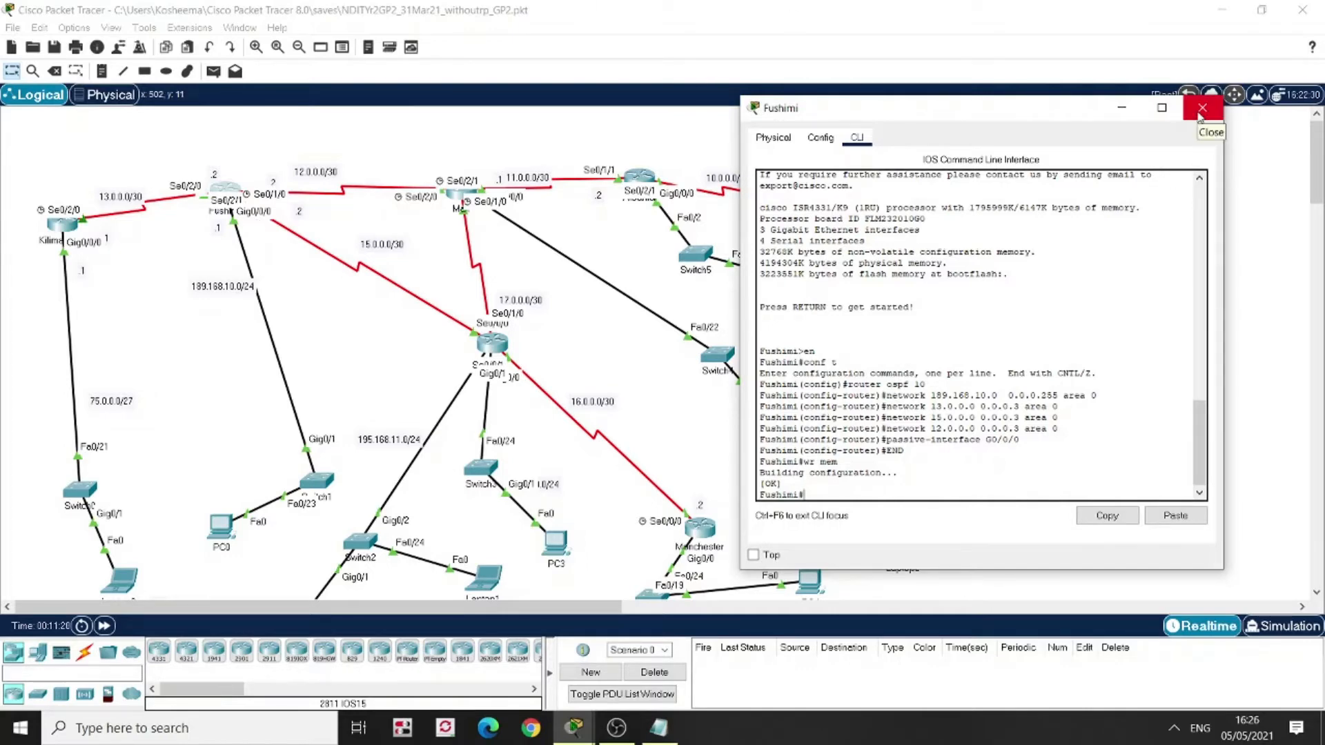
type("sh ip route")
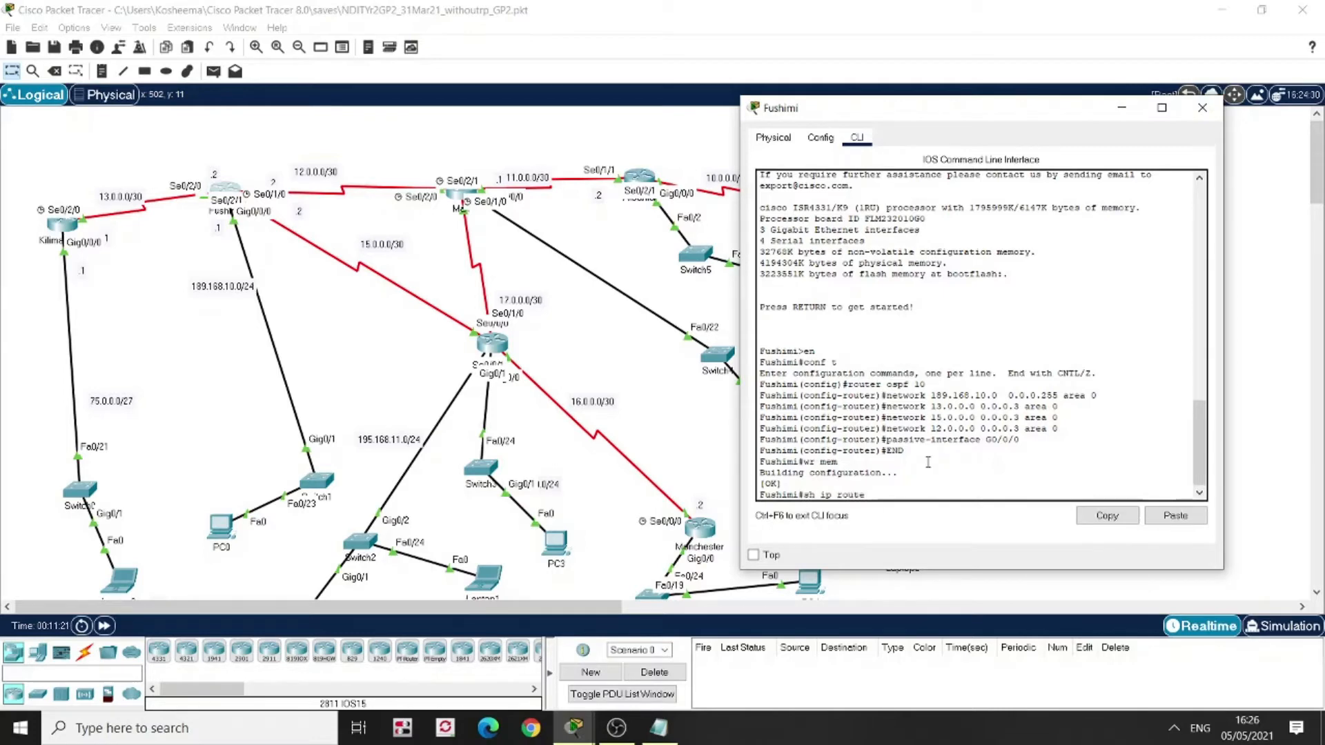
key("Return")
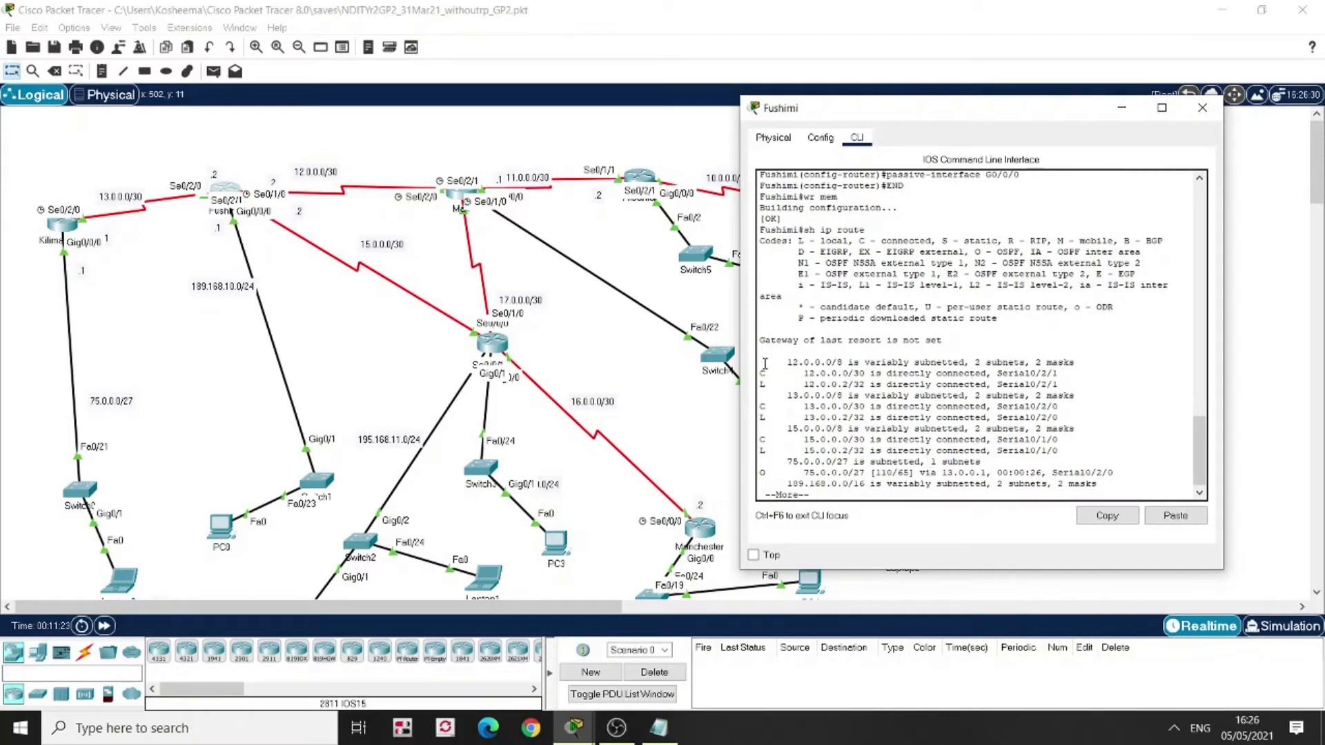
key("Return")
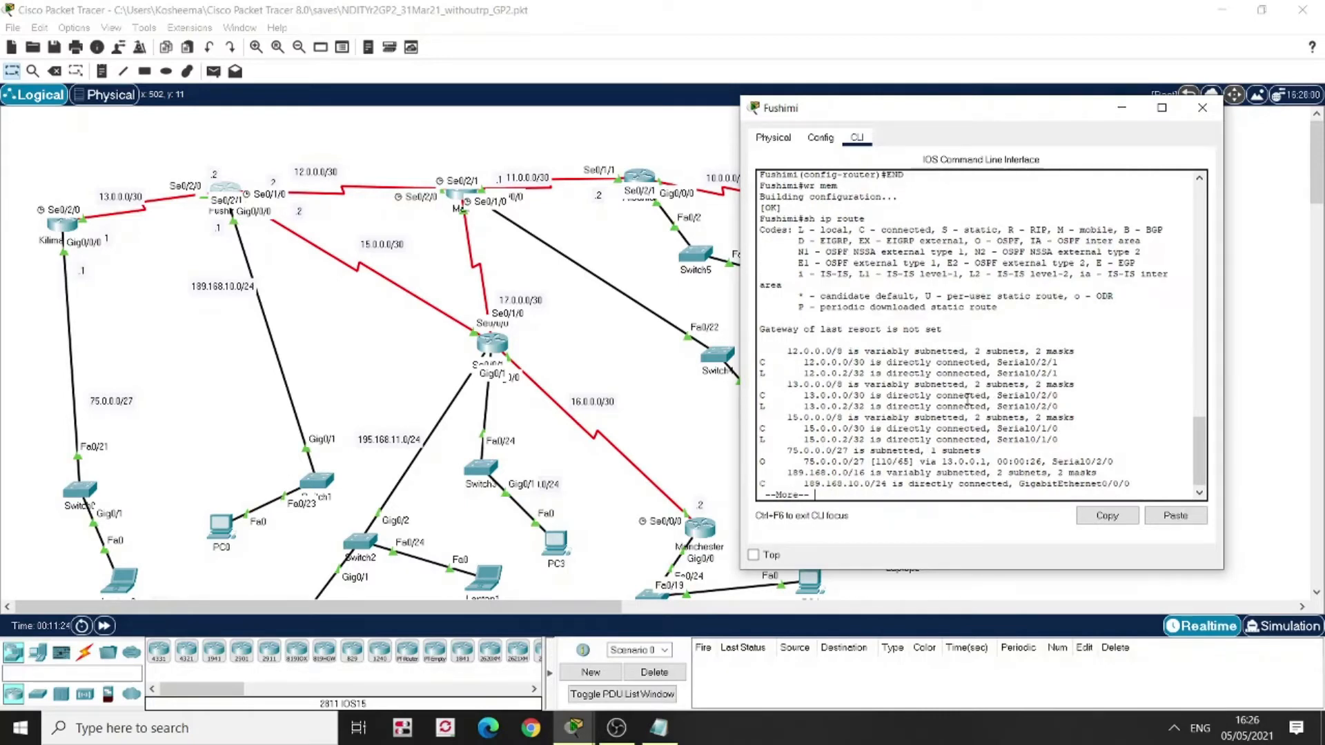
key("Return")
key("Return")
key("Return")
key("Return")
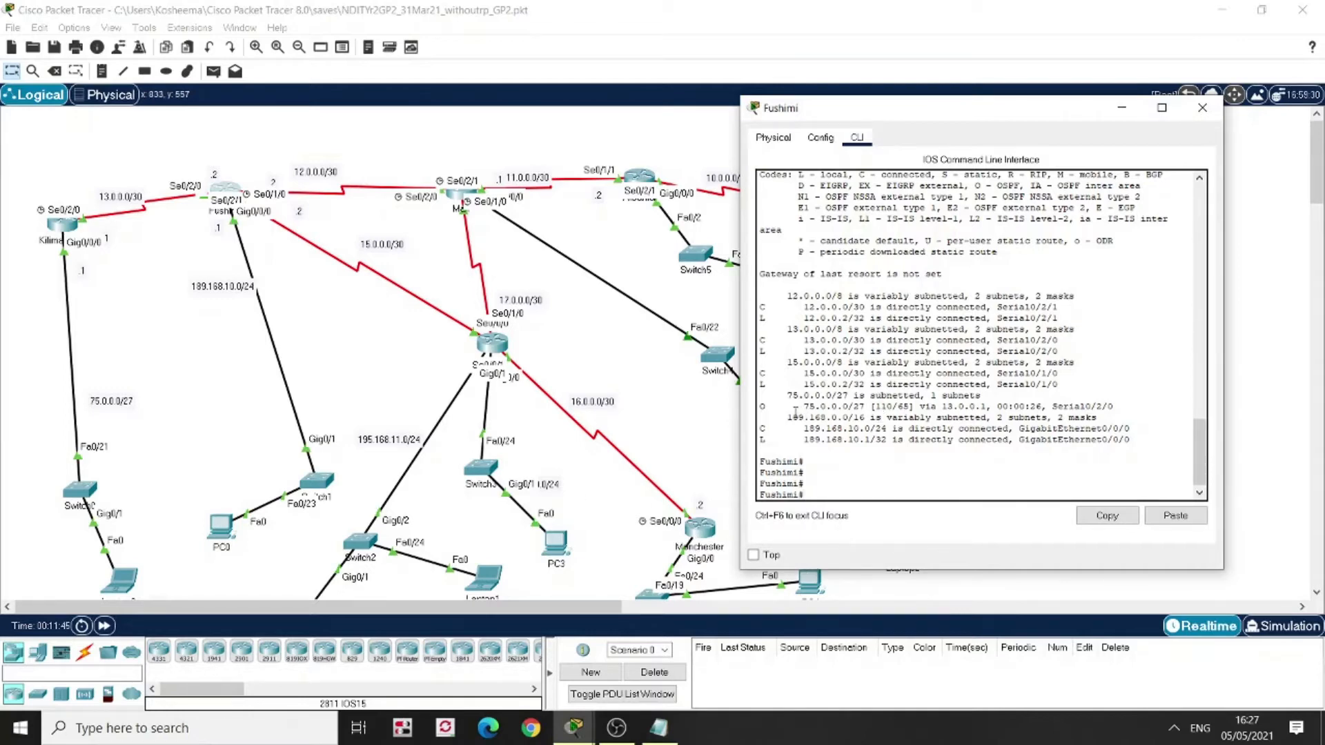
double_click(885, 407)
left_click(24, 405)
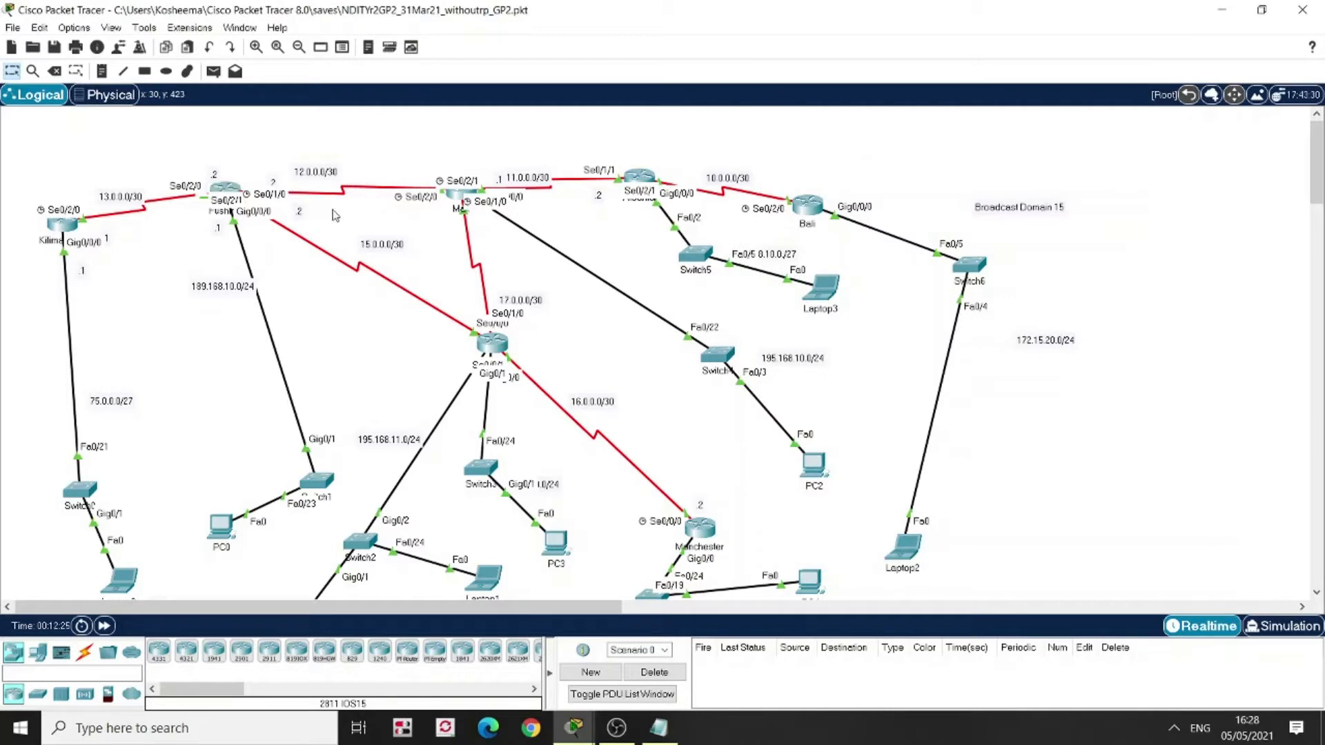
Open the Alaska router's command line, enter global configuration mode and move its window off the topology
left_click(493, 346)
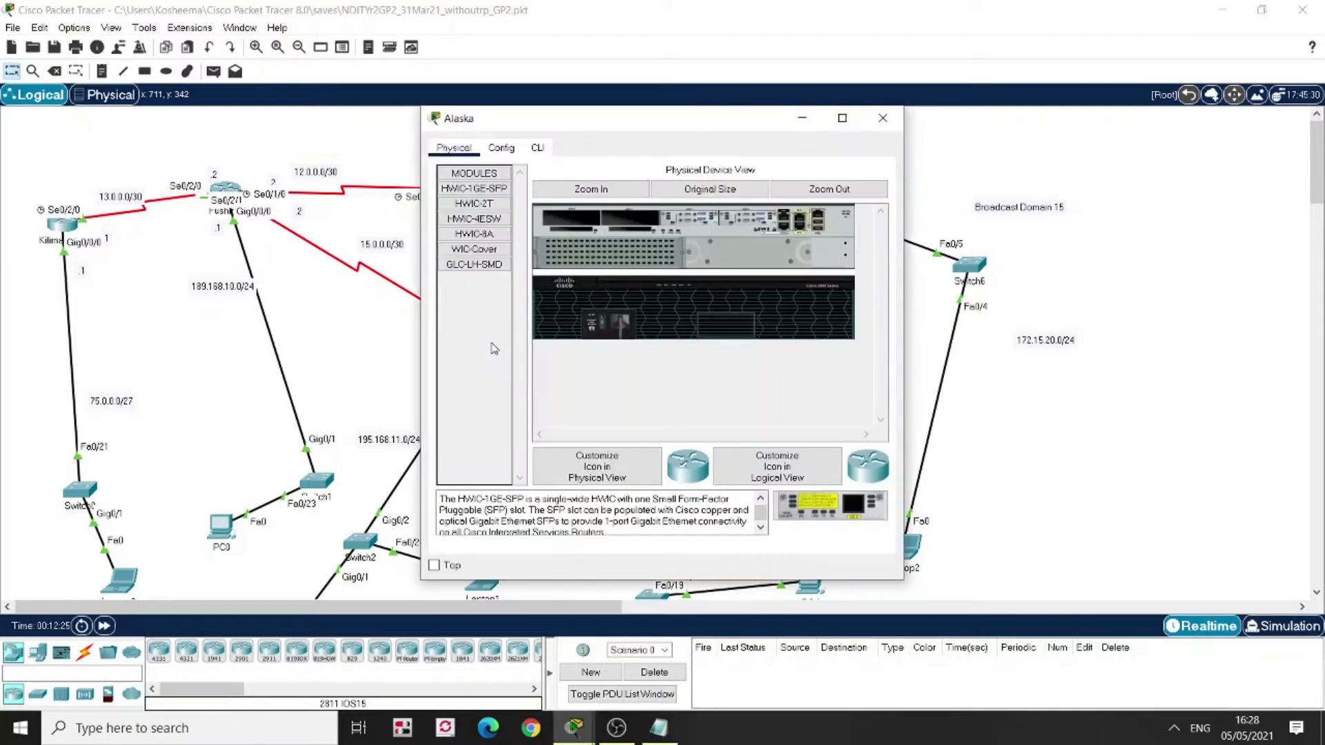
left_click(540, 149)
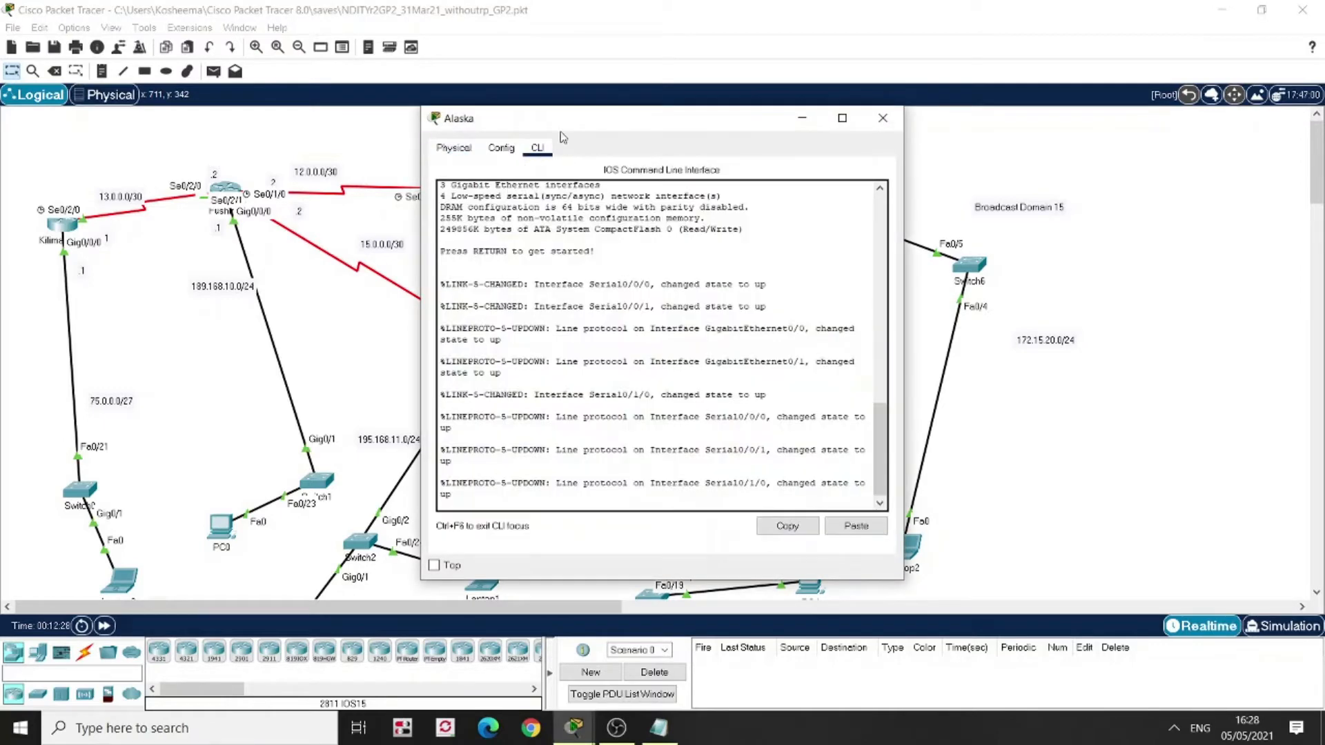
left_click_drag(580, 119, 797, 102)
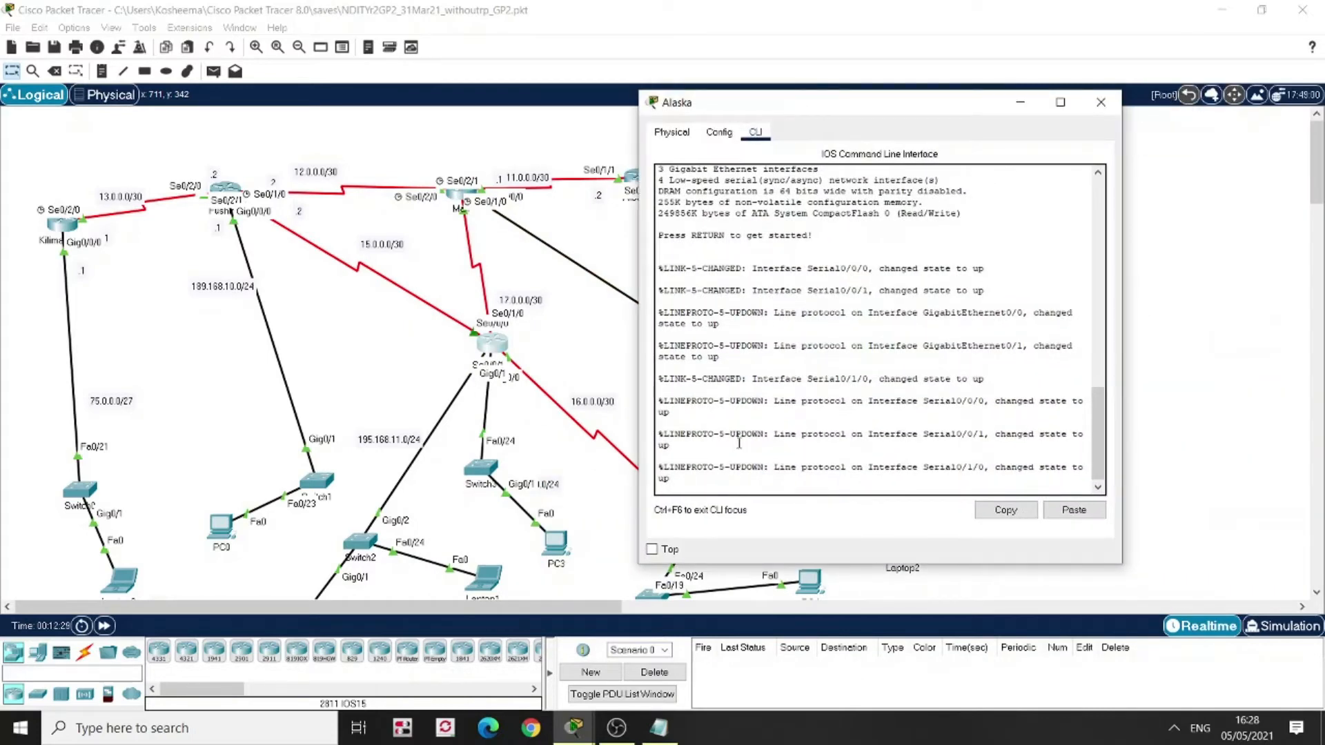
key("Return")
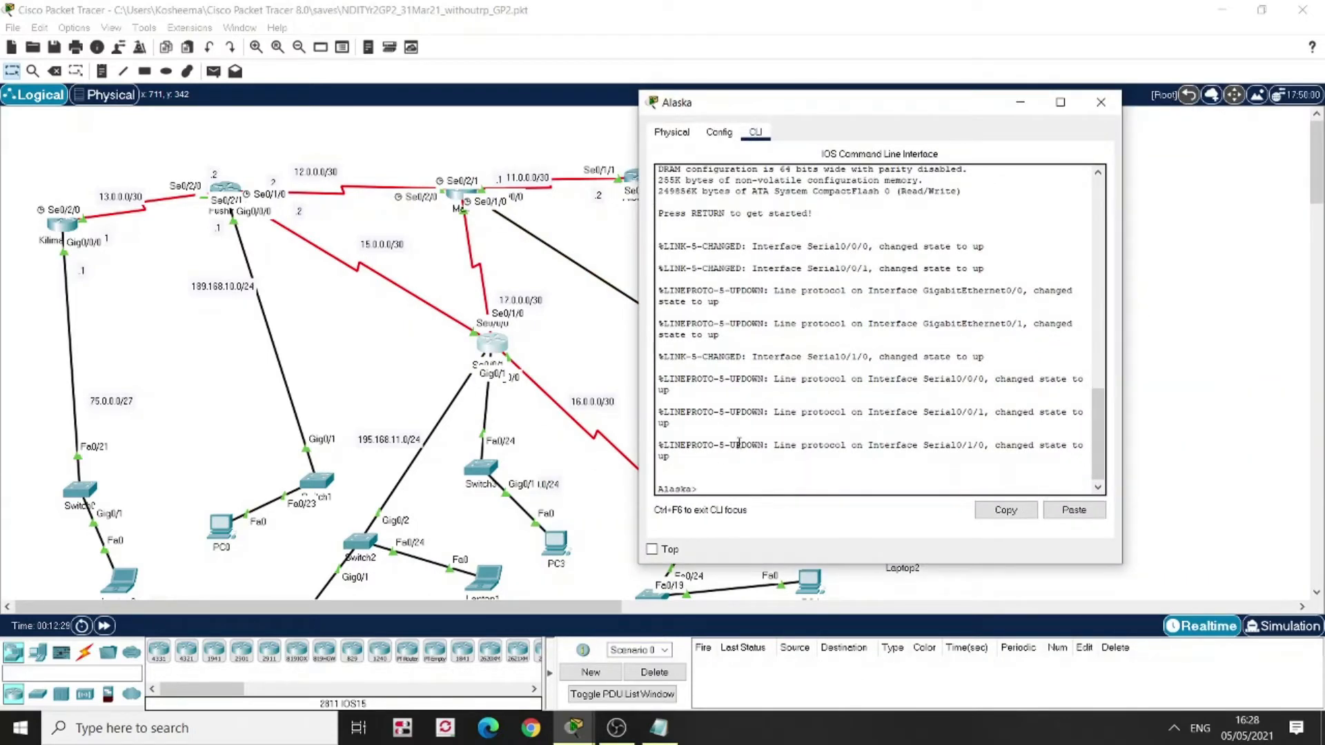
type("en")
key("Return")
type("conf t")
key("Return")
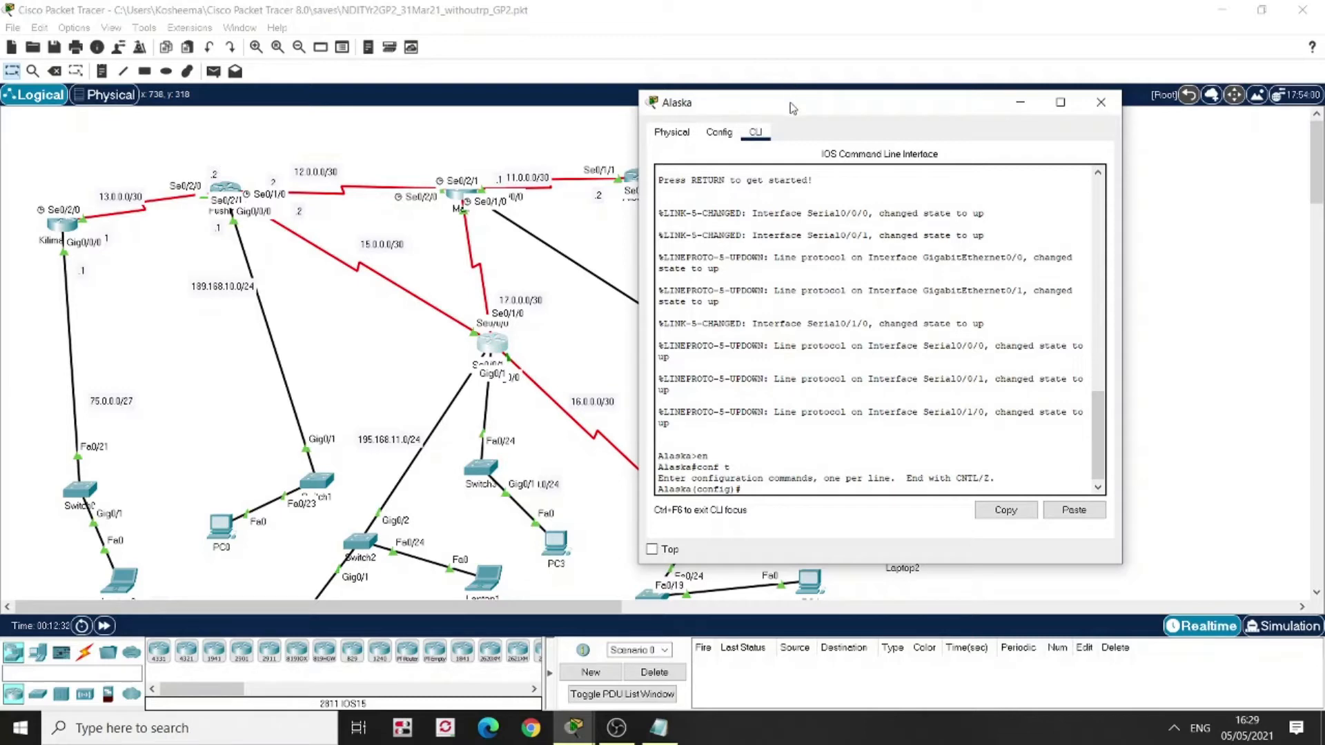
left_click_drag(790, 107, 936, 126)
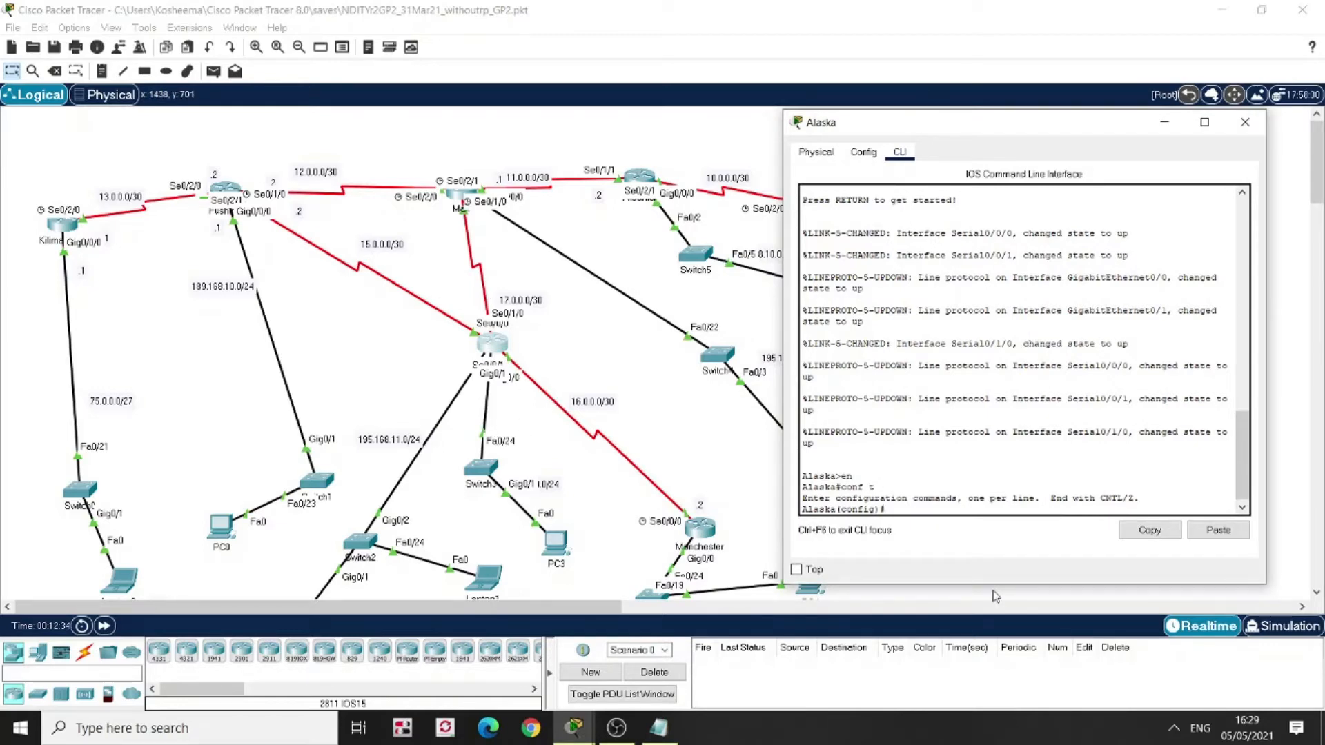
Display the Alaska router's full IP routing table from configuration mode to identify its connected networks
type("do sh ip route")
key("Return")
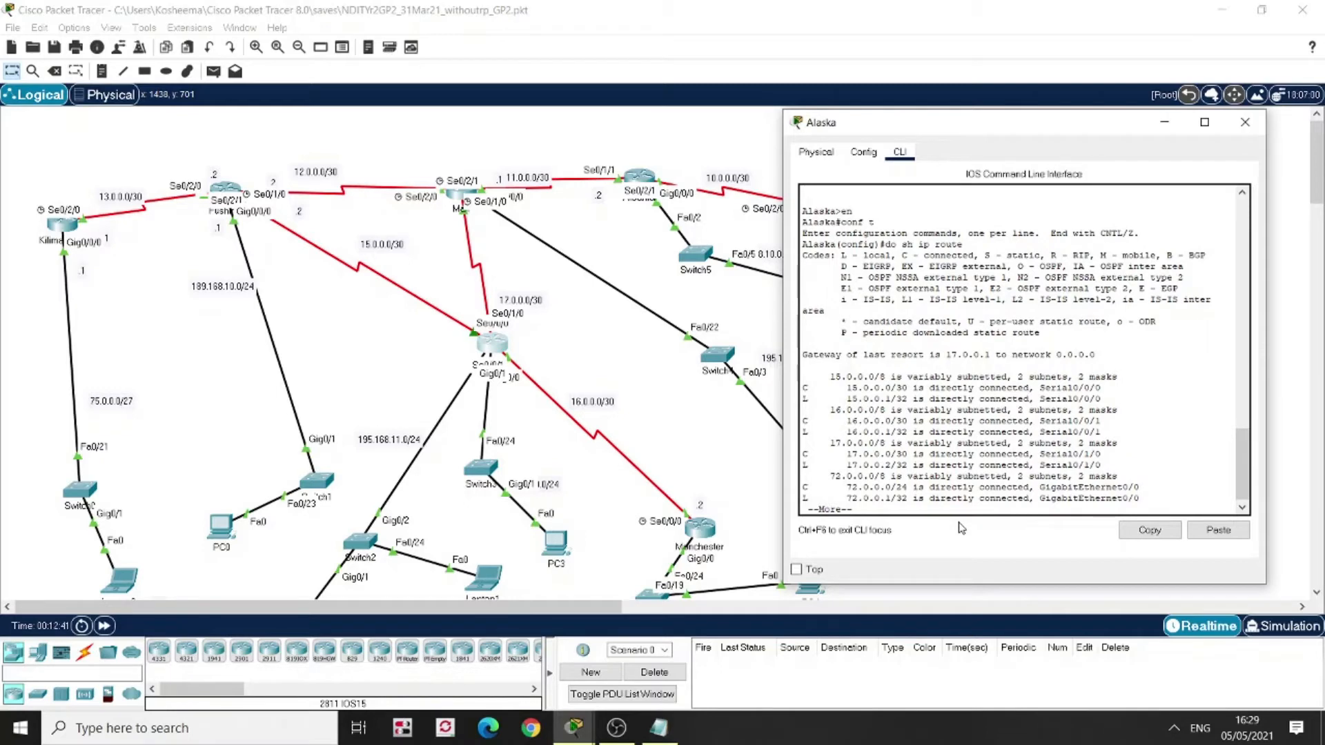
key("space")
key("space")
key("Return")
key("Return")
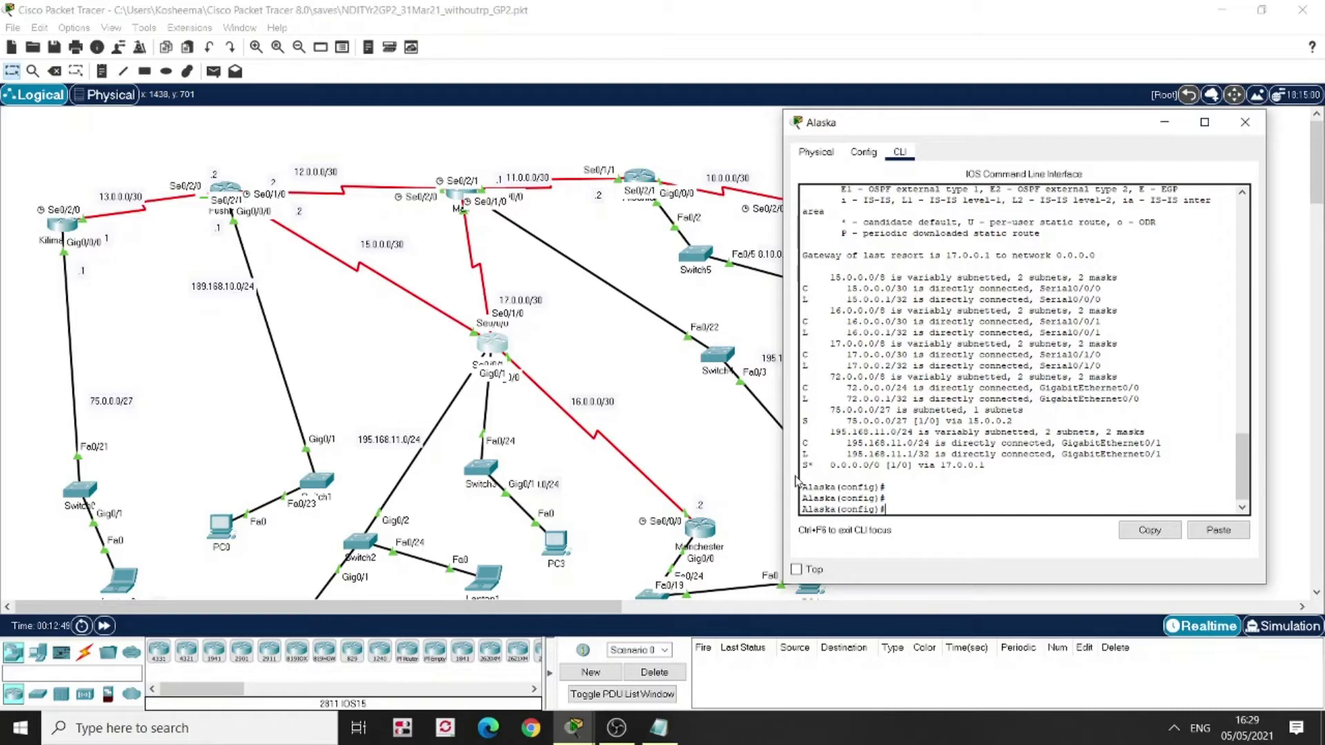
Start OSPF routing process 10 on the Alaska router
type("ou")
key("BackSpace")
key("BackSpace")
type("oute")
type("ospf 10")
key("Return")
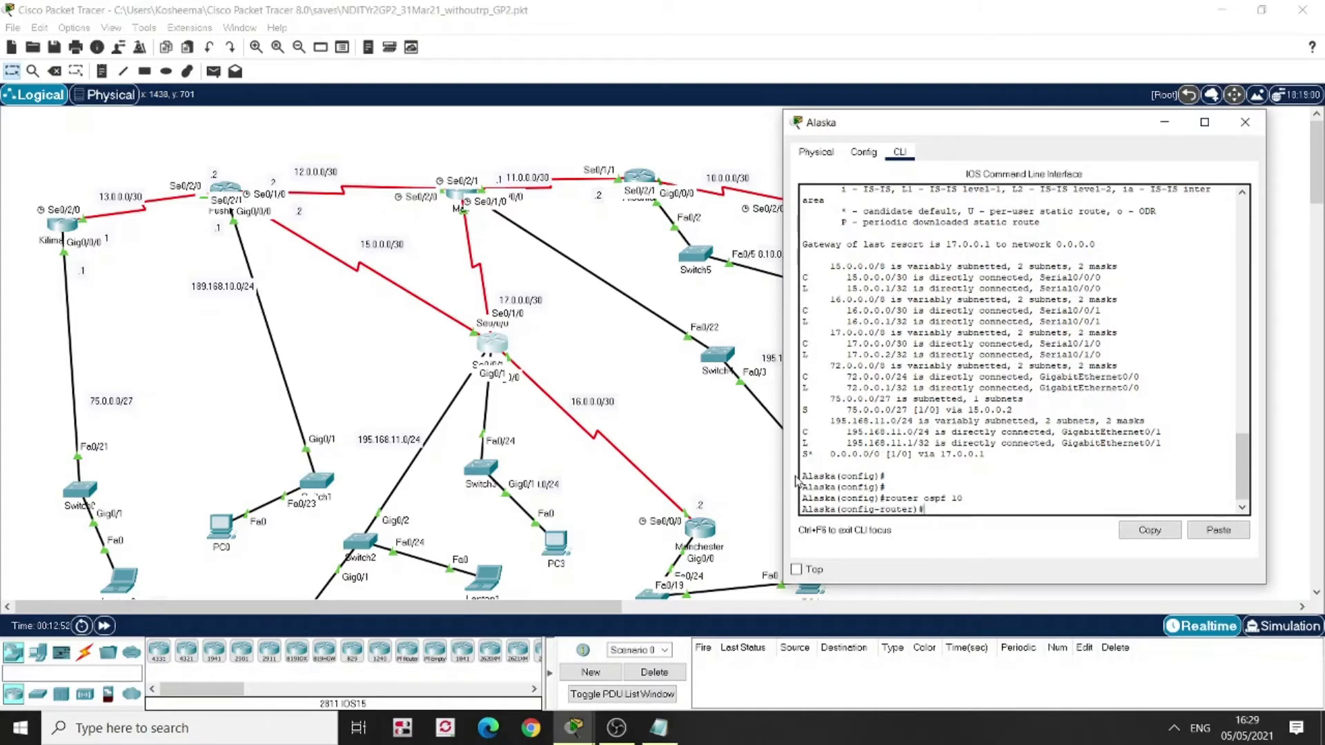
Advertise network 15.0.0.0 with wildcard mask 0.0.0.3 in area 0 on the Alaska router
type("network")
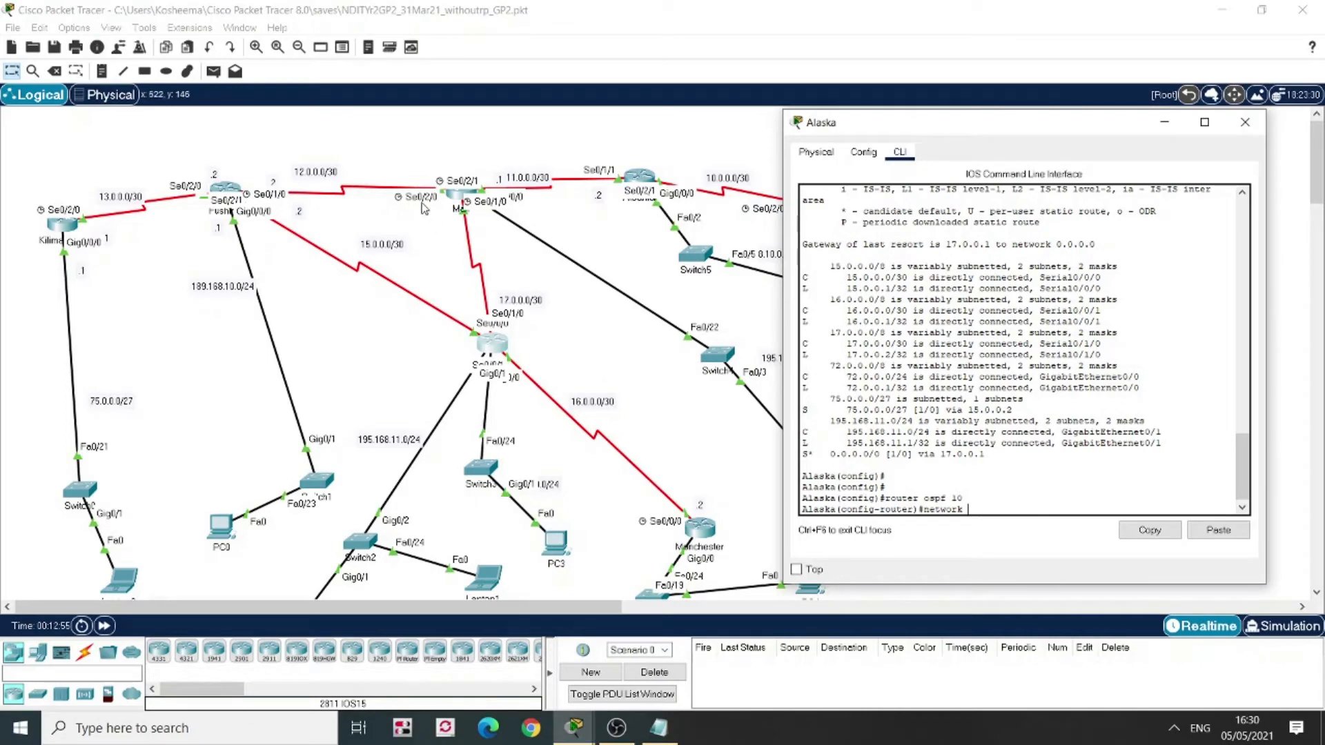
type("15.0.0.0 255.255.255.2")
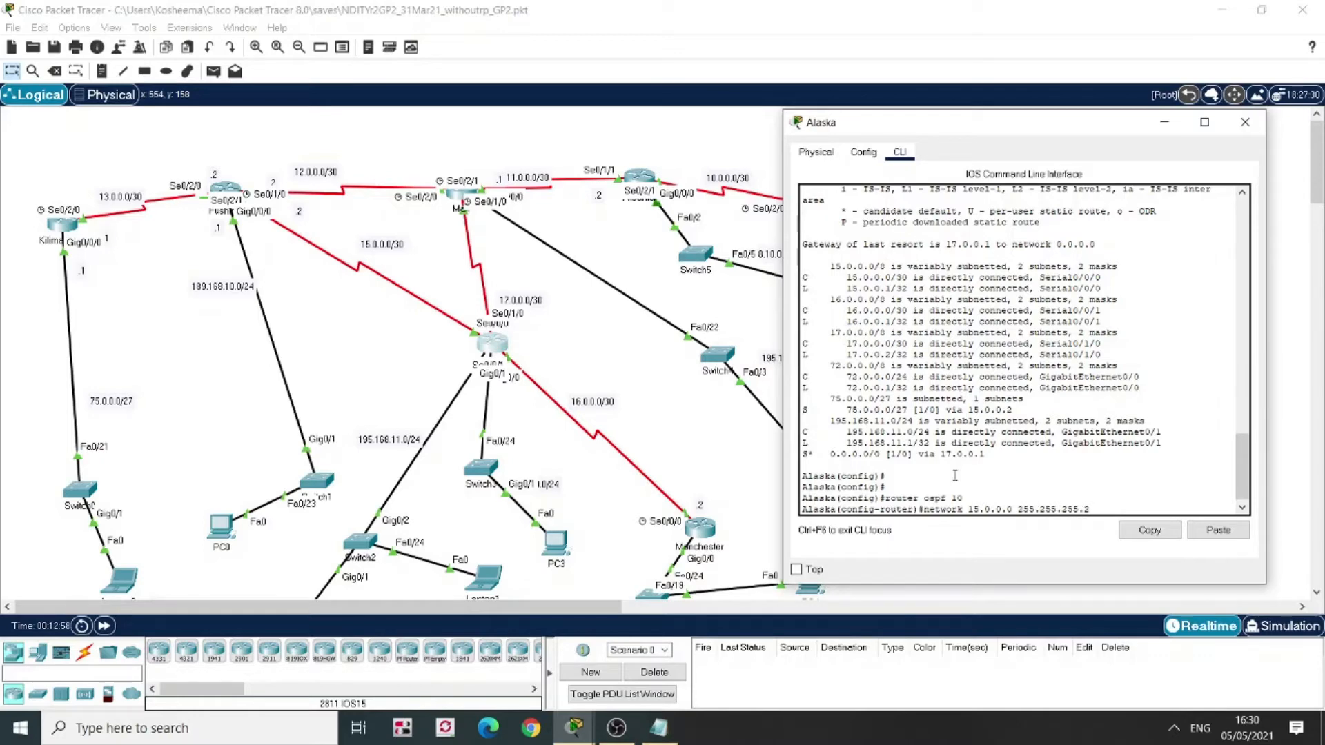
key("BackSpace")
key("BackSpace")
key("BackSpace")
key("BackSpace")
key("BackSpace")
key("BackSpace")
key("BackSpace")
key("BackSpace")
key("BackSpace")
key("BackSpace")
key("BackSpace")
type("0.0.0.3 area 0")
key("Return")
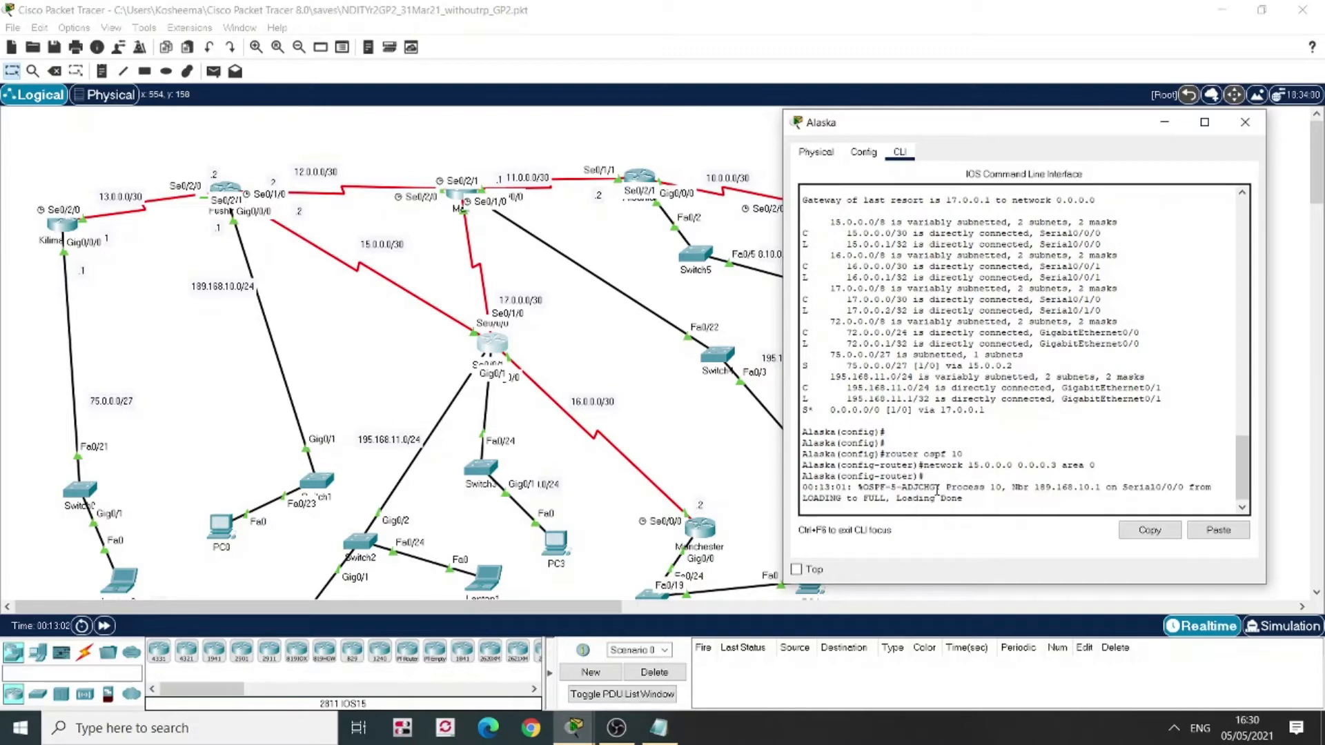
Advertise network 16.0.0.0 with wildcard mask 0.0.0.3 in area 0 on the Alaska router
type("network 16.0.0")
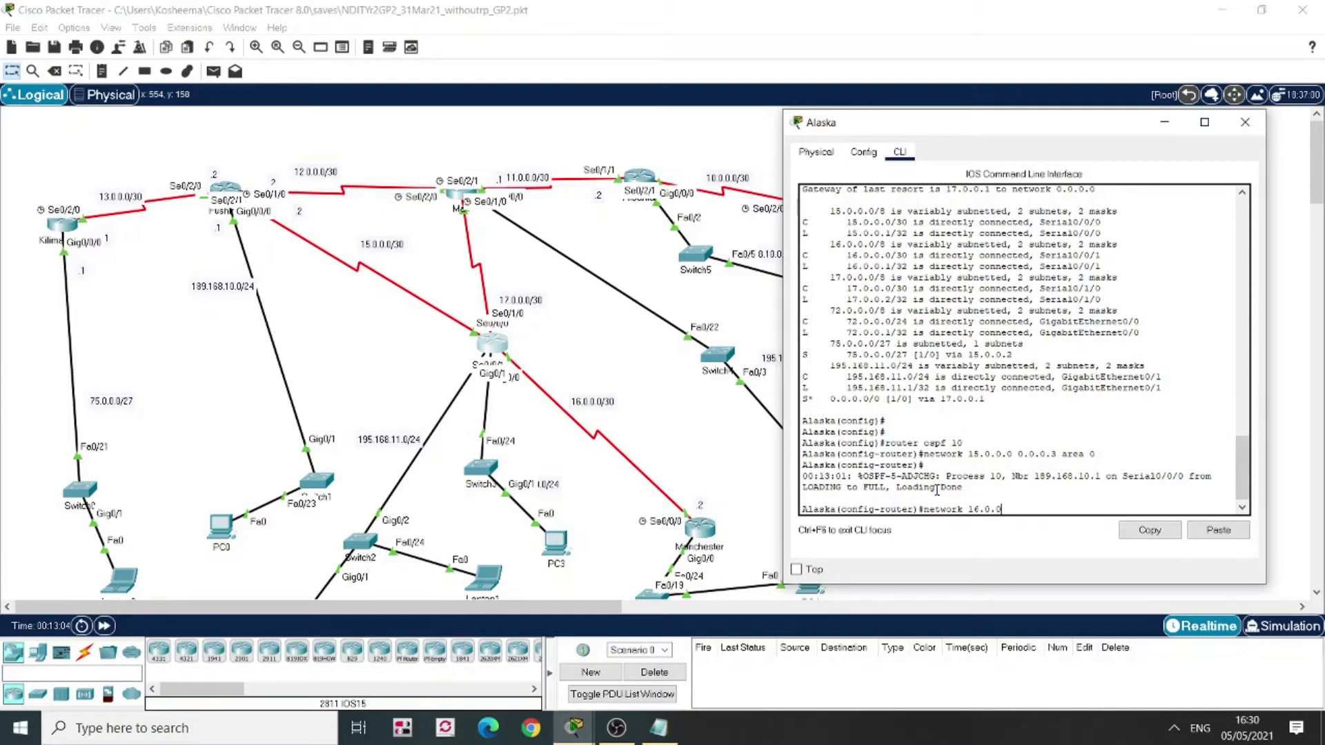
type(".0 0.0.0.3 area 0")
key("Return")
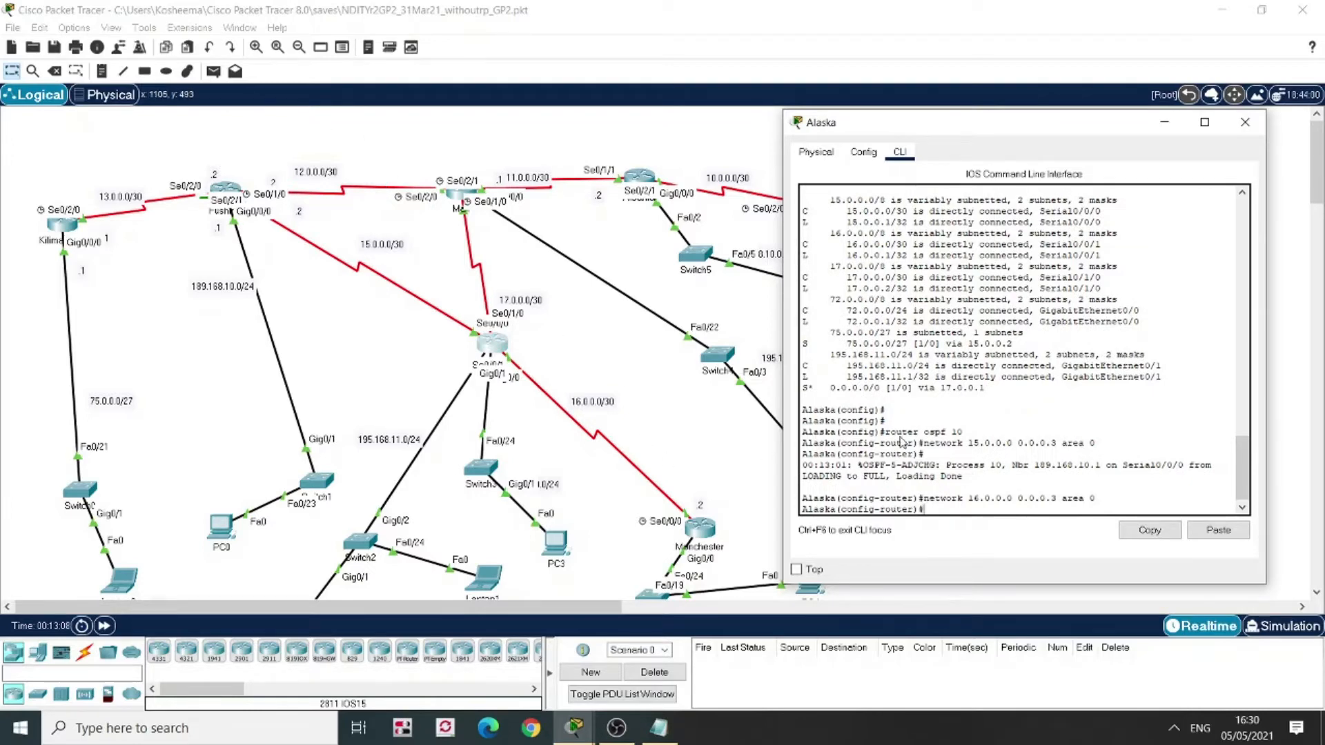
Reuse the previous network command to advertise 17.0.0.0 with wildcard mask 0.0.0.3 in area 0 on Alaska
key("Up")
key("Left")
key("Left")
key("Left")
key("Left")
key("Left")
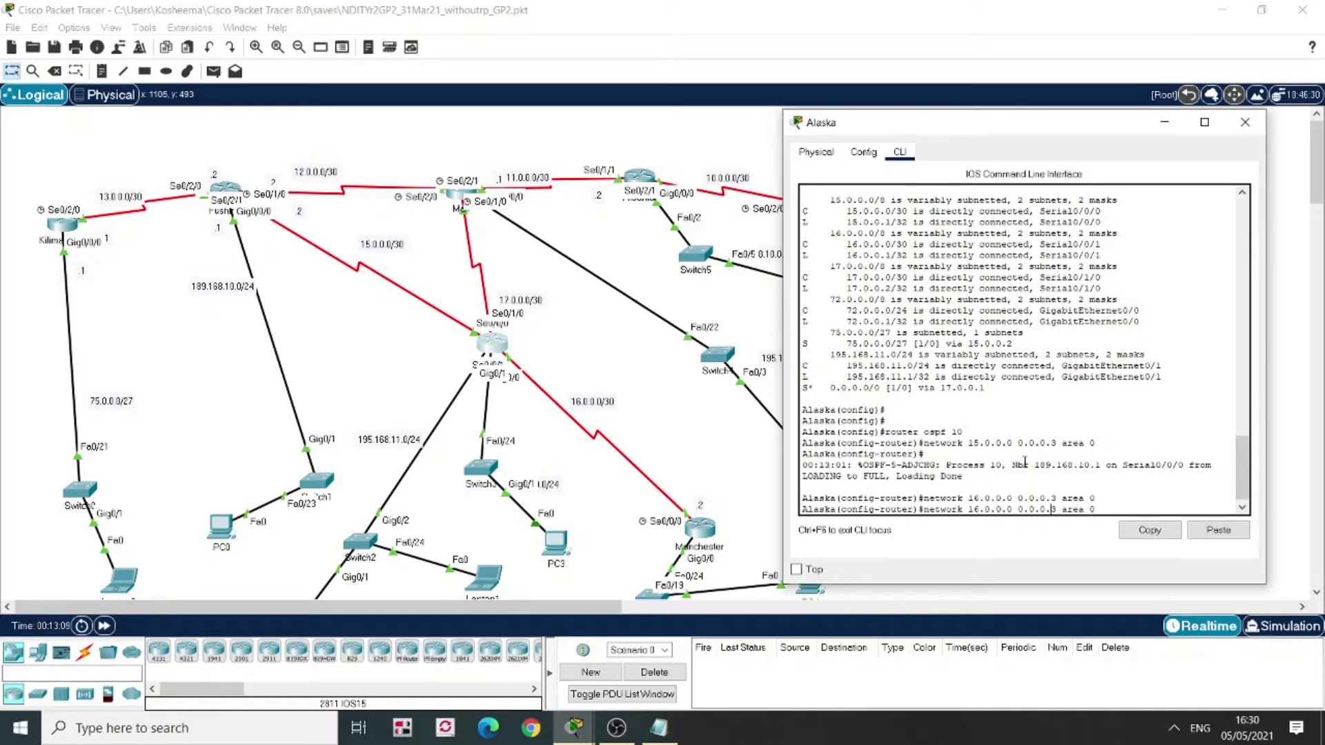
key("Left")
key("Left")
key("Left")
key("Left")
key("Left")
key("Left")
key("Left")
key("Left")
key("Left")
key("Left")
key("Left")
key("BackSpace")
type("7")
key("Return")
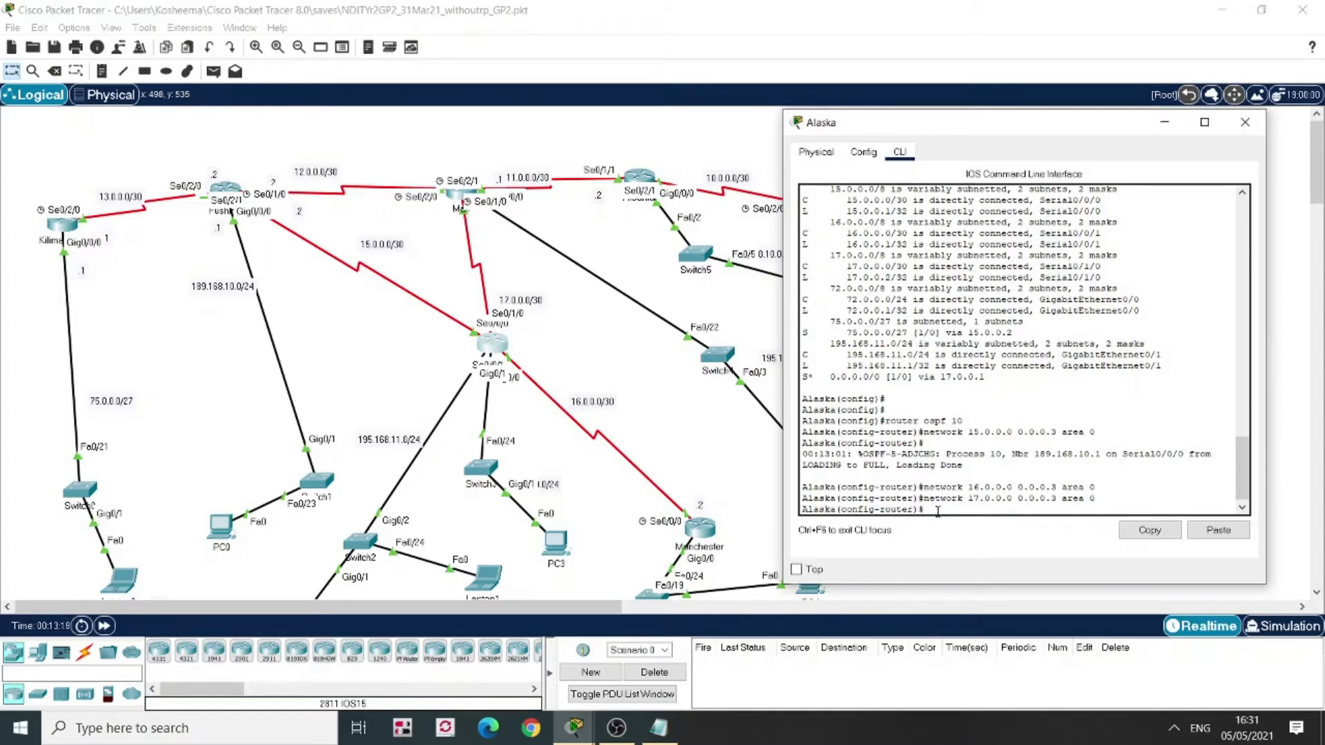
Advertise network 195.168.11.0 with wildcard mask 0.0.0.255 in area 0 on the Alaska router
type("network 195.168.11.0")
type("0.0.0.255")
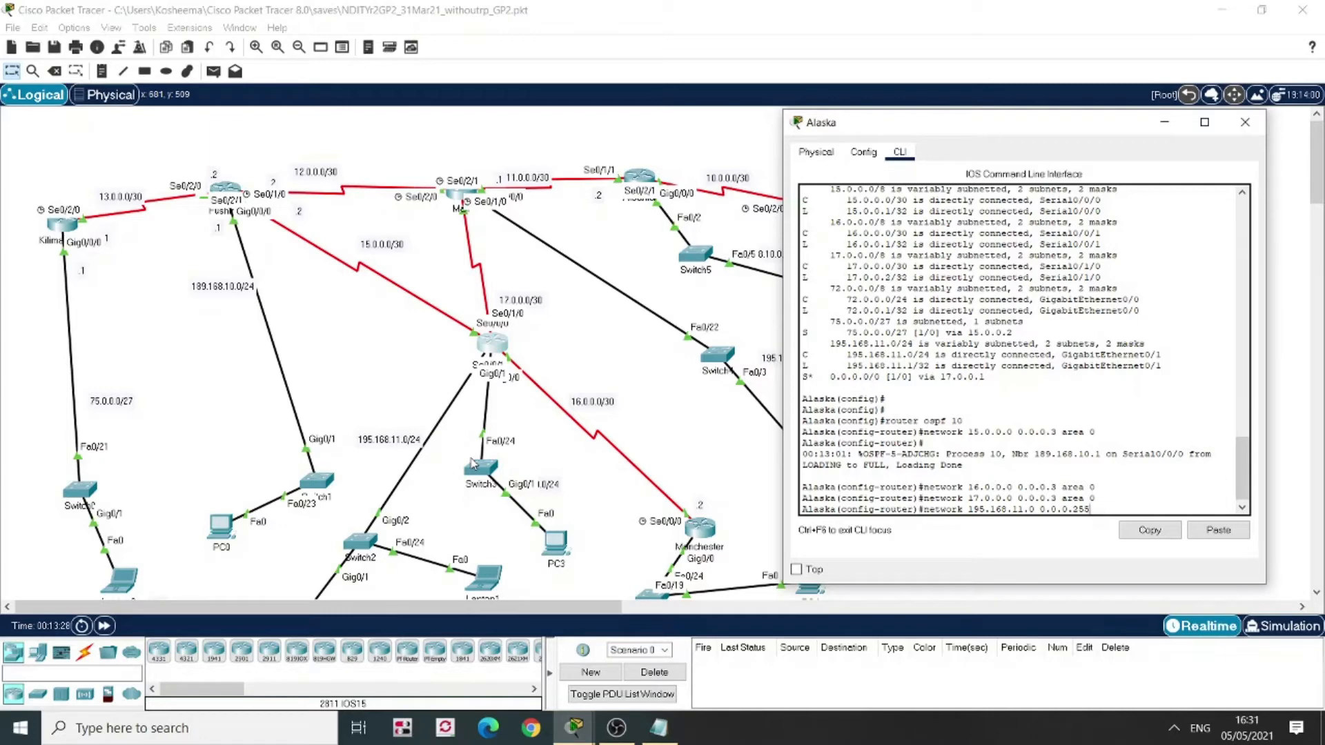
type("area 0")
key("Return")
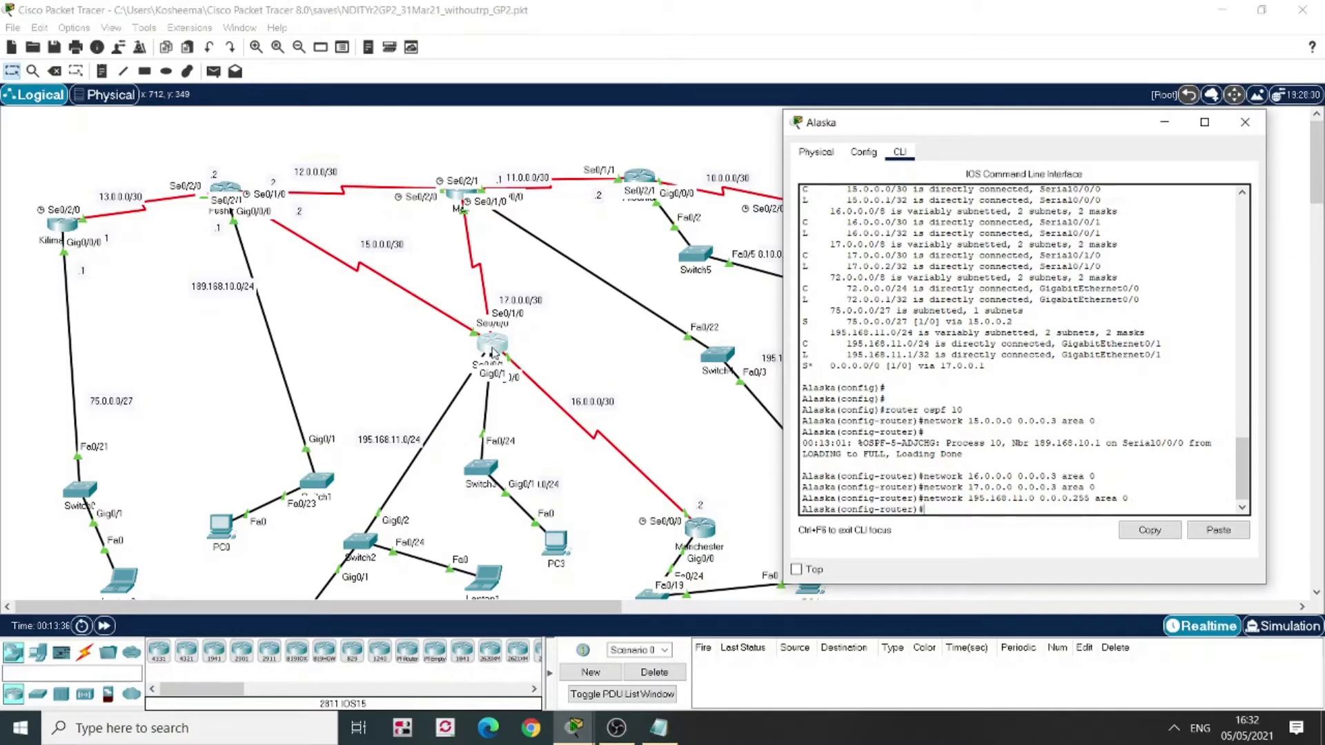
Check the Alaska router's interfaces on the topology and advertise network 72.0.0.0 with wildcard mask 0.0.0.255 in area 0
left_click(542, 352)
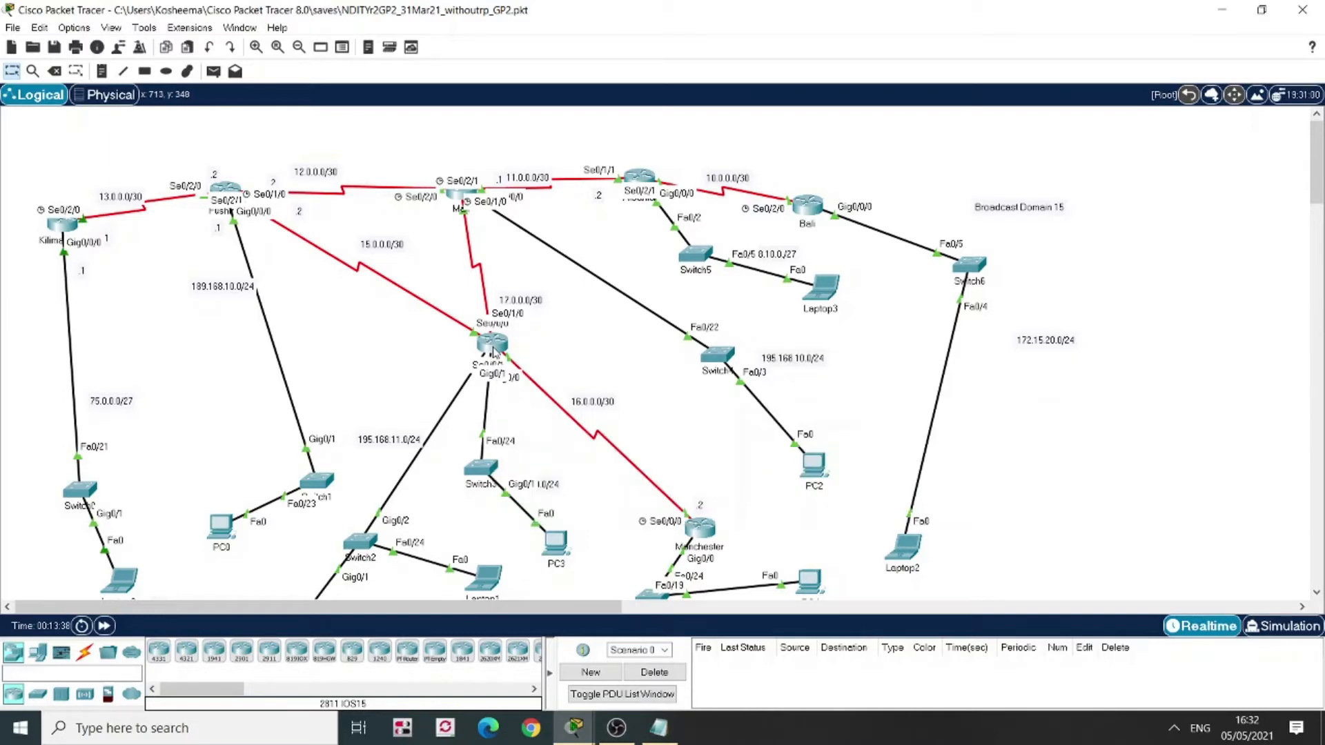
mouse_move(497, 349)
left_click(497, 345)
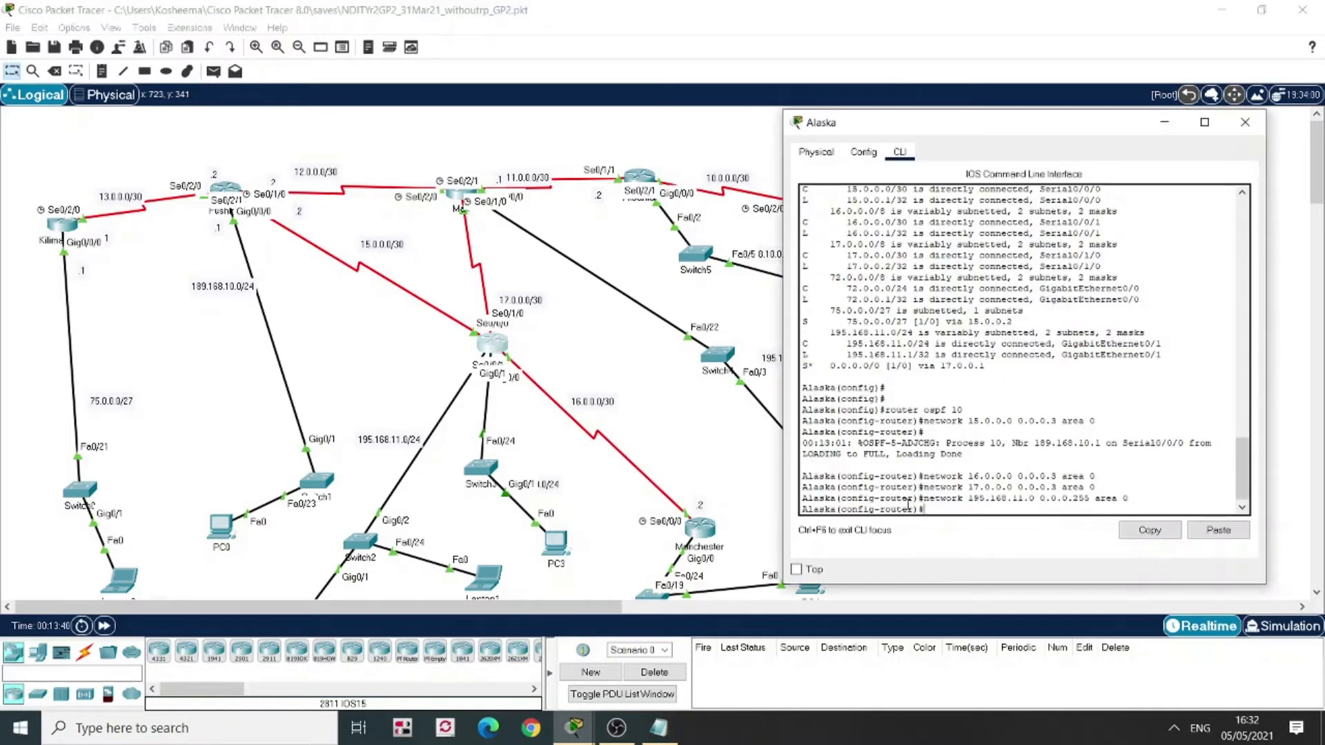
type("network 72.0.0.0 0.0.0.")
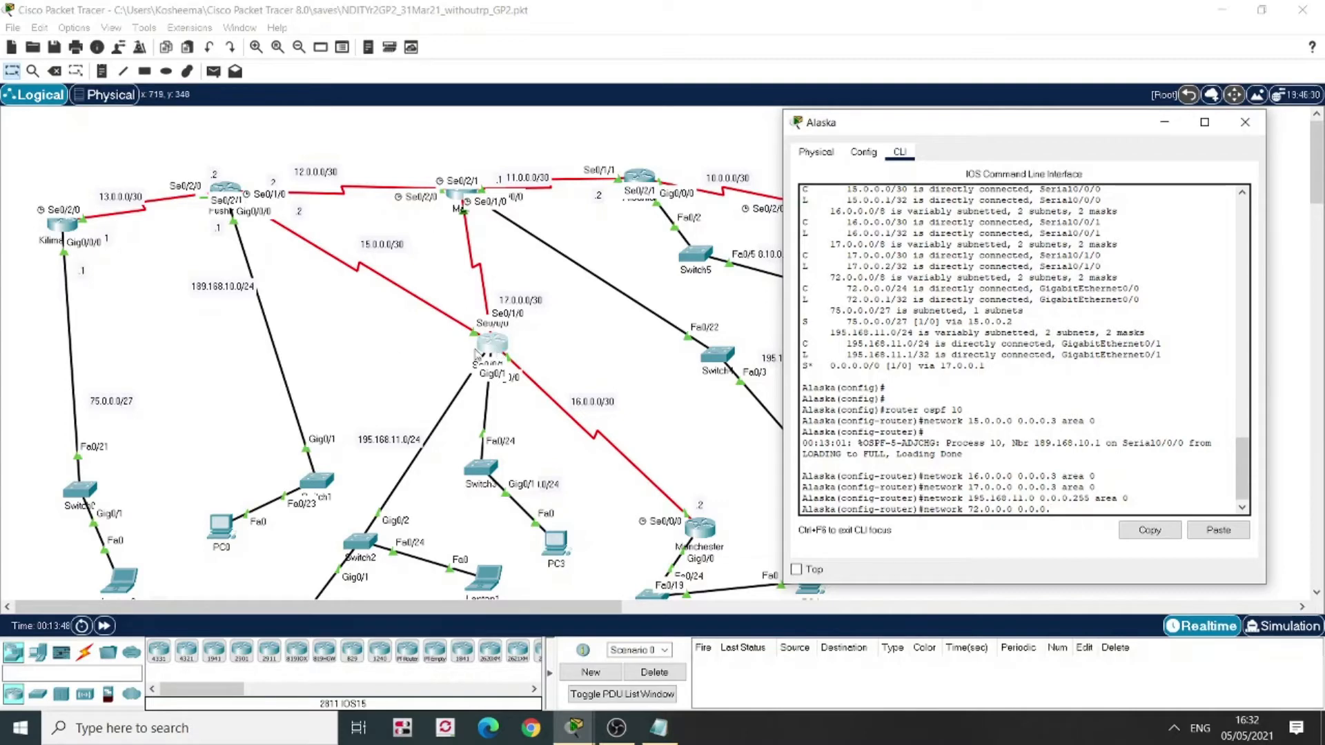
left_click(385, 351)
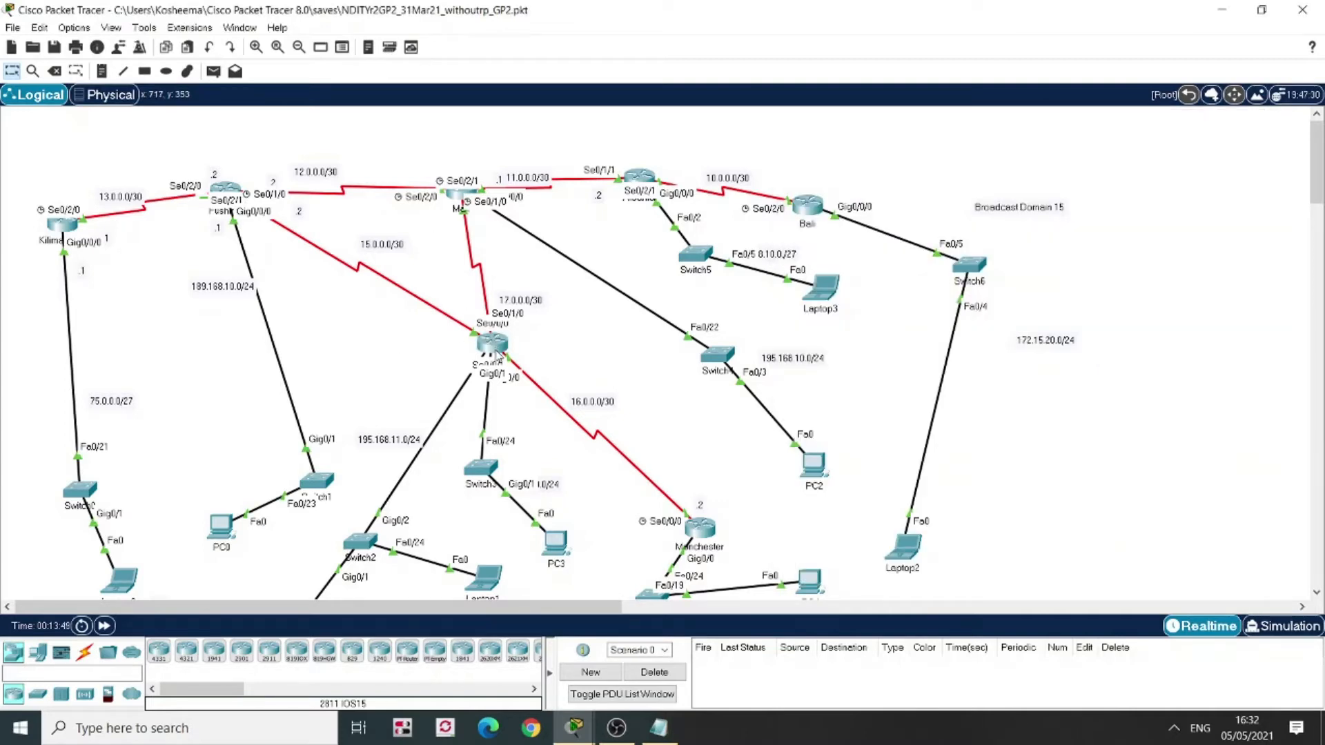
mouse_move(496, 353)
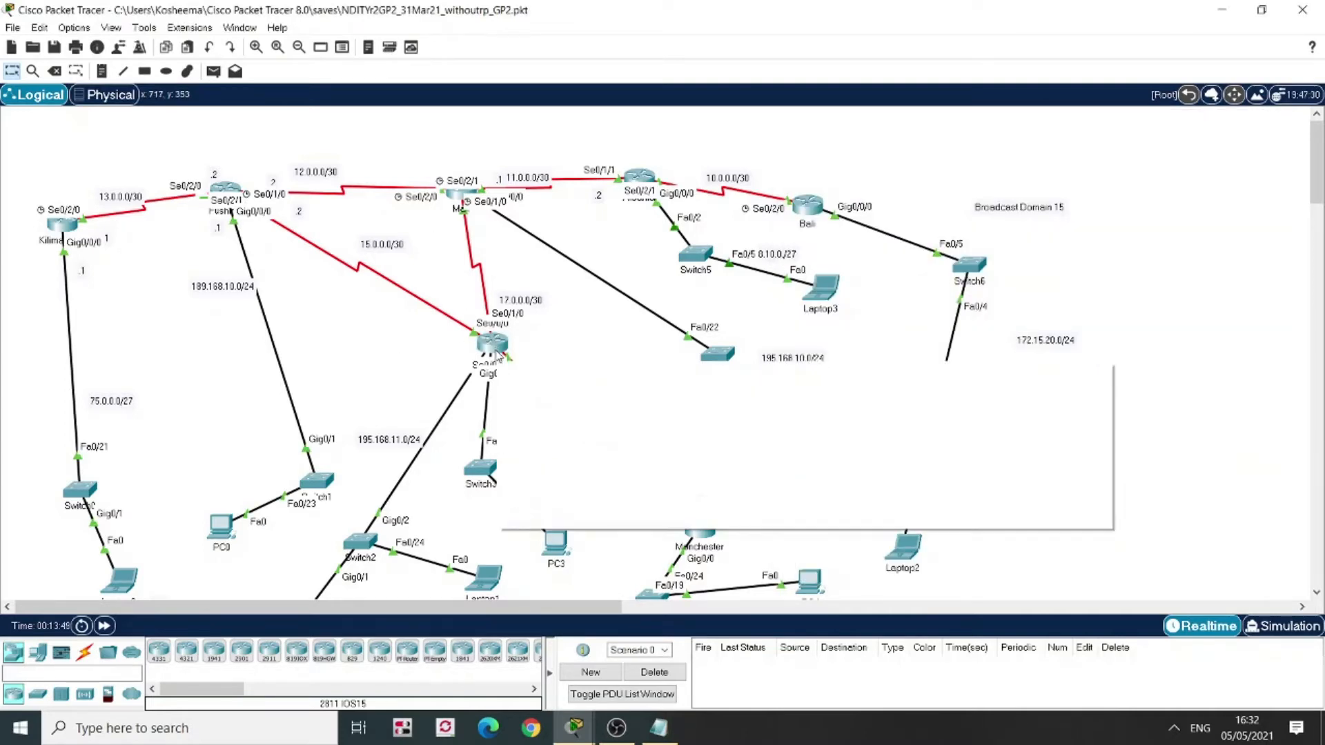
left_click(496, 352)
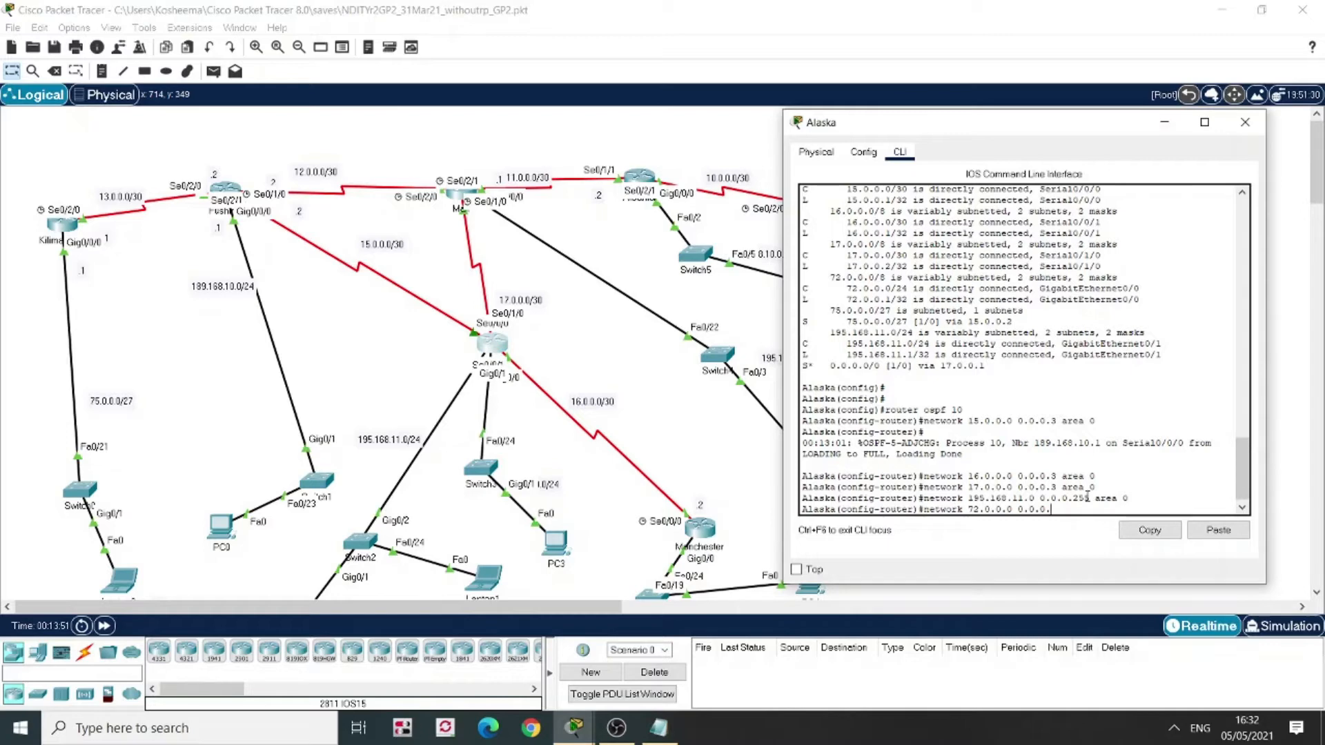
type("55 area 0")
key("Return")
Try to disable automatic summarization in the Alaska router's OSPF process with no auto-summary
type("no auto-")
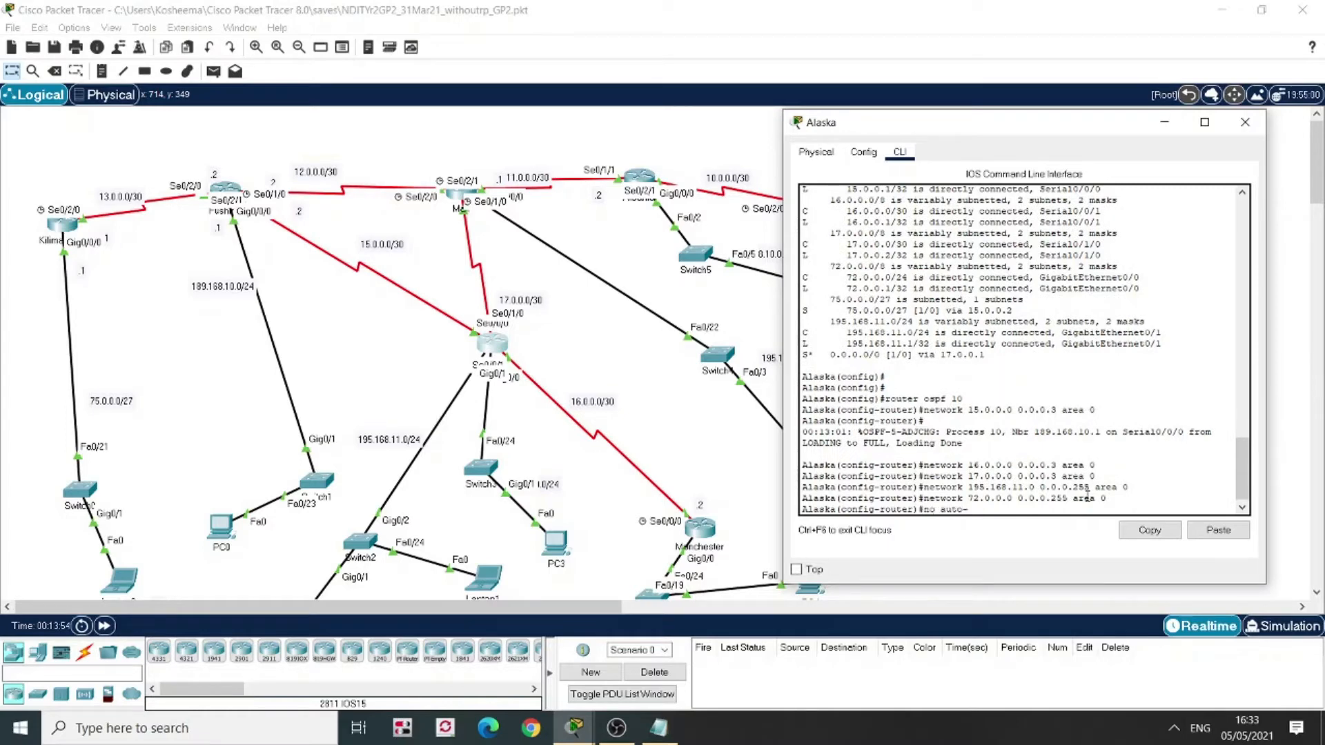
type("summary")
key("Return")
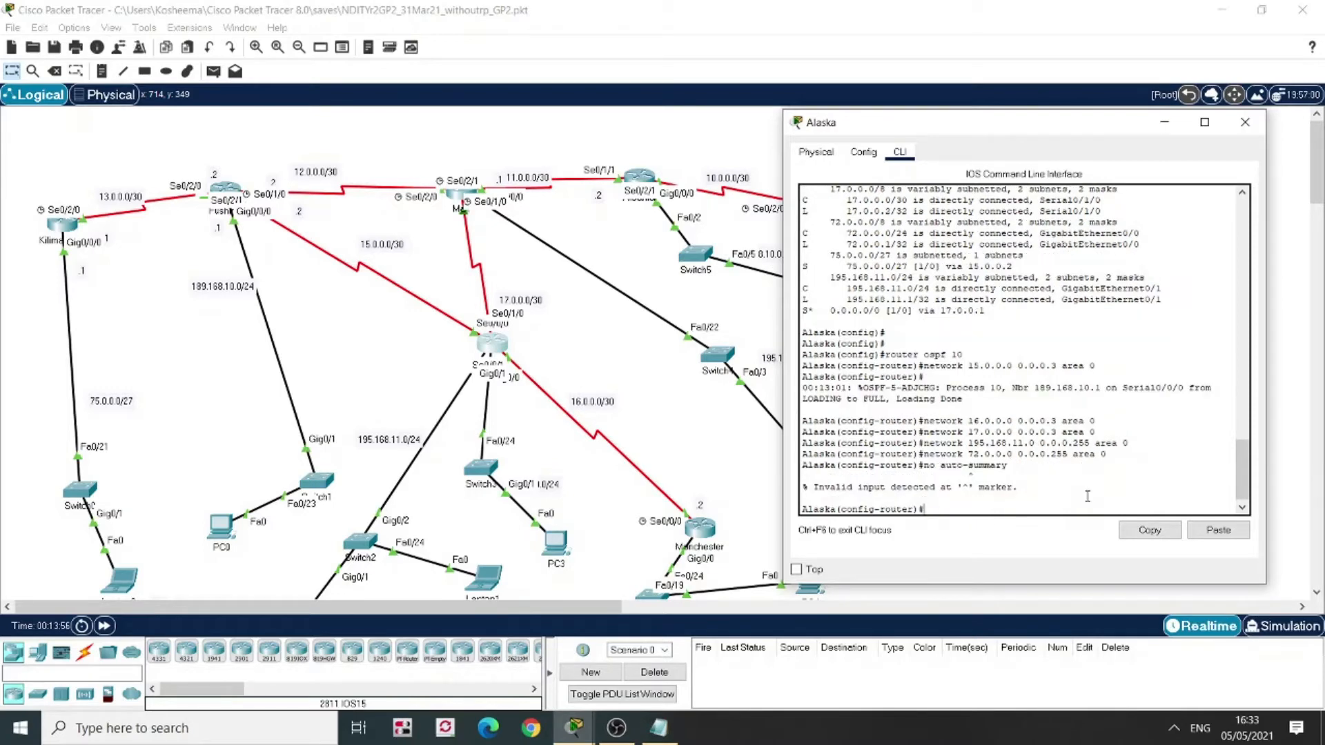
List the options available for the no command in the Alaska router's OSPF configuration
key("Up")
key("BackSpace")
key("BackSpace")
key("BackSpace")
key("BackSpace")
key("BackSpace")
key("BackSpace")
key("BackSpace")
key("BackSpace")
key("BackSpace")
key("BackSpace")
key("BackSpace")
key("BackSpace")
type("o ?")
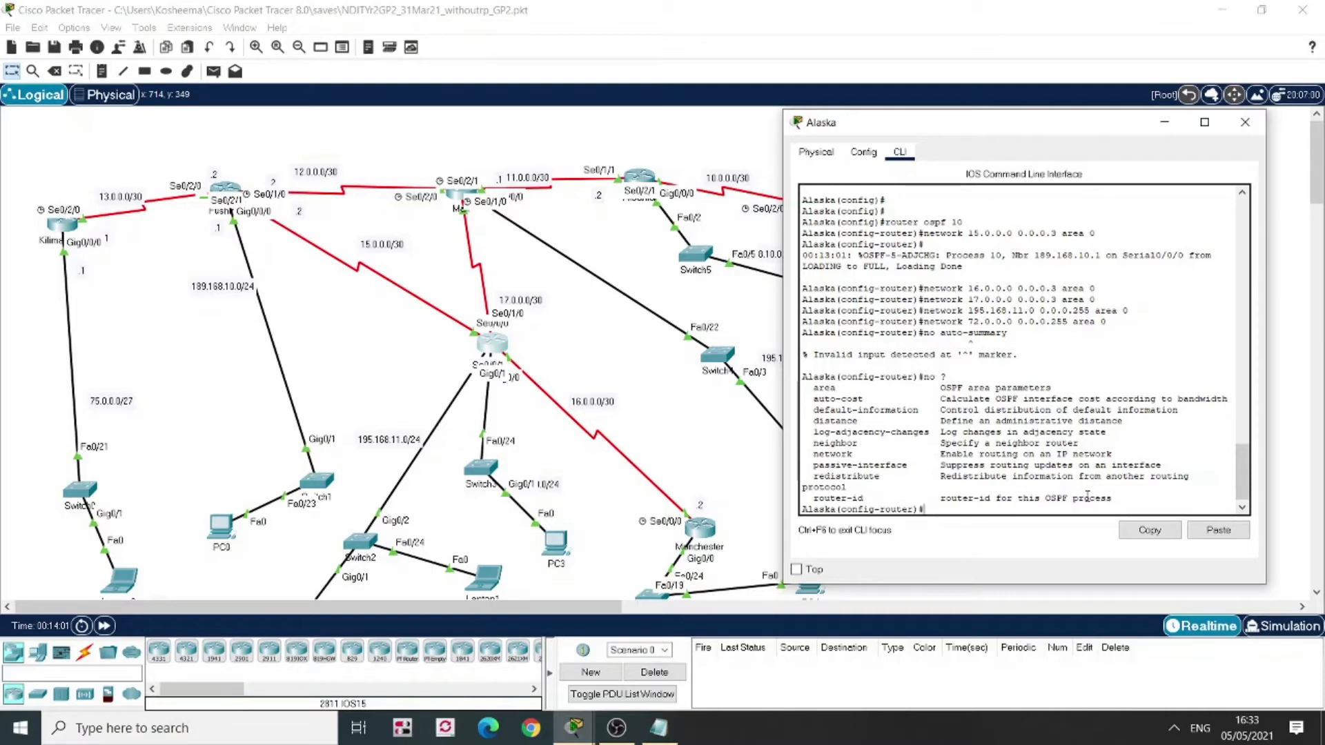
Set interfaces G0/1 and G0/0 as passive in the Alaska router's OSPF process
type("passive-interface")
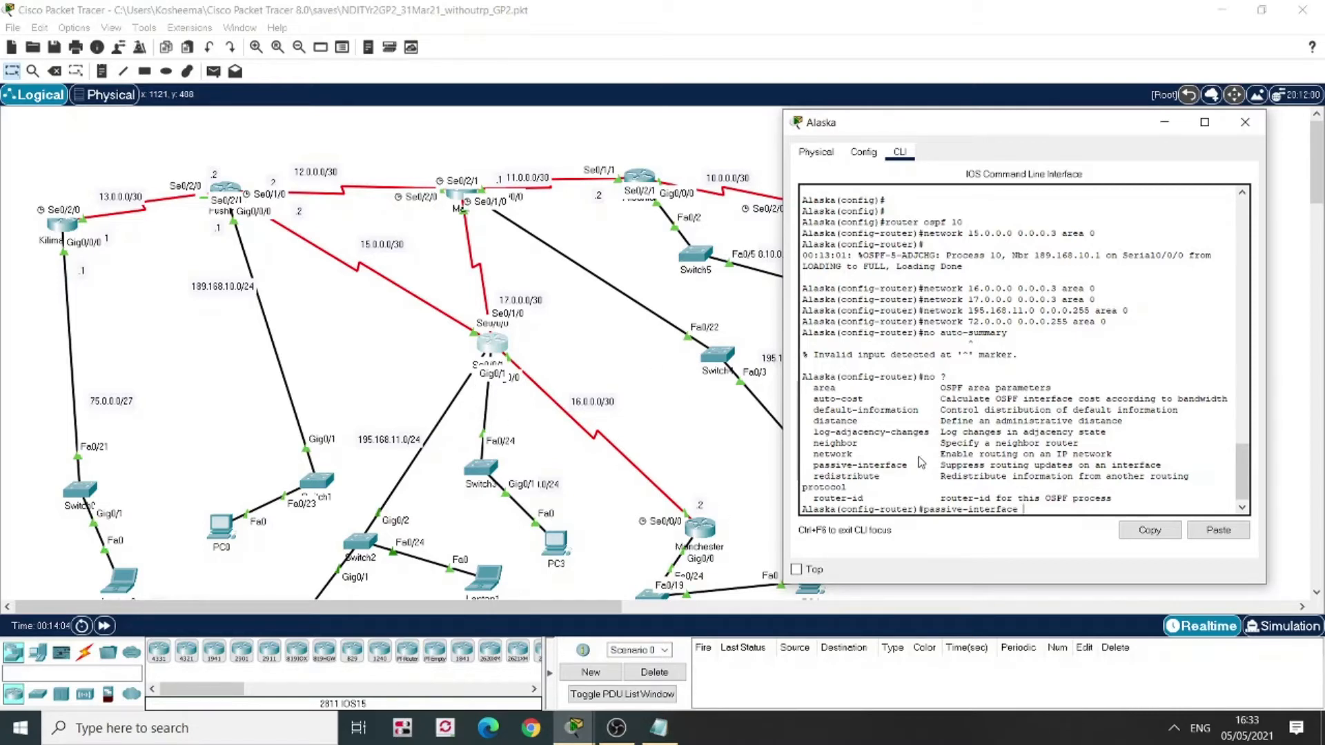
type("G0/1")
key("Return")
key("Up")
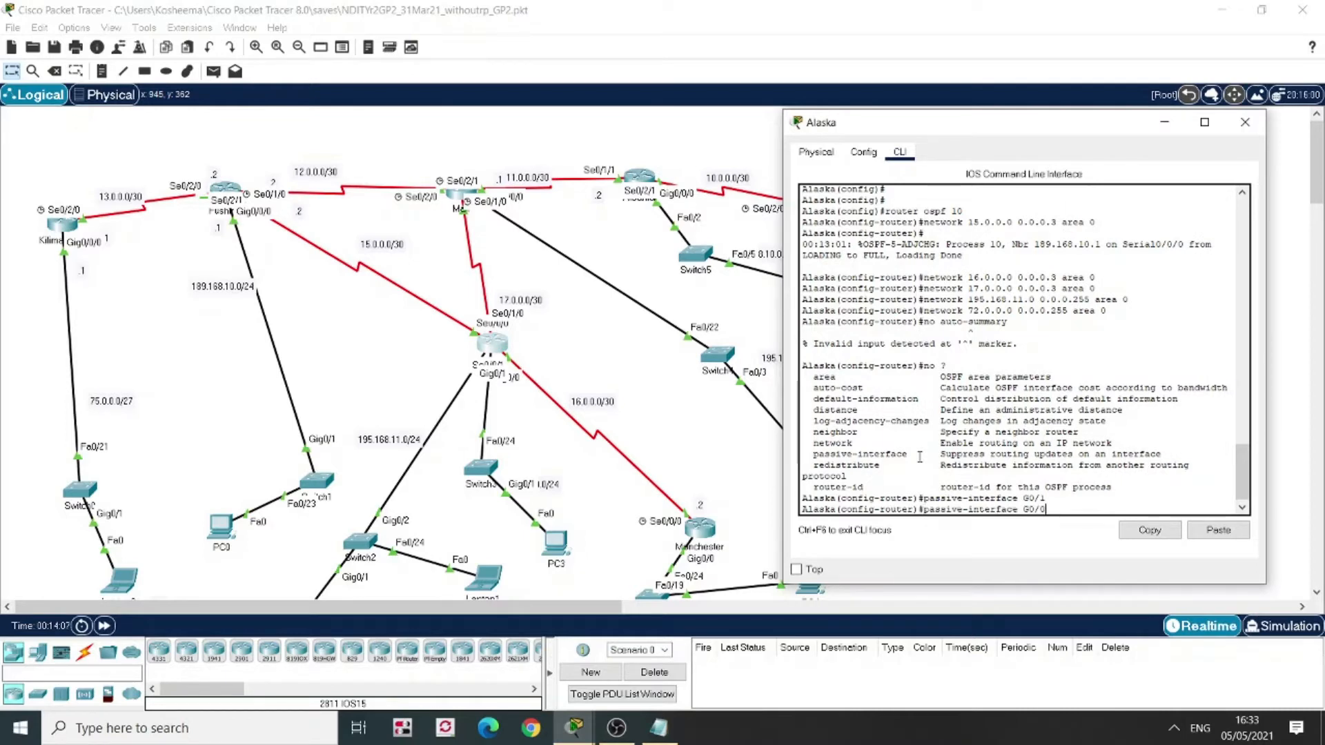
key("Return")
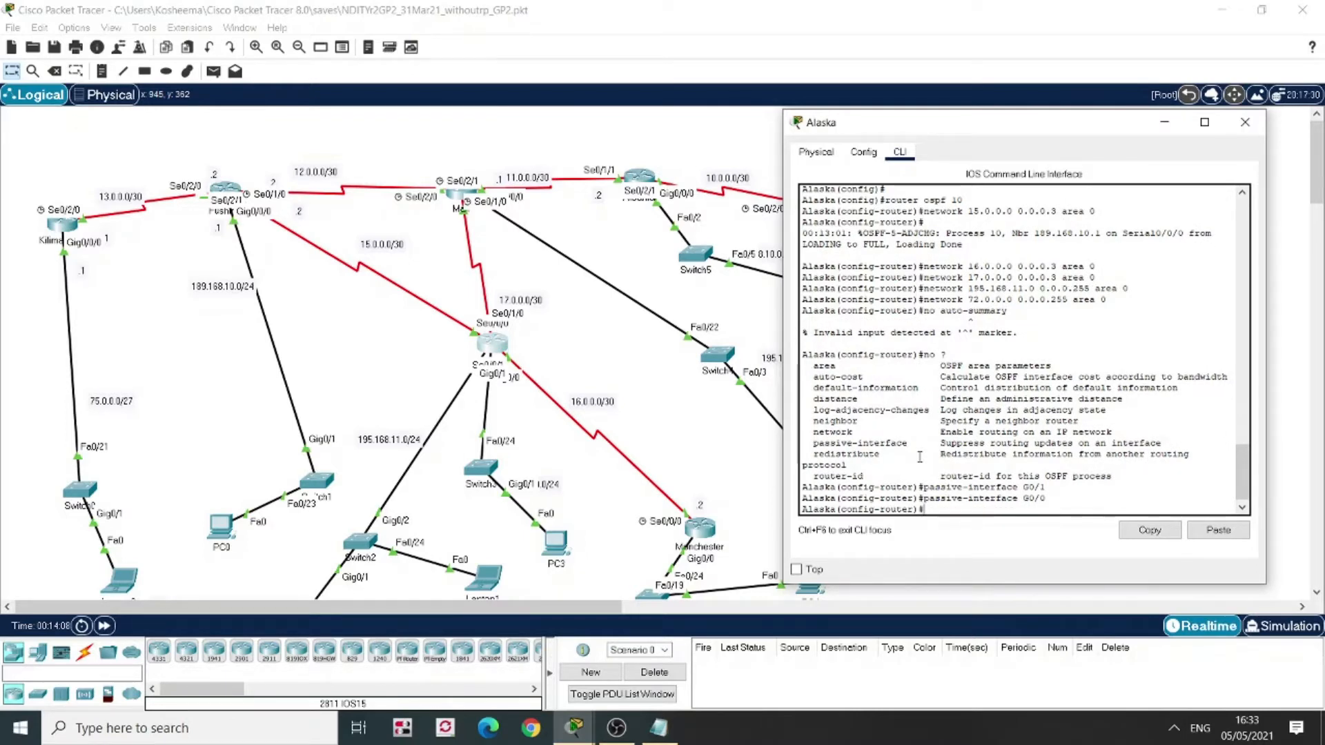
Leave configuration mode on the Alaska router, save its configuration with wr mem and close its window
type("end")
key("Return")
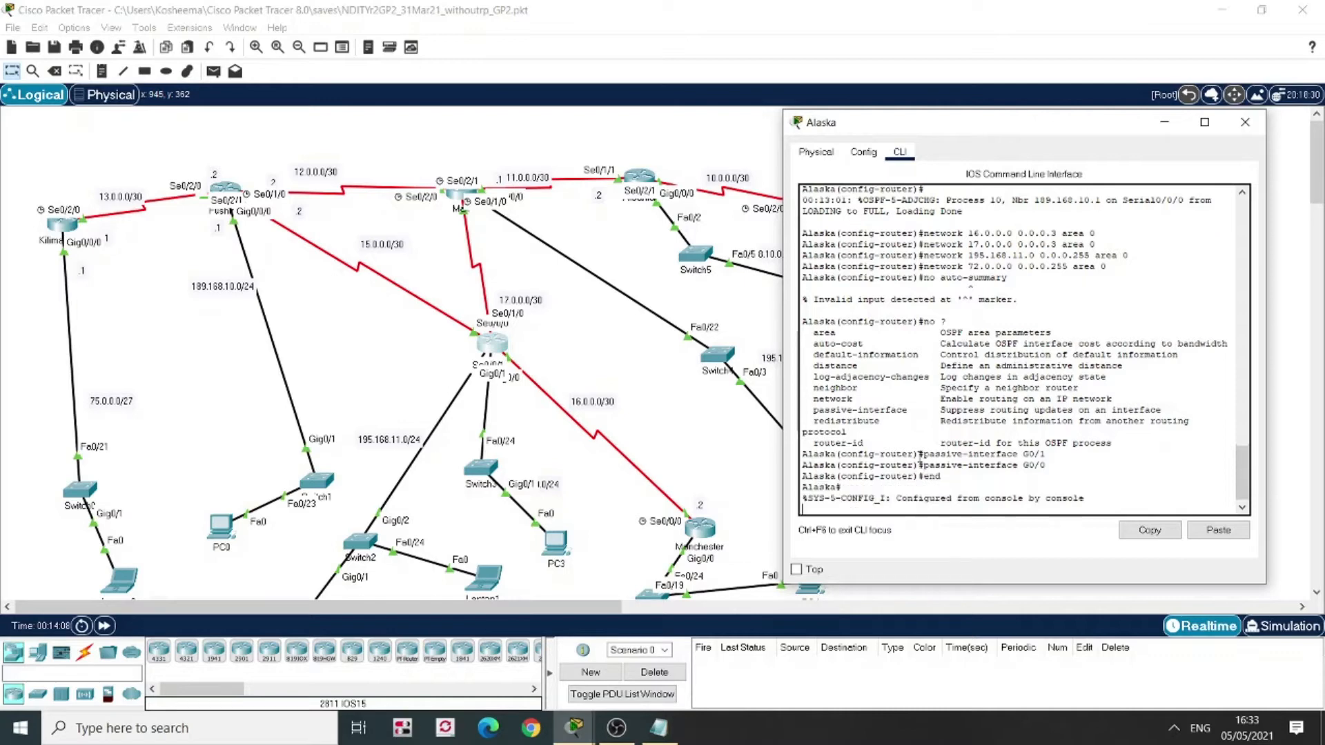
key("Return")
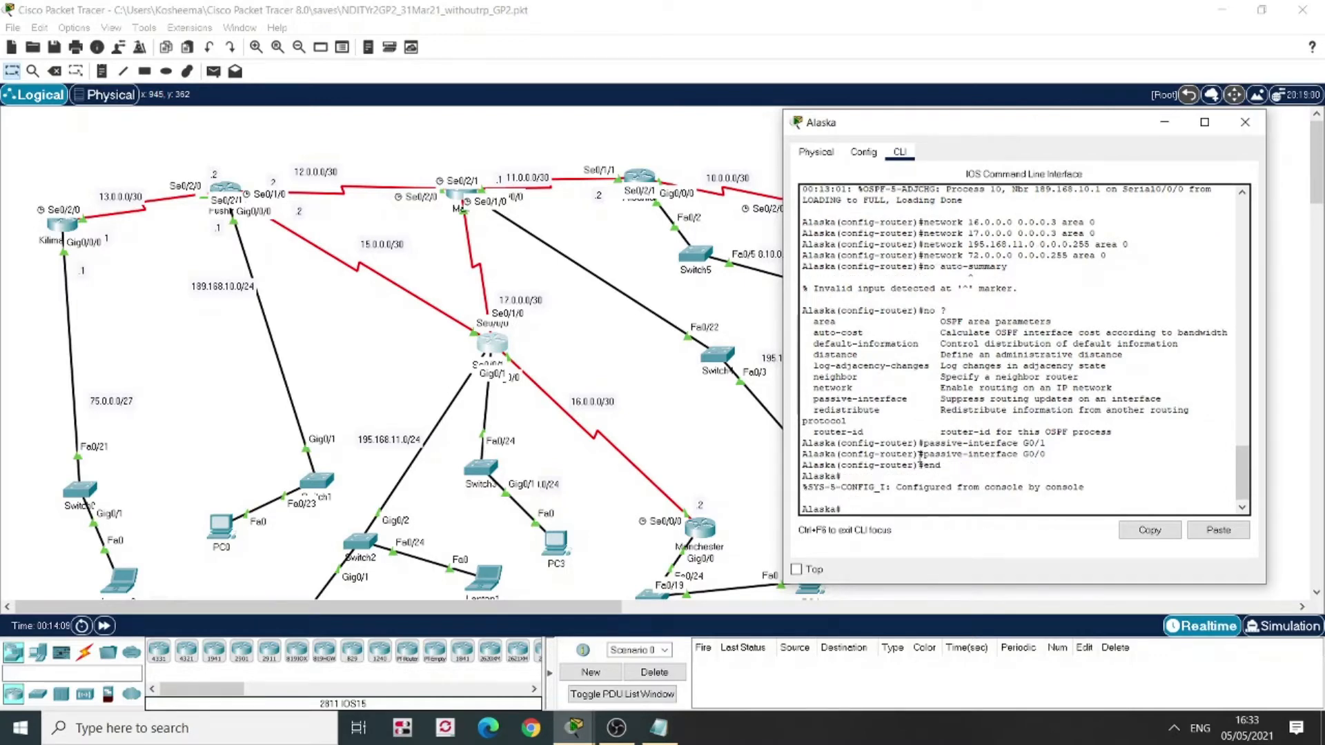
key("Return")
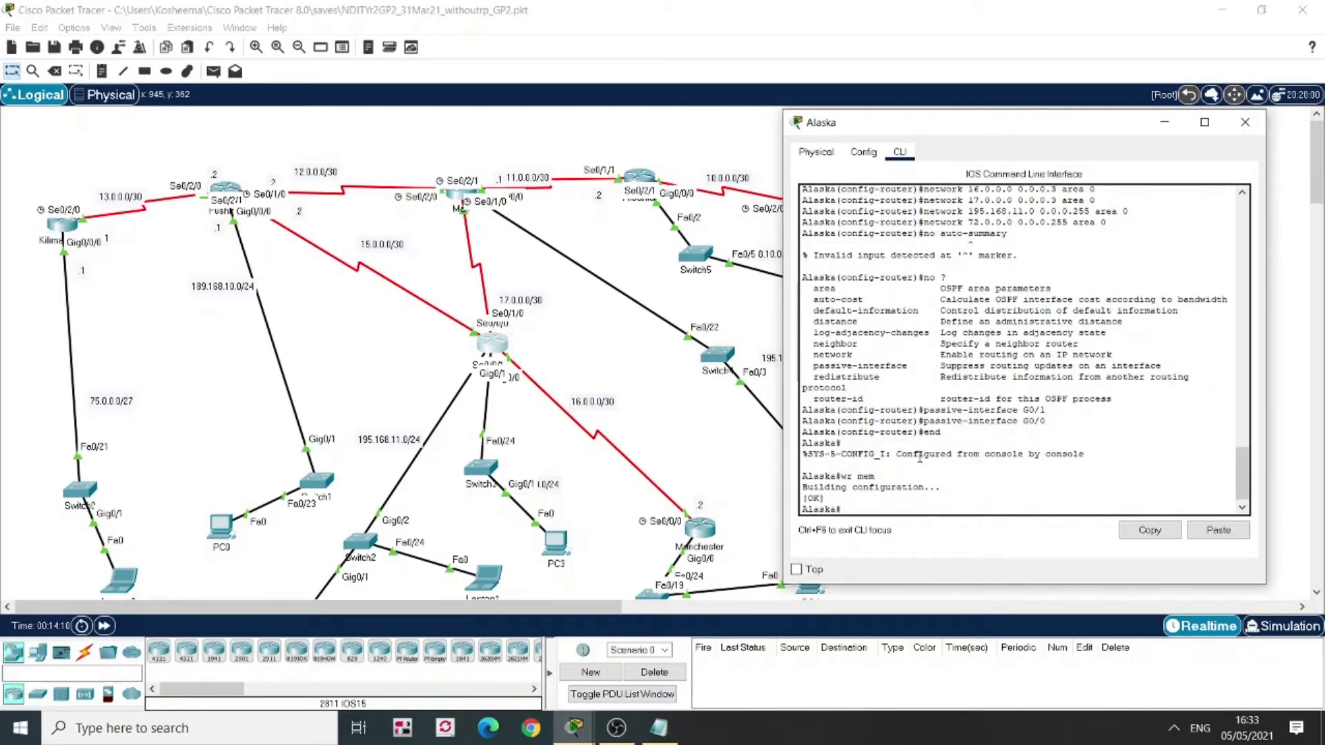
left_click(1245, 123)
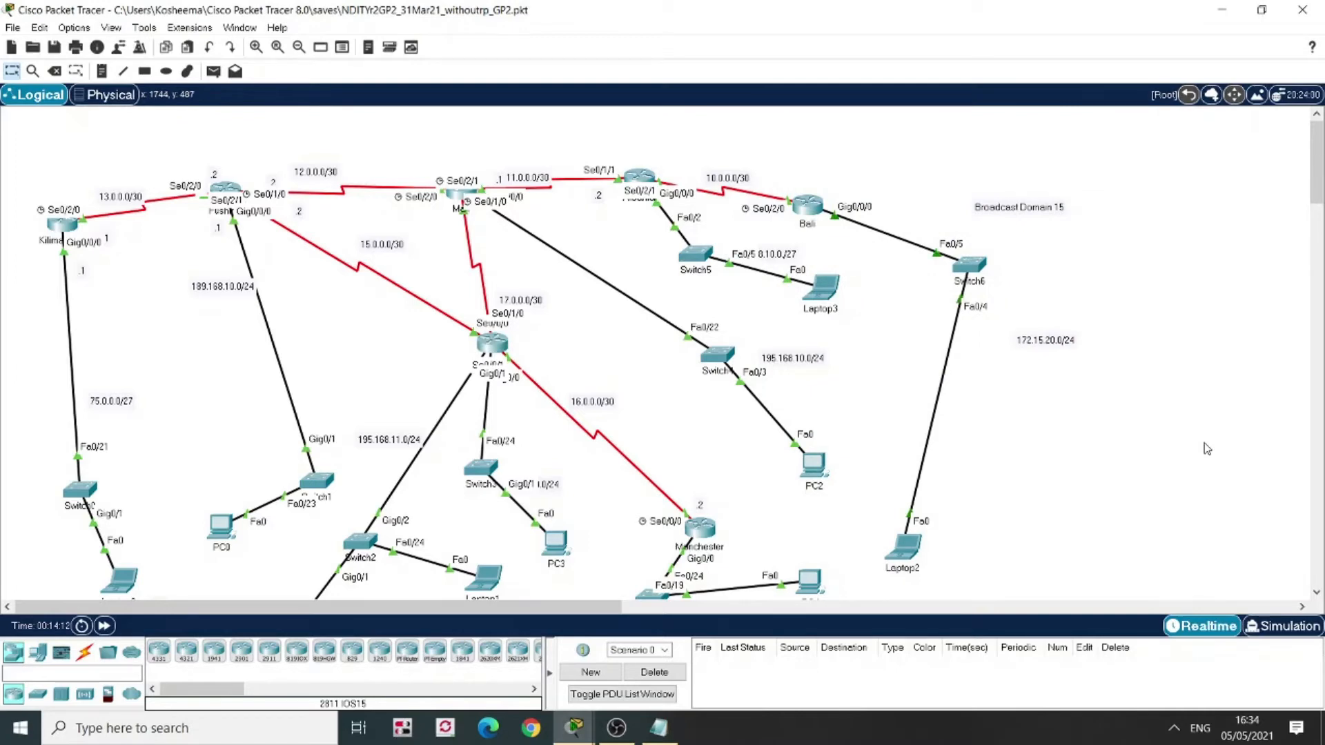
Open the Manchester router's command line and enter router configuration for OSPF process 10
scroll(1207, 449, "down", 2)
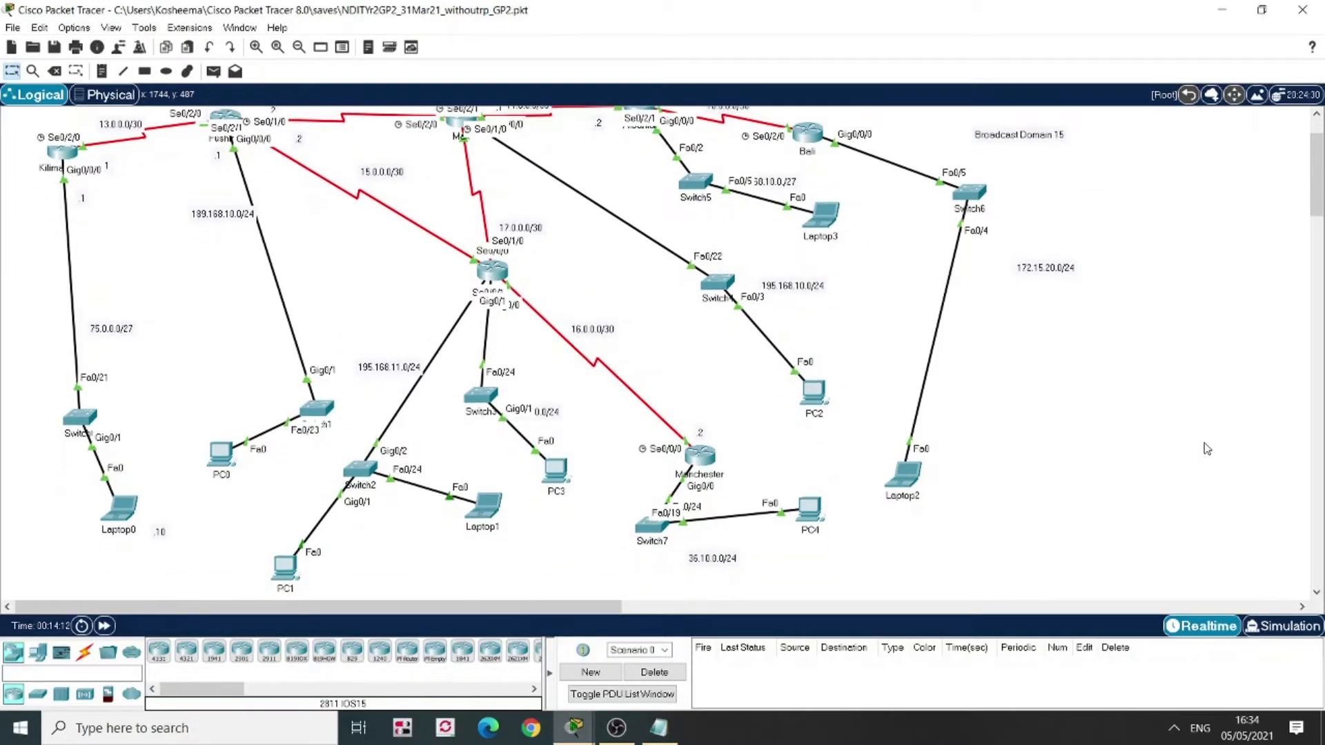
left_click(702, 457)
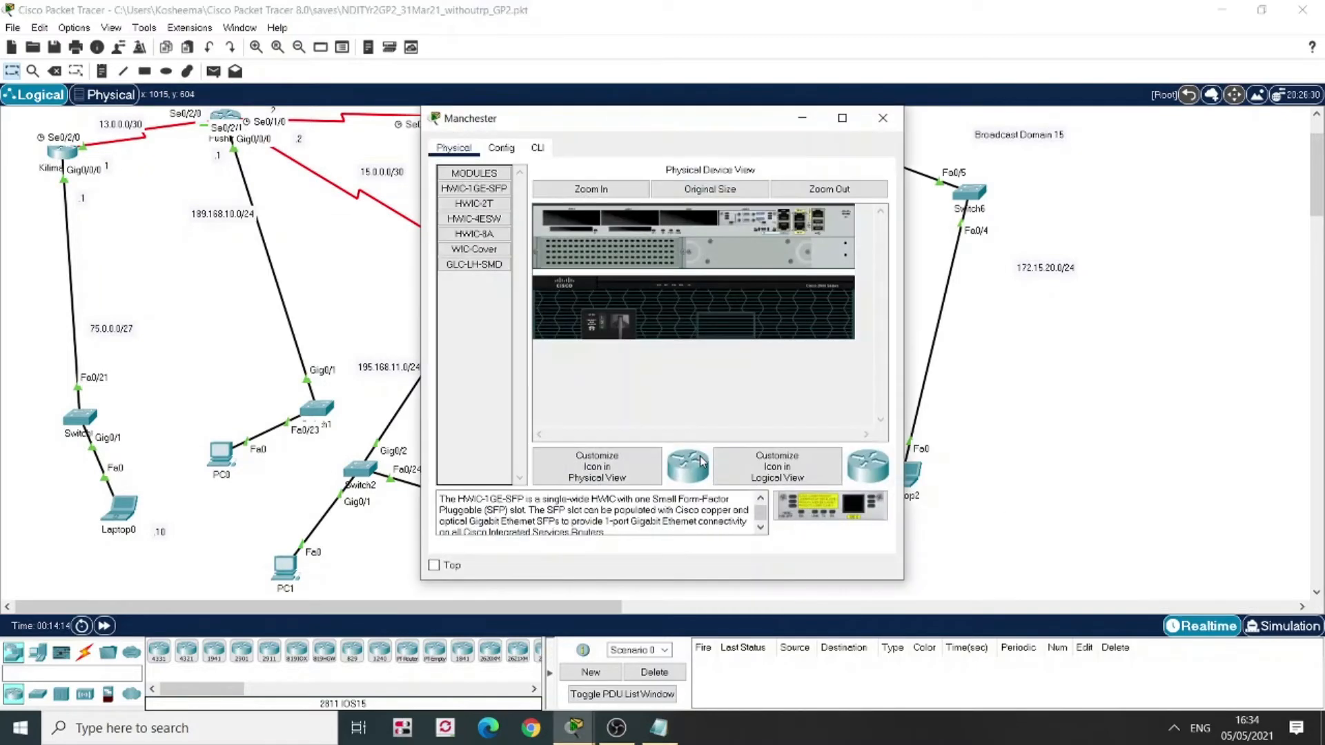
left_click(538, 148)
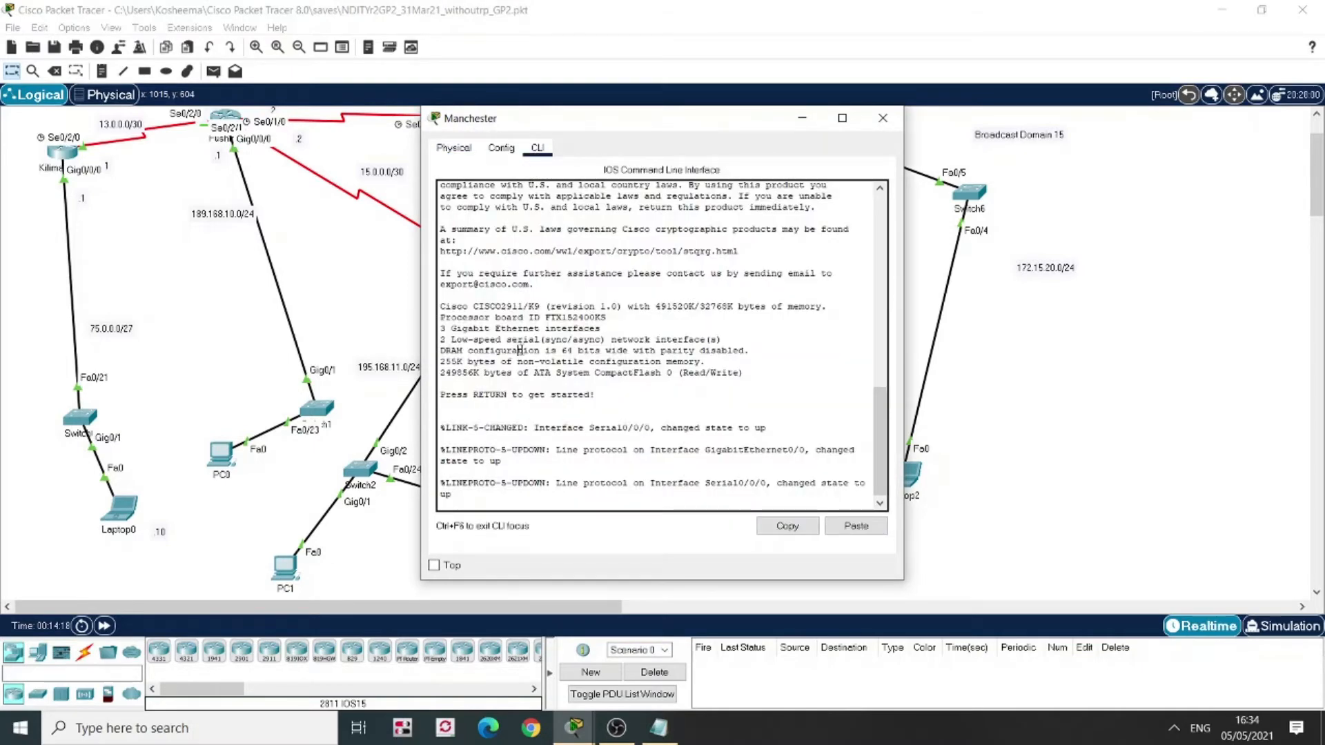
key("Return")
type("en")
key("Return")
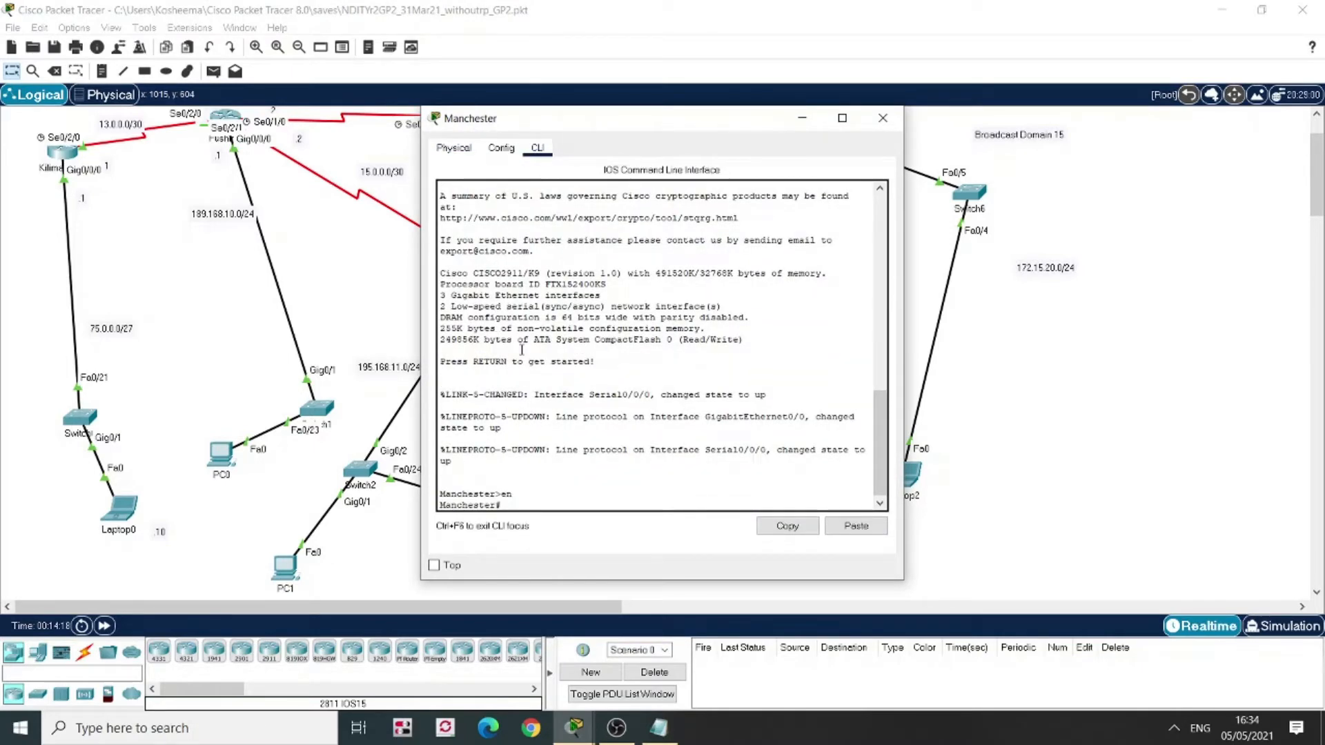
left_click_drag(594, 110, 1008, 131)
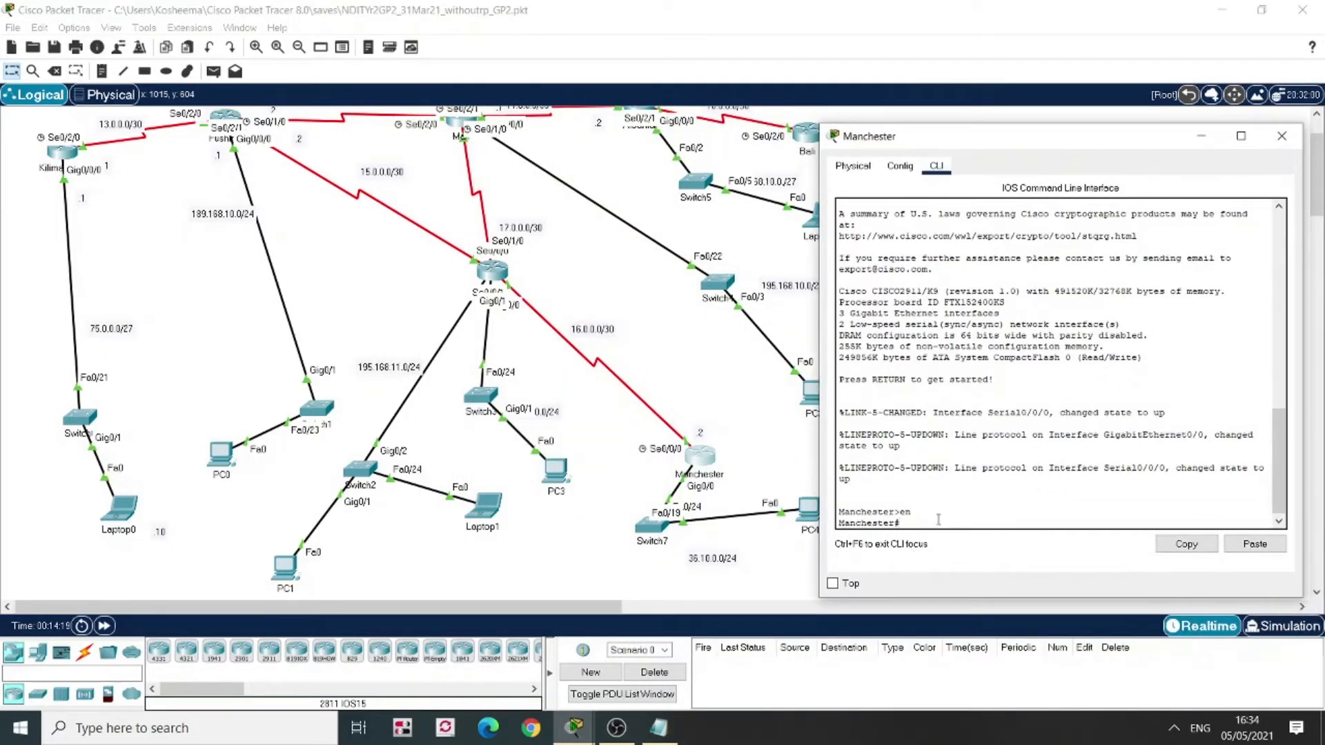
type("conf t")
key("Return")
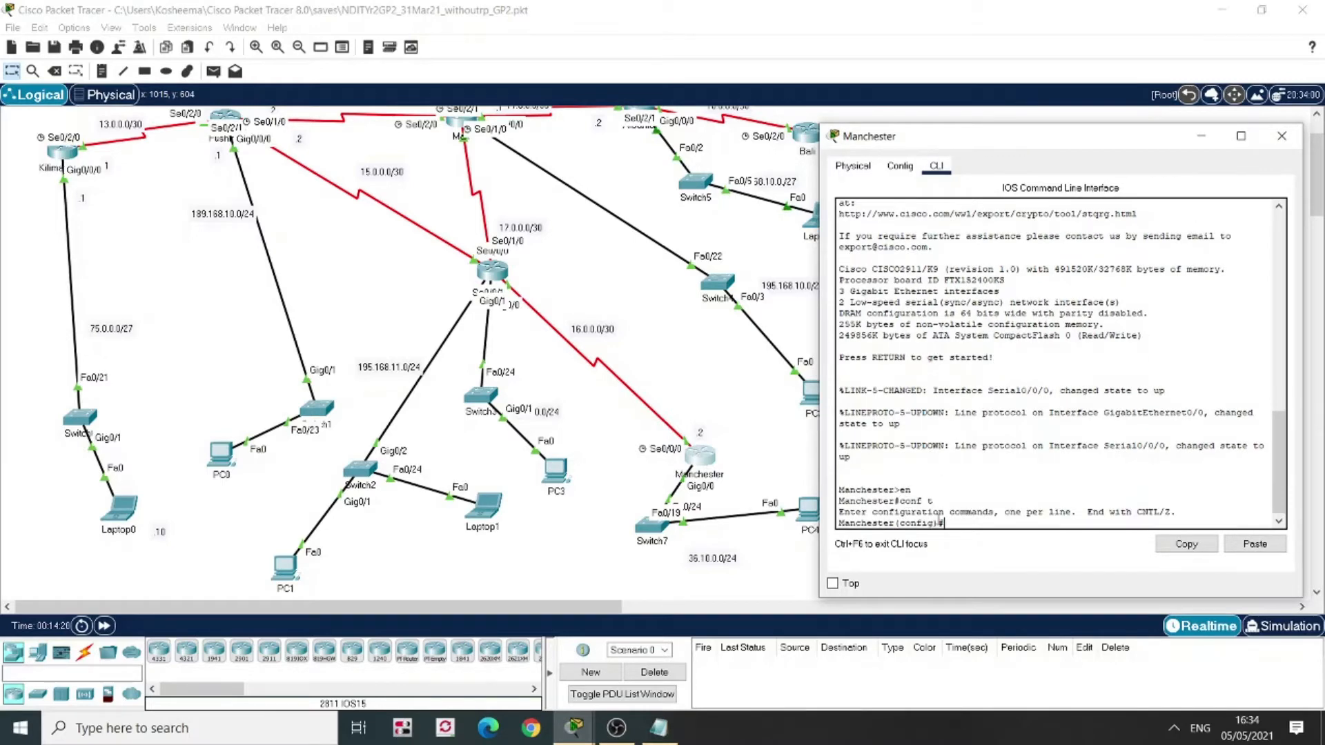
type("router ospf 10")
key("Return")
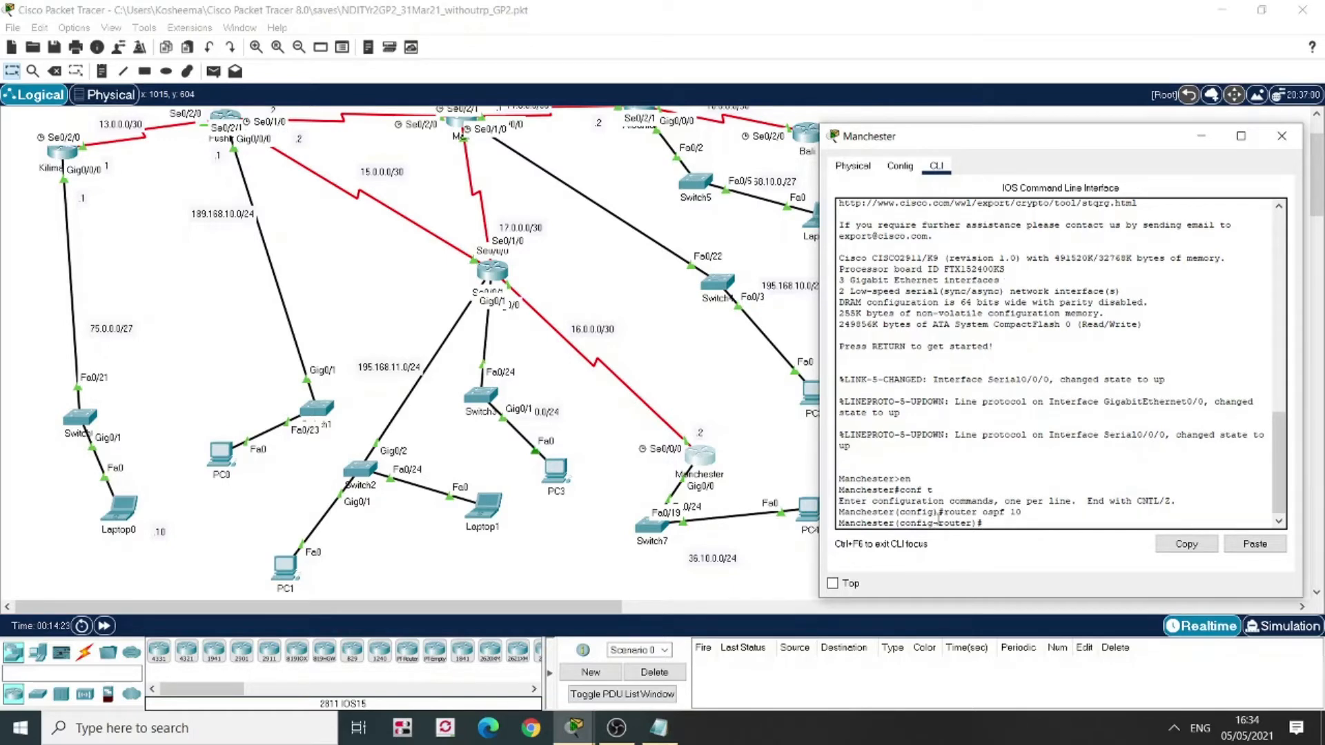
Advertise network 36.10.0.0 with wildcard mask 0.0.0.255 in area 0 on the Manchester router
type("network 36.10.0.0 0.0.0.255")
key("Return")
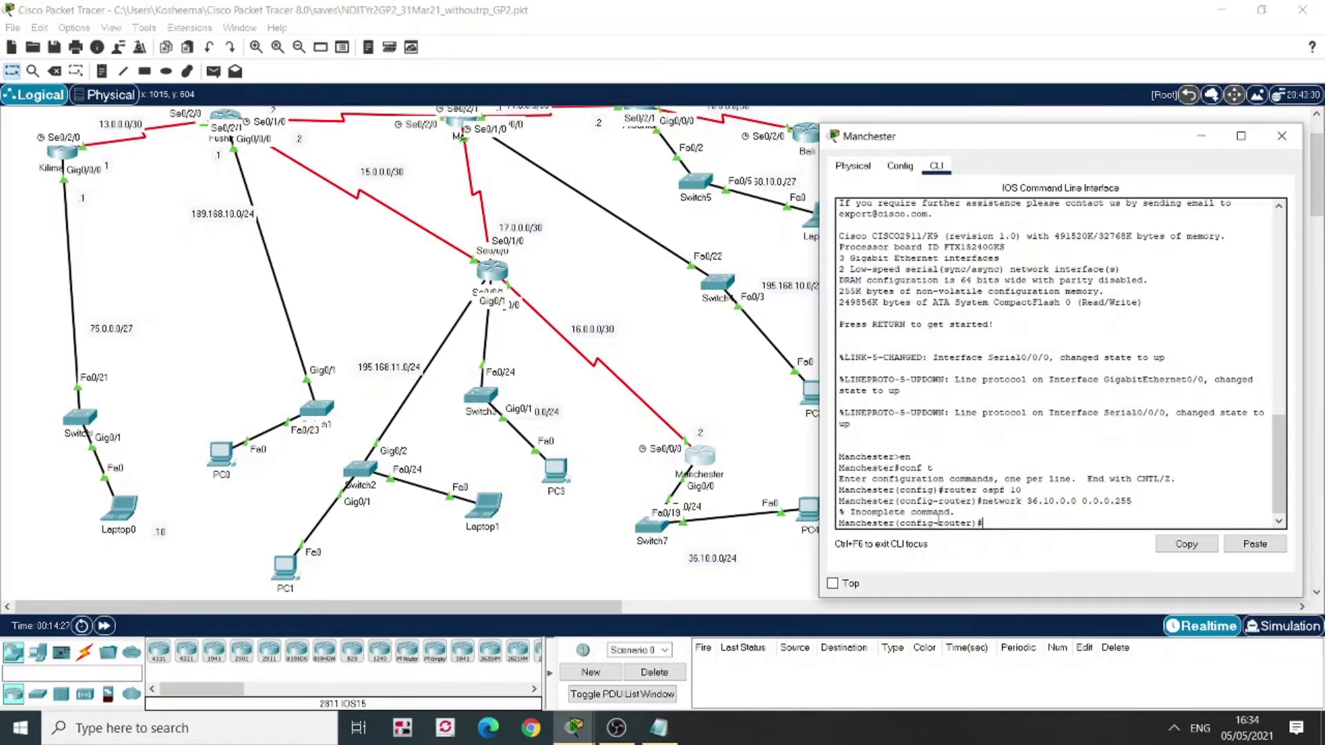
key("Up")
type("area 0")
key("Return")
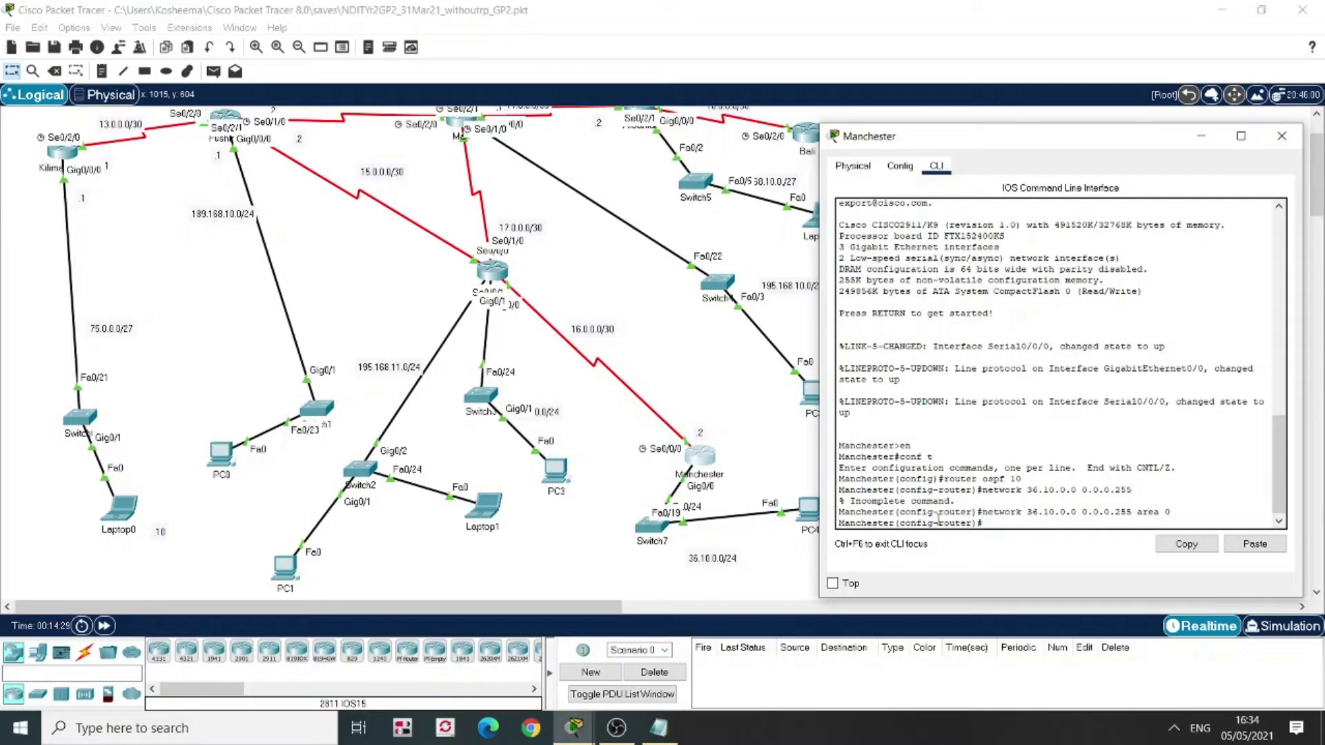
Advertise network 16.0.0.0 with wildcard mask 0.0.0.3 in area 0 on the Manchester router
key("Up")
key("BackSpace")
key("BackSpace")
key("BackSpace")
key("BackSpace")
type("16.0.0.0 0.0.0.255 area 0")
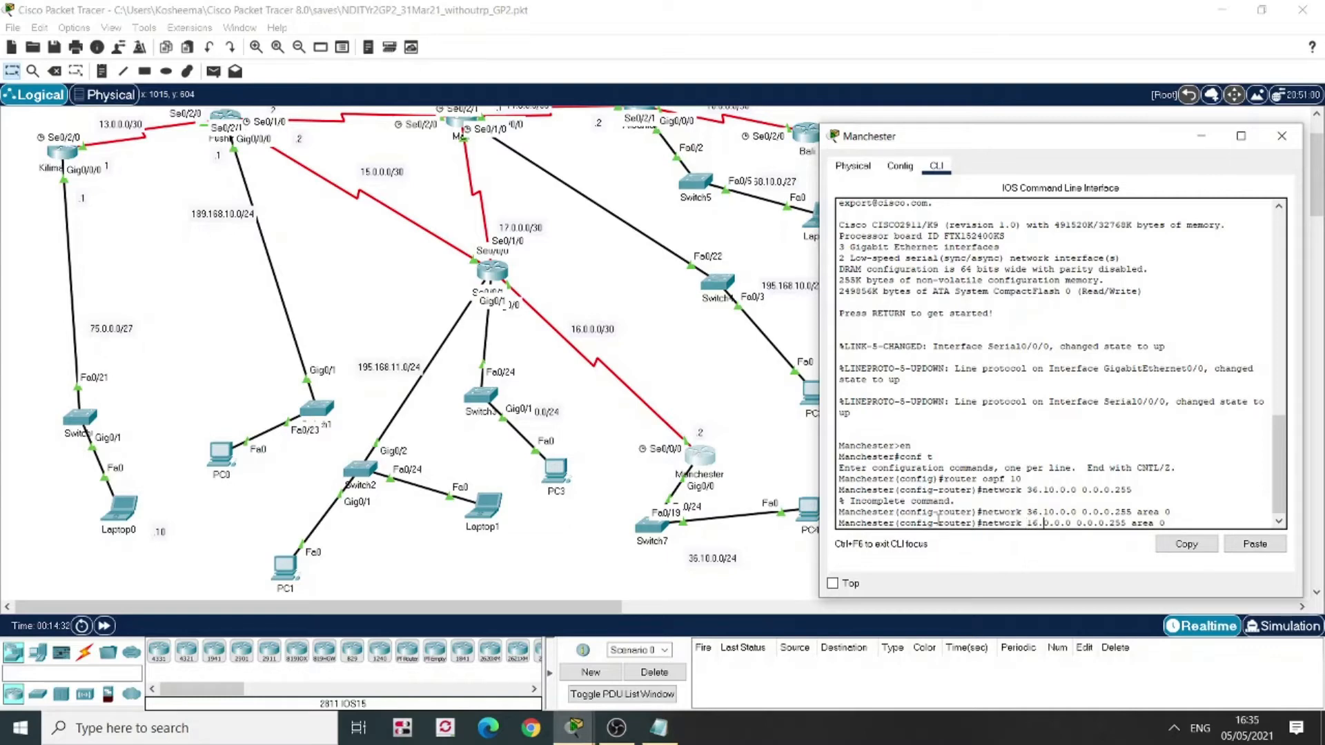
key("Right")
key("Right")
key("Right")
key("Right")
key("Right")
key("Right")
key("Right")
key("BackSpace")
key("BackSpace")
key("BackSpace")
type("3")
key("Return")
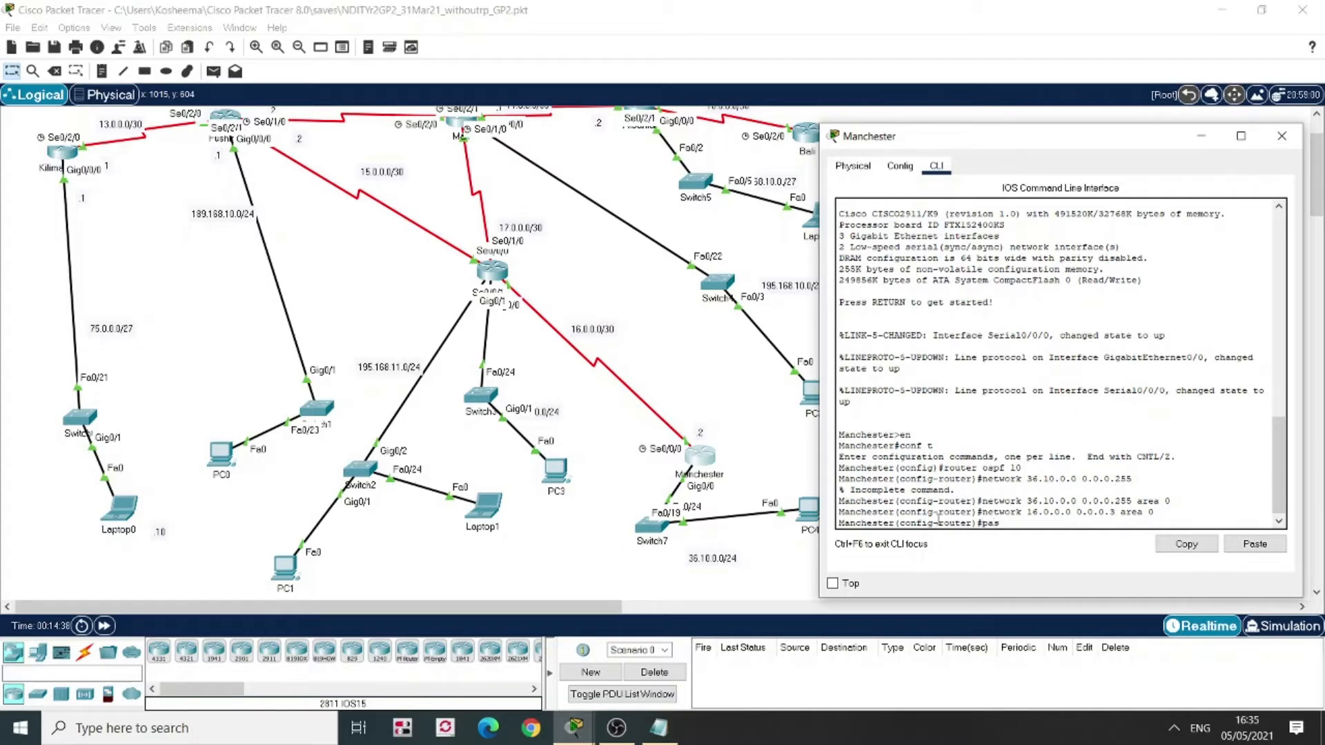
Set interface G0/0 as passive in the Manchester router's OSPF process
type("passive-interface G0/0")
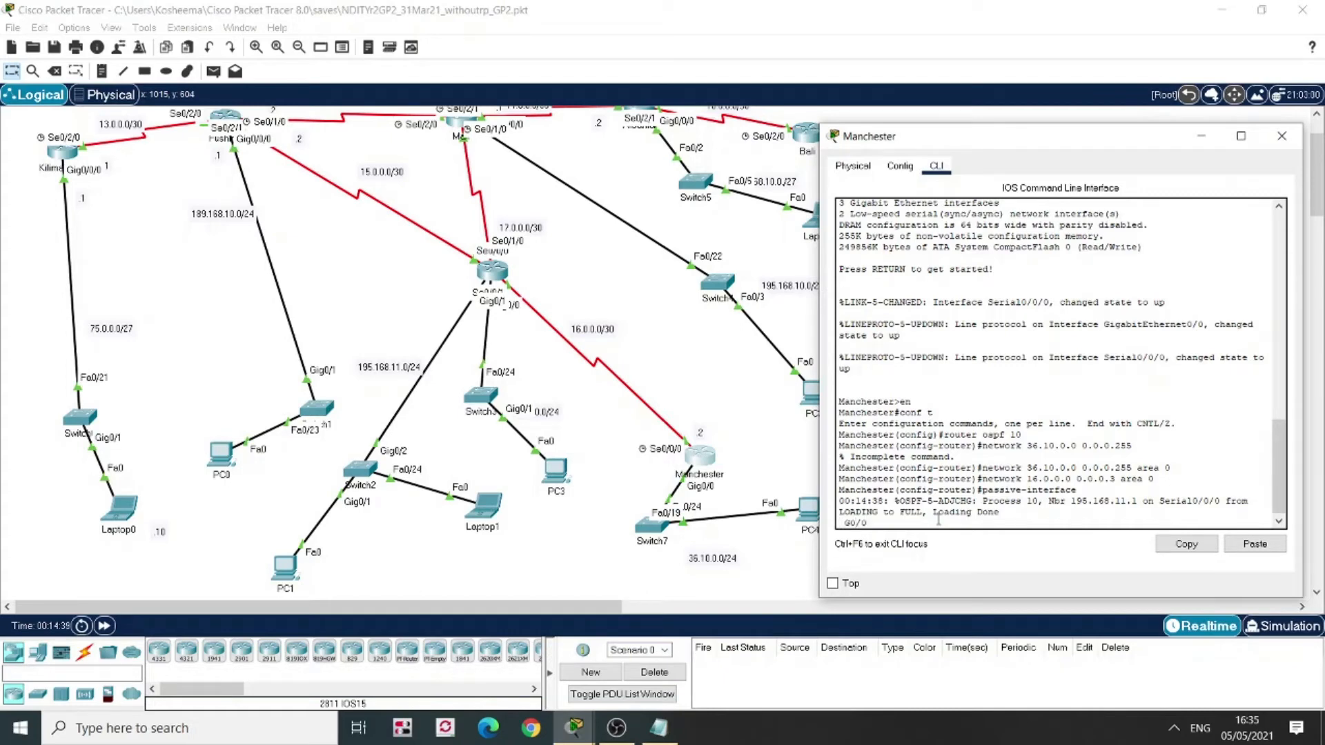
key("Return")
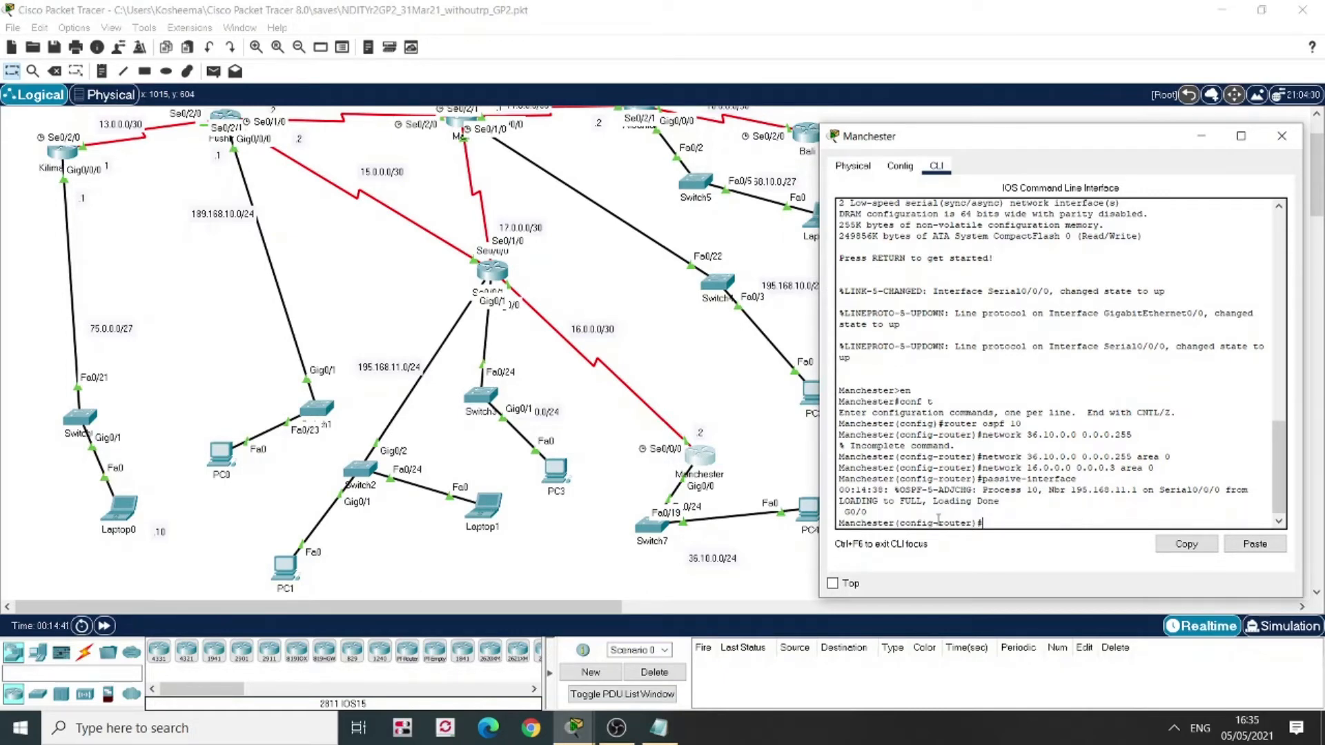
key("Return")
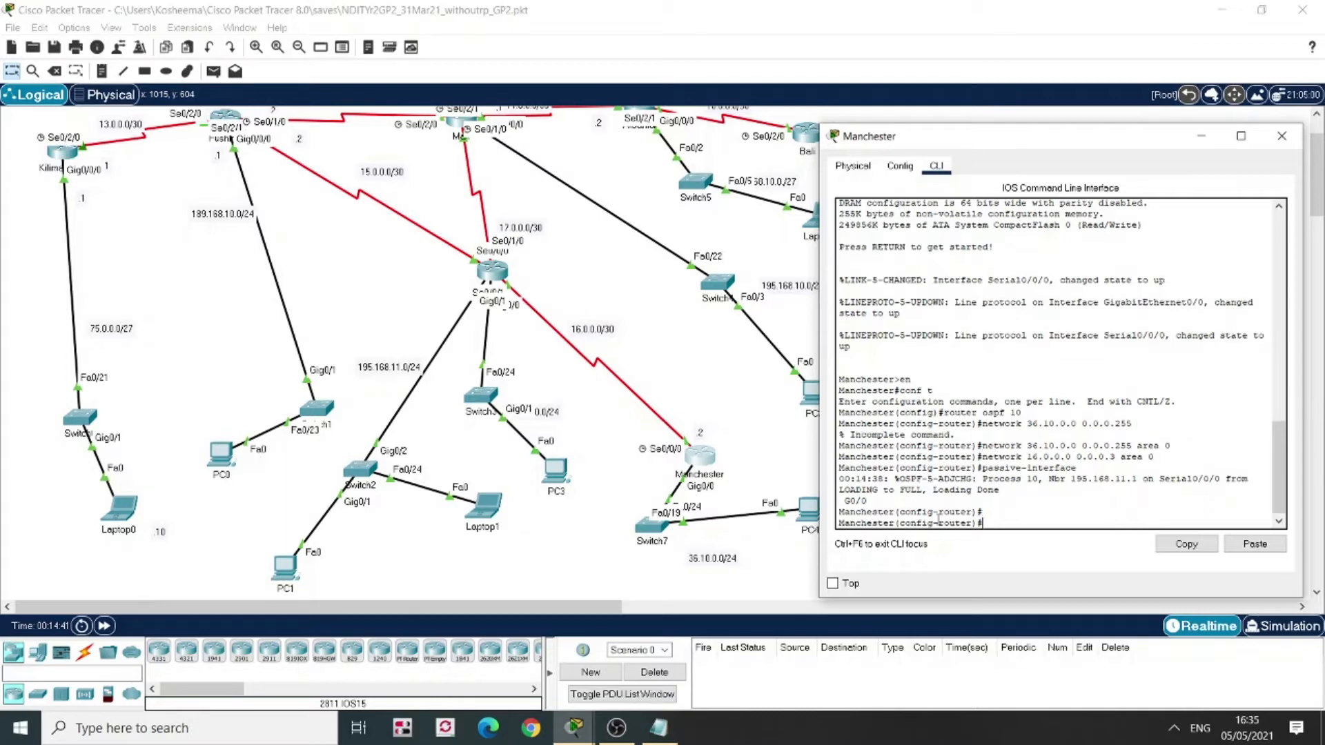
Leave configuration mode on the Manchester router, save its configuration with wr mem and close its window
type("end")
key("Return")
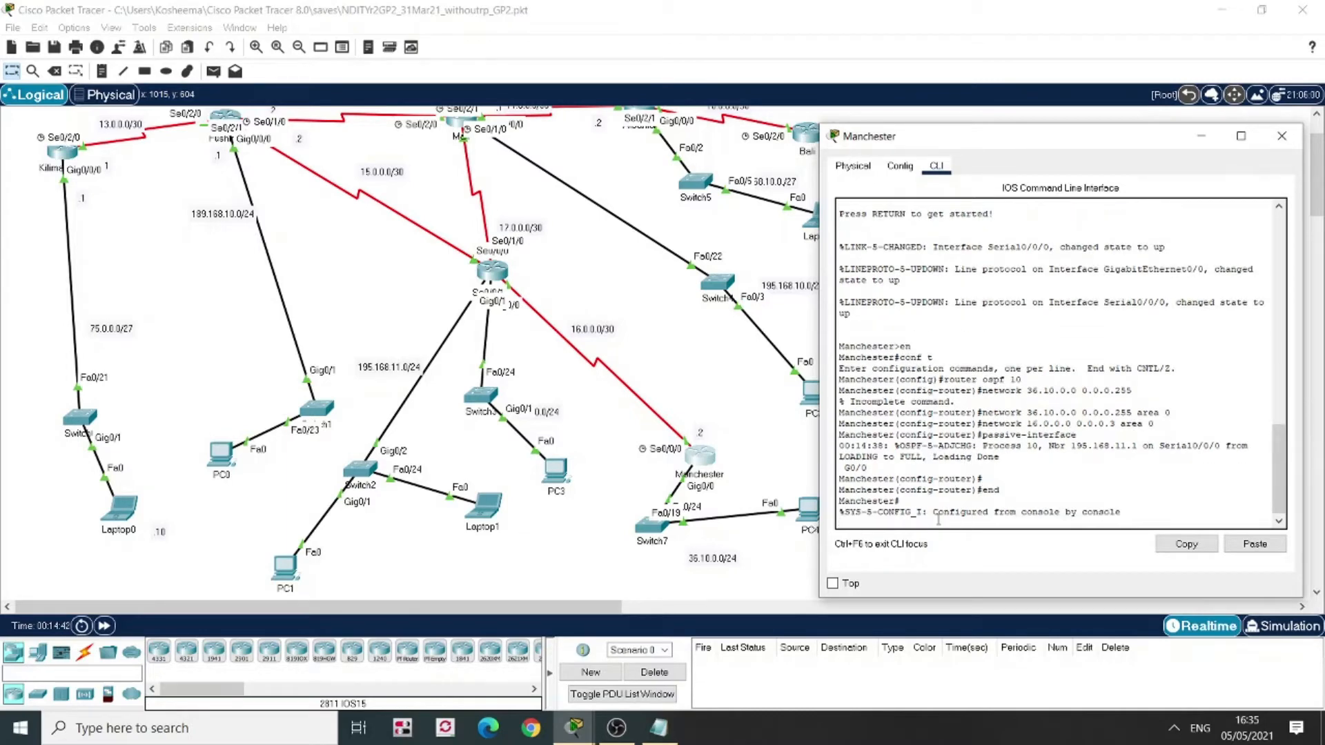
type("wr mem")
key("Return")
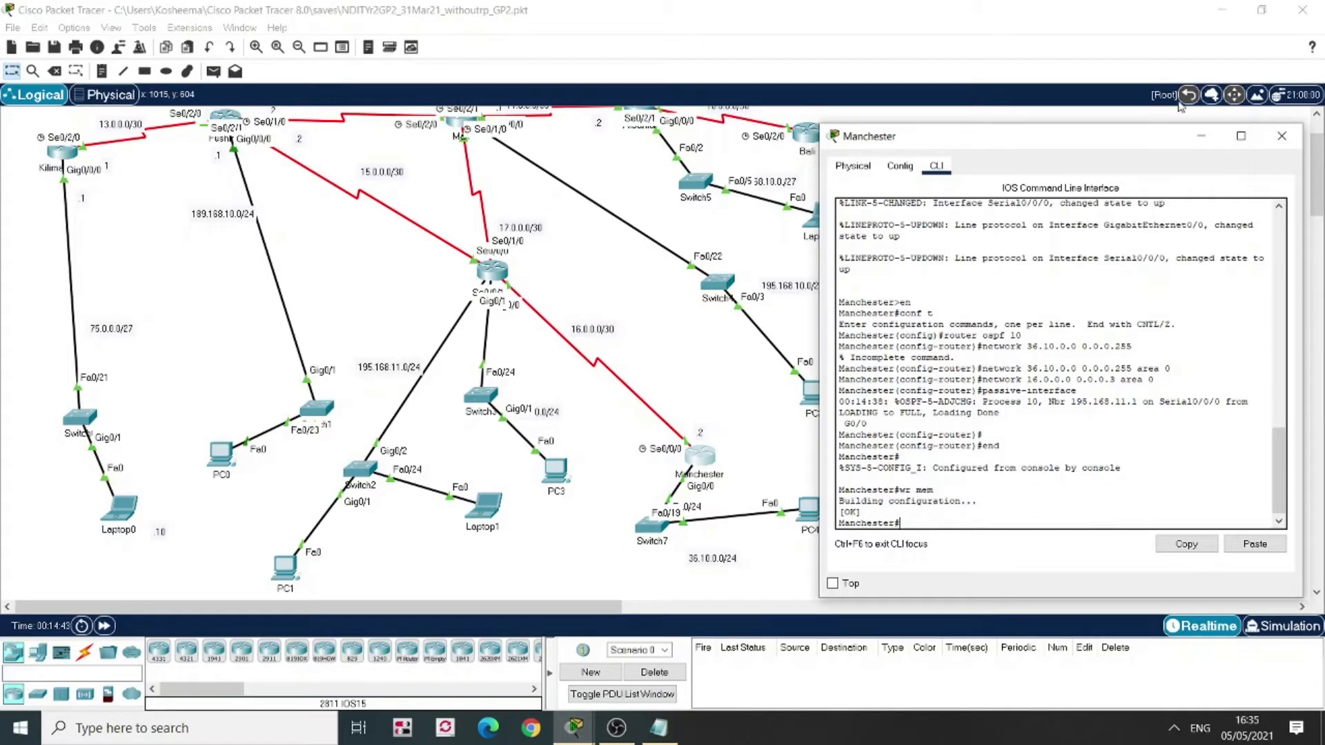
left_click(1281, 136)
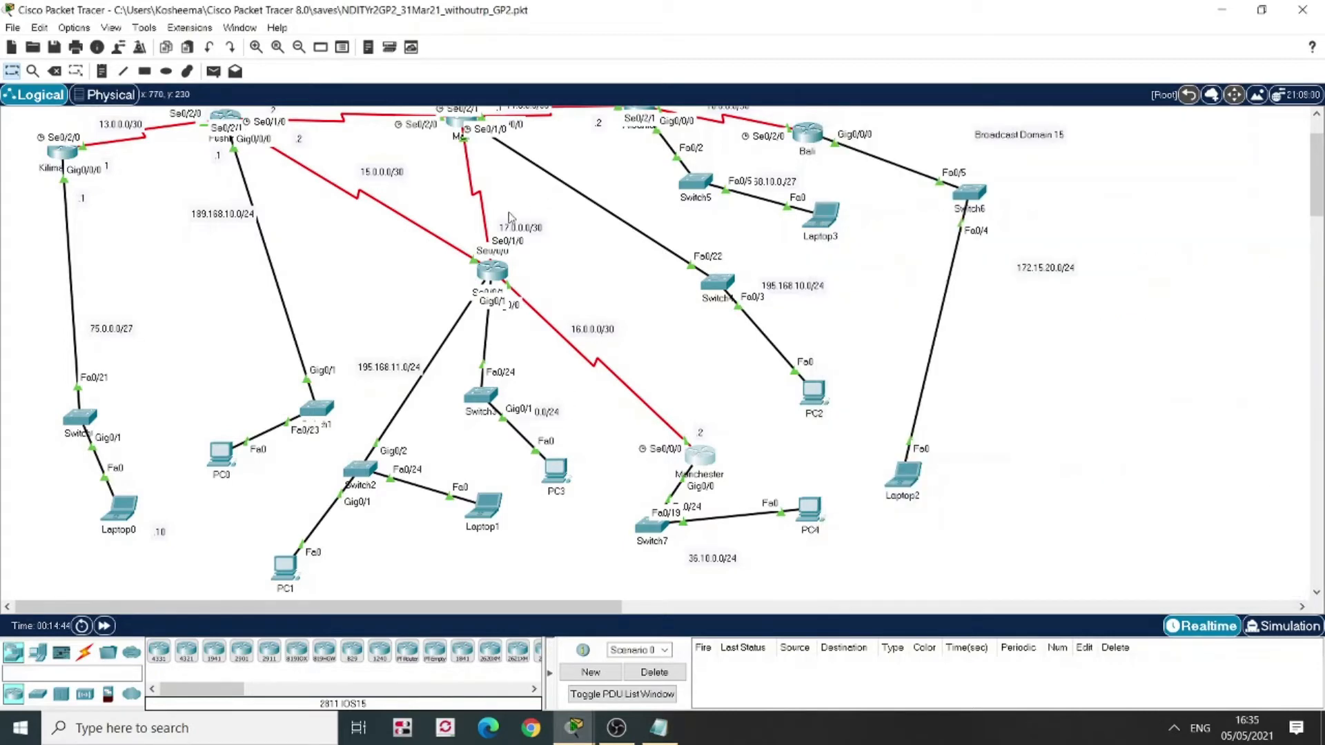
Send two simple PDUs from PC1 to Laptop0 and delete the scenario to clear the PDU list
left_click(213, 71)
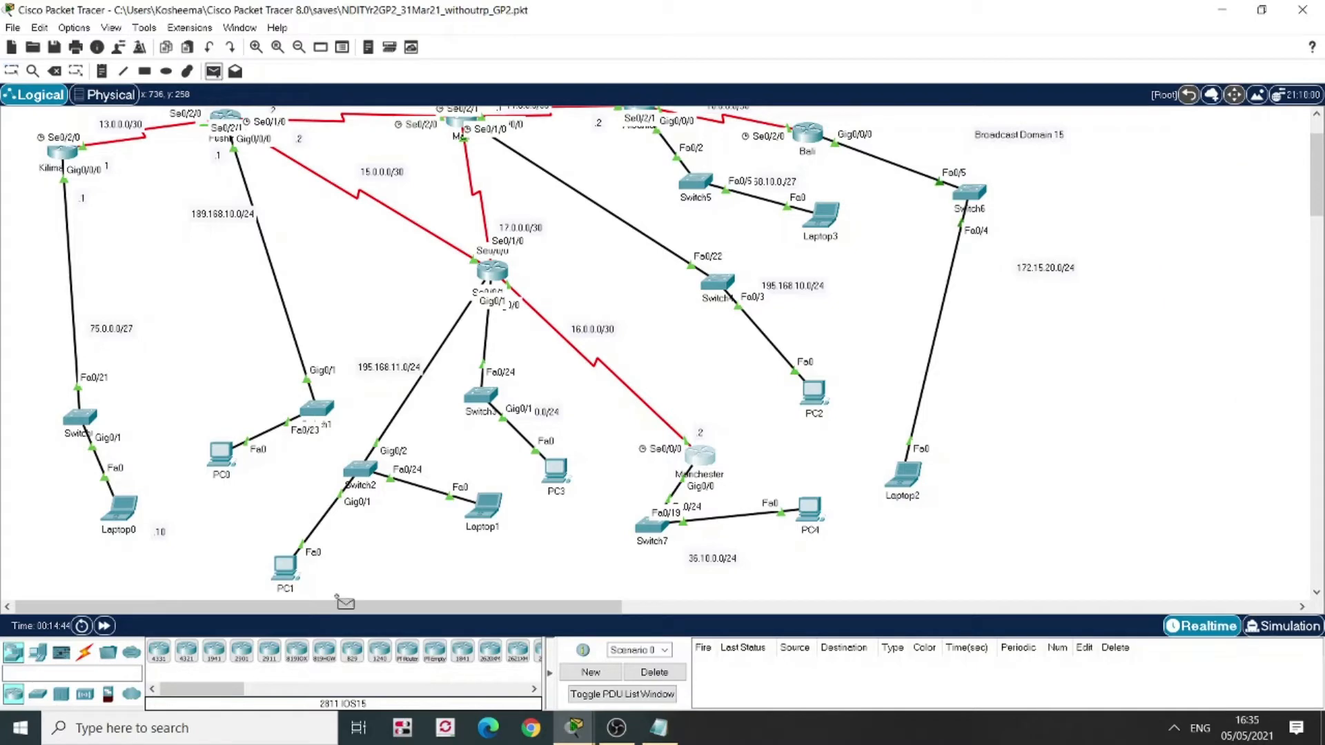
left_click(285, 566)
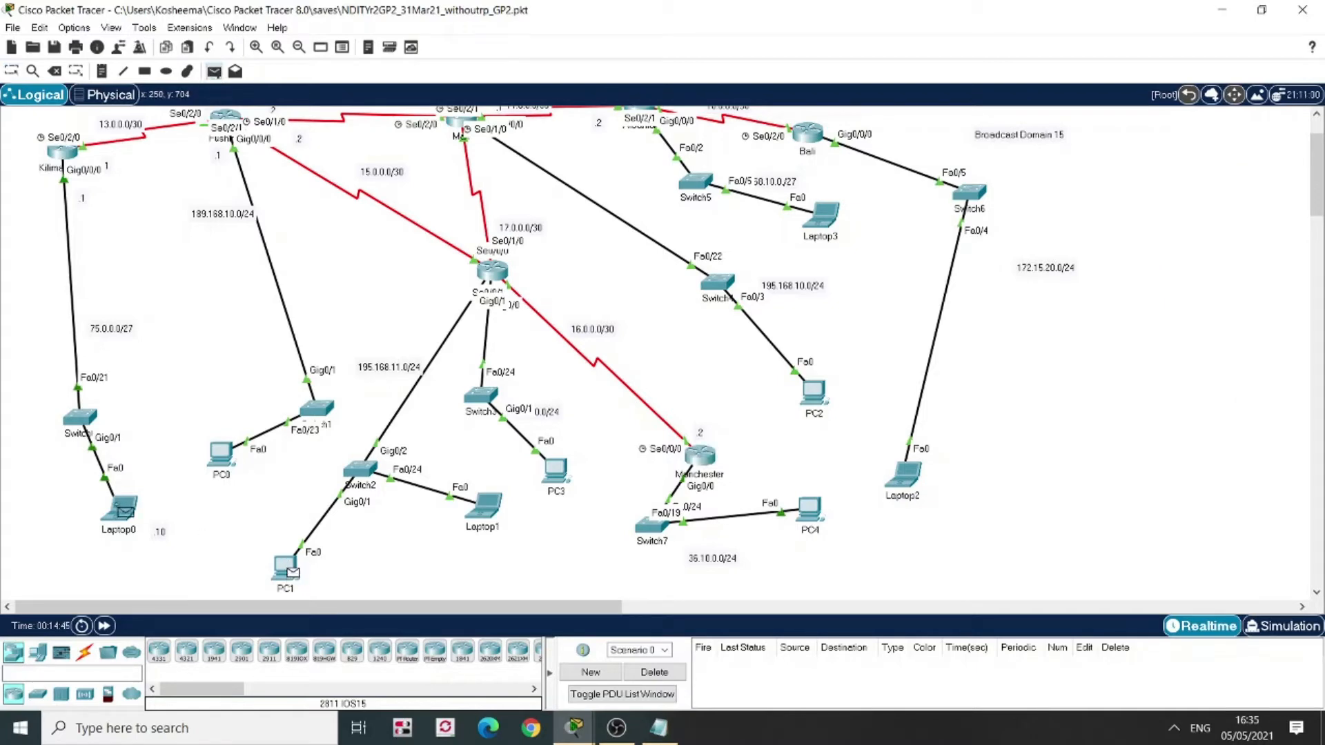
left_click(126, 512)
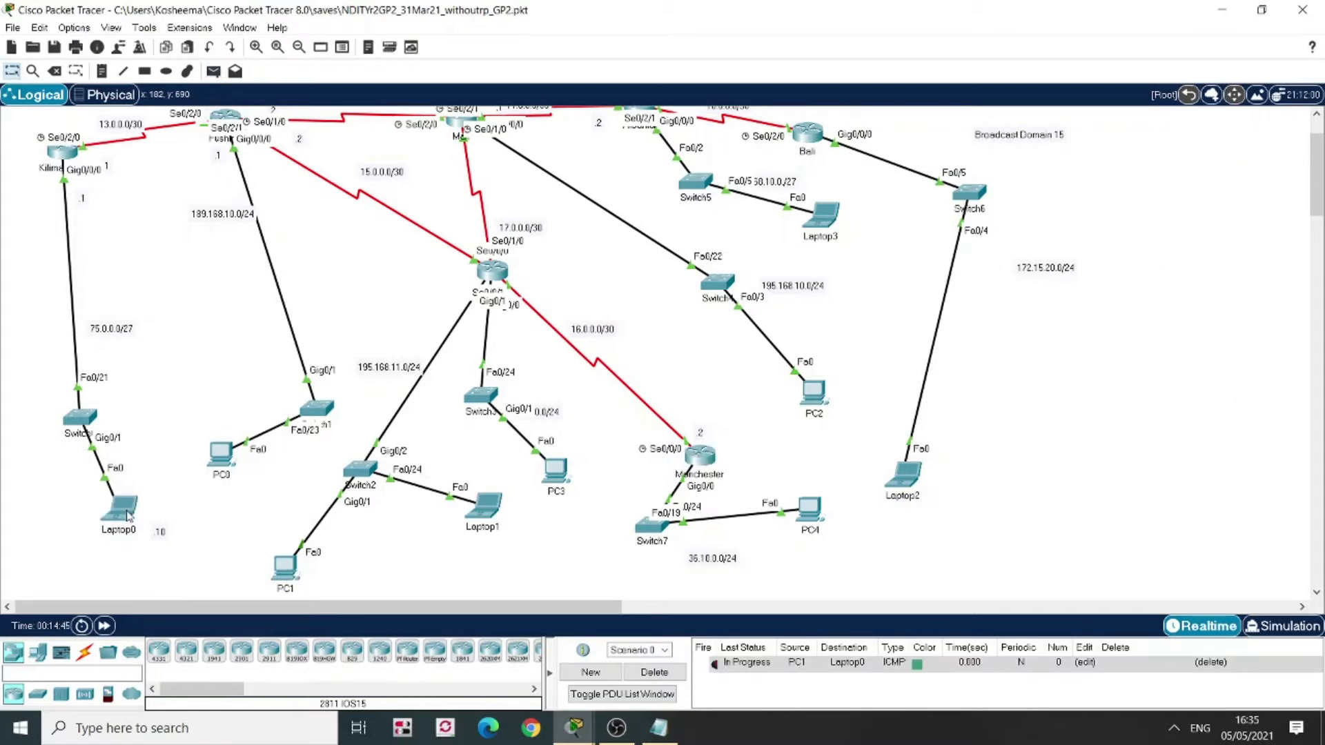
left_click(214, 71)
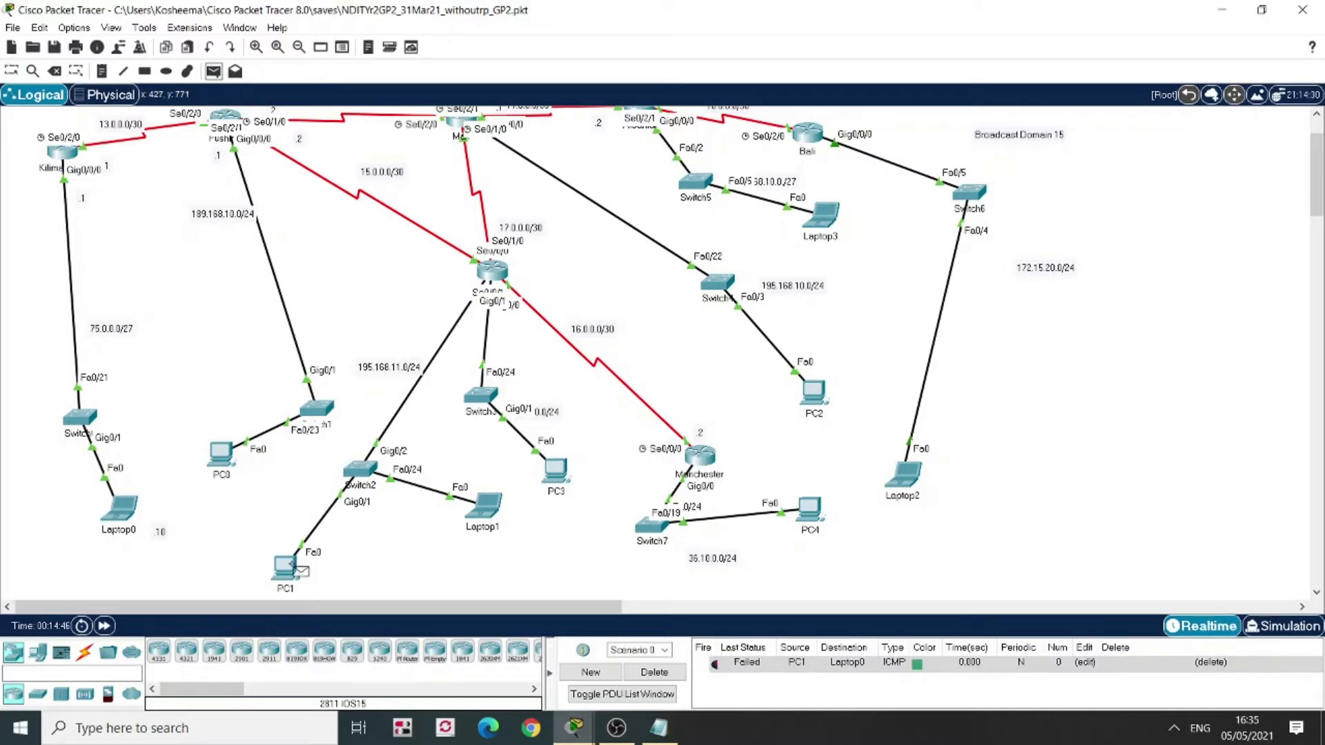
left_click(286, 567)
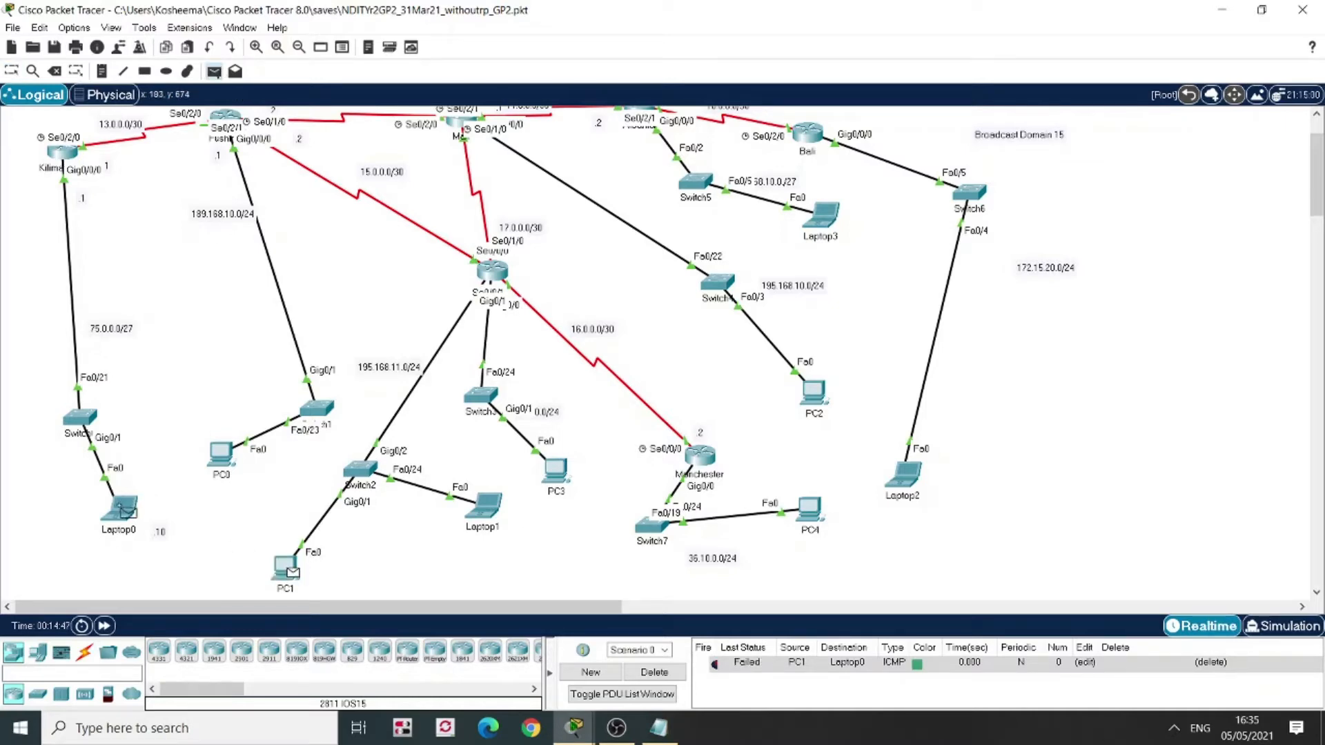
left_click(124, 510)
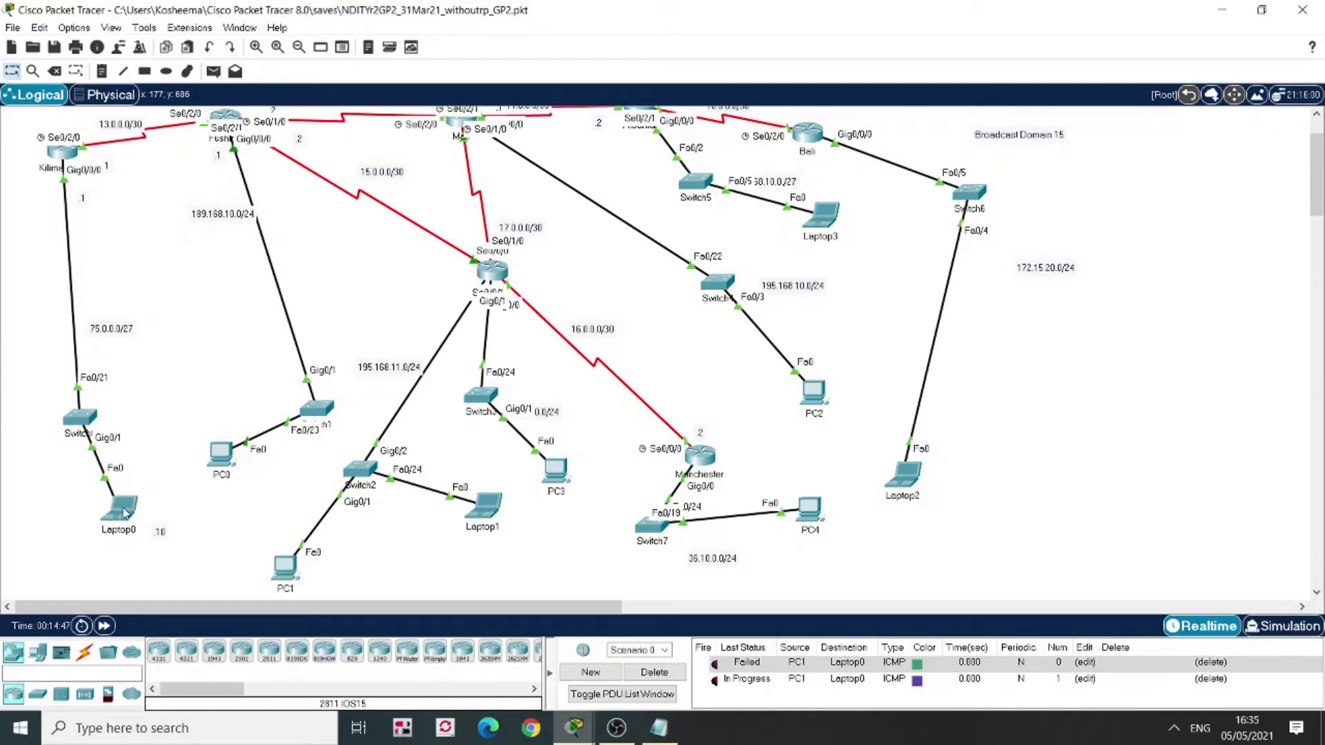
left_click(737, 664)
left_click(656, 673)
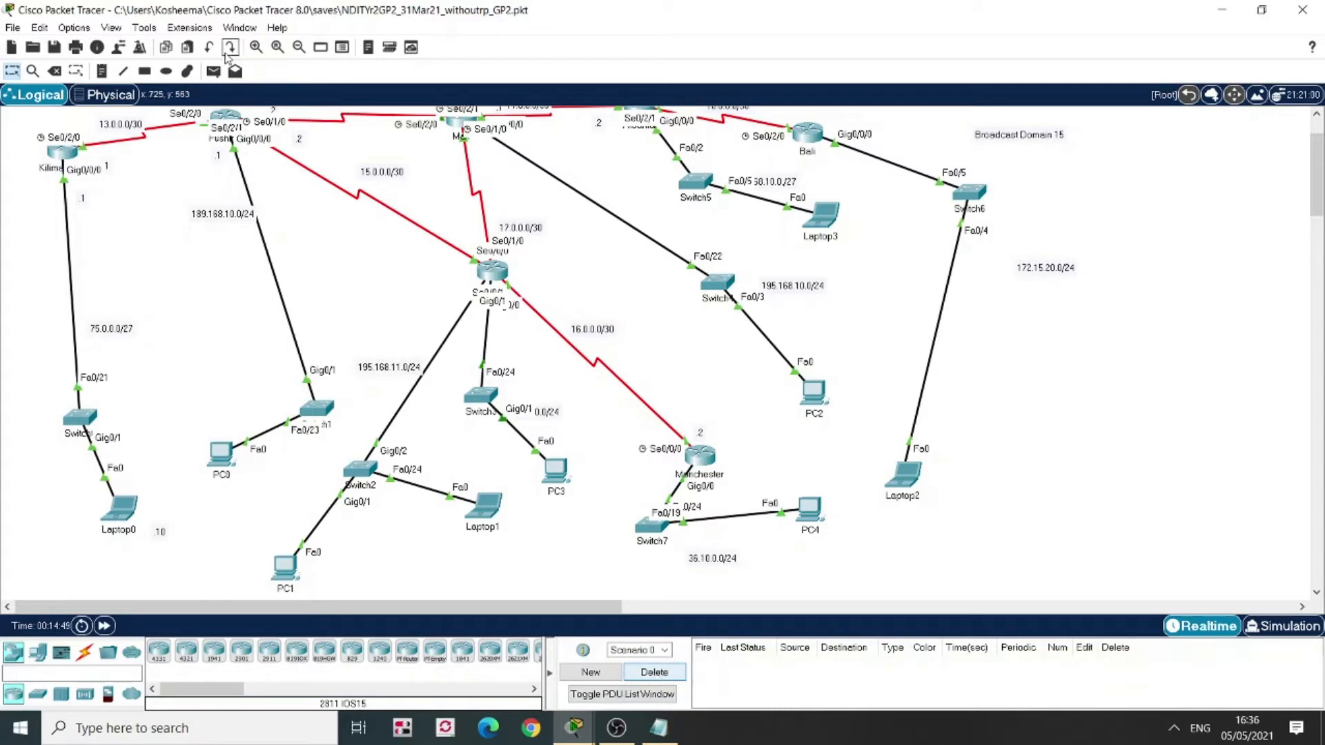
Send a new simple PDU from PC1 to Laptop0 to test connectivity across the OSPF network
left_click(214, 71)
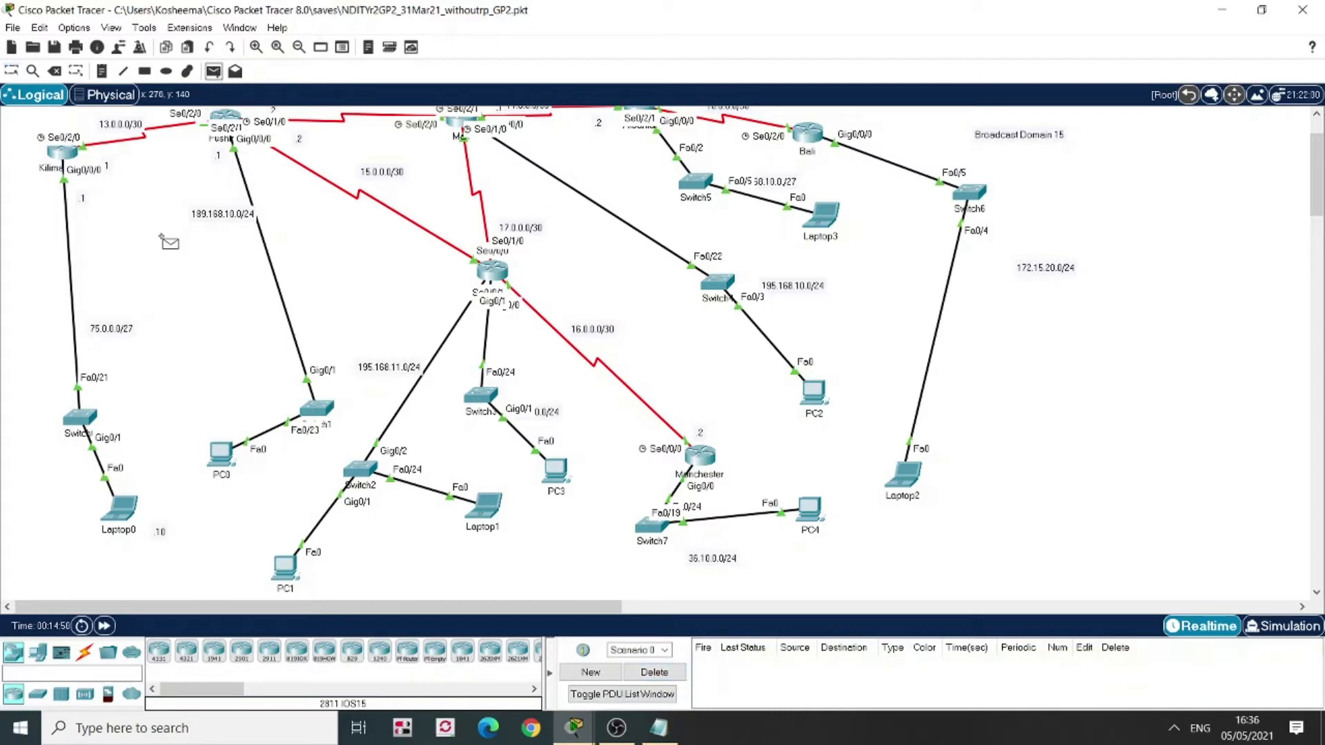
left_click(289, 570)
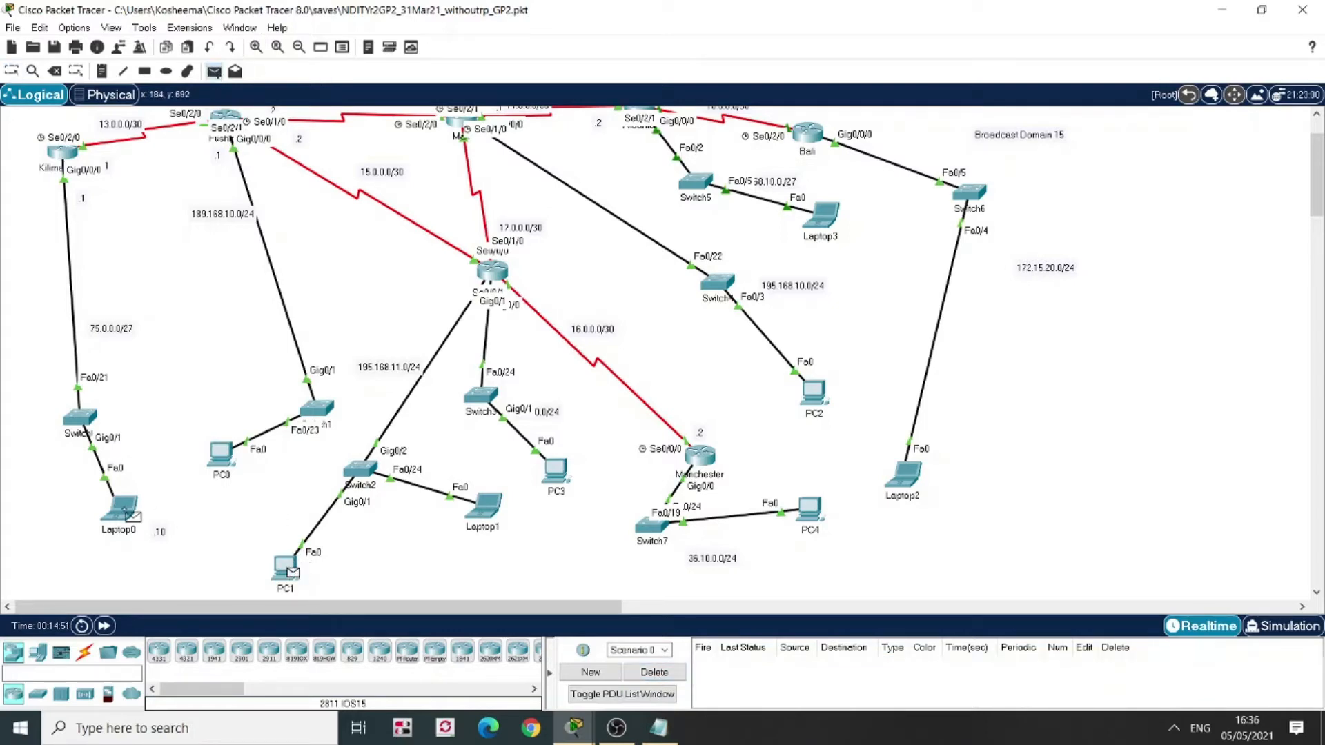
left_click(124, 510)
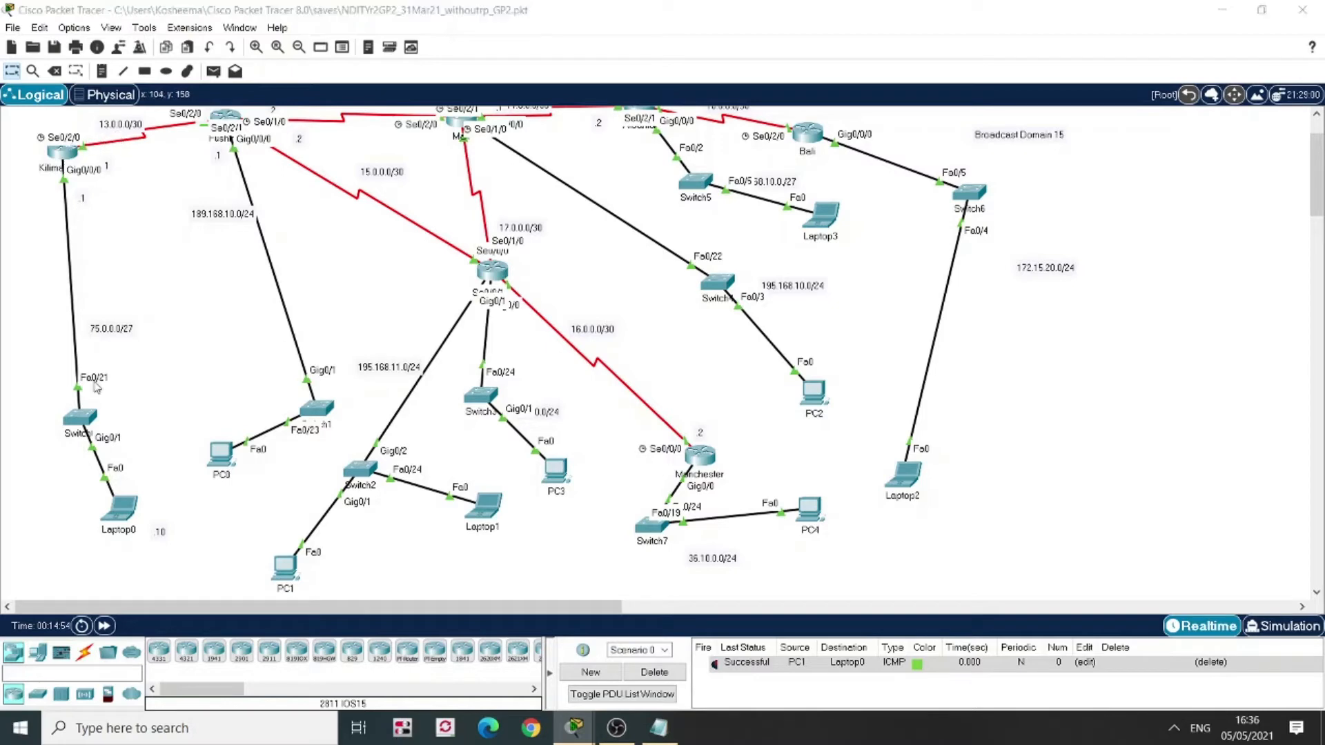
left_click(1181, 664)
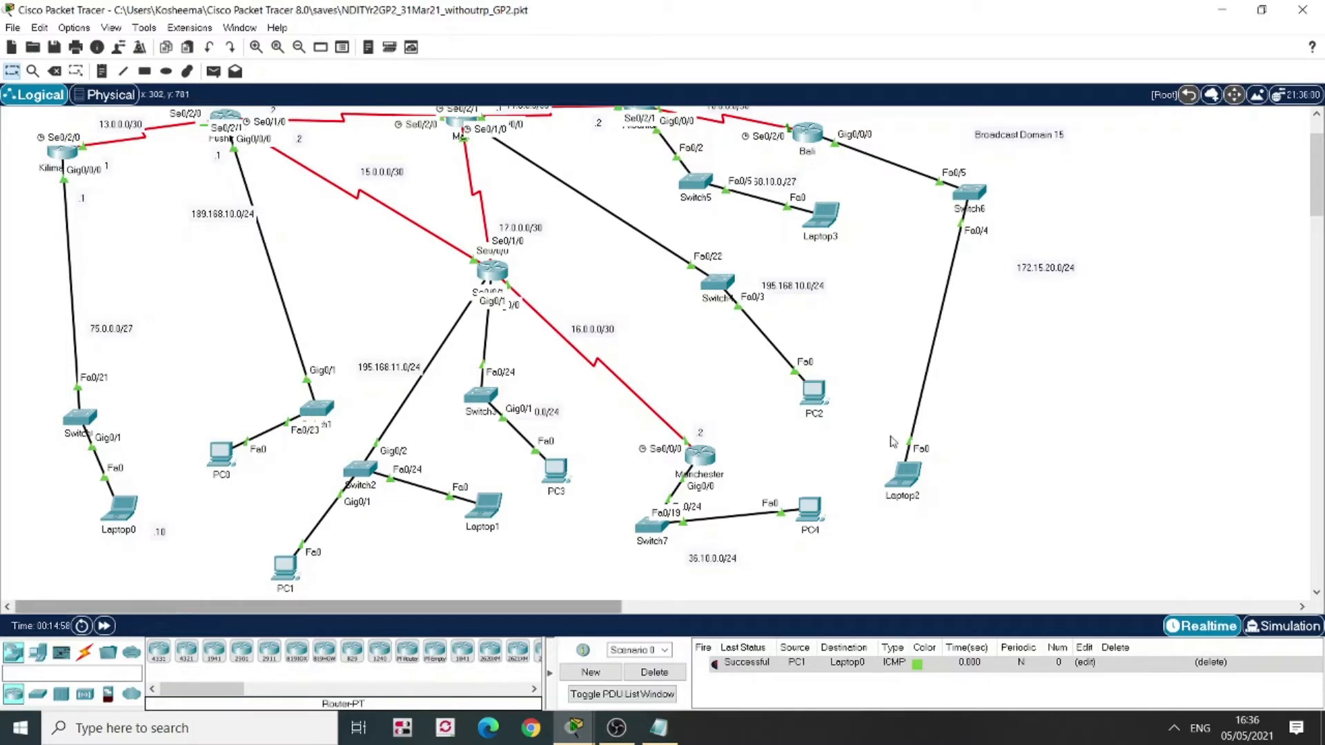
Send a simple PDU from PC4 to Laptop0 to test connectivity from the Manchester LAN
left_click(1317, 117)
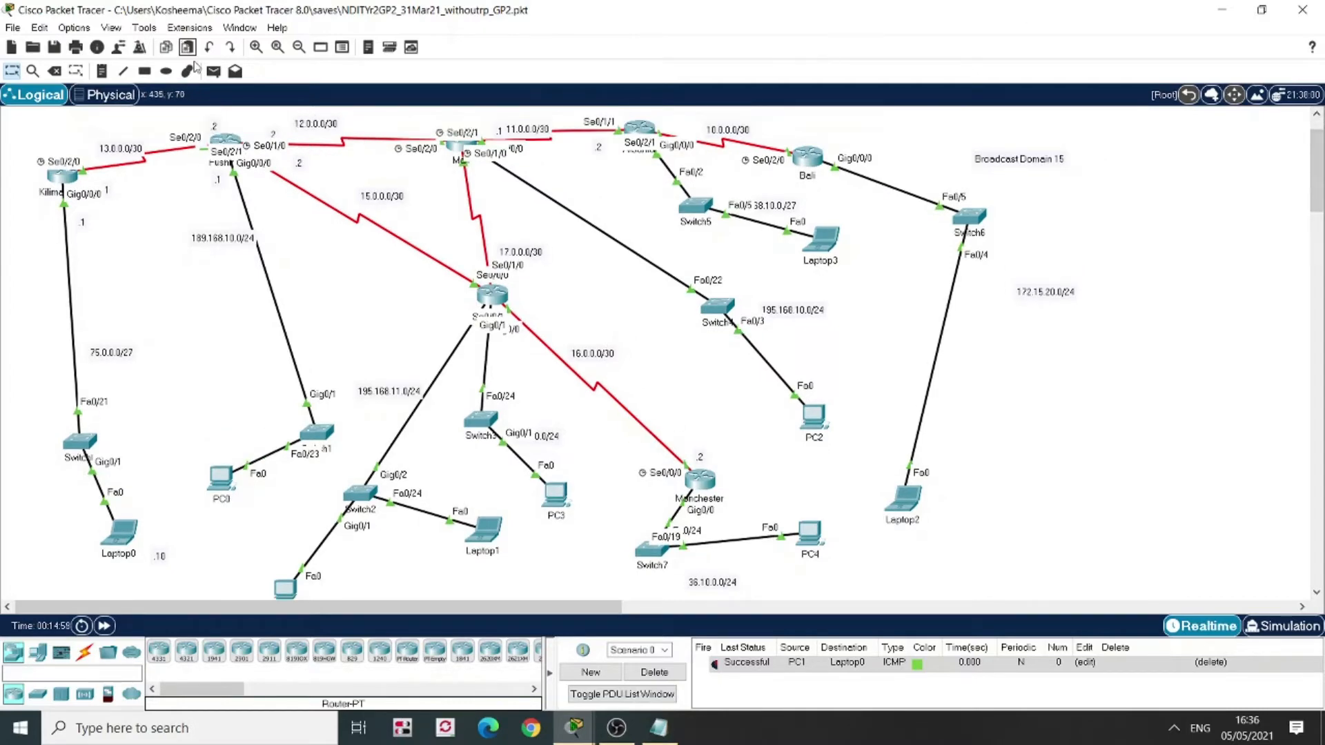
left_click(213, 72)
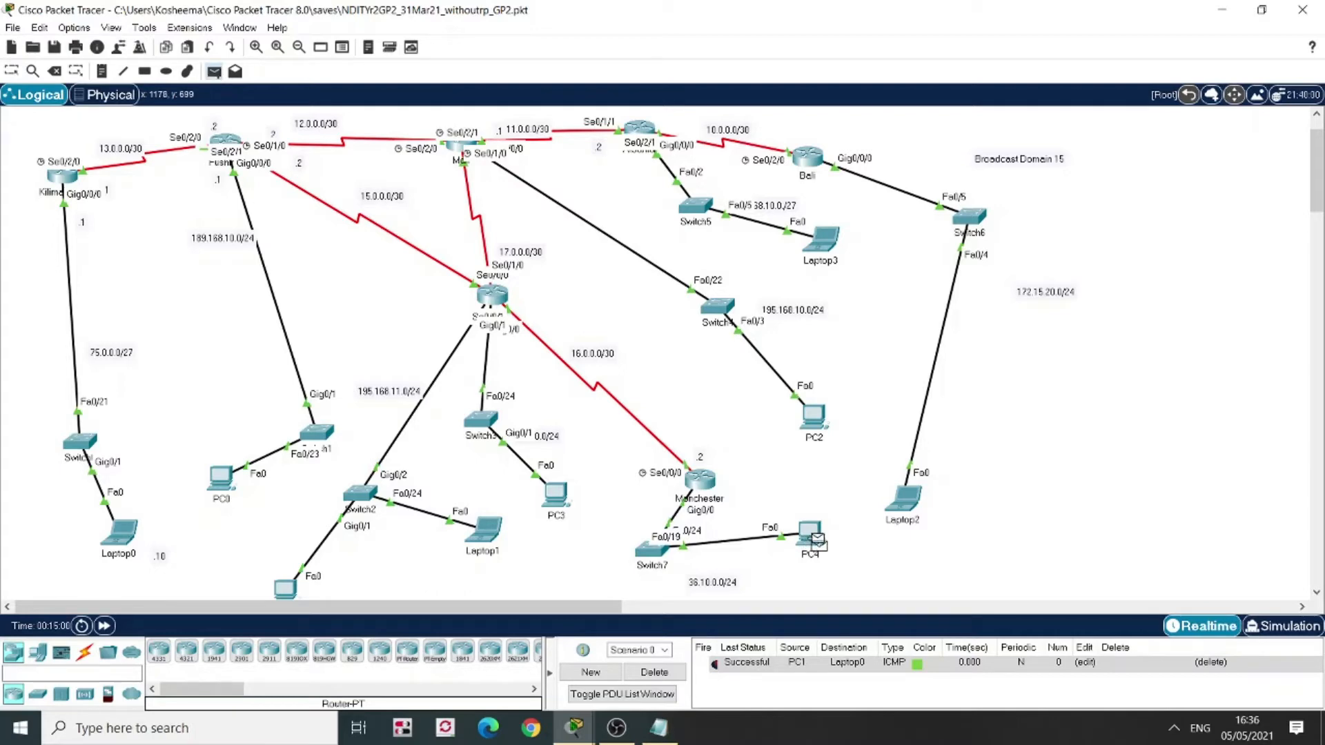
left_click(813, 534)
left_click(122, 535)
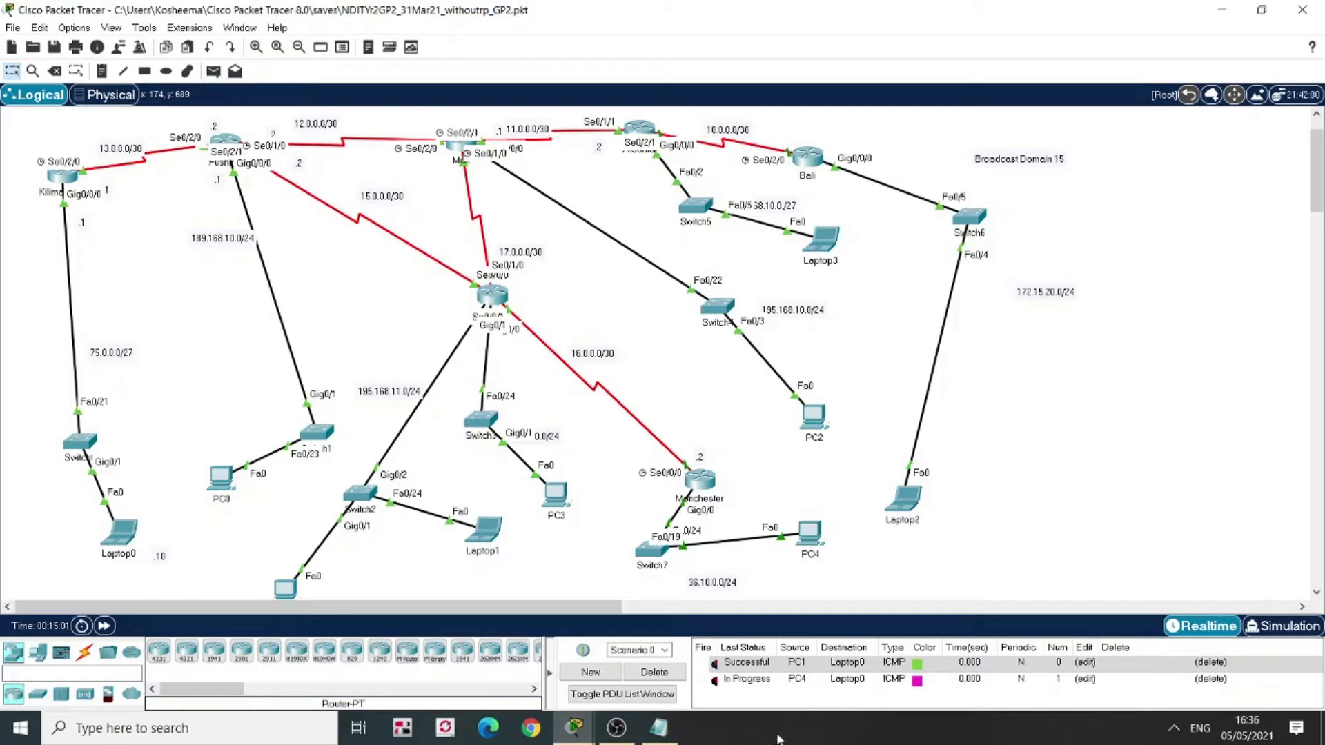
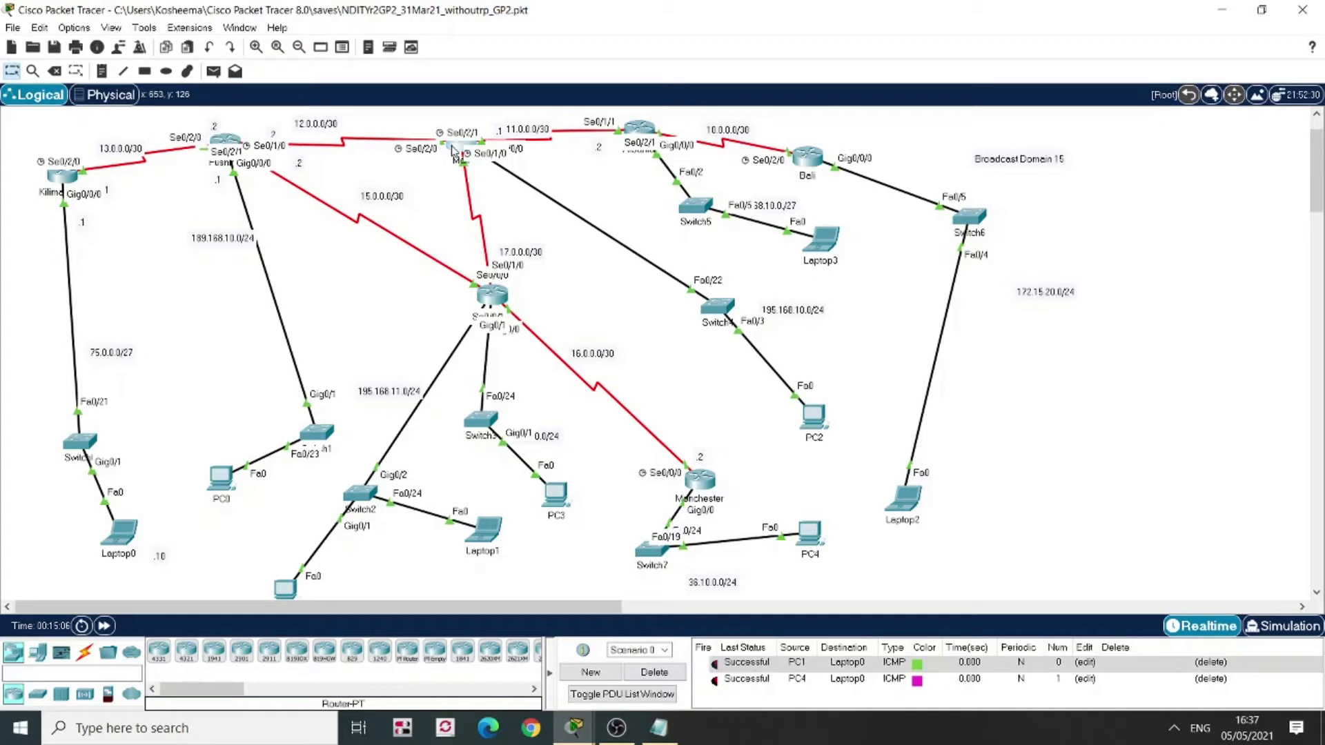
Open the Mali router's command line and enter global configuration mode through privileged mode
left_click(453, 150)
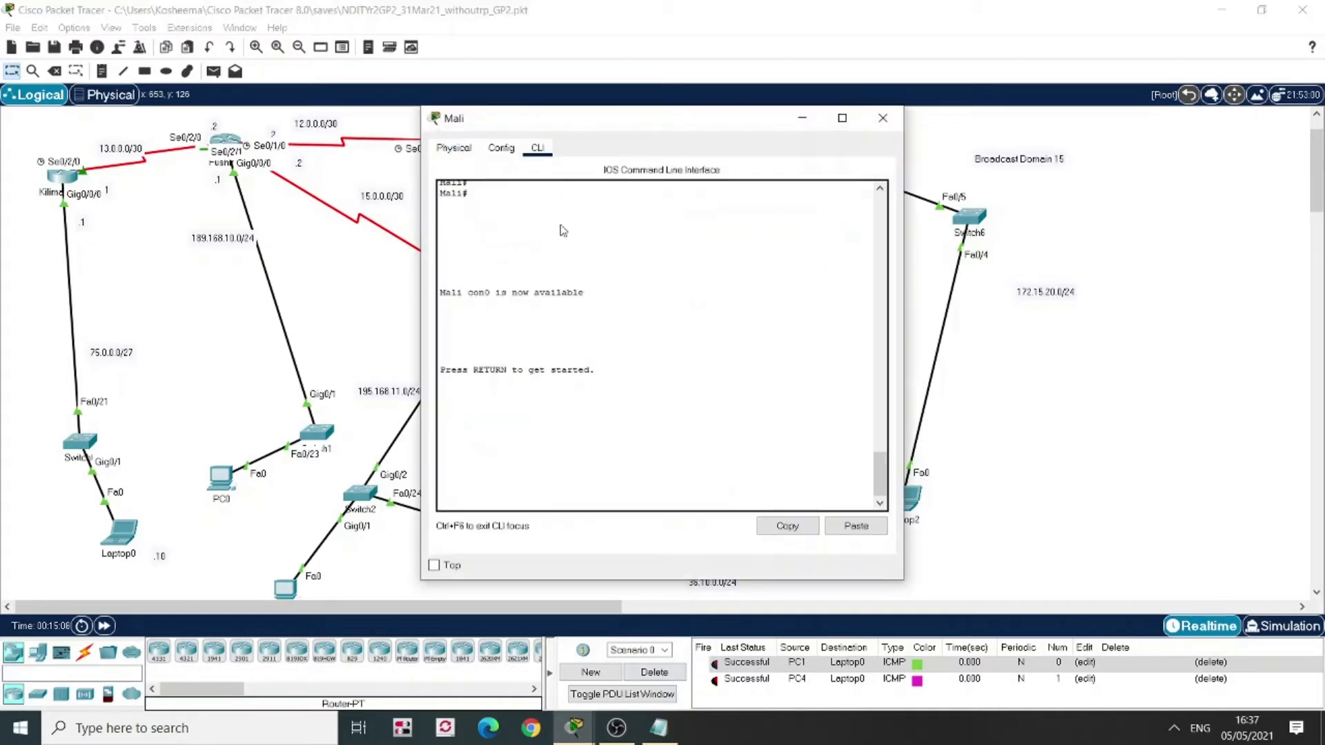
key("Return")
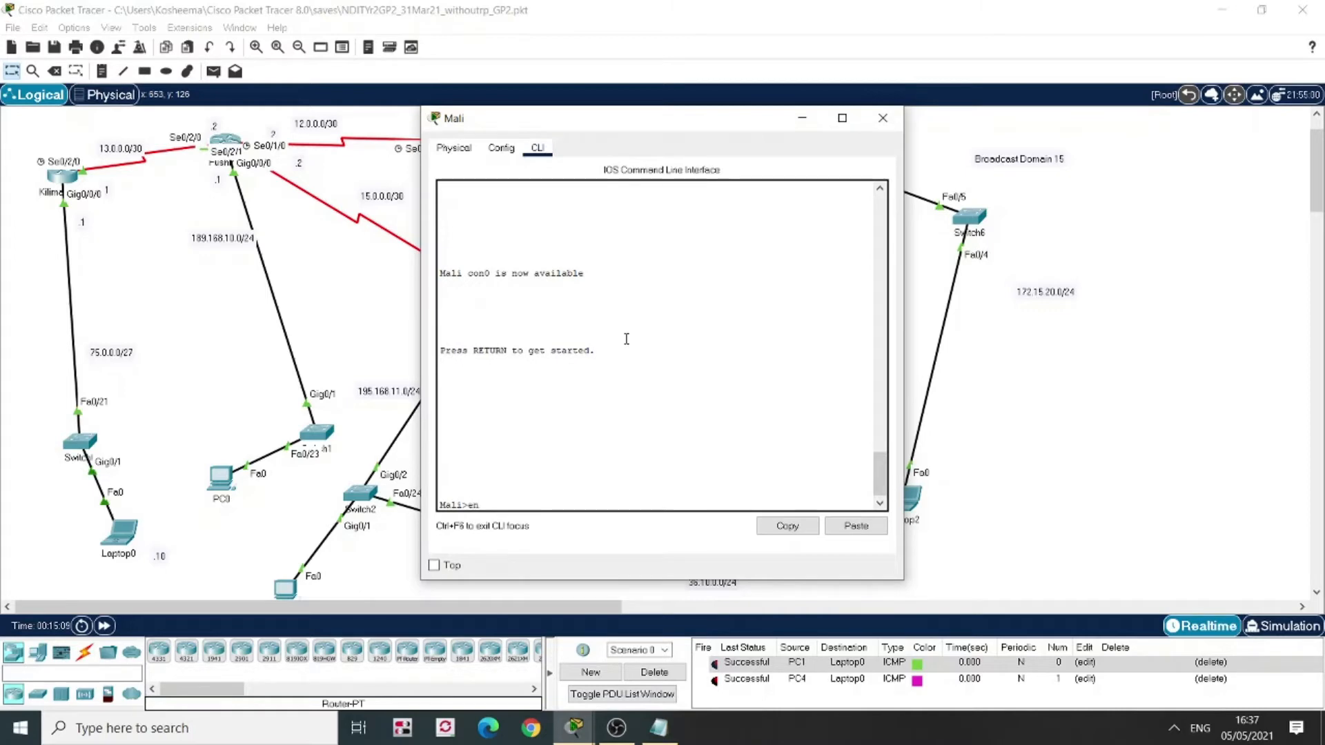
type("en")
key("Return")
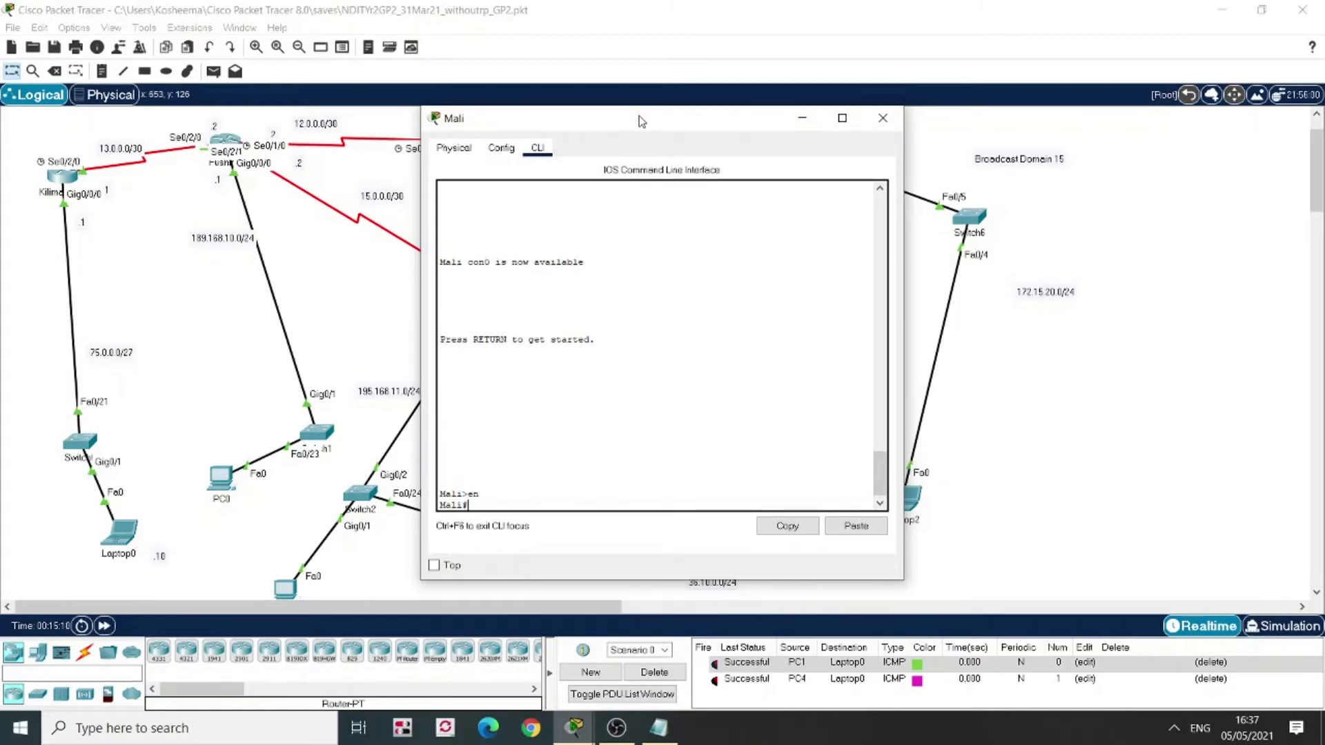
left_click_drag(641, 121, 1000, 195)
type("t")
key("Return")
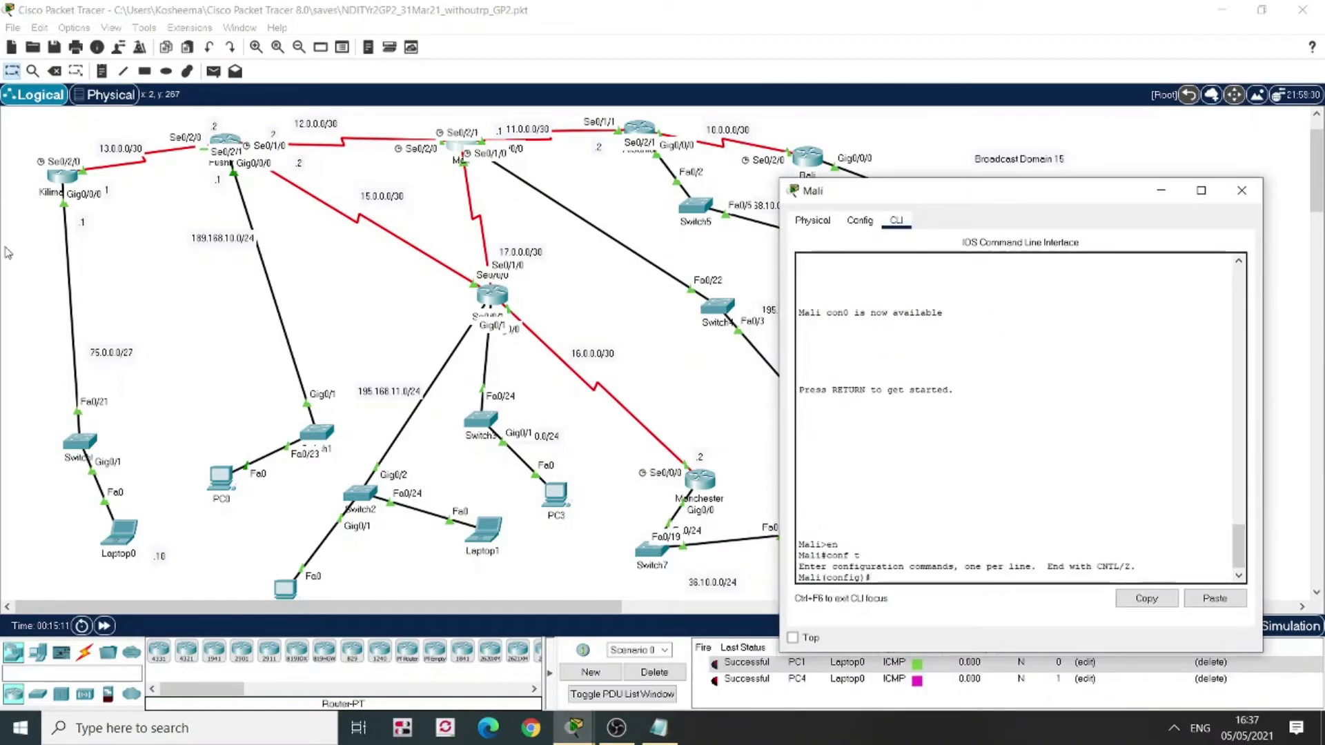
Delete the scenario to clear the PDU list and send a simple PDU from the Mali router to Laptop0
left_click(8, 253)
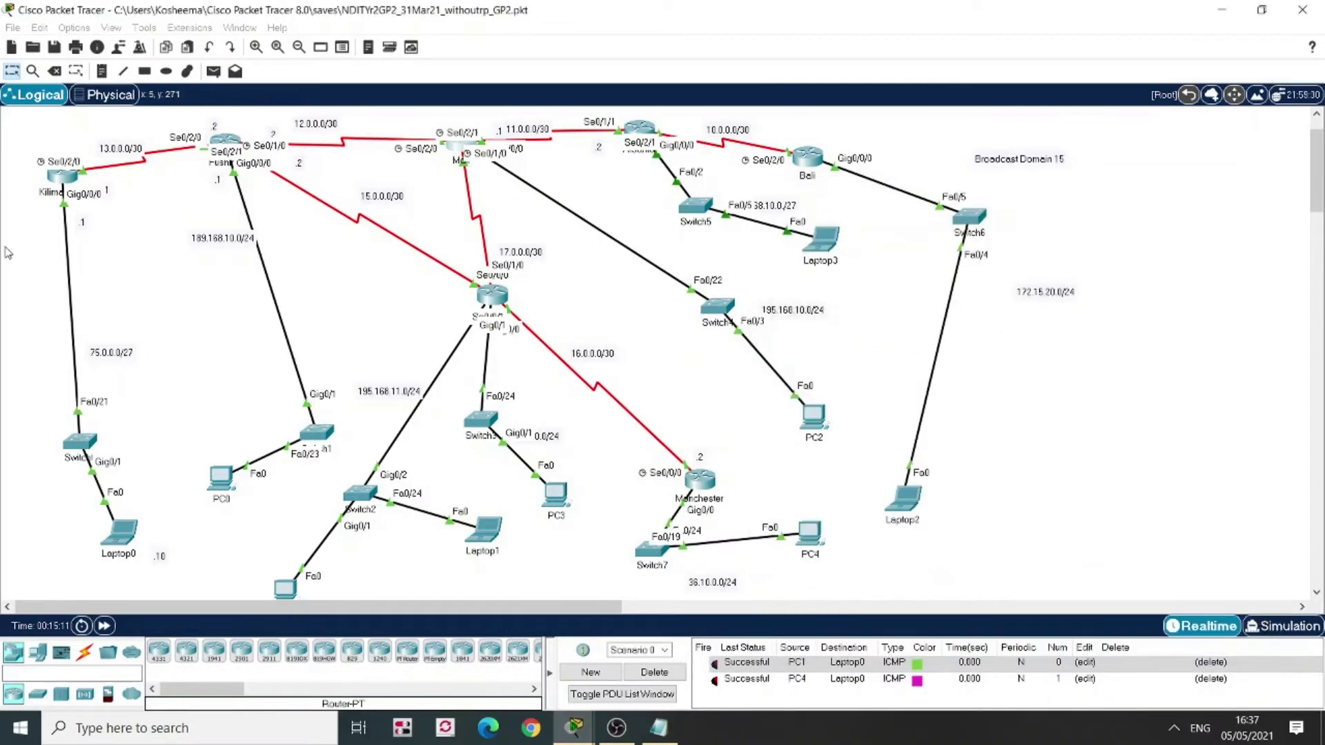
left_click(654, 673)
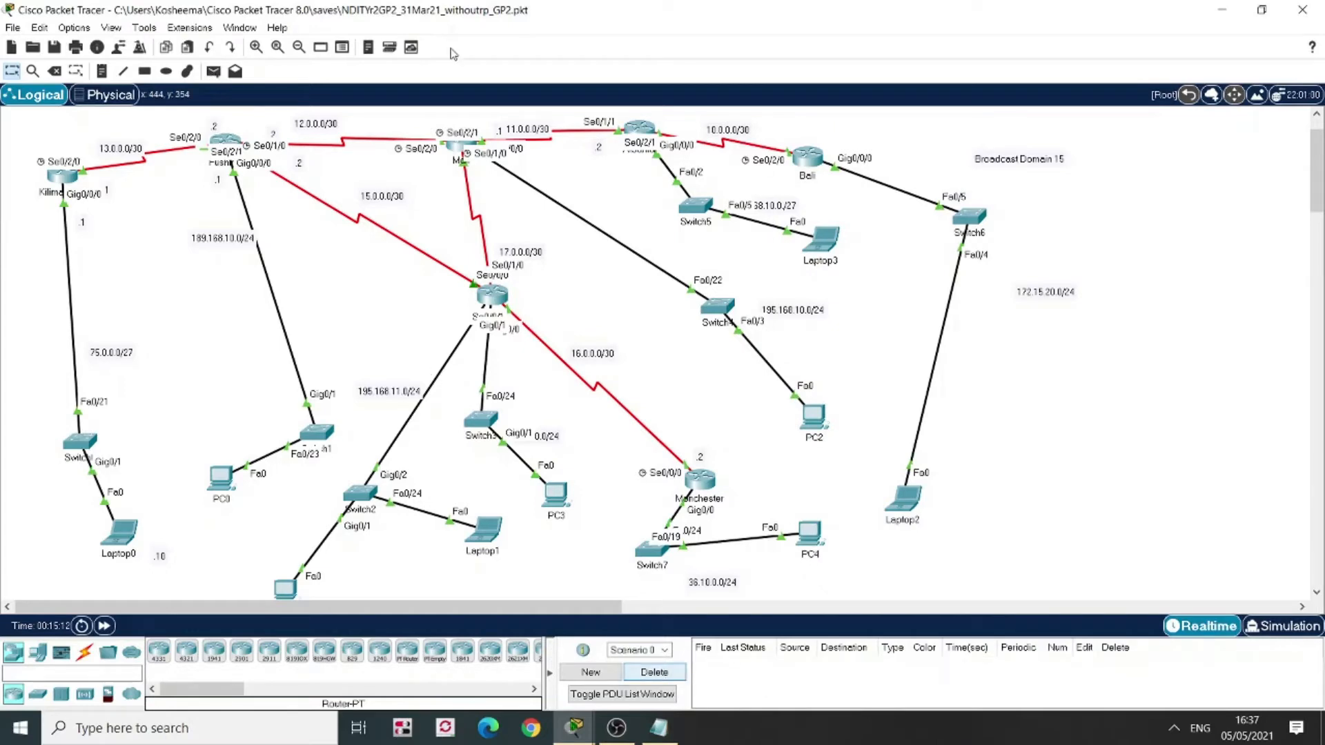
left_click(213, 71)
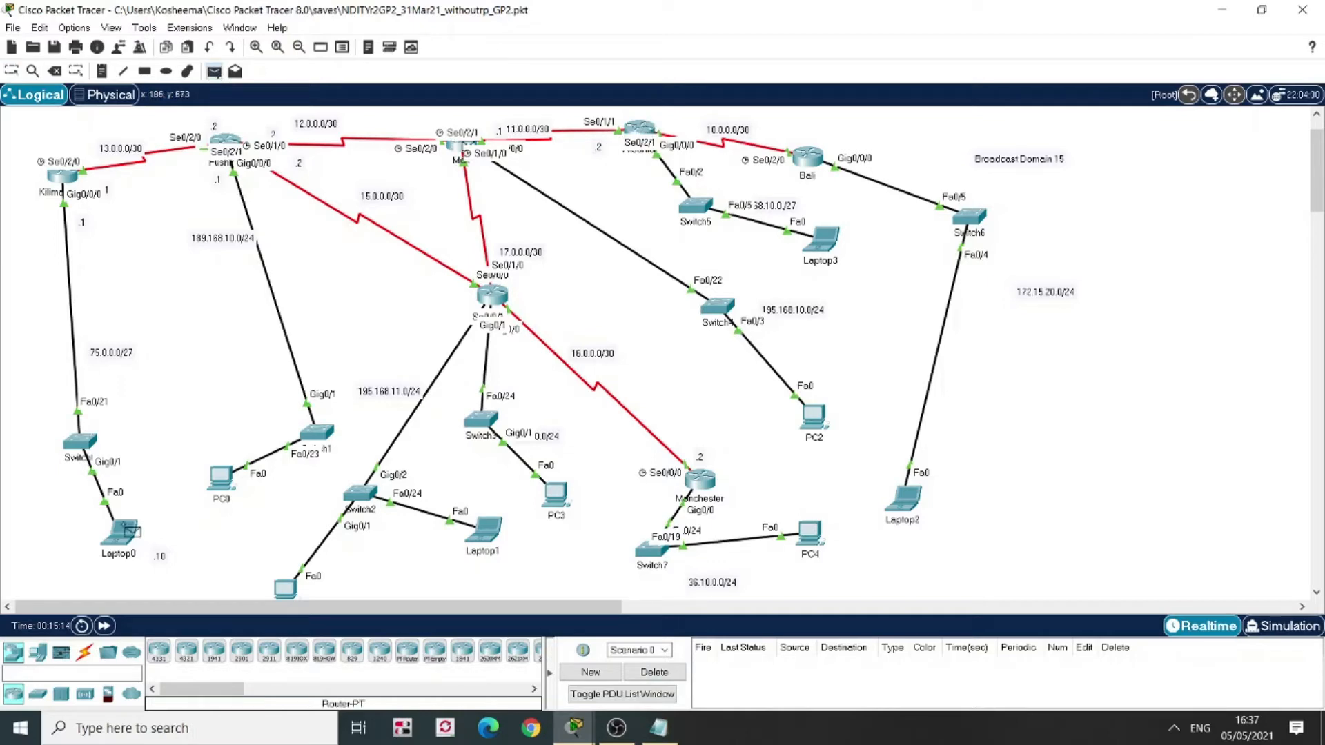
left_click(126, 533)
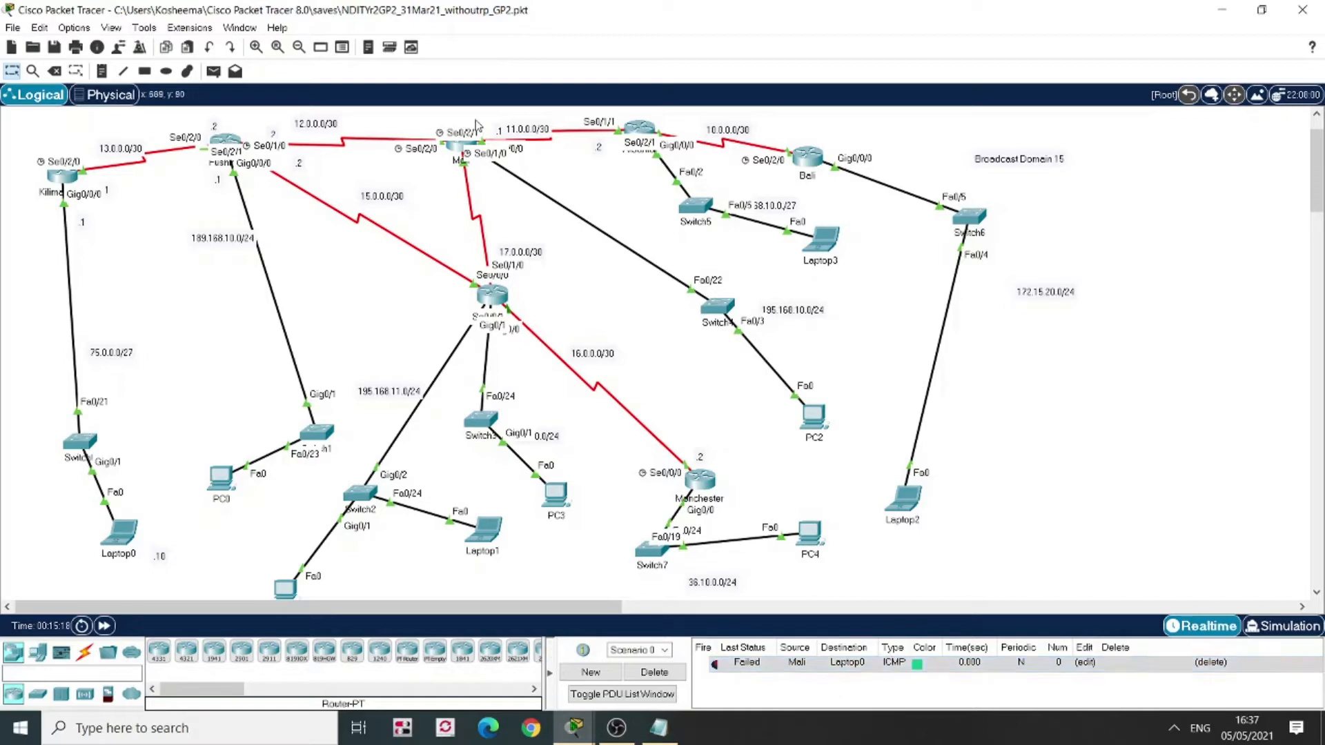
Start OSPF process 10 on the Mali router and advertise network 12.0.0.0 with wildcard 0.0.0.3 in area 0
left_click(457, 153)
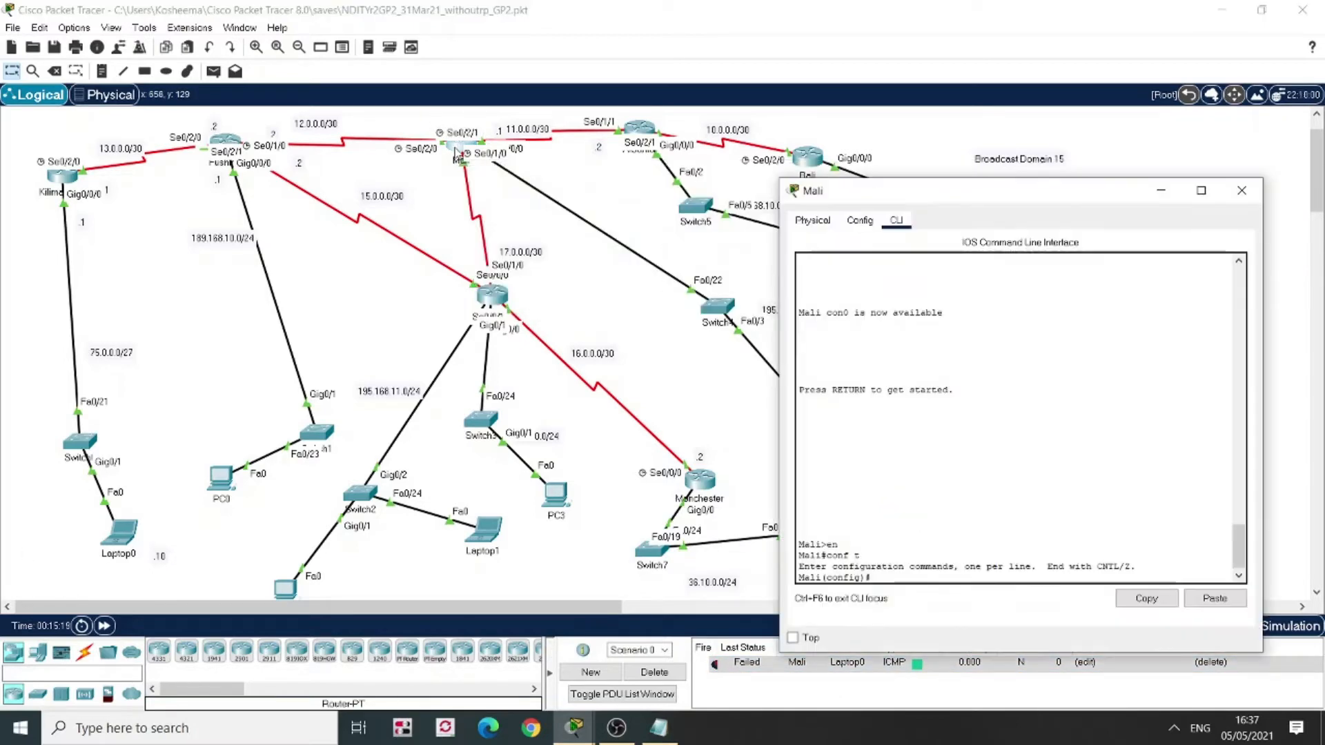
type("o")
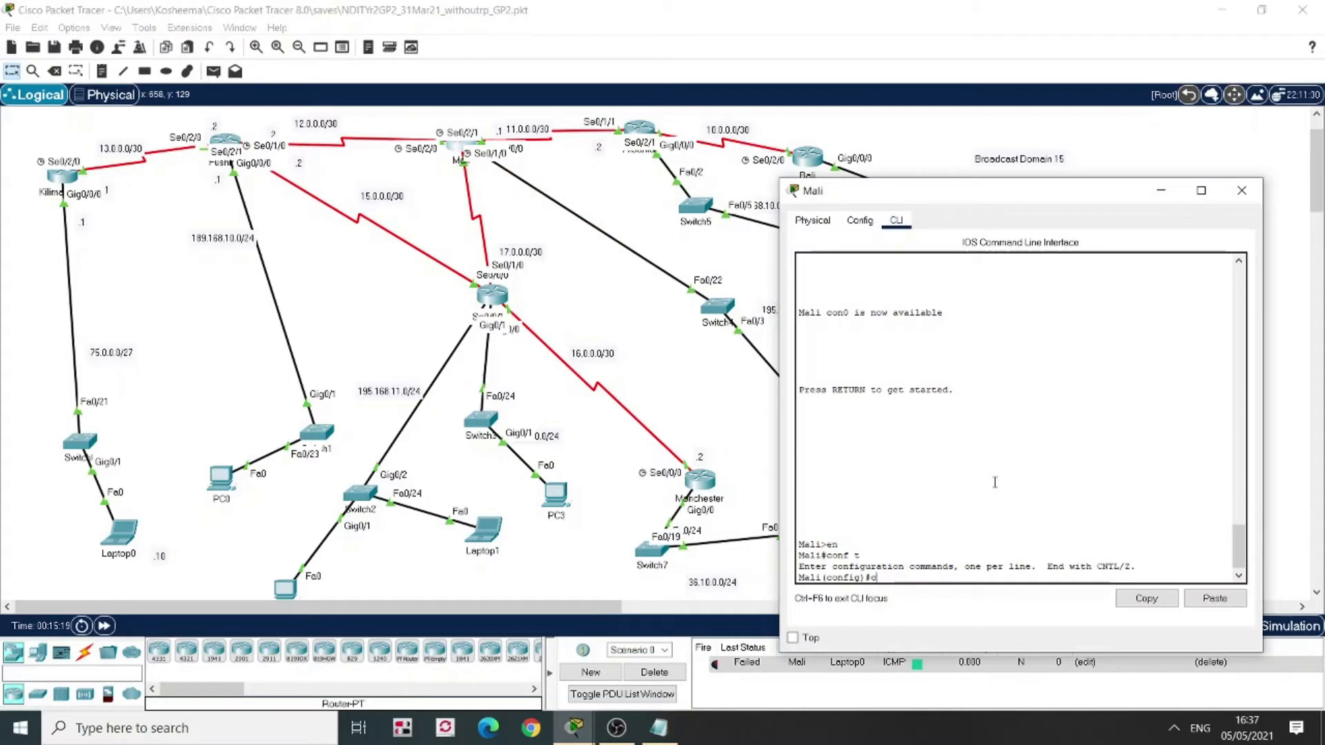
key("BackSpace")
type("router ospf 10")
key("Return")
type("network")
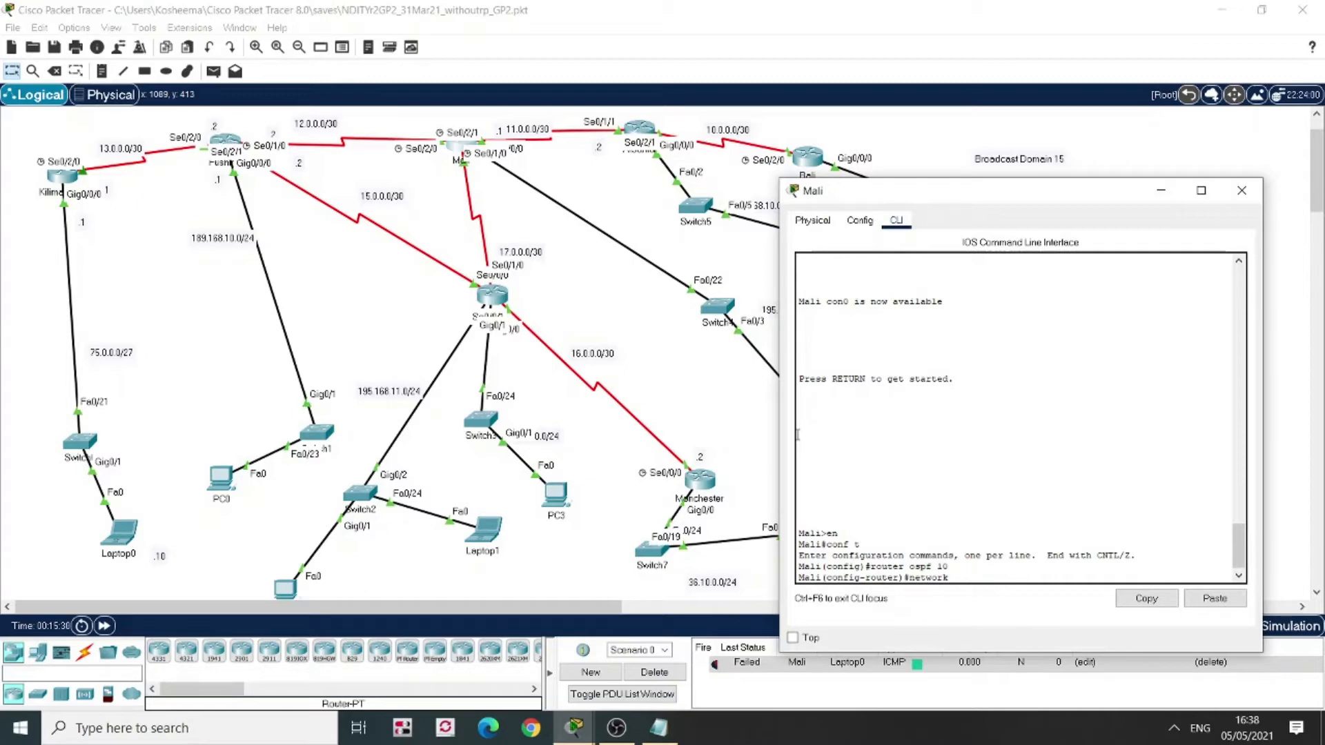
type("12.0.0.0")
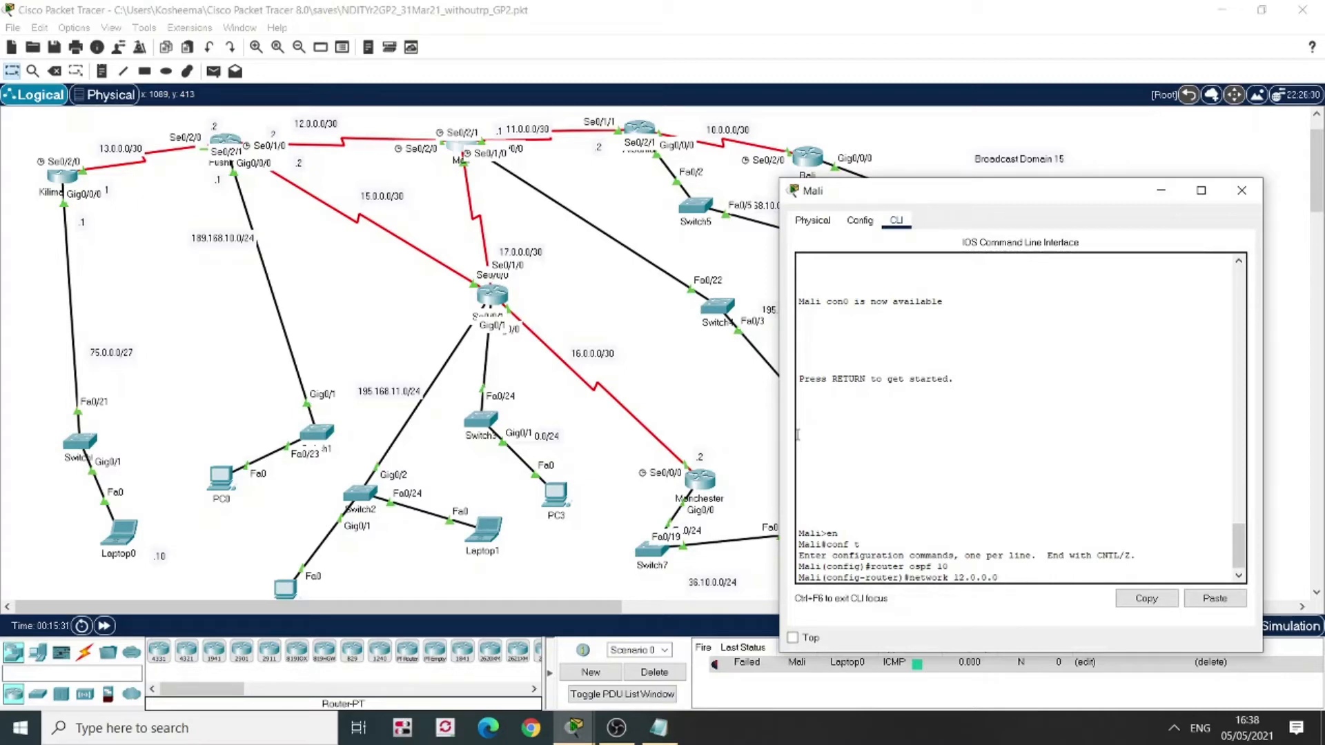
type(" 0.0.0.3 area 0")
key("Return")
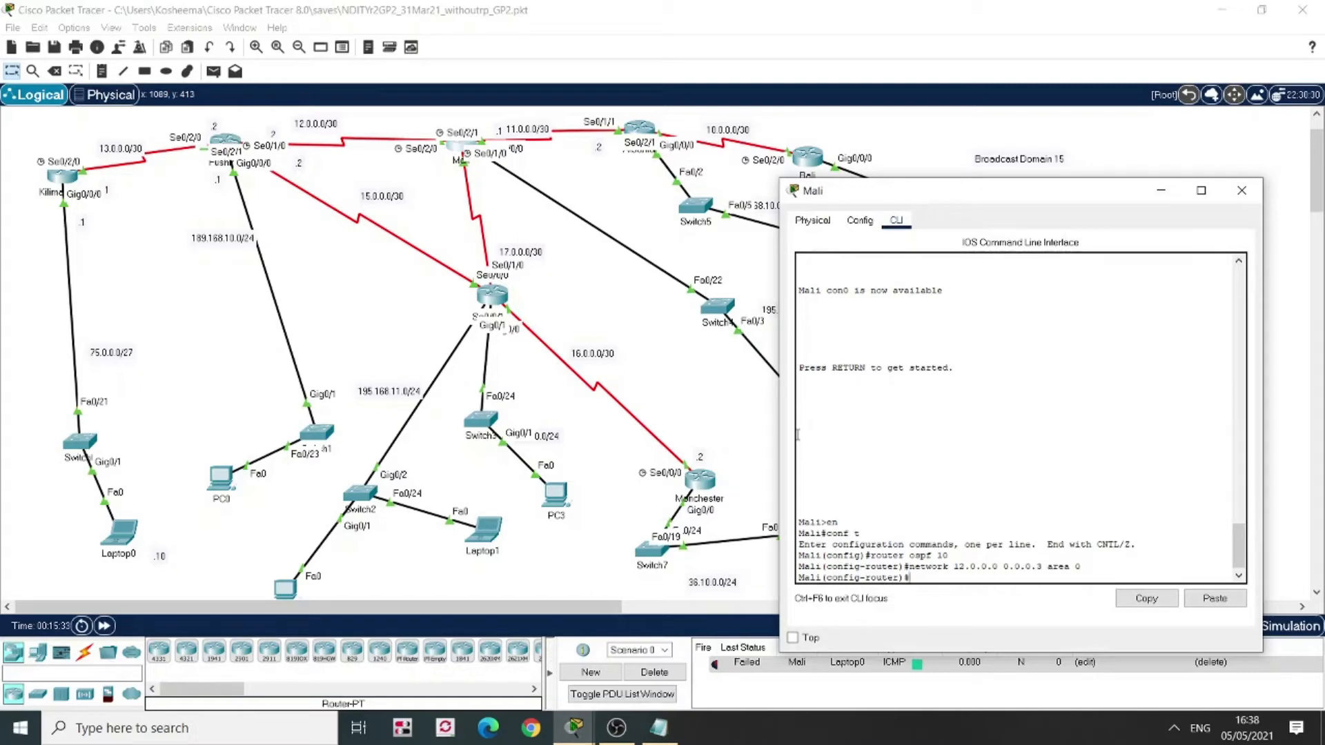
Advertise network 11.0.0.0 with wildcard 0.0.0.3 in area 0 on the Mali router, reusing the previous network command
key("Up")
key("Left")
key("Left")
key("Left")
key("Left")
key("Left")
key("Left")
key("Left")
key("Left")
key("Left")
key("Left")
key("Left")
key("Left")
key("Left")
key("Left")
key("Left")
key("Left")
key("BackSpace")
type("1")
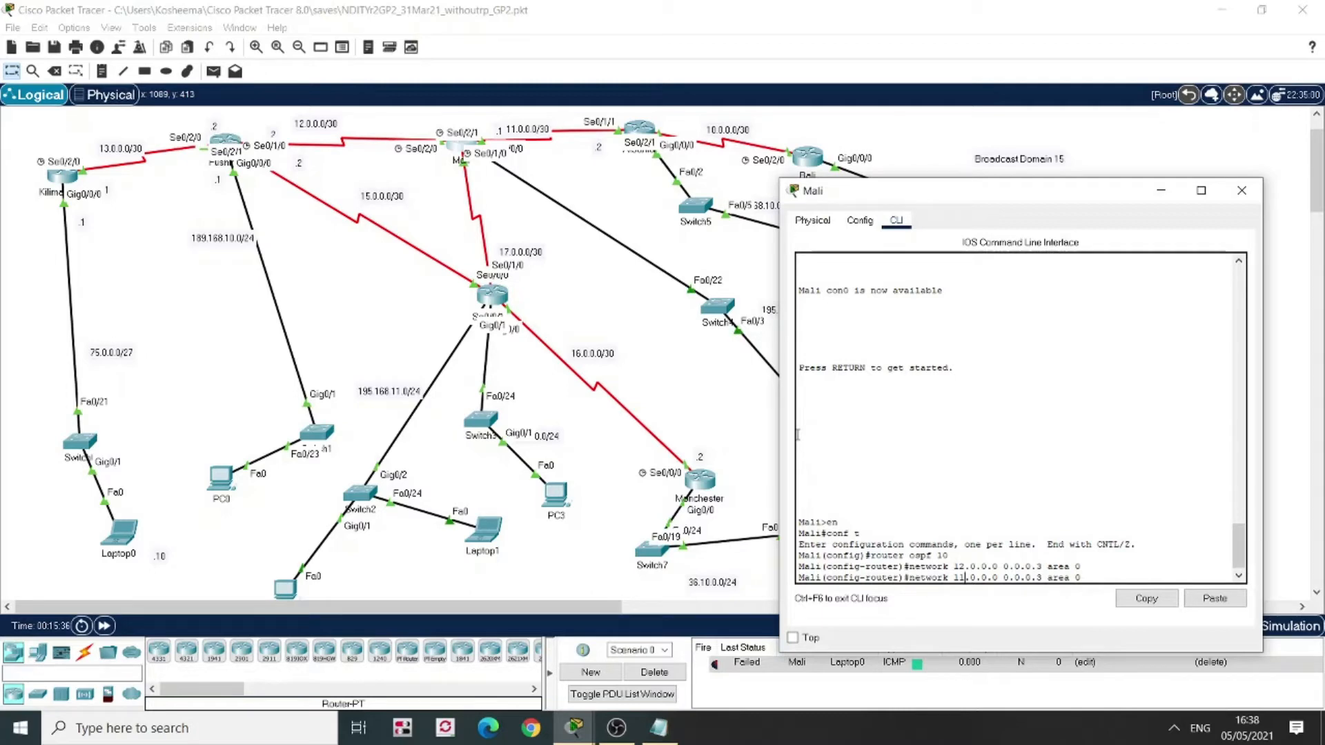
key("Return")
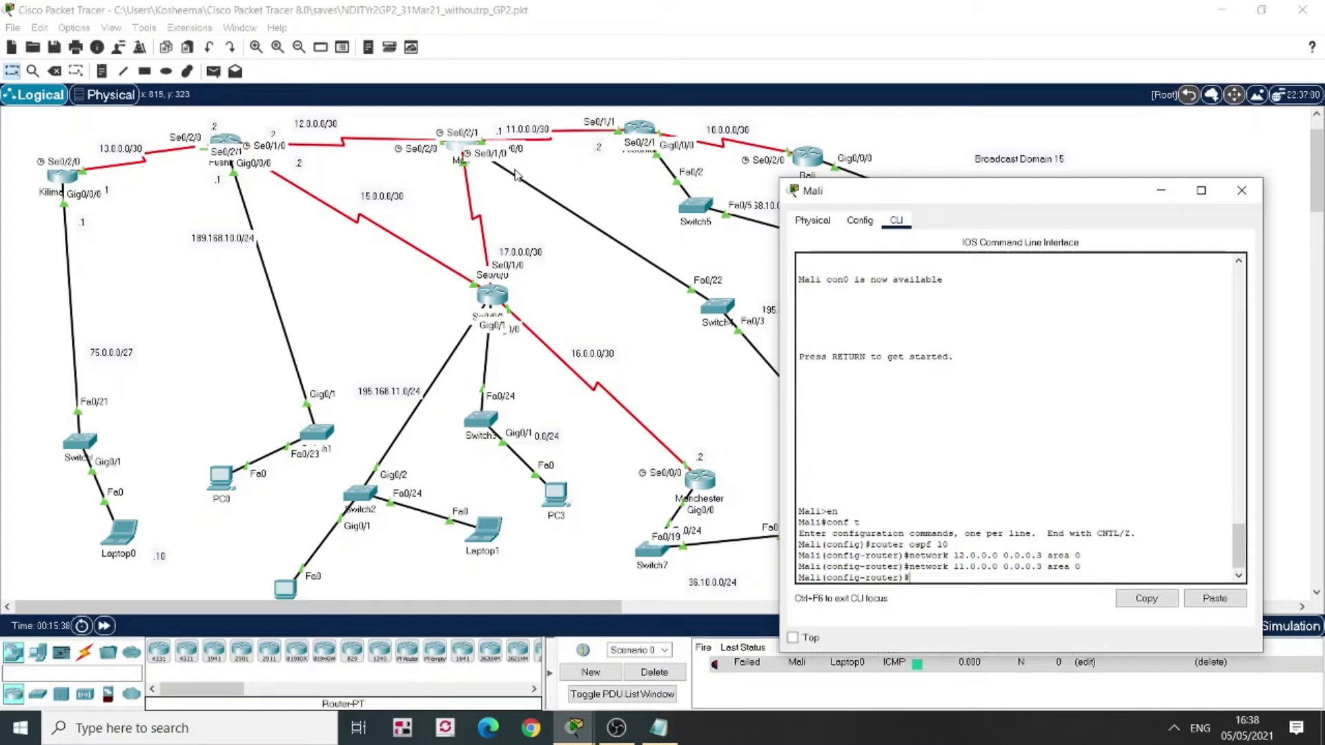
Advertise network 17.0.0.0 with wildcard 0.0.0.3 in area 0 on the Mali router
key("Up")
key("Left")
key("Left")
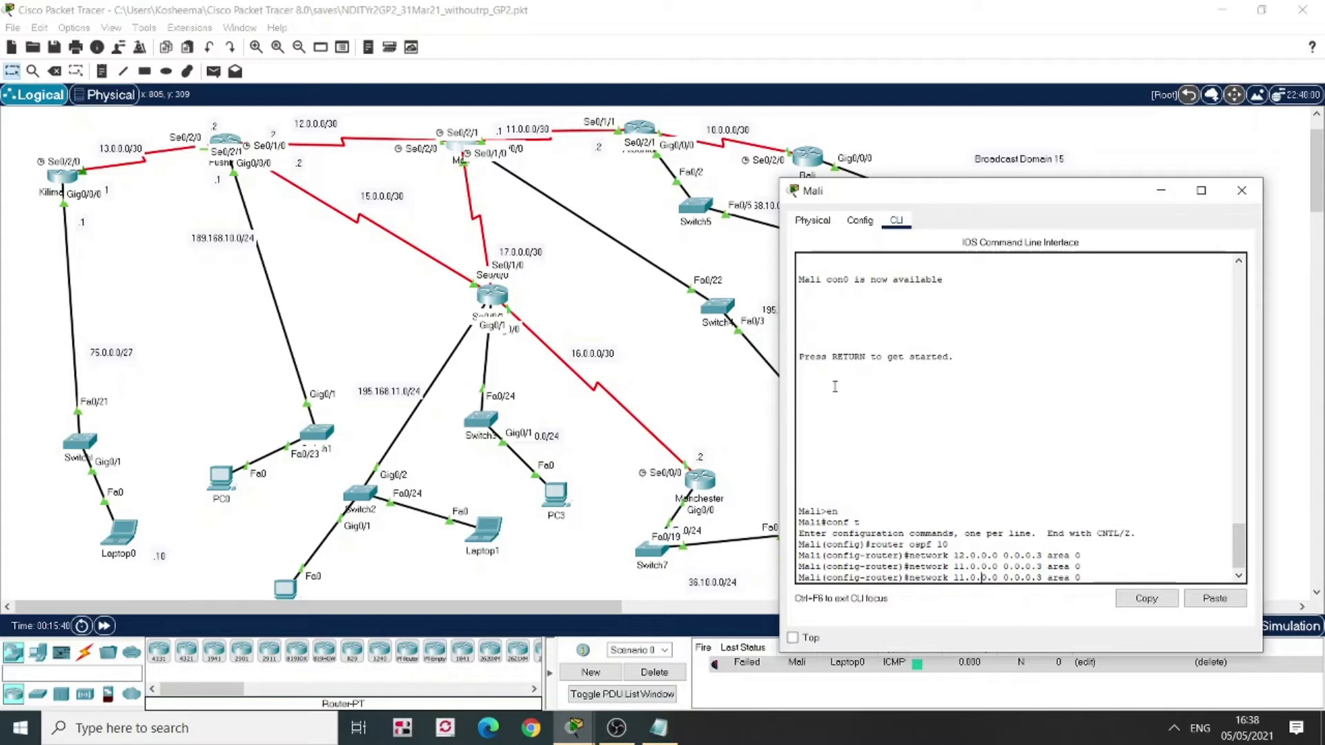
key("BackSpace")
type("7")
key("Return")
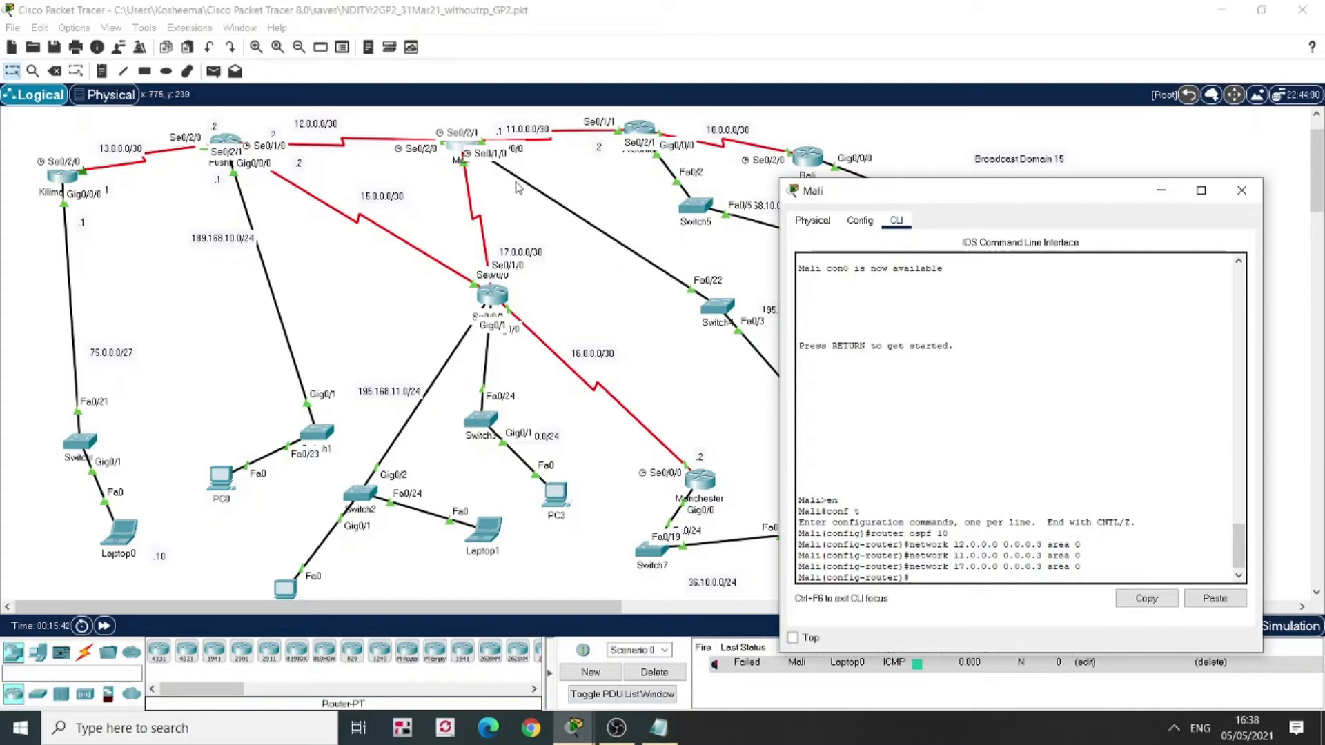
Advertise Mali's LAN network 195.168.10.0 with wildcard 0.0.0.255 in OSPF area 0
left_click_drag(936, 202, 1056, 158)
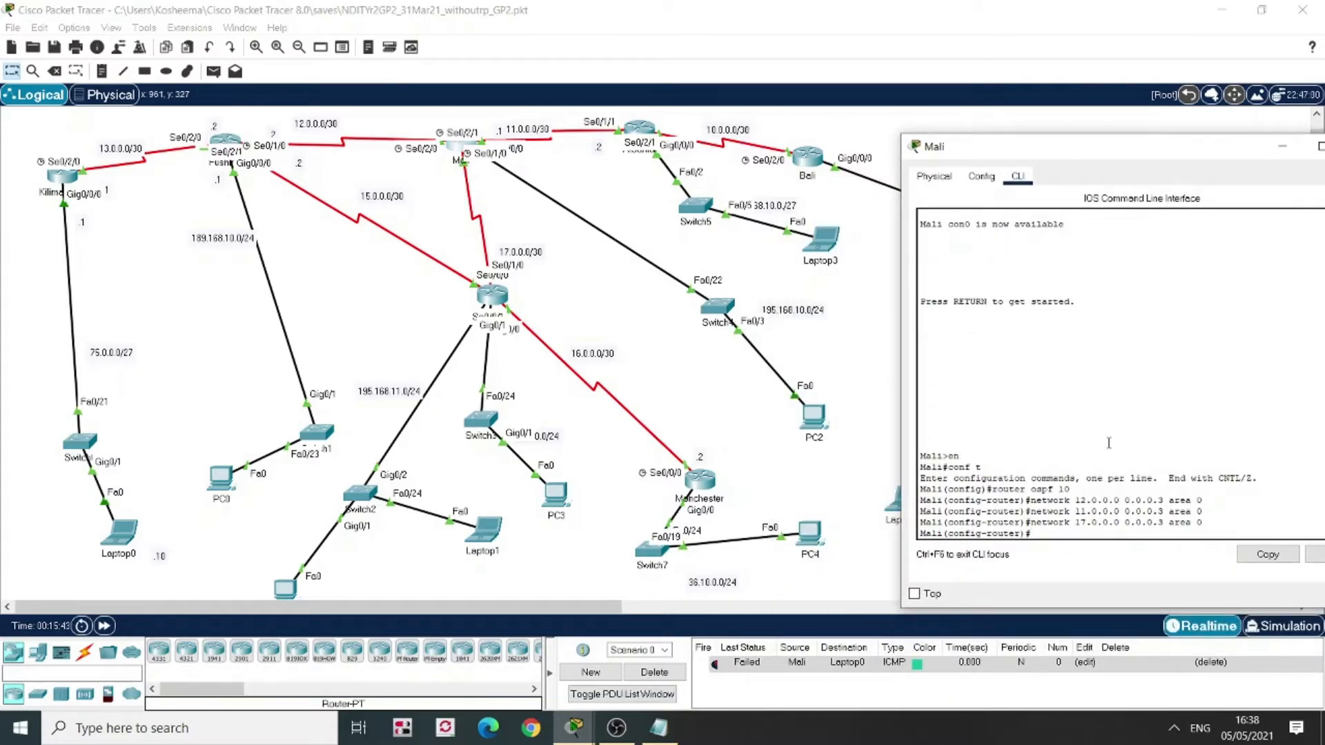
key("Up")
key("BackSpace")
key("BackSpace")
key("BackSpace")
key("BackSpace")
key("BackSpace")
key("BackSpace")
key("BackSpace")
key("BackSpace")
key("BackSpace")
key("BackSpace")
key("BackSpace")
type("96")
type(".1")
type(".1")
type("68.10.0 ")
type("0.0.0.")
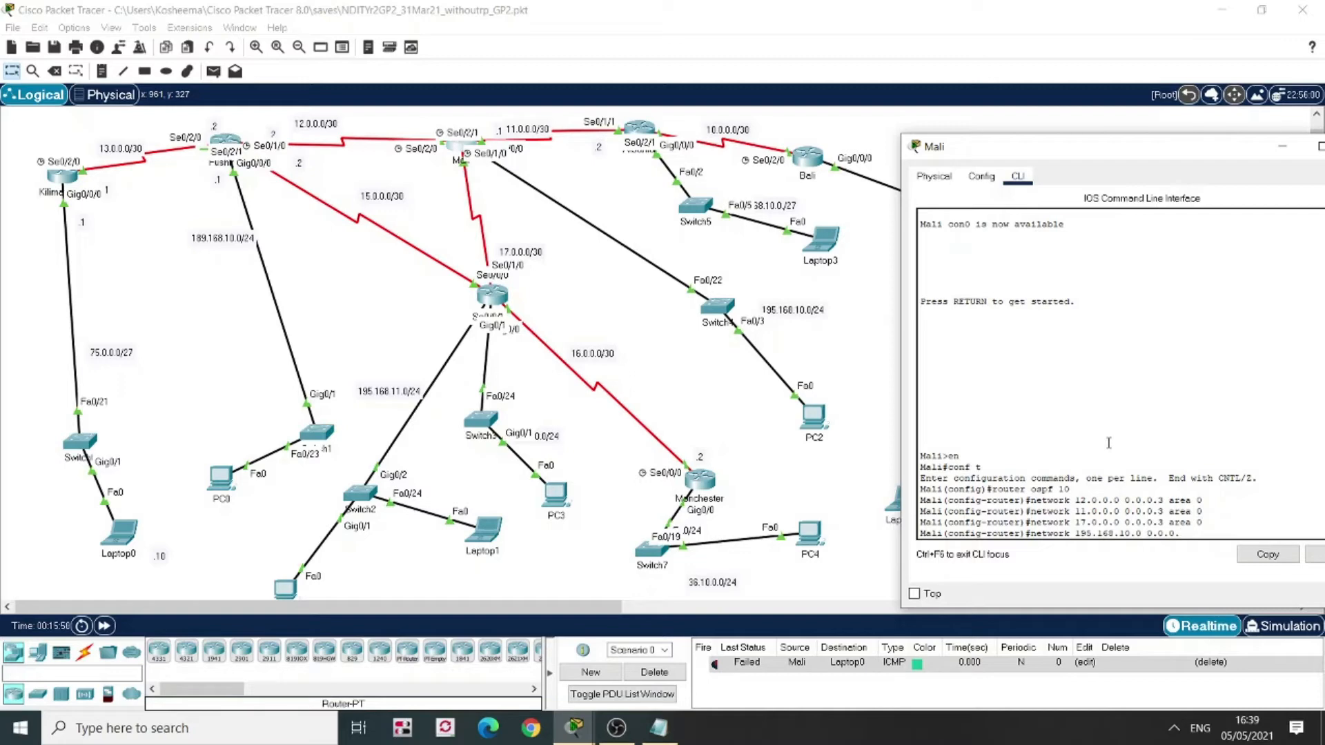
type("255 area 0")
key("Return")
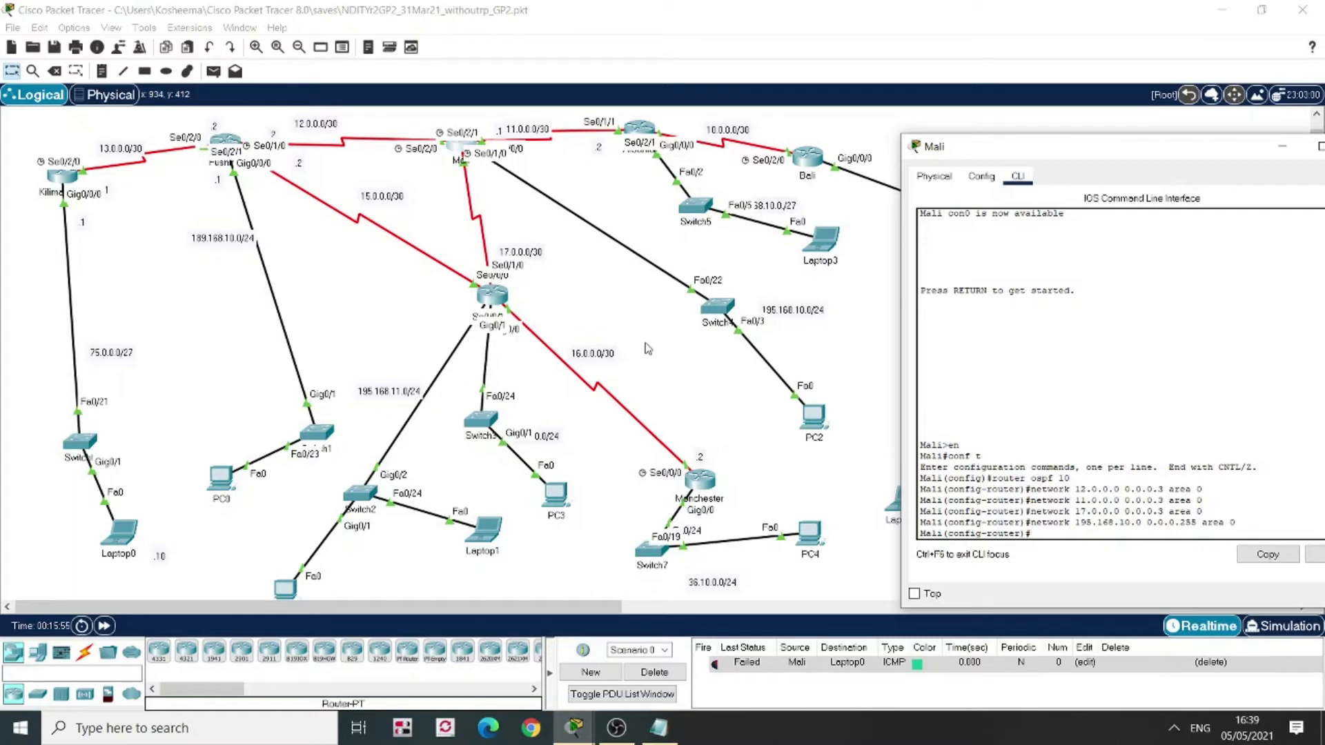
Set interface G0/0/0 as passive in the Mali router's OSPF process
type("passive-interface G")
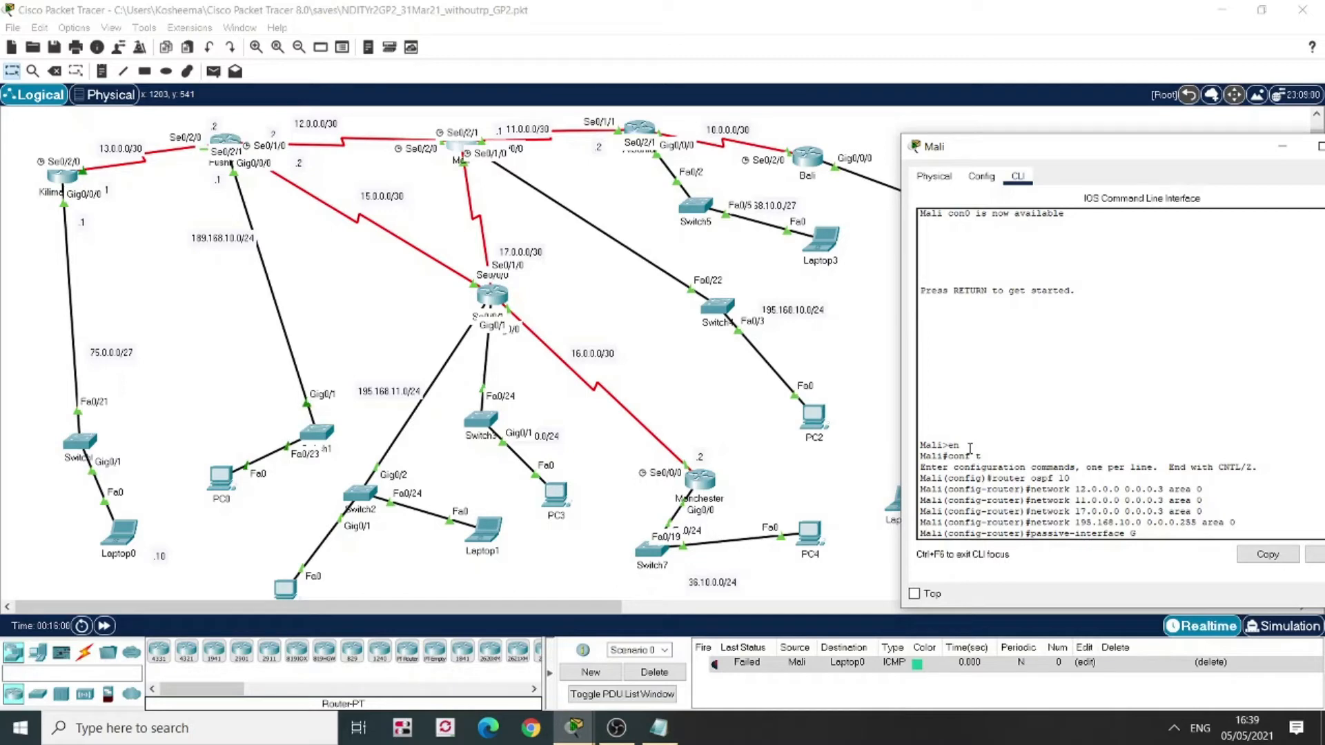
type("0/0/0")
key("Return")
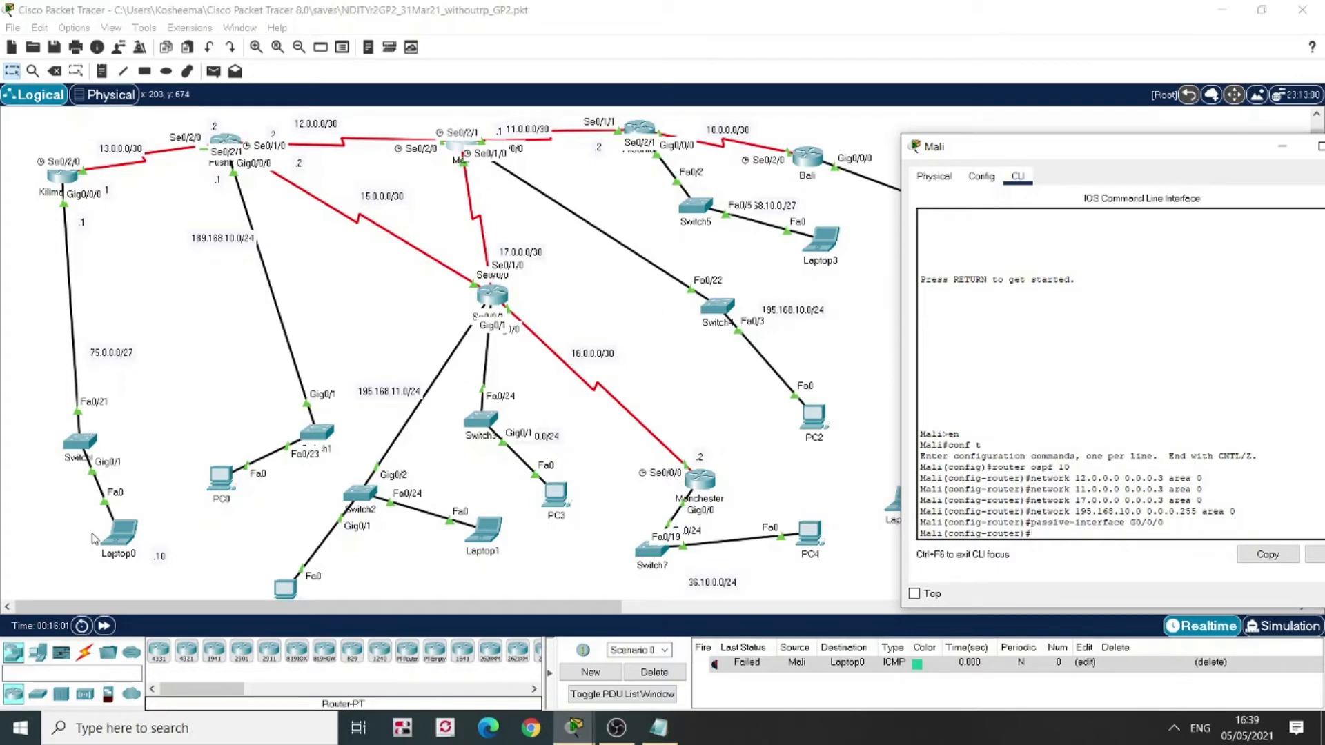
Send another simple PDU from PC4 to Laptop0 and delete the scenario to clear the PDU list
left_click(214, 72)
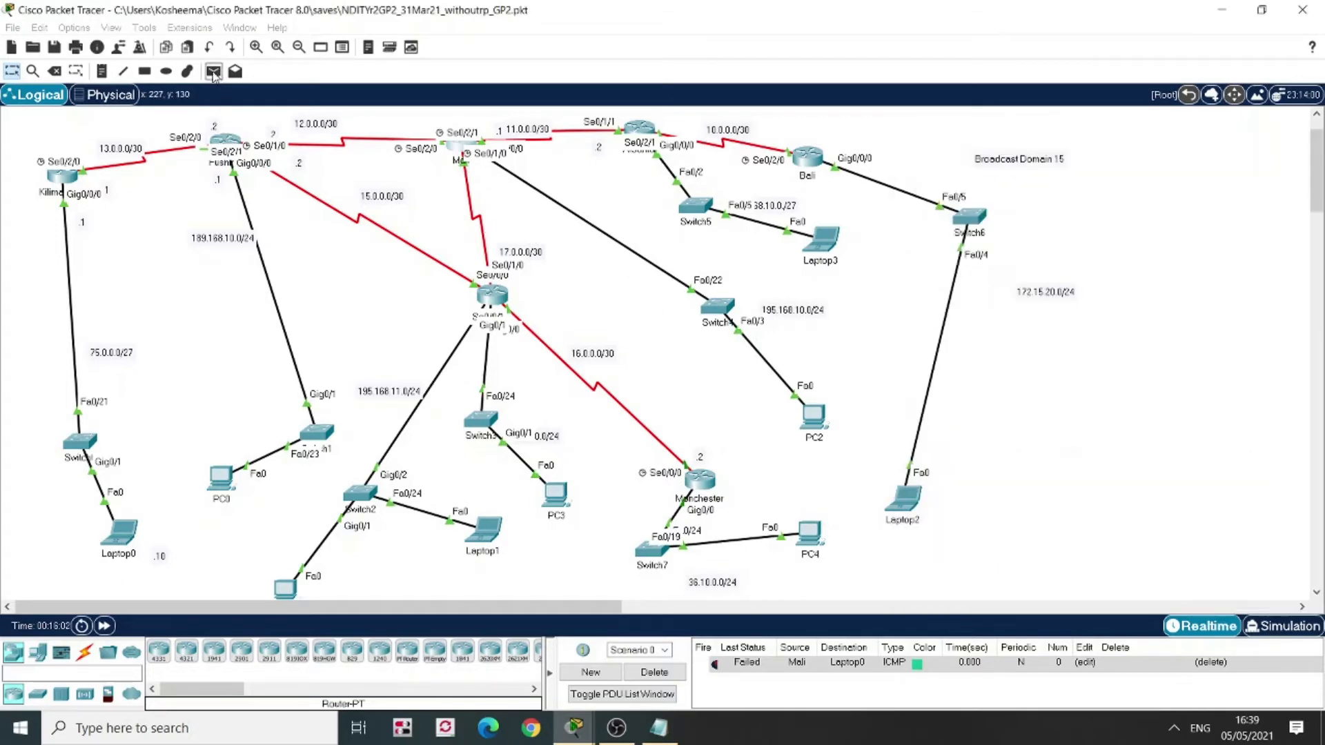
left_click(811, 537)
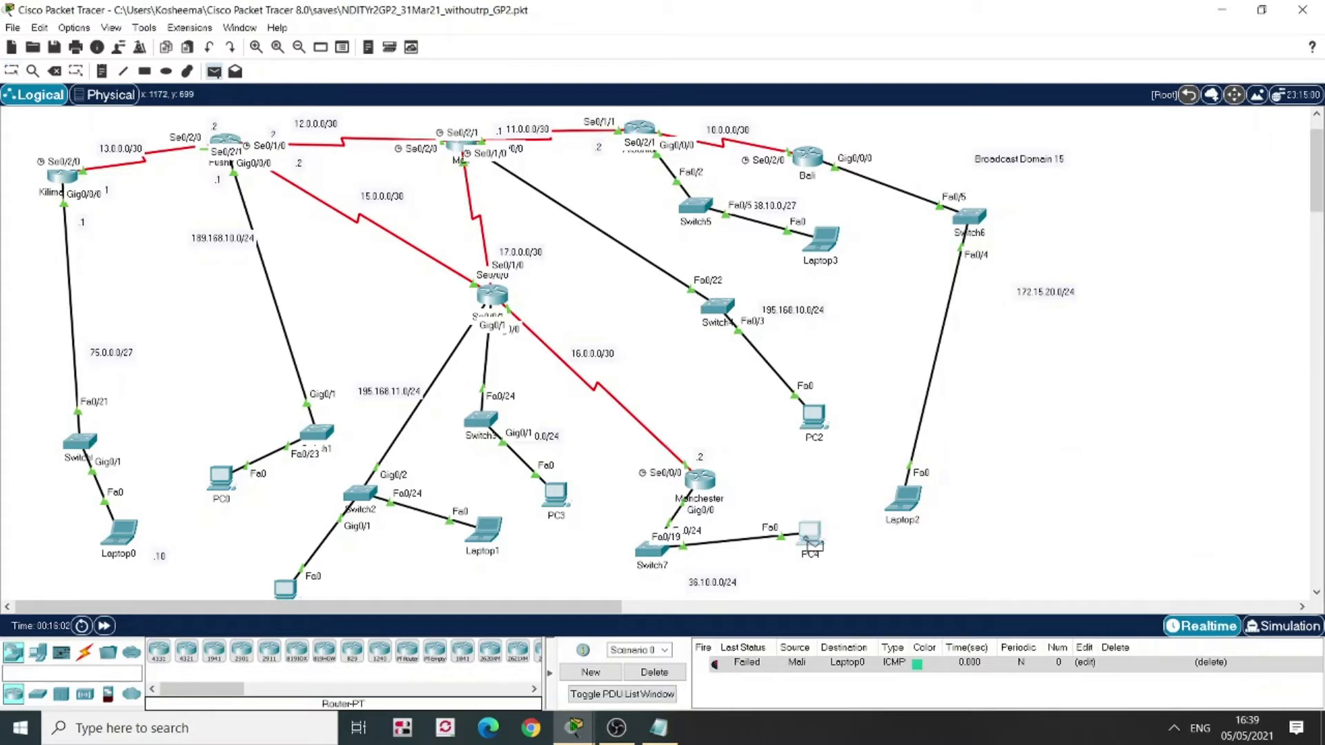
left_click(130, 536)
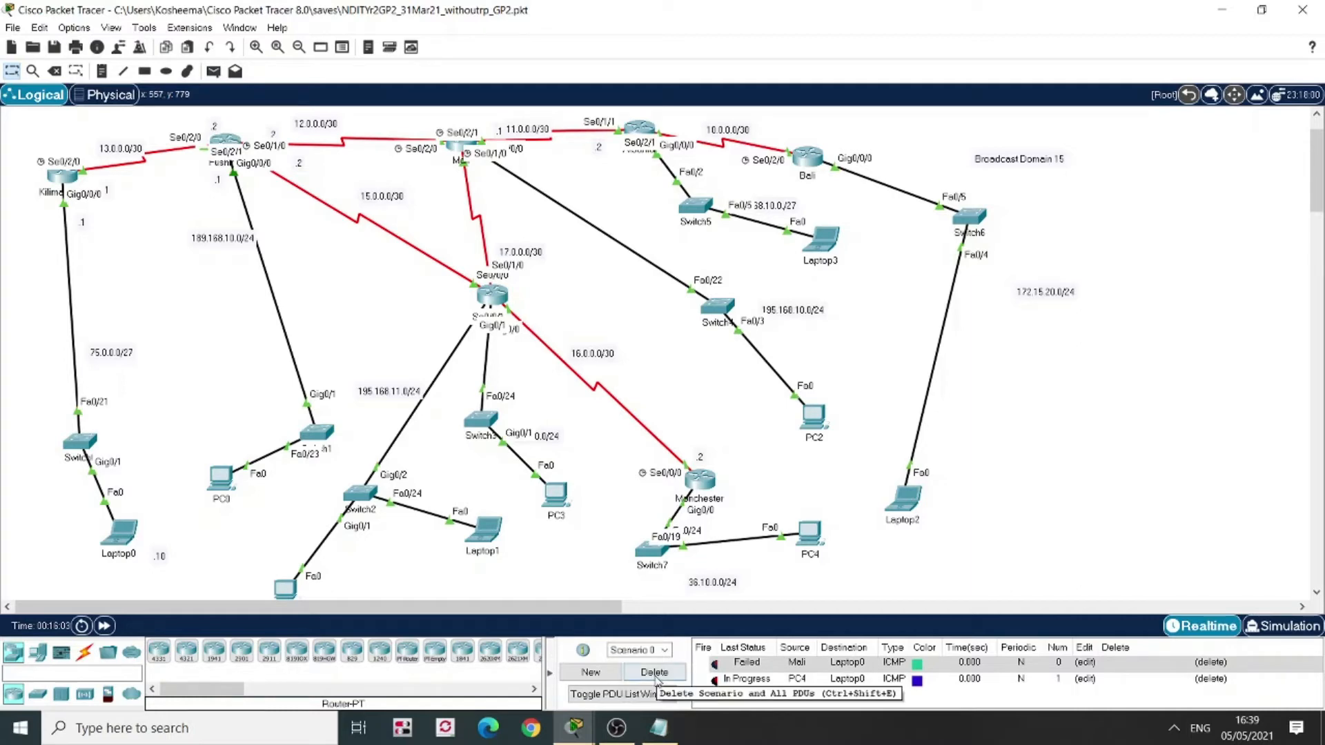
left_click(654, 673)
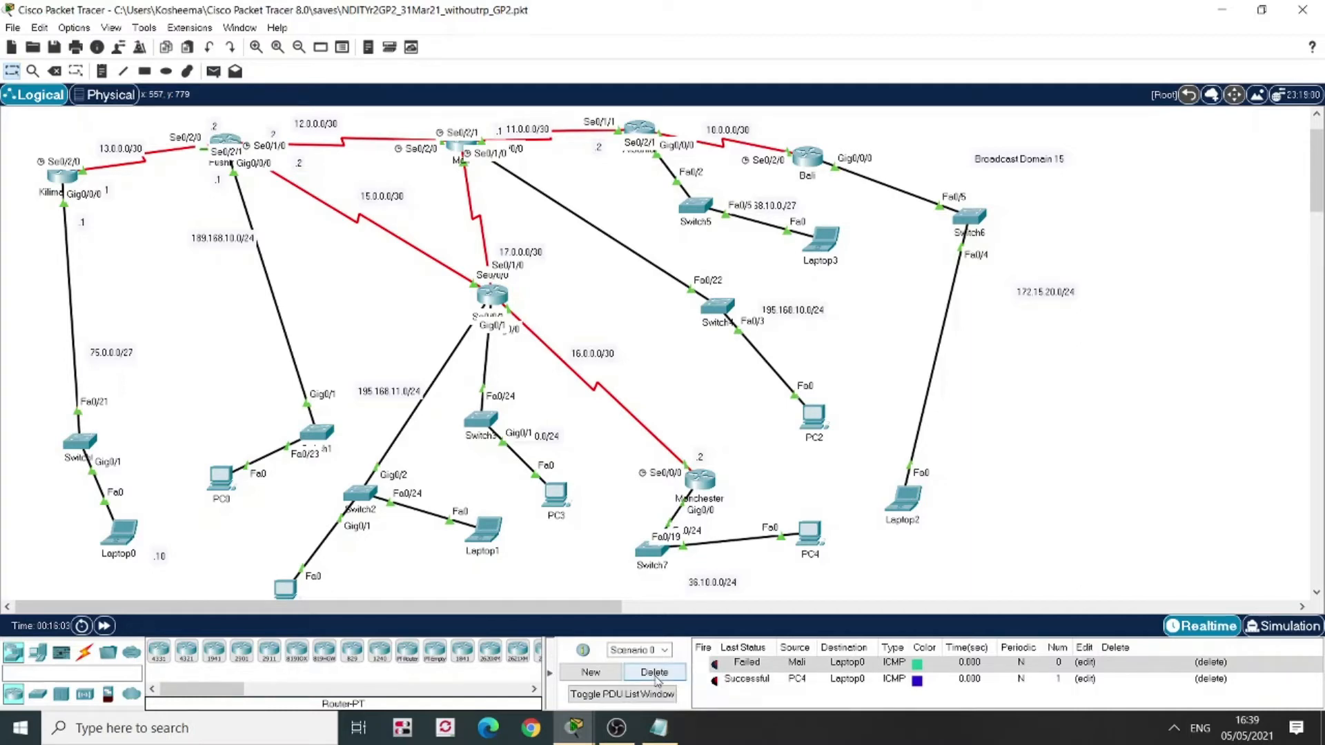
Send a simple PDU from PC2 to Laptop0 to test connectivity from Mali's LAN
left_click(214, 70)
left_click(815, 415)
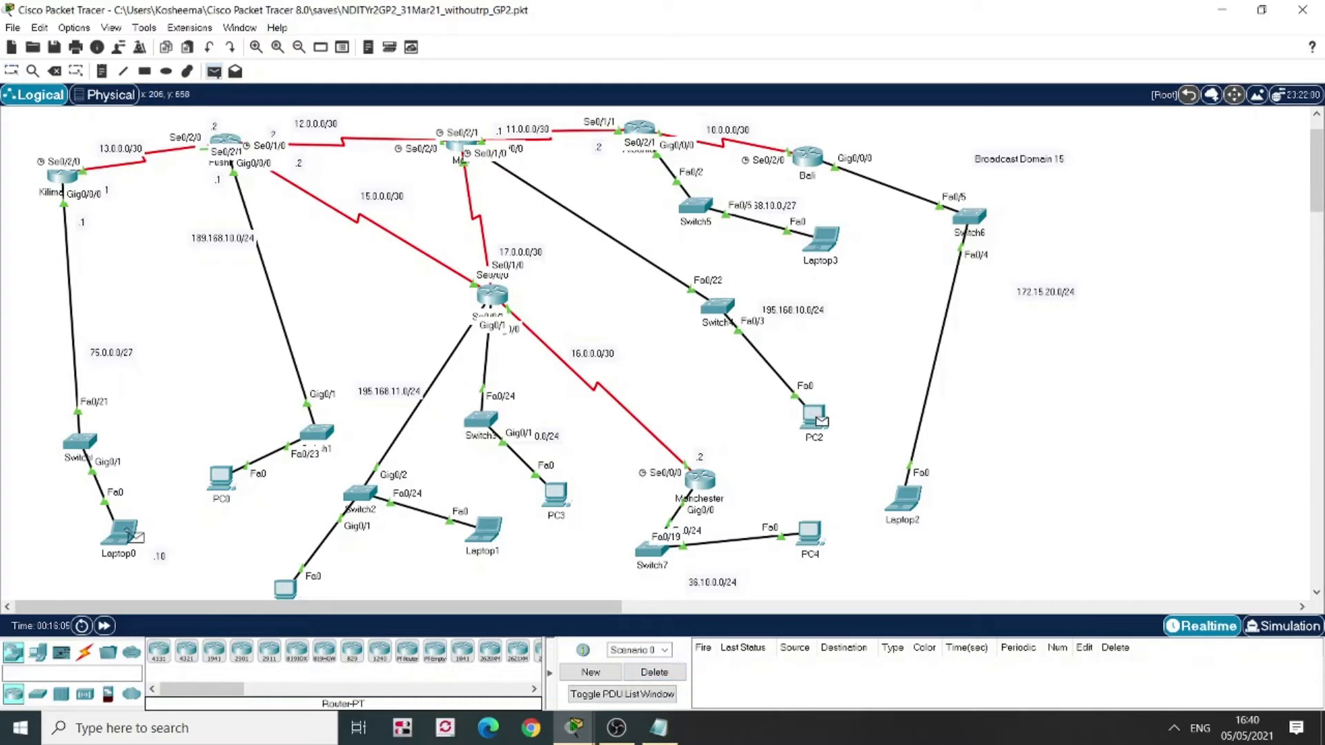
left_click(128, 533)
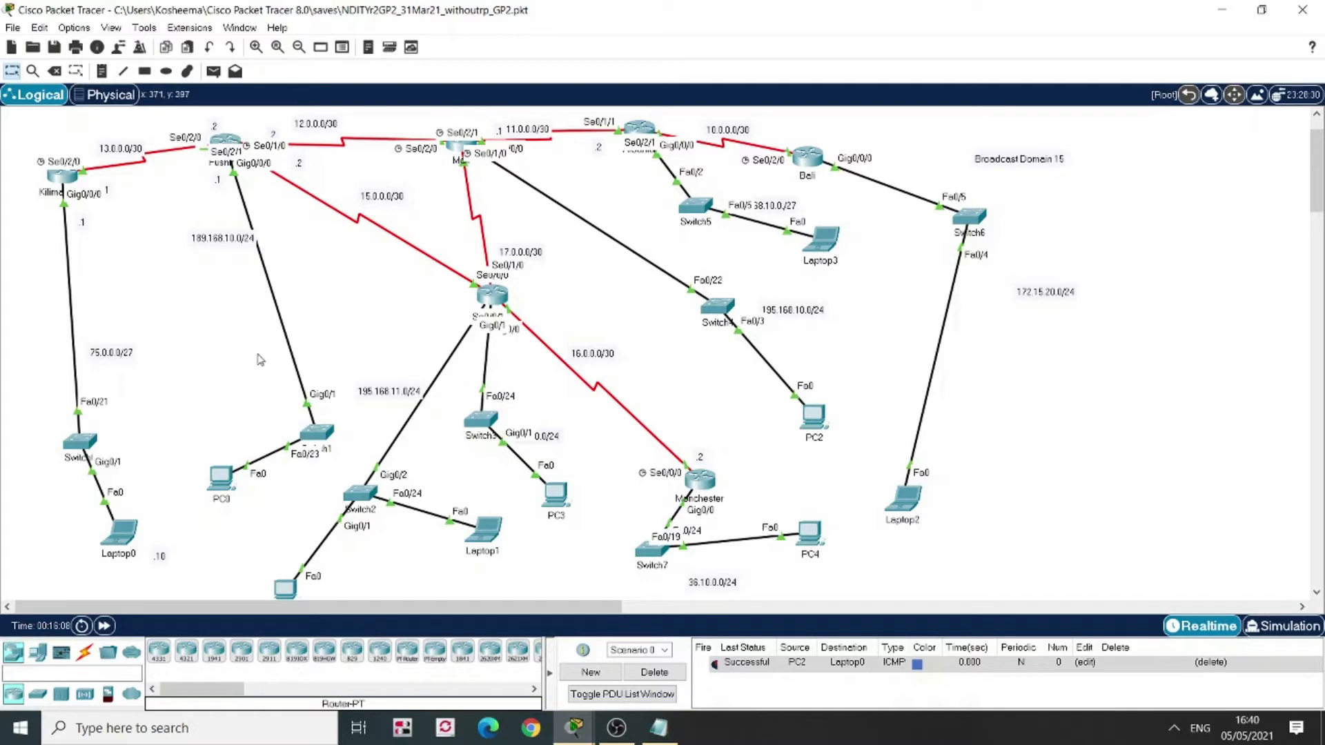
Display the IP routing table on the Kilimanjaro router
left_click(457, 153)
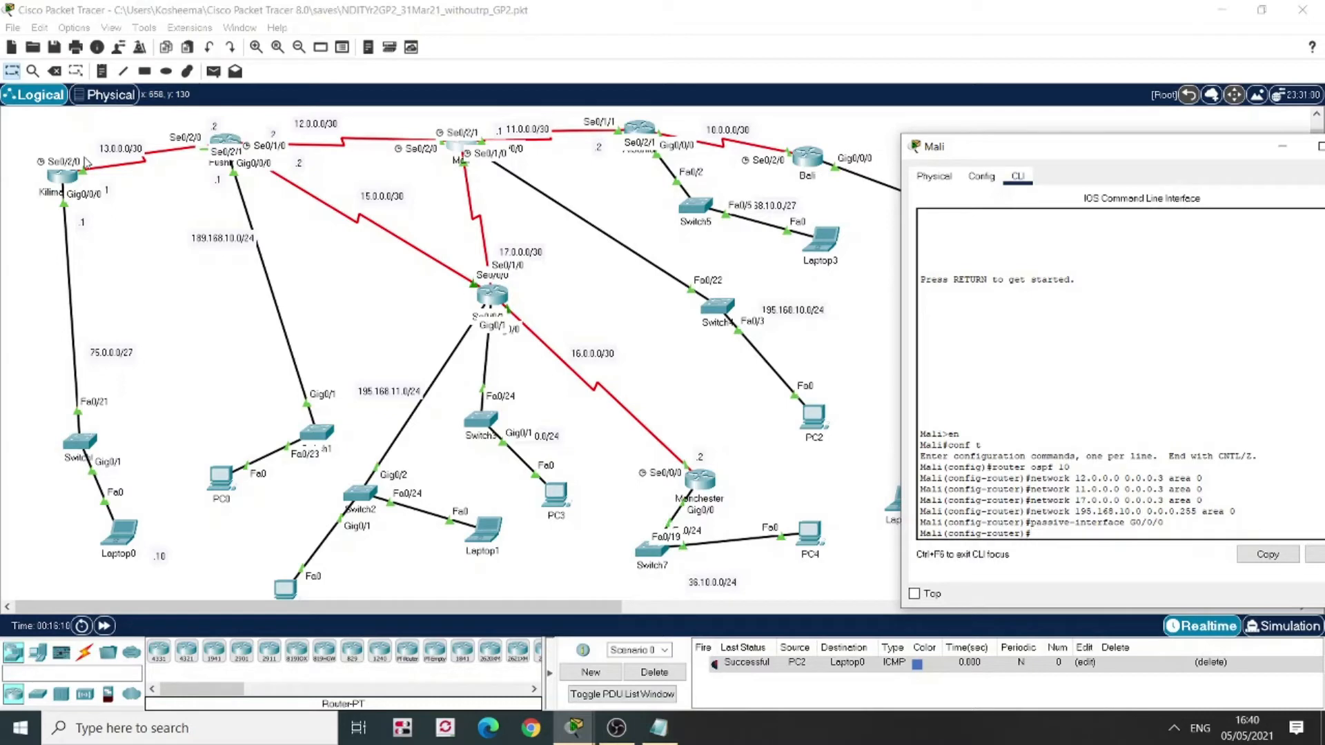
left_click(58, 178)
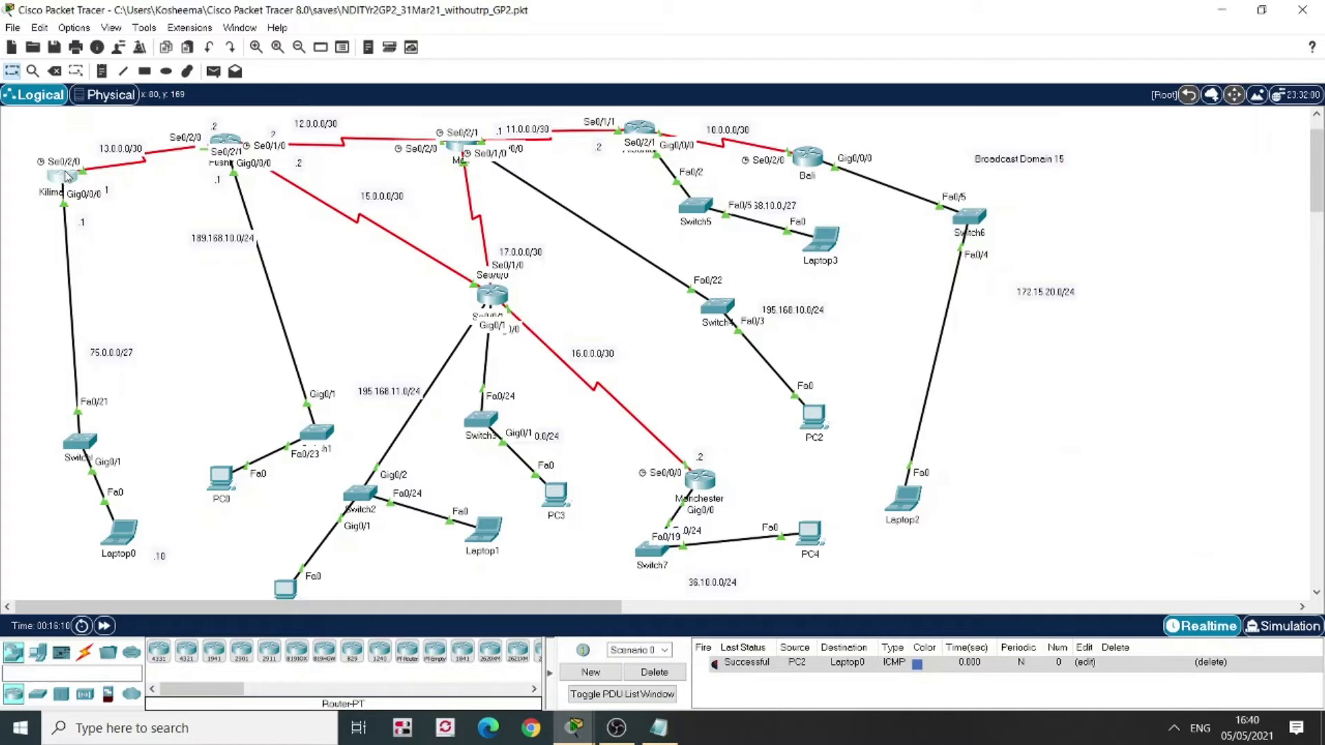
left_click(69, 178)
left_click(66, 186)
left_click(59, 181)
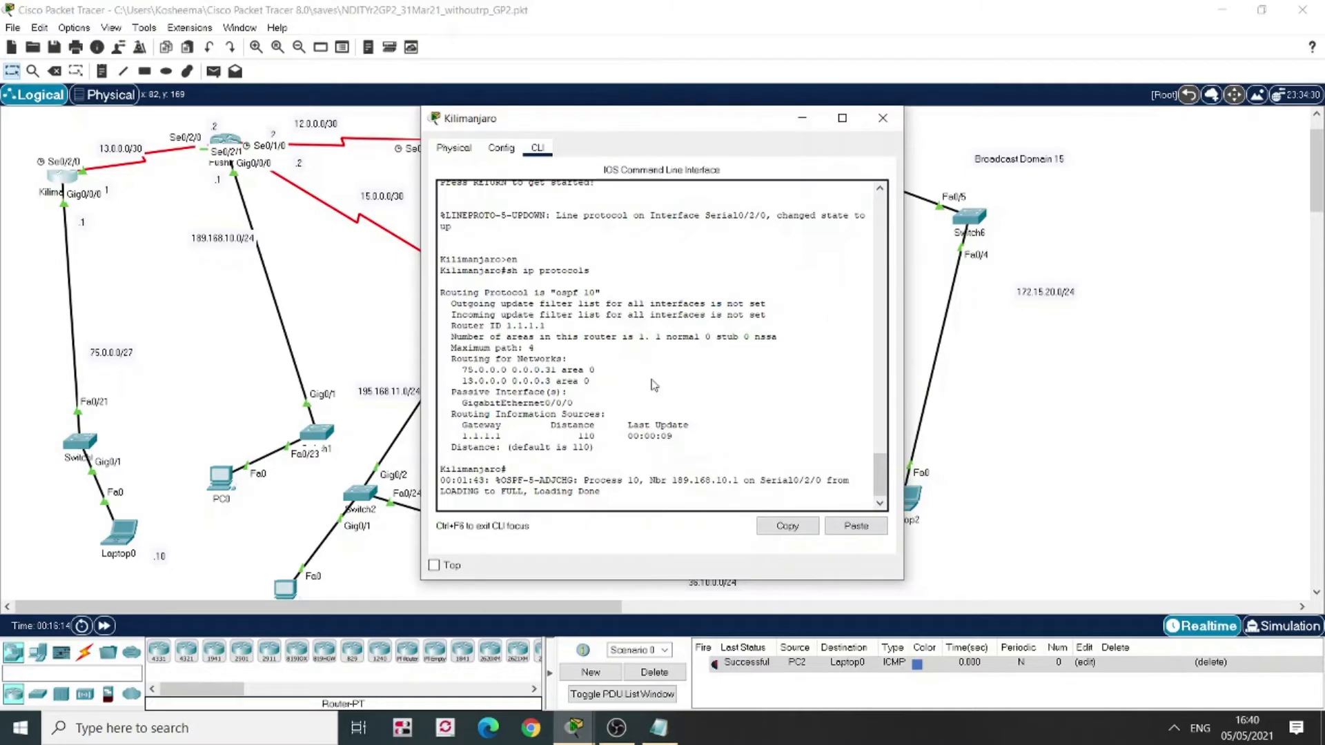
key("Return")
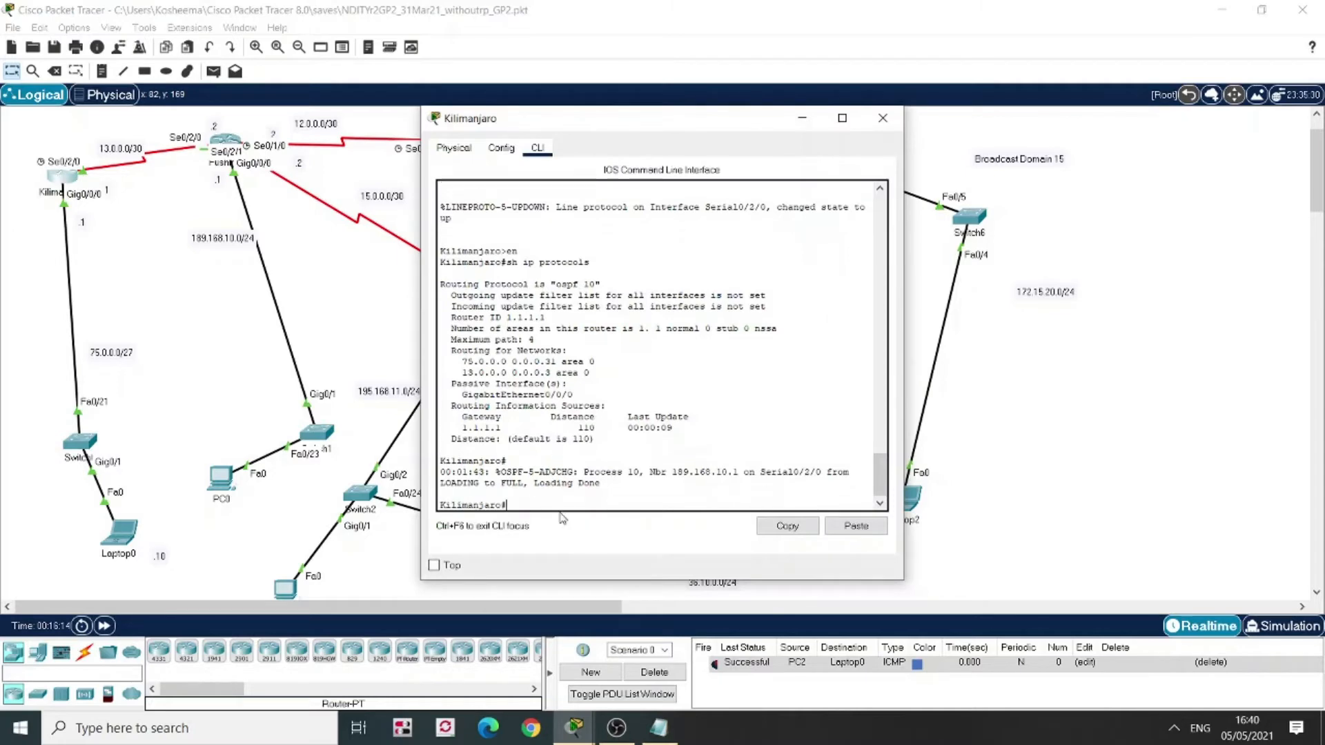
type("SH IP ROUTE")
key("Return")
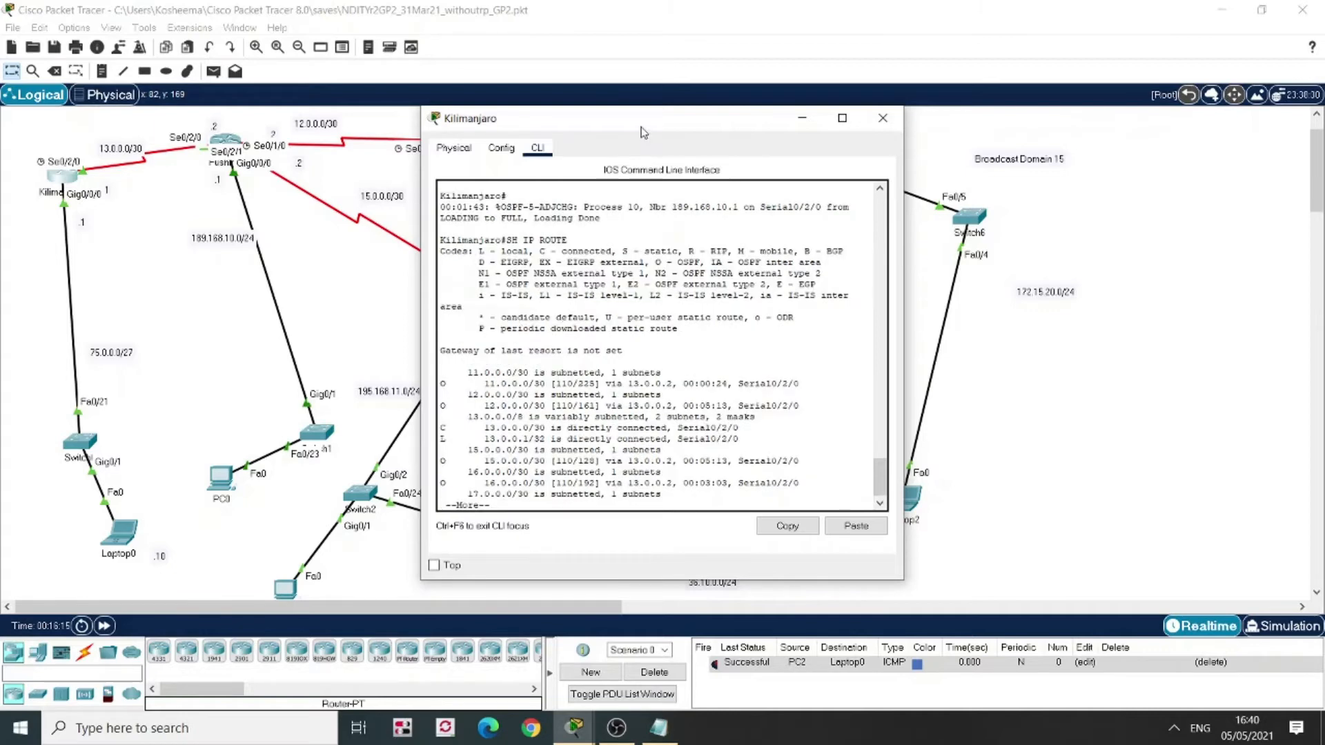
Move the Kilimanjaro window clear of the topology and page through its routing table to the end
left_click_drag(644, 133, 1076, 142)
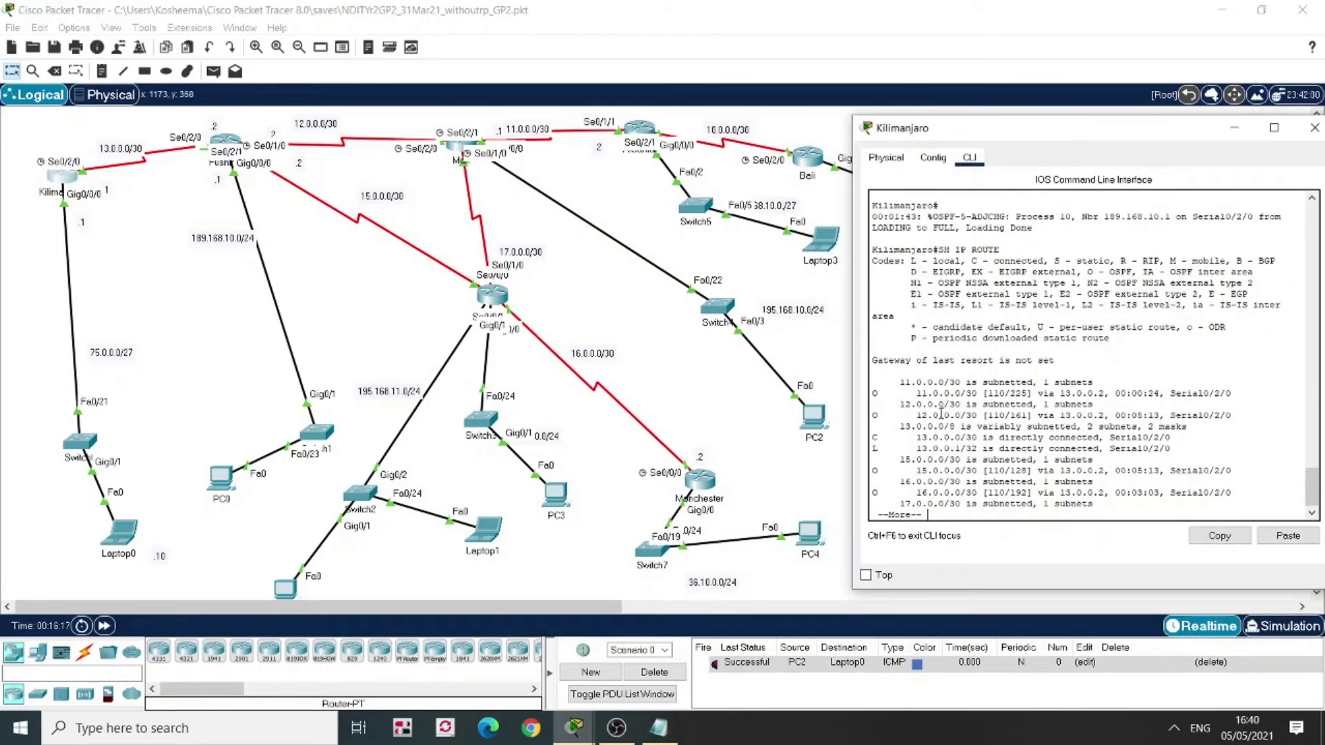
key("Return")
key("Return")
key("Return")
key("Return")
key("Return")
key("Return")
key("Return")
key("Return")
key("Return")
key("Return")
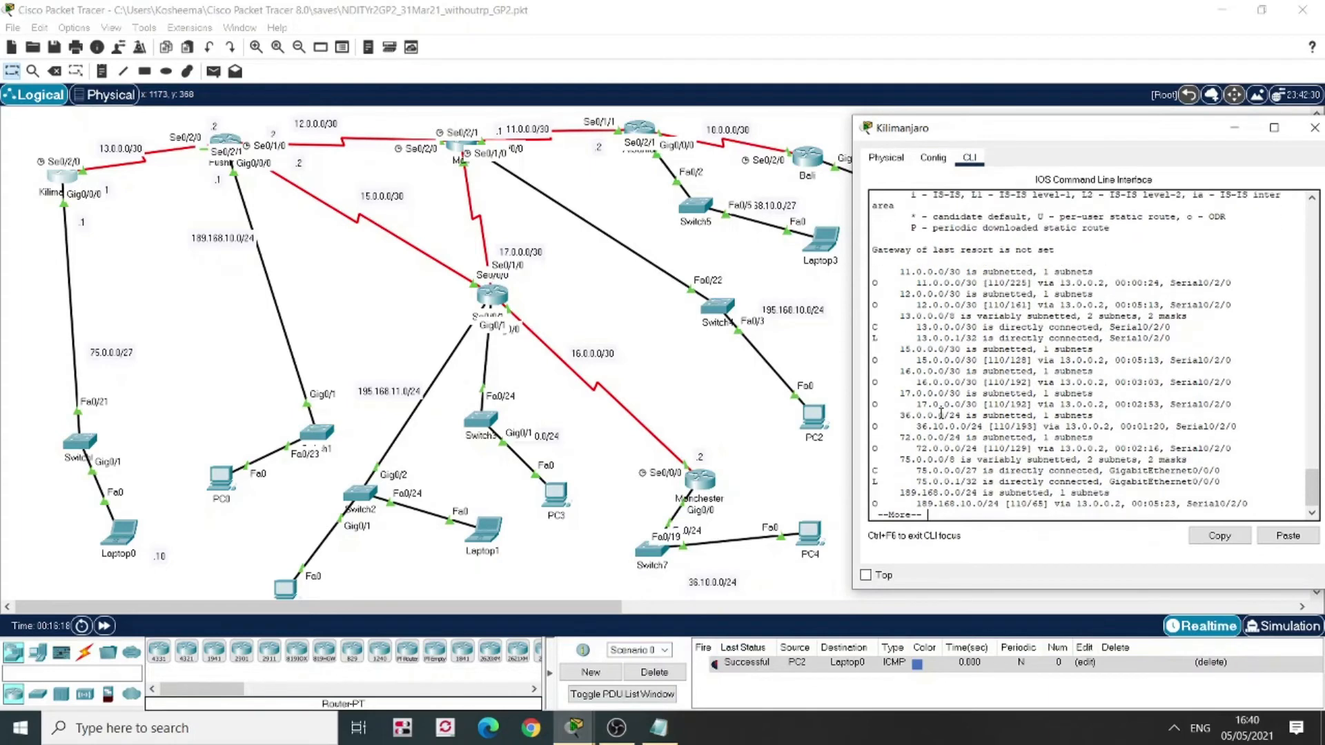
key("Return")
key("Return")
key("Return")
key("Return")
key("Return")
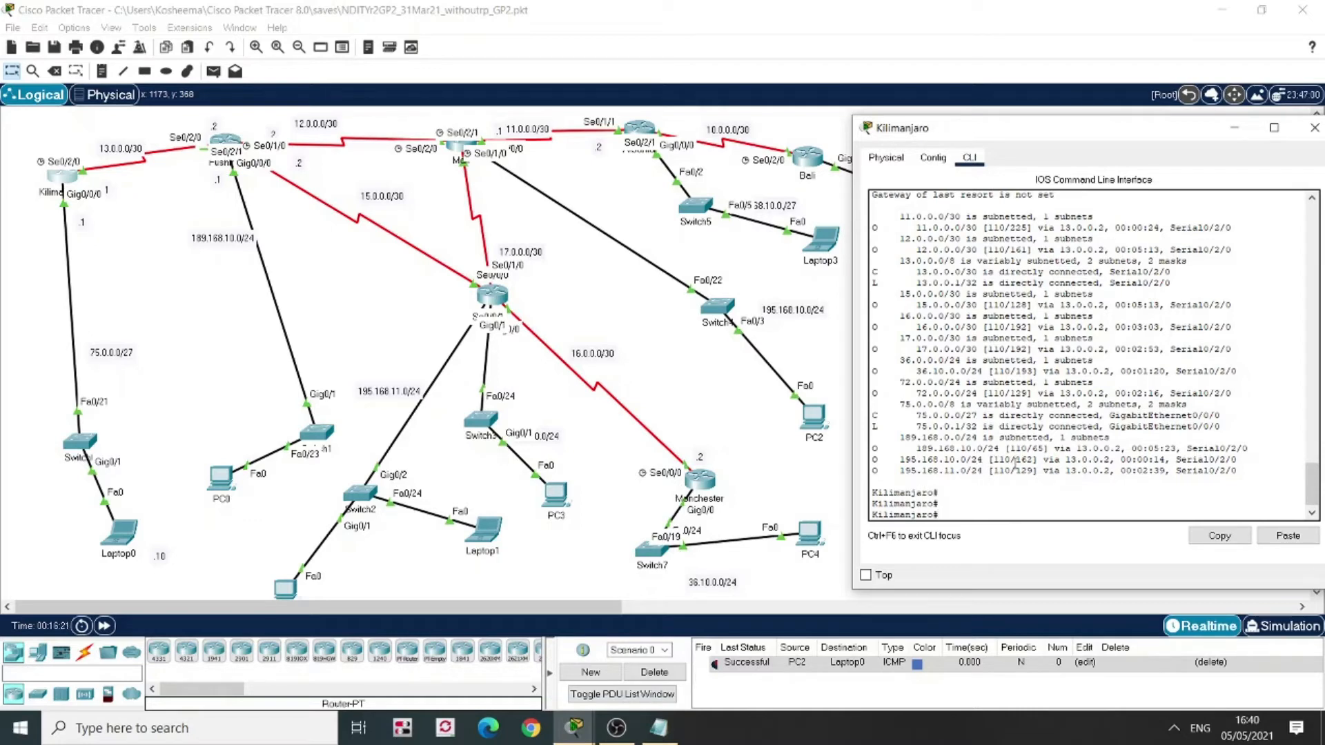
Remove the passive setting from interface g0/0/0 in the Mali router's OSPF process
left_click(457, 158)
left_click(458, 157)
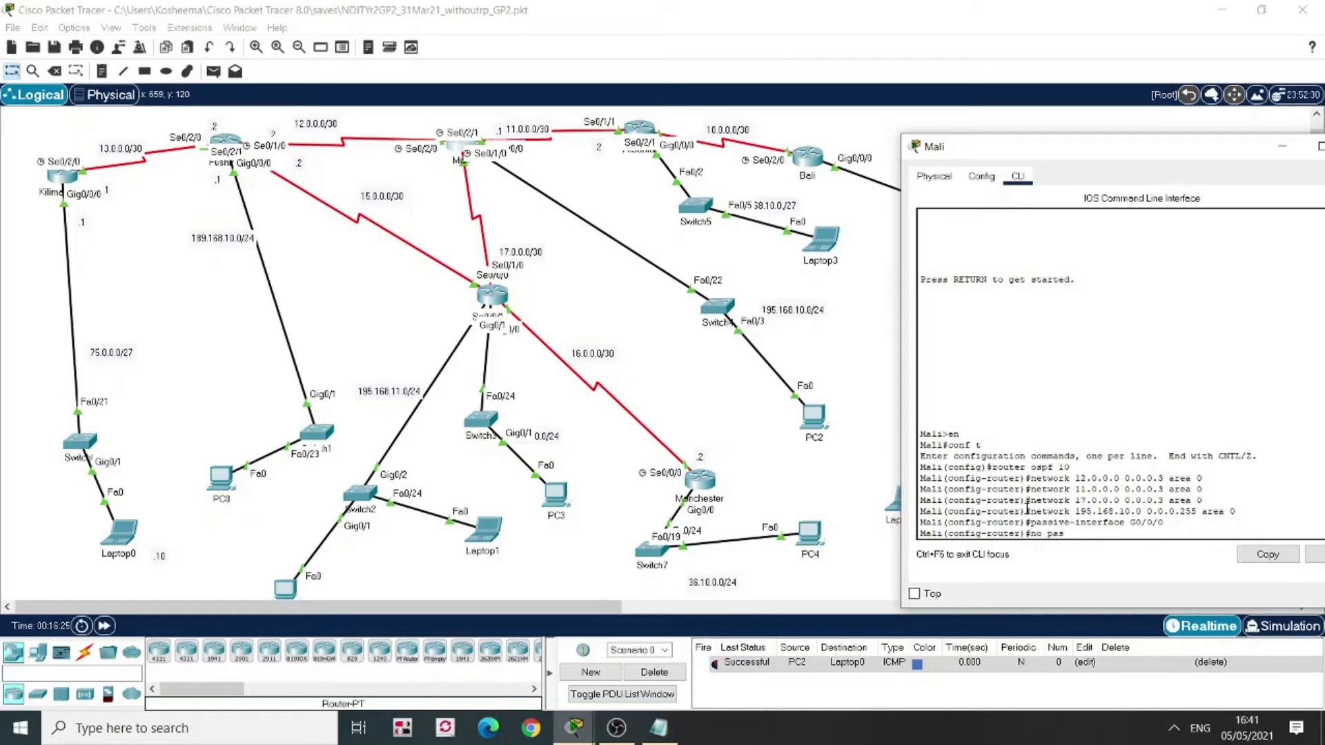
type("sive-interface g0/0/0")
key("Return")
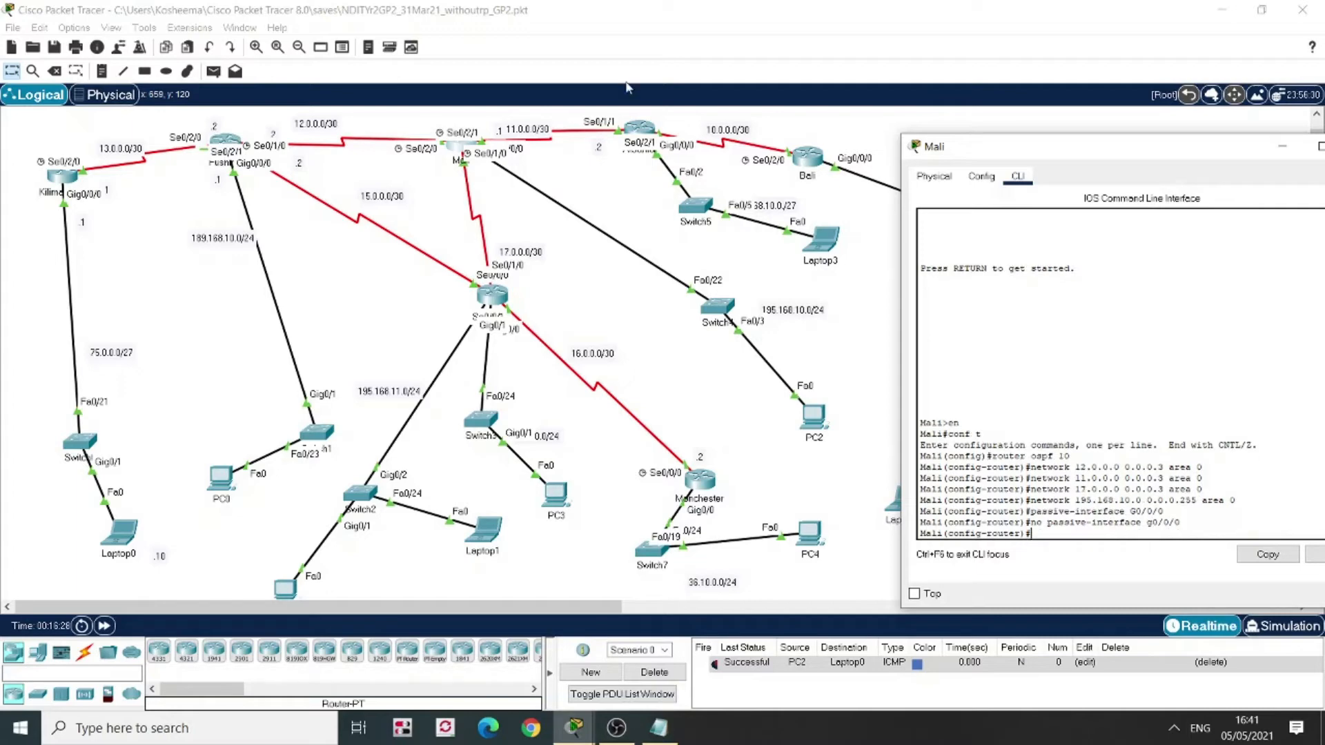
left_click(611, 168)
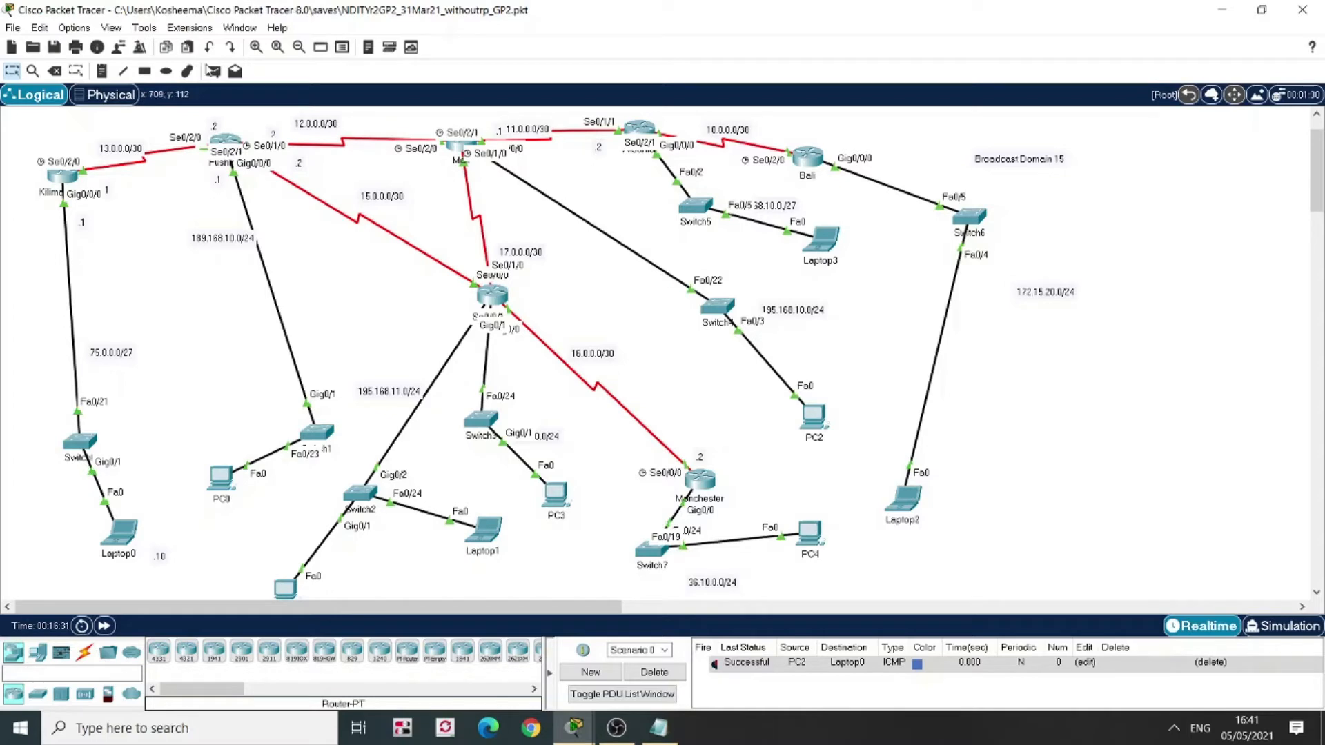
Delete the current PDU scenario and send a new simple PDU from PC2 to Laptop0
left_click(213, 71)
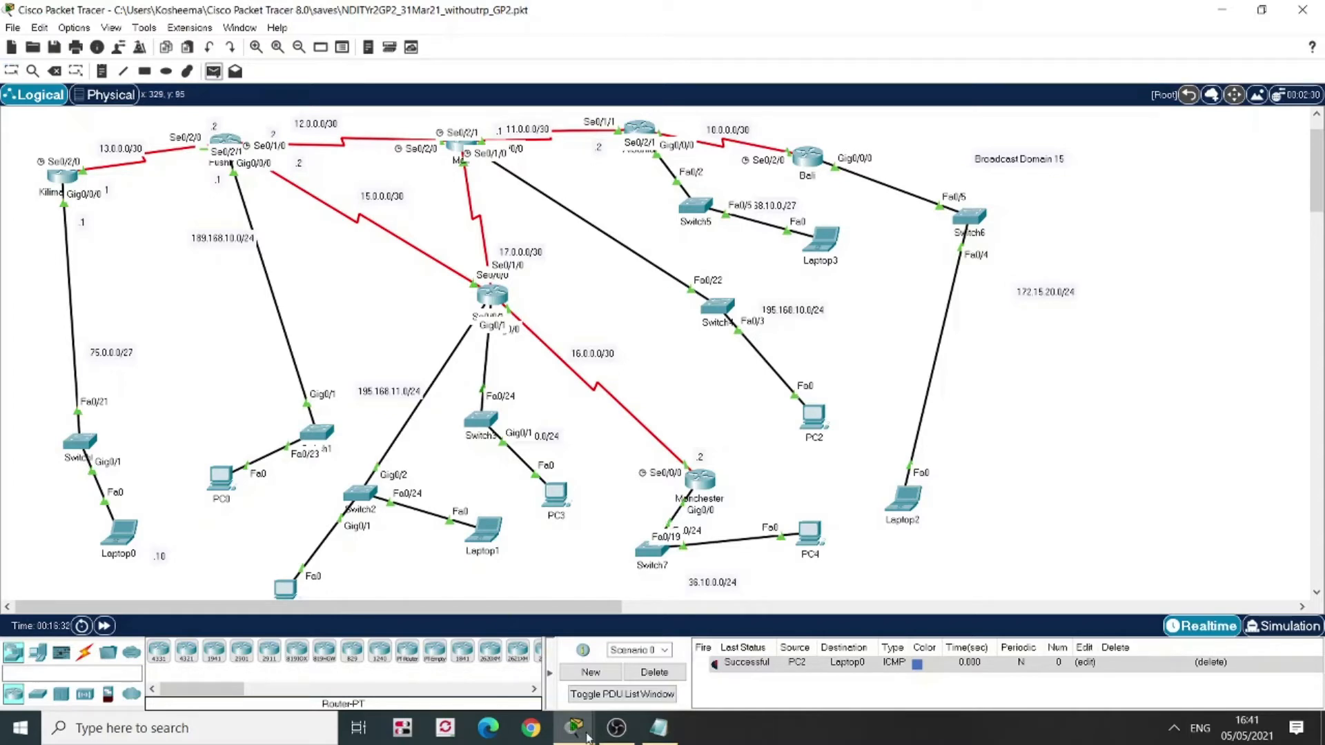
left_click(646, 675)
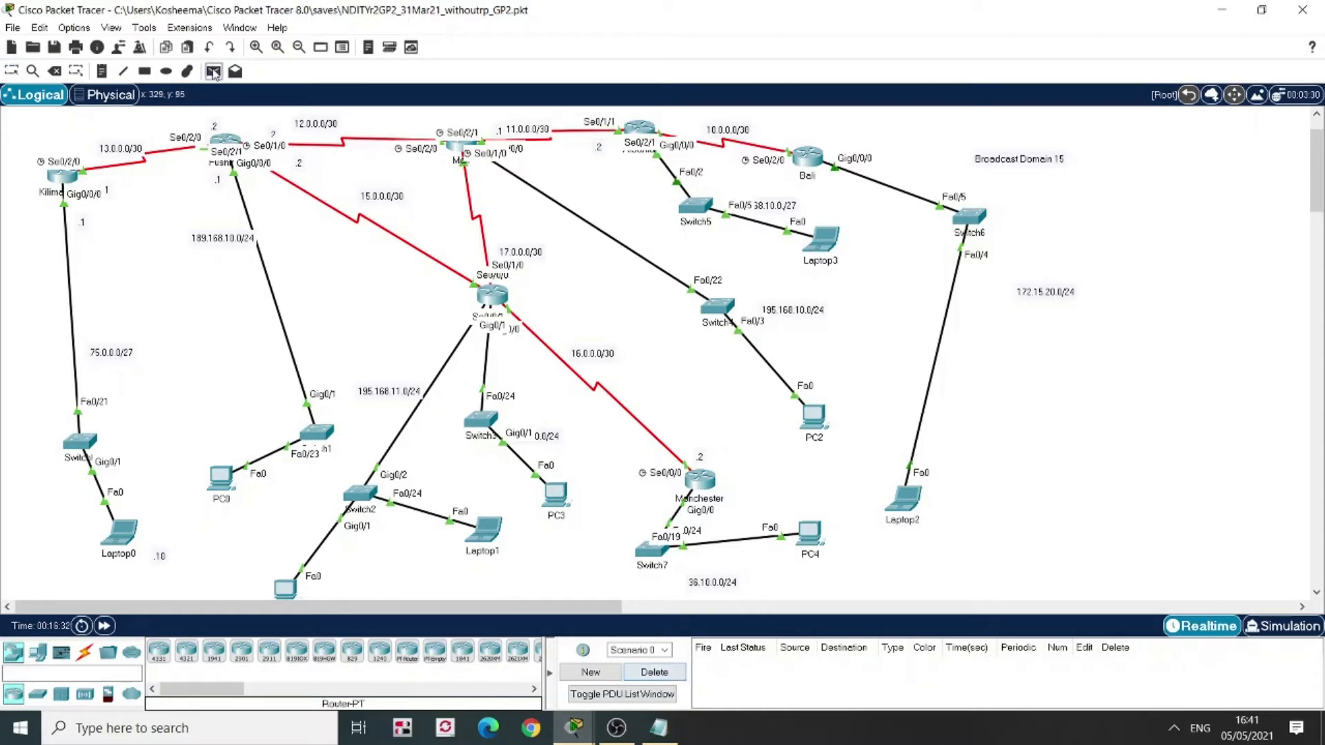
left_click(815, 418)
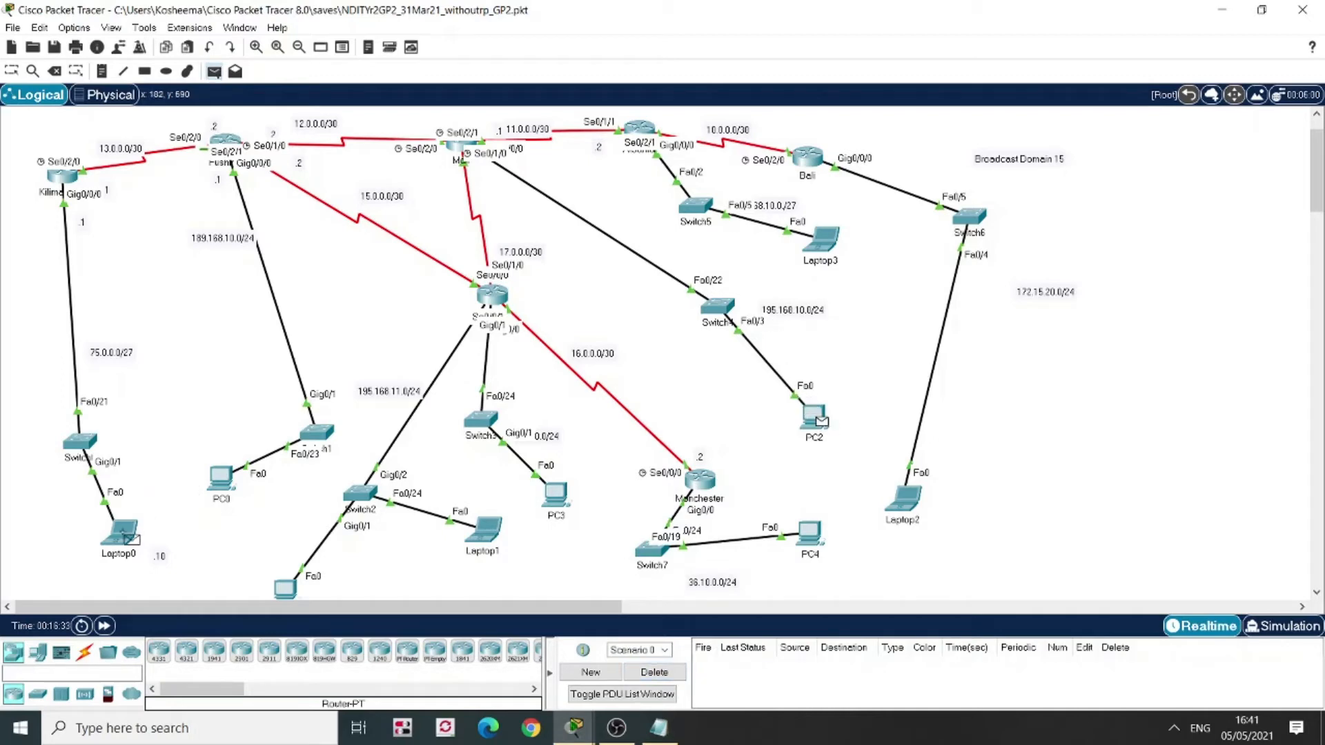
left_click(126, 537)
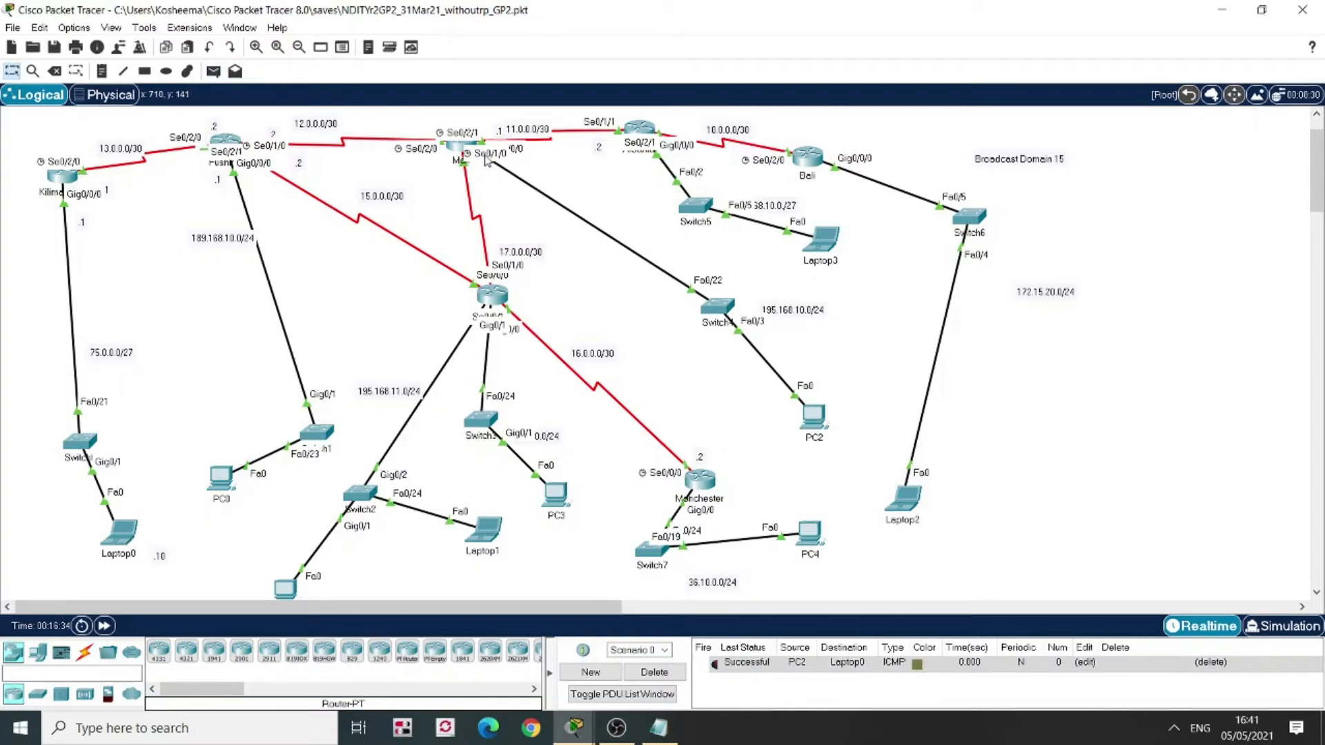
left_click(837, 665)
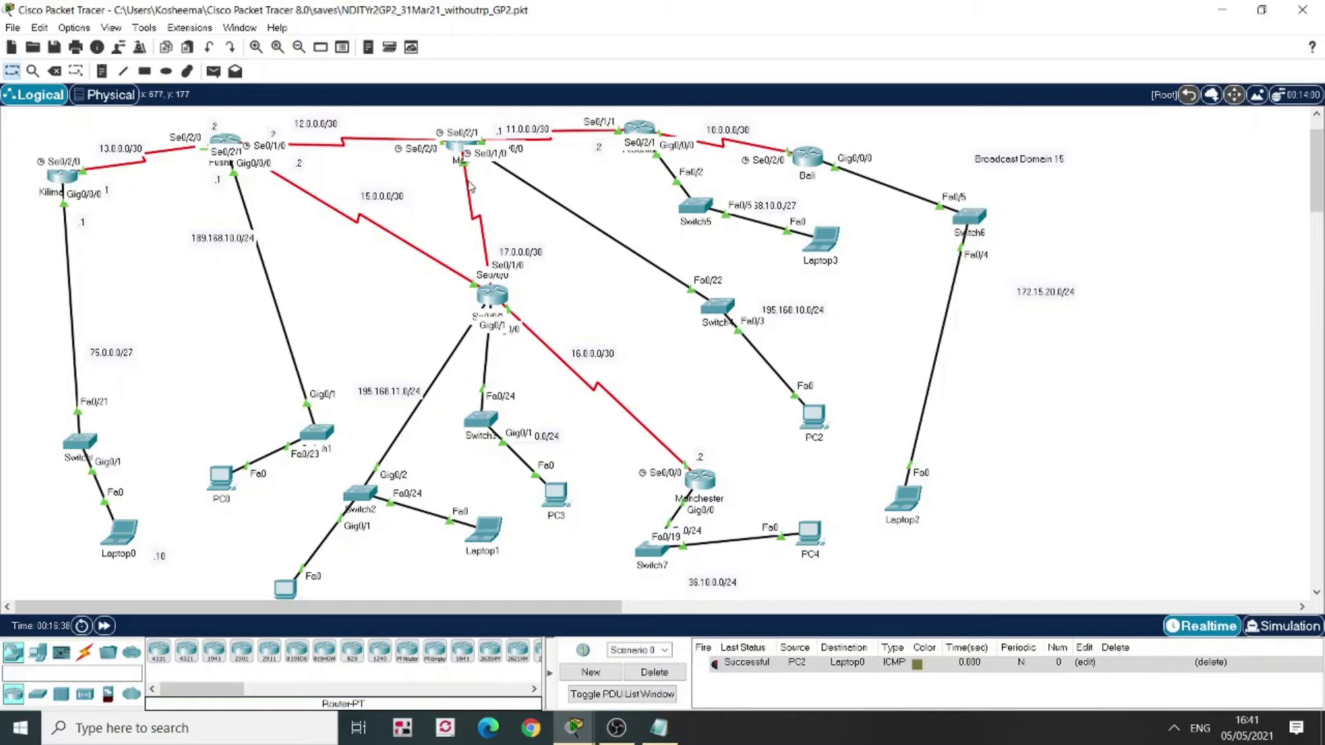
Make all interfaces passive by default in the Mali router's OSPF process
left_click(466, 148)
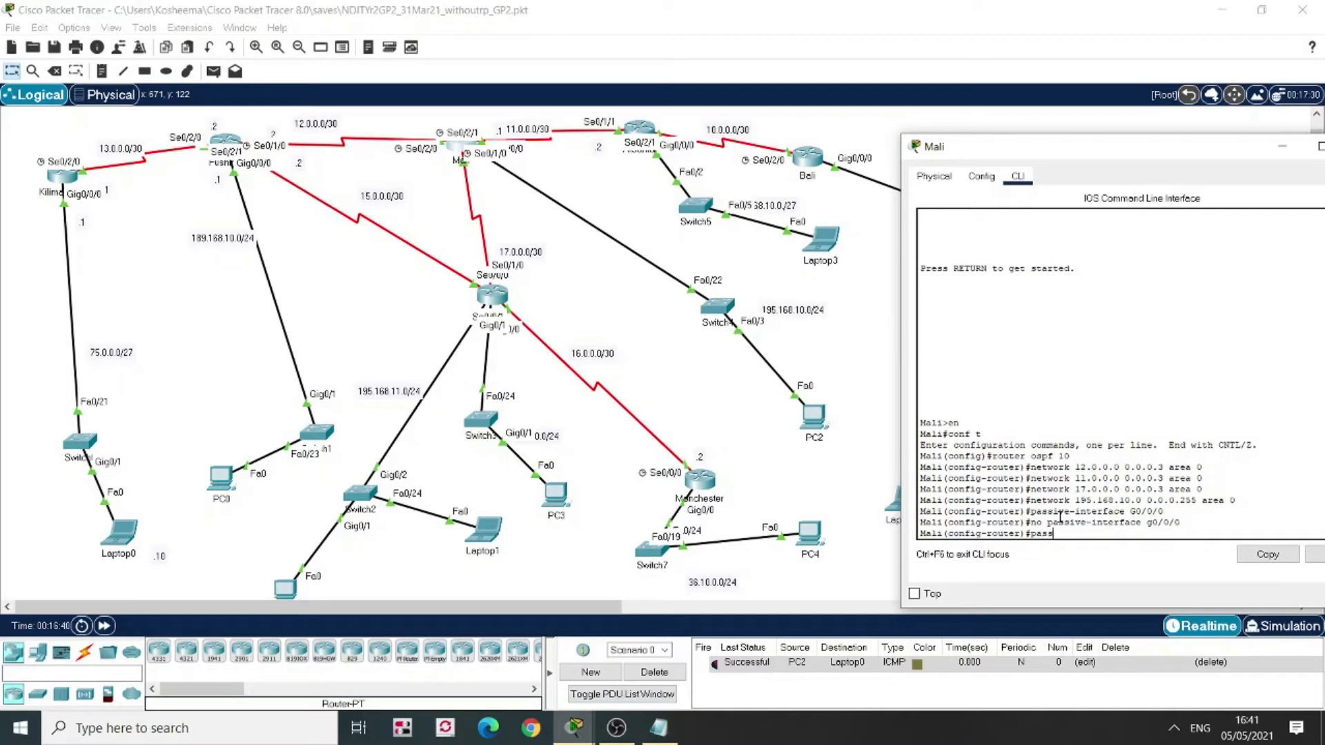
type("interface default")
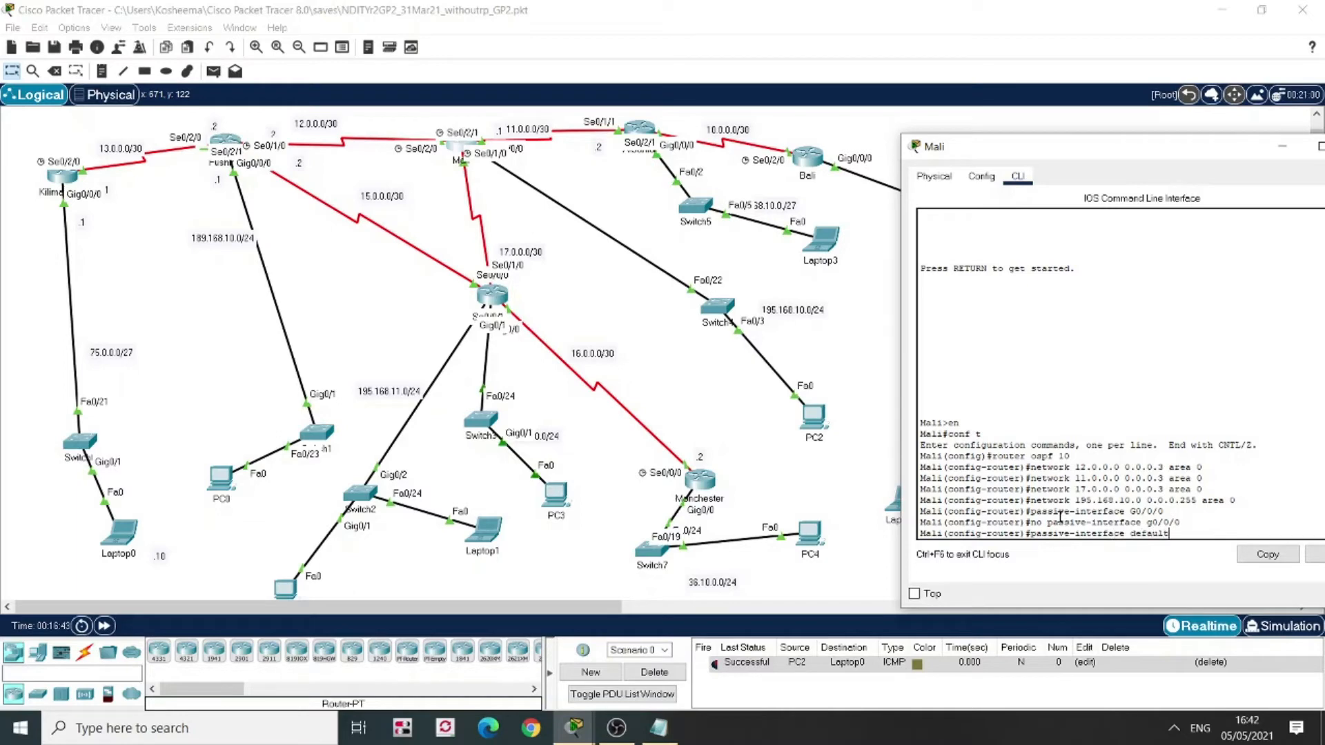
key("Return")
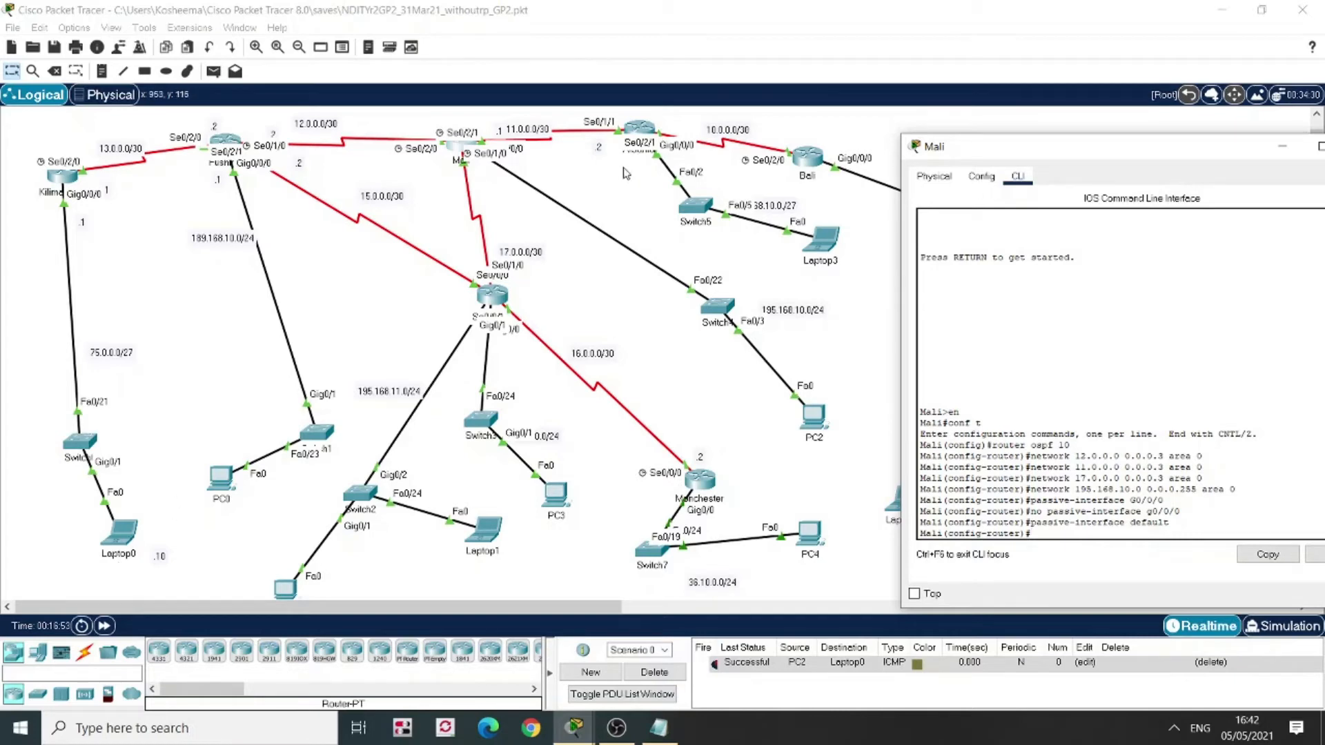
left_click(837, 125)
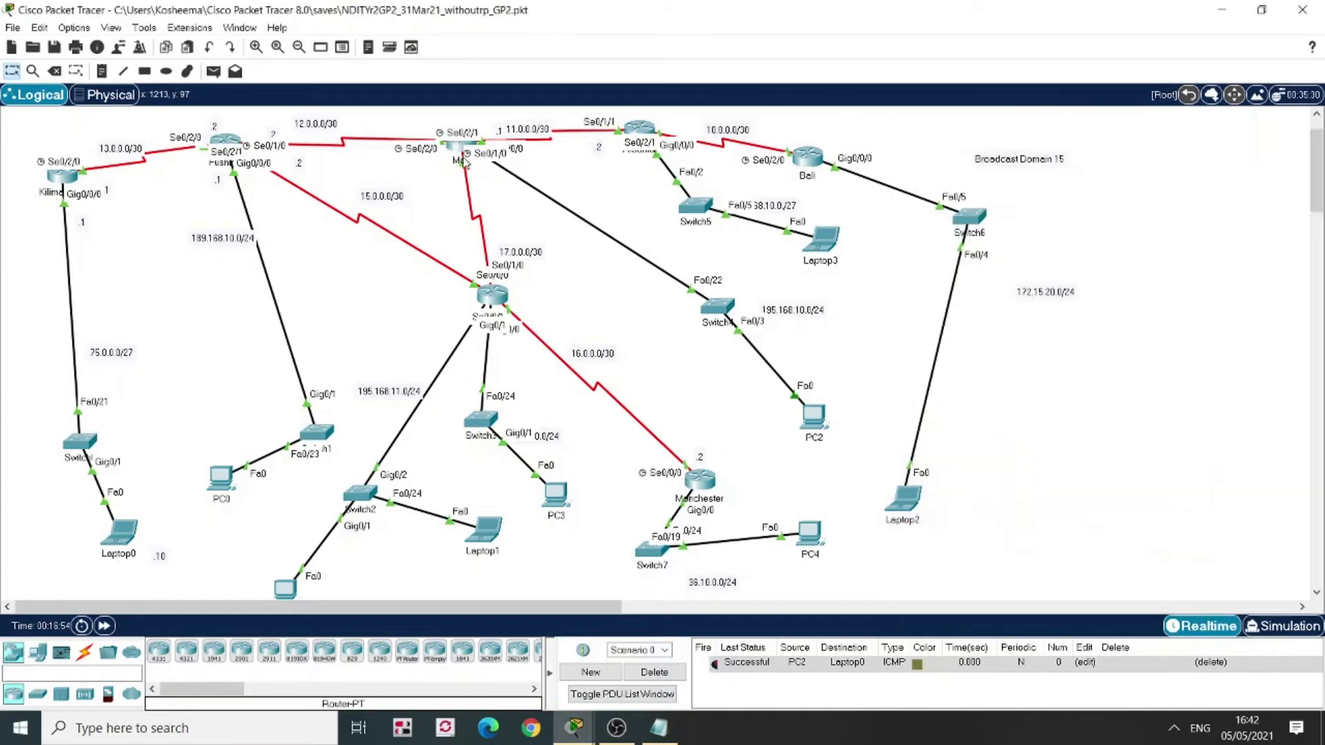
Enter global configuration mode on the Albania router and start OSPF process 10
left_click(636, 131)
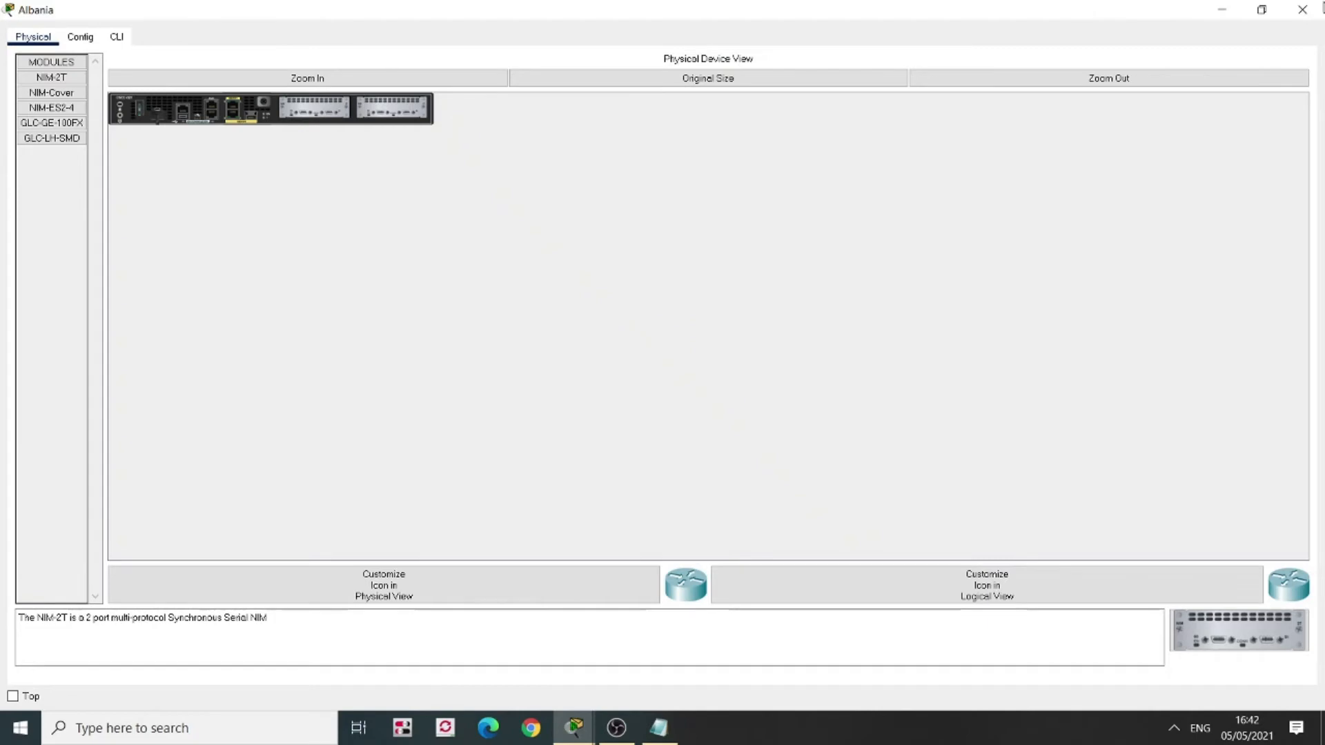
left_click(116, 38)
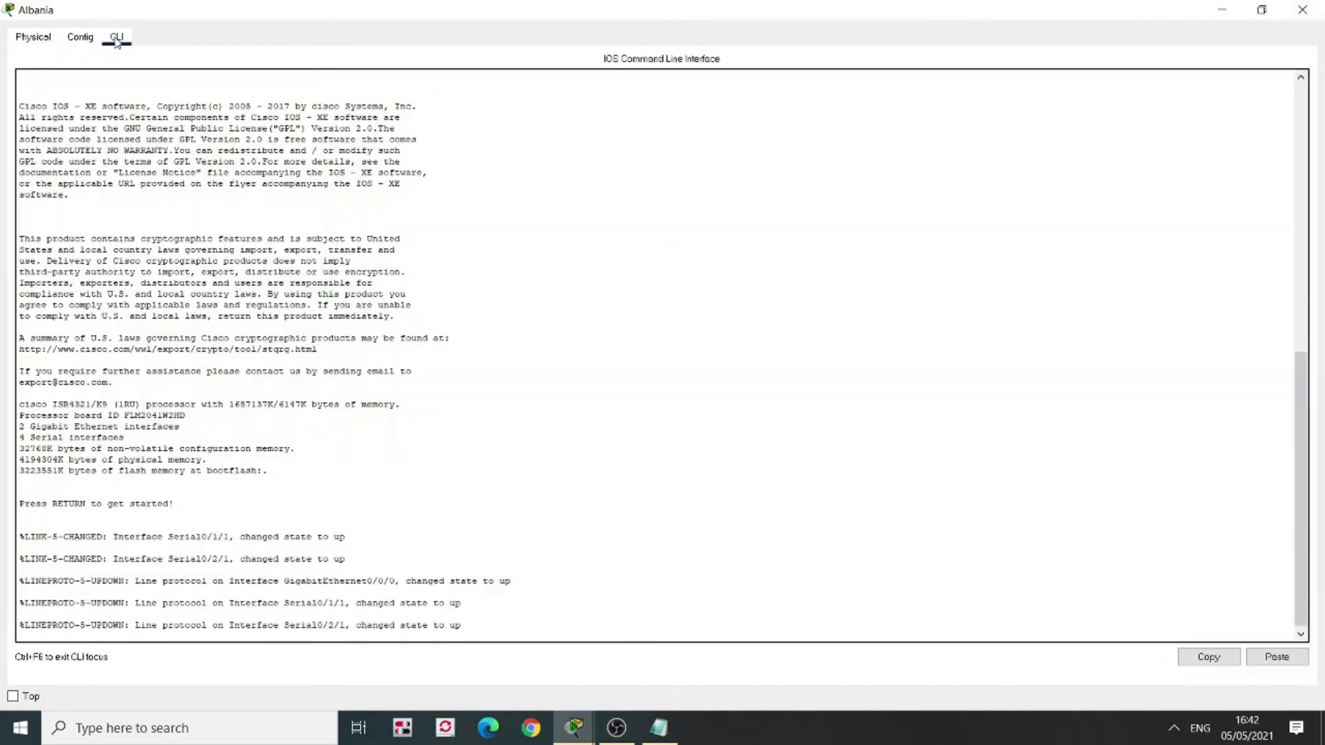
left_click(1261, 10)
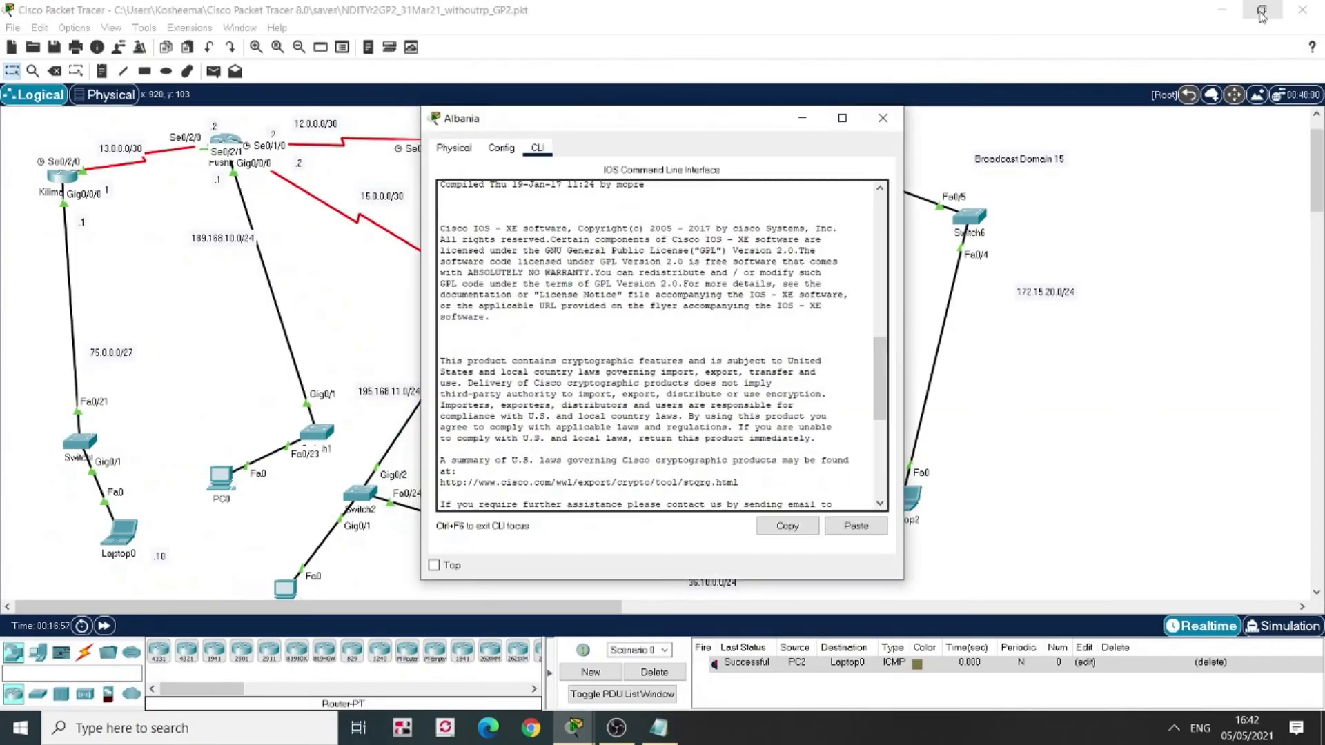
key("Return")
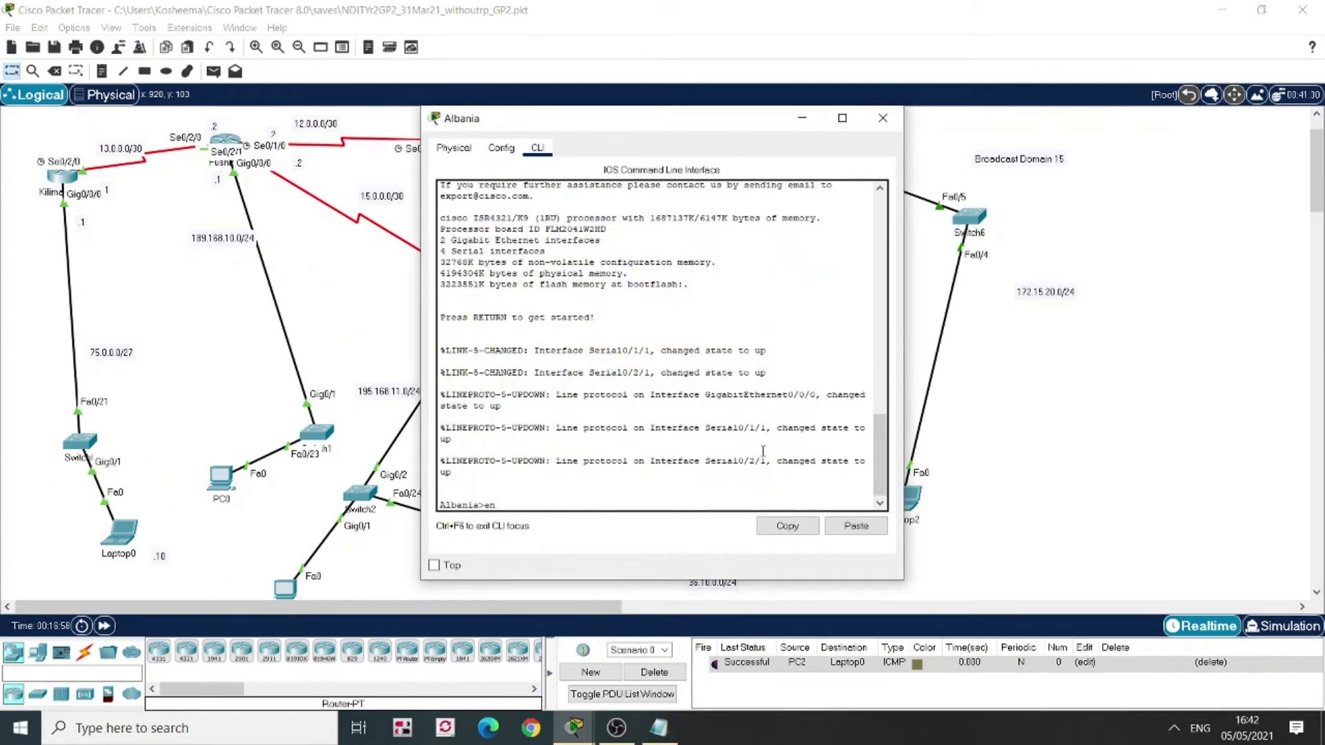
type("en")
key("Return")
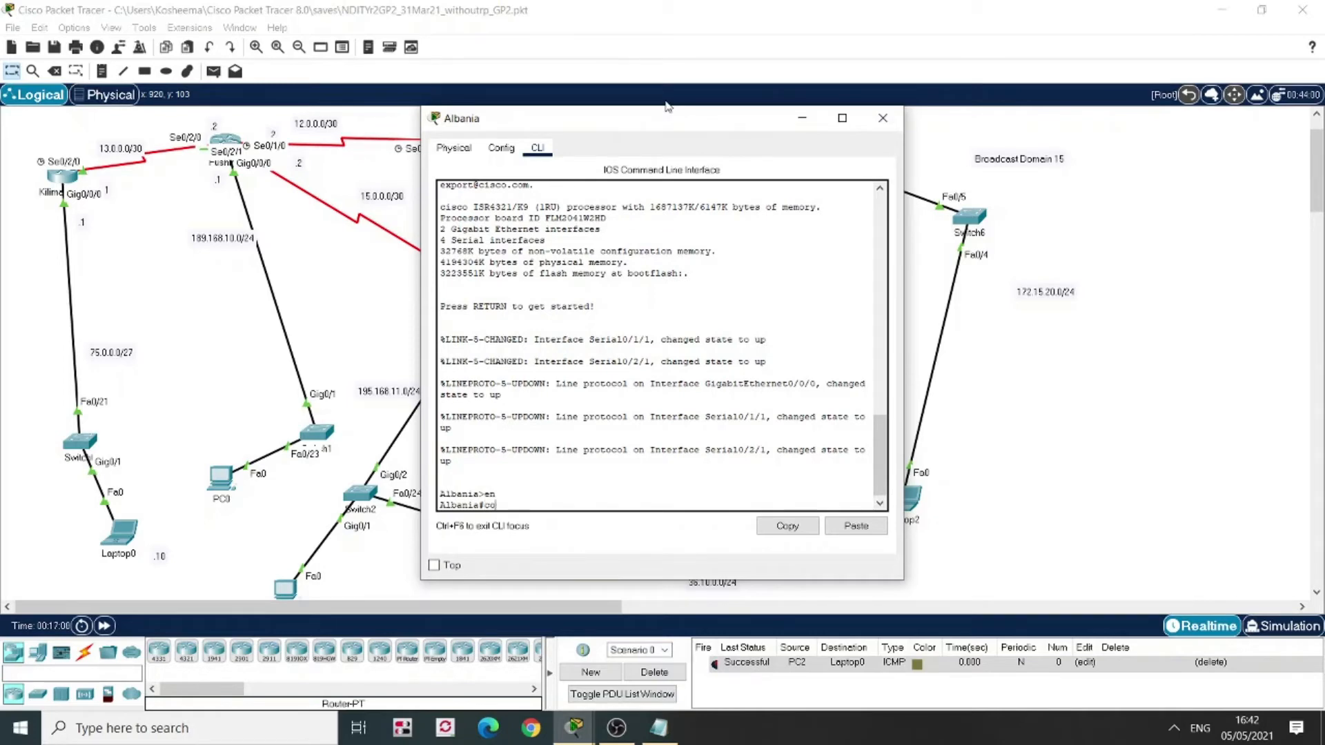
type("conf t")
key("Return")
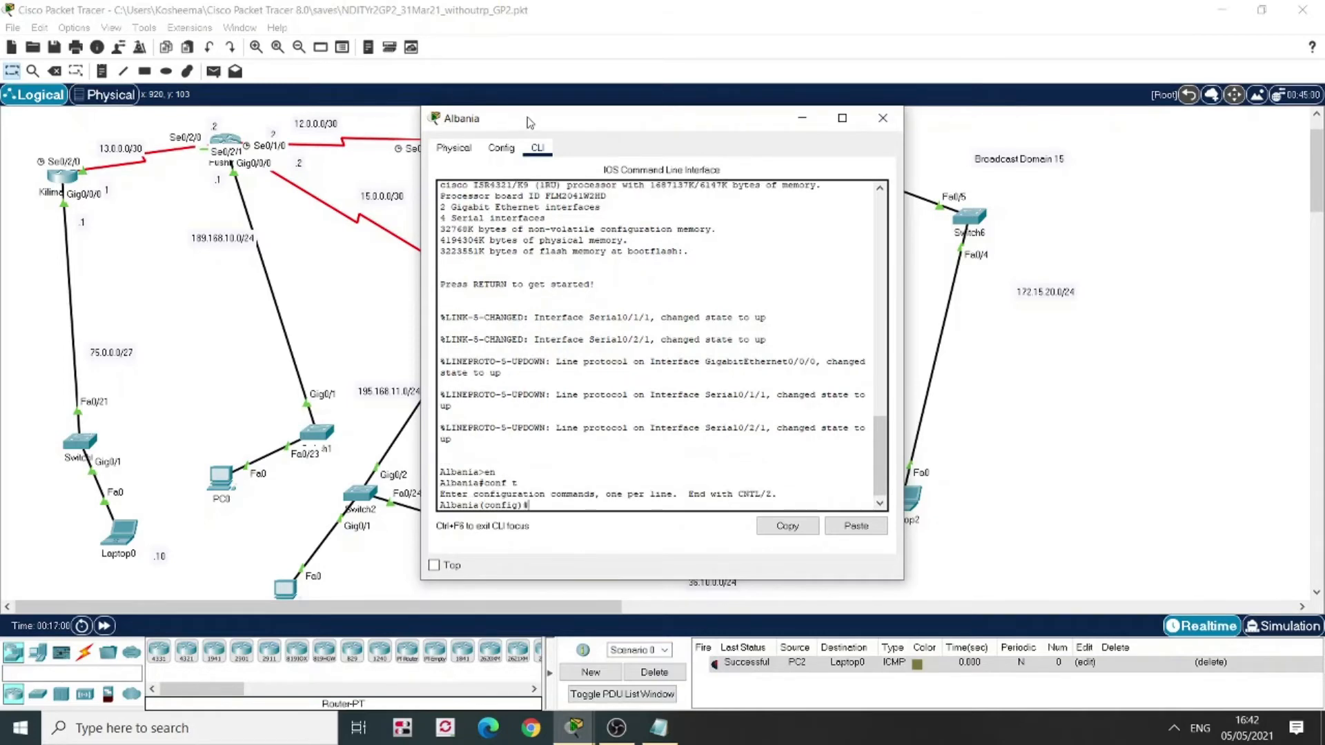
left_click_drag(530, 123, 159, 132)
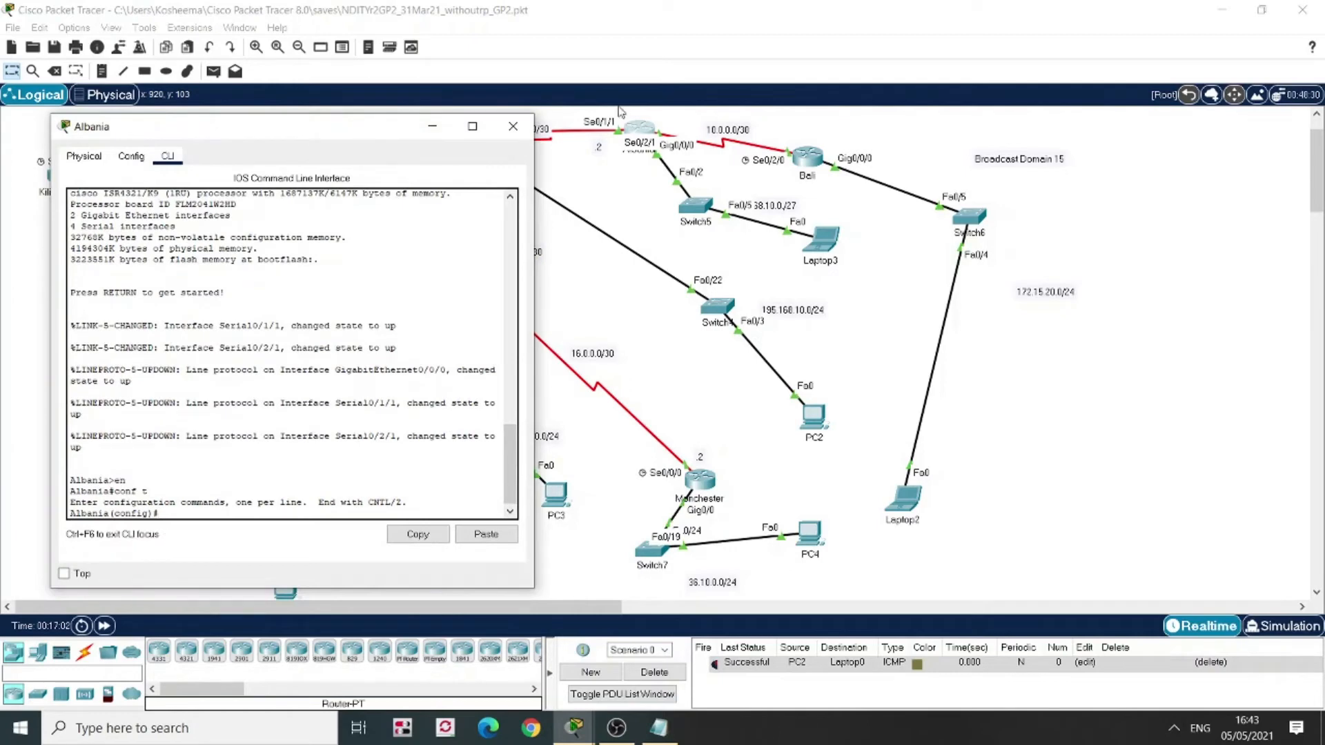
type("uter ospf 10")
key("Return")
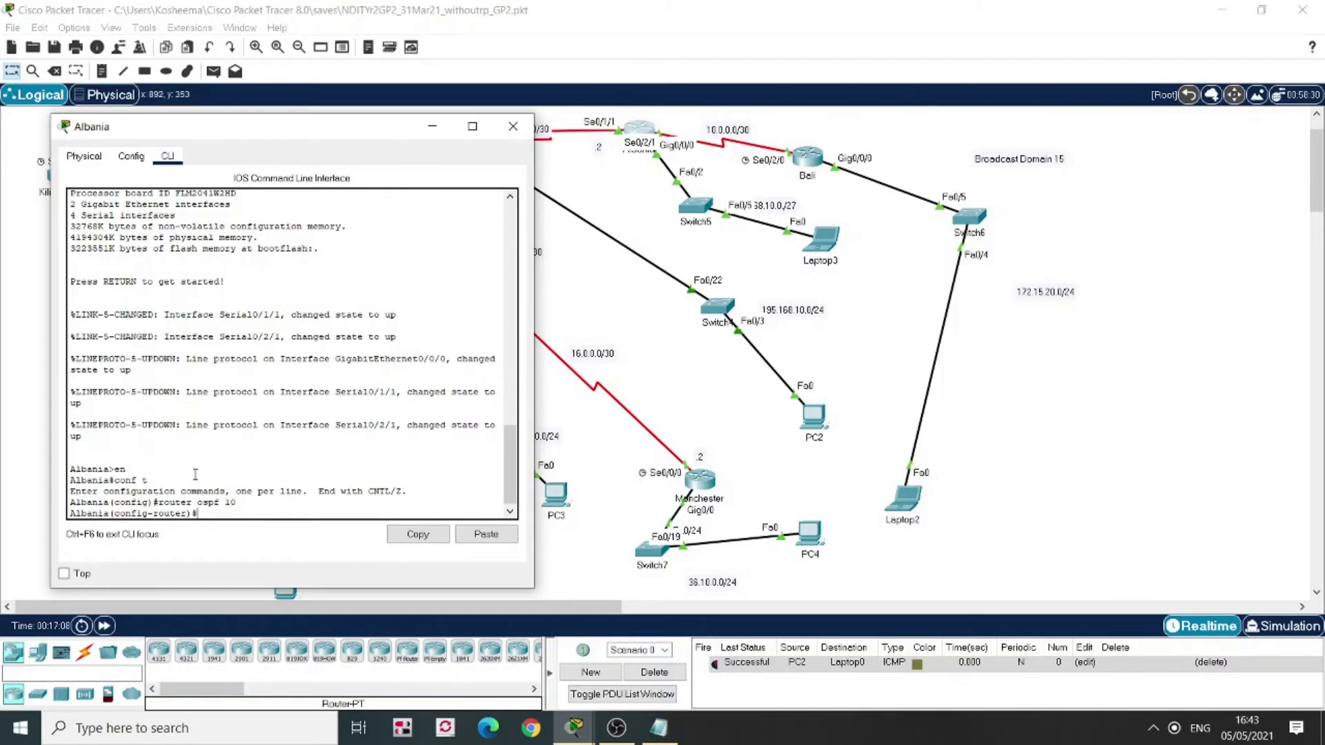
Move Laptop3 clear of the 172.168.10.0/27 network label and return to Albania's command line
left_click(830, 252)
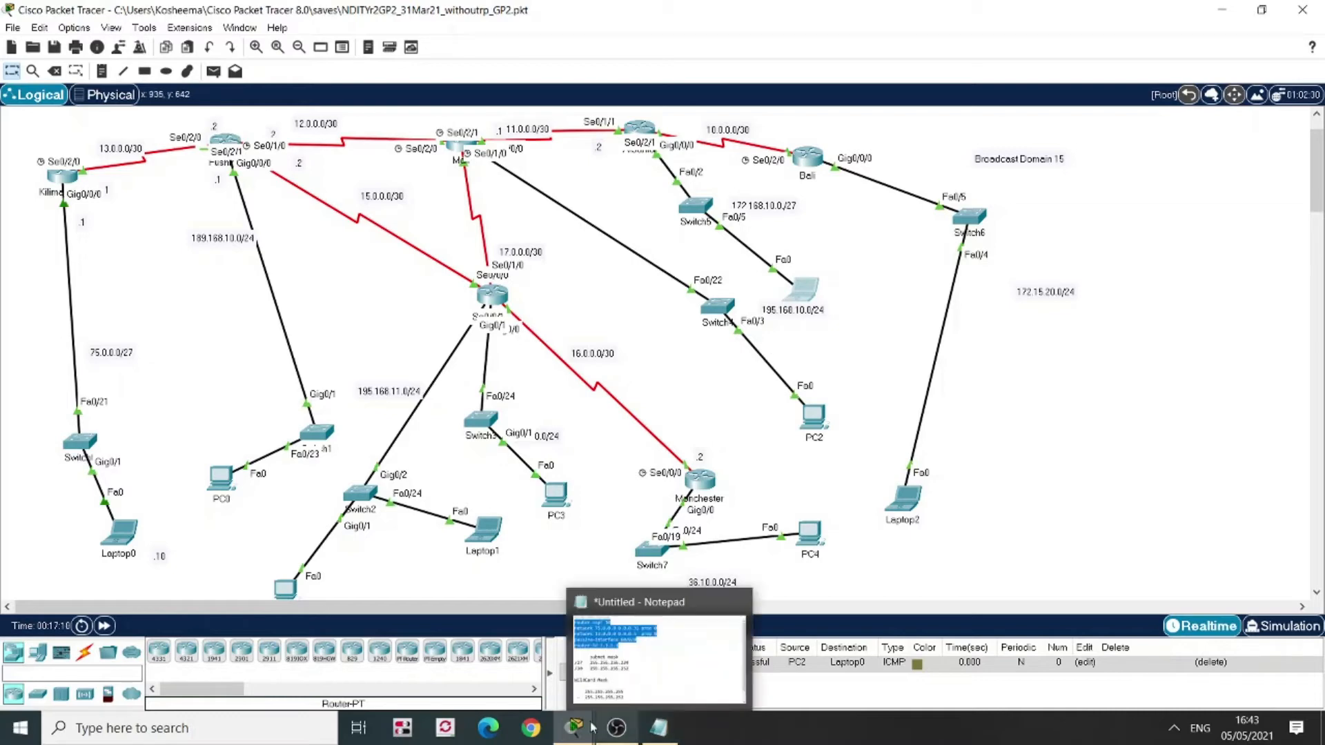
mouse_move(592, 727)
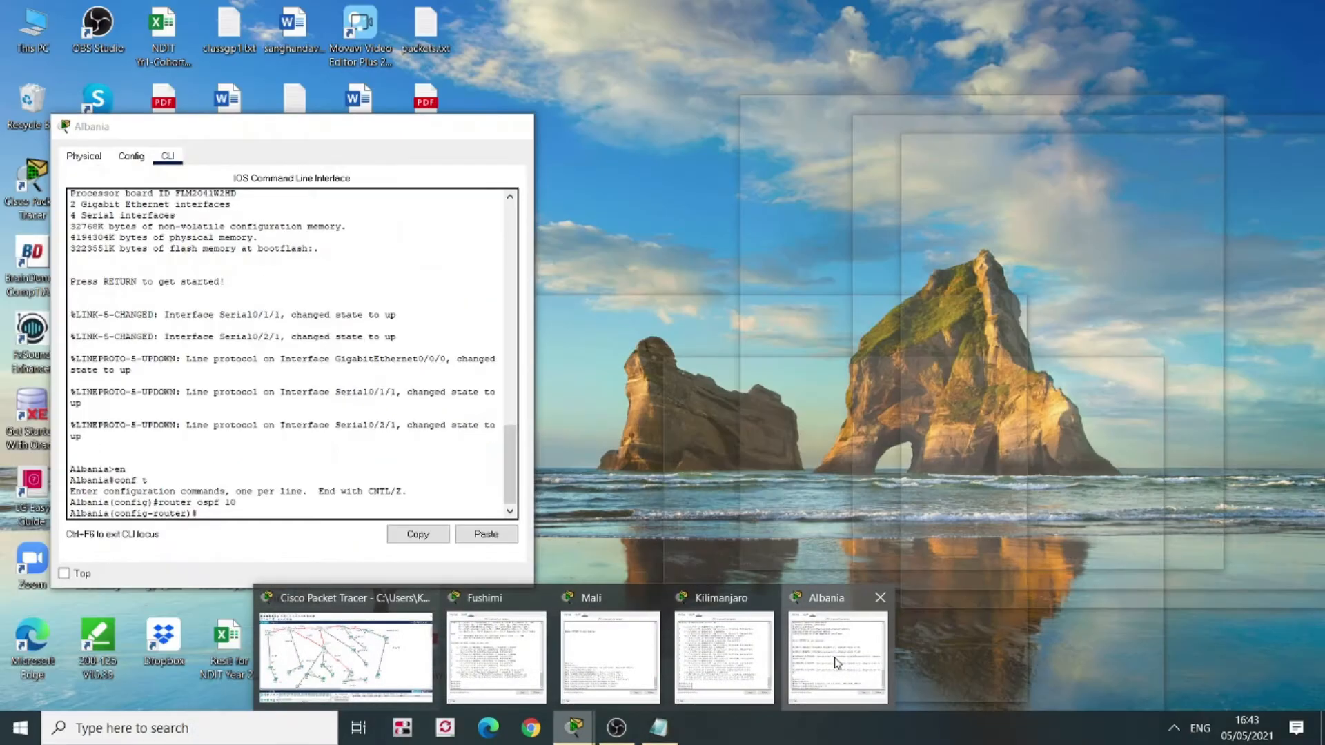
left_click(835, 662)
Advertise Albania's LAN network 172.168.10.0 with wildcard 0.0.0.31 in OSPF area 0, consulting the mask notes in Notepad
type("network")
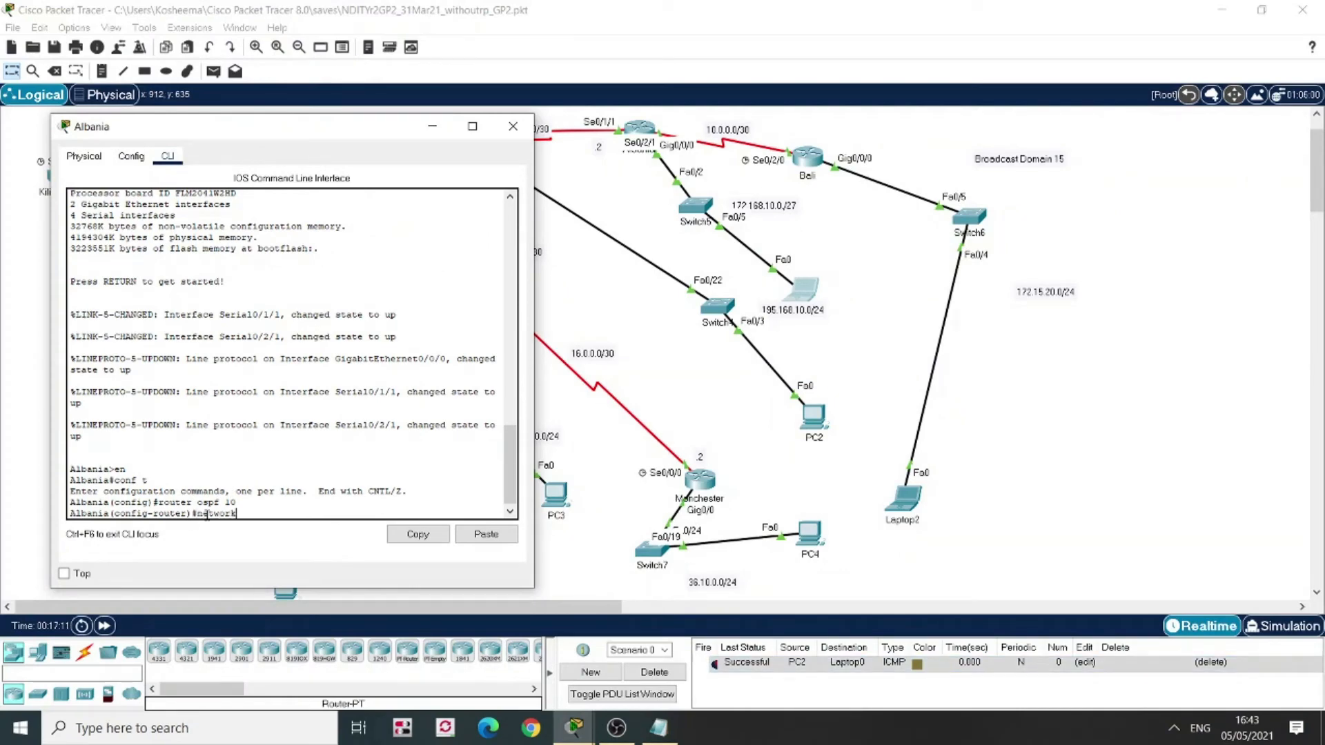
type(" 172.168.10.0 0.0.0.31")
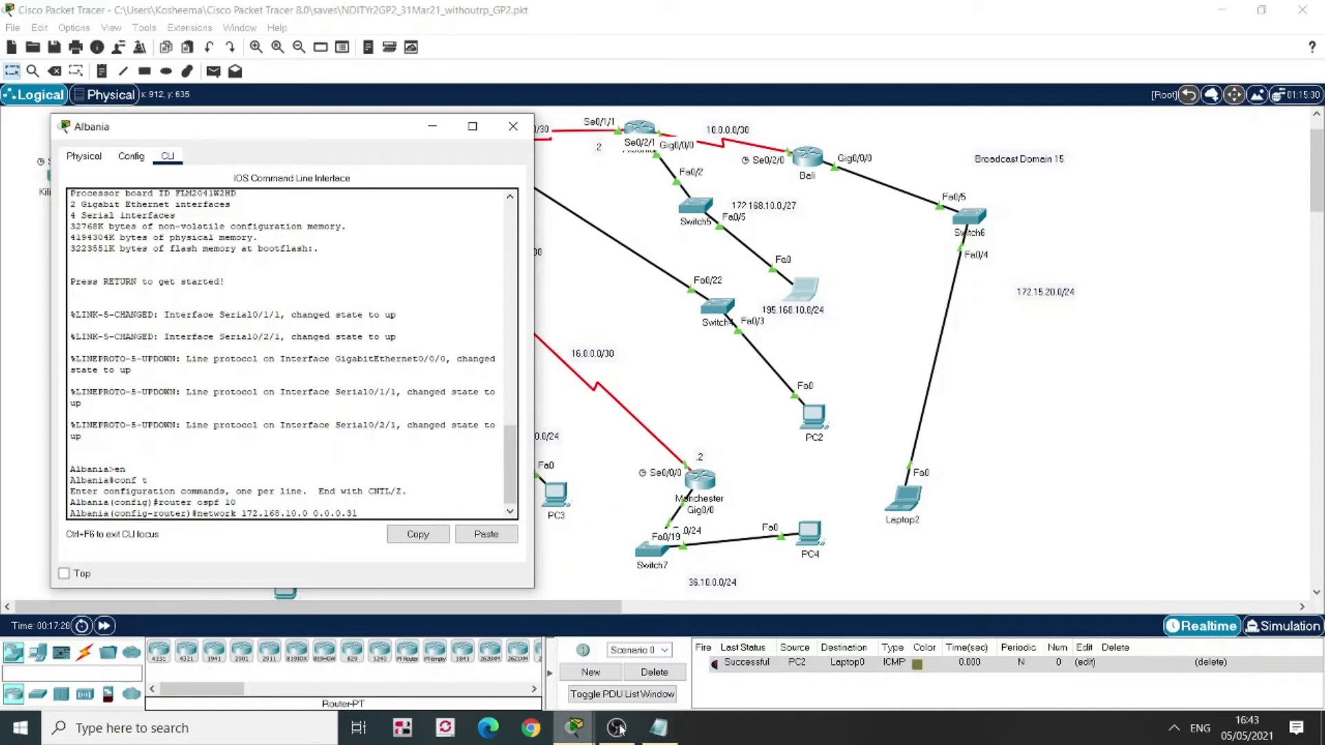
left_click(654, 734)
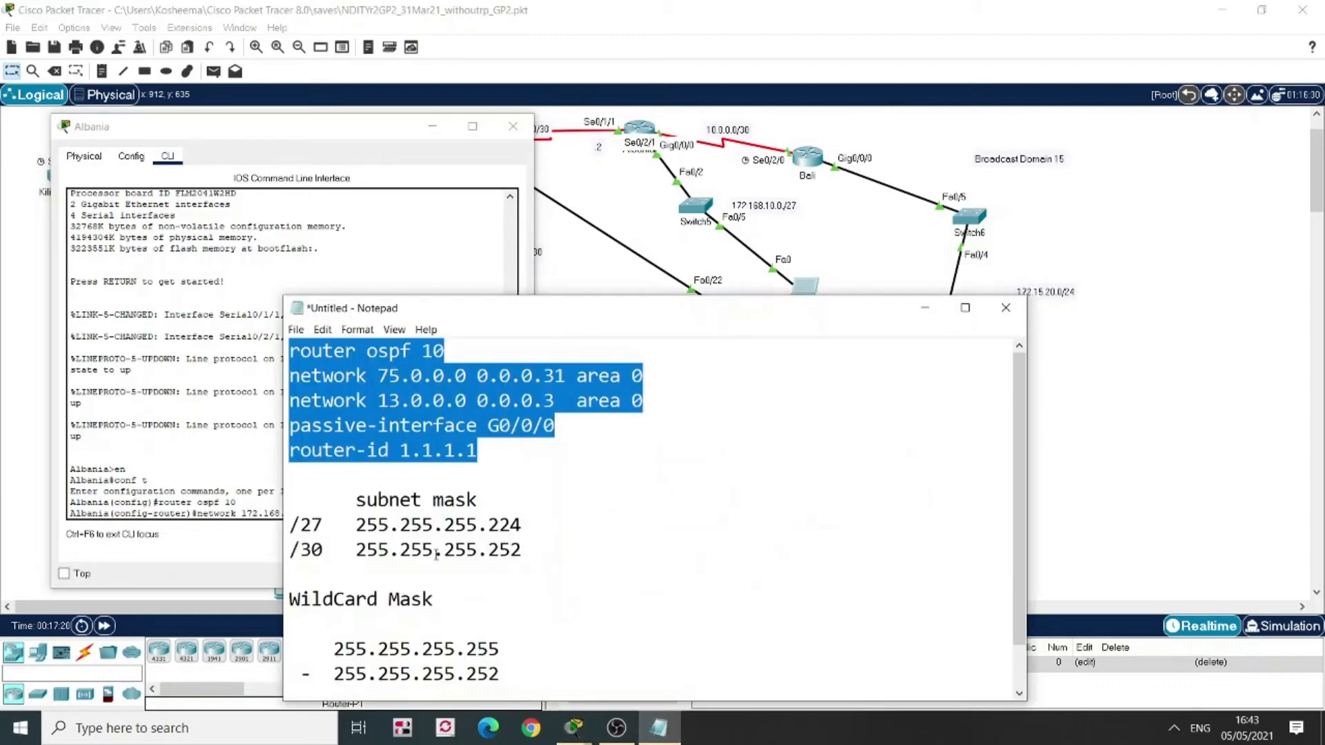
left_click(929, 313)
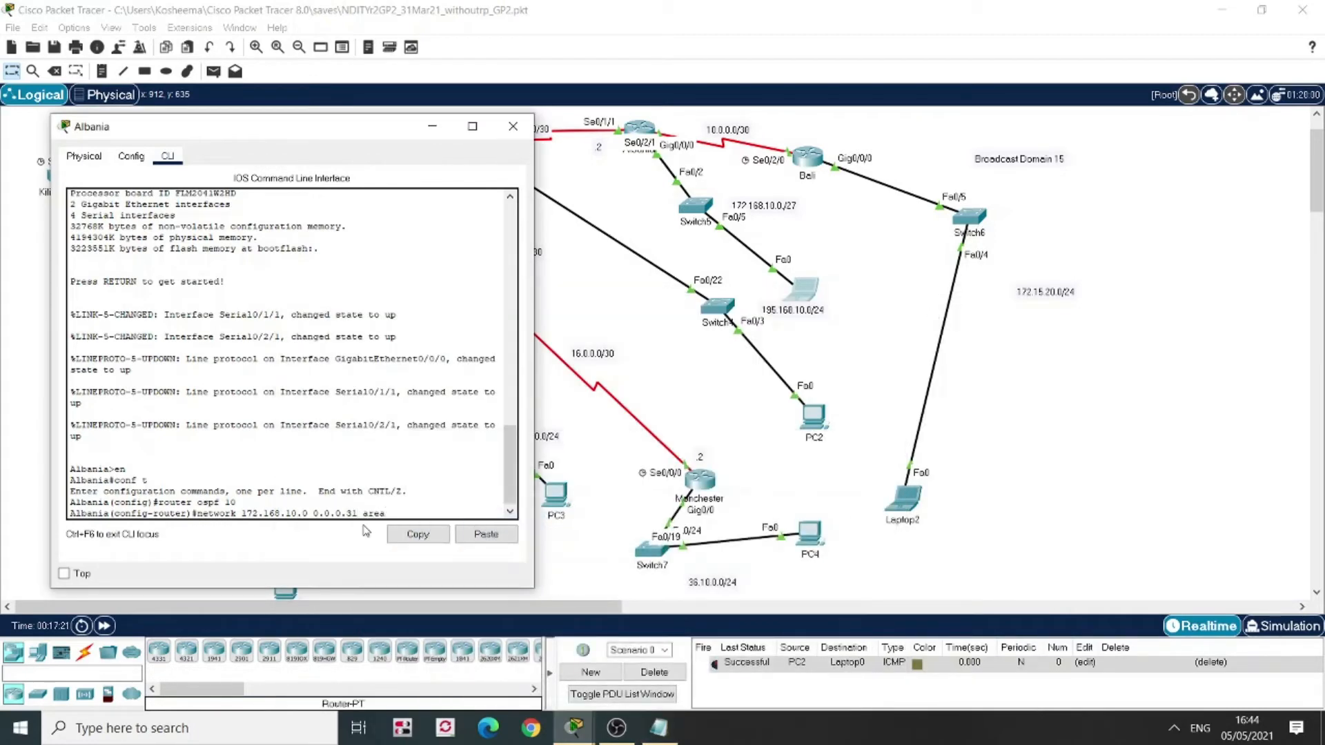
key("Return")
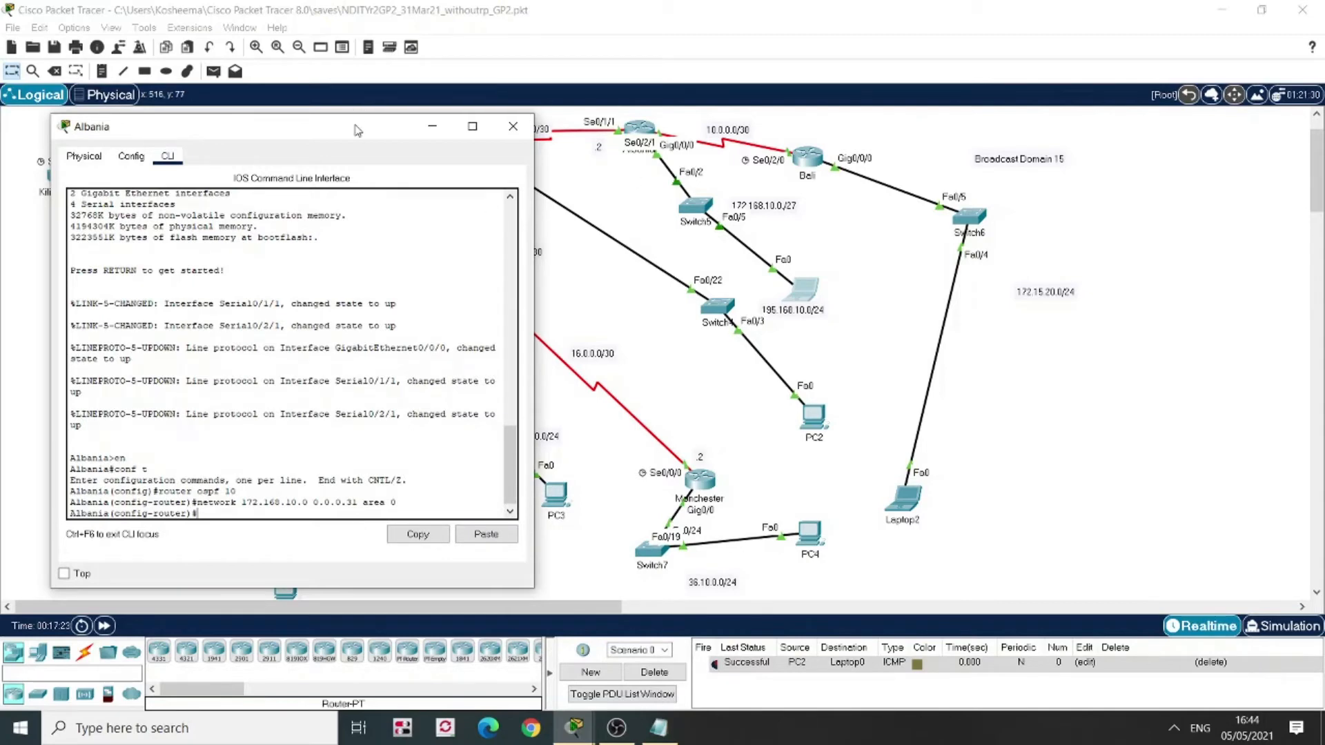
Advertise network 11.0.0.0 with wildcard 0.0.0.3 in area 0 of Albania's OSPF process
left_click_drag(358, 131, 455, 114)
key("Up")
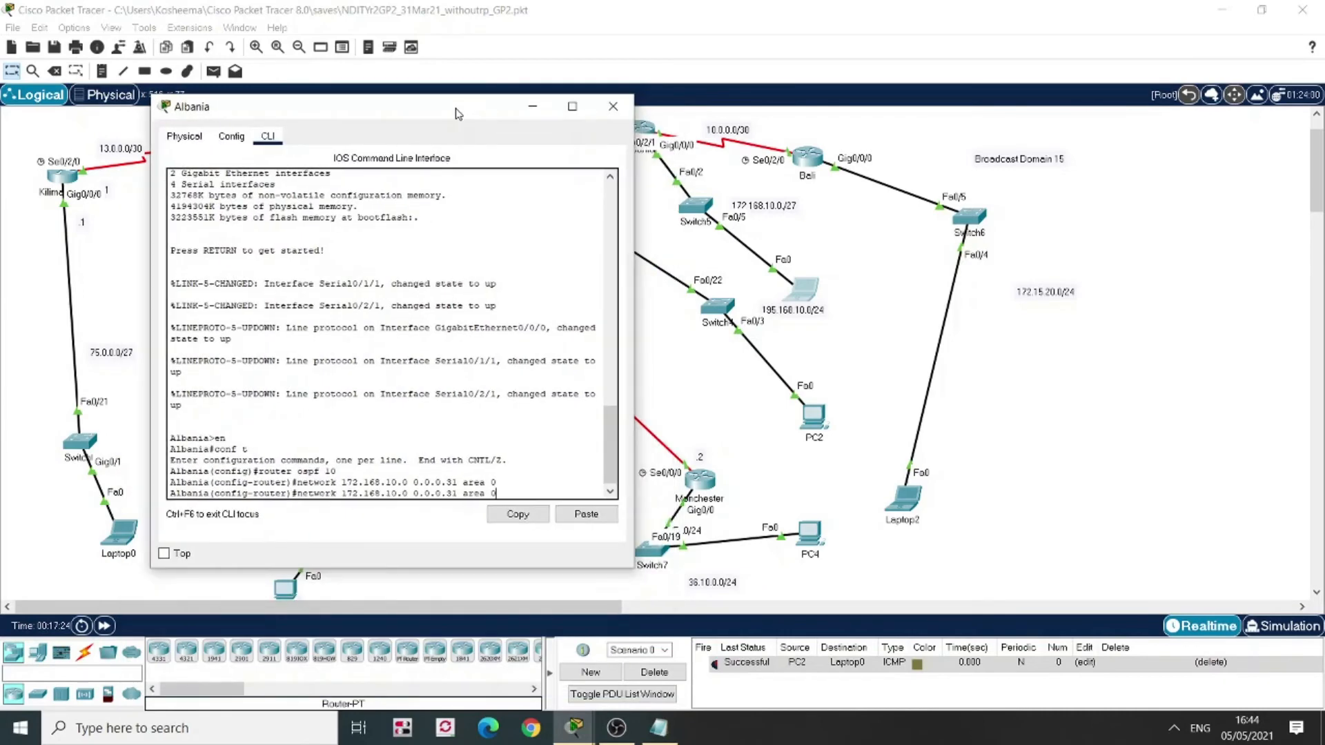
key("Left")
key("Left")
key("Left")
key("Left")
key("Left")
key("Left")
key("Left")
key("Left")
key("Left")
key("BackSpace")
key("BackSpace")
key("BackSpace")
key("BackSpace")
key("BackSpace")
key("BackSpace")
key("BackSpace")
key("BackSpace")
key("BackSpace")
type("11.")
key("BackSpace")
left_click_drag(426, 112, 475, 137)
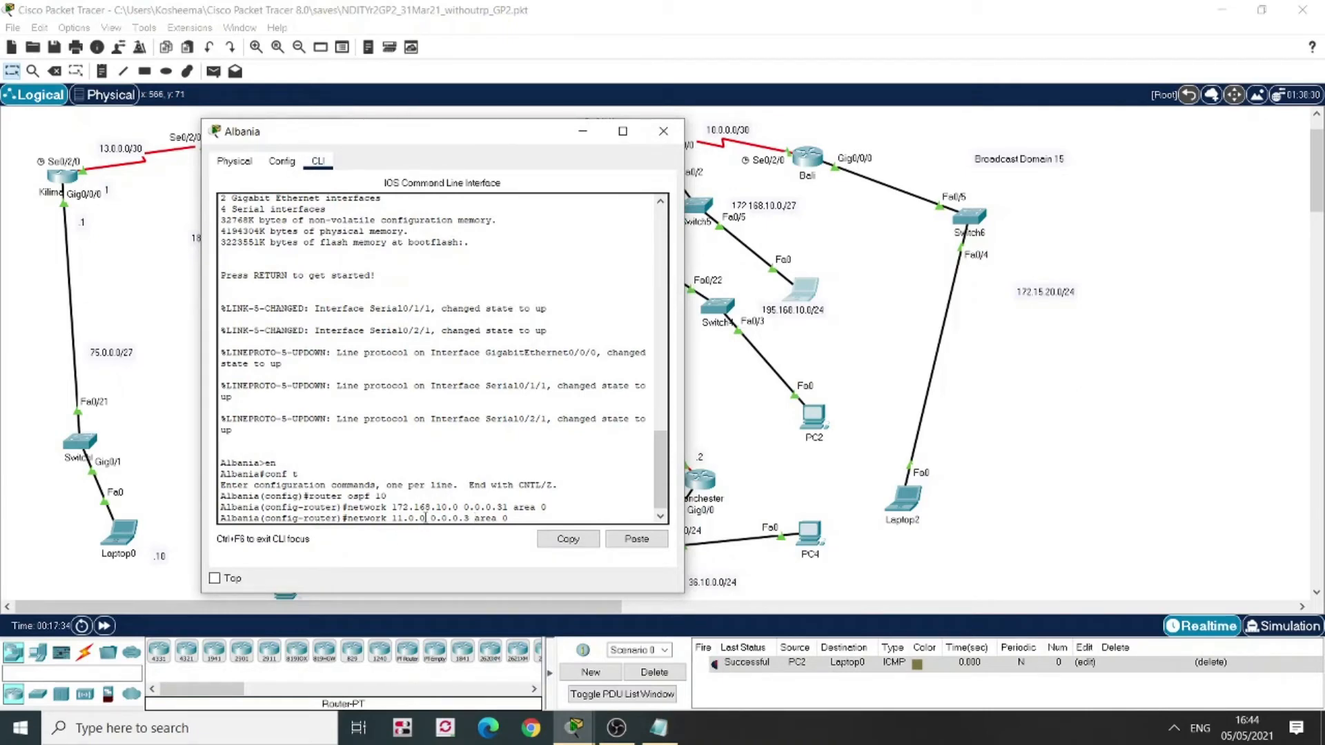
type(".")
key("BackSpace")
type(".0")
key("Return")
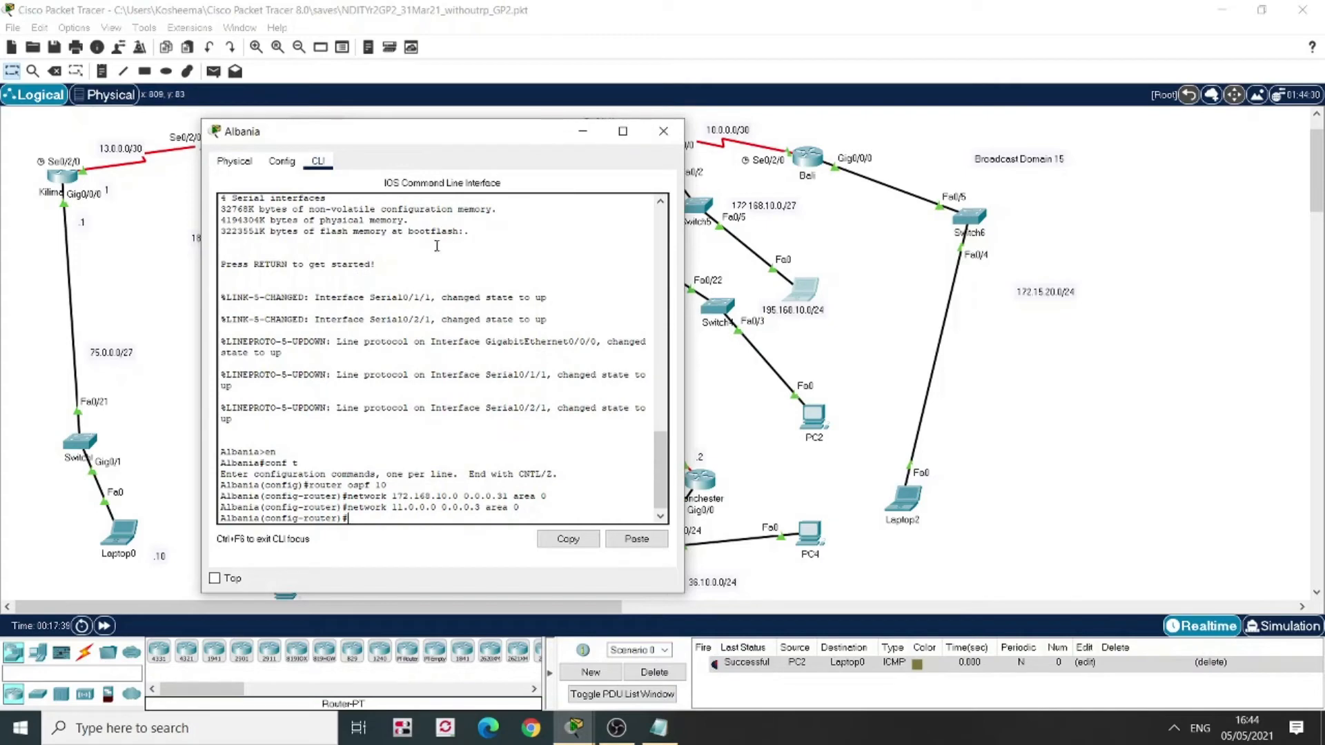
Advertise network 10.0.0.0 with wildcard 0.0.0.3 in area 0 of Albania's OSPF process
key("Up")
key("Left")
key("Left")
key("Left")
key("Left")
key("Left")
key("Left")
key("Left")
key("Left")
key("Left")
key("Left")
key("Left")
key("Left")
key("Left")
key("Left")
key("Left")
key("Left")
key("Left")
key("Left")
key("Left")
key("Left")
key("BackSpace")
type("0")
key("Return")
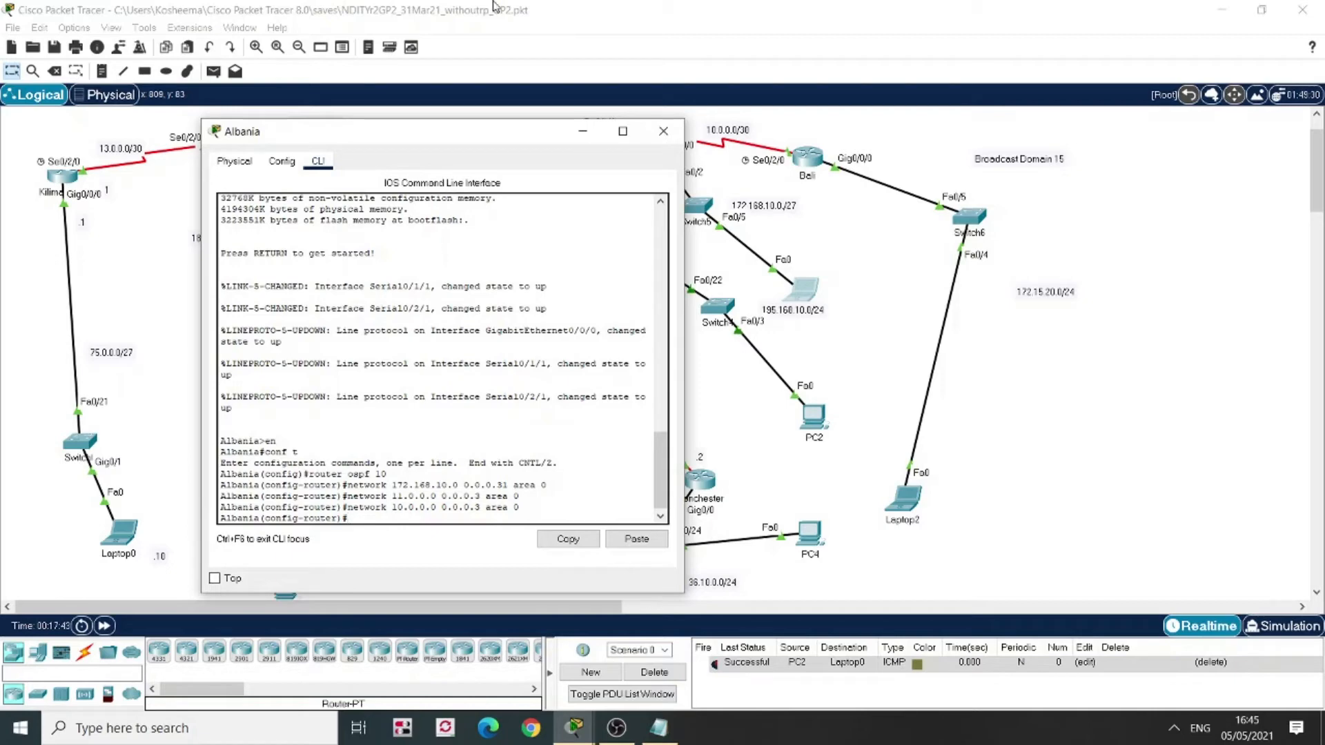
Make interface g0/0/0 passive in Albania's OSPF process and close the router's window
left_click_drag(462, 141, 1033, 165)
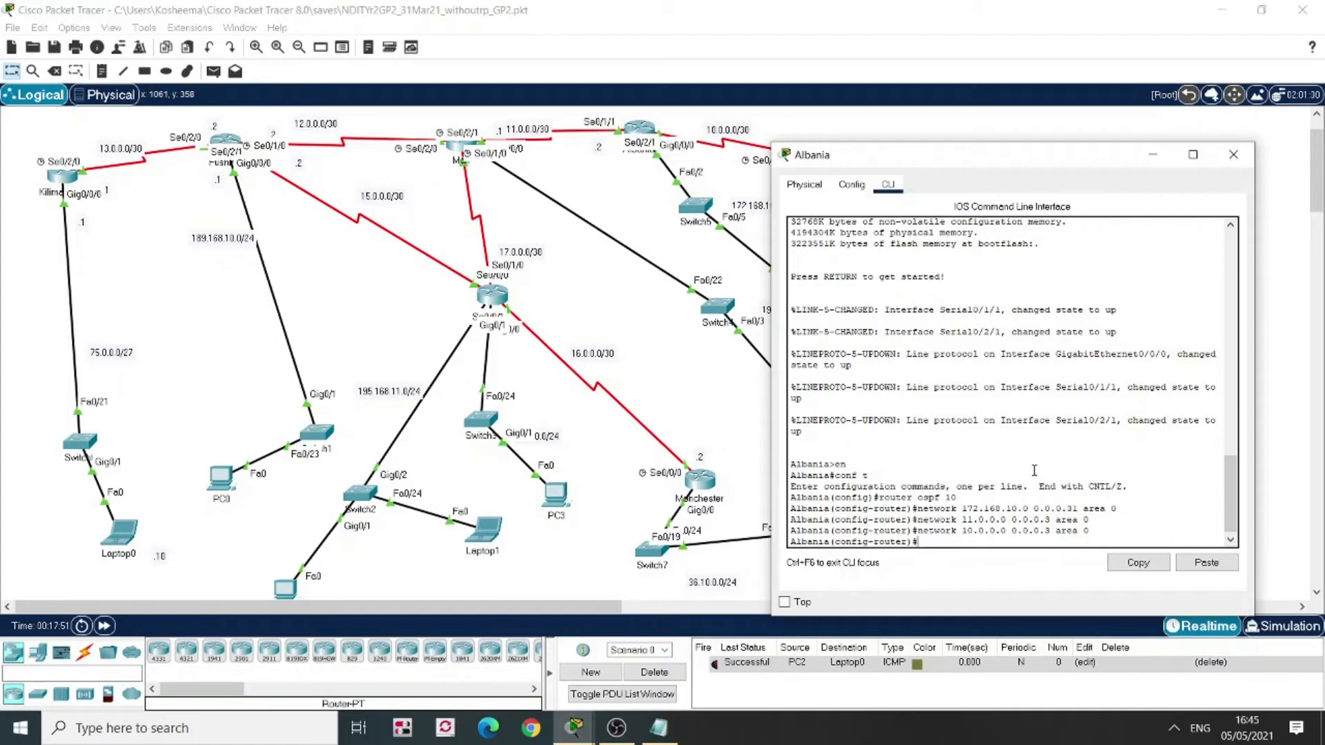
type("passive-interface g0/0/0")
key("Return")
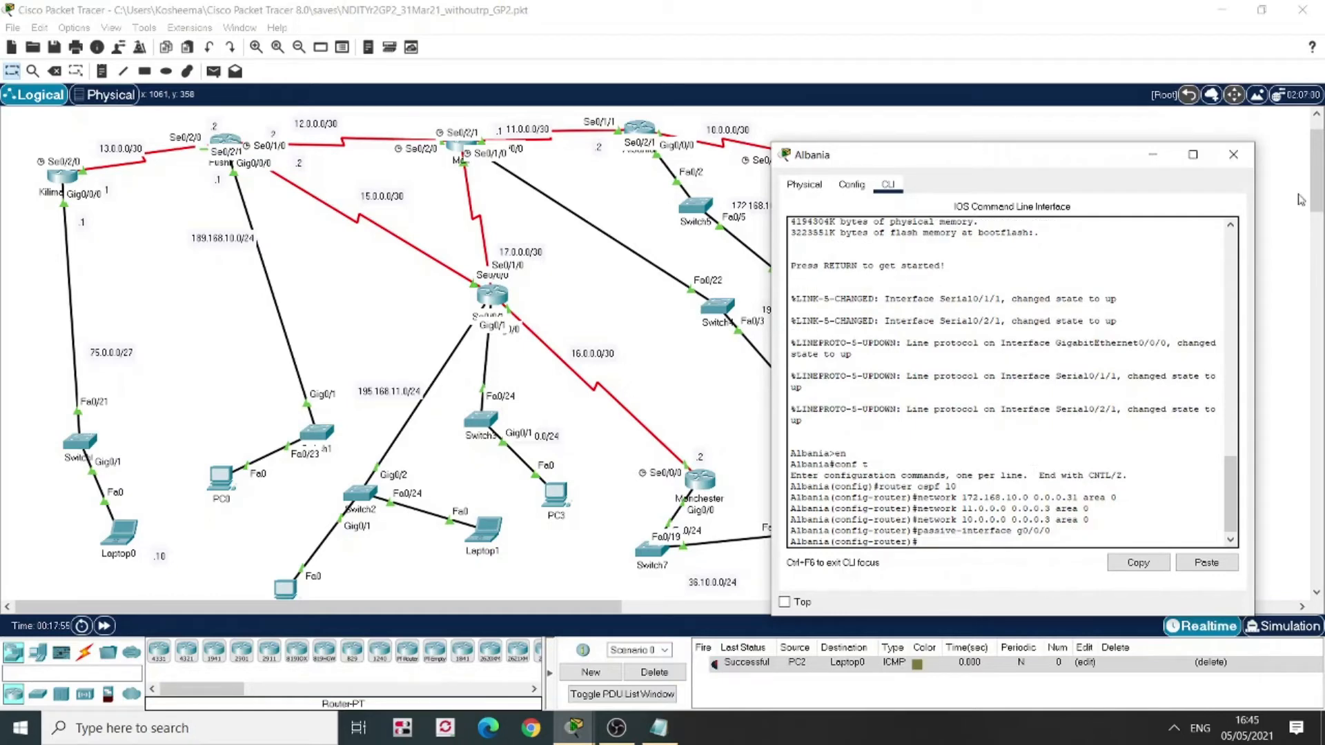
left_click(1234, 155)
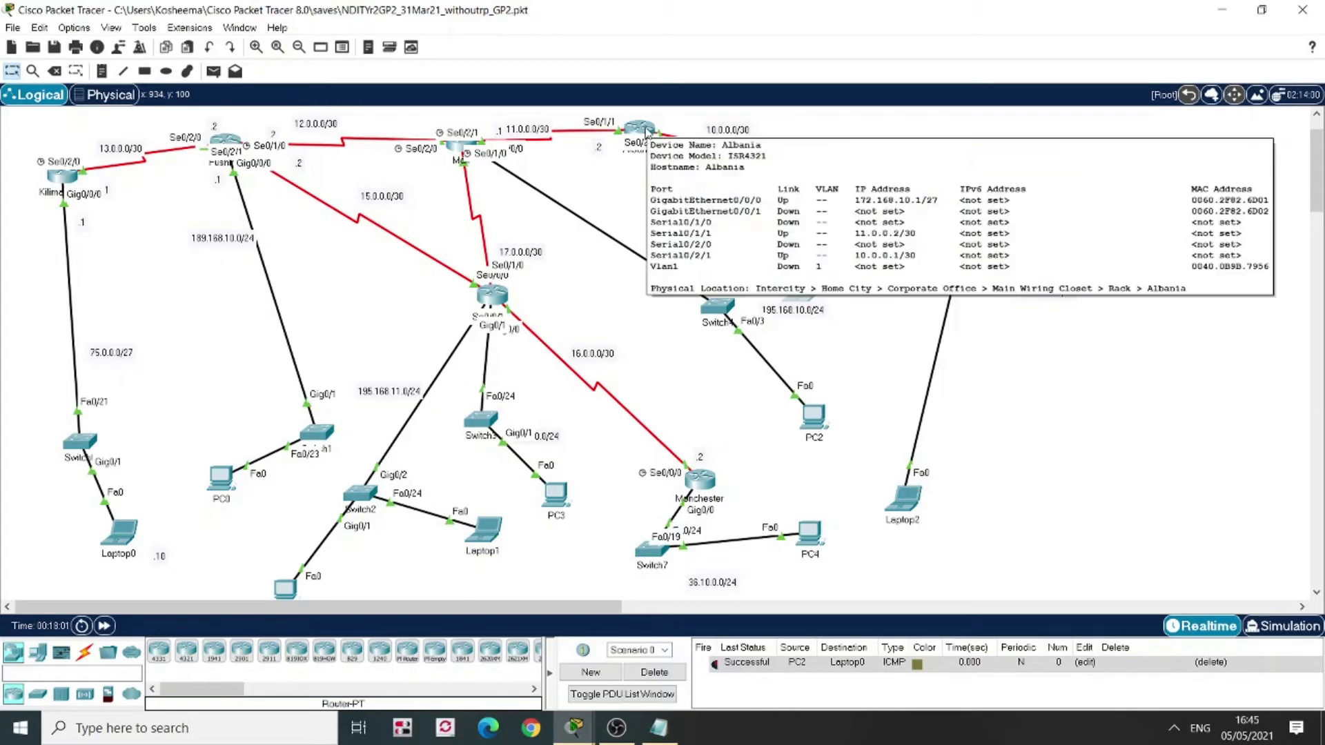
left_click(216, 77)
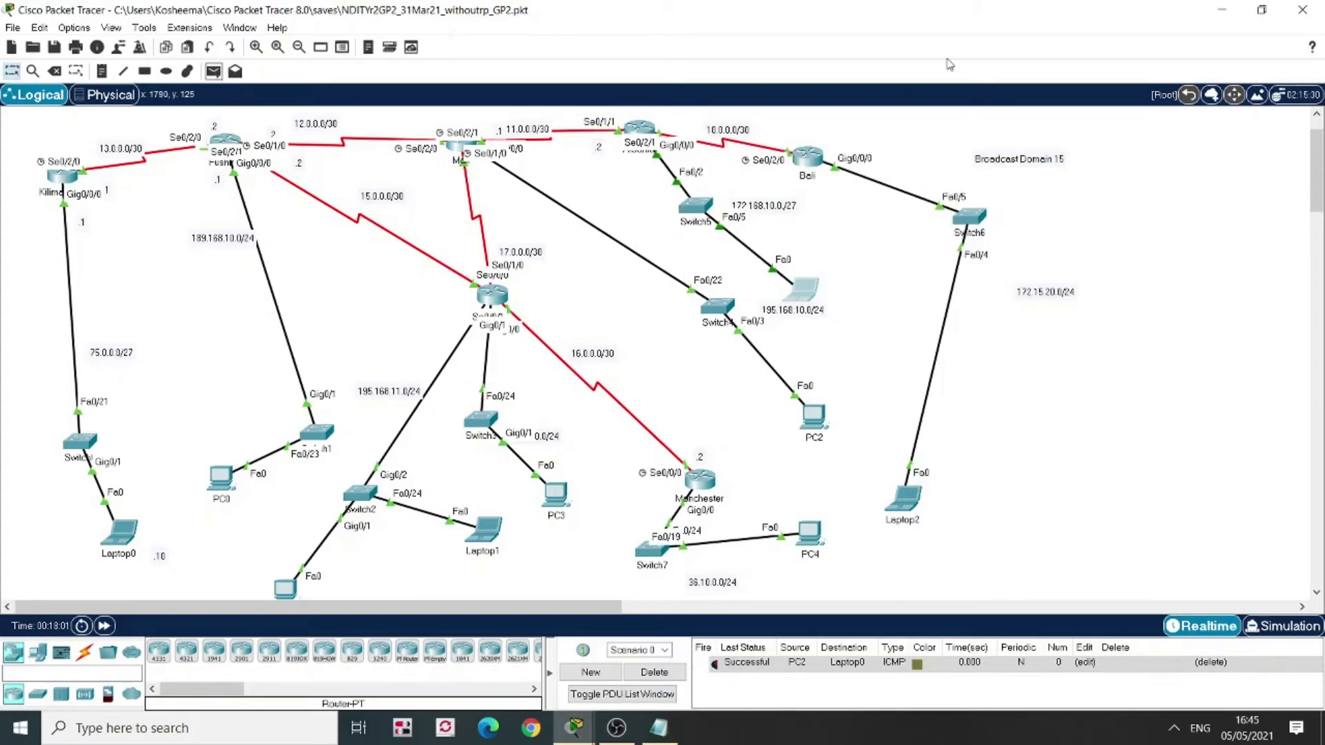
left_click(808, 164)
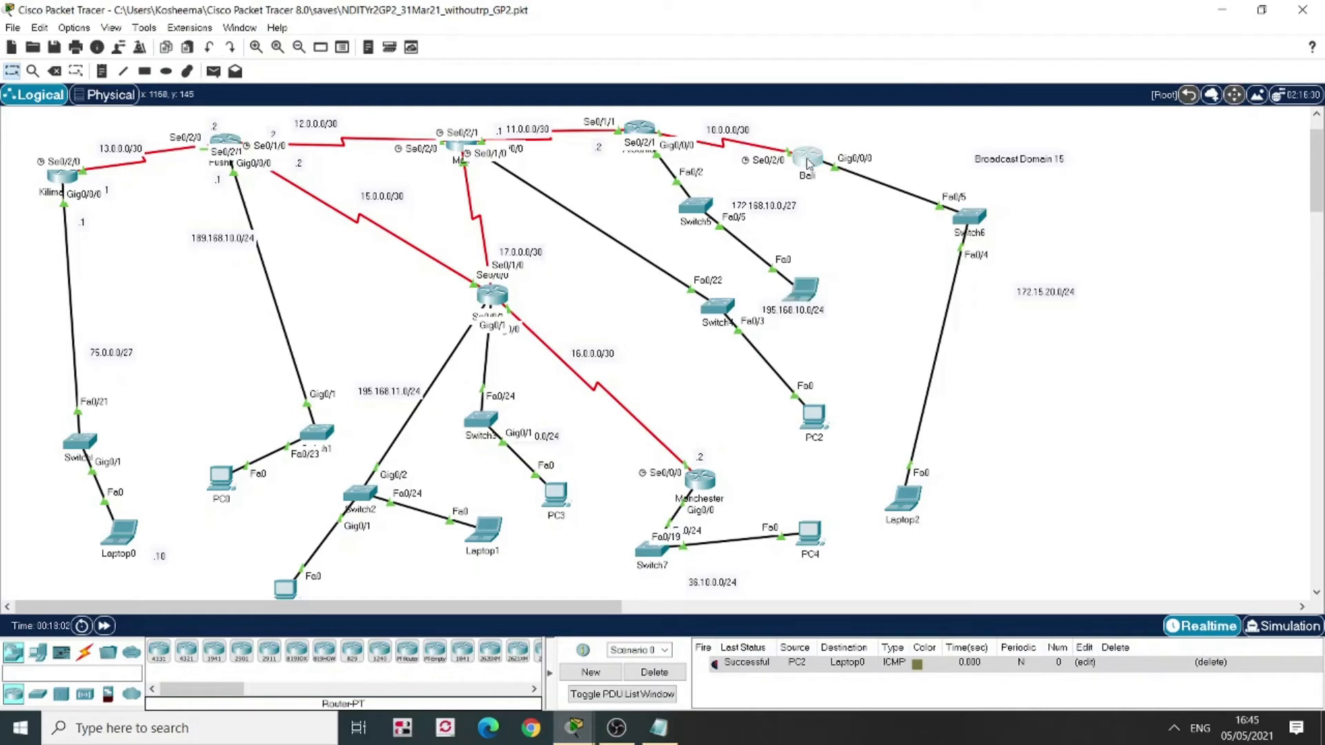
left_click(809, 163)
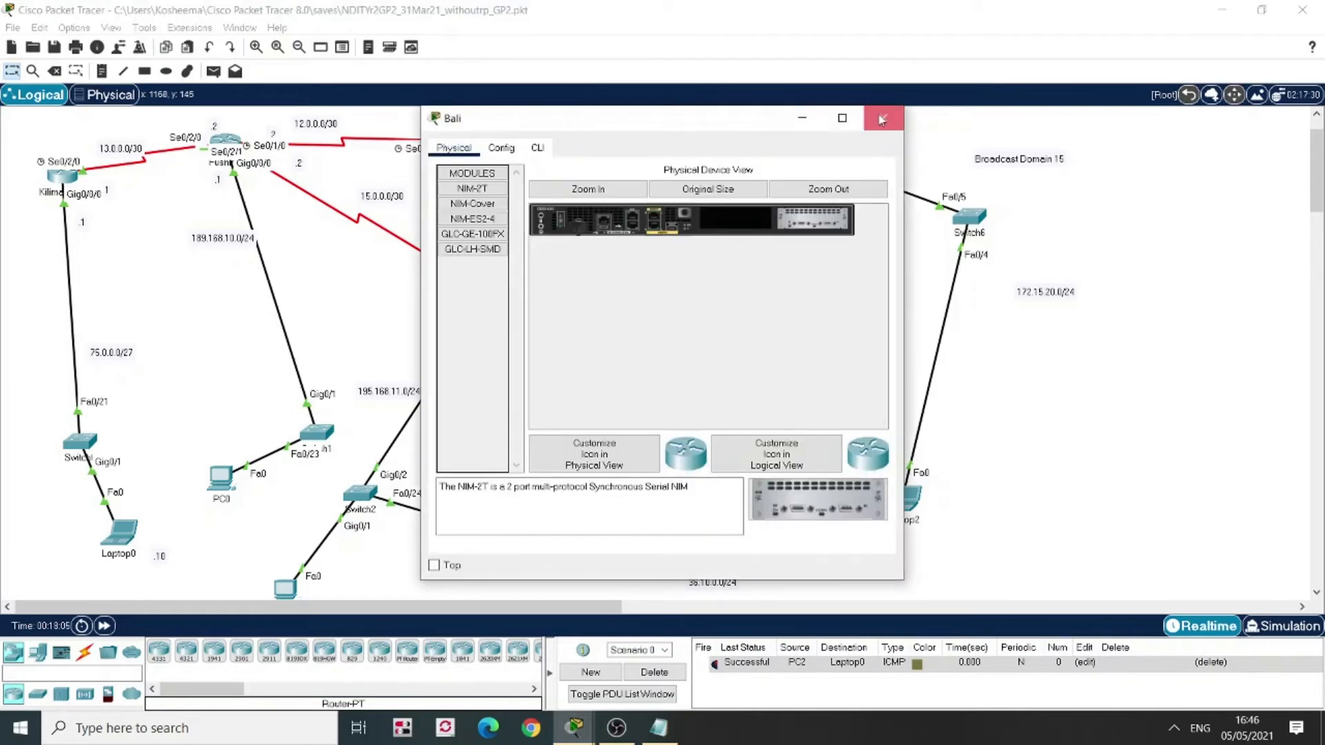
left_click(881, 118)
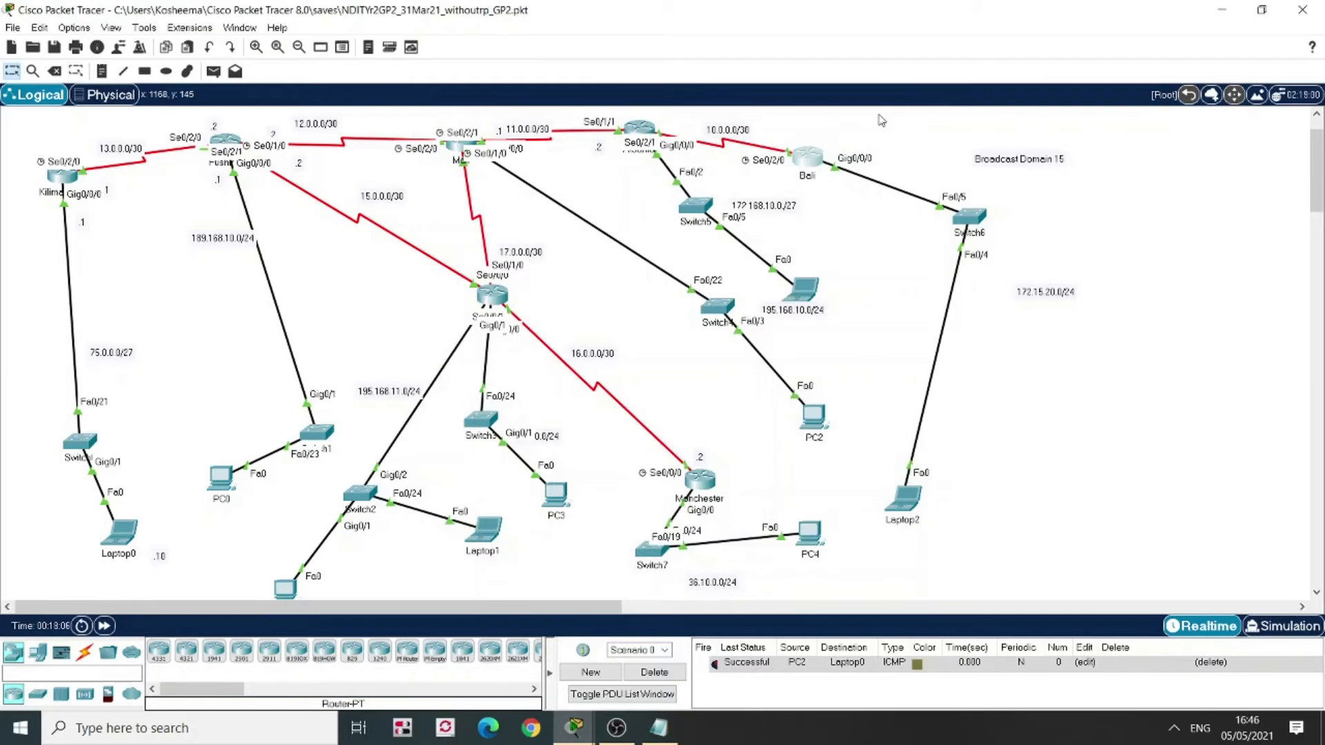
Test connectivity from the Albania router to Laptop0 by sending two simple PDUs
left_click(213, 72)
left_click(648, 133)
left_click(124, 535)
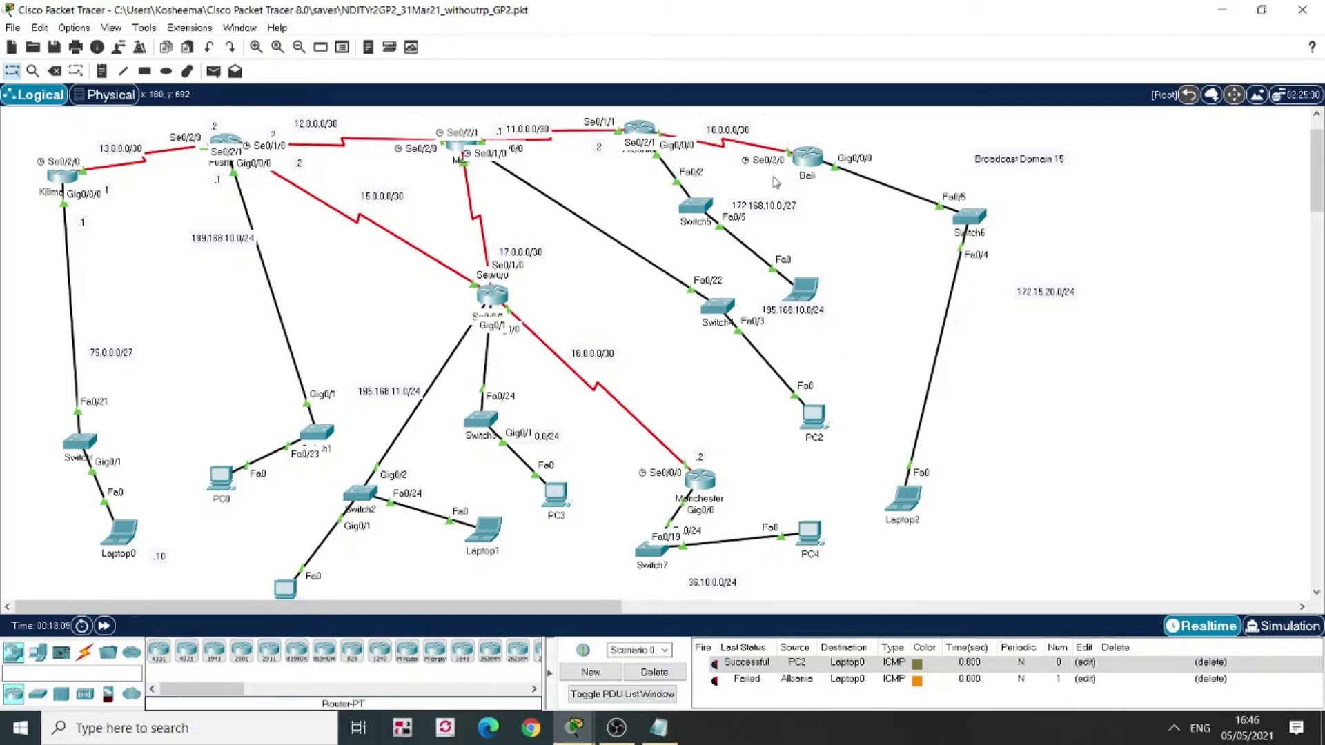
left_click(213, 72)
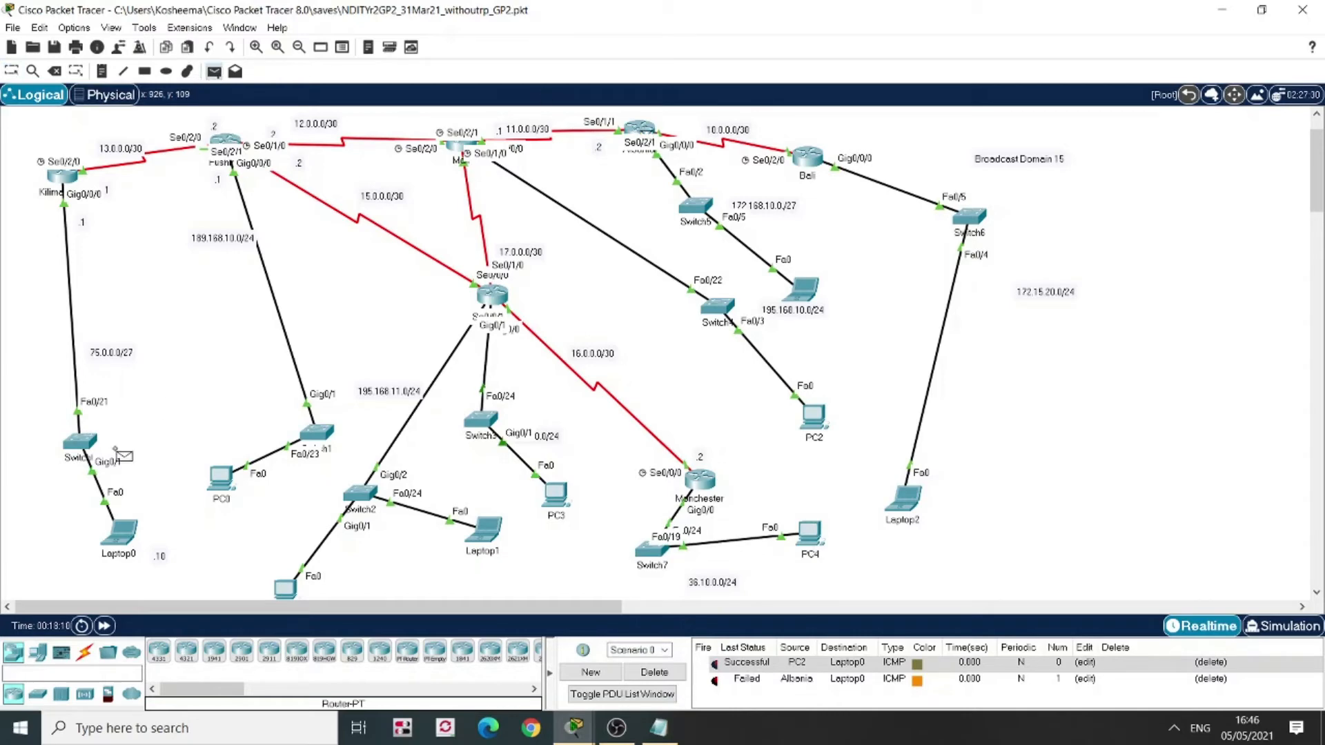
left_click(121, 534)
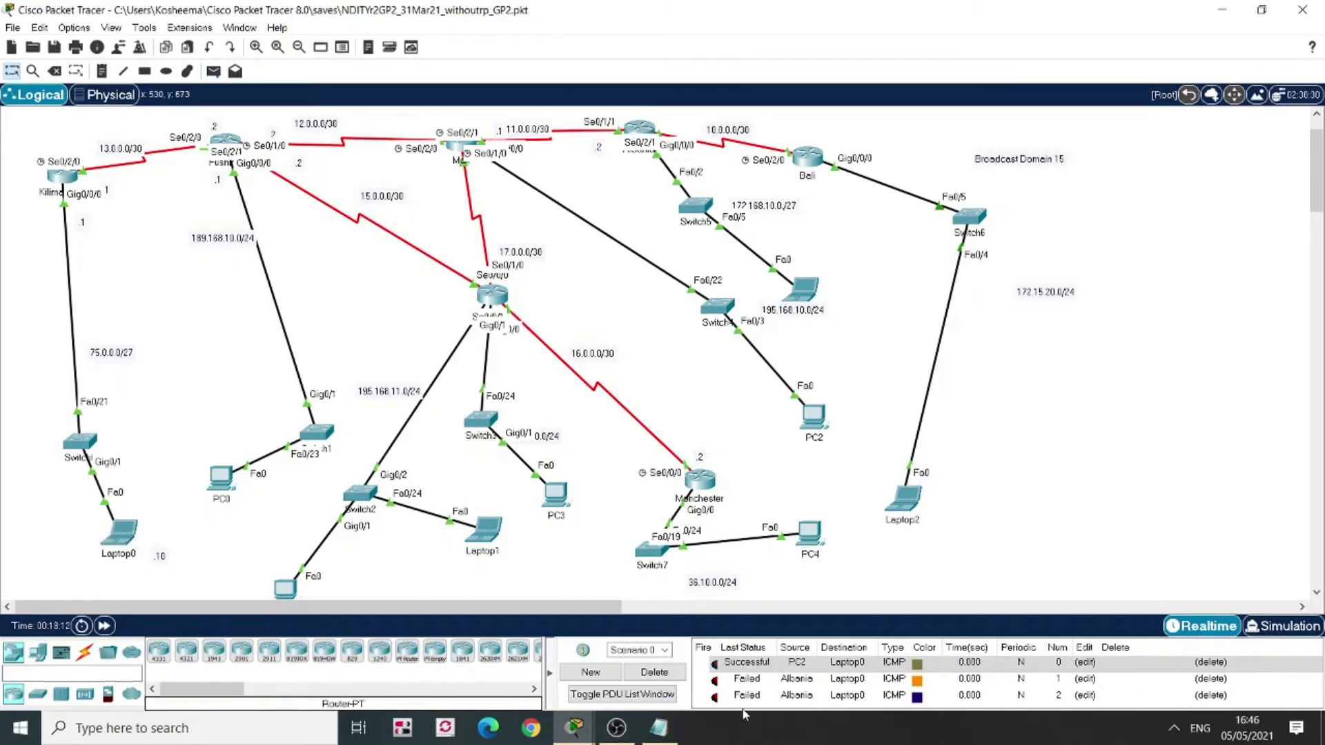
Exempt serial interface S0/2/1 from the passive default in the Mali router's OSPF process
left_click(459, 143)
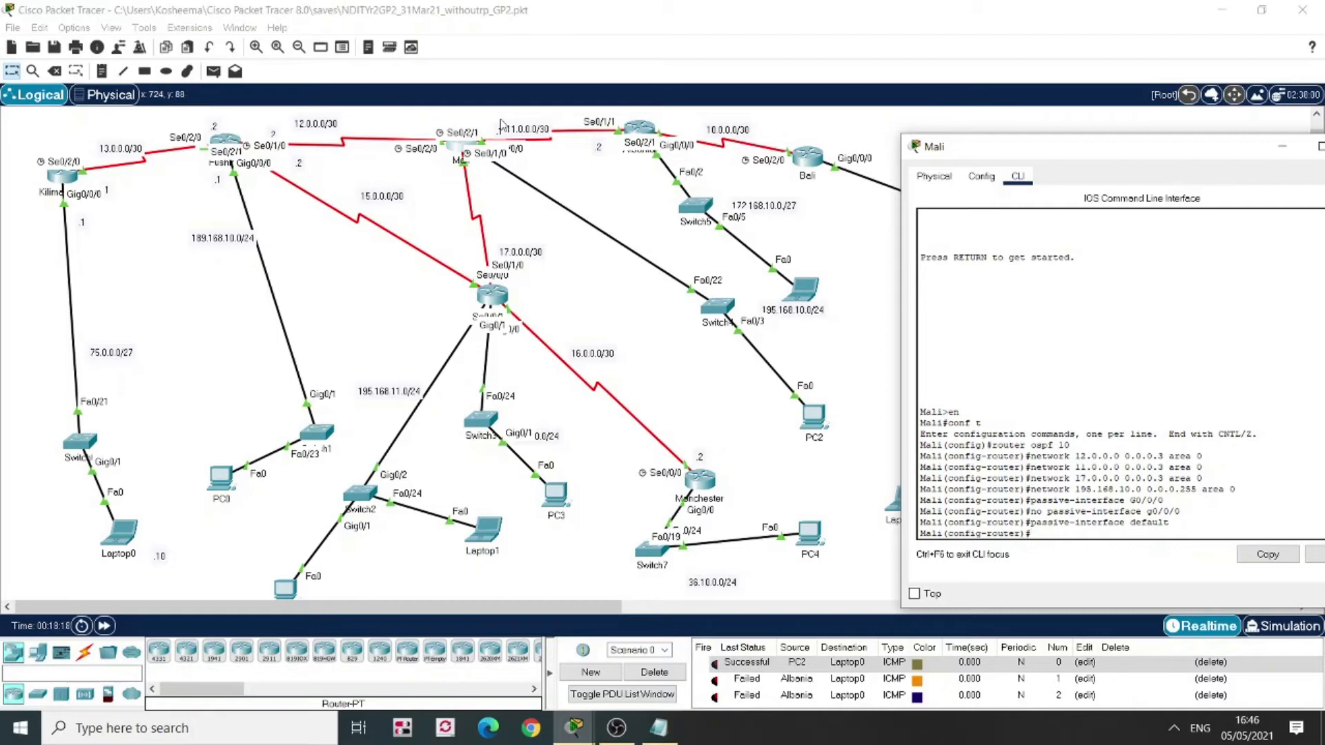
type("passive")
key("Up")
type("no")
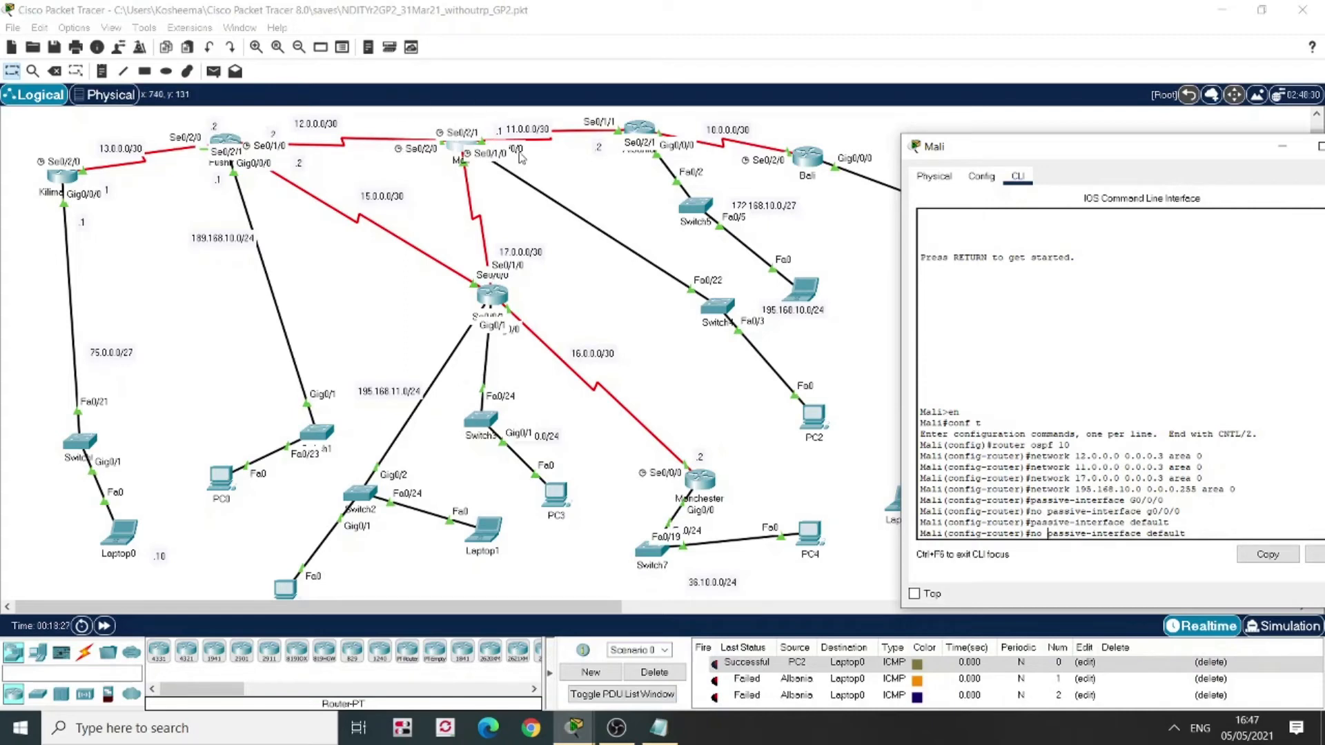
key("Home")
key("Delete")
key("Delete")
key("Delete")
type("no")
type("/2/1")
key("Return")
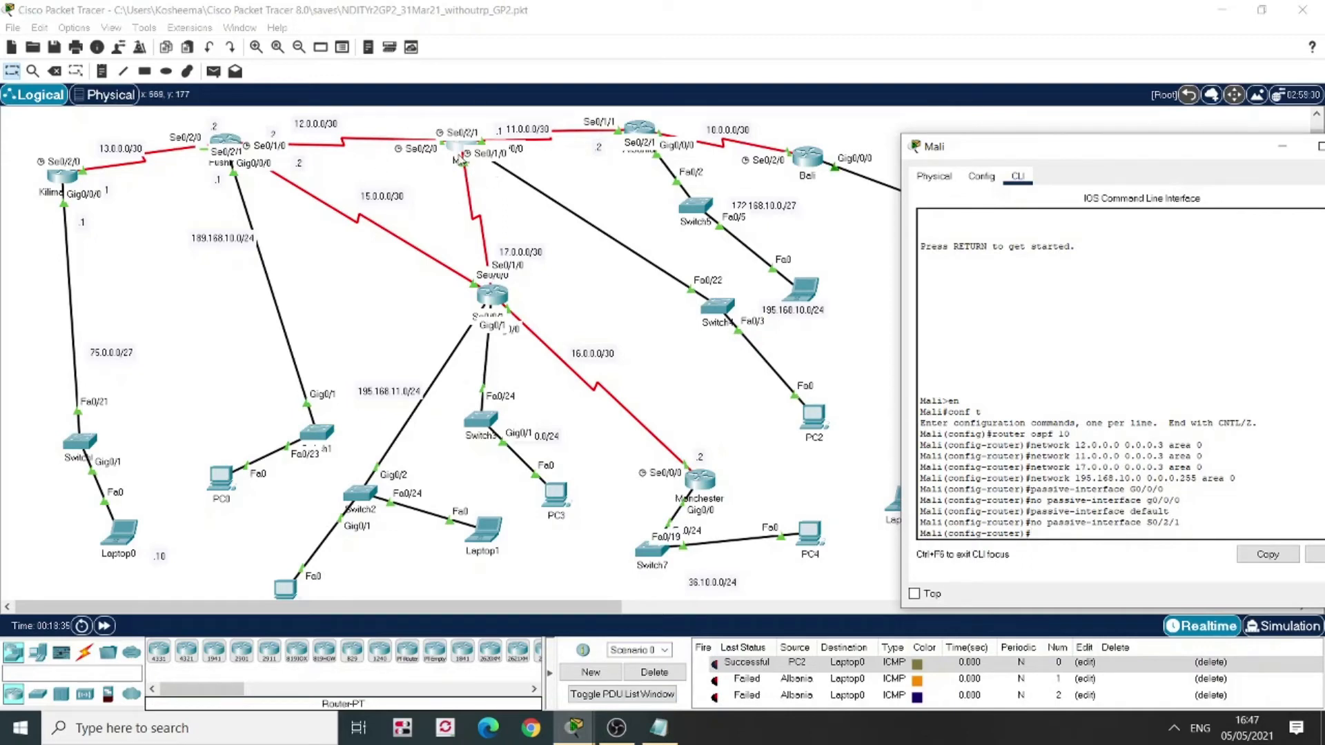
Exempt serial interface S0/1/0 from the passive default in Mali's OSPF process
key("Up")
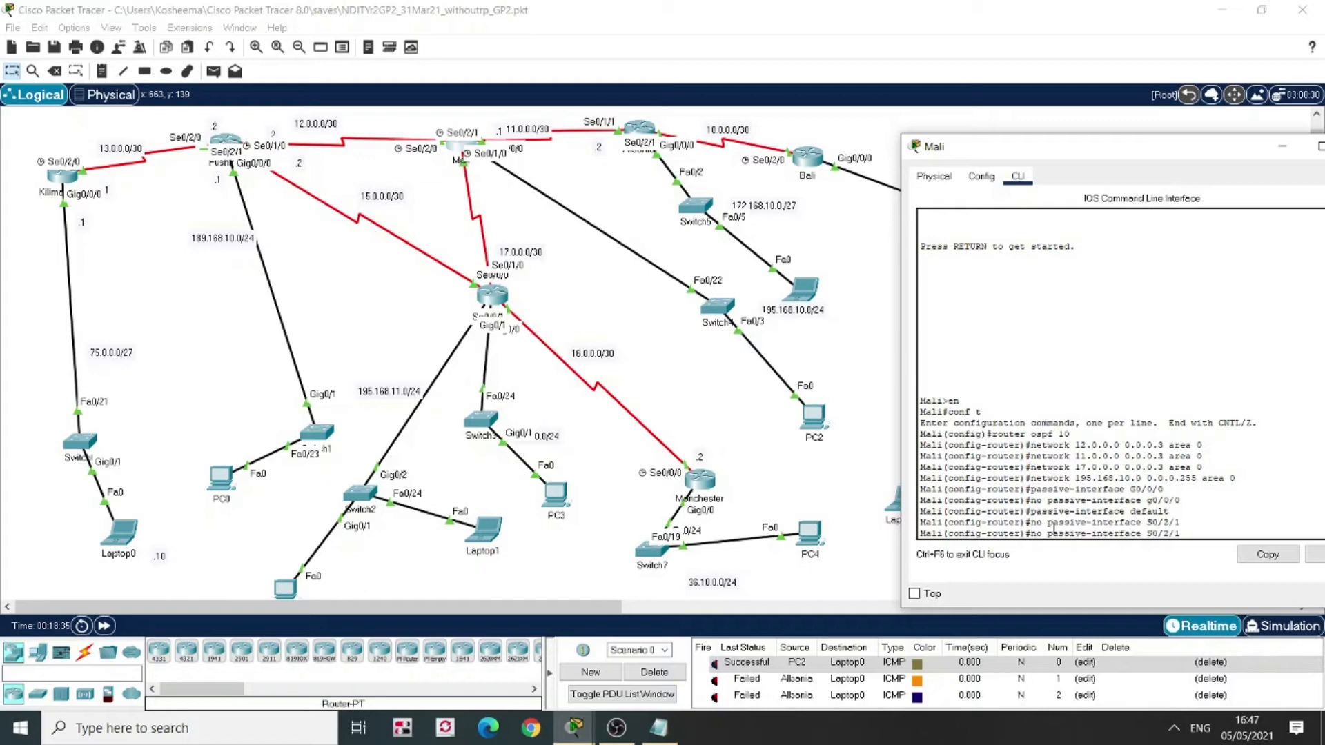
key("BackSpace")
key("BackSpace")
type("0")
key("Return")
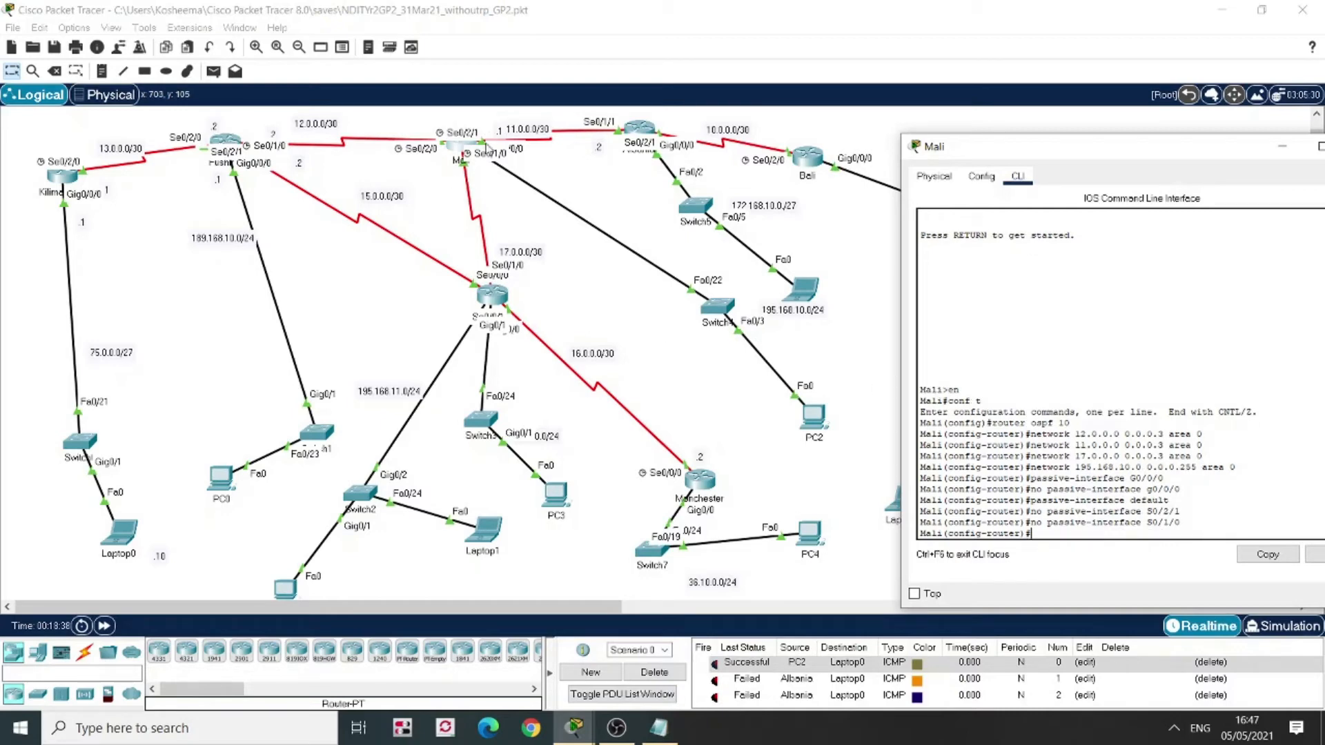
Exempt serial interface S0/2/0 from the passive default in Mali's OSPF process
key("Up")
key("Left")
key("Left")
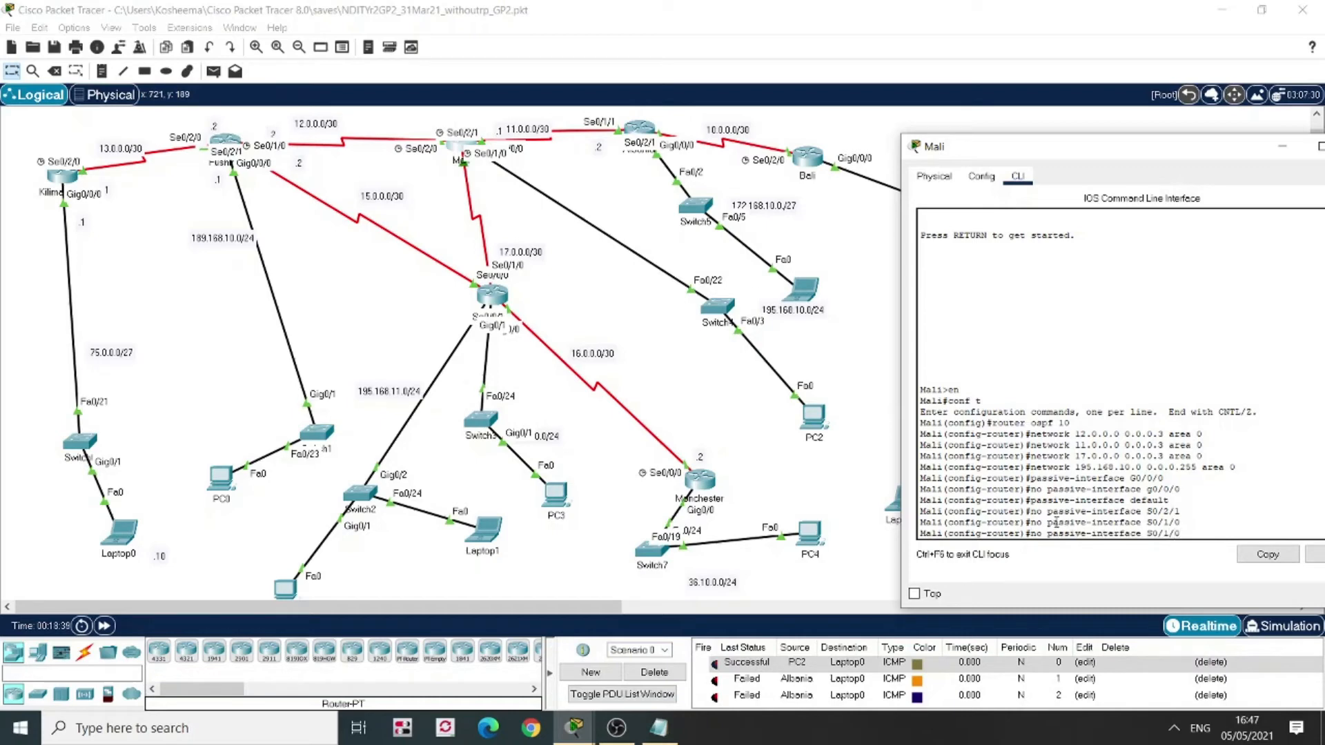
key("BackSpace")
type("2")
key("Return")
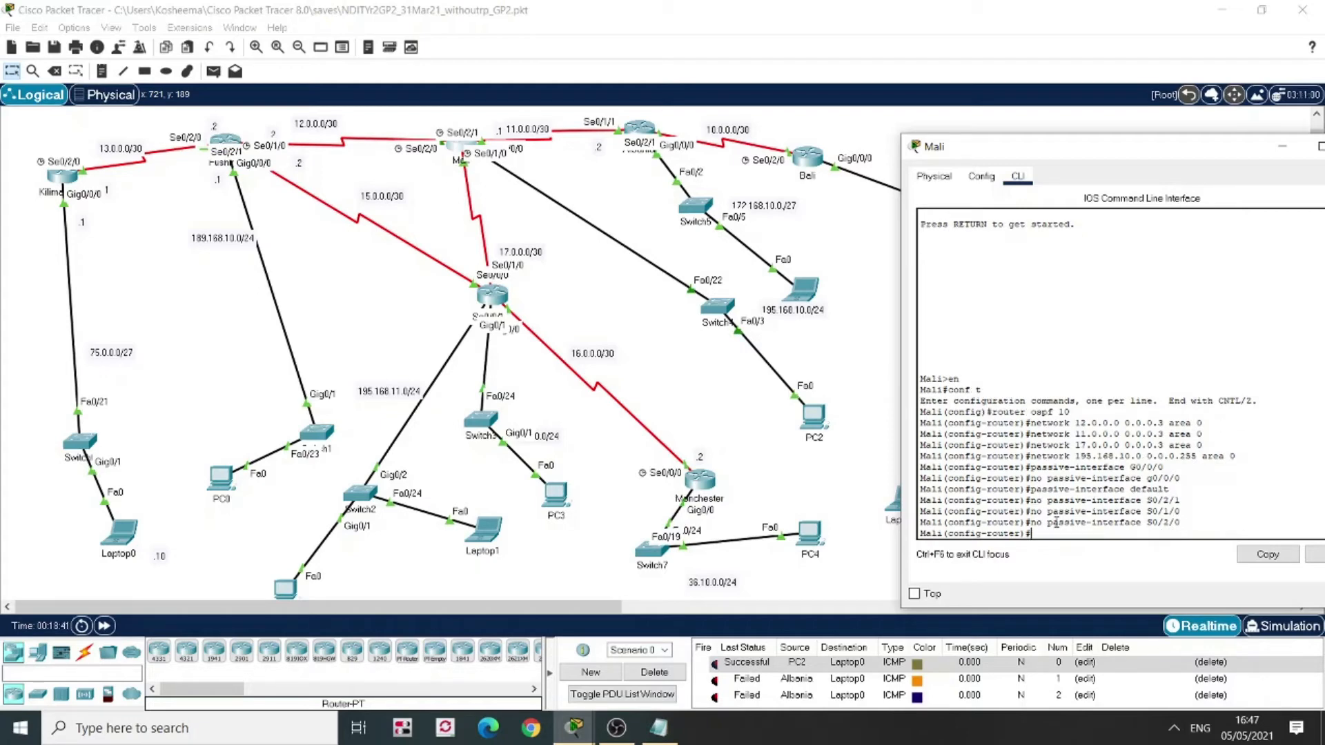
Leave configuration mode on Mali and save its configuration with wr mem
type("END")
key("Return")
key("Return")
type("wr")
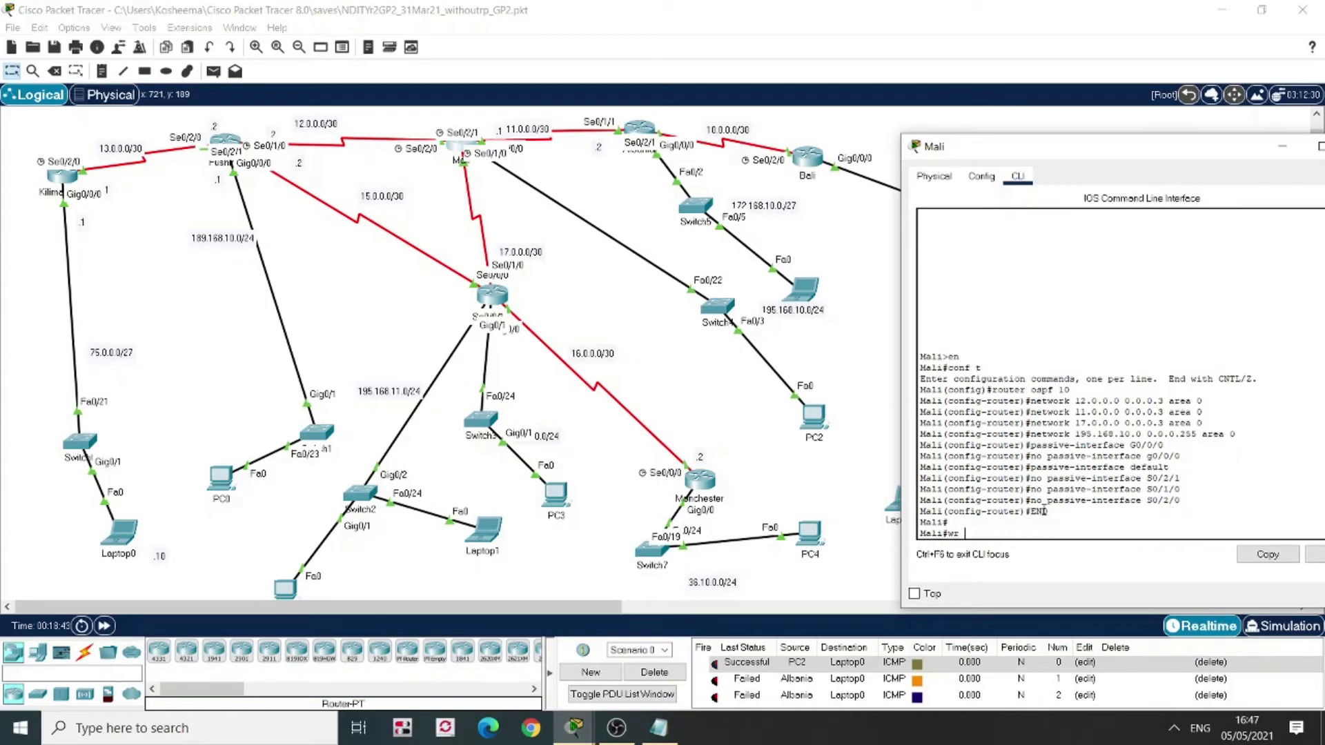
type(" mem")
key("Return")
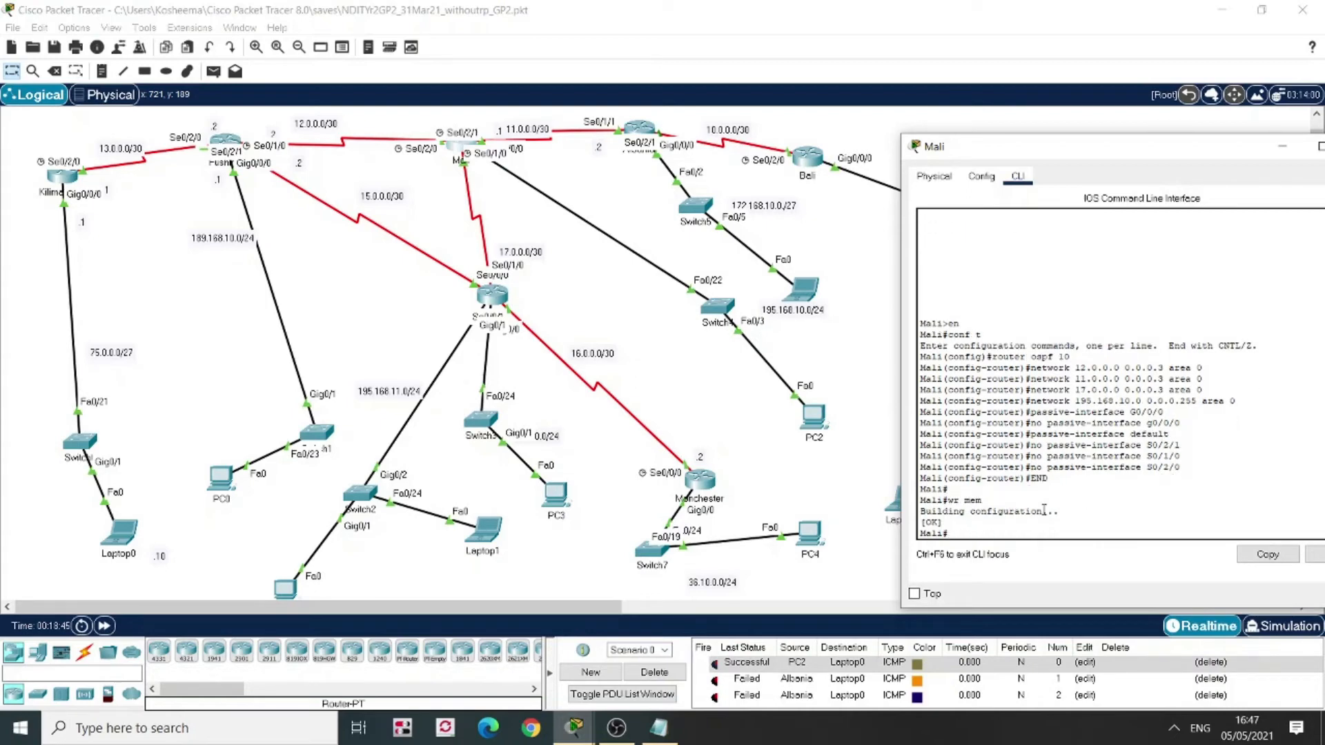
Show Mali's IP routing table, read through its OSPF and connected entries, and return to the topology
type("sh ip route")
key("Return")
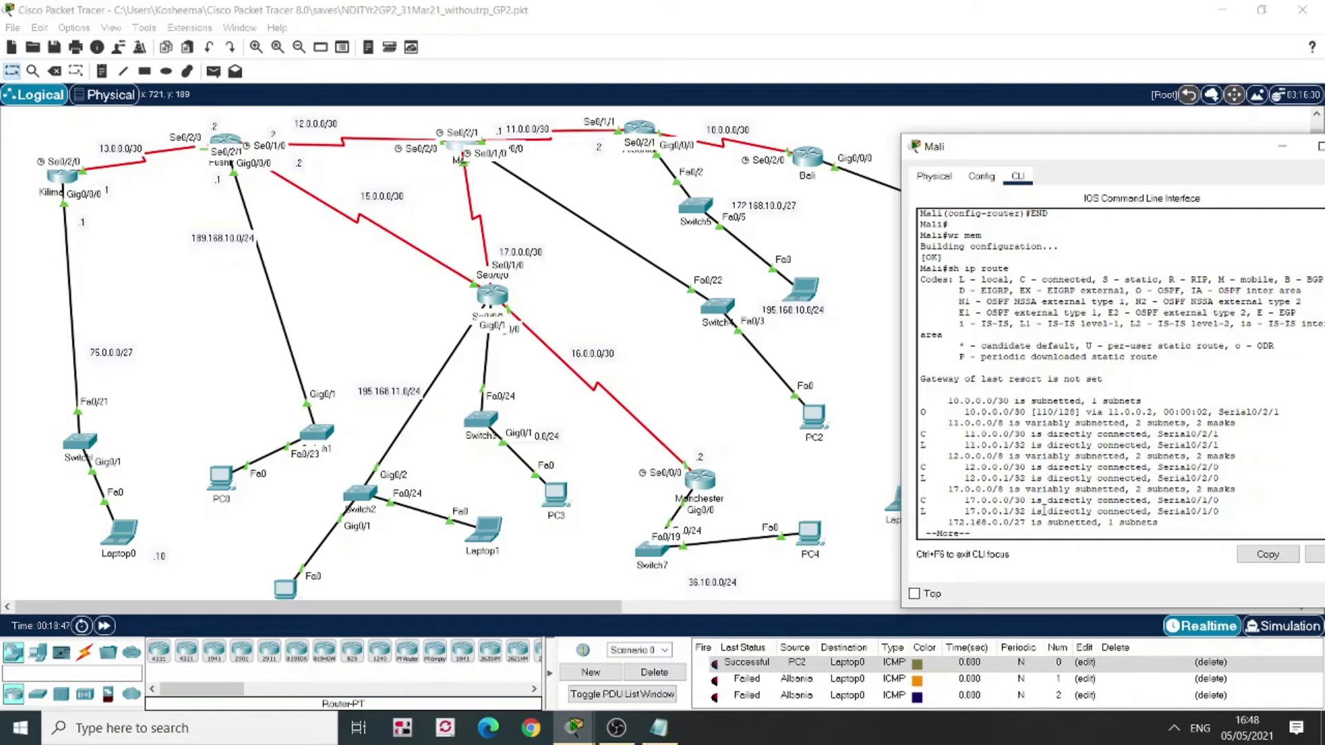
key("Return")
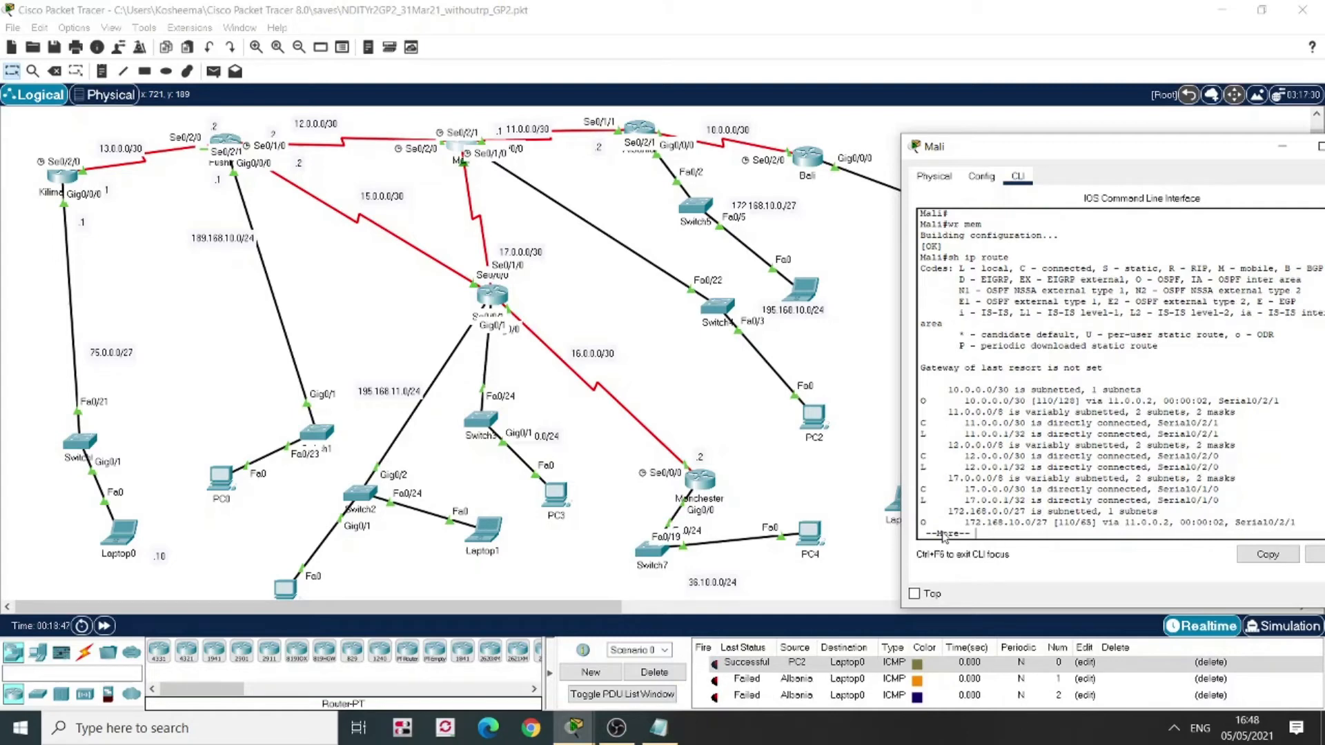
key("Return")
key("Return")
key("Return")
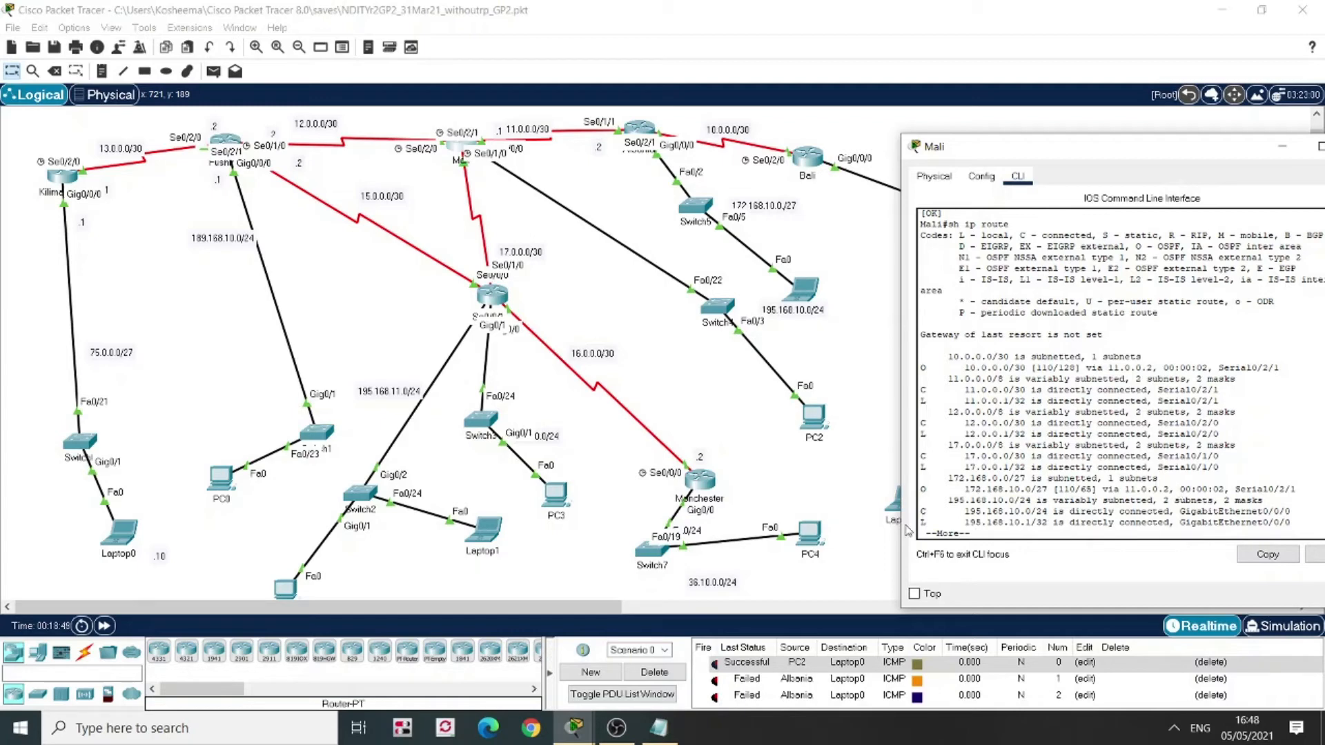
left_click(858, 574)
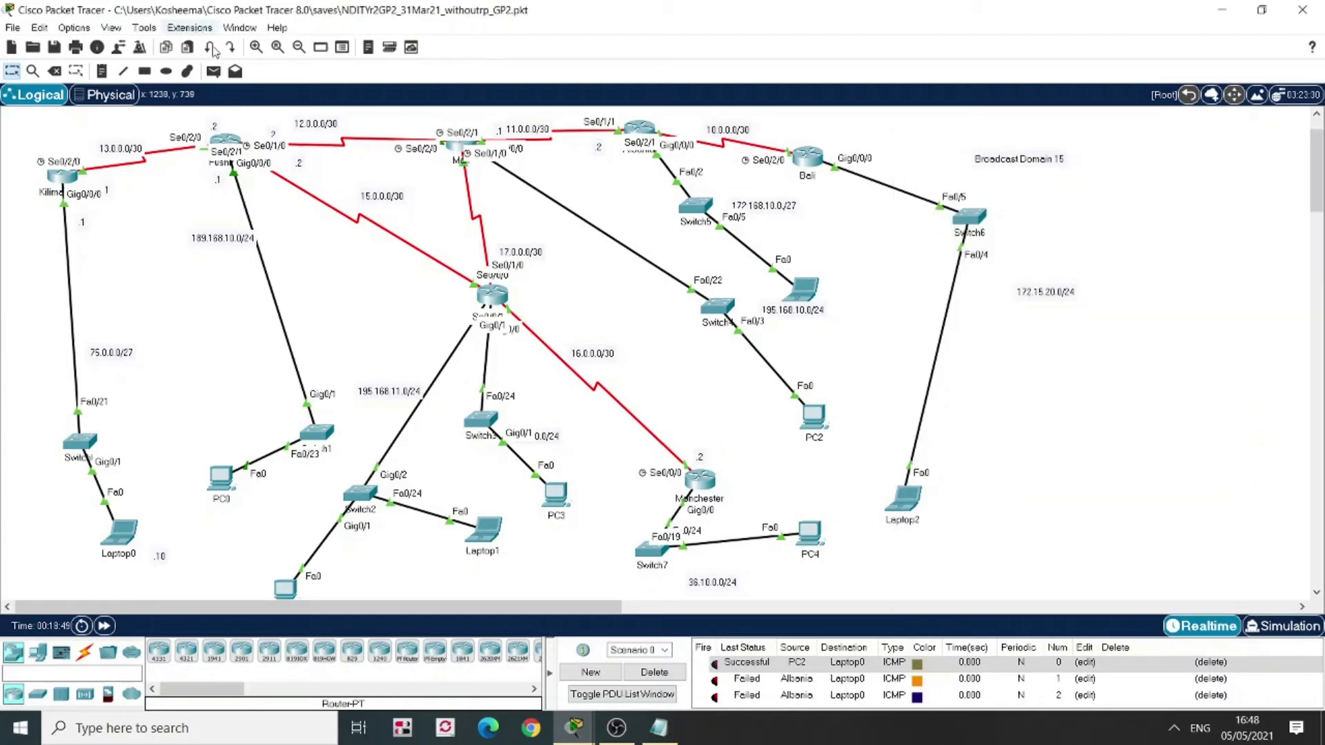
Send a simple PDU from Laptop3 to Laptop0, then delete the scenario to clear the PDU list
left_click(213, 71)
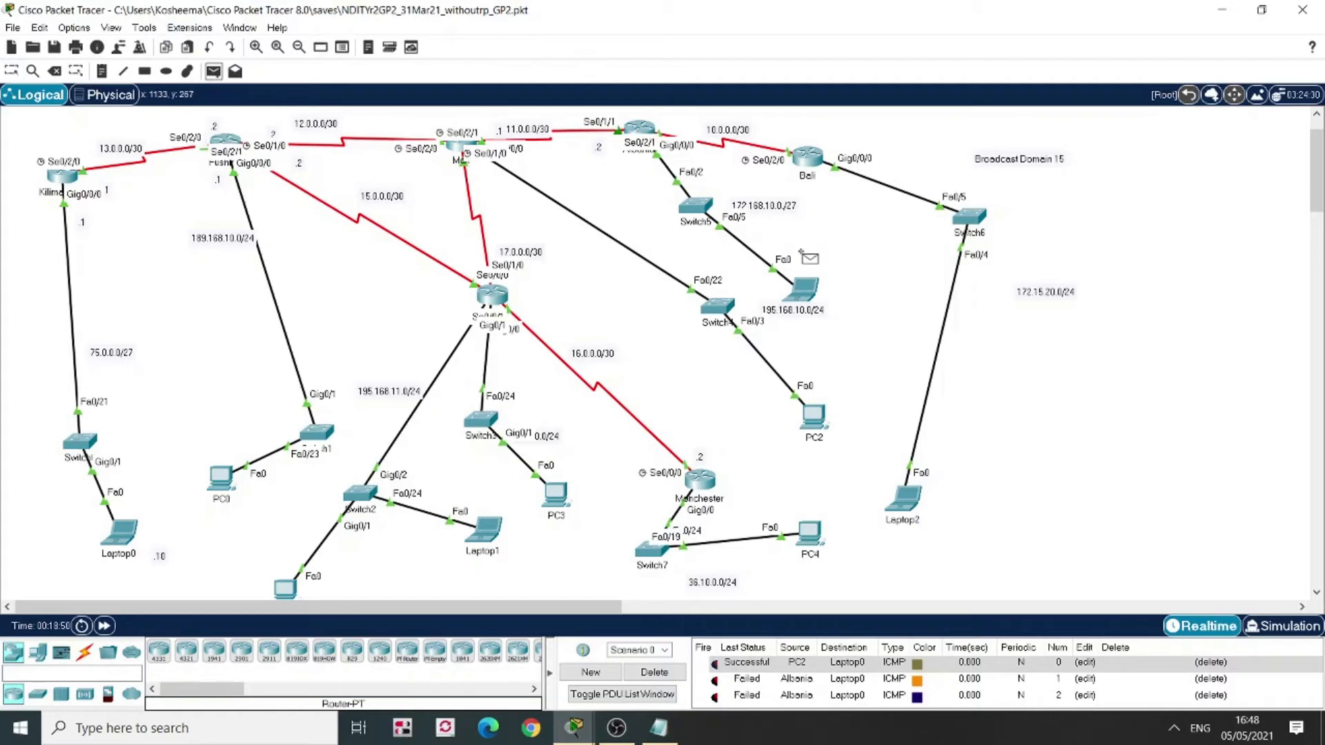
left_click(809, 292)
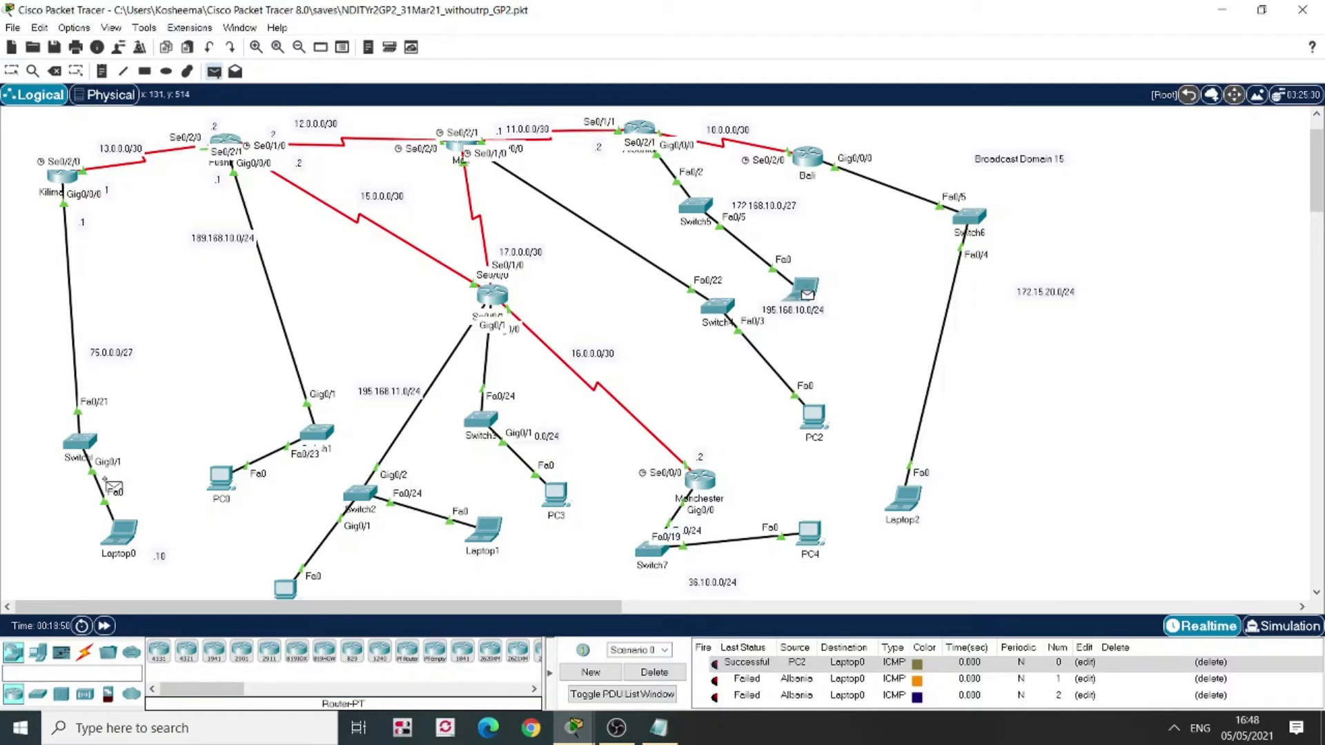
left_click(124, 534)
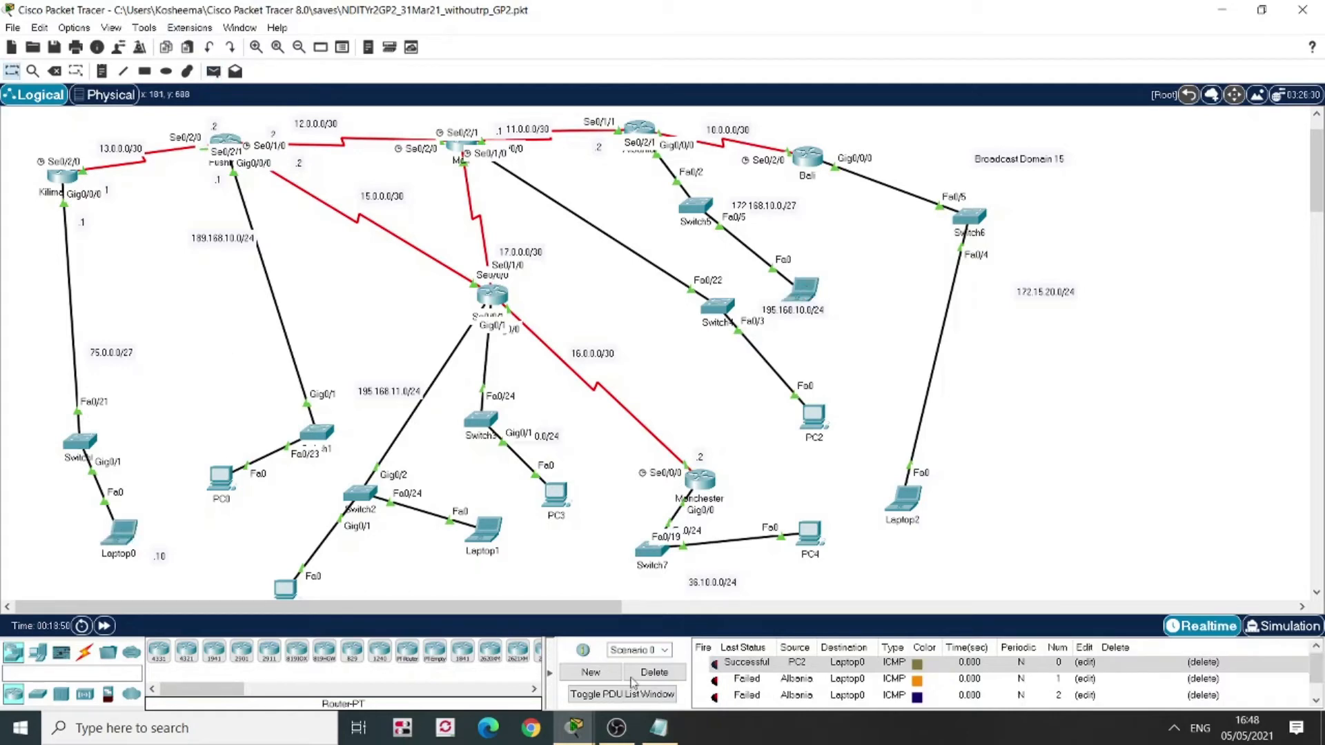
left_click(655, 673)
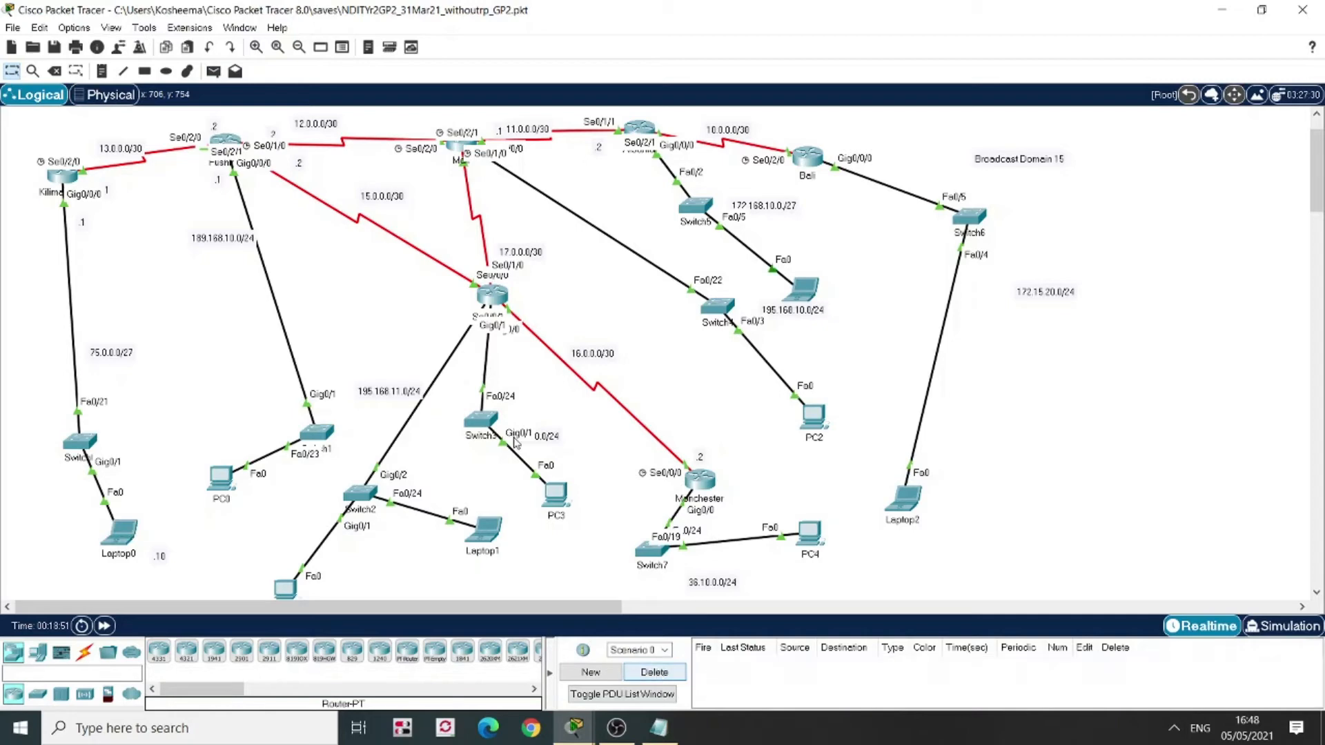
Send two simple PDUs from Laptop3 to Laptop0, then delete the scenario to clear the PDU list
left_click(213, 72)
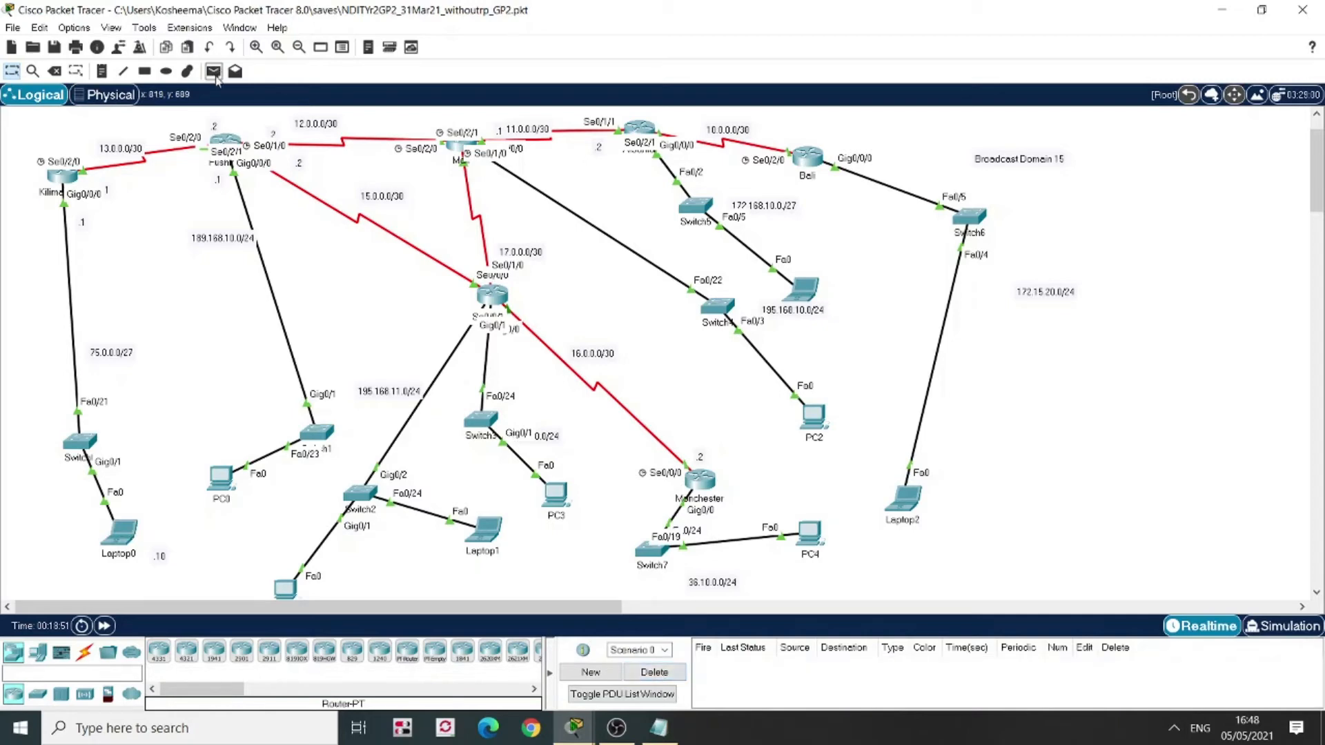
left_click(807, 291)
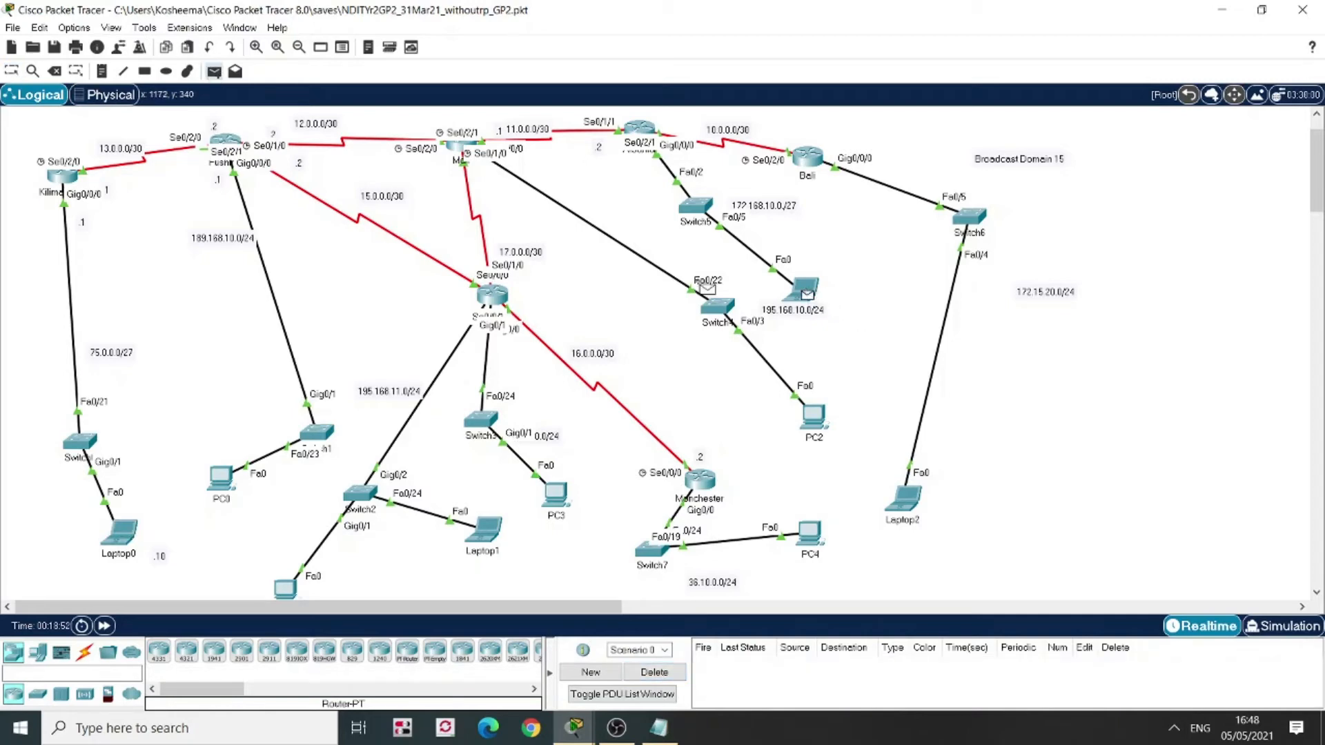
left_click(127, 537)
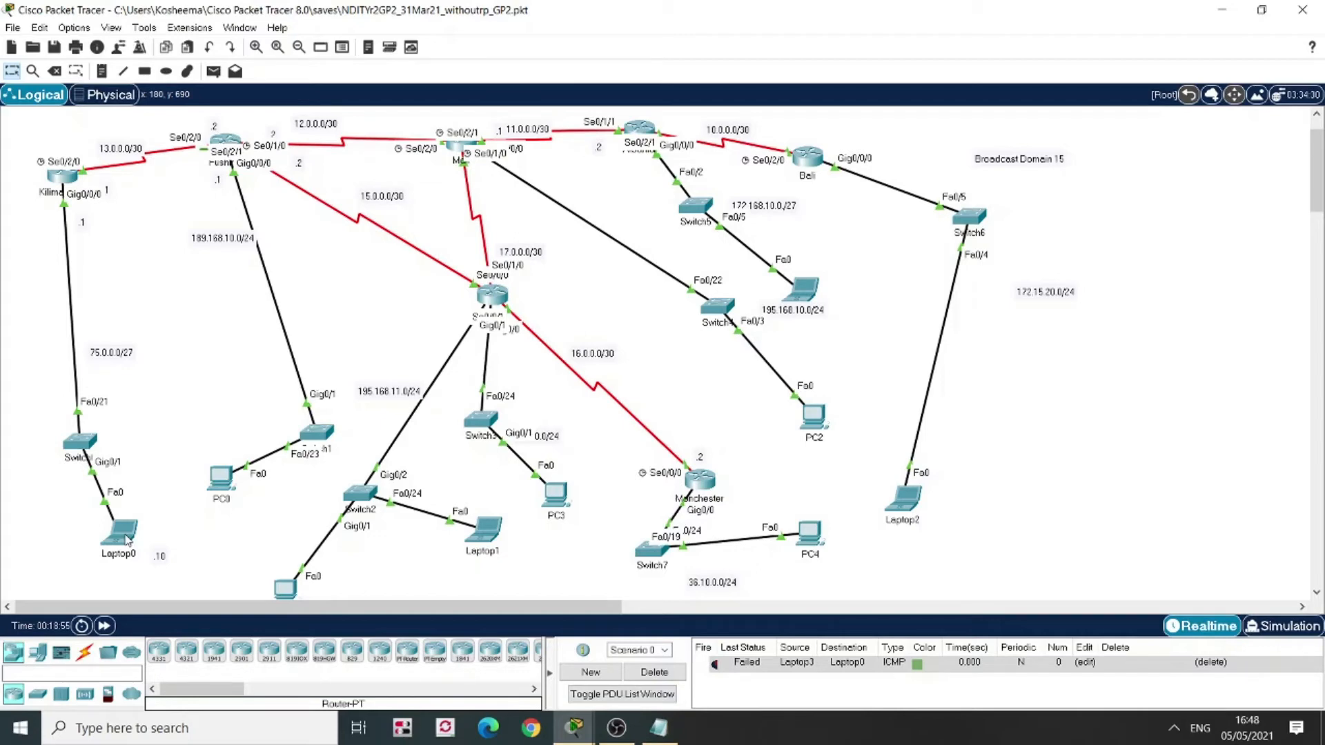
left_click(213, 72)
left_click(807, 298)
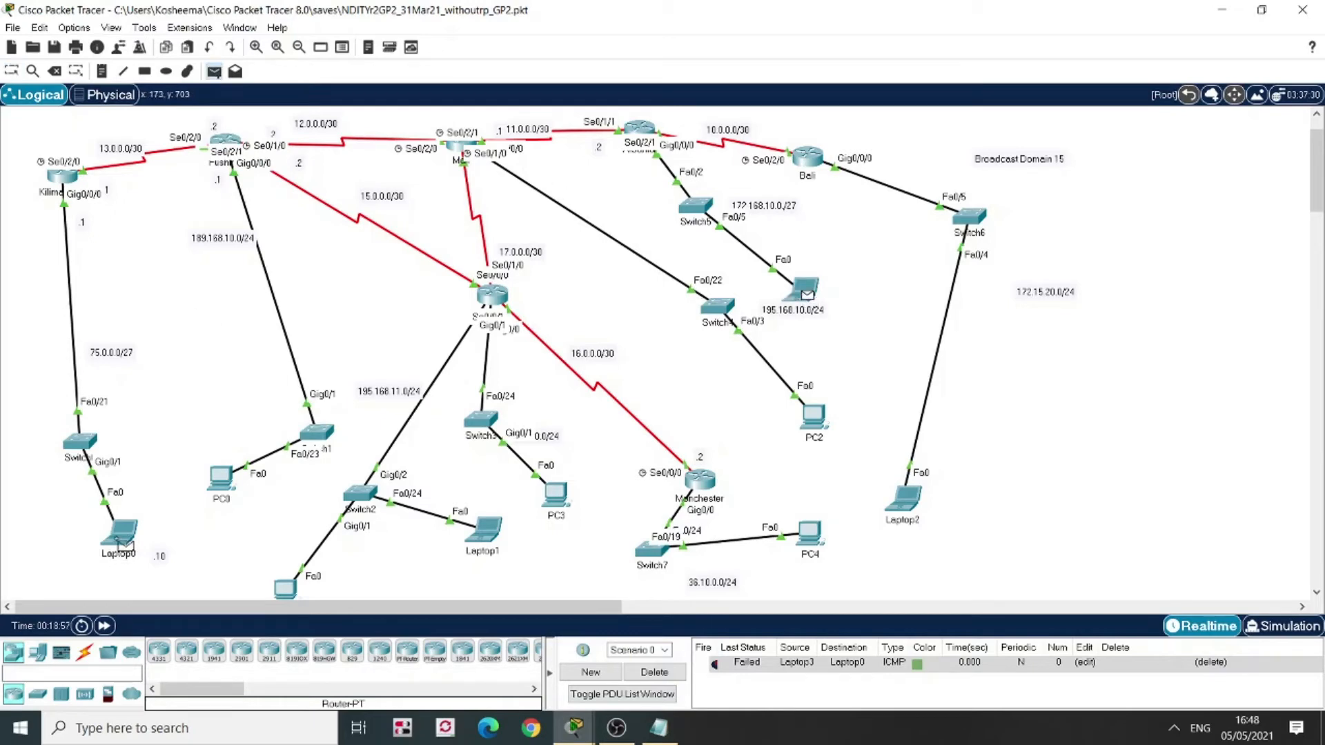
left_click(122, 541)
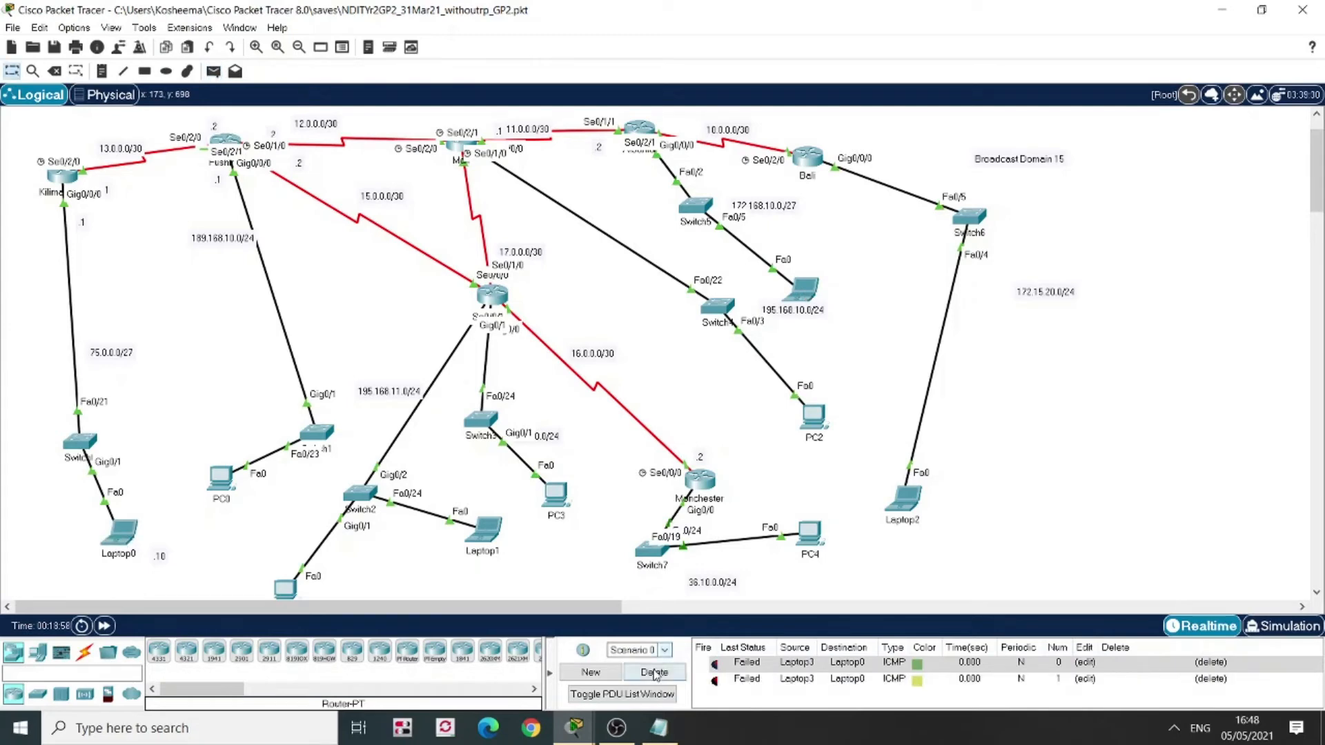
left_click(655, 673)
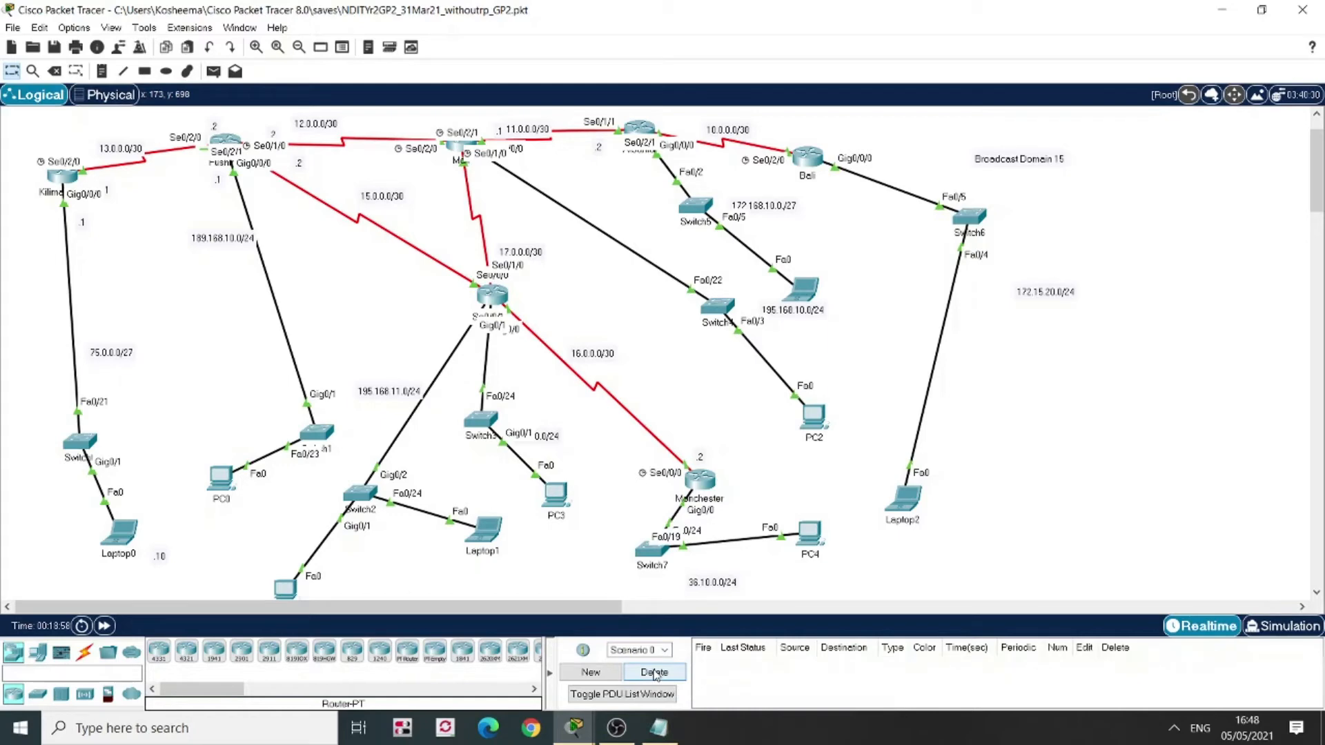
Send simple PDUs from the Fushimi router to Albania and from Fushimi to Laptop3
left_click(213, 71)
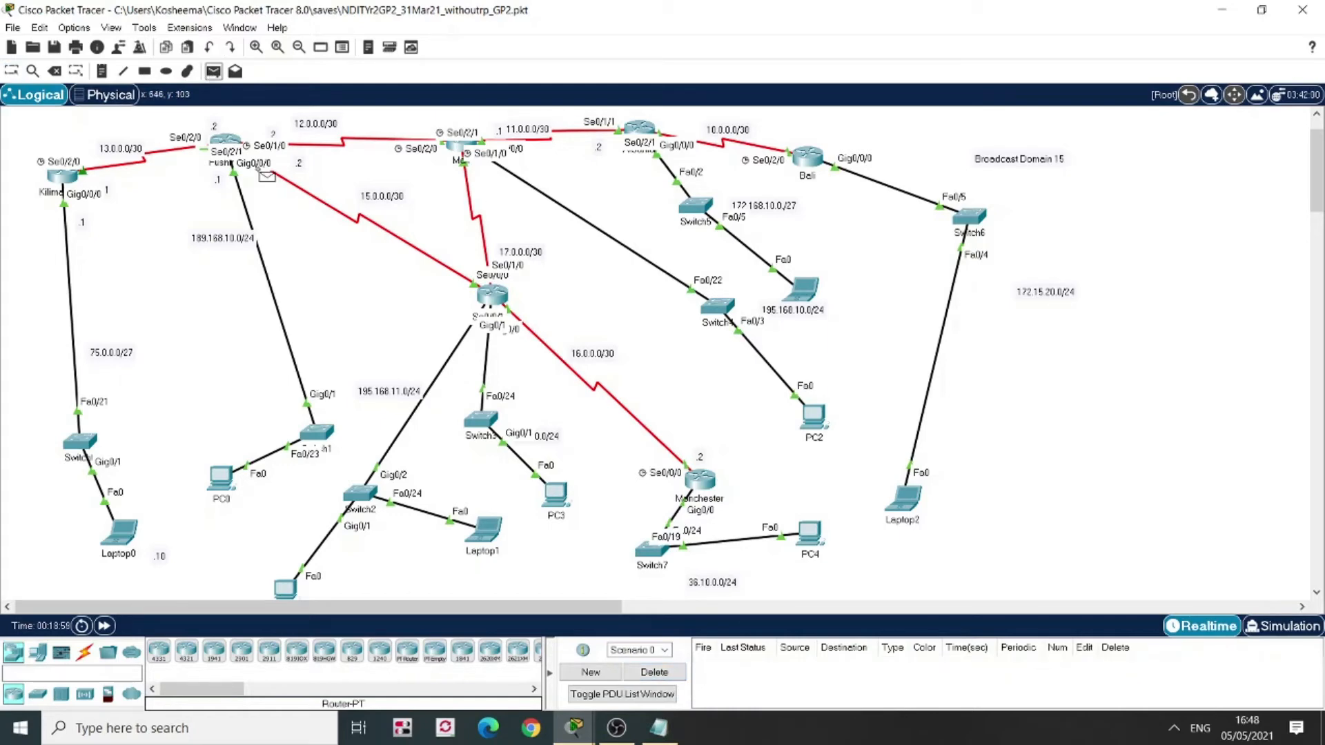
left_click(230, 140)
left_click(648, 131)
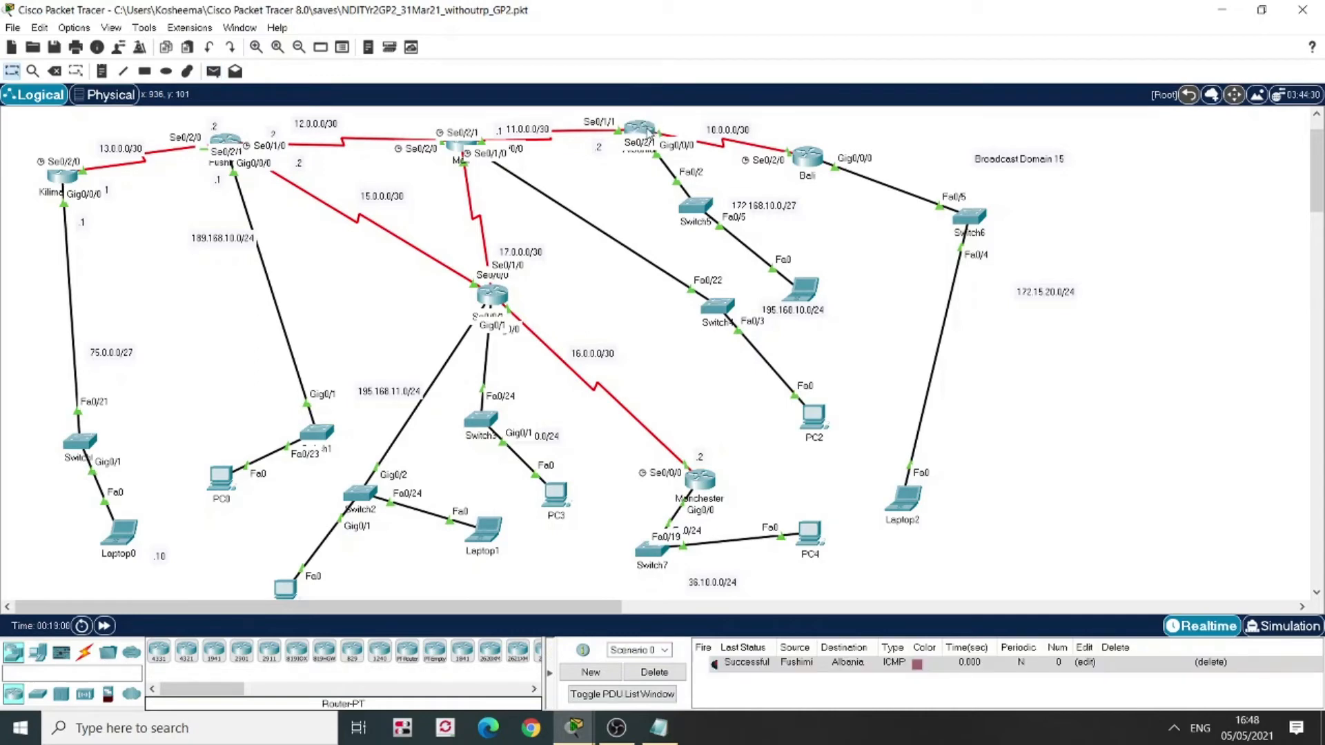
left_click(215, 71)
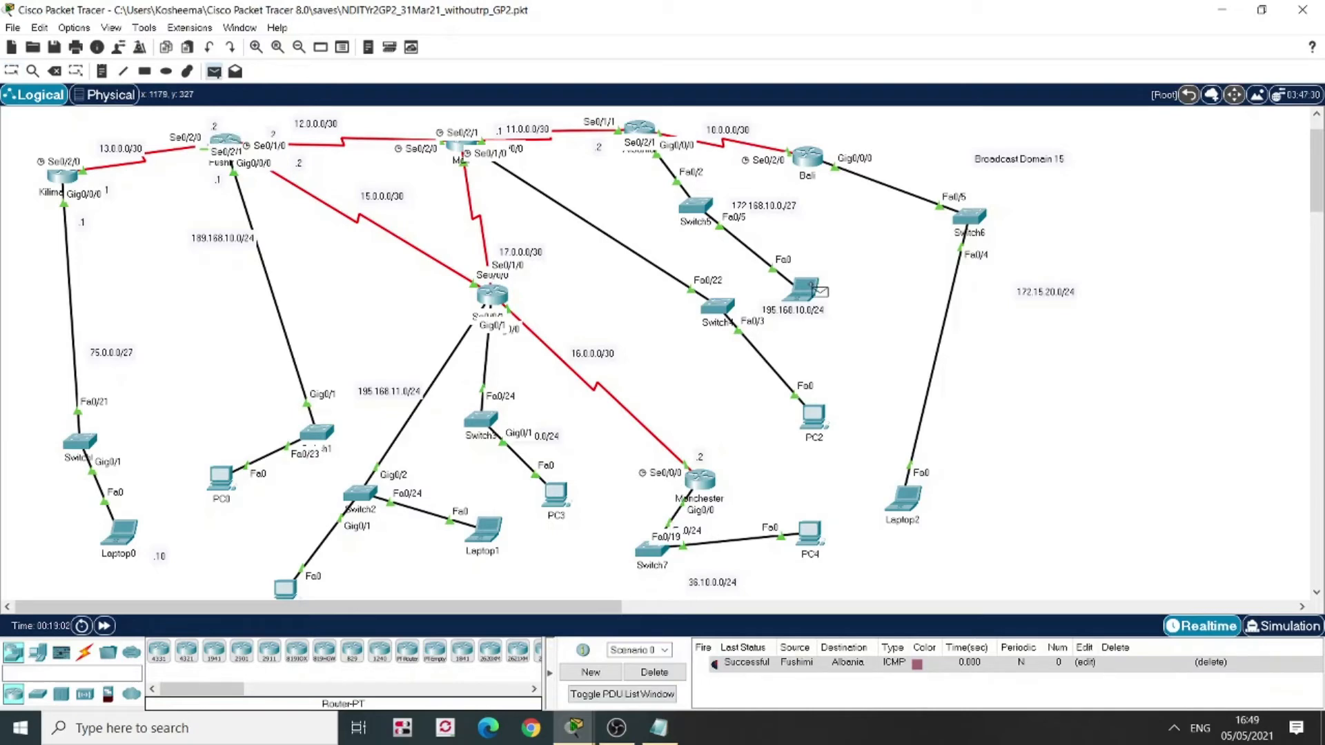
left_click(806, 289)
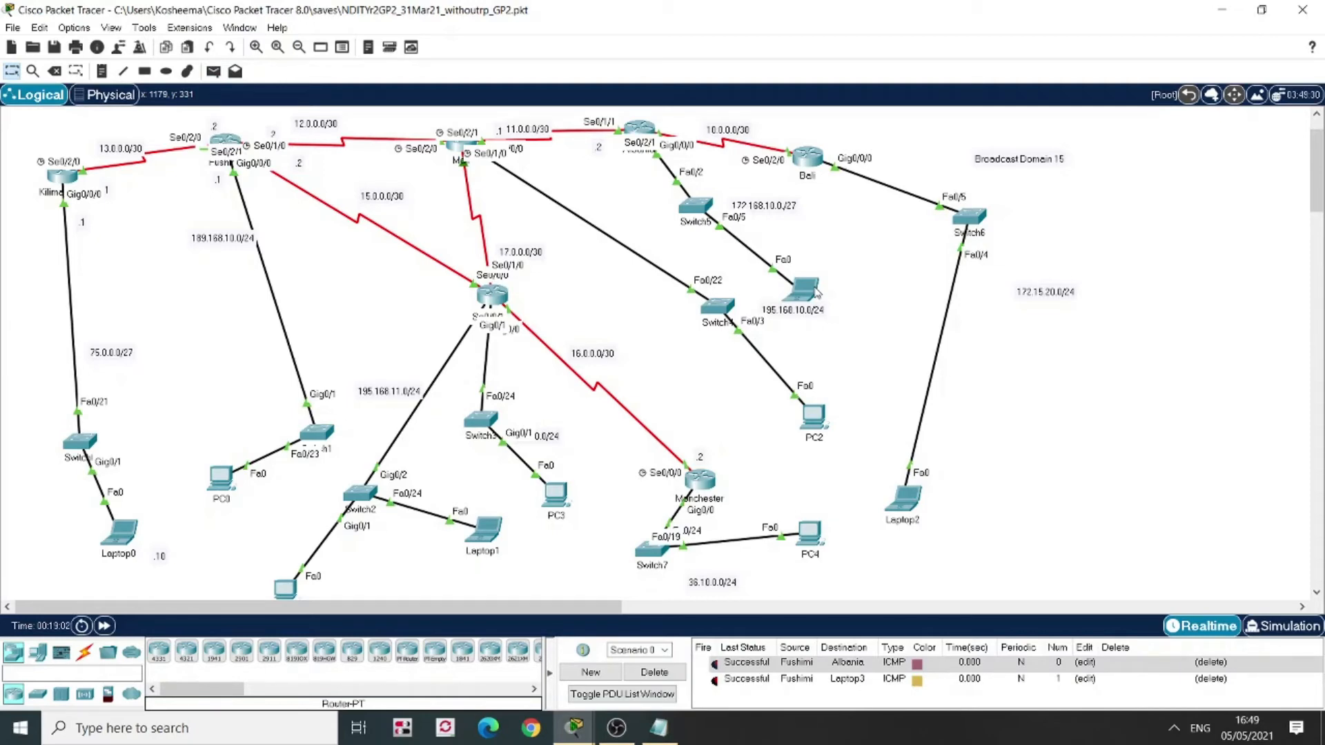
Send a simple PDU from Laptop0 to Laptop3
left_click(213, 71)
left_click(122, 531)
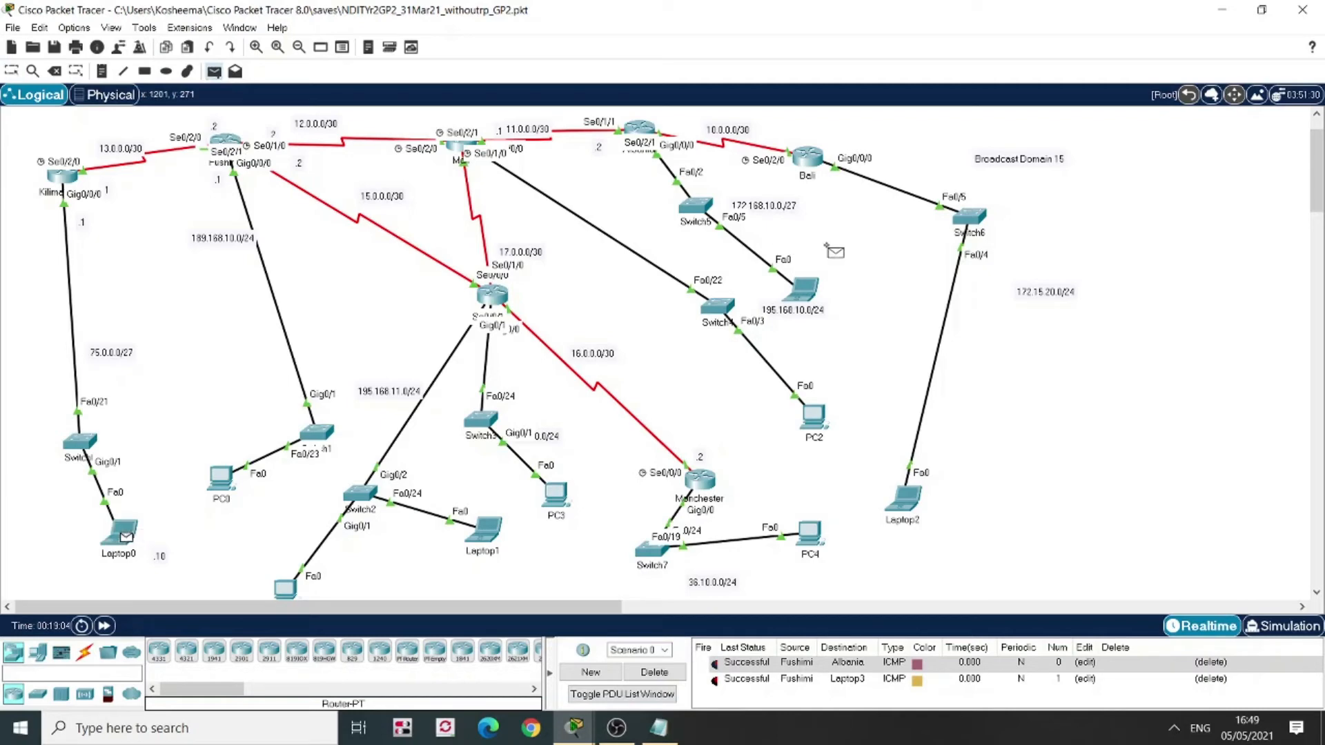
left_click(809, 294)
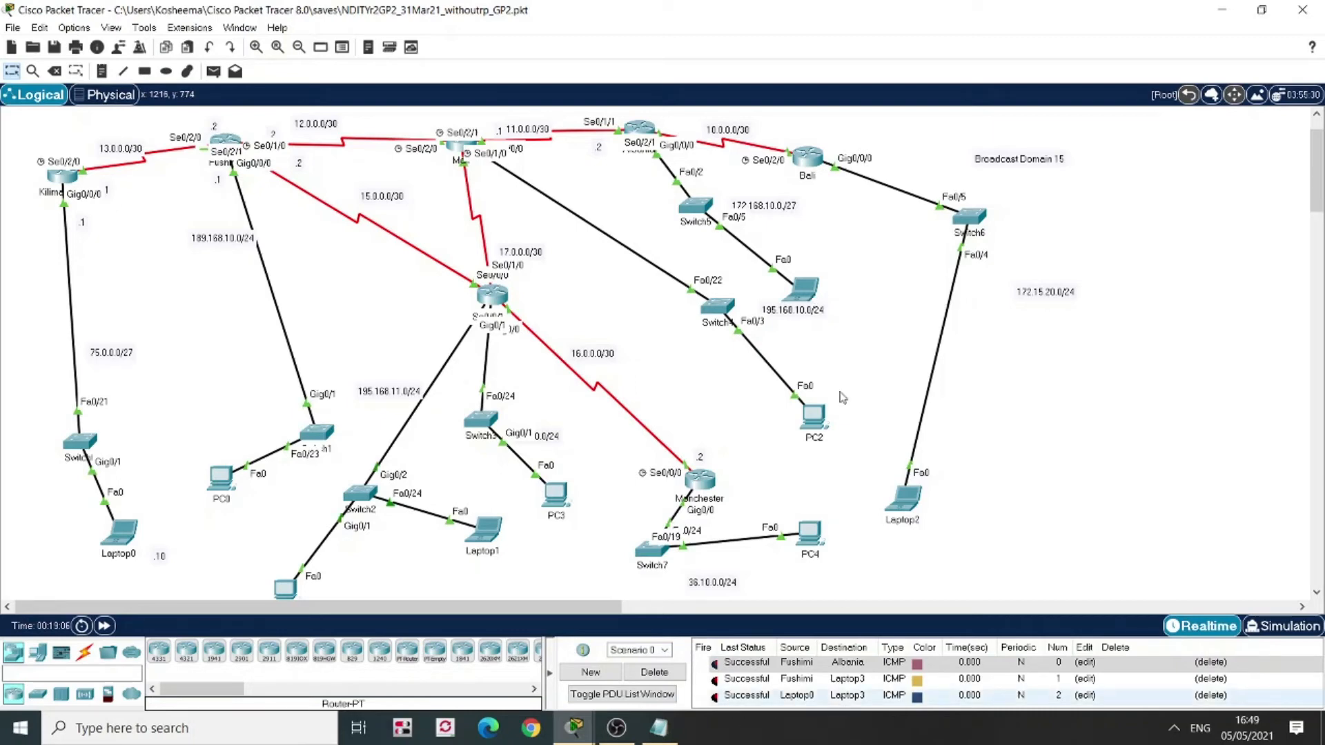
Open Albania's command line, leave configuration mode and save its configuration with wr mem
left_click(638, 130)
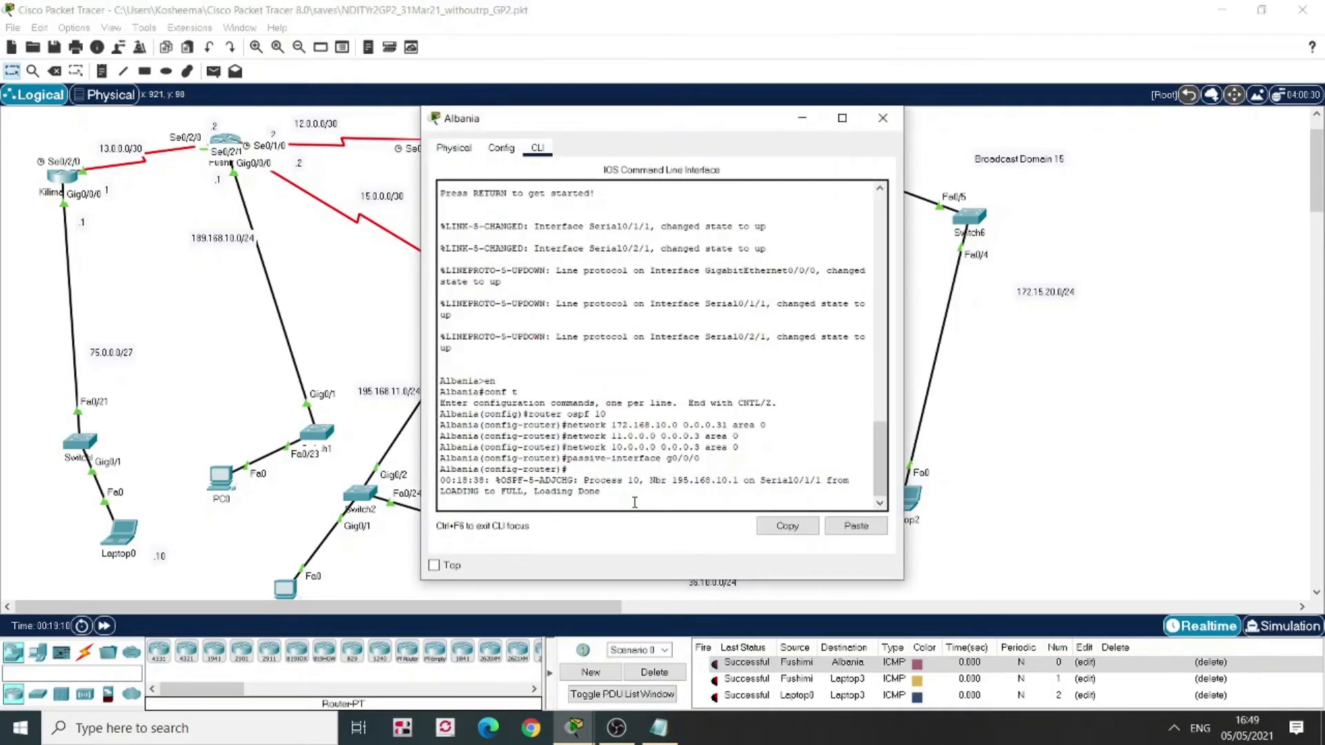
key("Return")
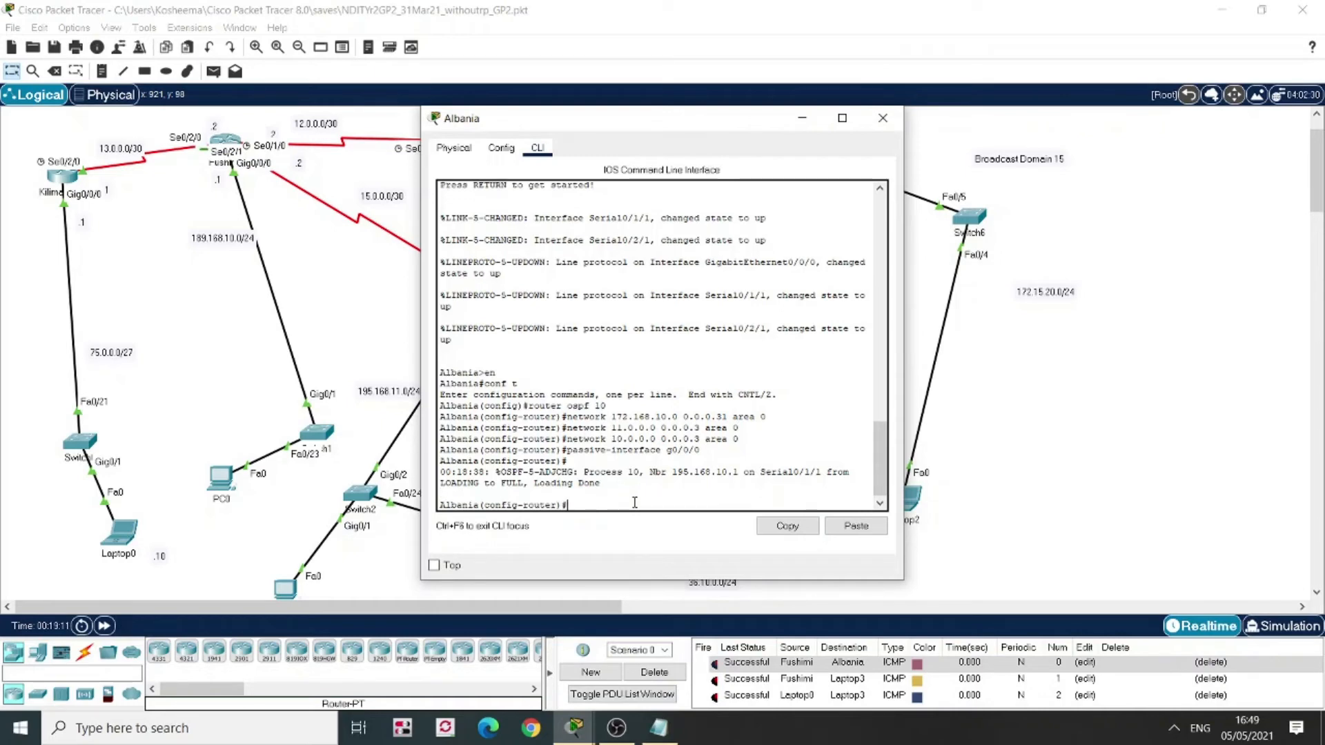
type("end")
key("Return")
key("Return")
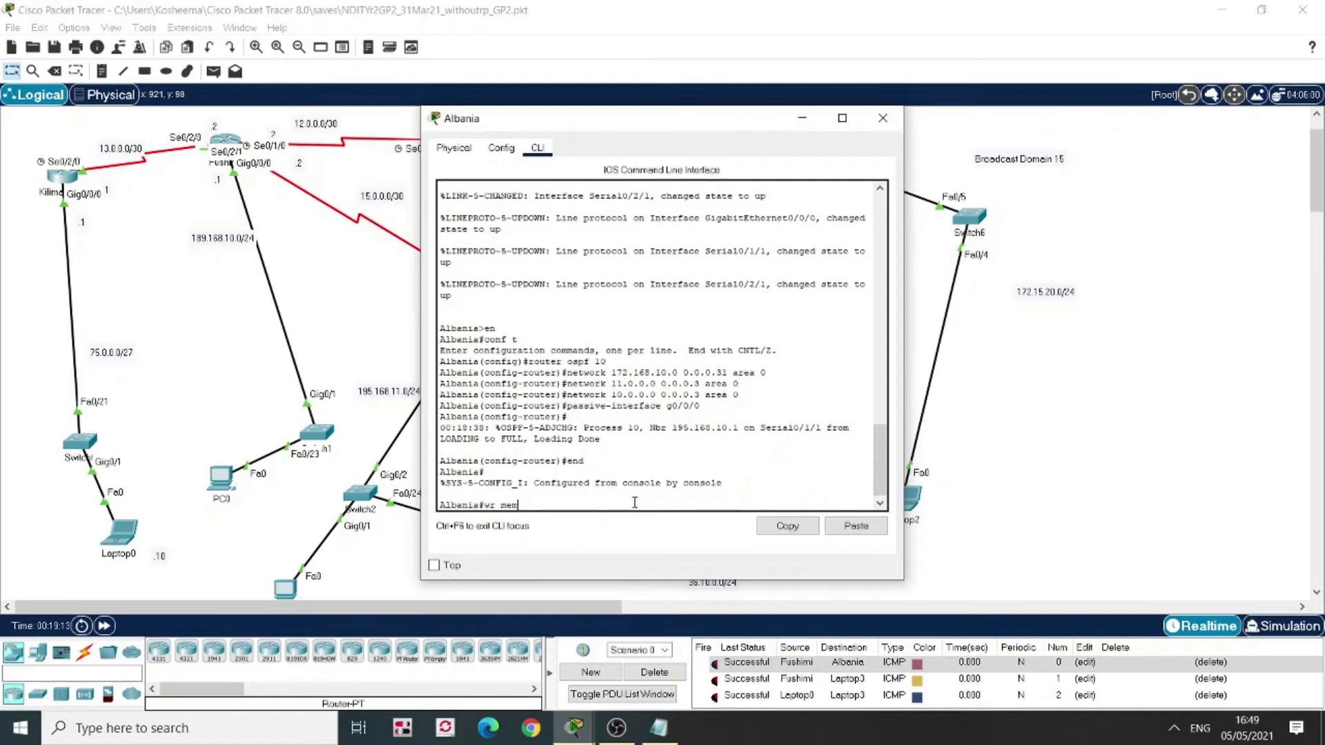
type("wr mem")
key("Return")
Show Albania's IP routing table with sh ip route and read through all its entries
left_click_drag(639, 125, 977, 142)
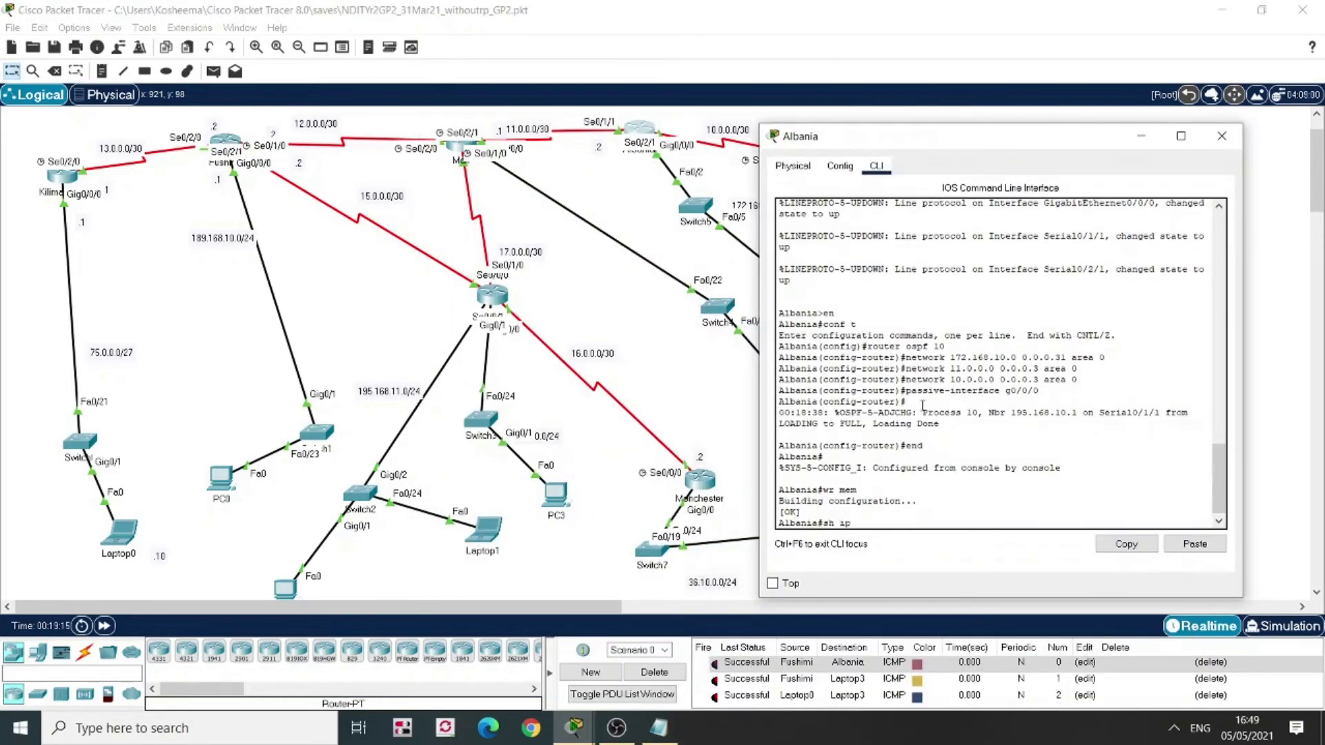
type("sh ip route")
key("Return")
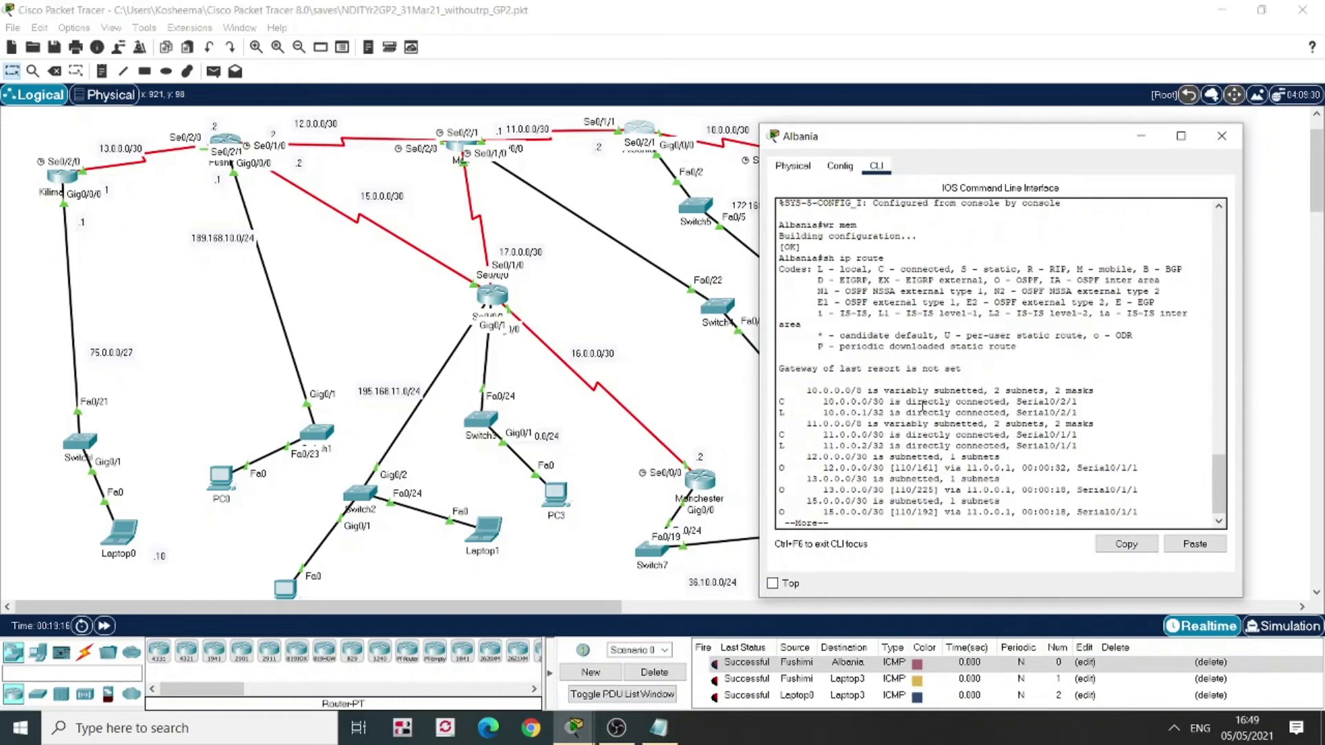
key("Return")
key("Return")
key("Return")
key("Return")
key("Return")
key("Return")
key("Return")
key("Return")
key("Return")
key("Return")
key("Return")
key("Return")
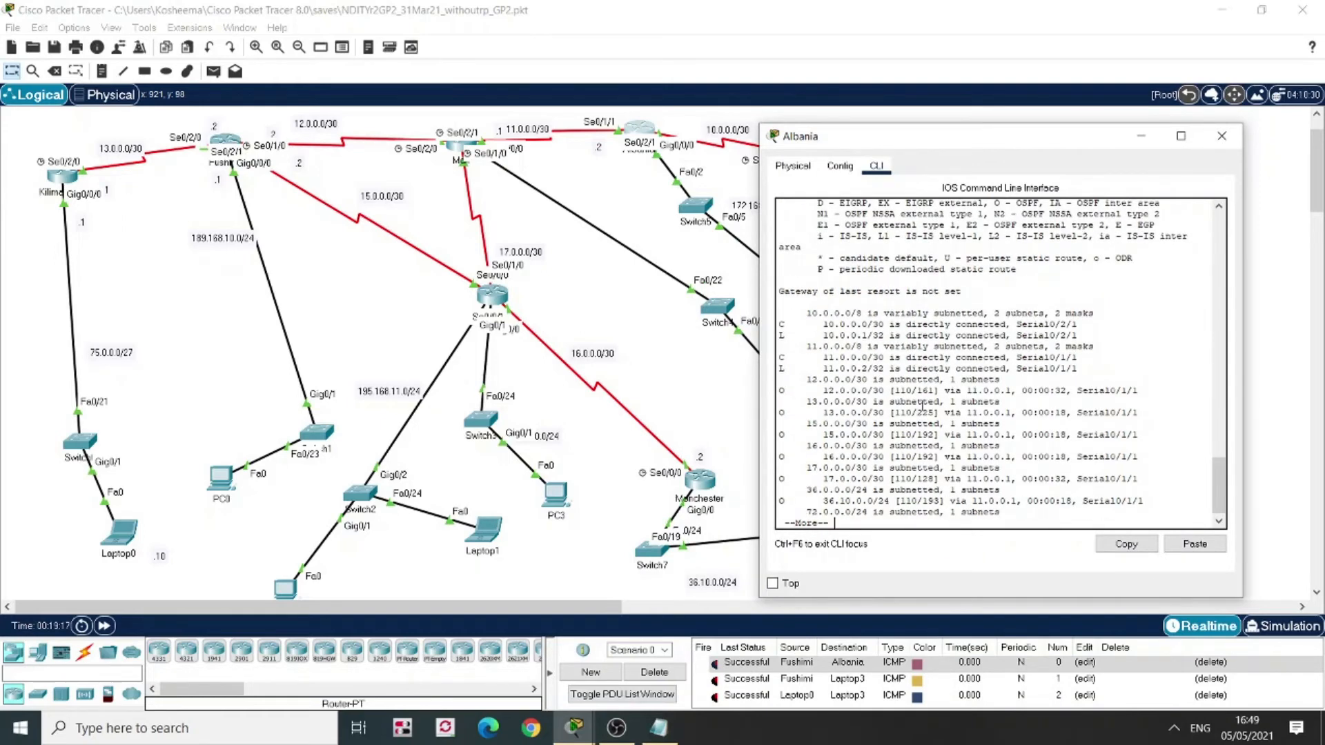
key("Return")
key("Return")
key("Return")
key("Return")
key("Return")
key("Return")
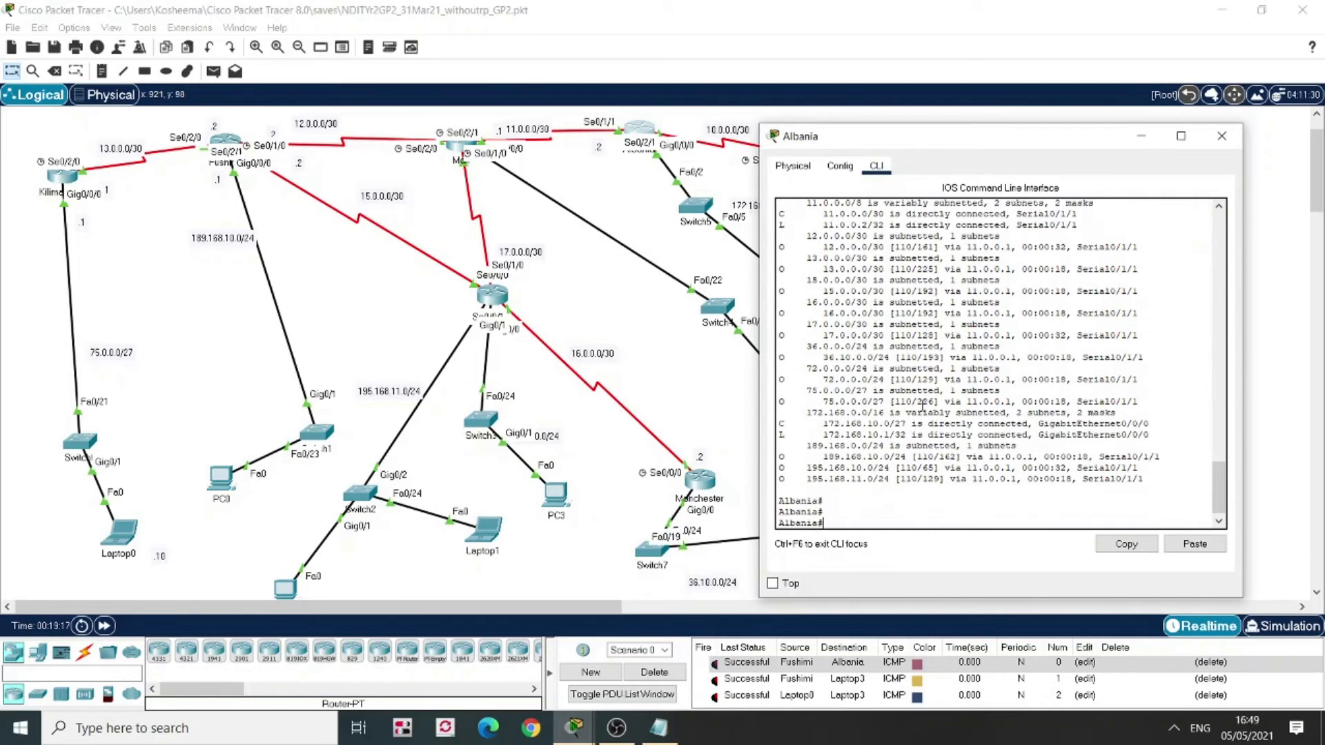
Try to add a static route to 75.0.0.0 255.255.255.224 through S0/2/1 from Albania's privileged mode
type("ip route")
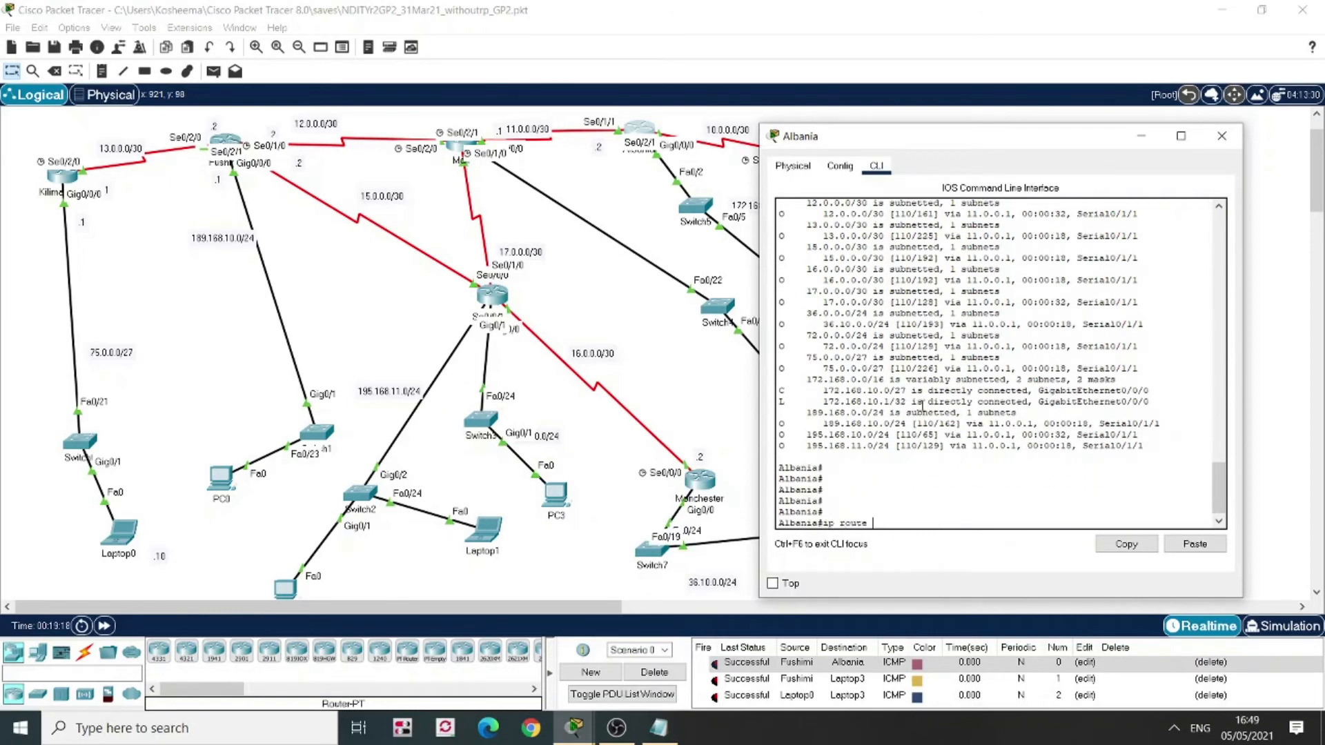
type(" 75.0.0.0")
type("255.255.255.224")
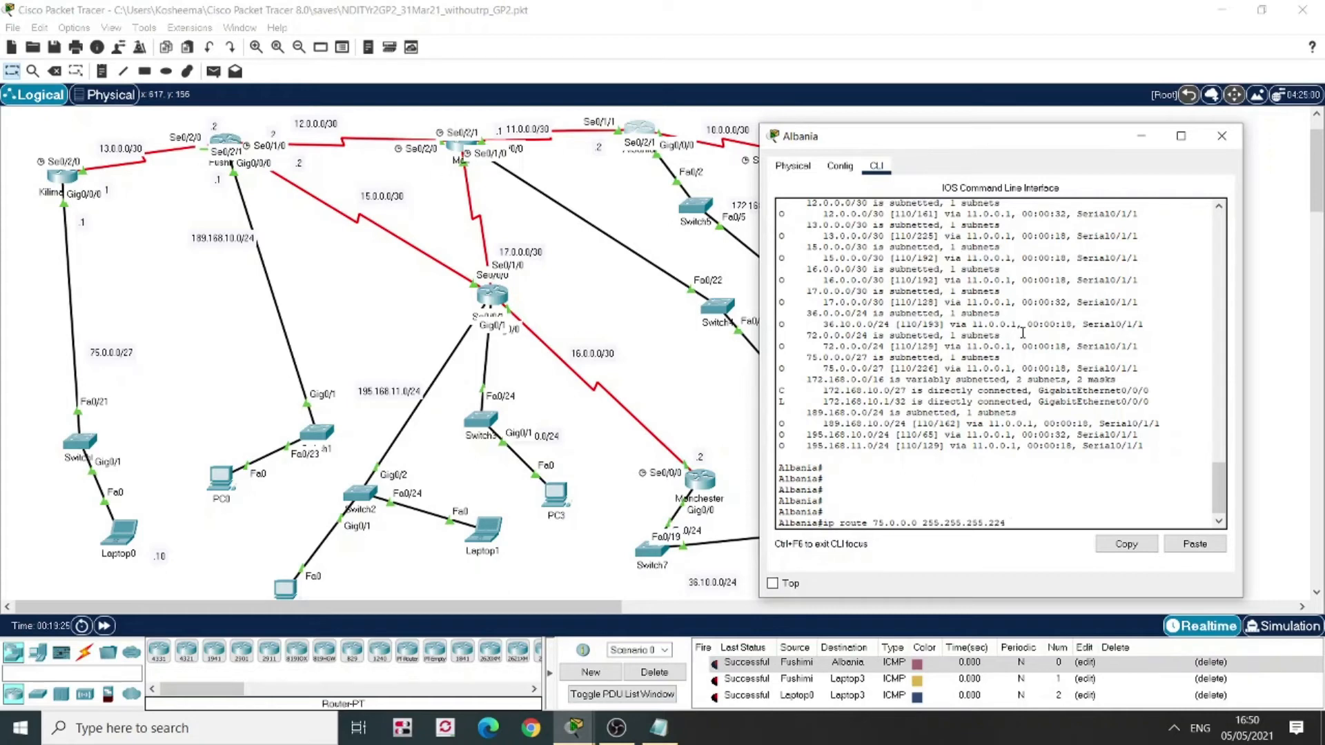
type("S0/2/1")
key("Return")
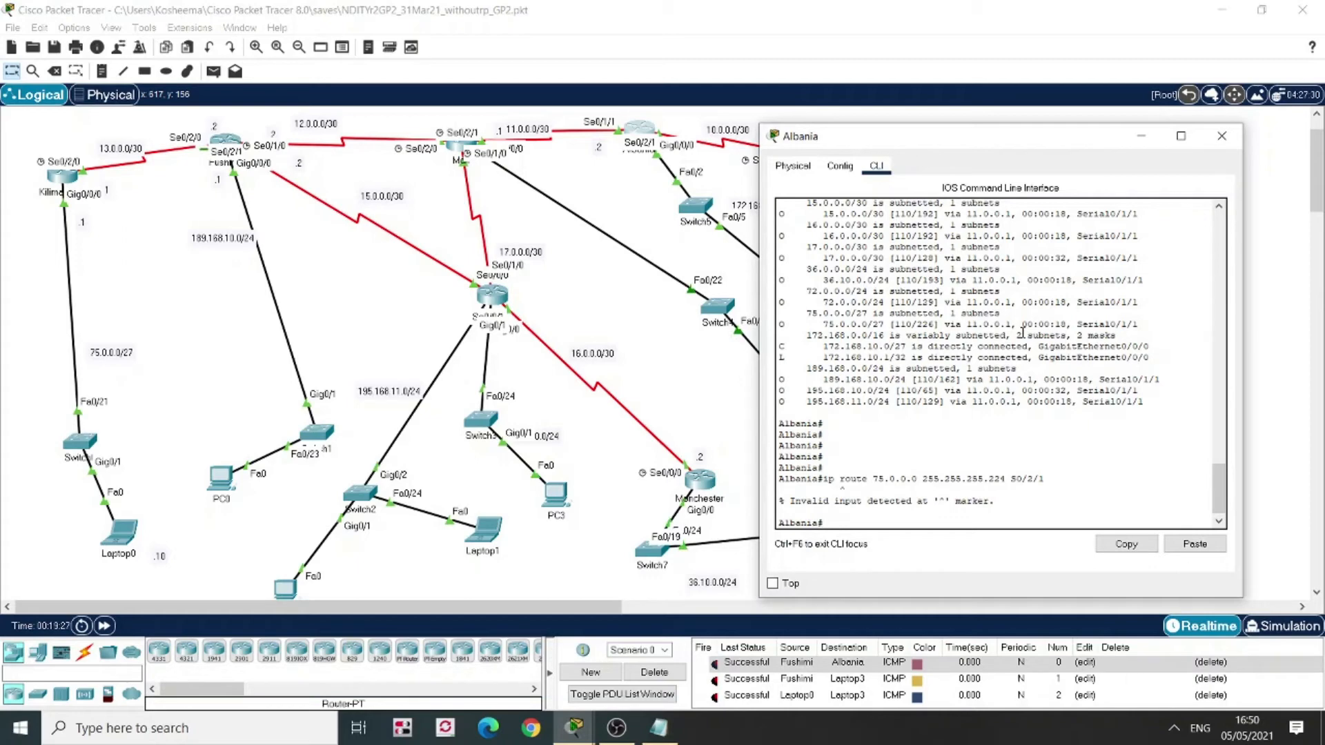
Enter global configuration mode on Albania and begin a static route to 75.0.0.0 255.255.255.224
type("cONF T")
key("Return")
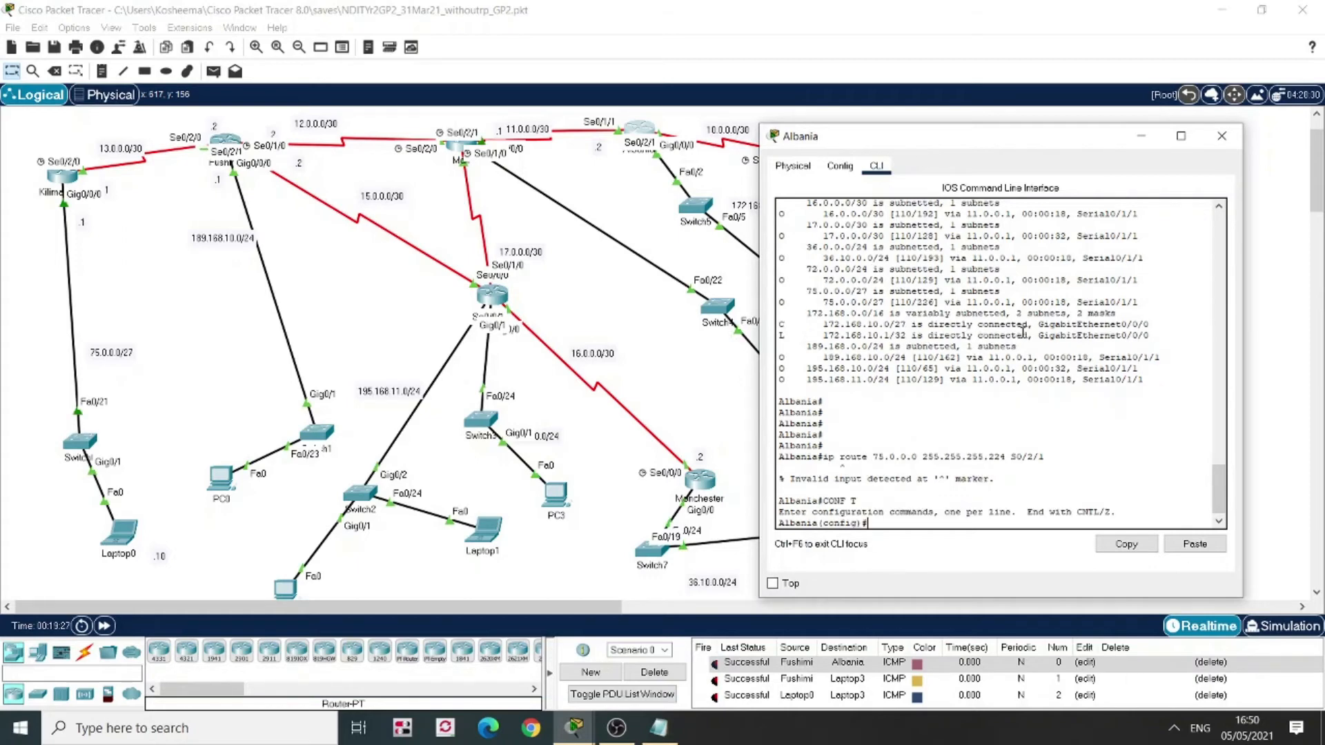
type("ip route 75.0.0.0 255.255.2")
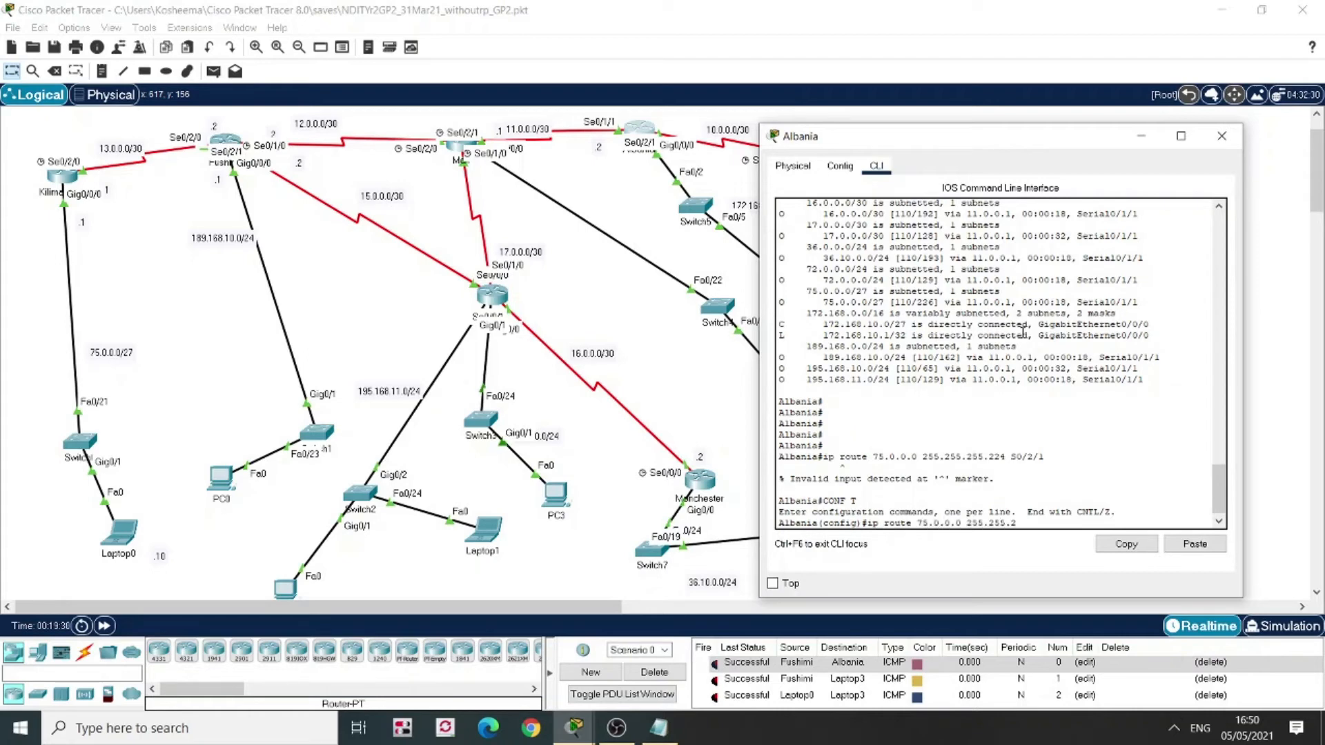
type("55.224")
Check Mali's interface summary and the rest of its routing table, then return to the topology
left_click(214, 366)
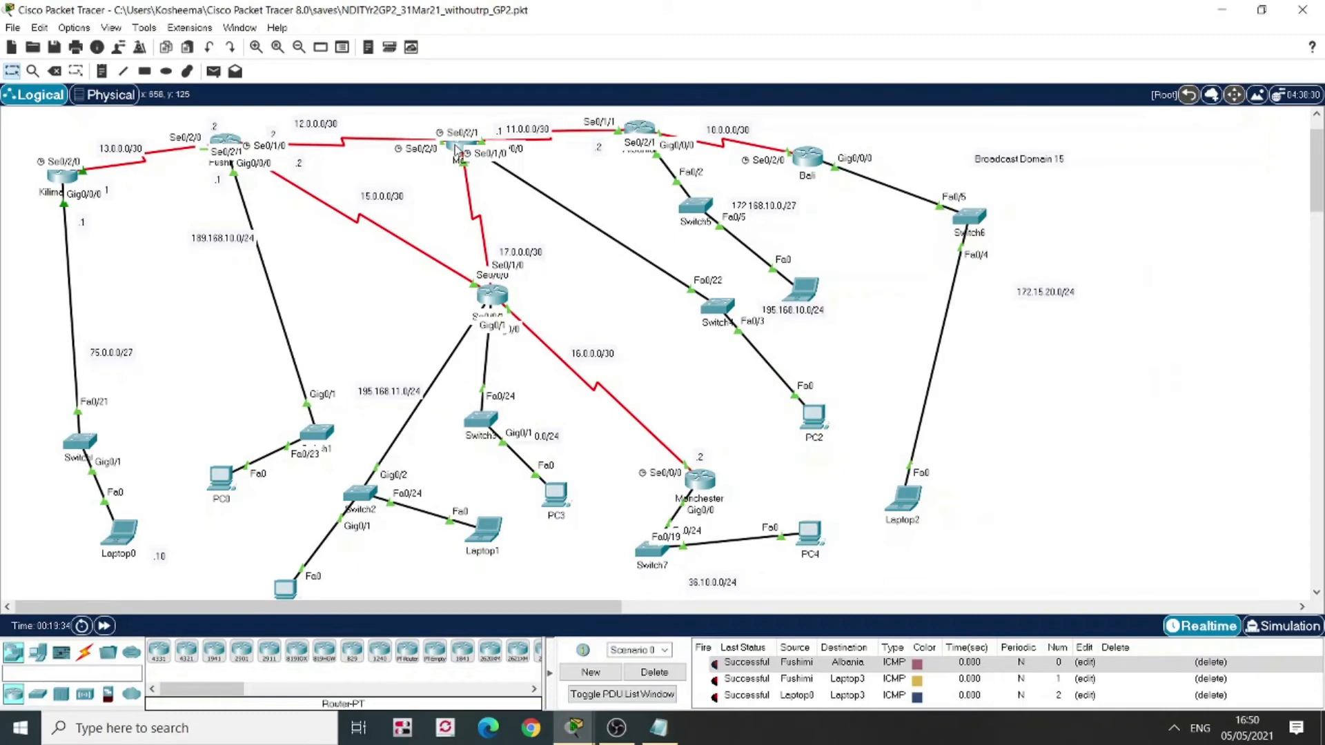
mouse_move(455, 148)
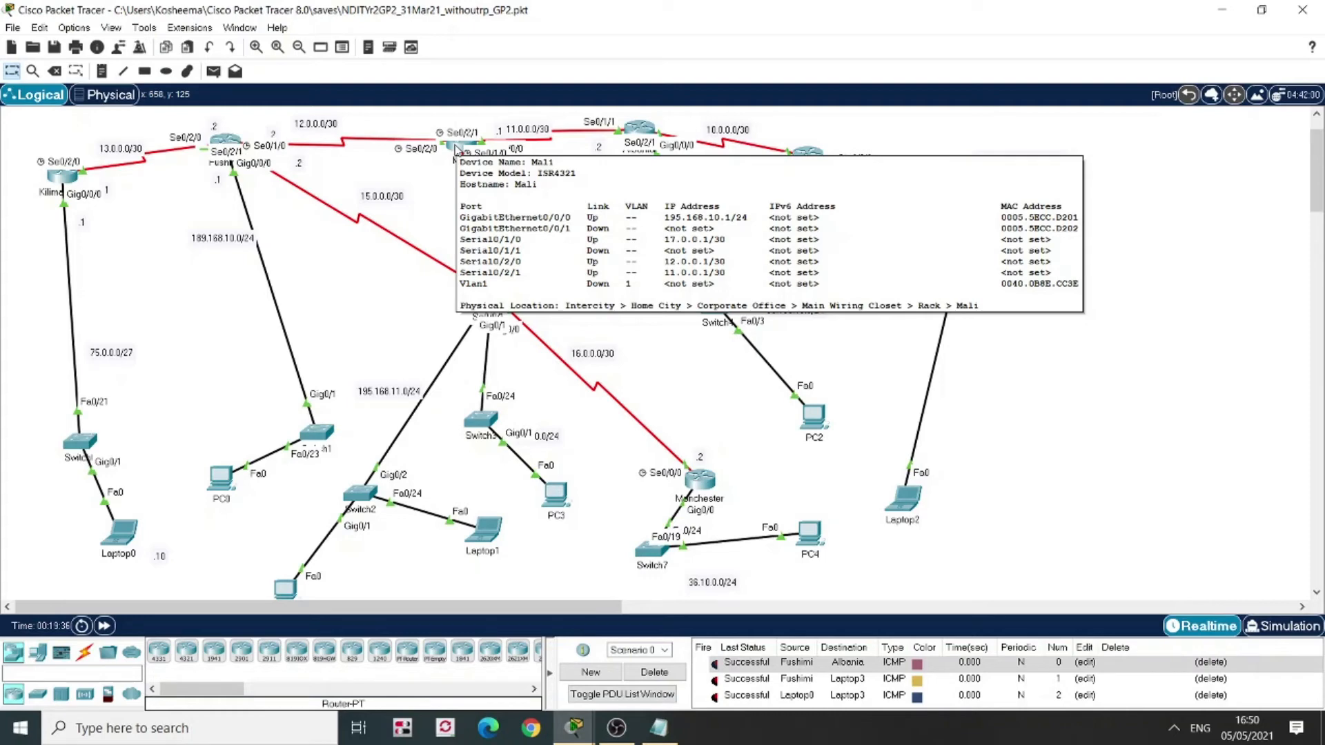
left_click(456, 149)
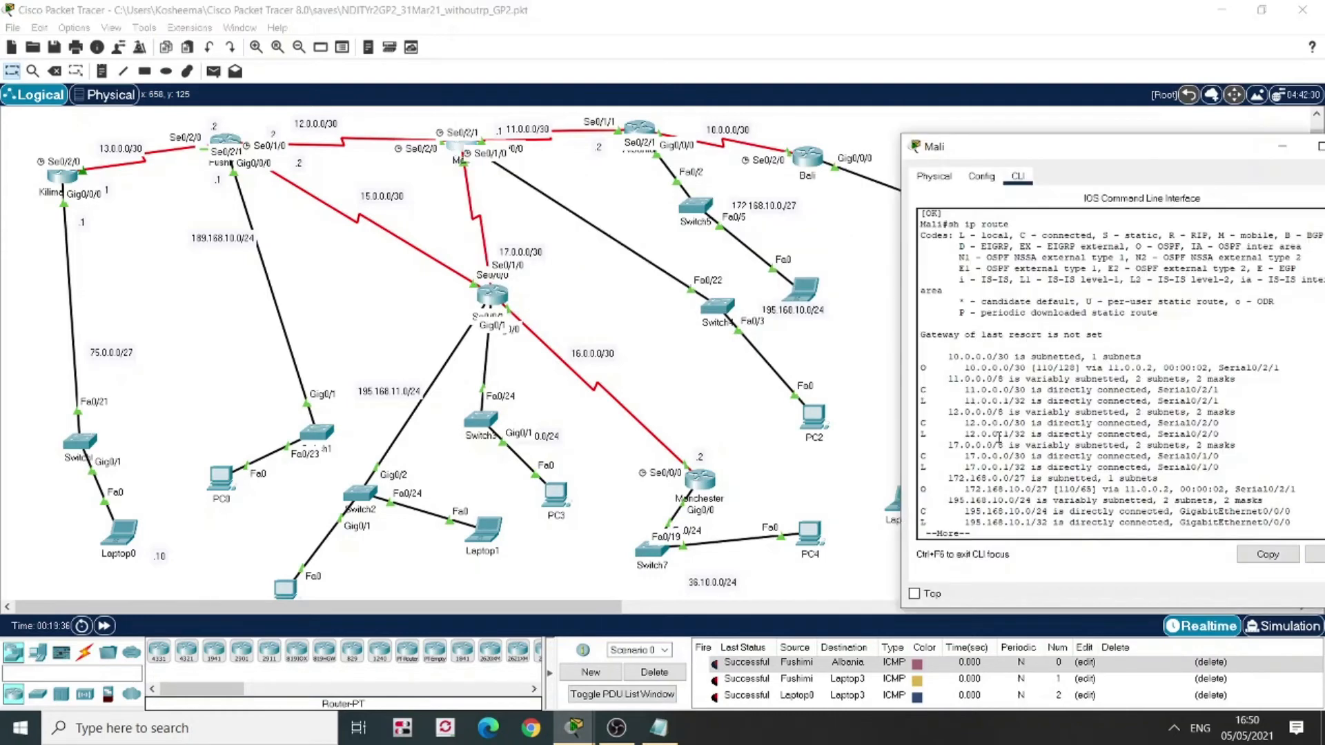
key("space")
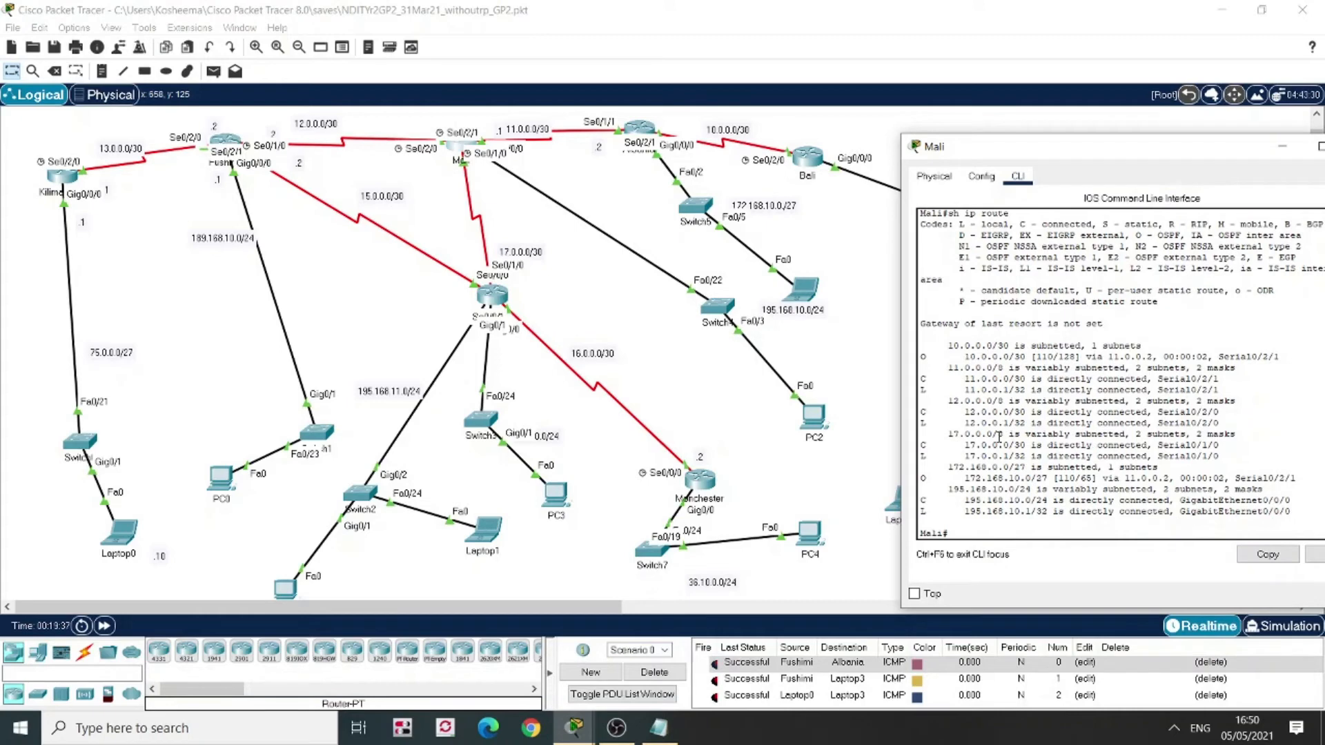
key("Return")
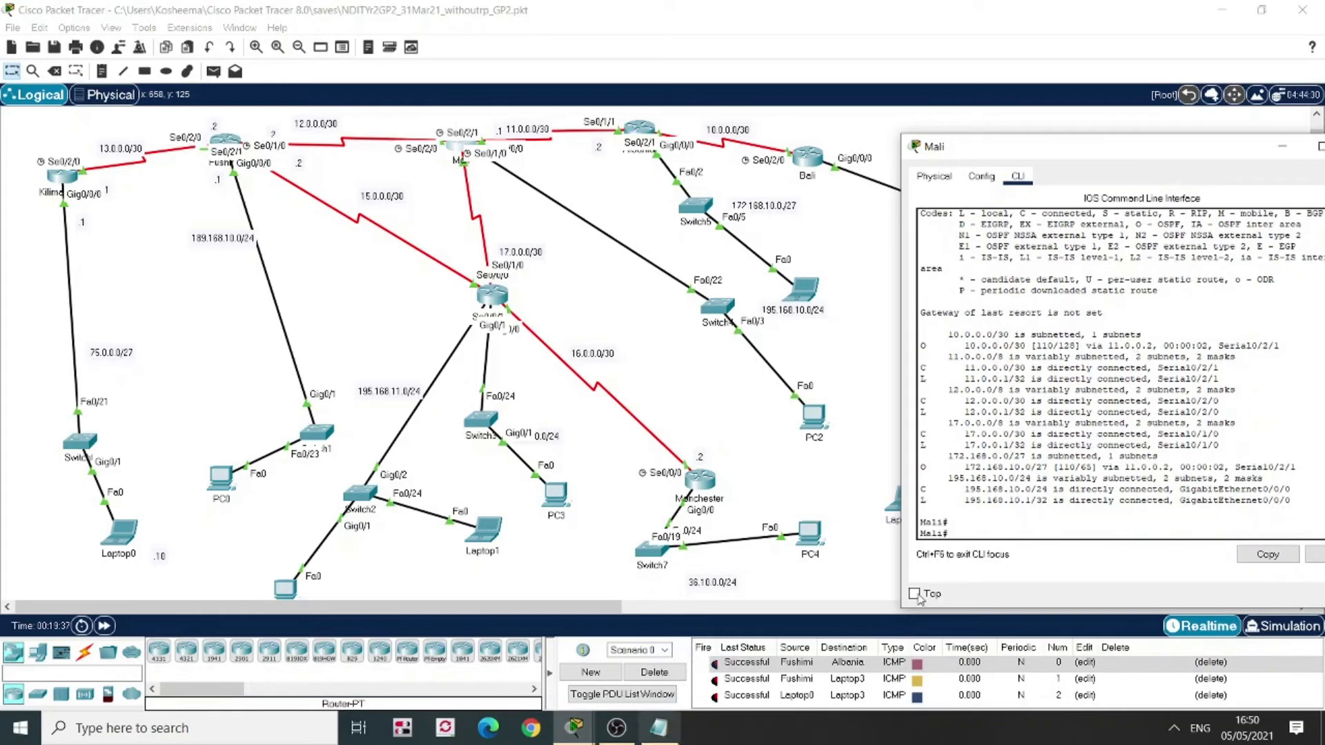
left_click(626, 121)
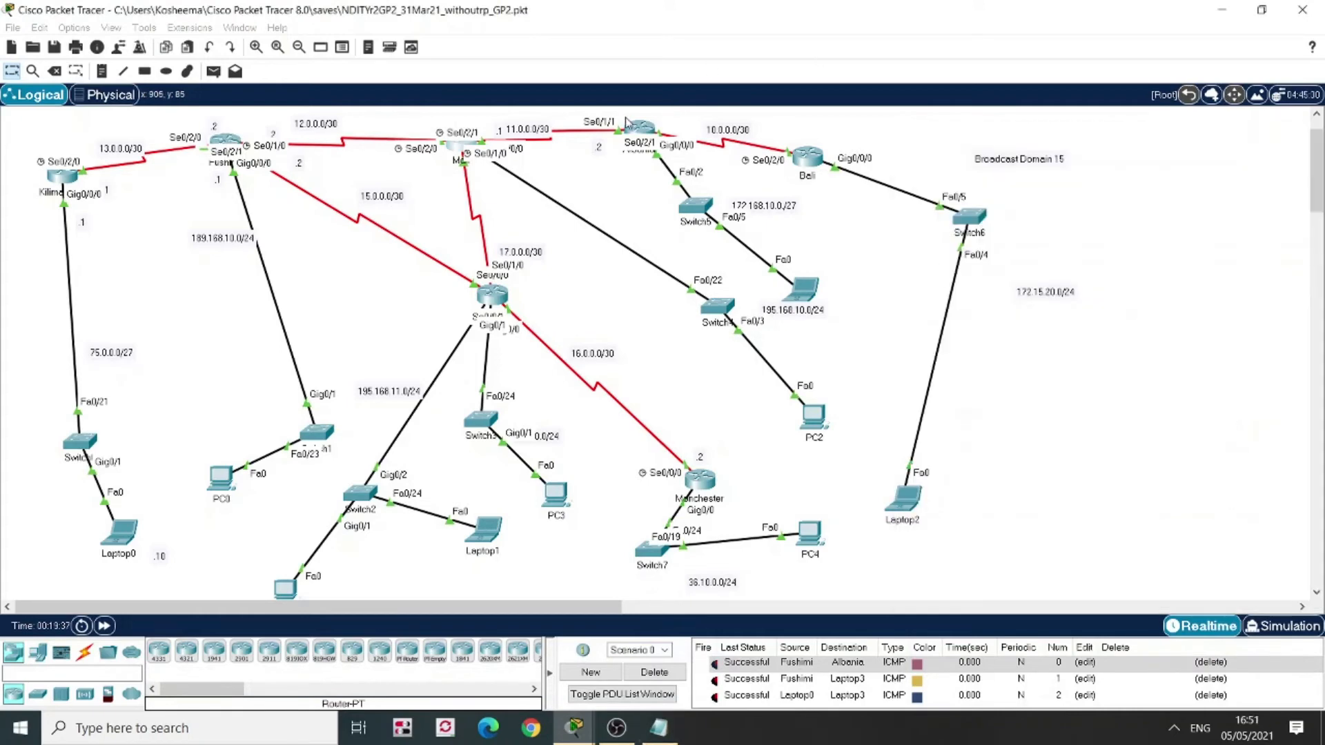
Complete Albania's static route to 75.0.0.0 255.255.255.224 with S0/2/1 as the exit interface
left_click(642, 130)
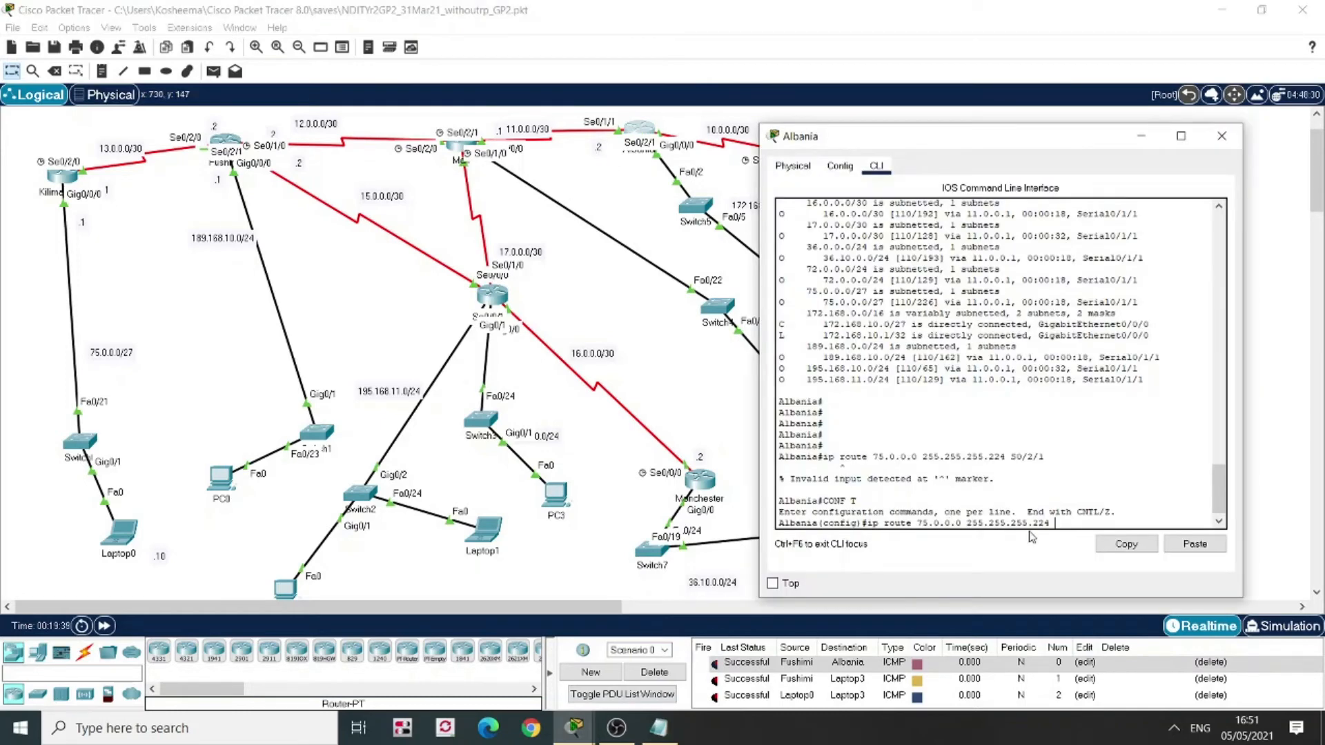
type("S0/2/1")
key("Return")
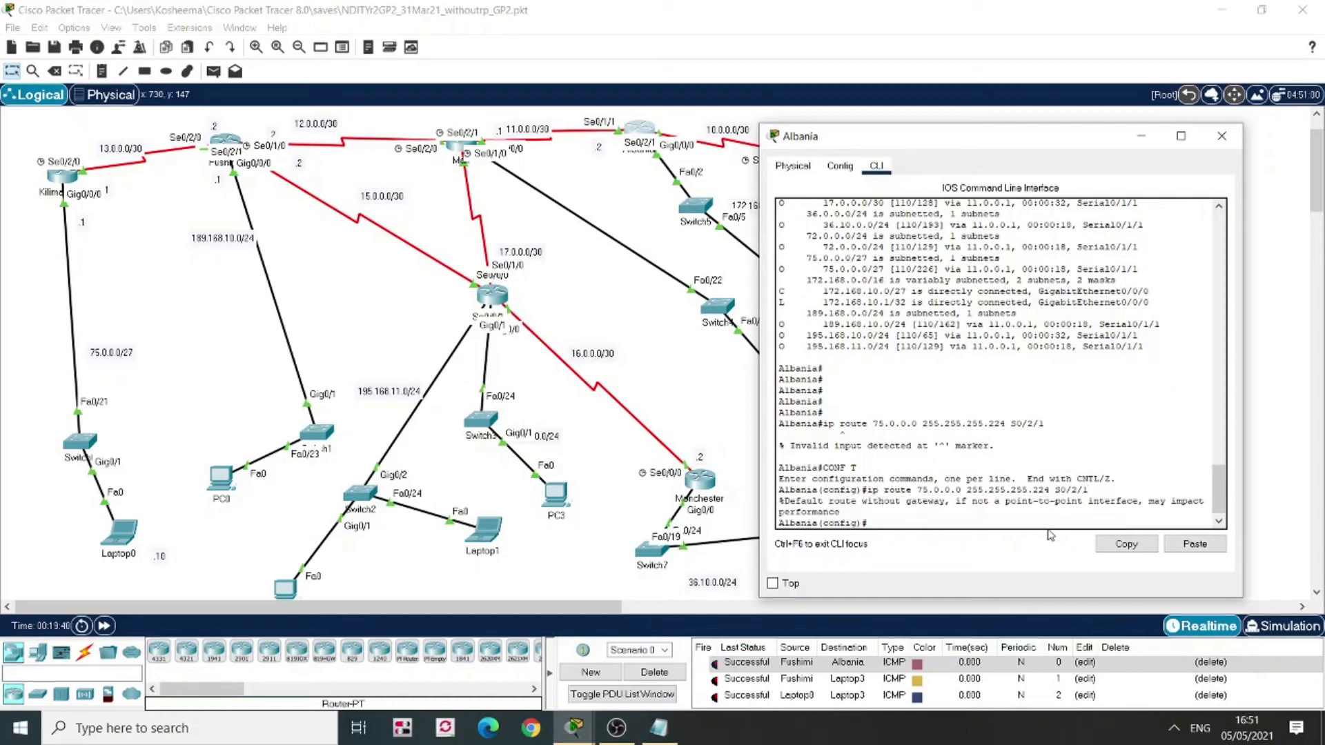
key("Return")
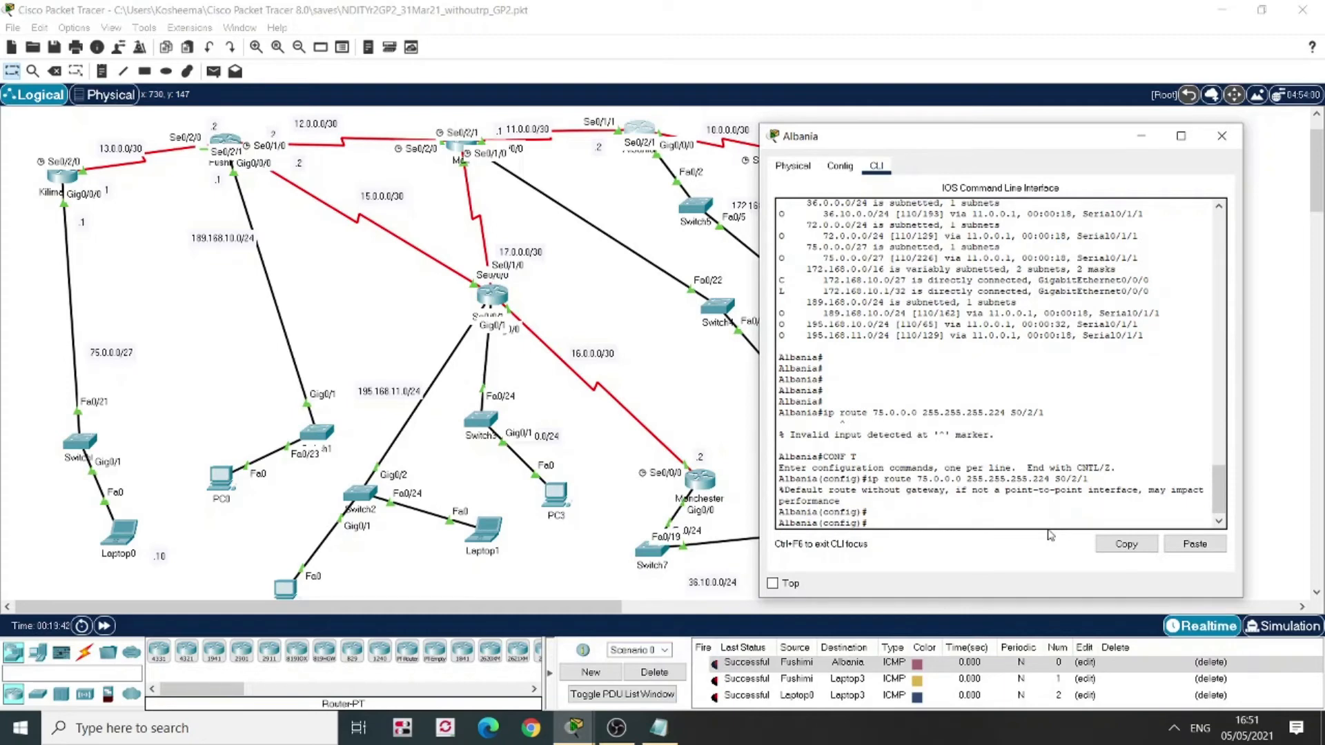
Add a default route 0.0.0.0 0.0.0.0 through S0/2/1 on Albania
type("IP ROUTE 0.0.0.0 0.0.0.0")
type("S0/2/1")
key("Return")
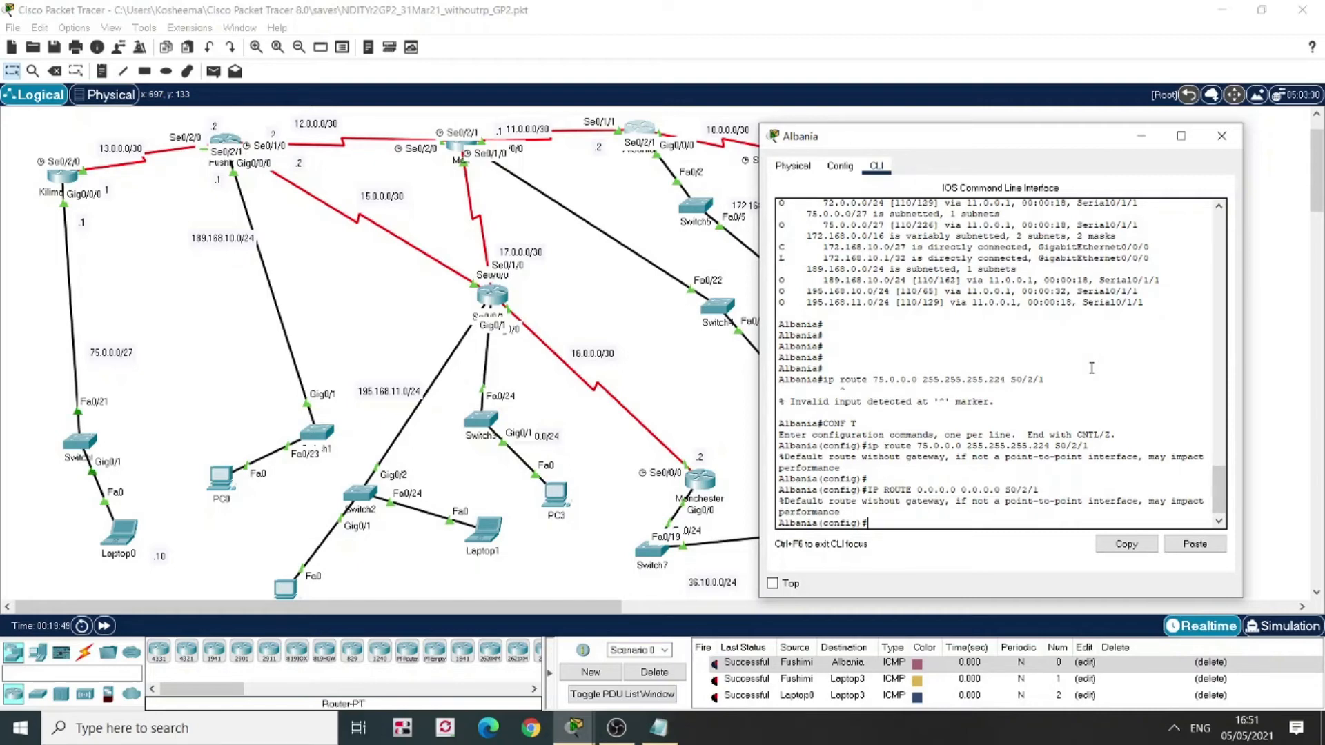
Leave configuration mode on Albania and try to enter OSPF process 10 from privileged mode
type("END")
key("Return")
type("ROUTER OSPF Q")
key("BackSpace")
type("10")
key("Return")
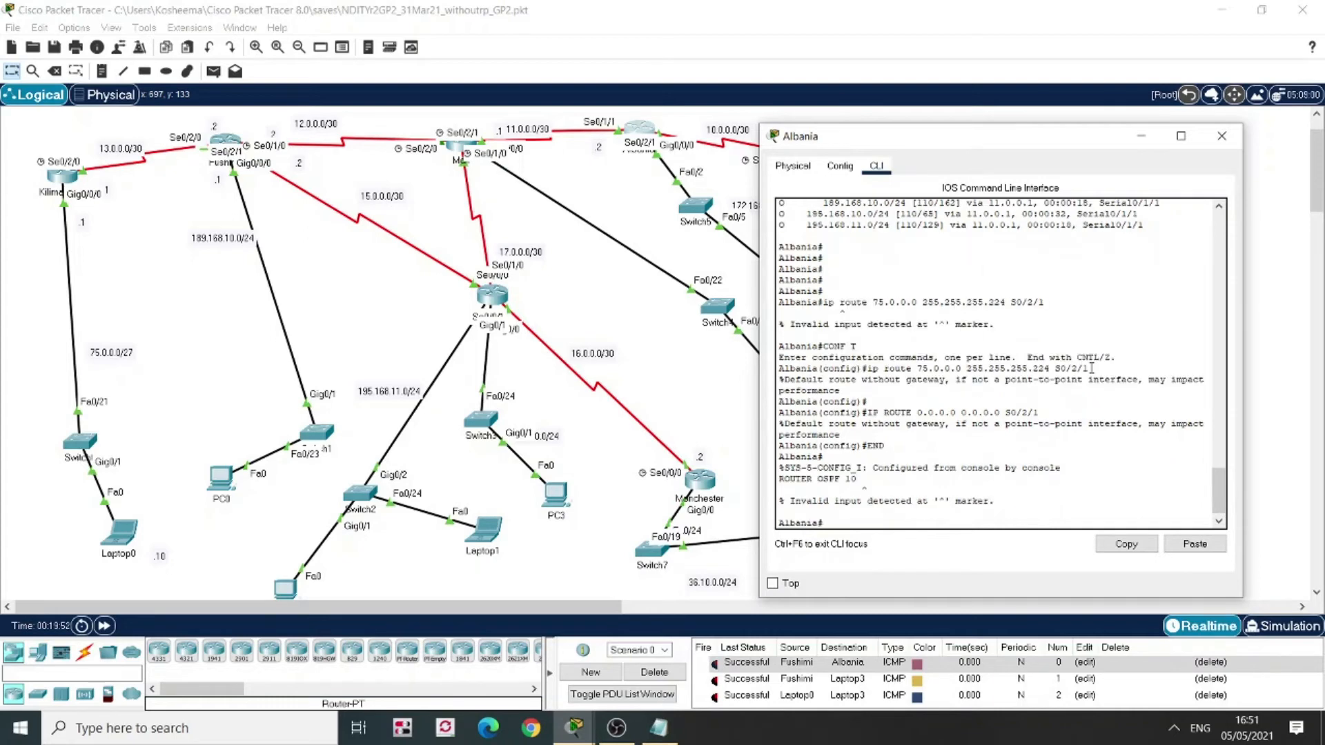
Enter OSPF process 10 in Albania's configuration mode and enable default-information originate
type("CONF T")
key("Return")
type("router ")
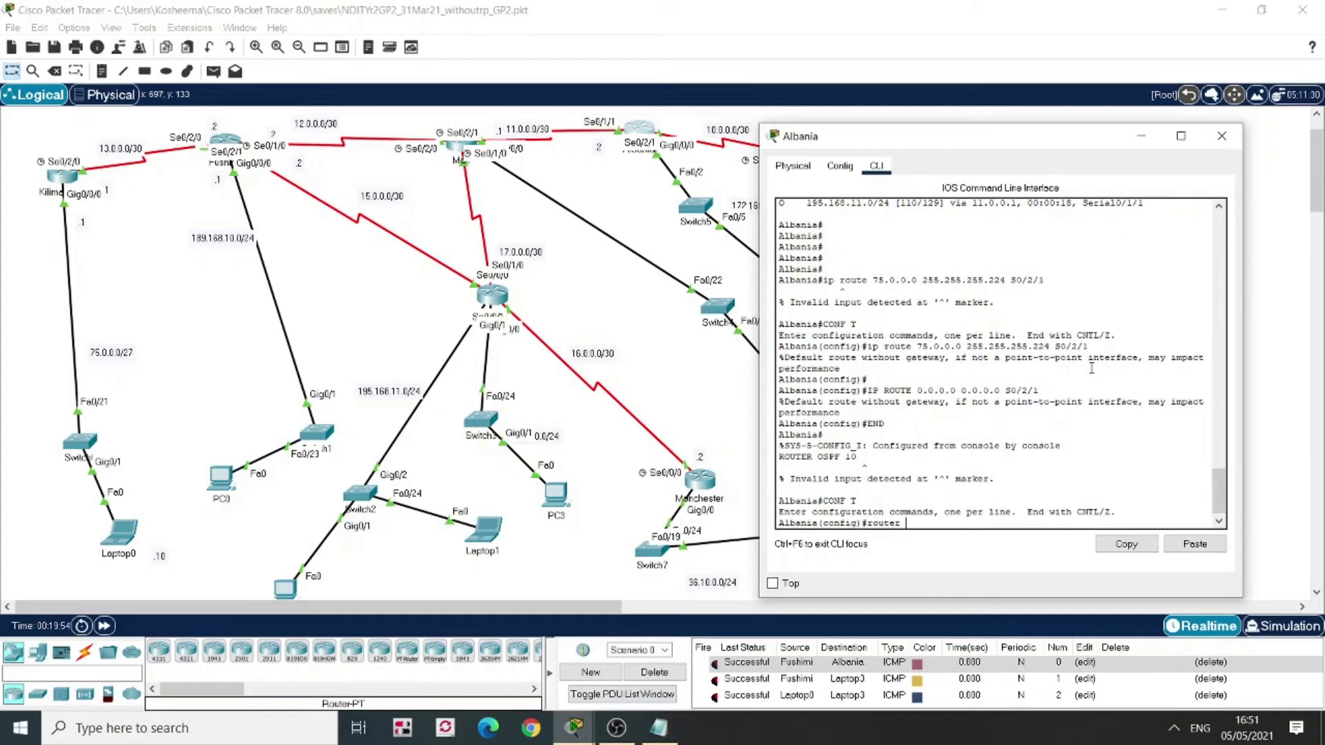
type("ospf 10")
key("Return")
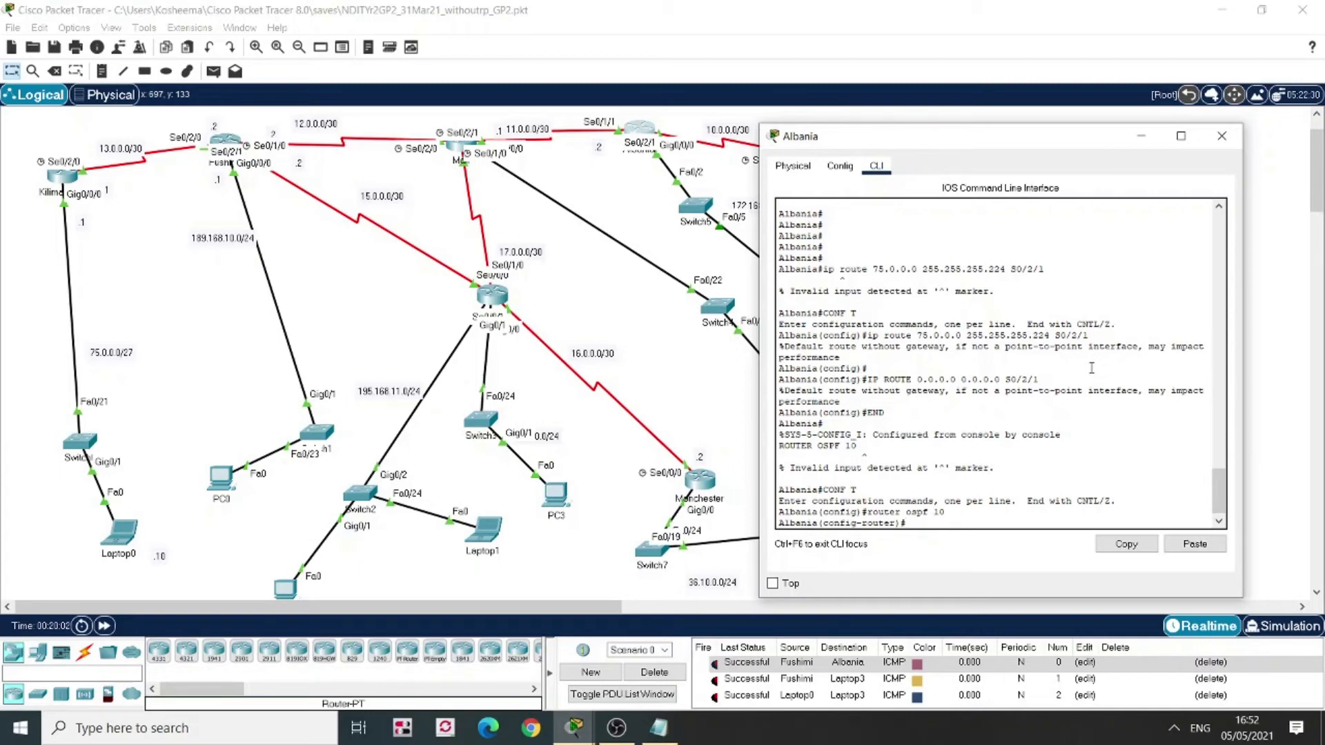
type("default-information originat")
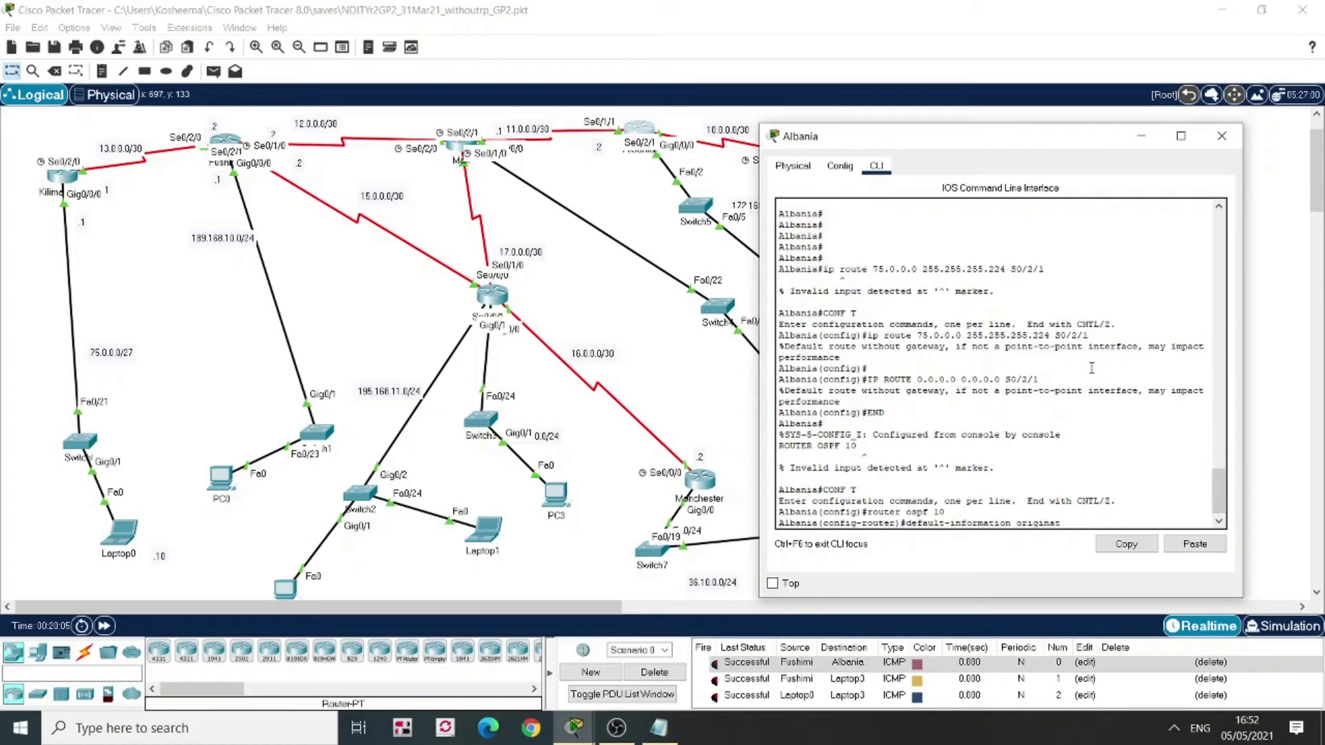
type("e")
key("Return")
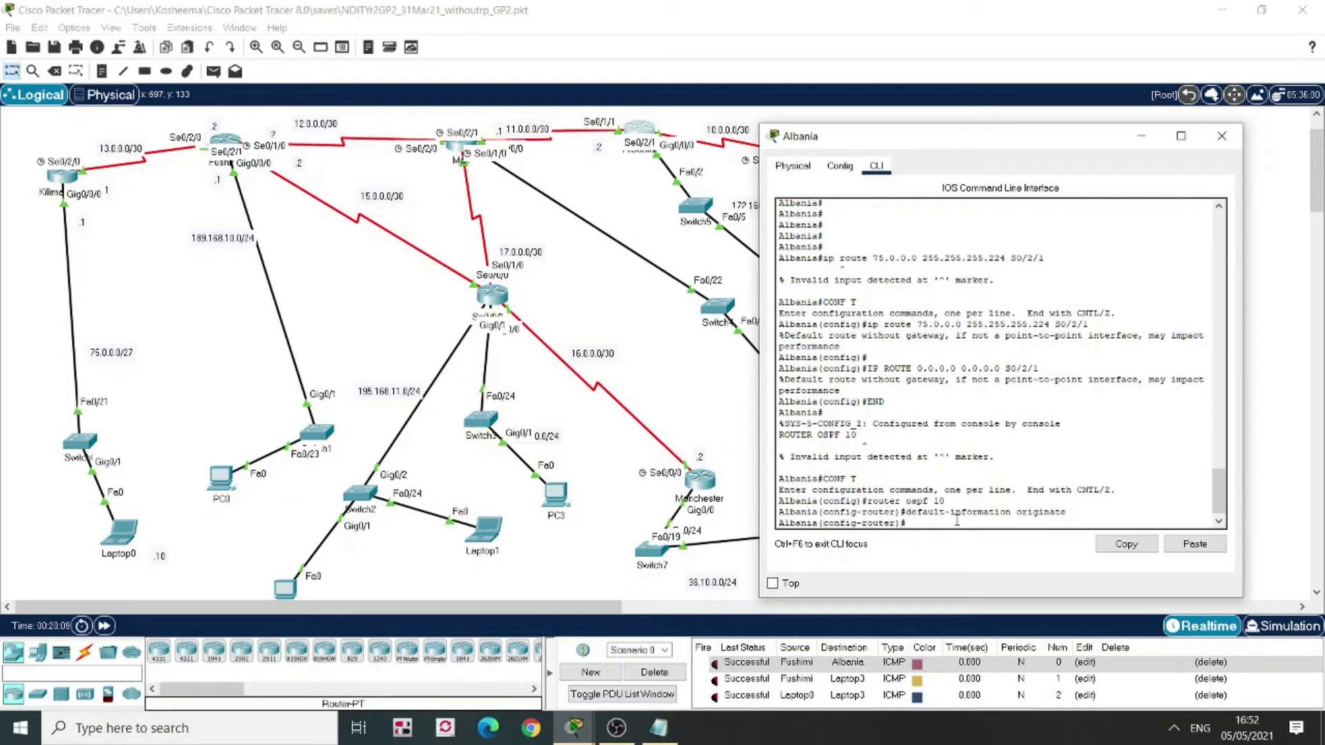
Redistribute static routes into OSPF process 10 on Albania and dismiss the Wi-Fi security notification
type("redistribute static")
key("Return")
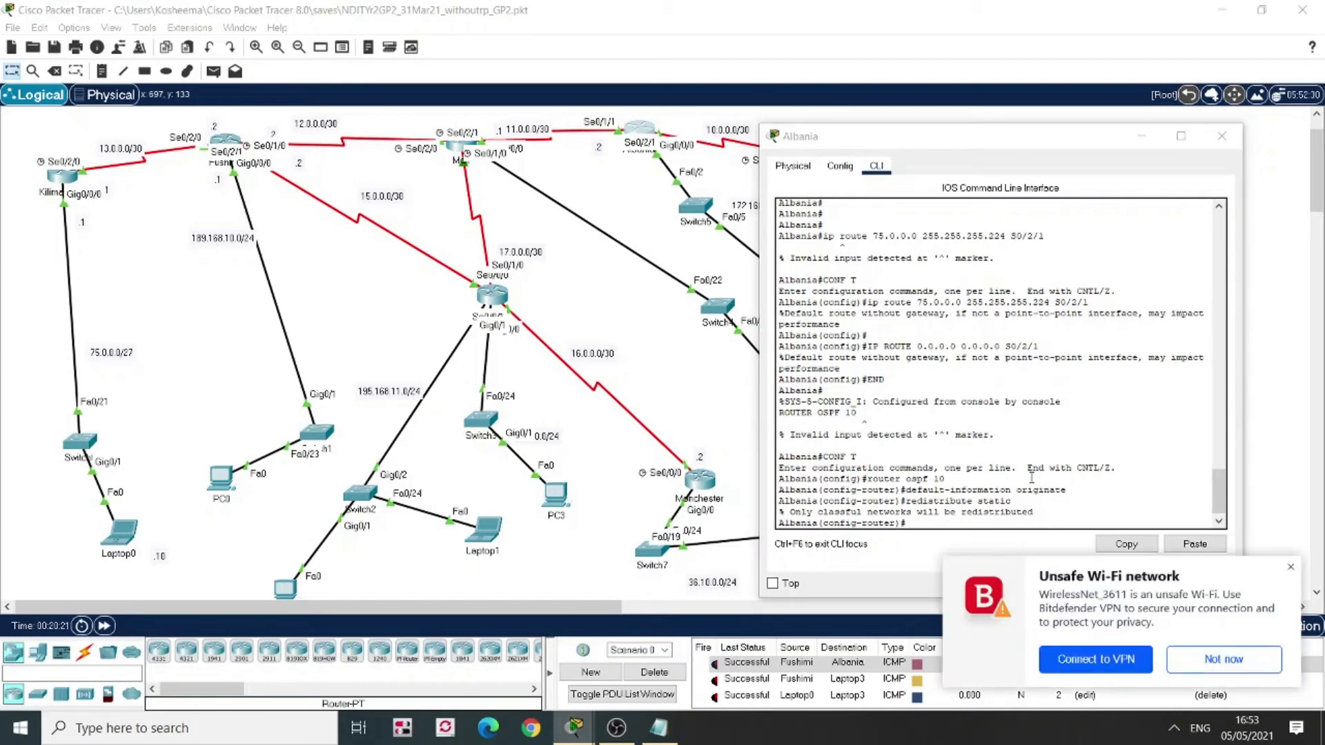
left_click(1240, 656)
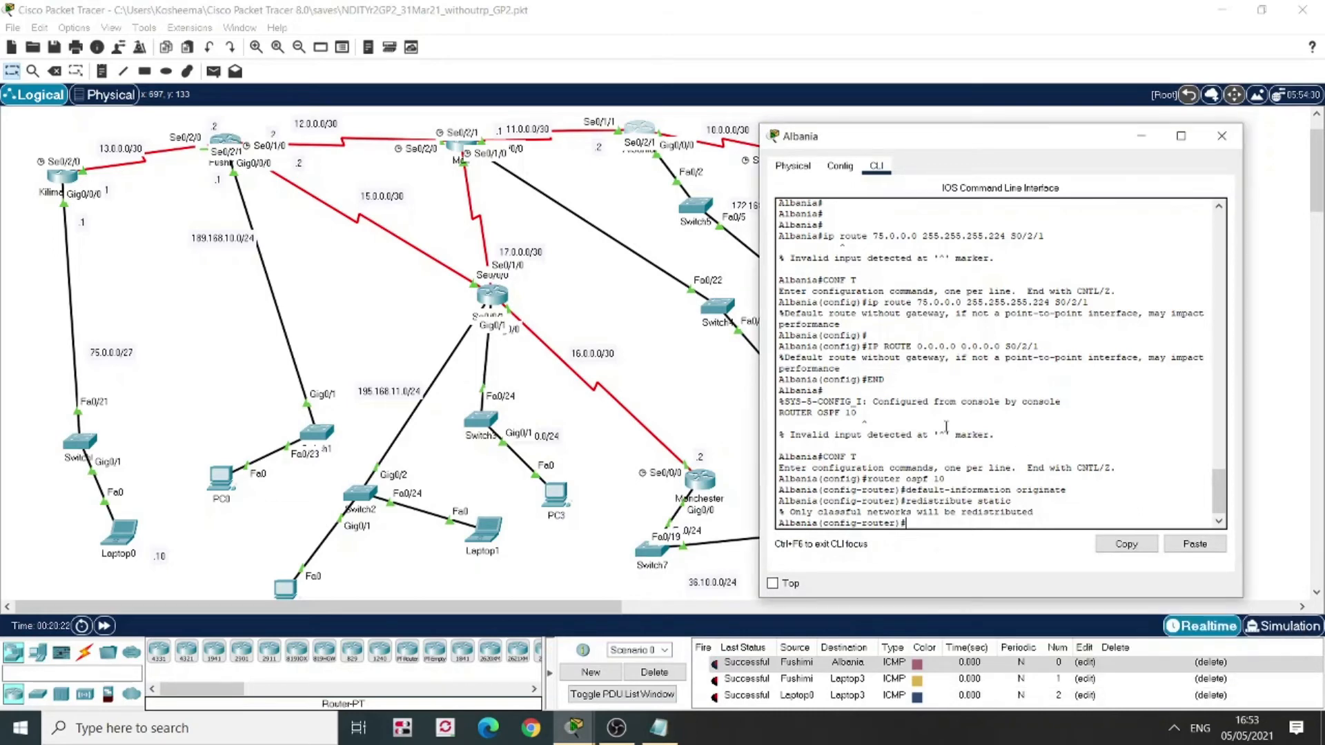
Leave configuration mode on Albania, save its running configuration to memory, and close its window
type("end")
key("Return")
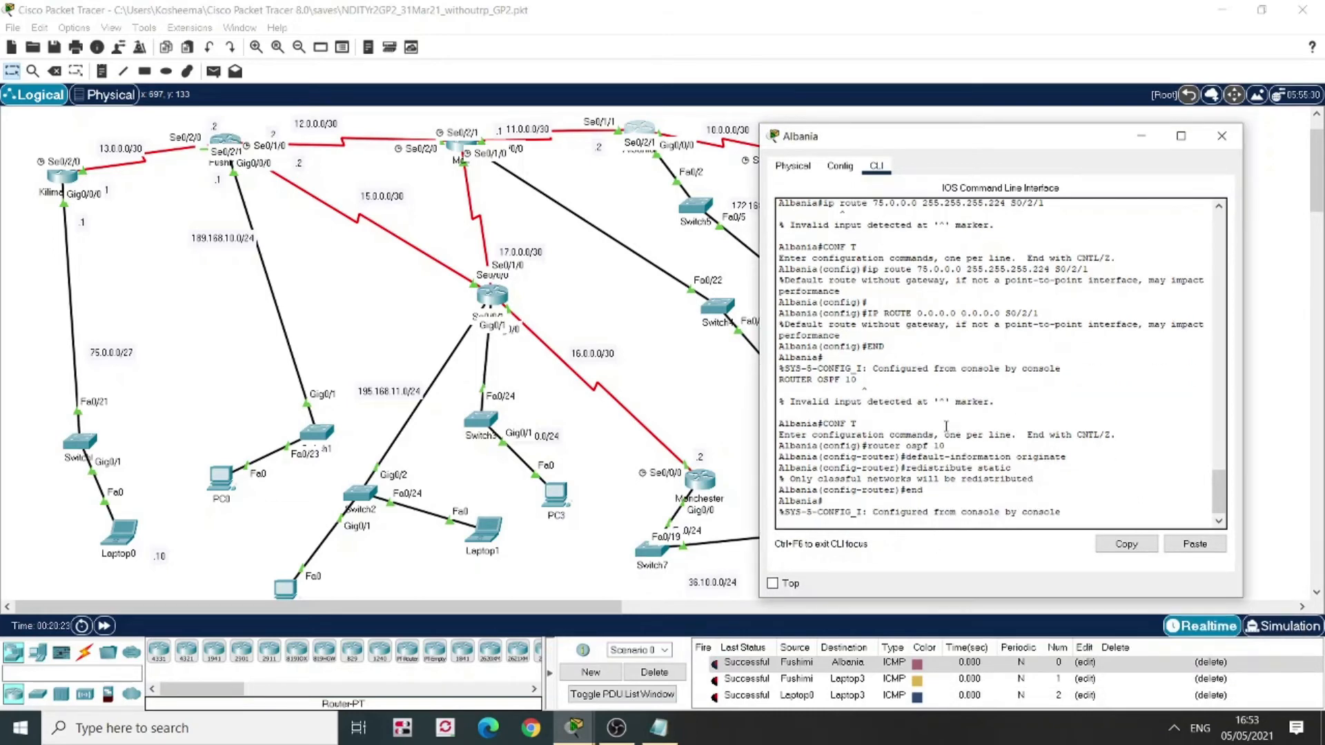
type("wr mem")
key("Return")
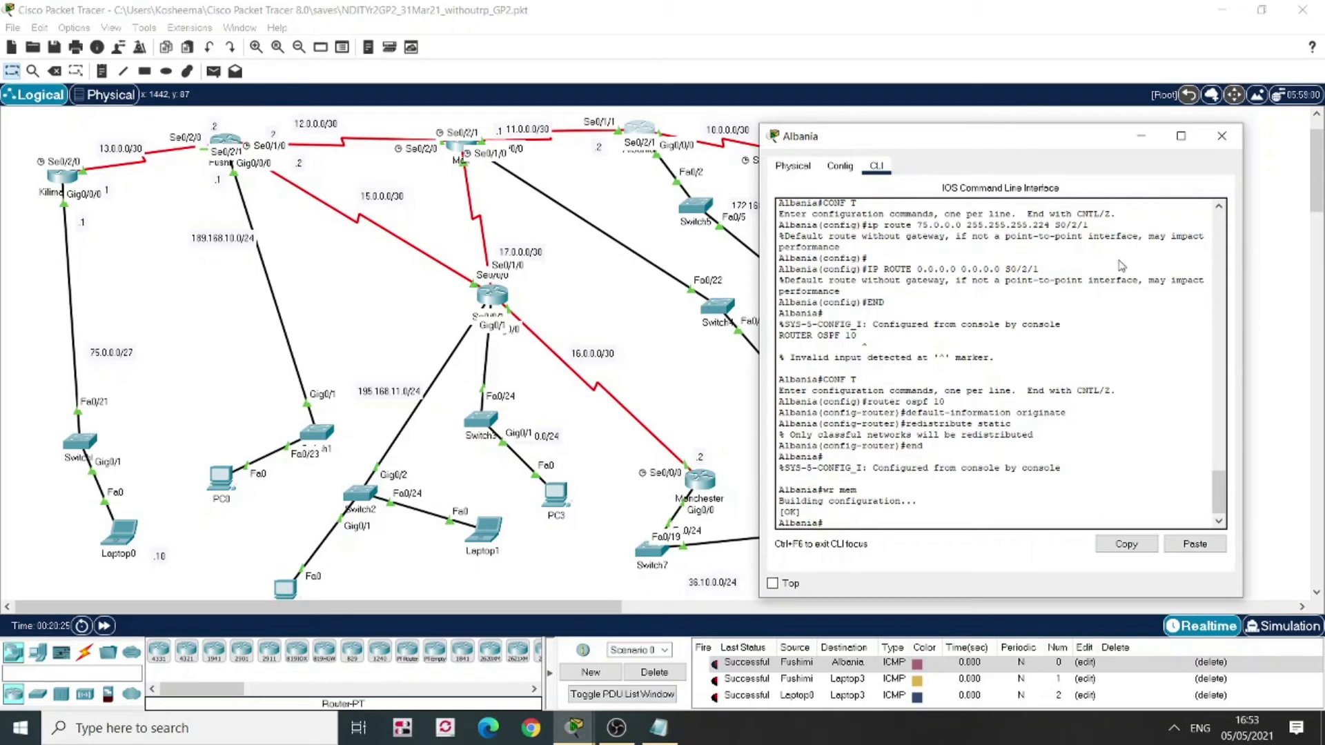
left_click(1224, 139)
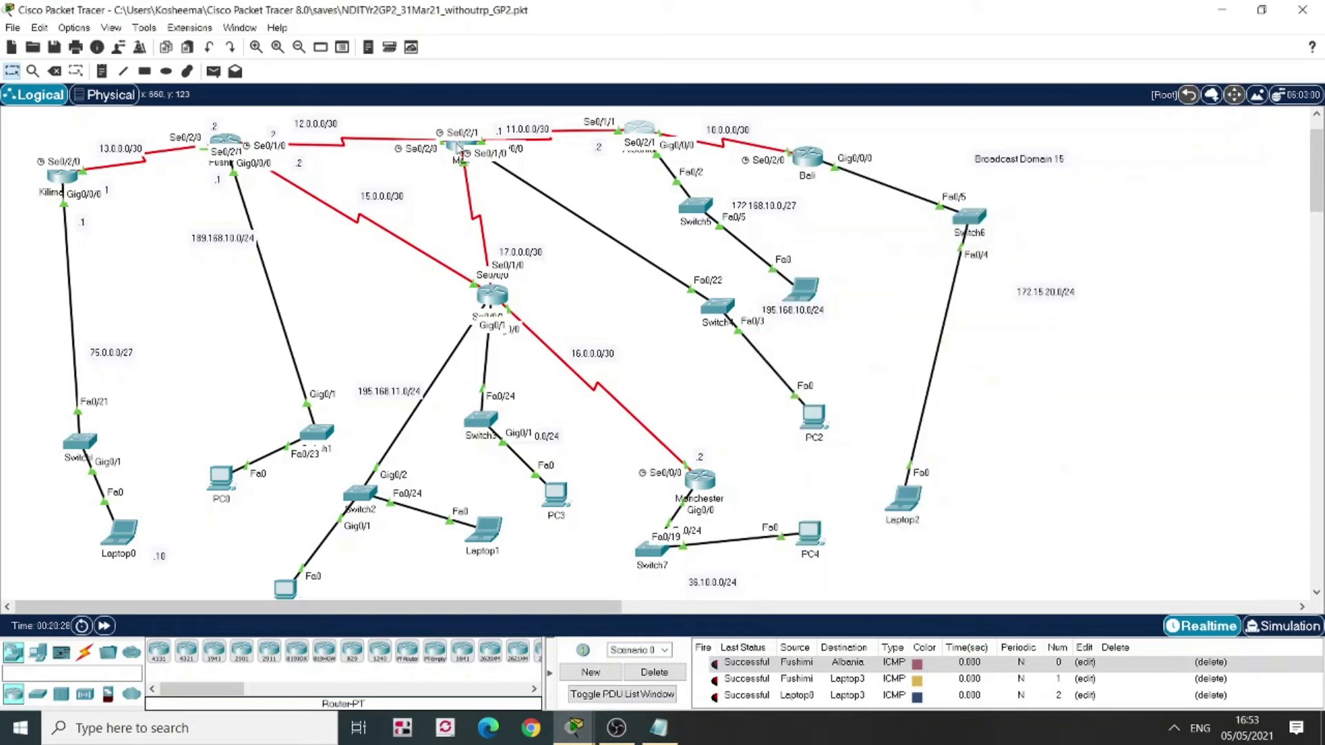
Open Mali's command line and enter configuration mode for interface S0/2/1
left_click(459, 143)
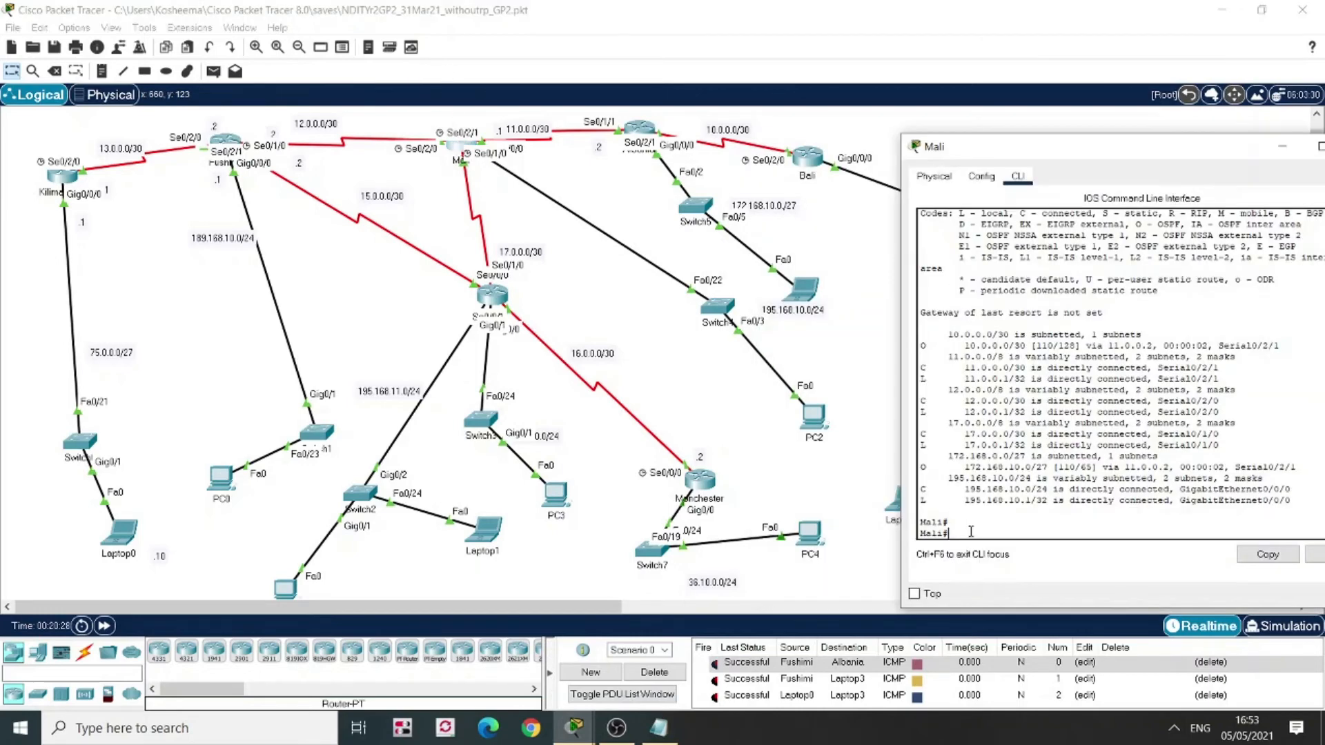
type("conf t")
key("Return")
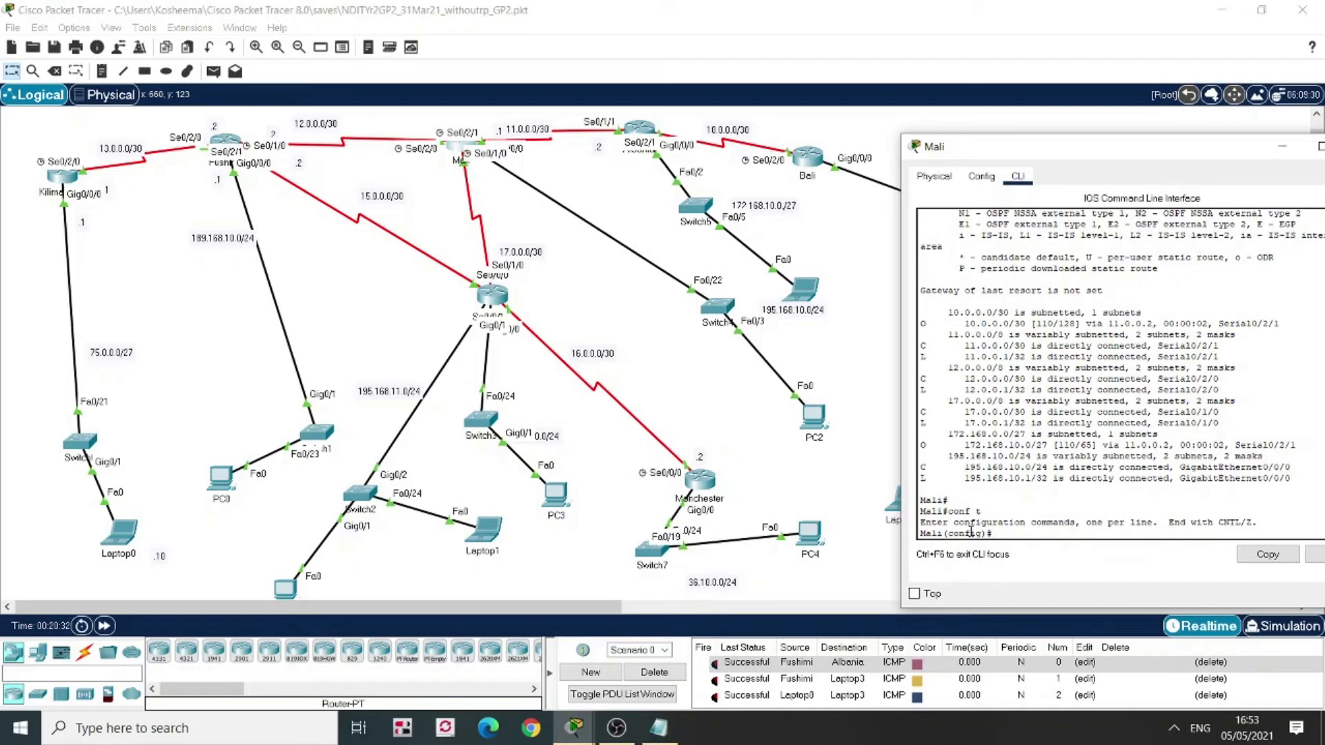
type("int S0/2/1")
key("Return")
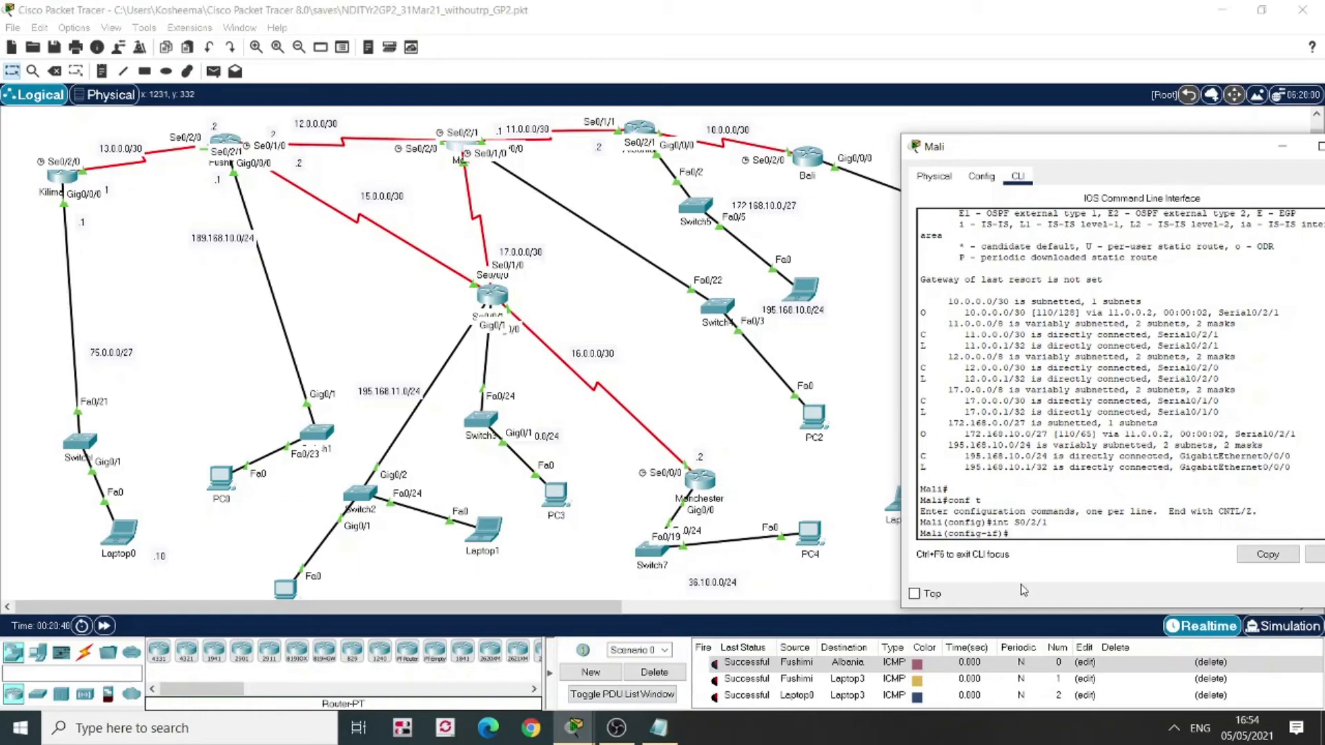
Examine the list of commands available in Mali's interface configuration mode
type("?")
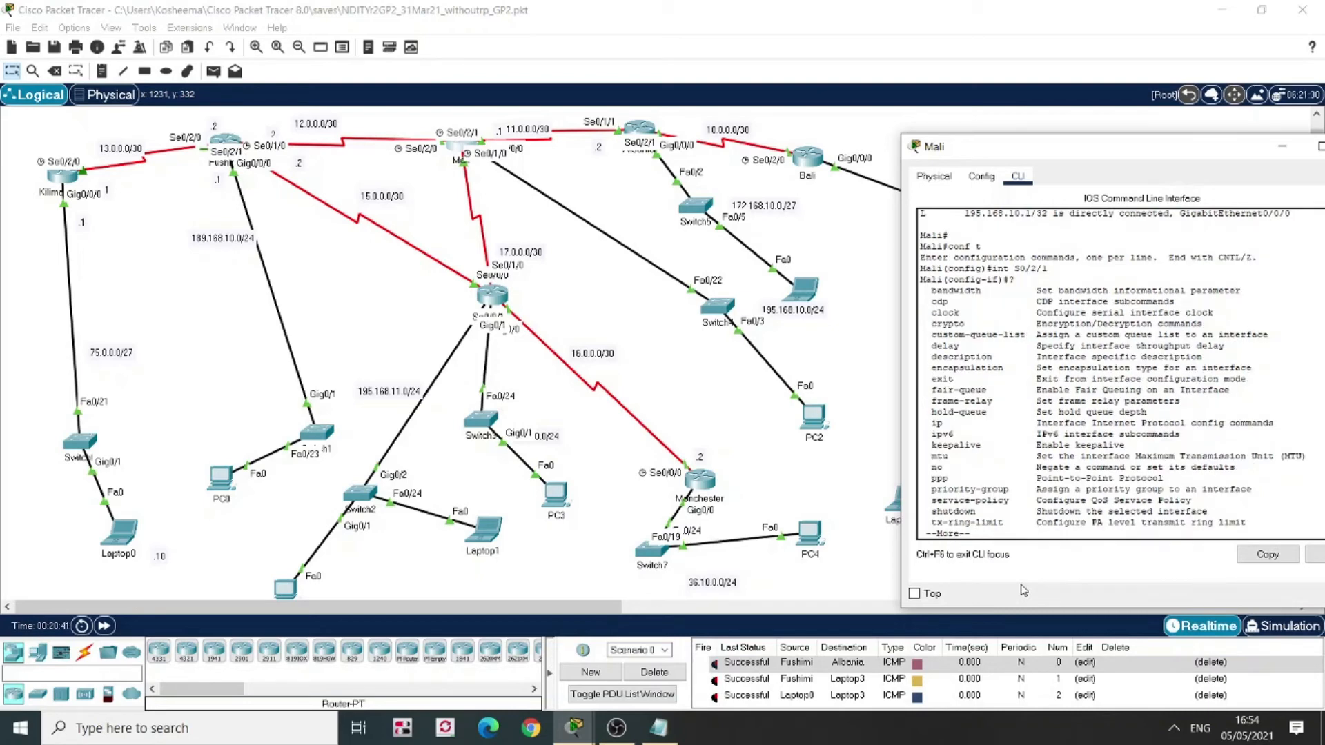
key("Return")
key("Return")
key("Return")
key("Return")
key("Return")
key("Return")
key("Return")
key("Return")
key("Return")
key("Return")
key("Return")
key("Return")
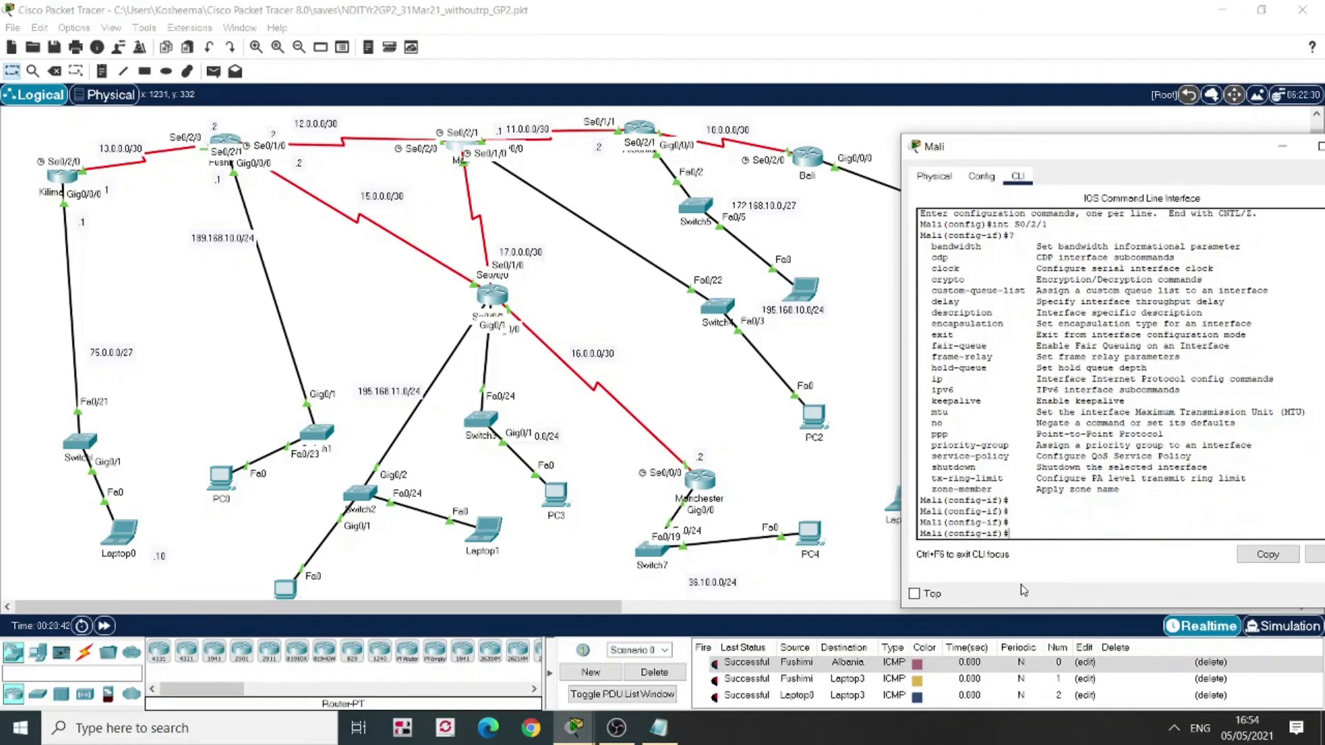
Look up the IP and OSPF interface options on Mali, and set the OSPF hello interval on S0/2/1 to 20
type("IP")
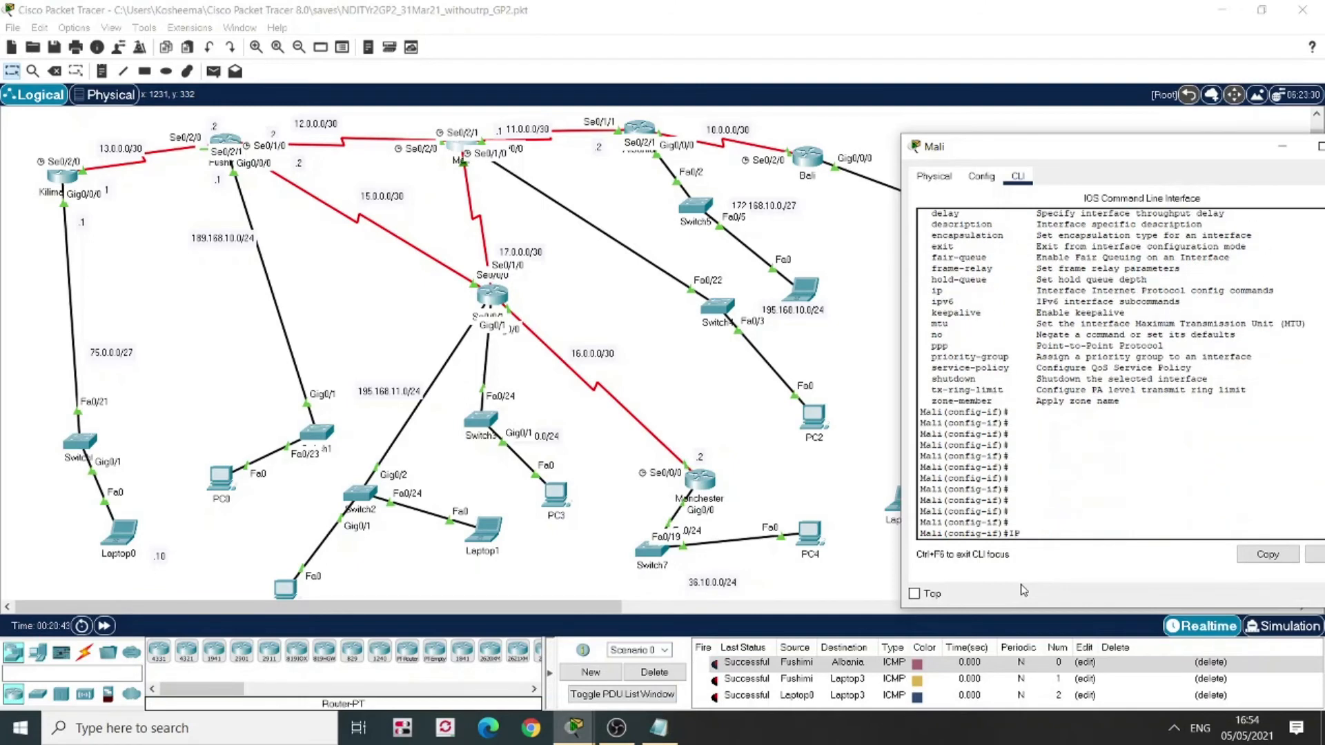
type(" ?")
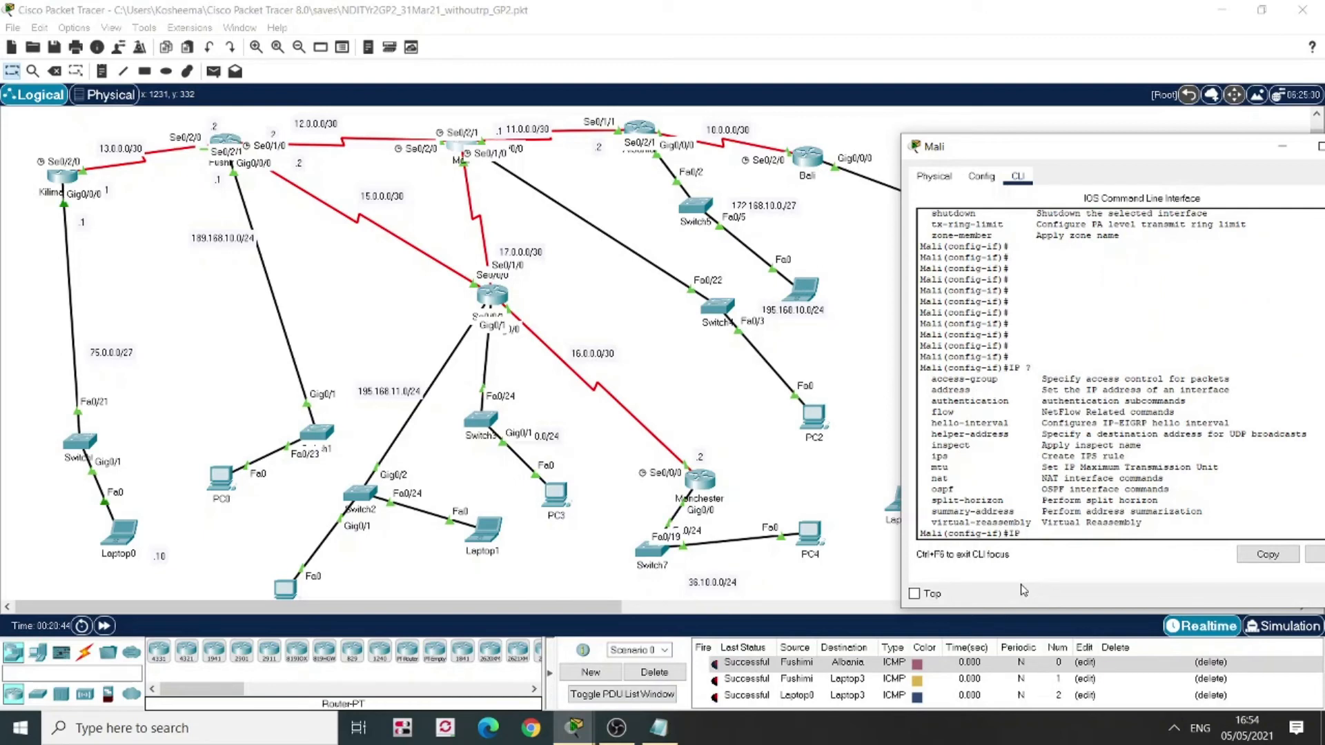
type("OSP")
type("?")
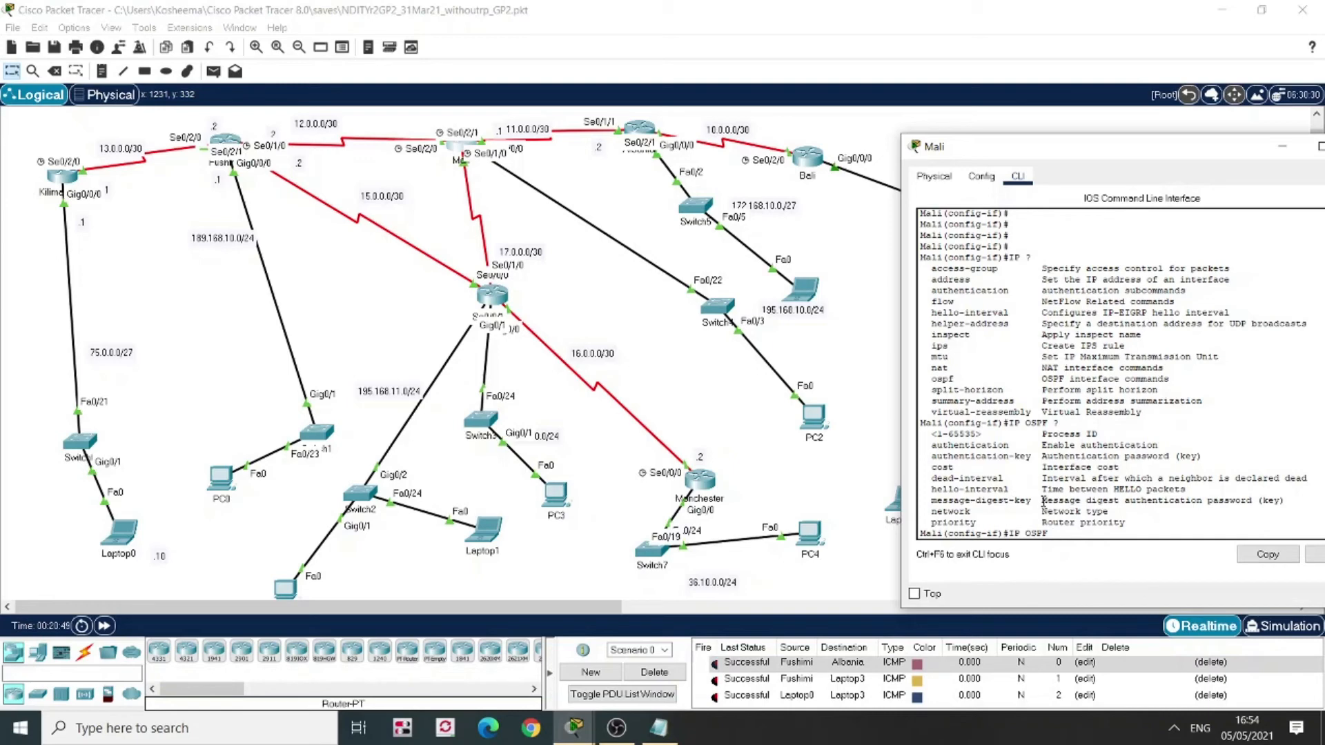
type("hello-interval 20")
key("Return")
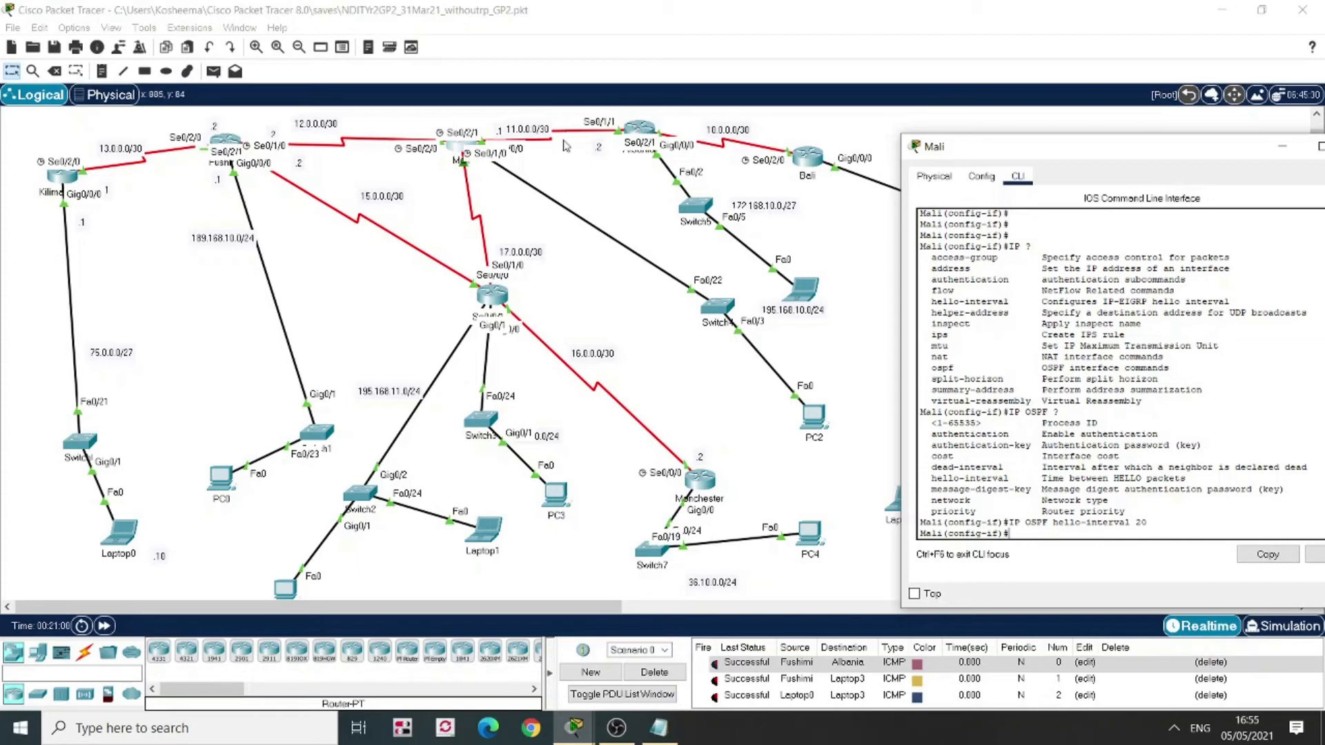
Set the OSPF hello interval to 20 on Albania's interface S0/1/1, keeping the topology visible beside the console
left_click(643, 128)
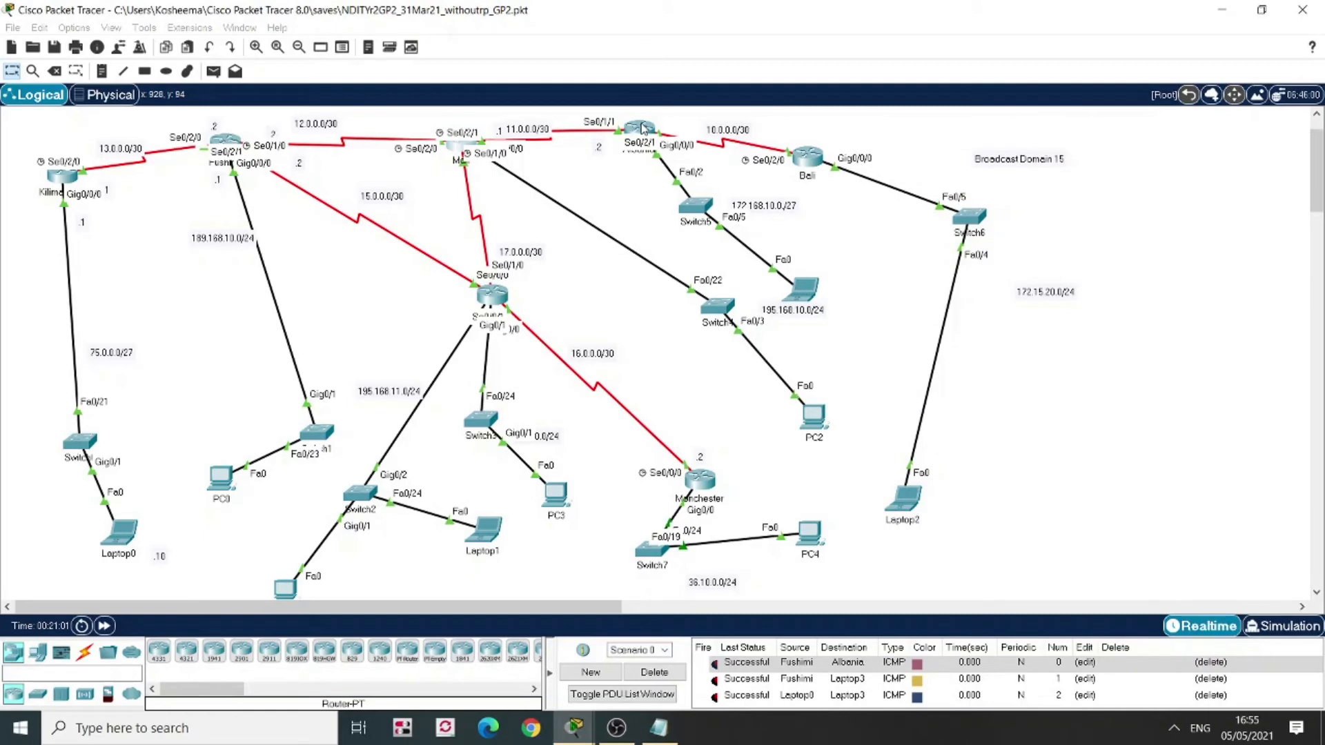
left_click(638, 130)
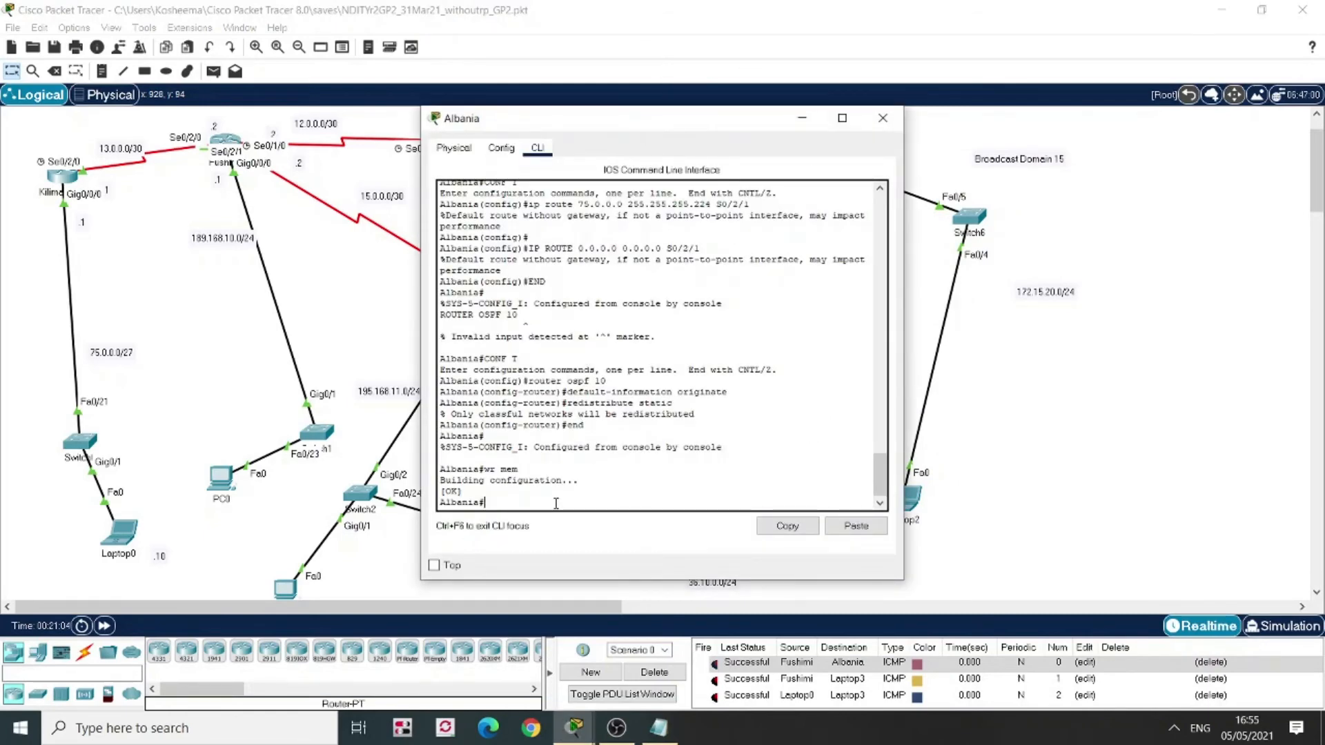
type("conf t")
key("Return")
type("int")
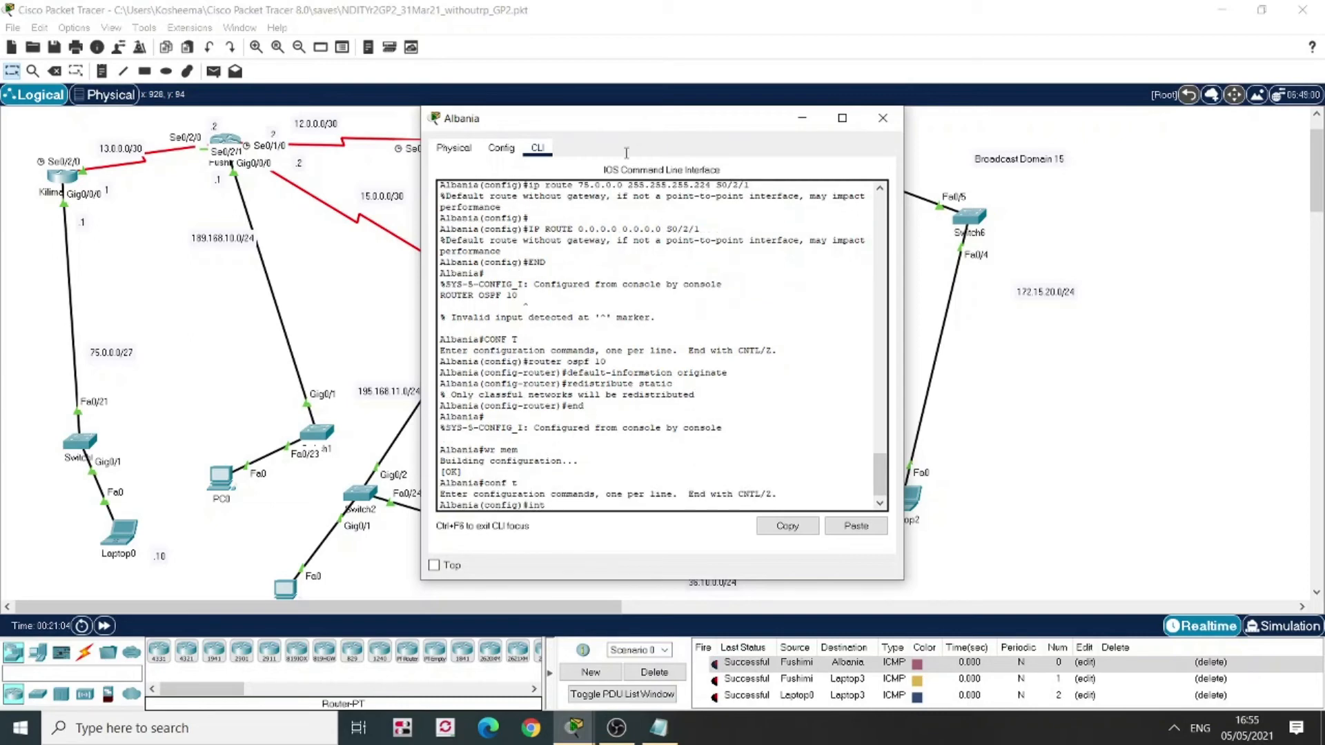
left_click_drag(552, 124, 894, 150)
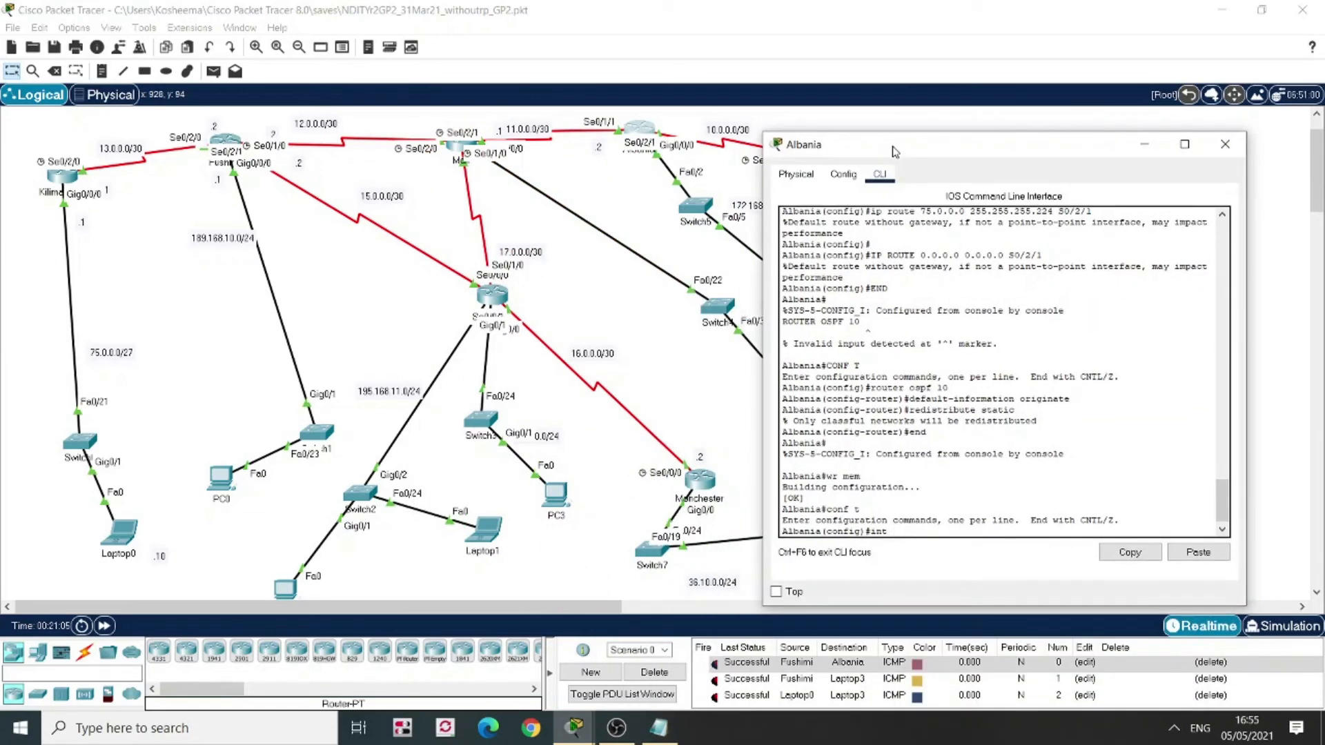
type("S0/1/1")
key("Return")
type("IP ospf hello-interval 20")
key("Return")
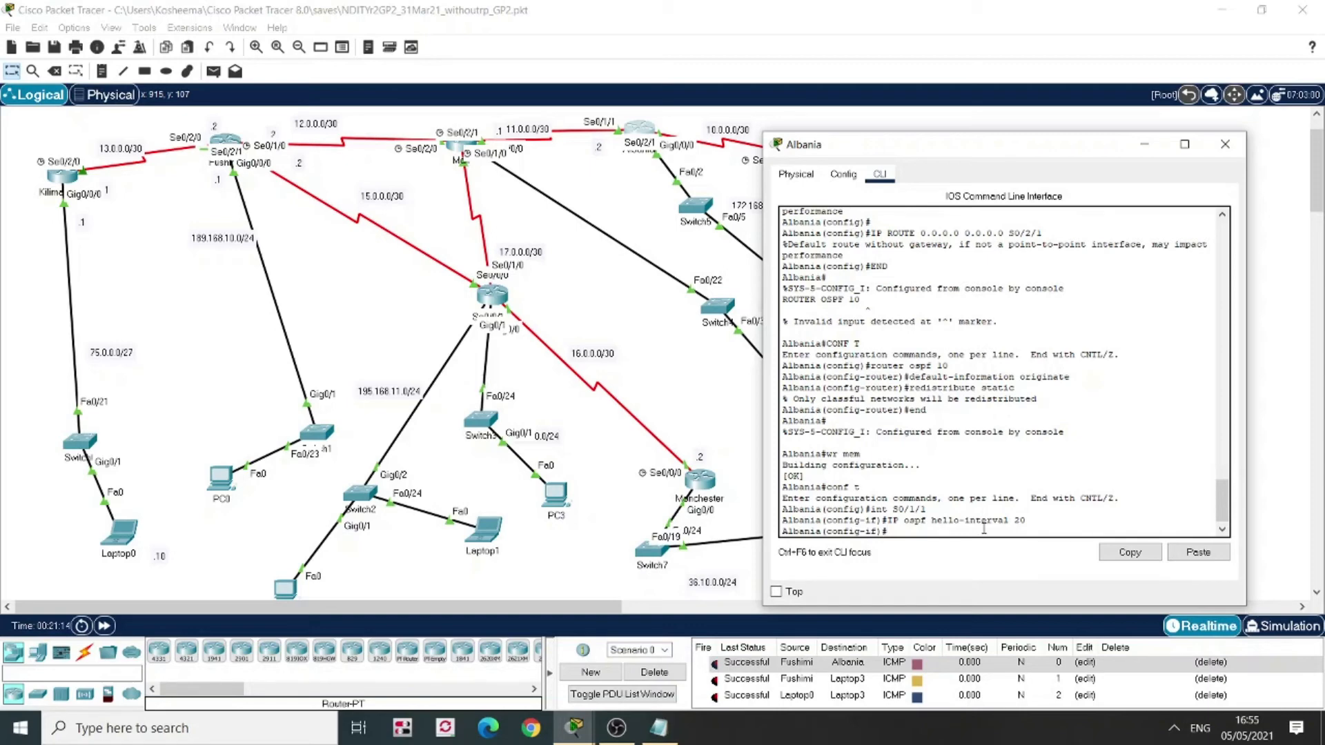
Exit Albania's interface configuration, write the hello interval change to memory, and return to the topology
type("d")
key("Return")
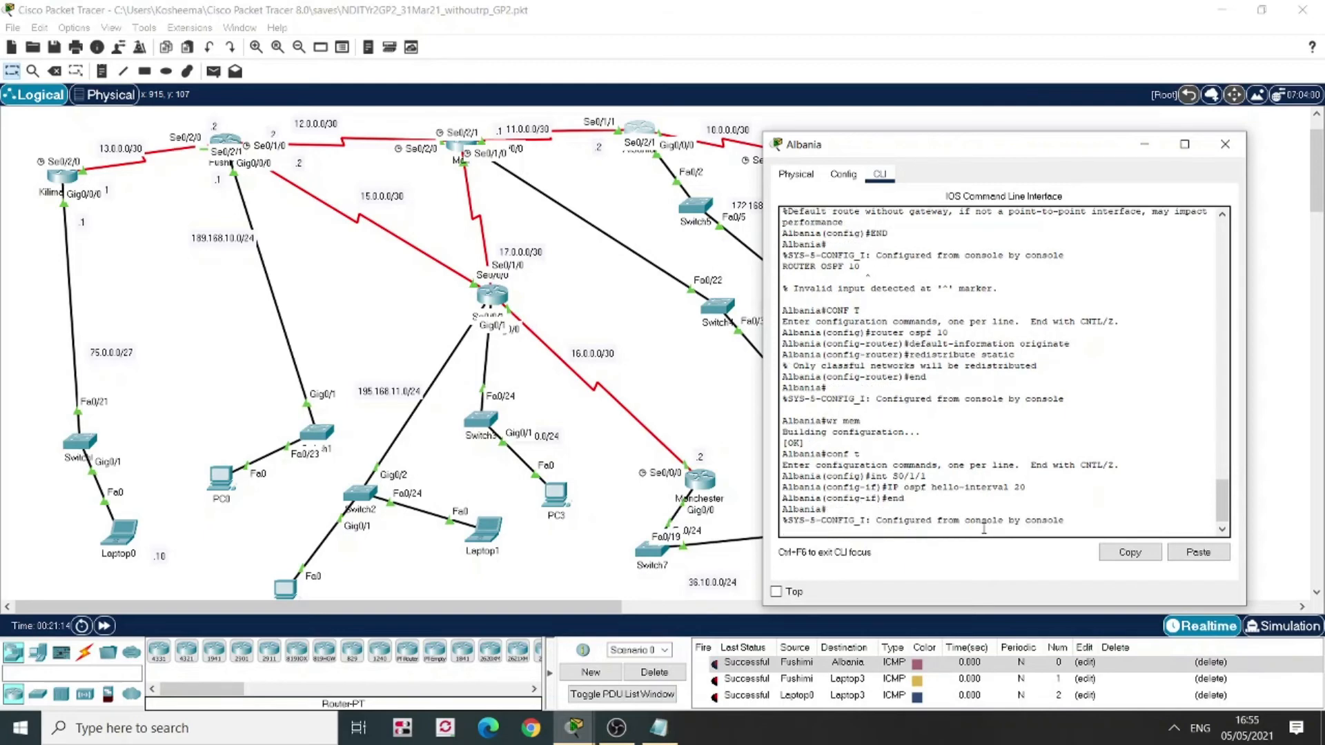
type("wr")
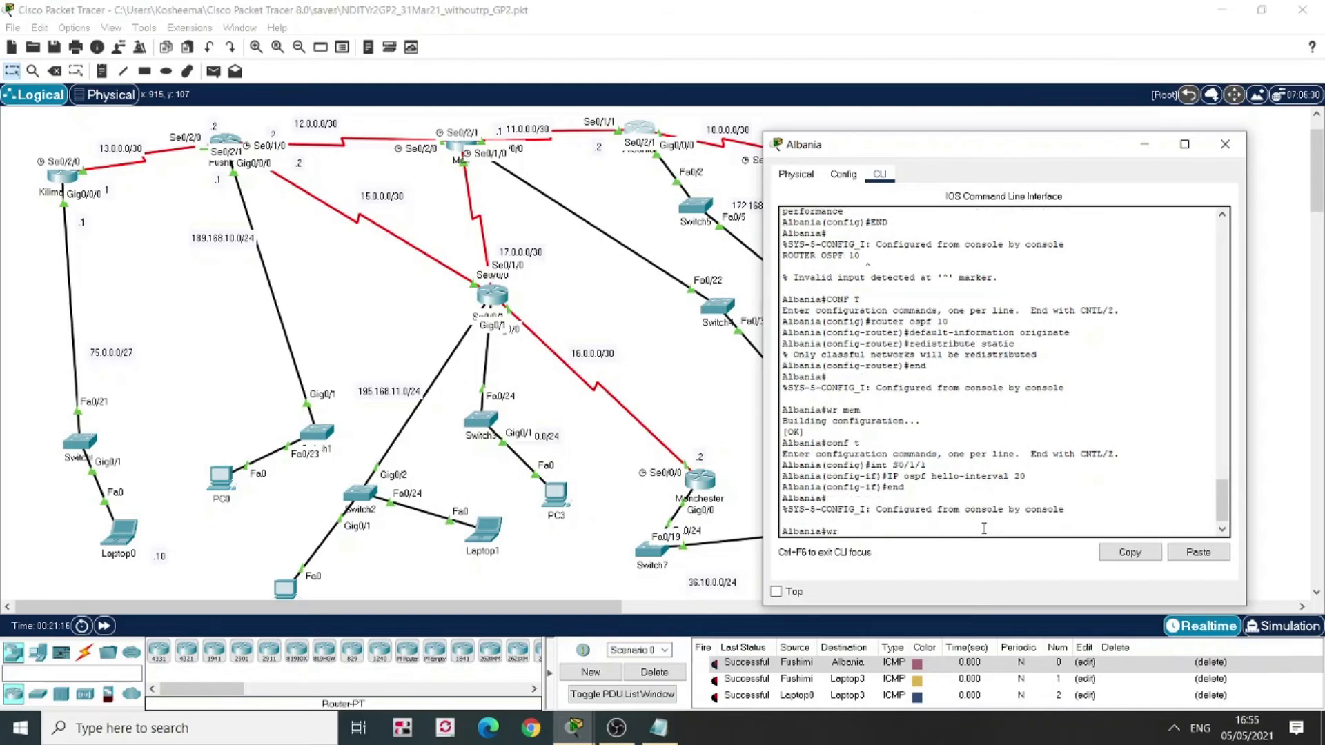
type(" mem")
key("Return")
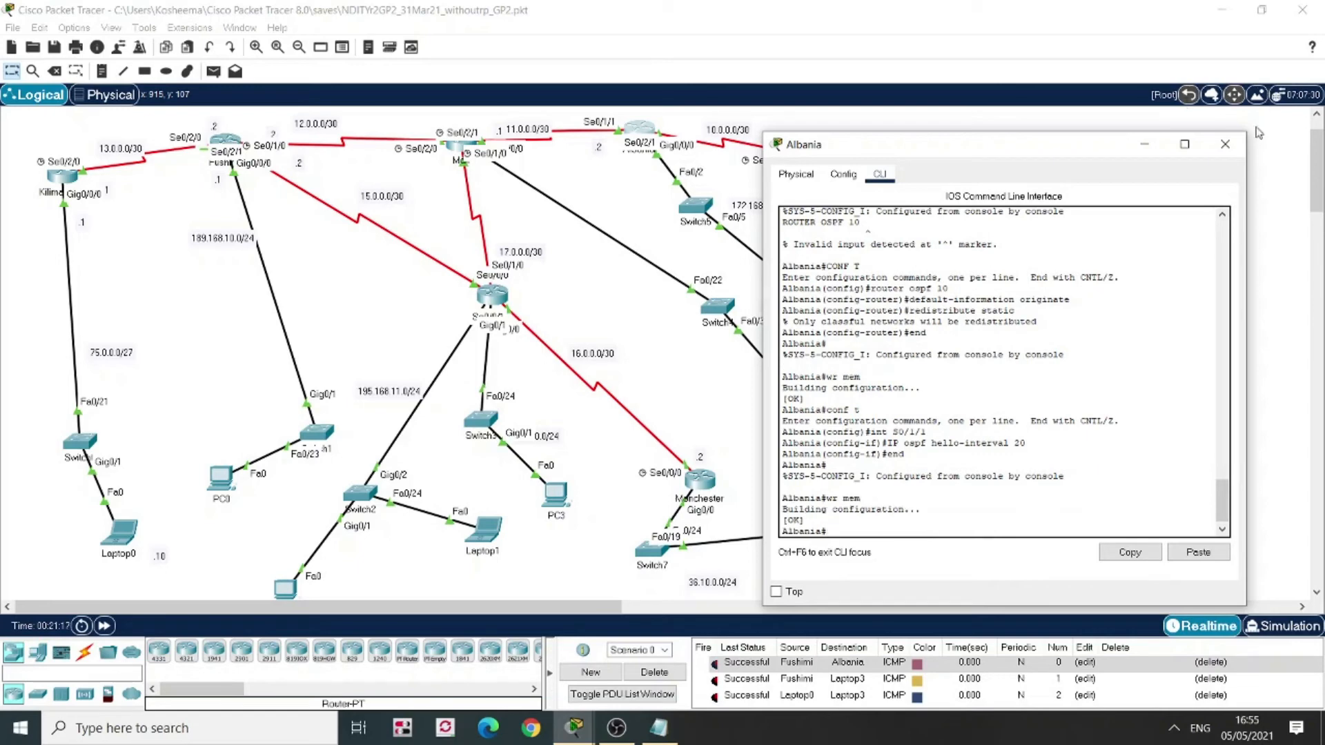
left_click(1226, 146)
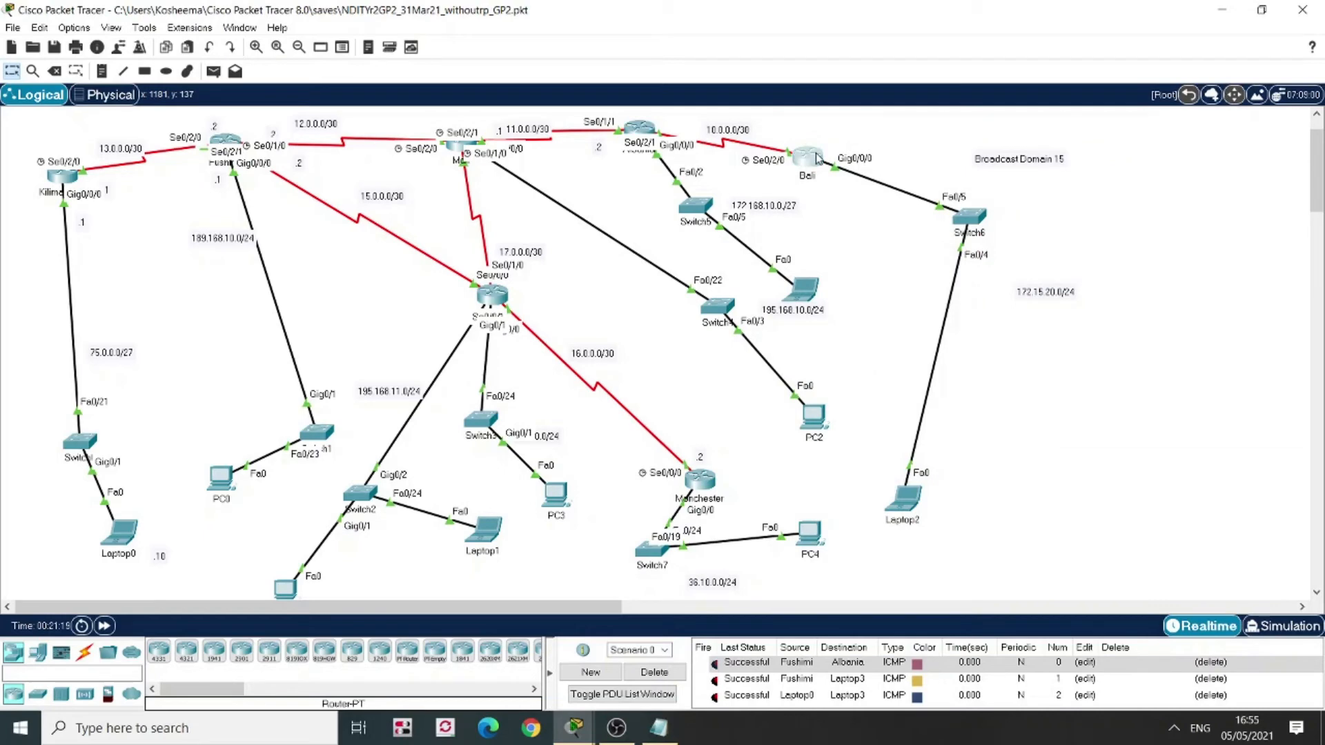
Open Bali's command line, enter global configuration mode, and move its window clear of the Bali router and its networks
left_click(817, 158)
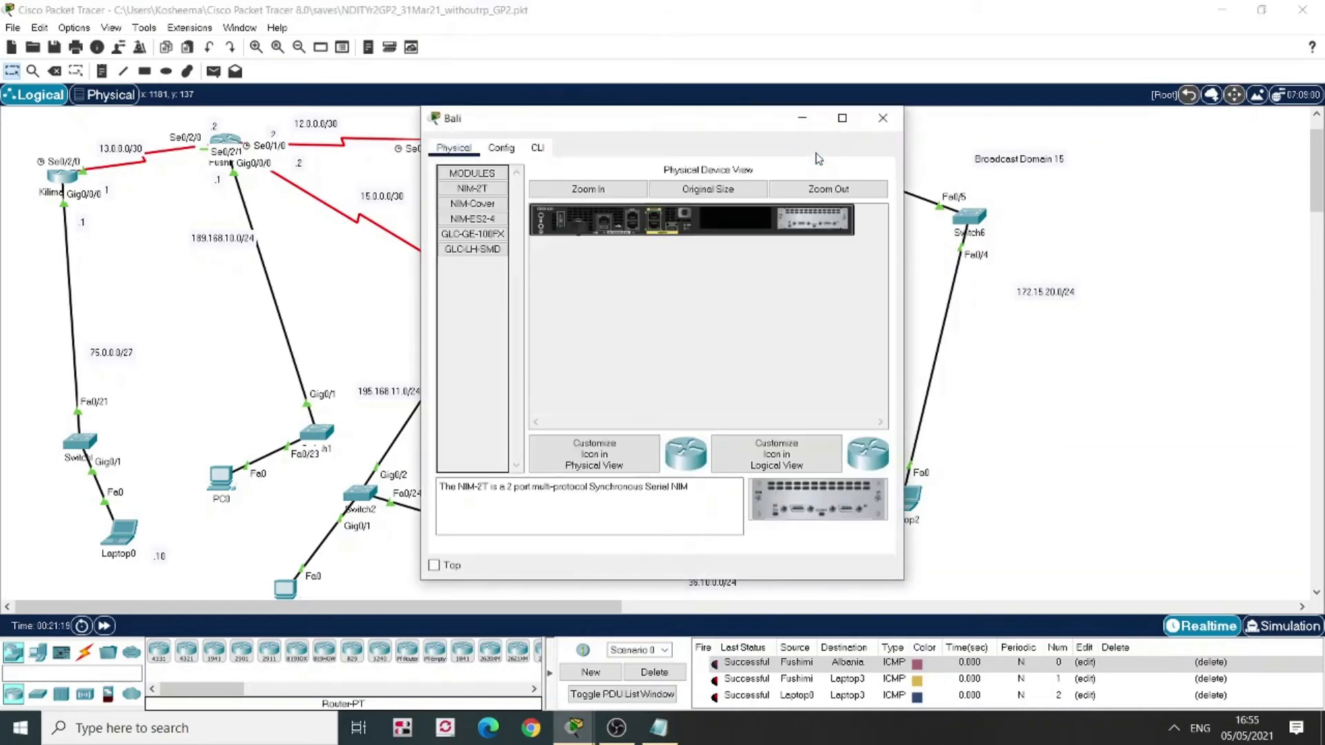
left_click(538, 148)
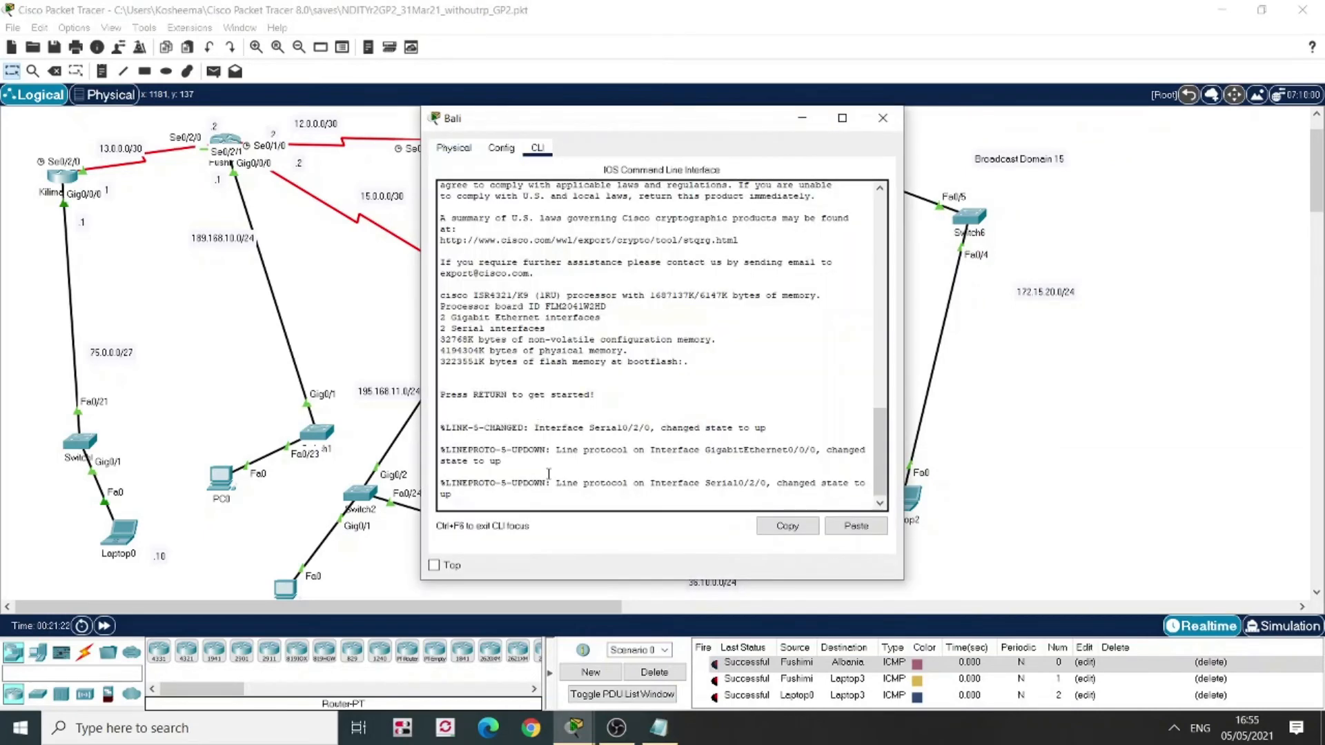
key("Return")
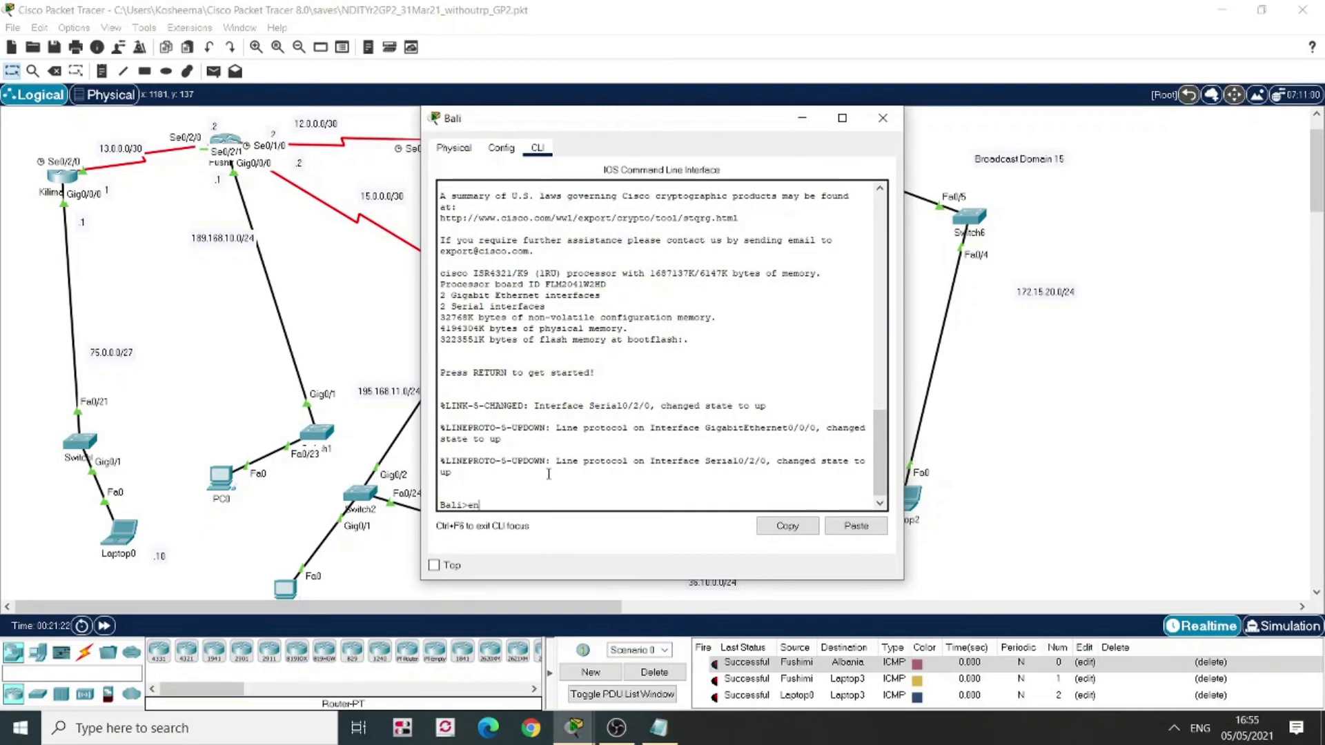
type("en")
key("Return")
type("conf")
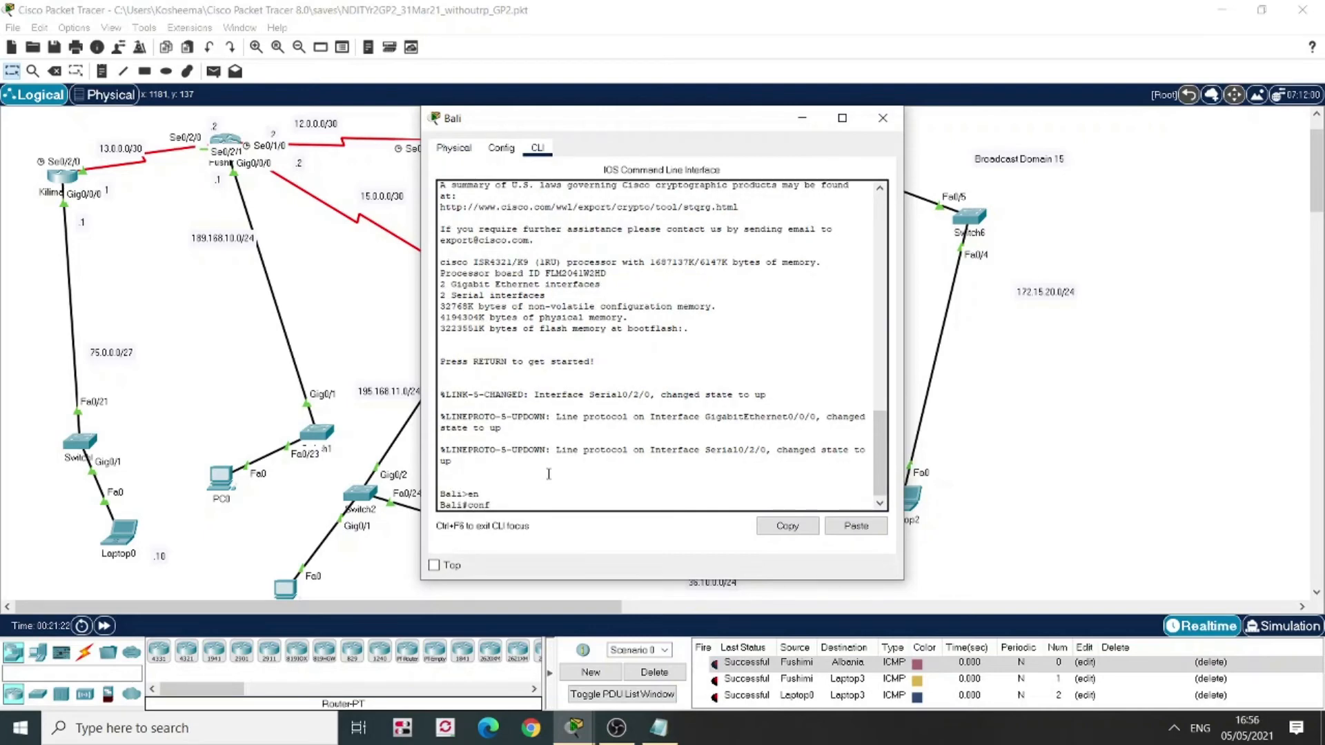
type(" t")
key("Return")
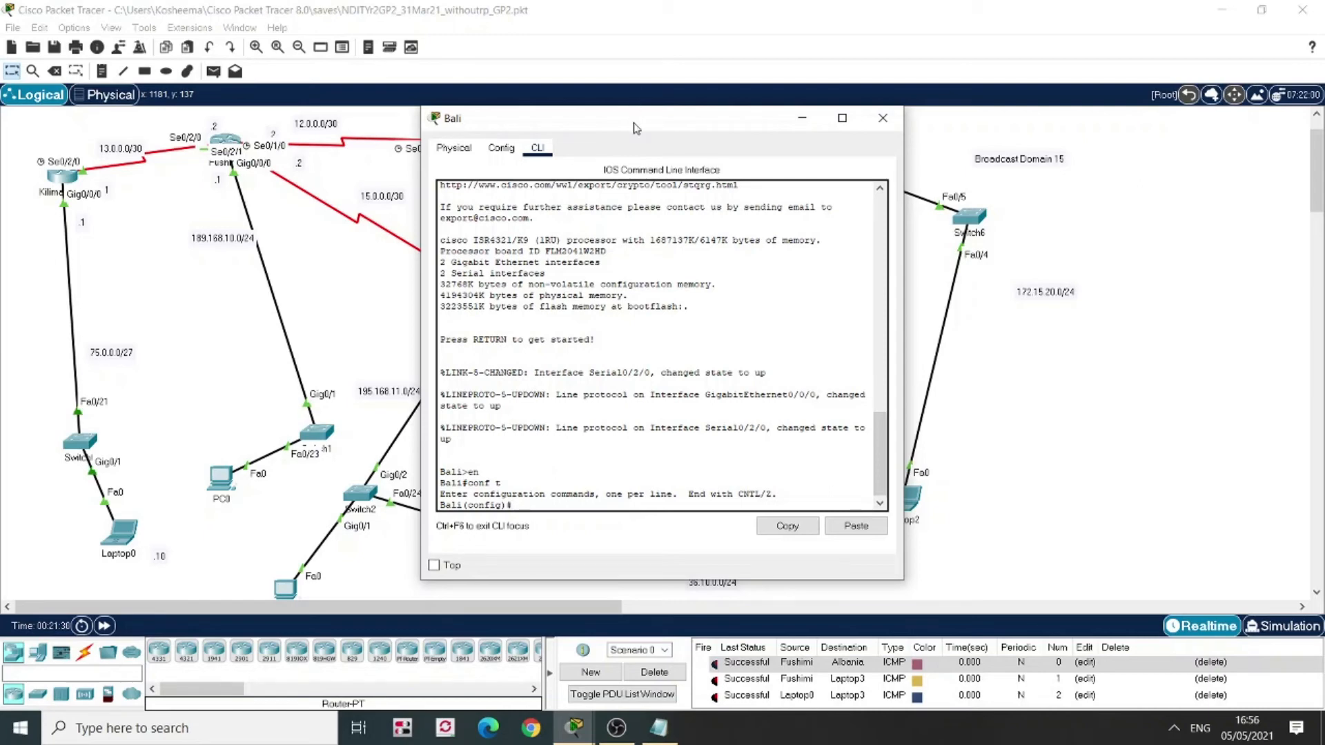
left_click_drag(636, 129, 352, 115)
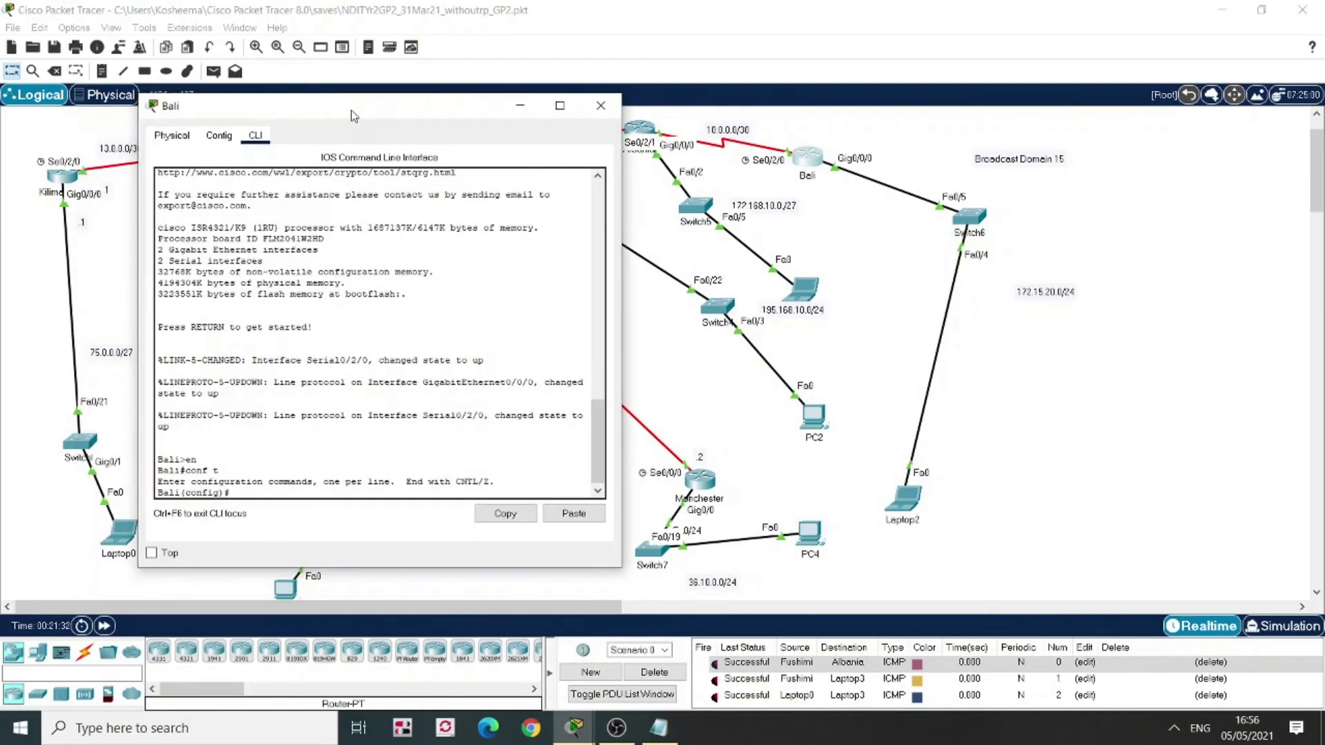
Enter OSPF process 10 on Bali and try to advertise network 172.15.20.0 with wildcard 0.0.0.255 without an area
type("ter ospf 10")
key("Return")
type("network")
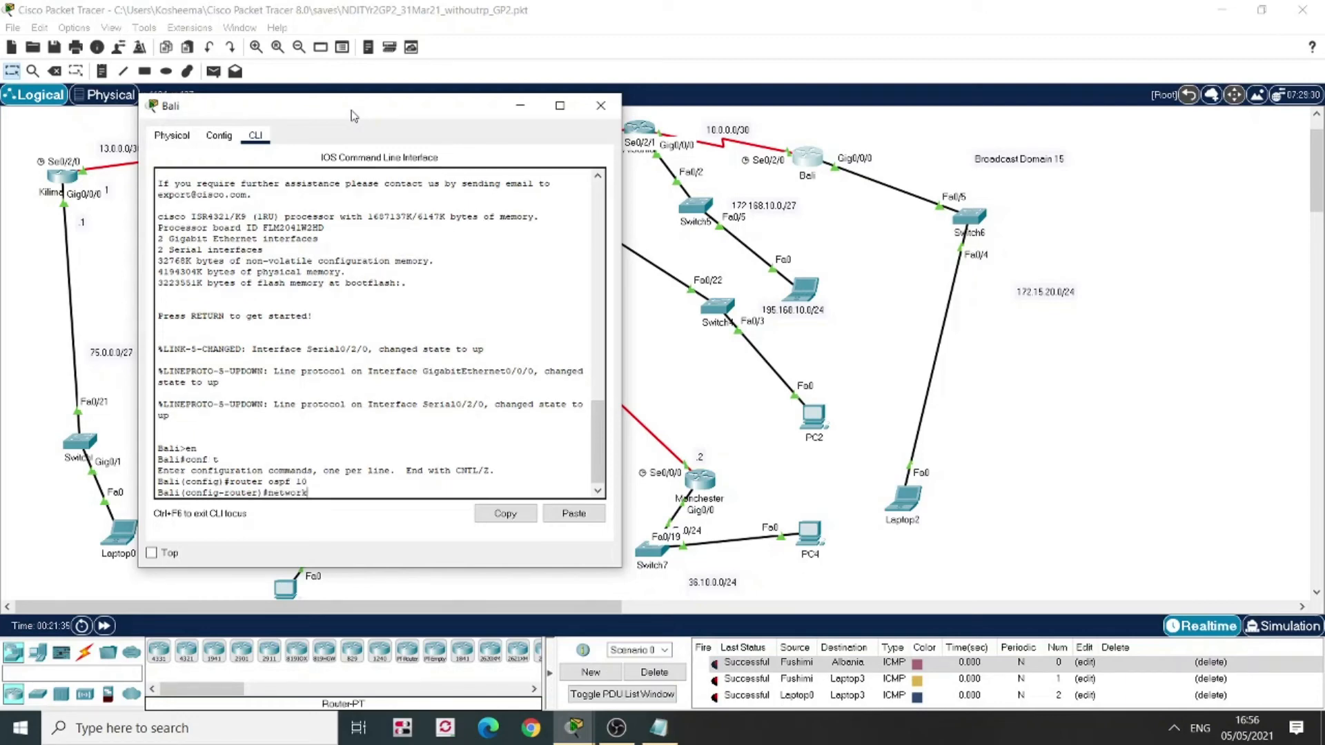
type(" 172.15.20.0 0.0.0.0")
key("Return")
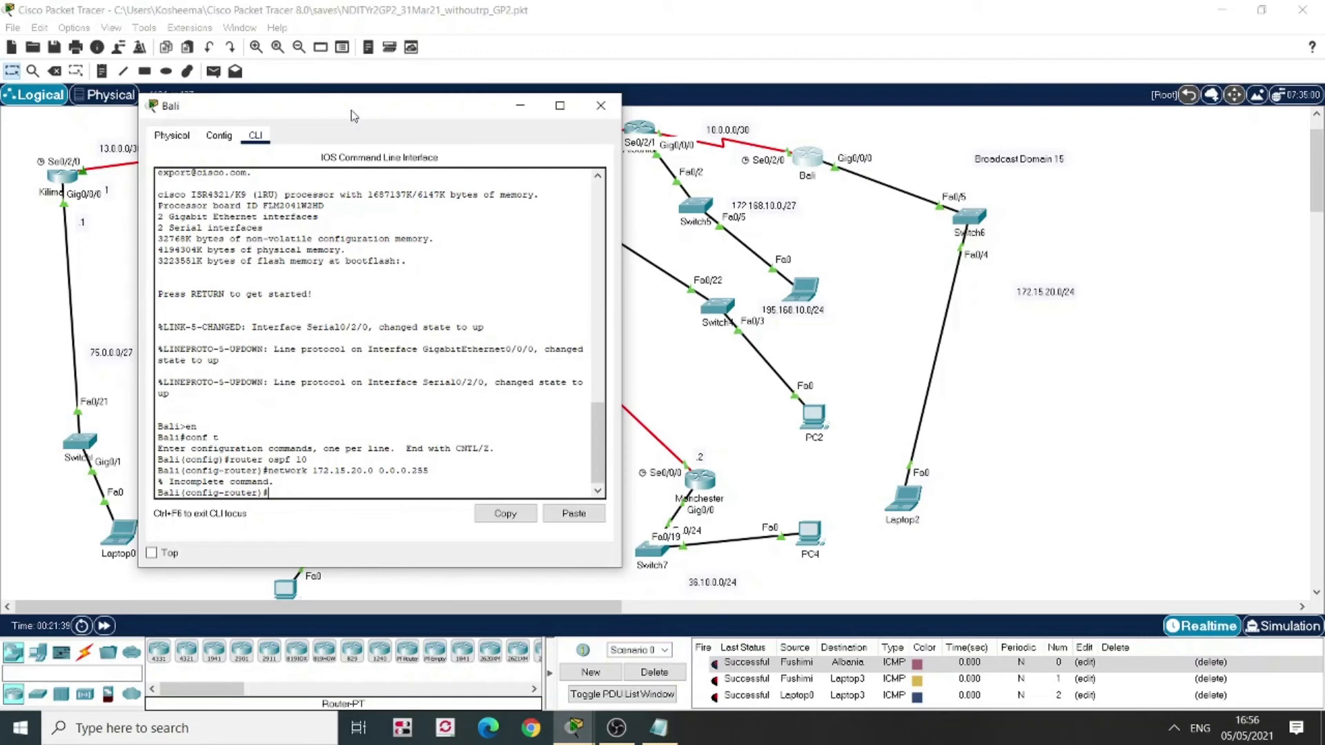
Advertise network 172.15.20.0 with wildcard 0.0.0.255 in area 0 under Bali's OSPF process 10
key("Up")
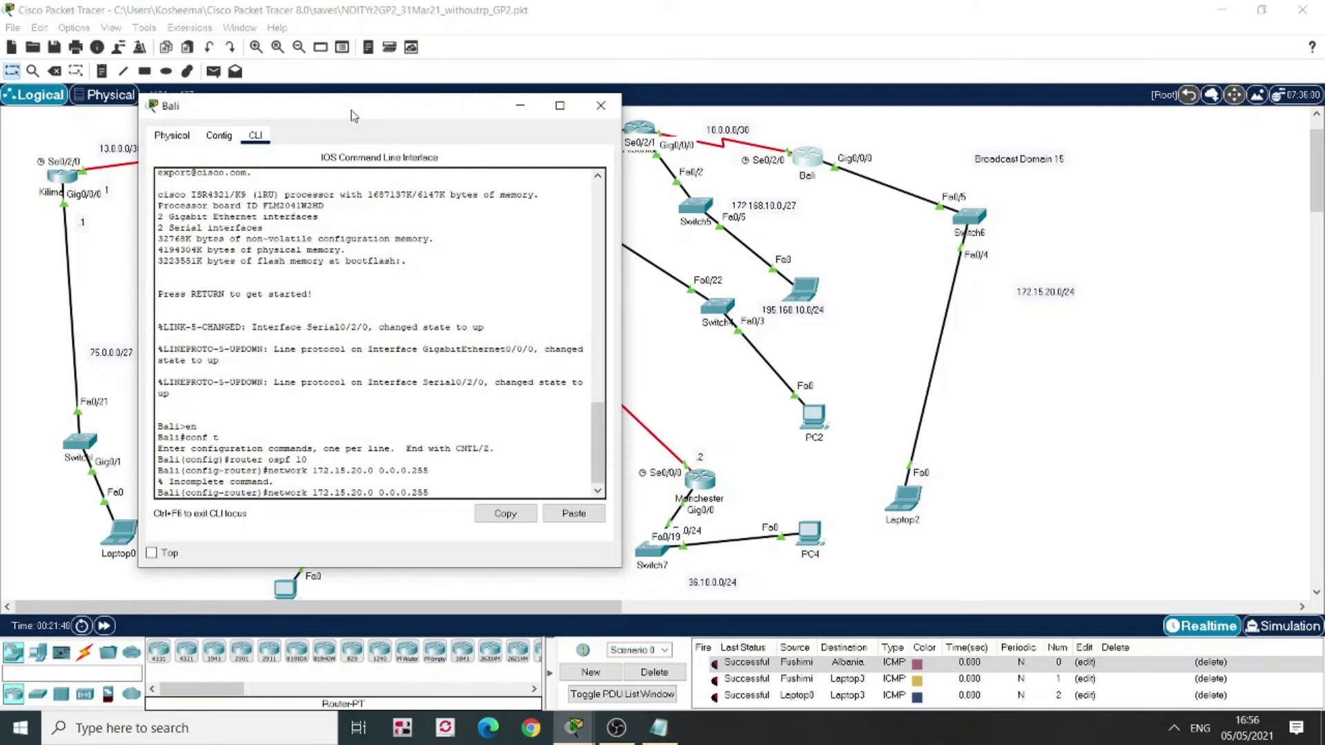
type("area 0")
key("Return")
Advertise network 10.0.0.0 with wildcard 0.0.0.3 in area 0 under Bali's OSPF process 10
key("Up")
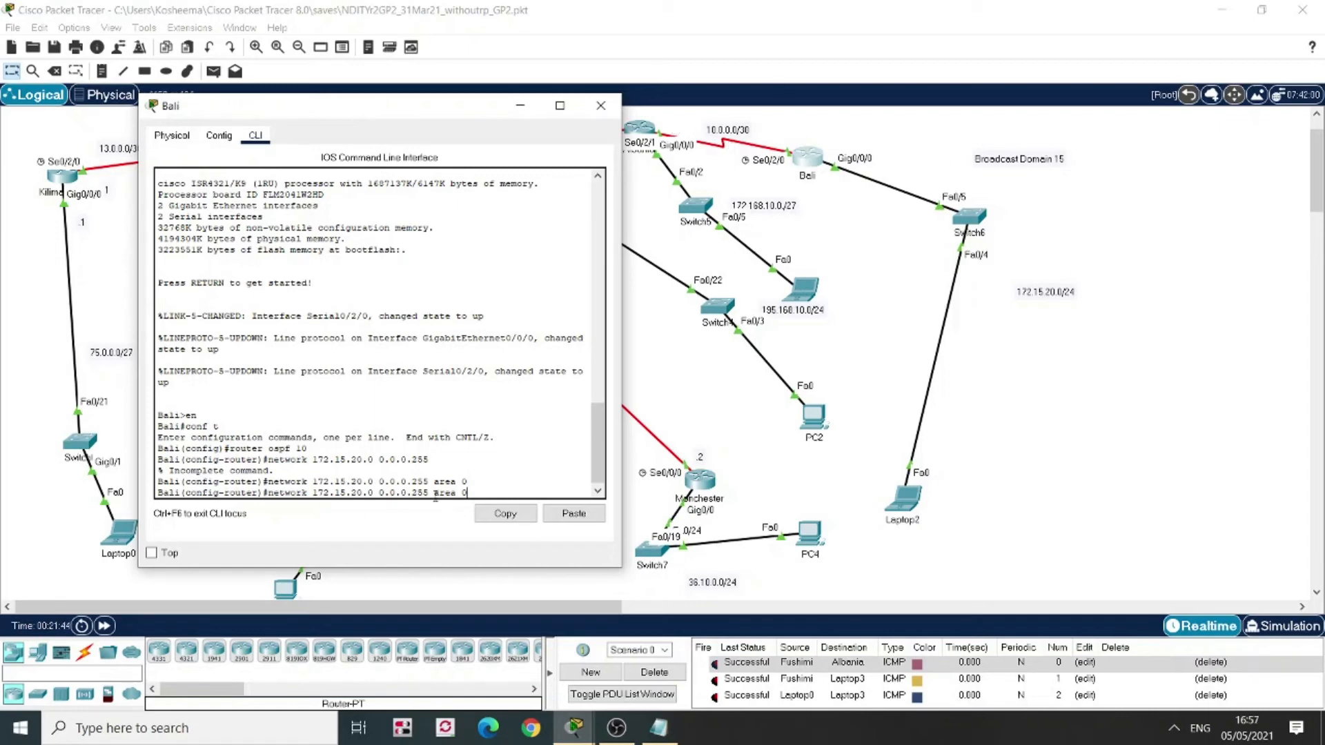
key("BackSpace")
key("BackSpace")
key("BackSpace")
key("BackSpace")
key("BackSpace")
key("BackSpace")
key("BackSpace")
key("BackSpace")
key("BackSpace")
key("BackSpace")
key("BackSpace")
key("BackSpace")
key("BackSpace")
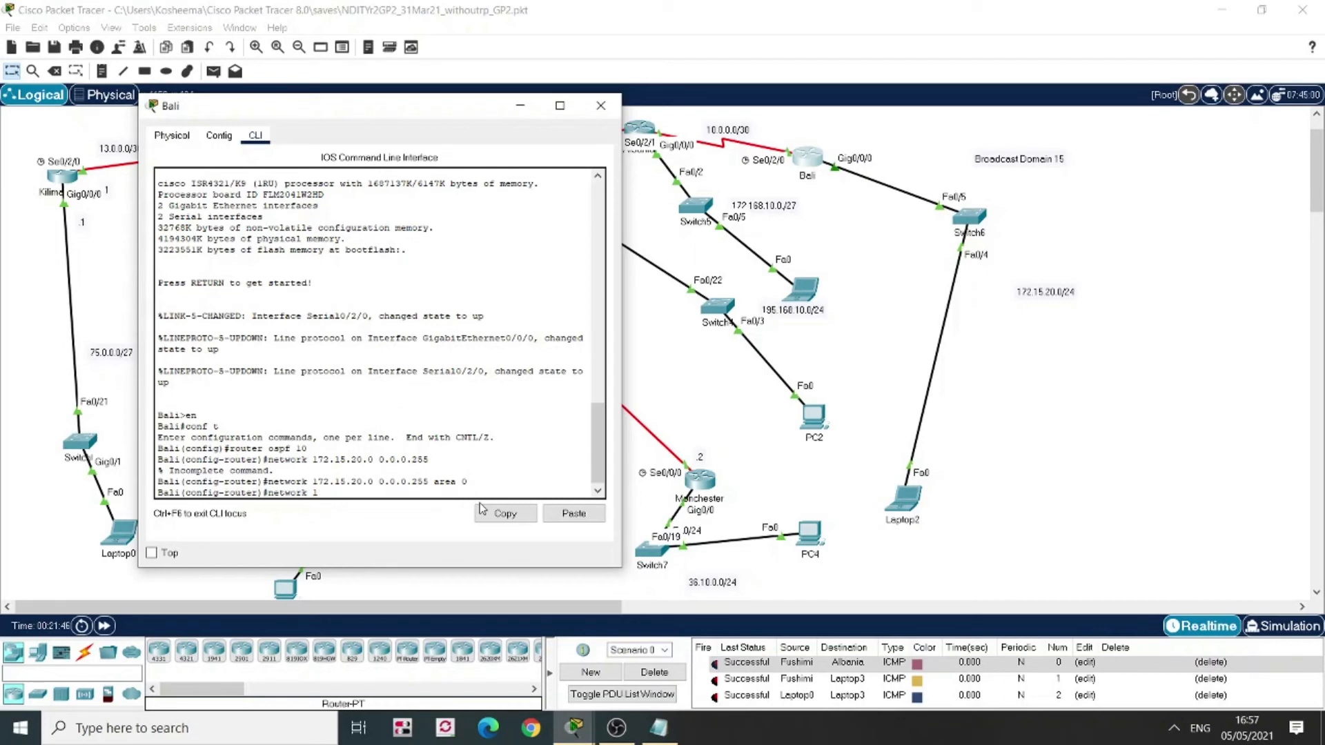
type("0.0.0.0 0.0.0.3 area 0")
key("Return")
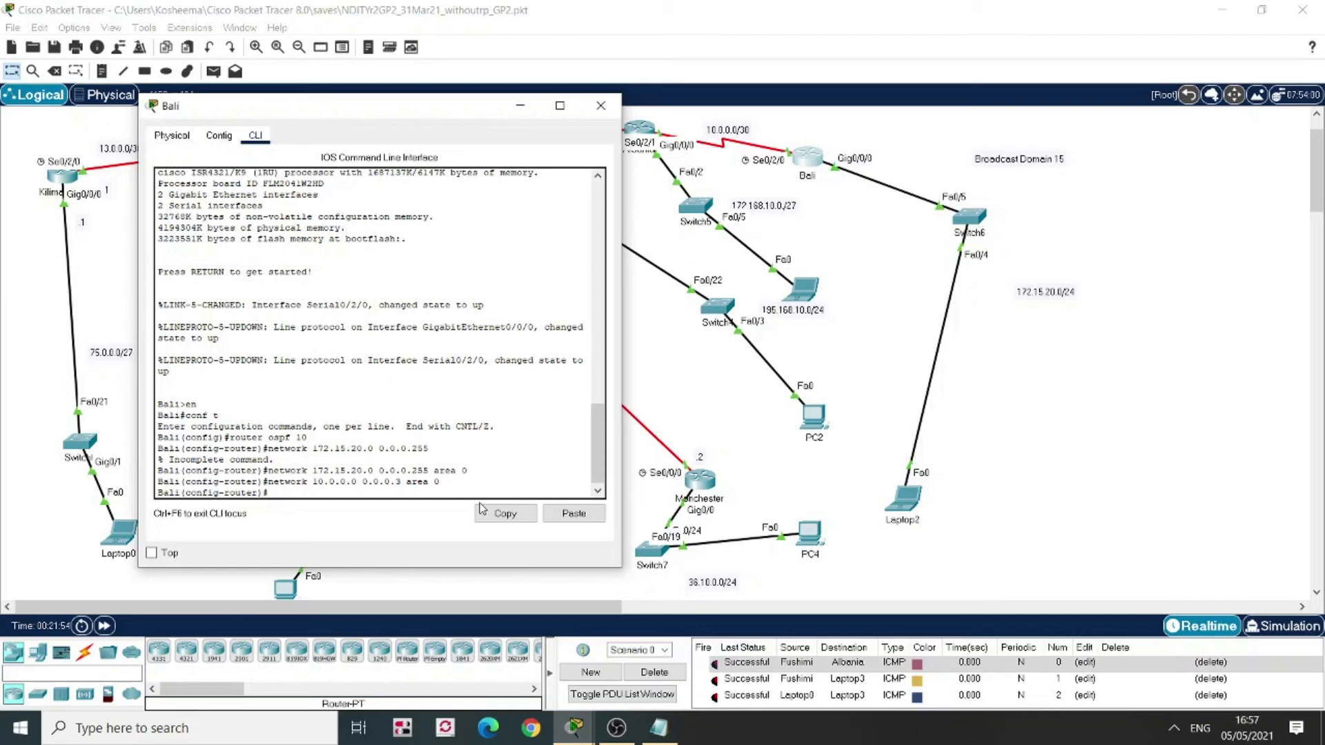
Make Bali's interface G0/0/0 passive in OSPF process 10 and enable default-information originate
type("passive-interfac")
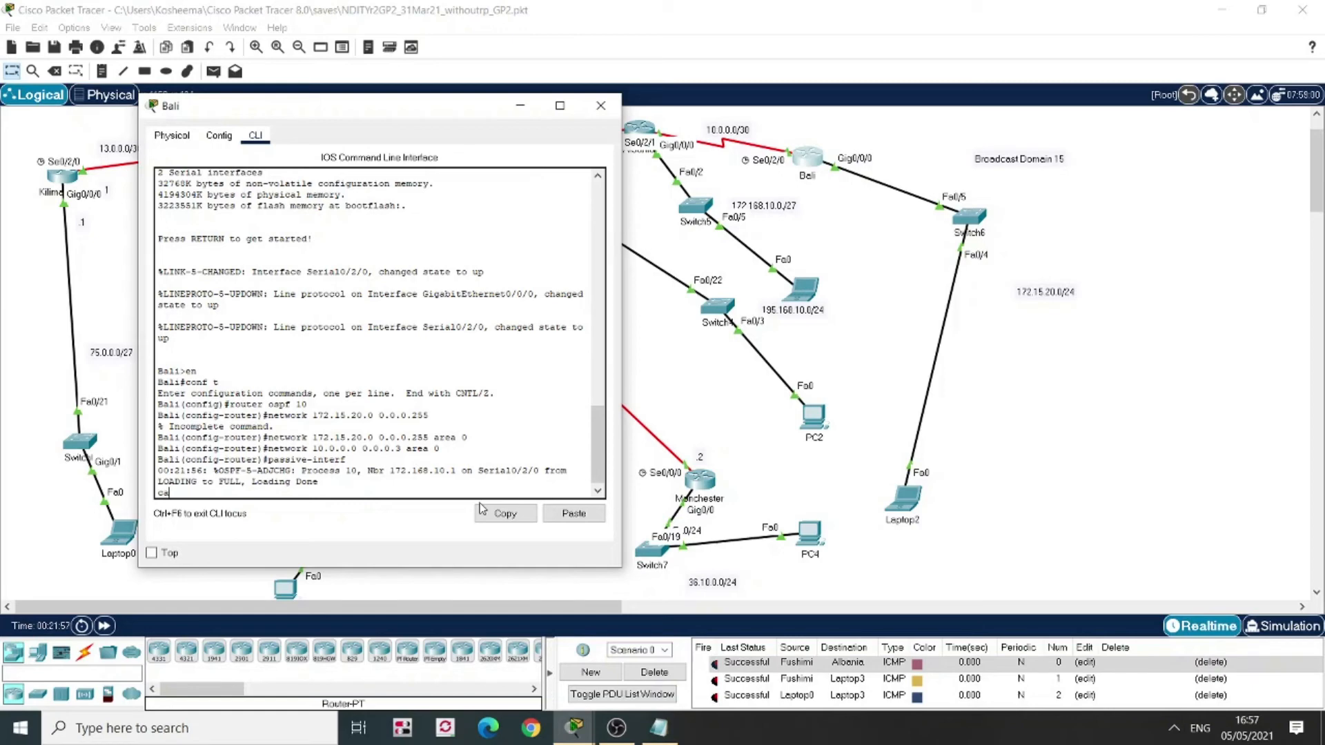
key("Return")
key("Up")
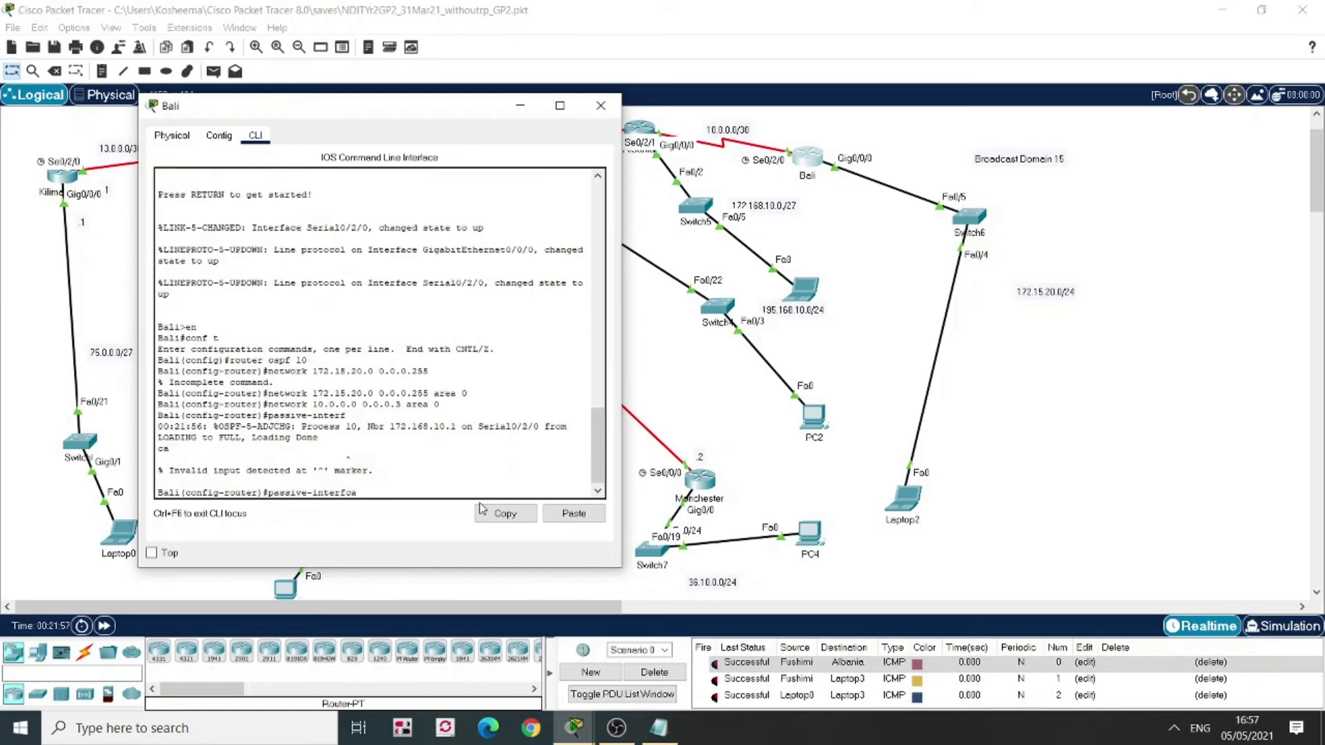
key("BackSpace")
key("BackSpace")
type("ace G0/0/0")
key("Return")
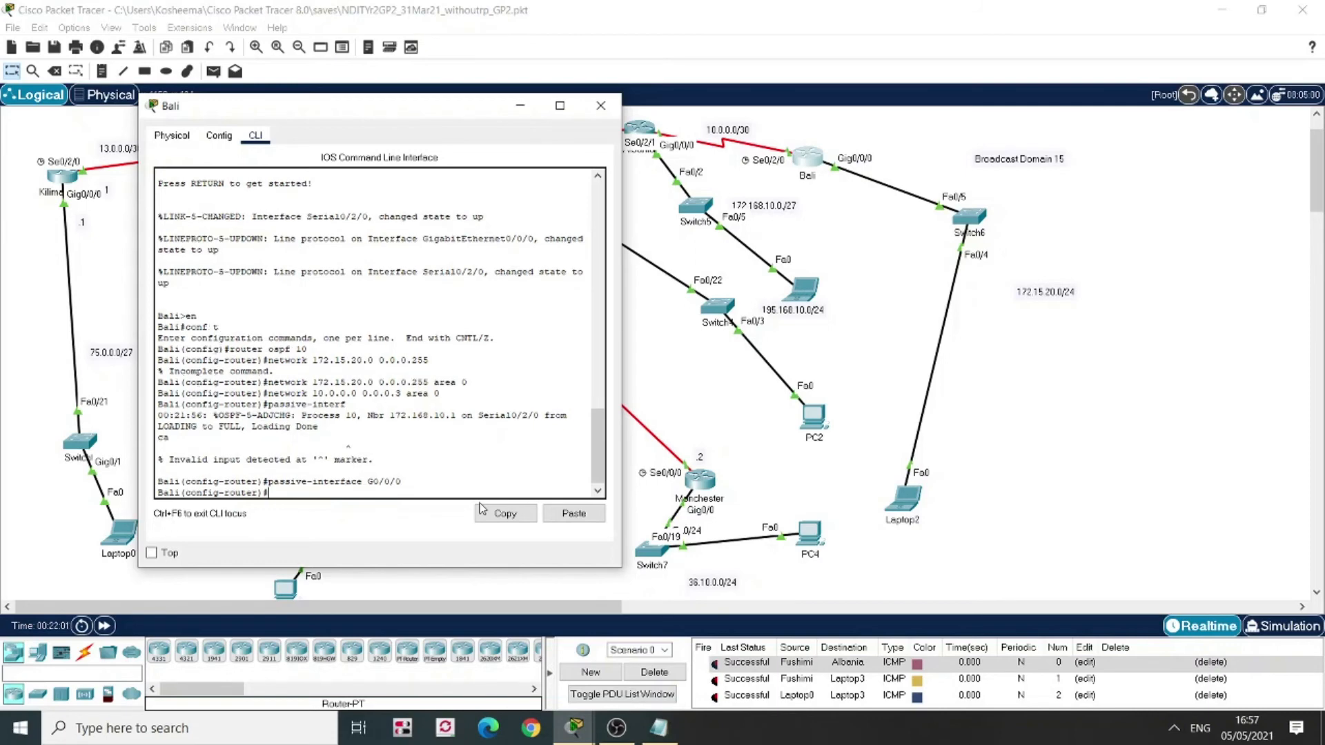
type("default-information originate")
key("Return")
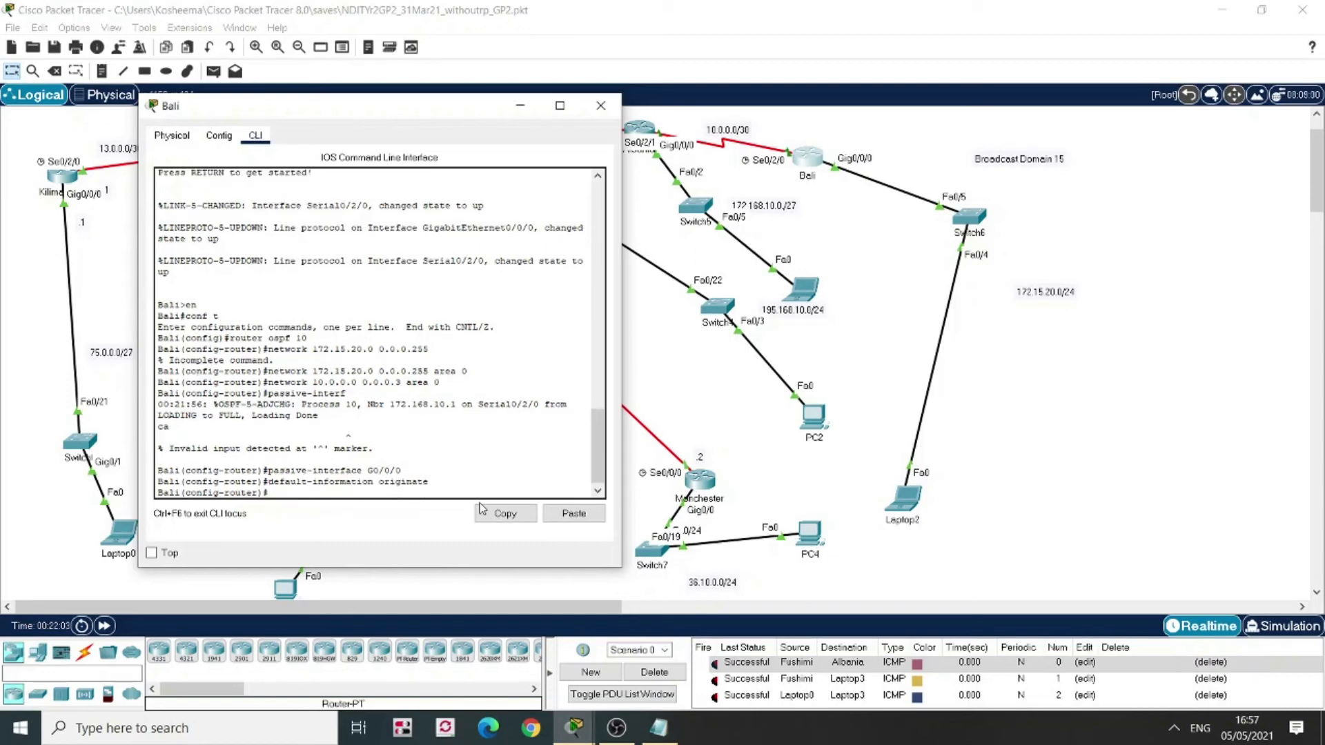
Exit Bali's router configuration, write it to memory, and return to the topology
type("end]")
key("Return")
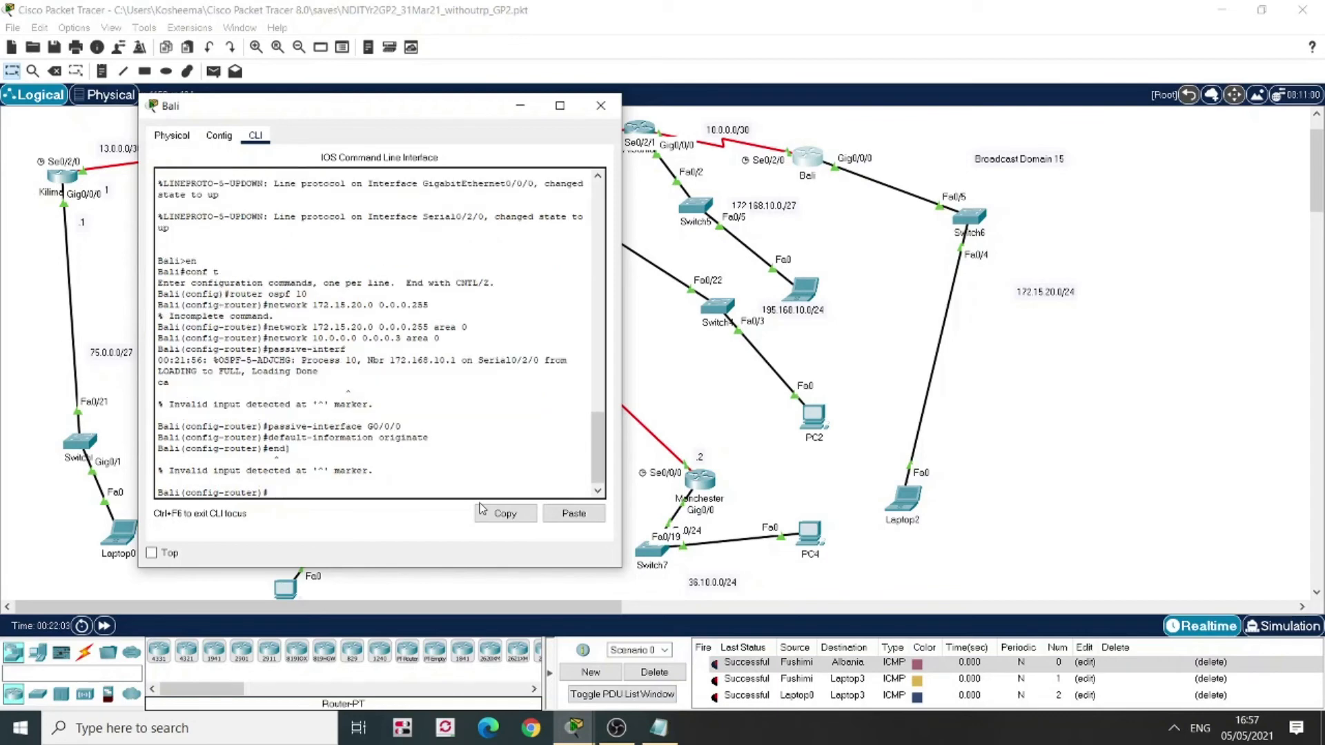
type("end")
key("Return")
type("wr mem")
key("Return")
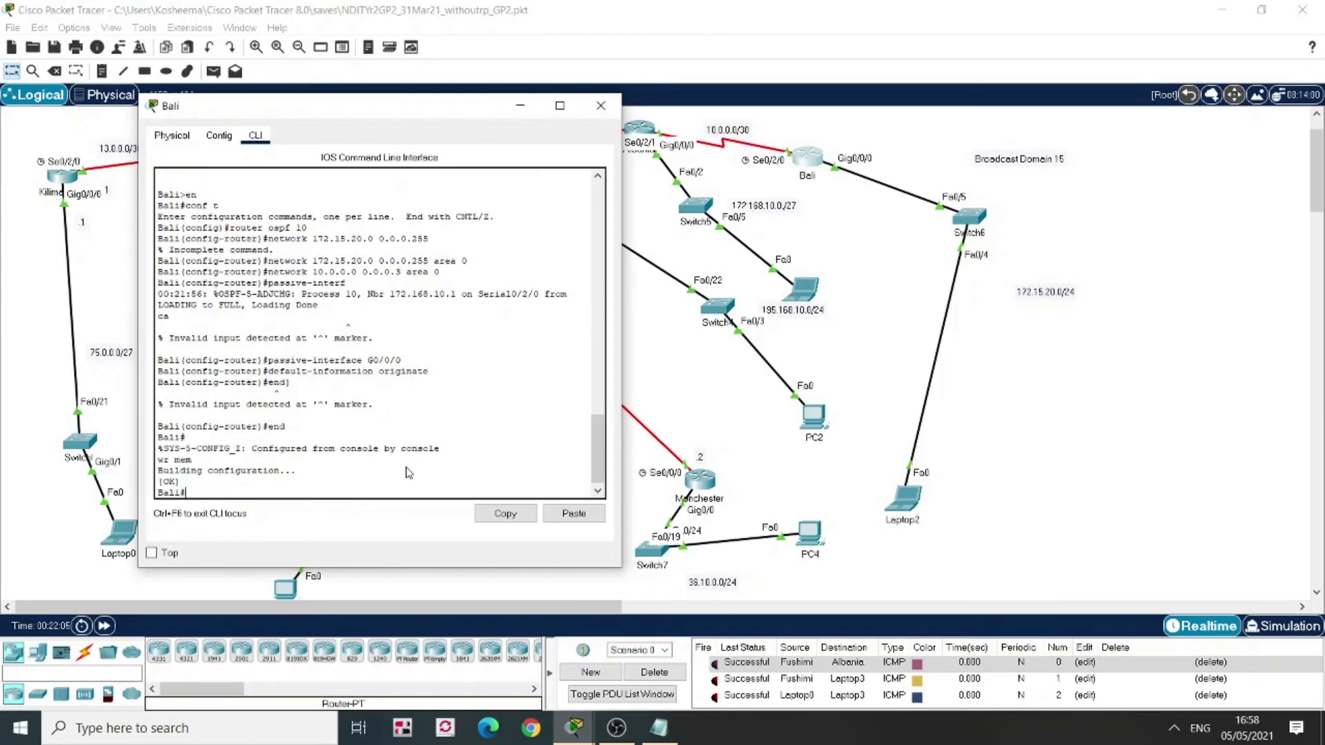
left_click(407, 64)
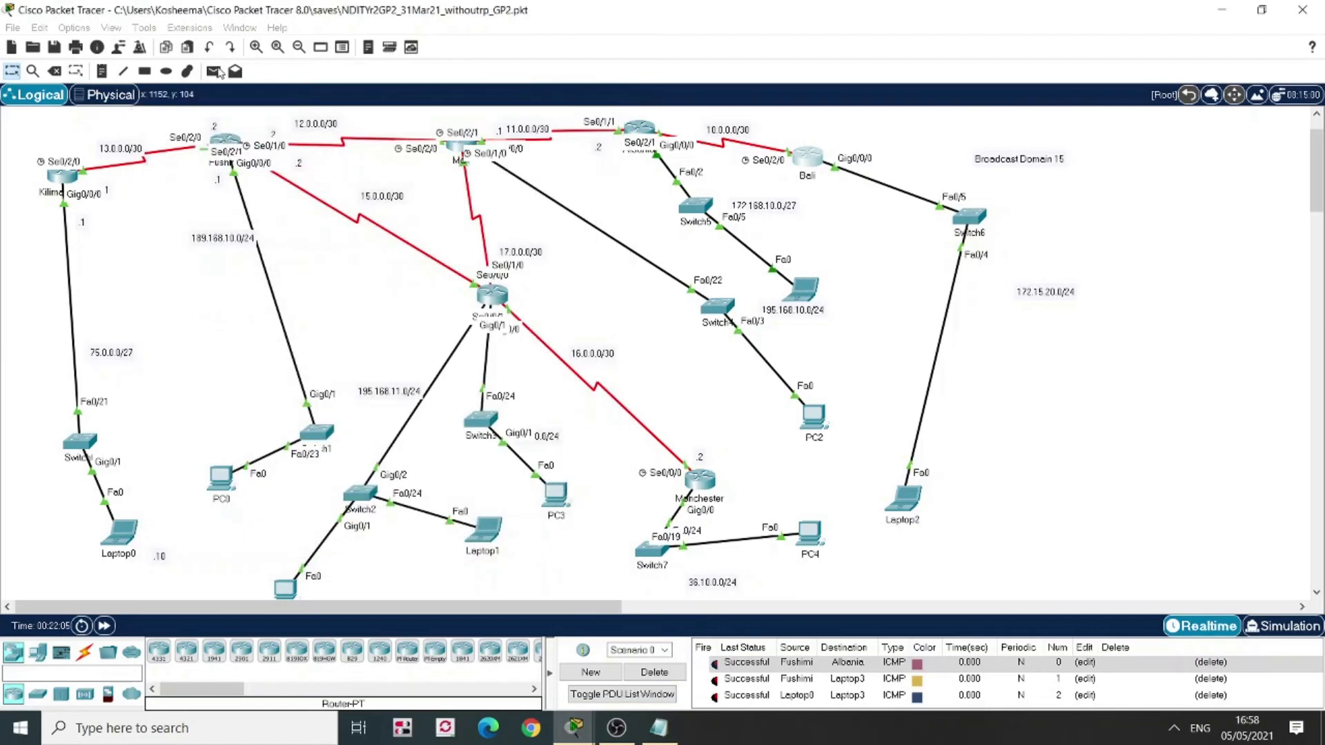
Send a simple PDU from Laptop2 to PC2, and clear the scenario's PDU list
left_click(213, 72)
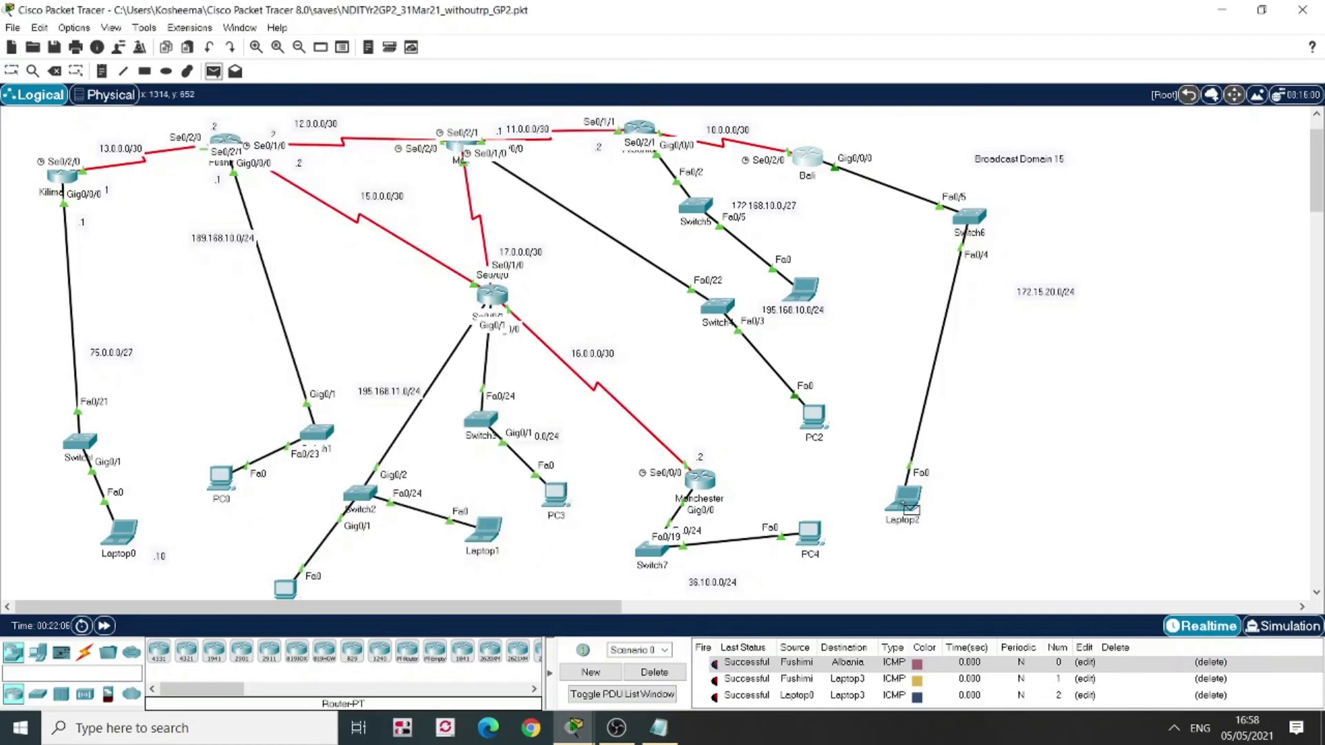
left_click(910, 506)
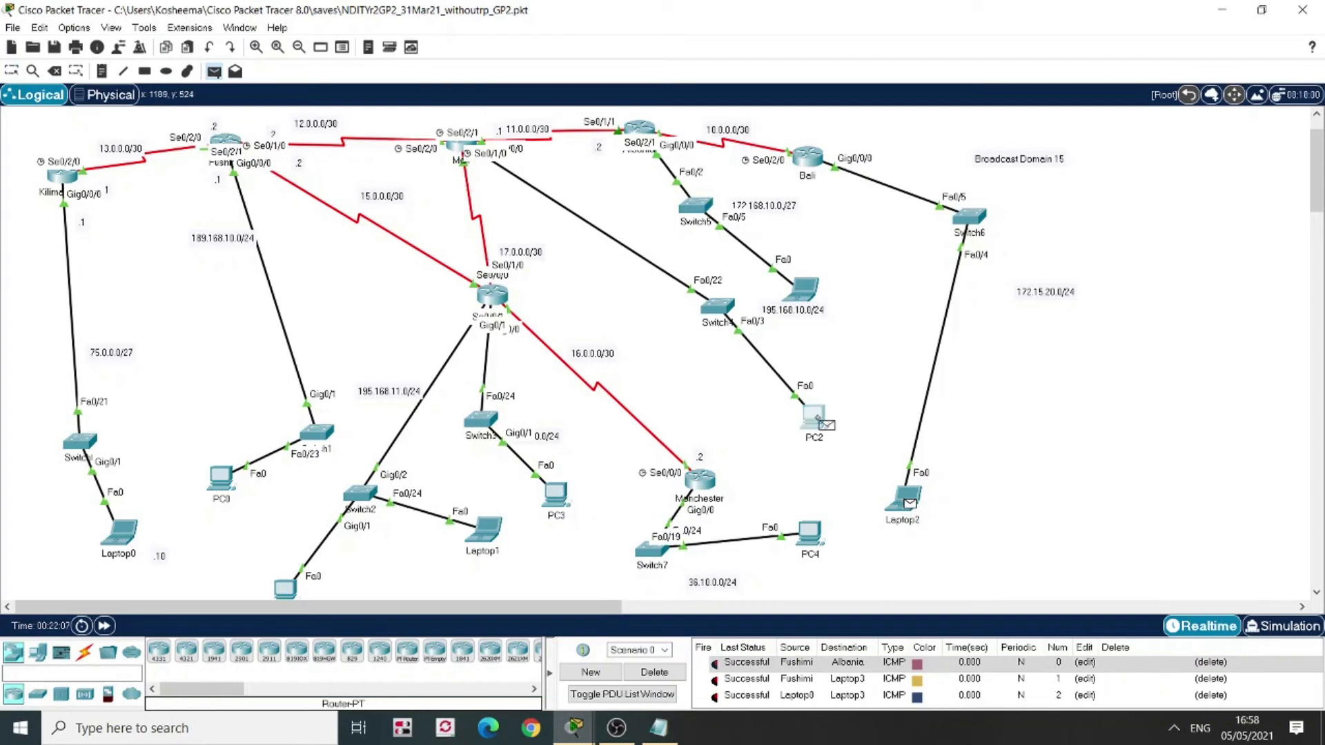
left_click(813, 414)
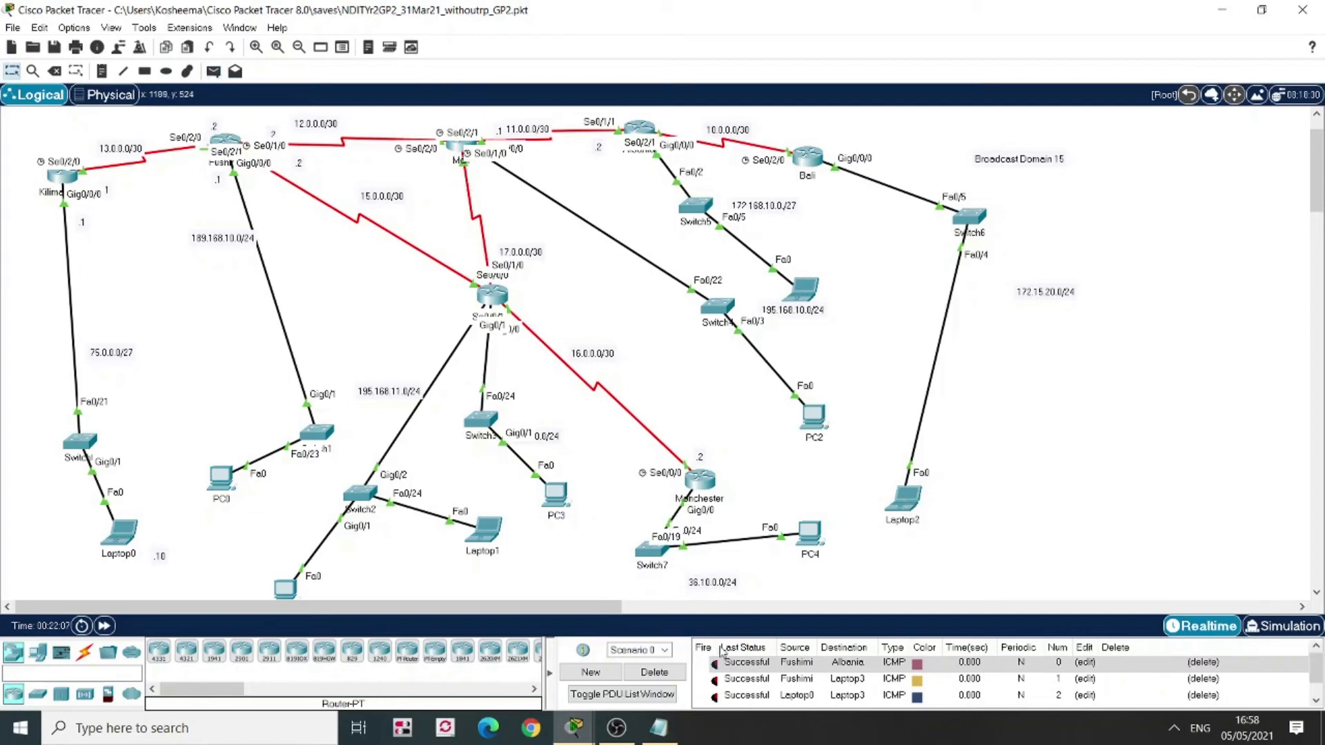
left_click(667, 673)
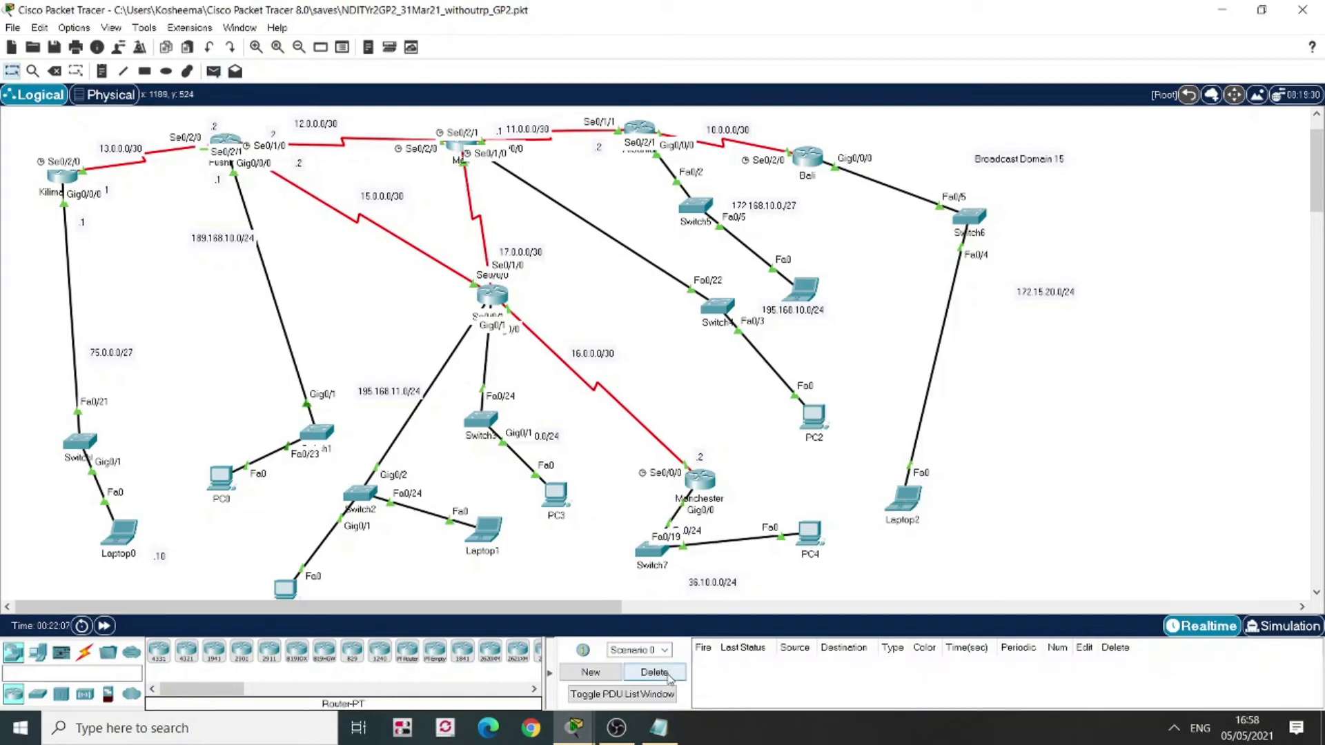
Send a simple PDU from Laptop2 to PC4 to test connectivity across the OSPF network
left_click(215, 74)
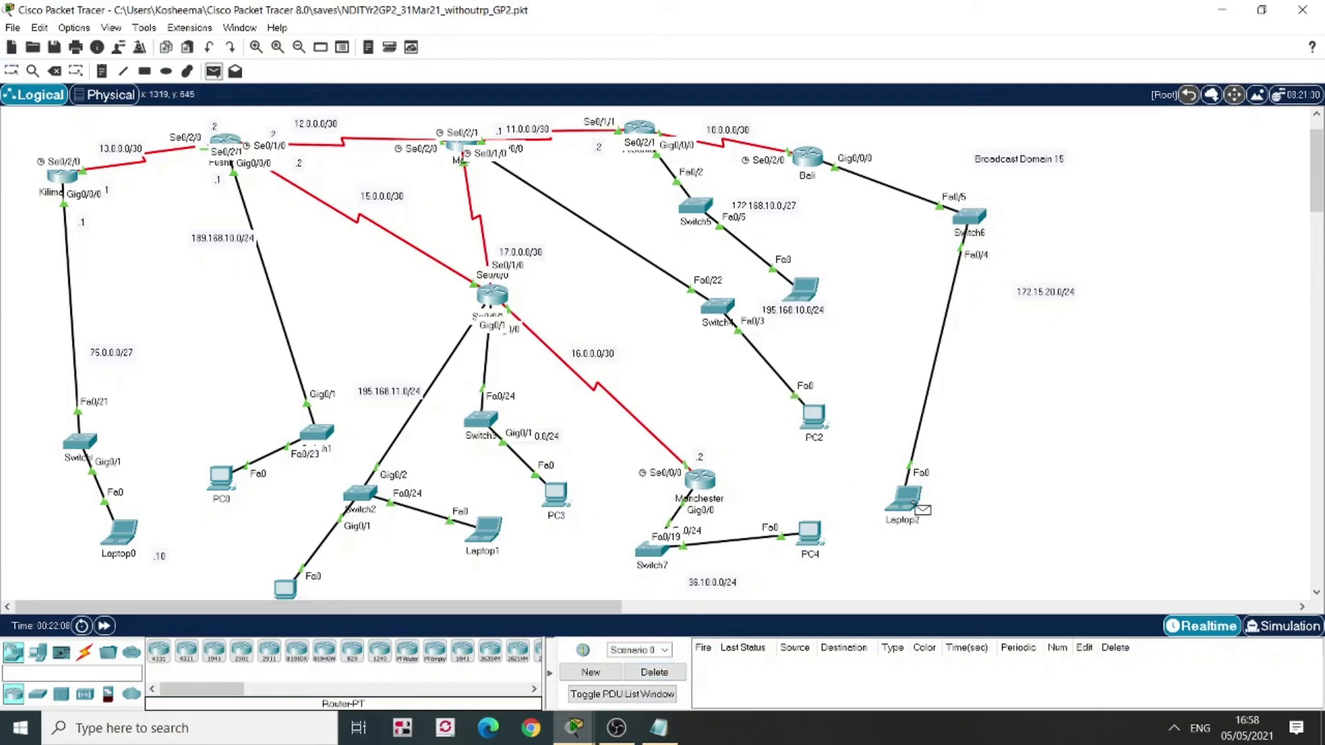
left_click(912, 503)
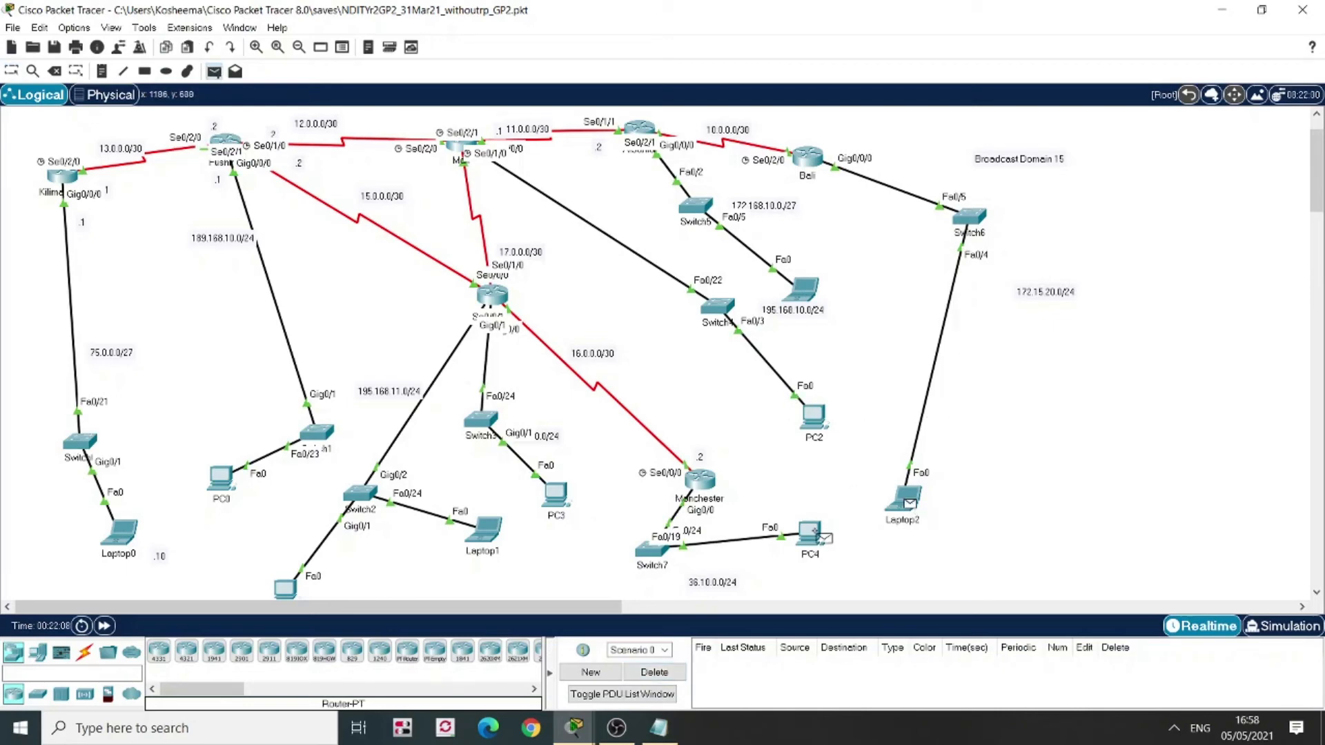
left_click(820, 539)
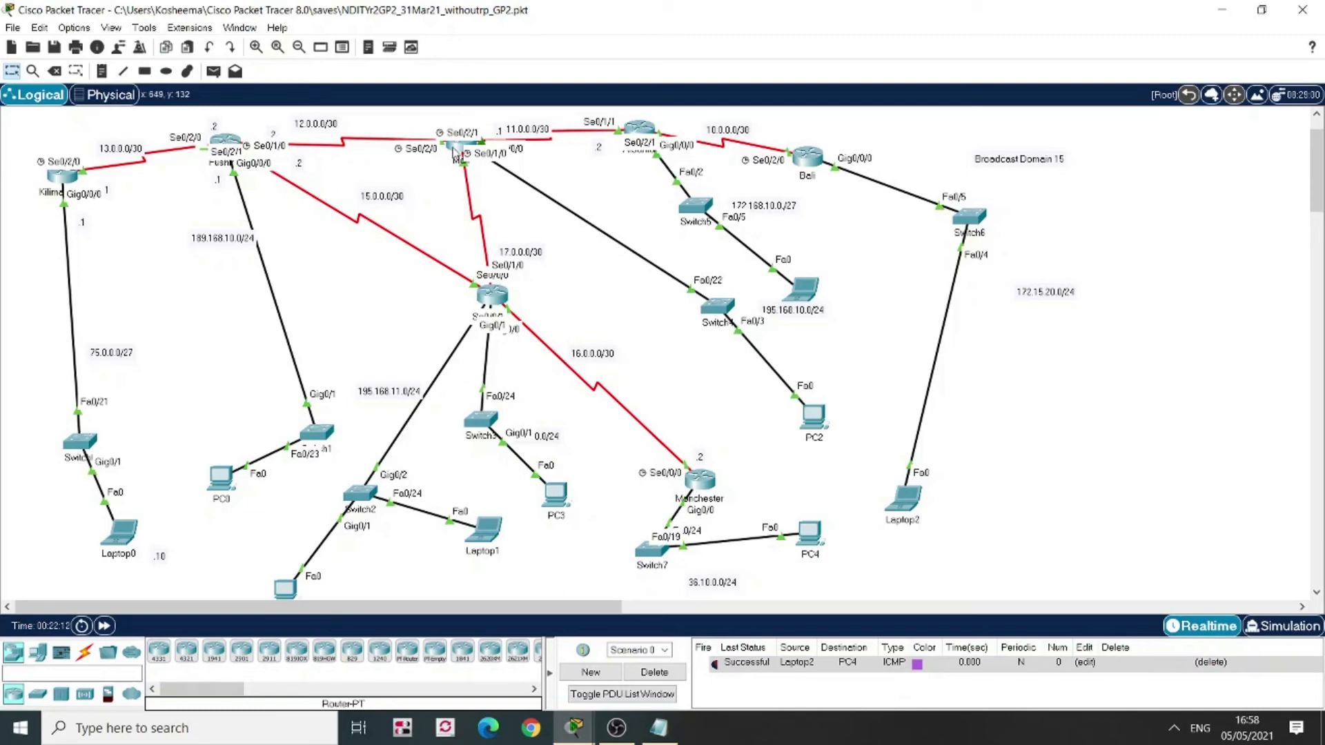
Open Fushimi's command line, enter privileged mode, and examine its full IP routing table for the OSPF routes' administrative distance
left_click(230, 141)
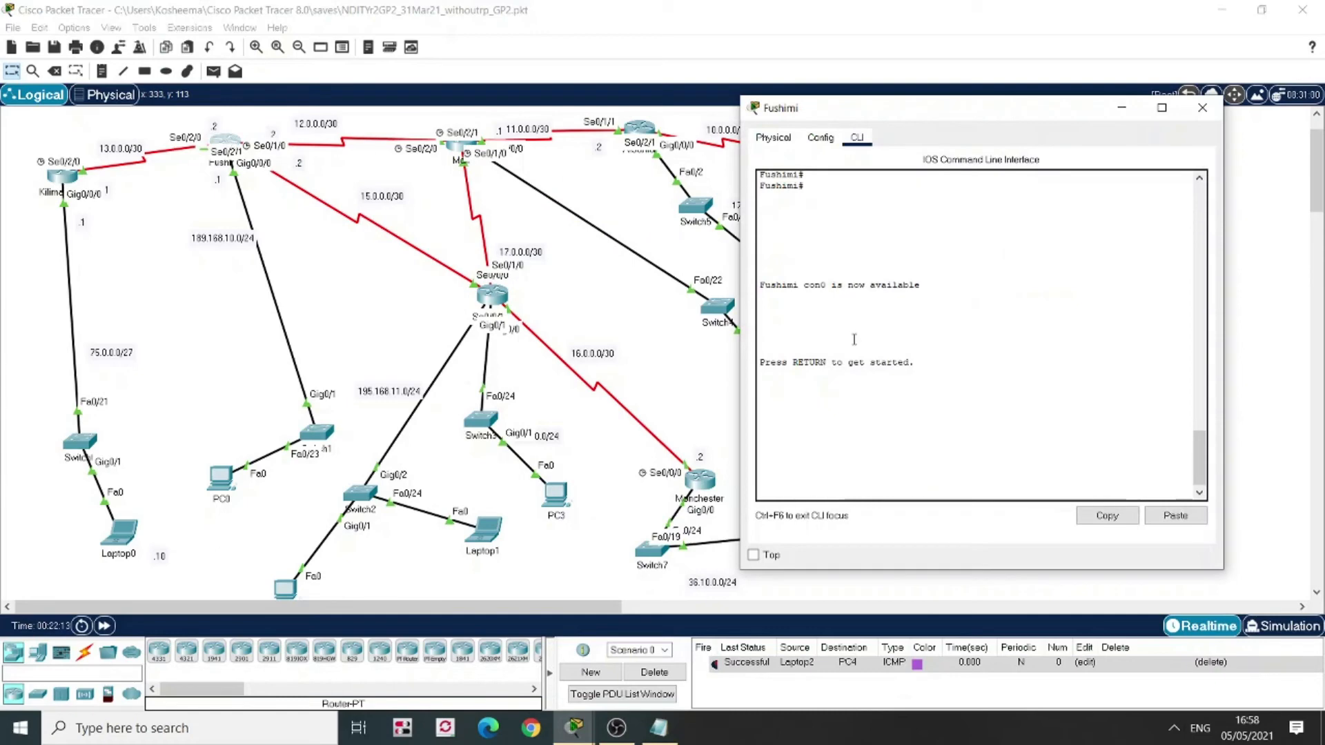
key("Return")
type("en")
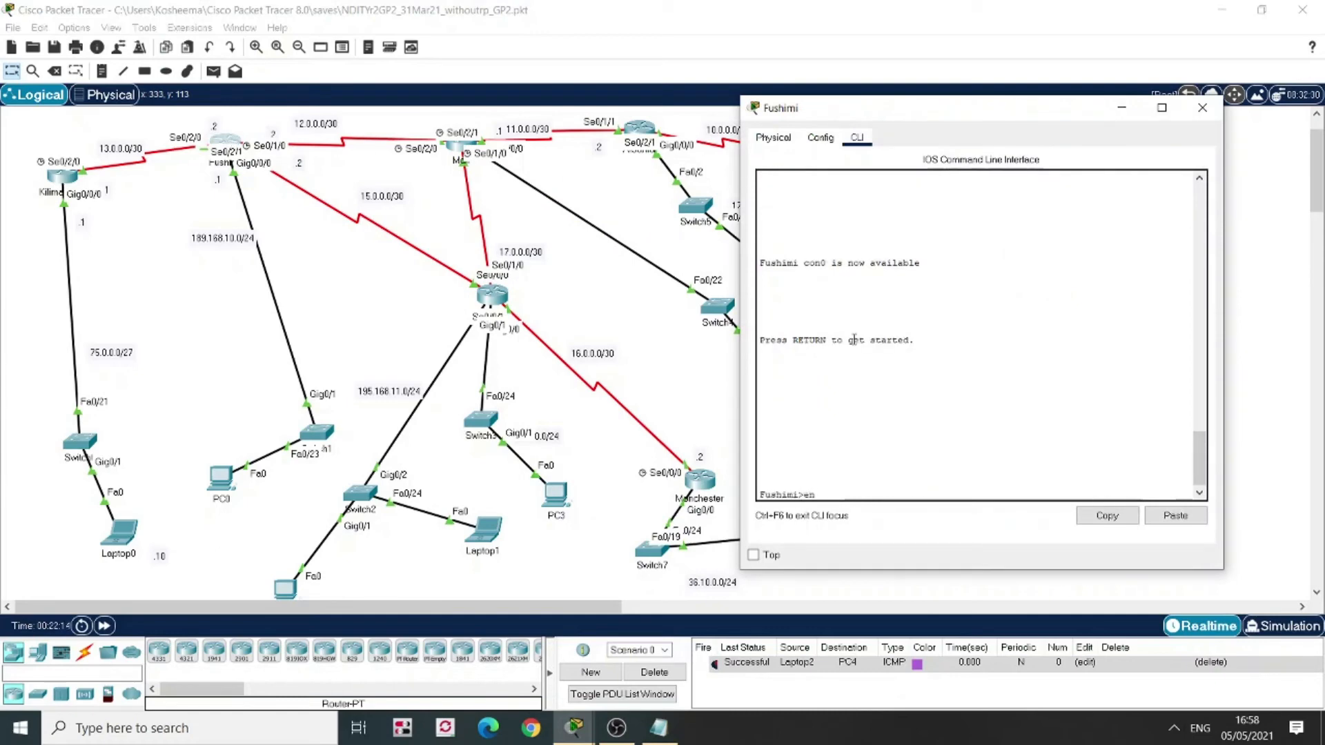
key("Return")
type("sh ")
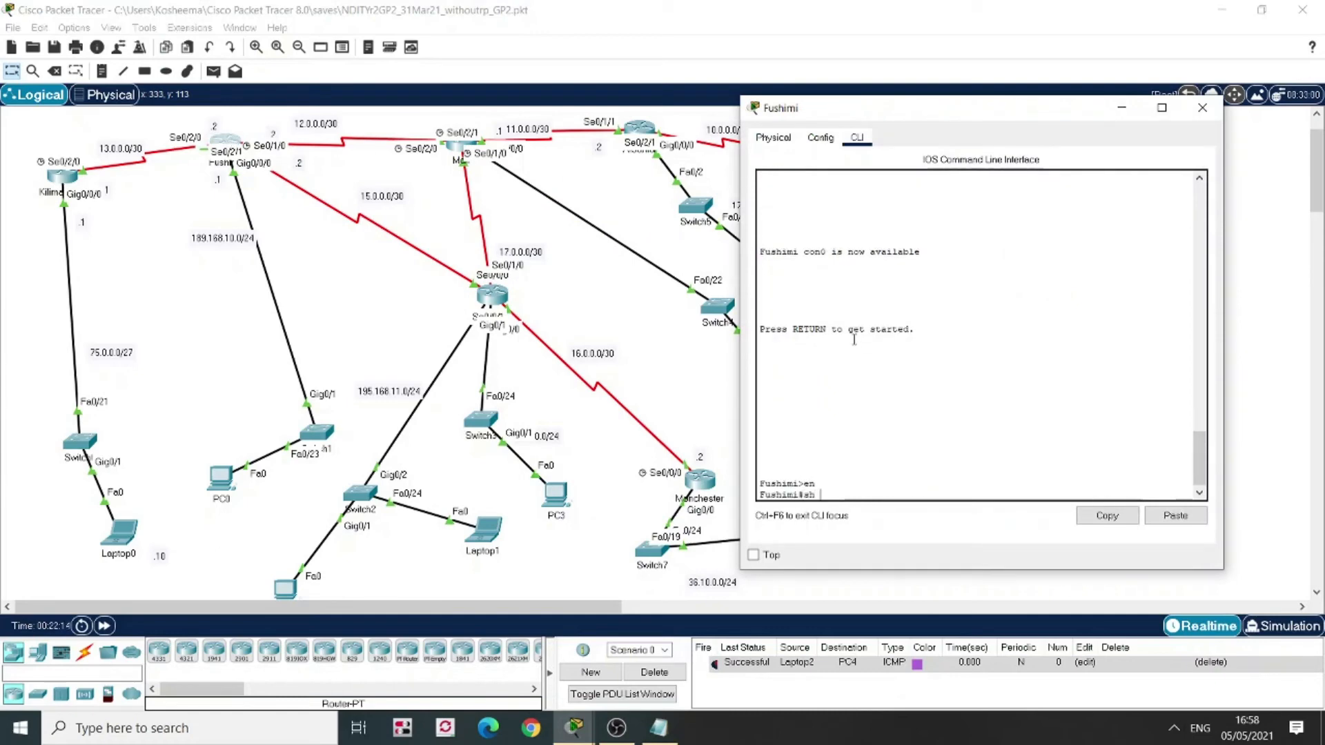
type("ip rout")
key("Return")
key("Return")
key("Return")
key("Return")
key("Return")
key("Return")
key("Return")
key("Return")
key("Return")
key("Return")
key("Return")
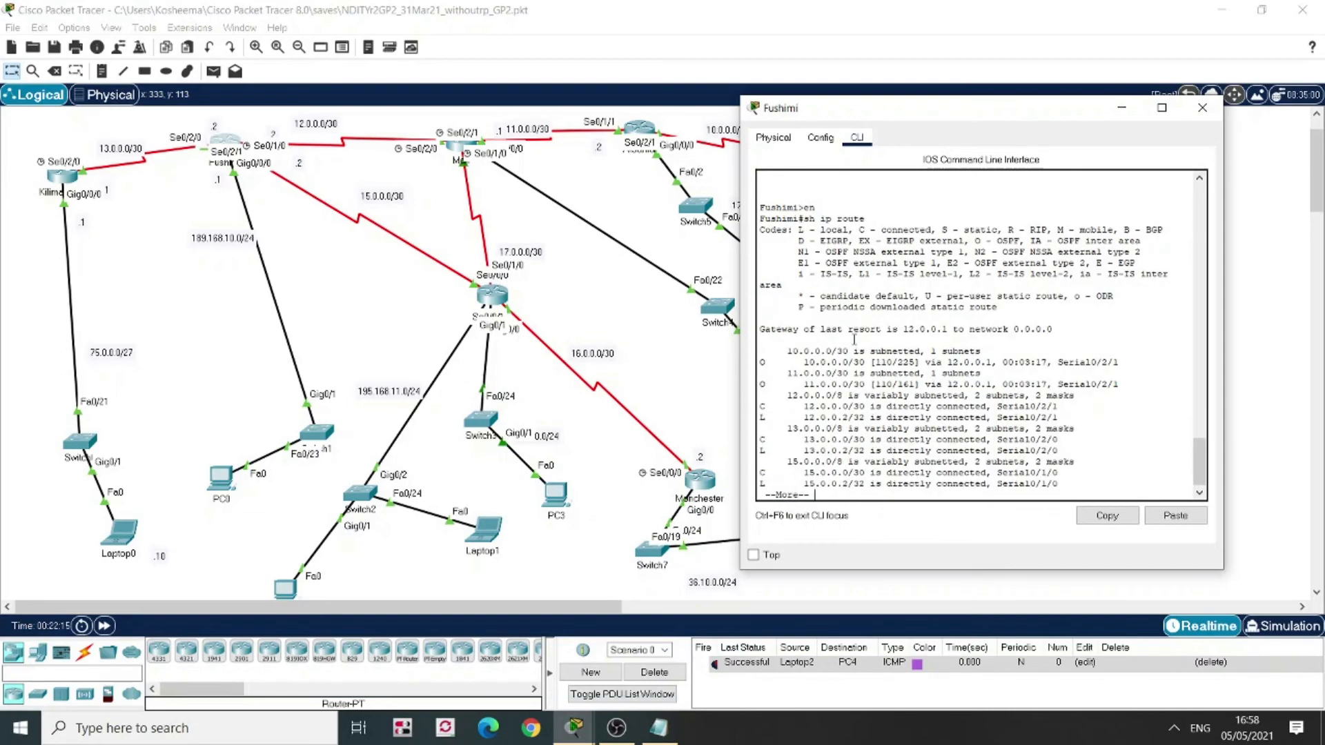
key("Return")
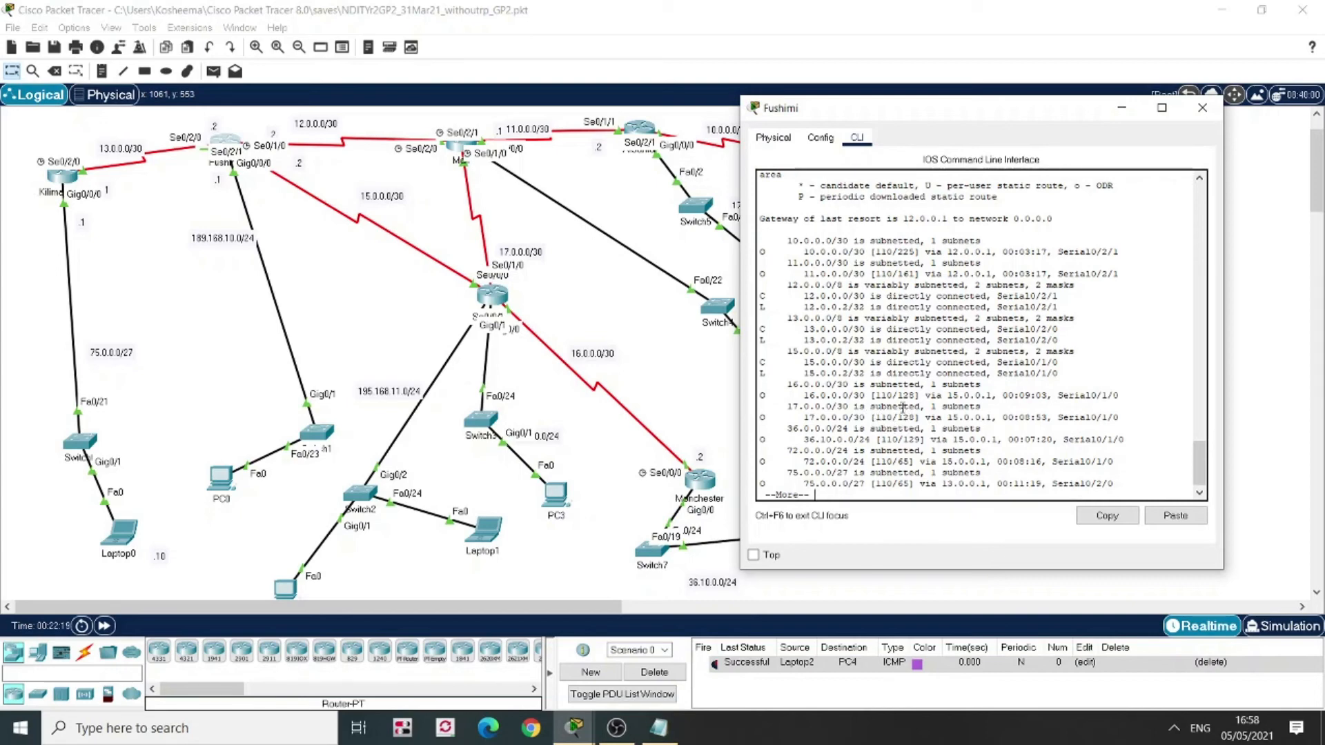
key("Return")
key("Return")
key("Return")
key("Return")
key("Return")
key("Return")
key("Return")
key("Return")
key("Return")
key("Return")
key("Return")
key("Return")
key("Return")
key("Return")
key("Return")
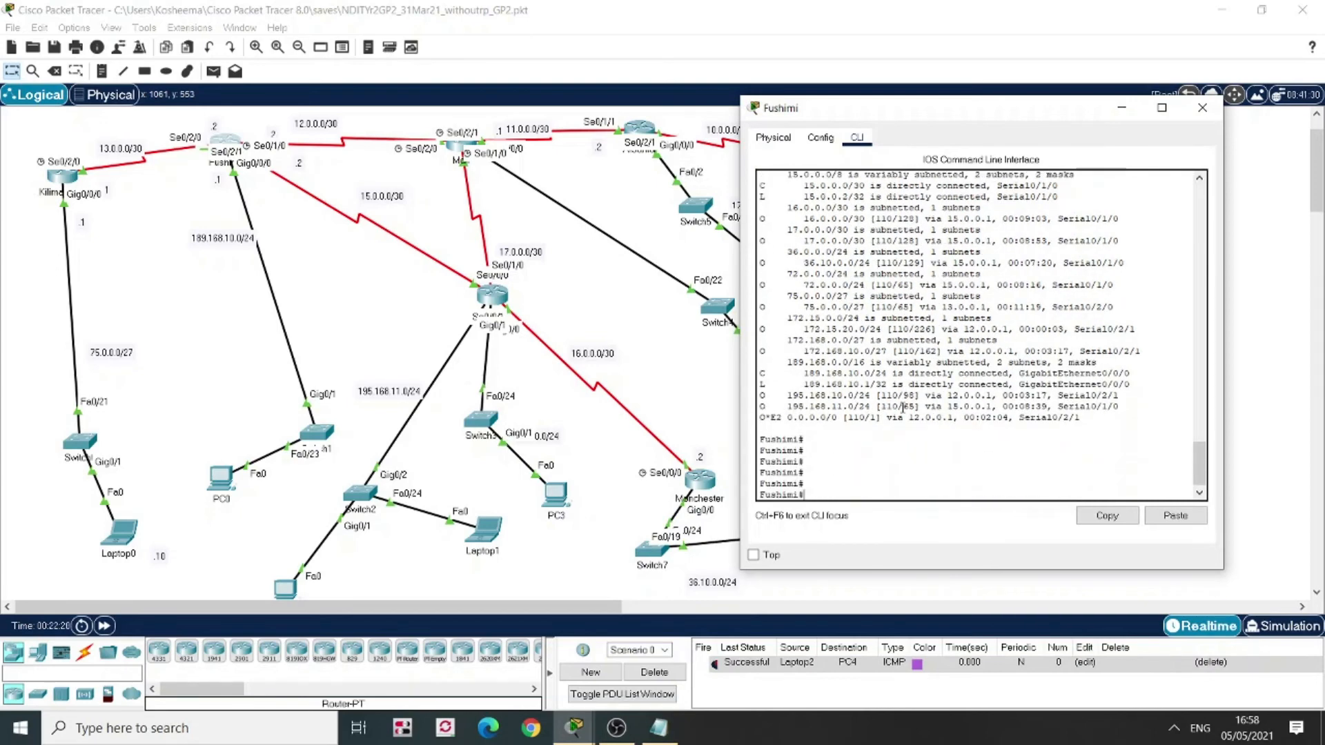
Set the administrative distance of OSPF process 10 on Fushimi to 55, listing the available router commands beforehand
type("router")
key("BackSpace")
key("BackSpace")
key("BackSpace")
key("BackSpace")
key("BackSpace")
key("BackSpace")
key("BackSpace")
type("conf t")
key("Return")
type("router os")
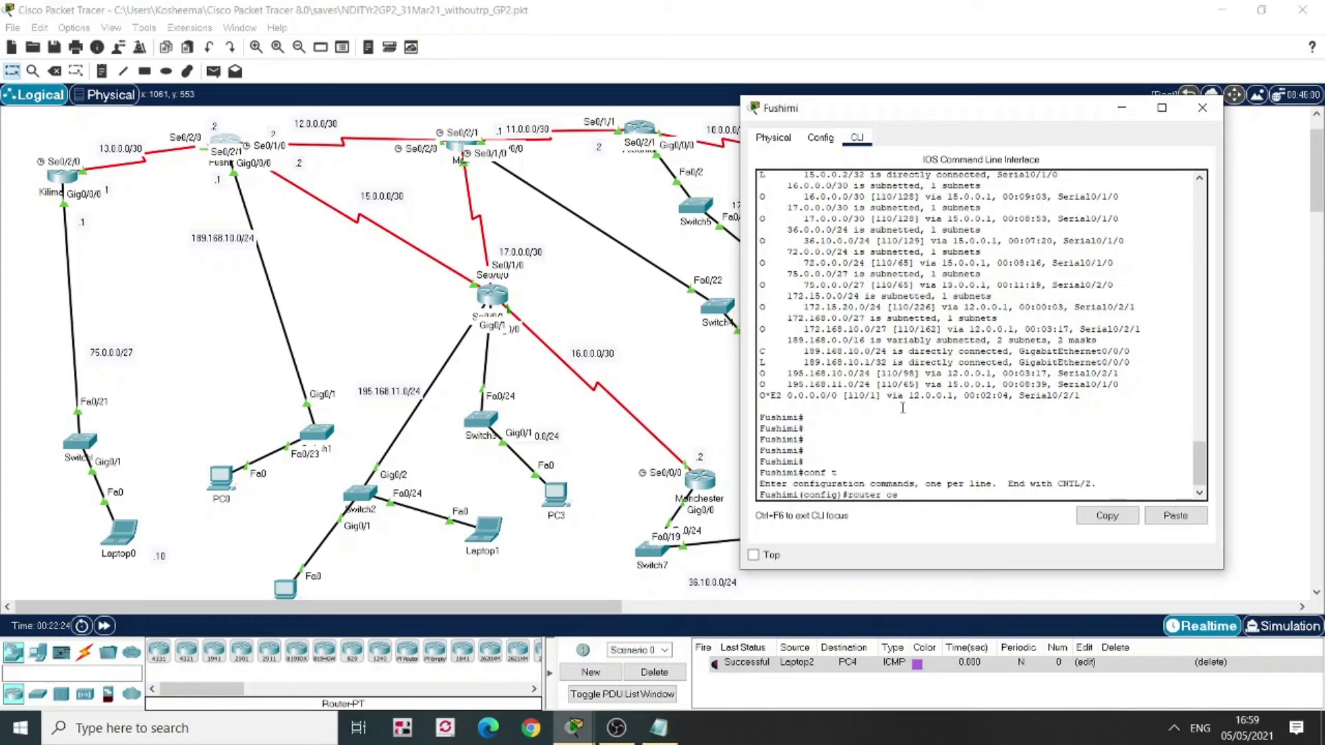
type("pf 10")
key("Return")
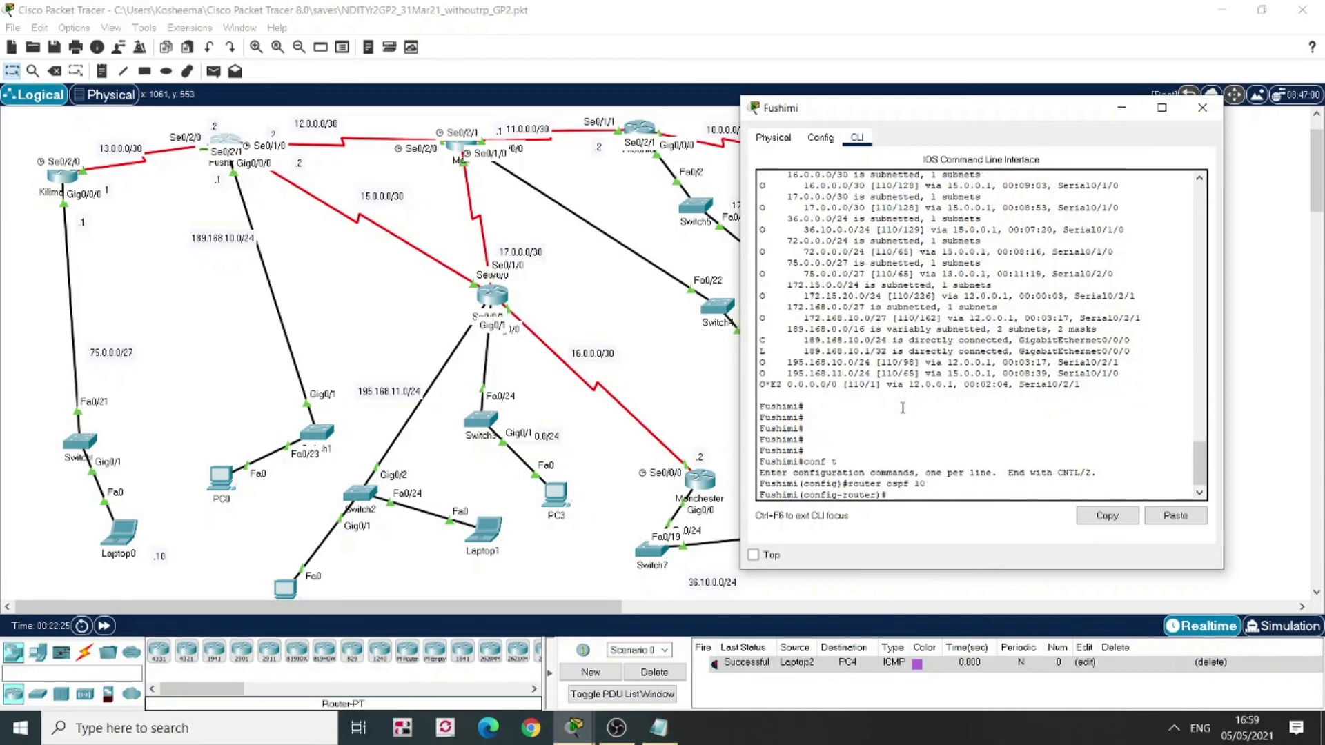
type("?")
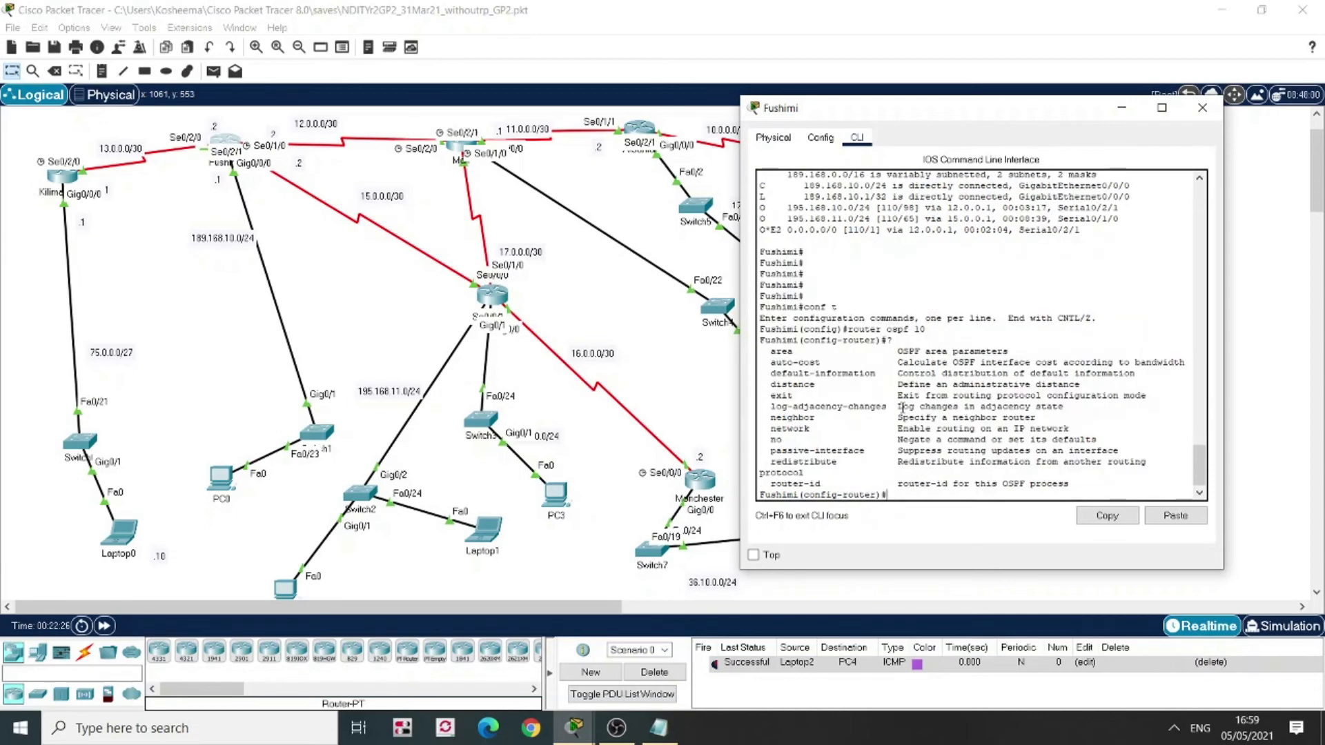
type("dis")
type("tab")
type("nce")
type(" 55")
key("Return")
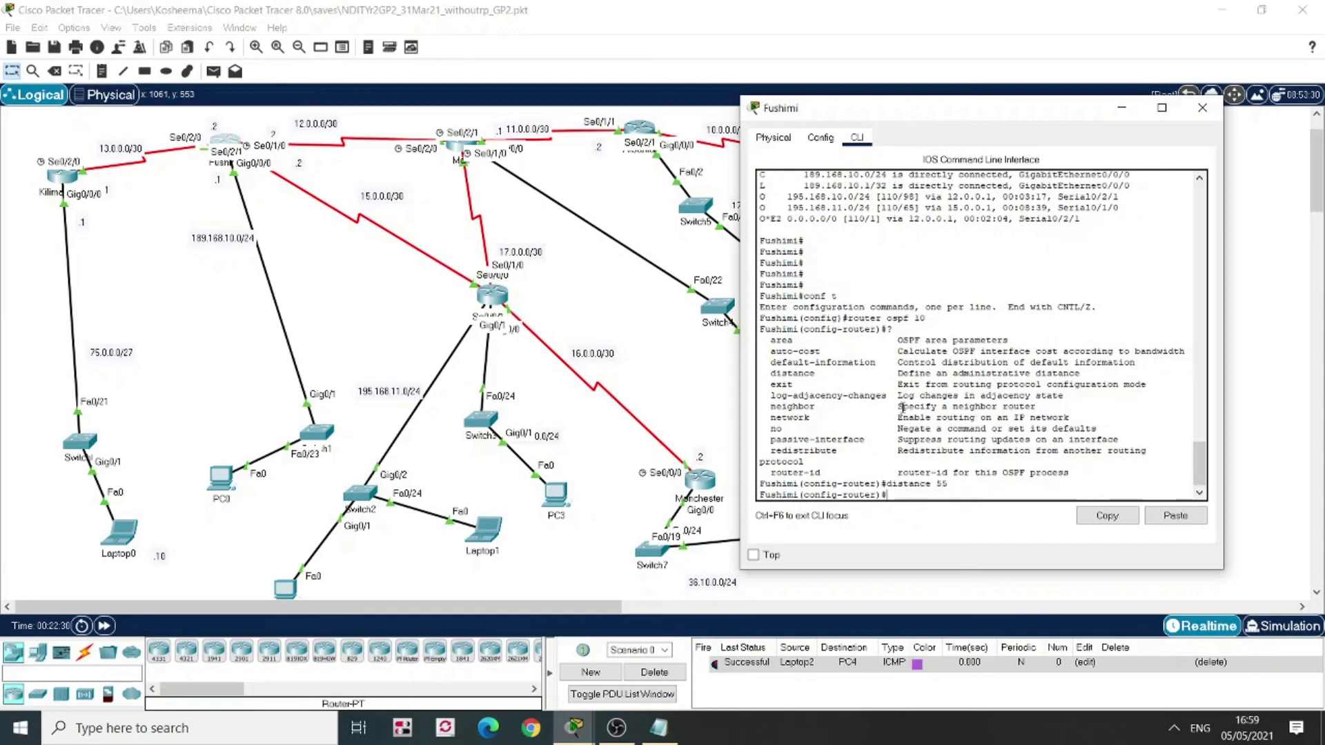
Exit Fushimi's router configuration and write the distance change to memory
type("end")
key("Return")
type("wr mem")
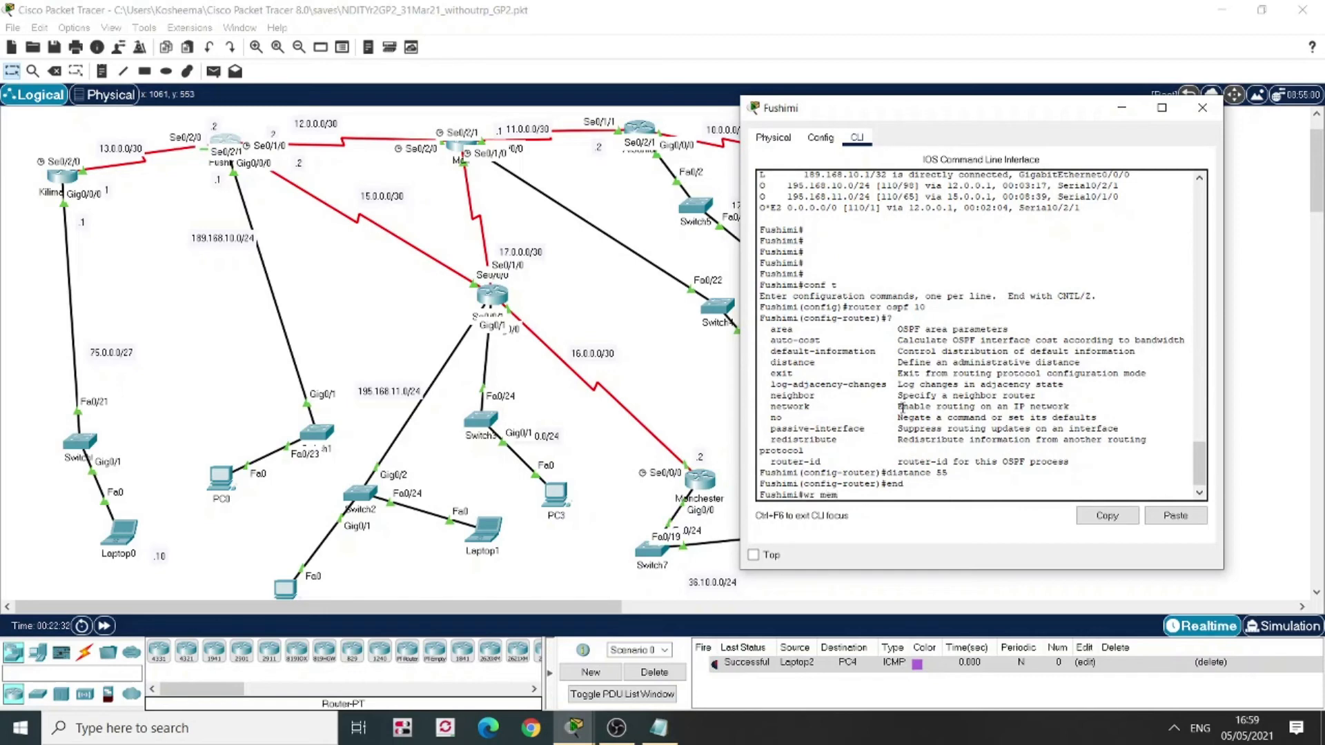
key("Return")
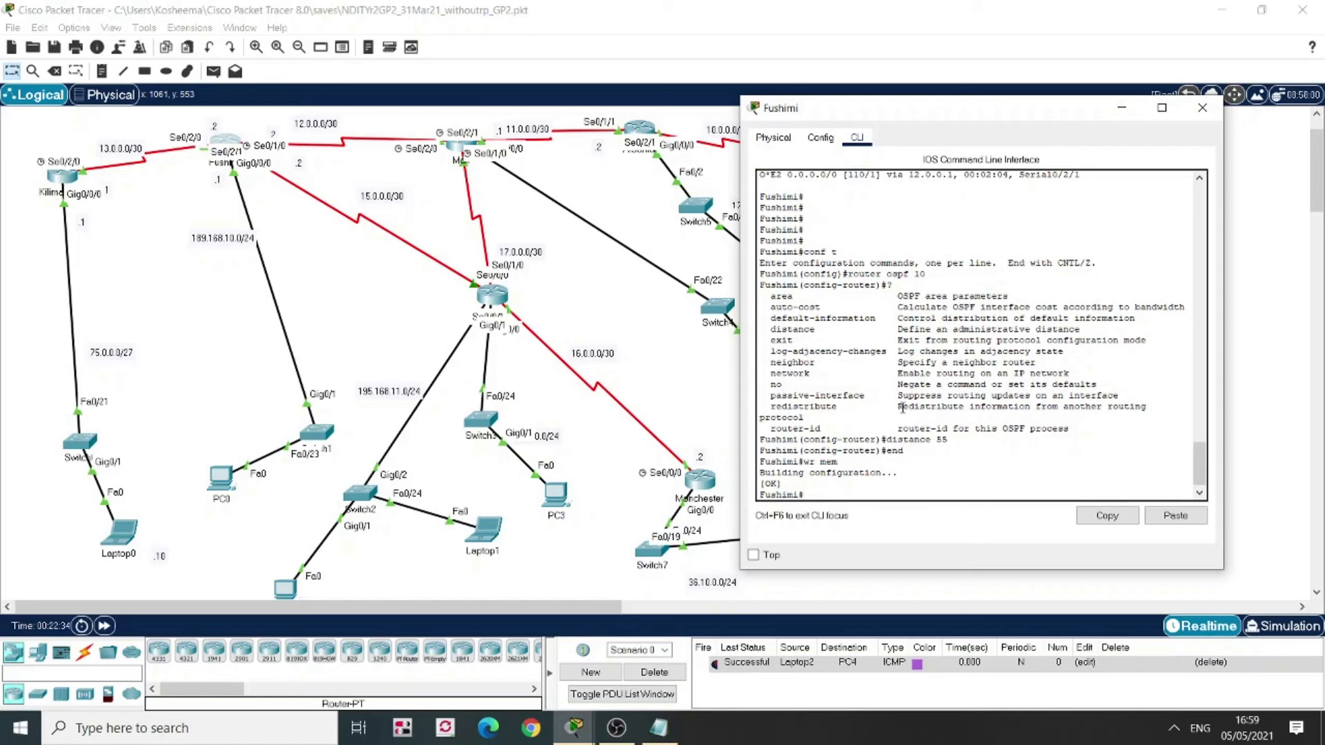
Check the OSPF routes' administrative distance in Fushimi's IP routing table, and close the router's window
type("sh ip route")
key("Return")
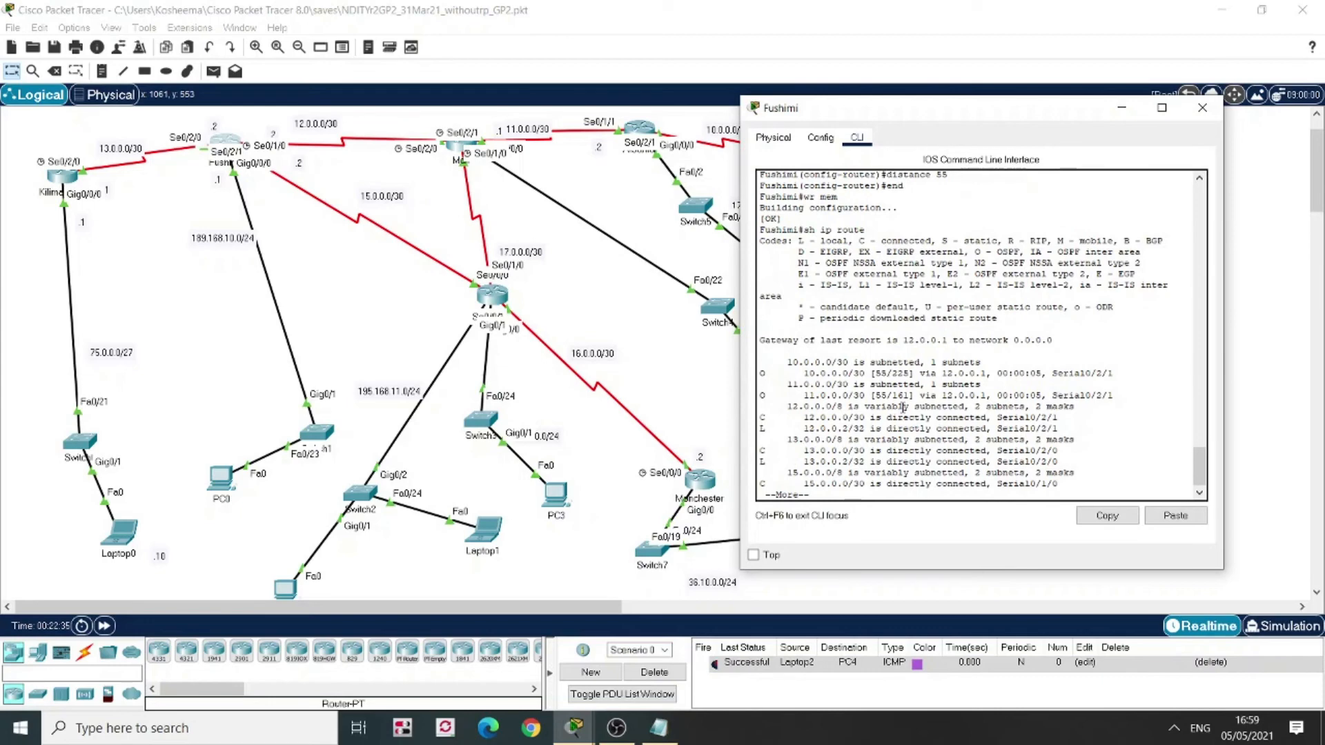
key("Return")
key("Return")
key("Return")
key("Return")
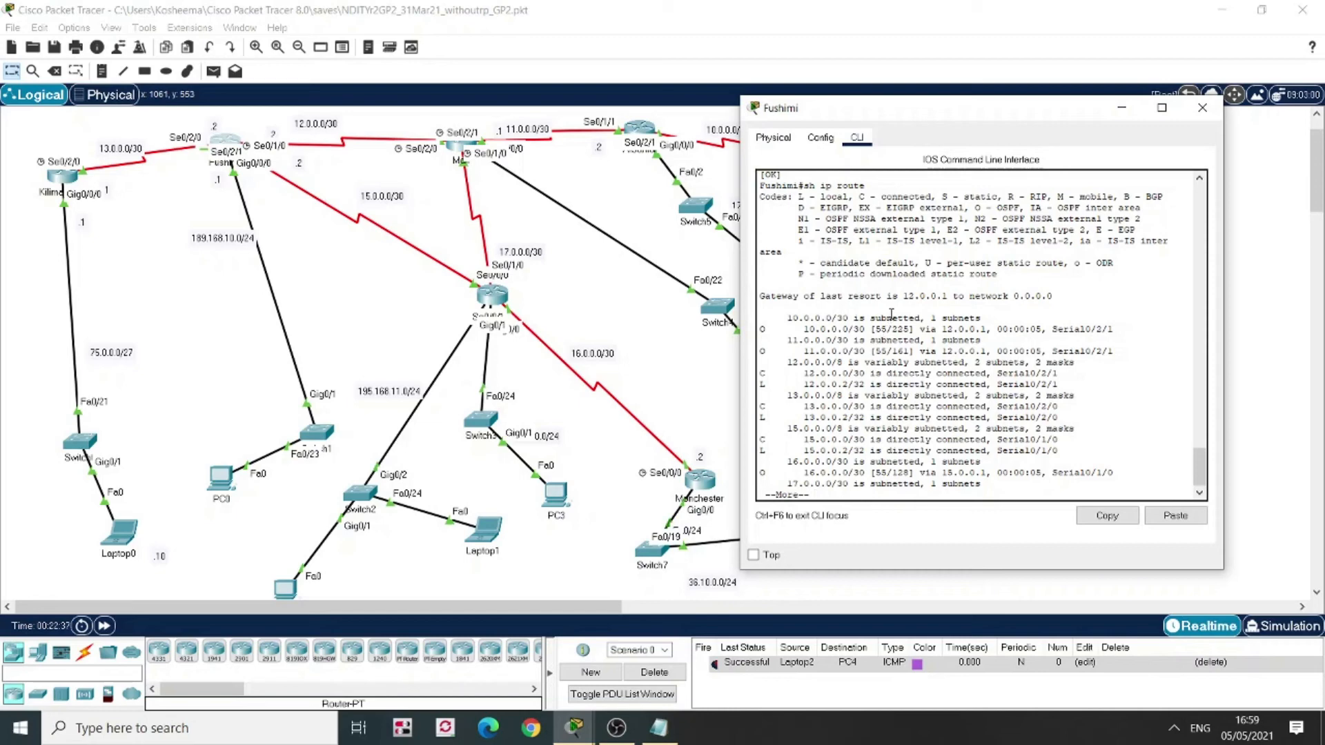
left_click(1201, 109)
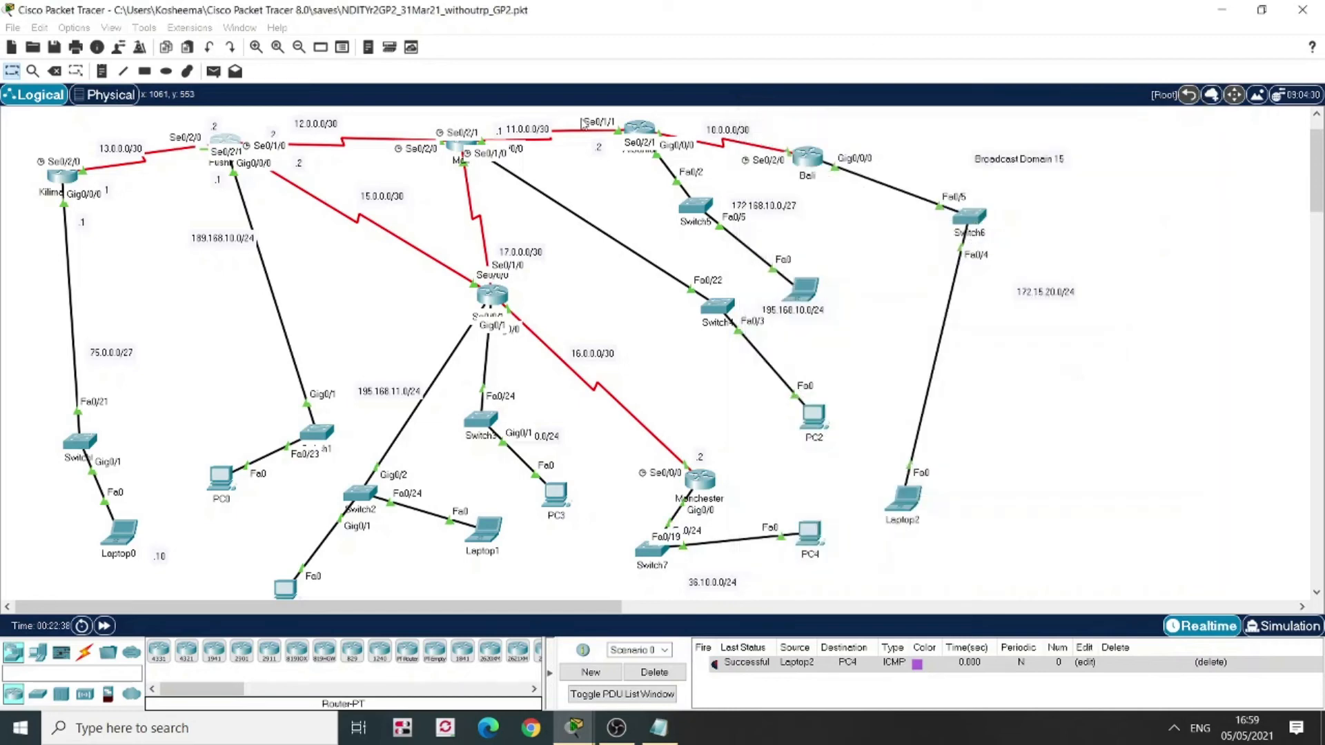
Open Albania's command line and display its IP routing table
left_click(641, 129)
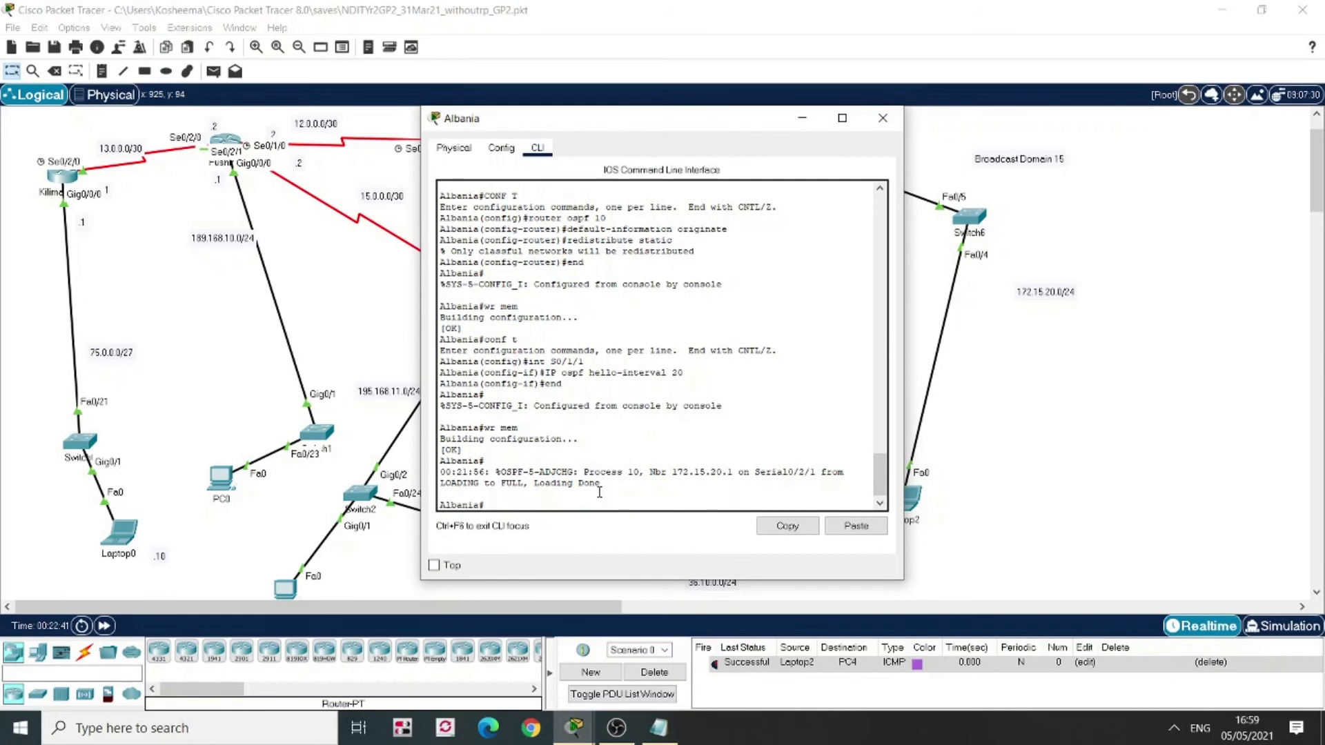
type("sh ip route")
key("Return")
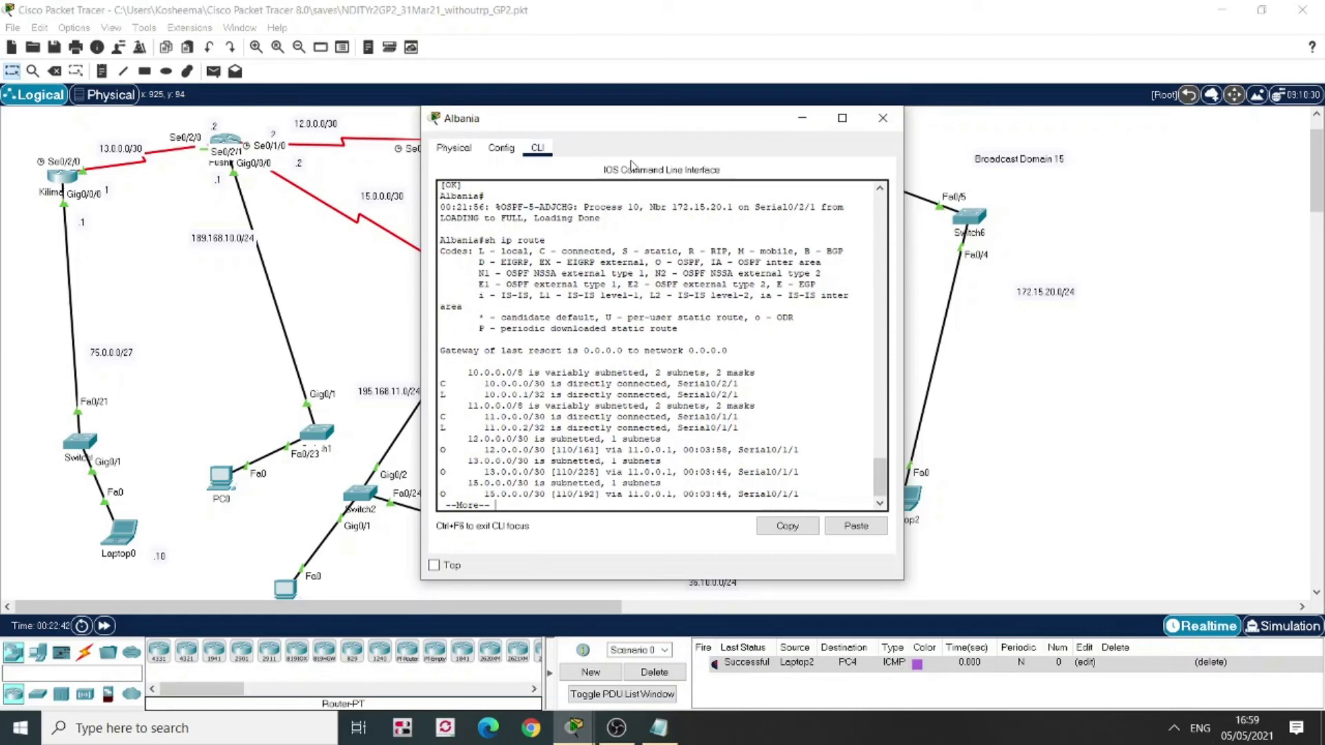
Move Albania's window clear of the topology and page through the rest of its IP routing table
left_click_drag(661, 131, 1020, 89)
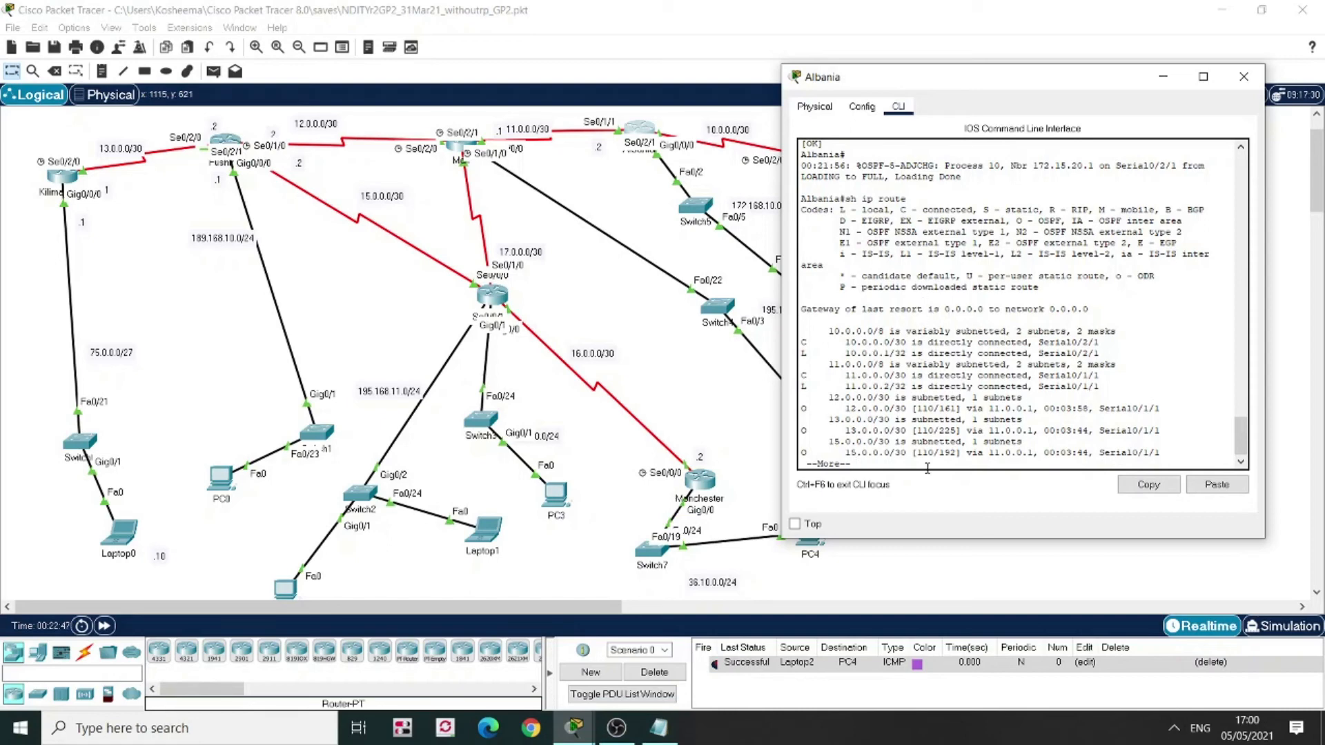
key("Return")
key("Return")
key("Return")
key("Return")
key("Return")
key("Return")
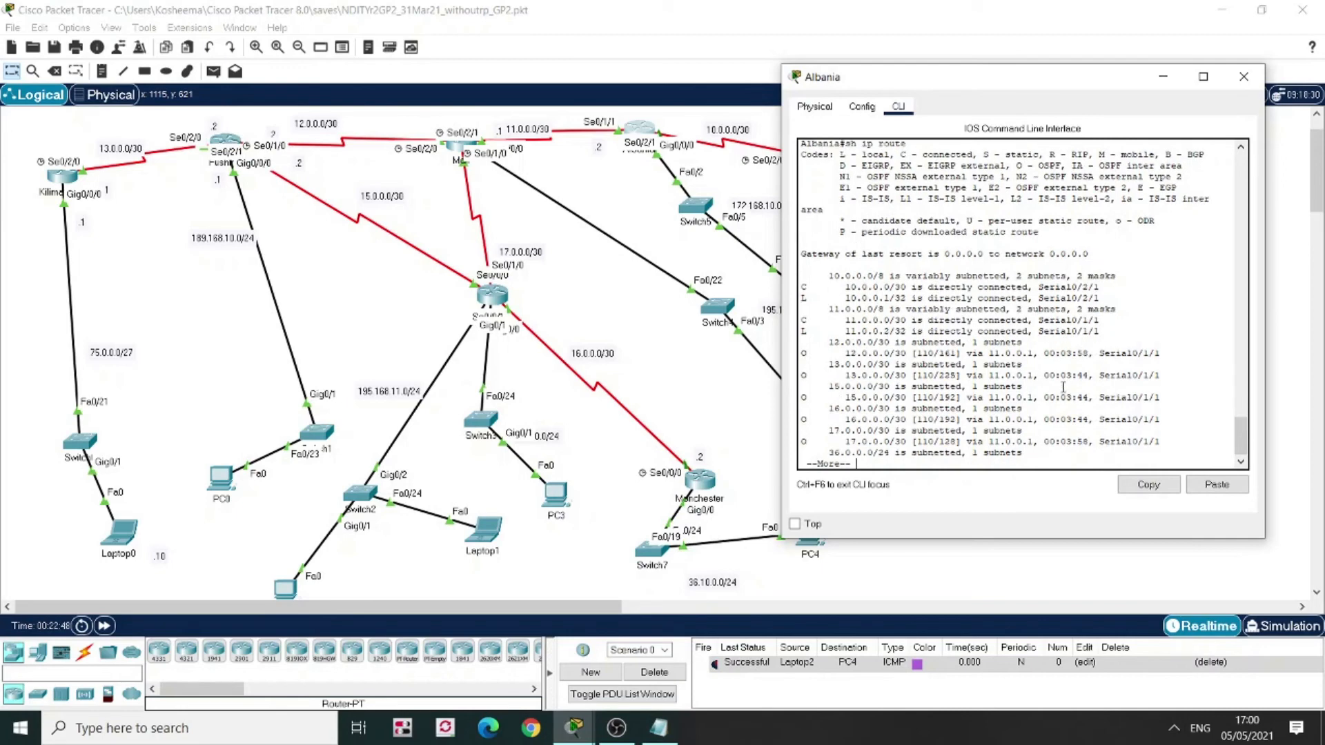
key("Return")
key("Return")
key("Return")
key("Return")
key("Return")
key("Return")
key("Return")
key("Return")
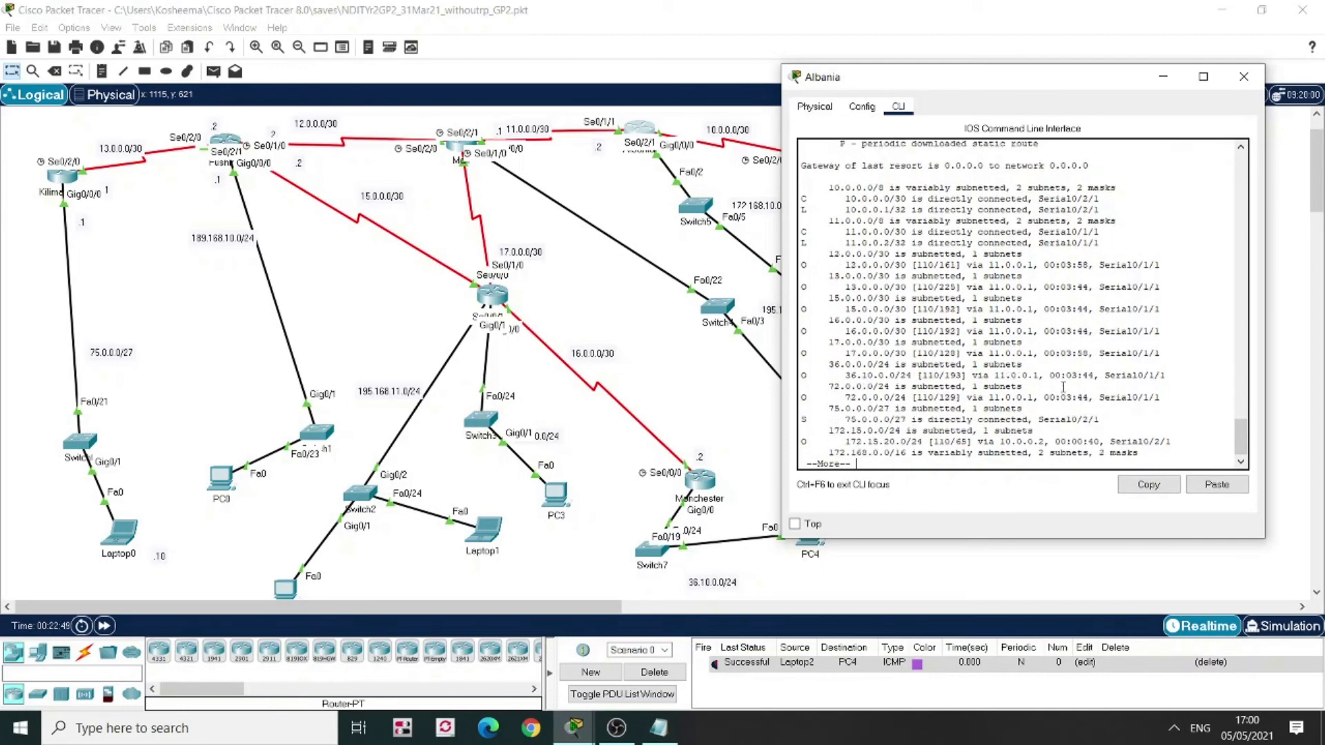
key("Return")
key("Return")
key("Return")
key("Return")
key("Return")
key("Return")
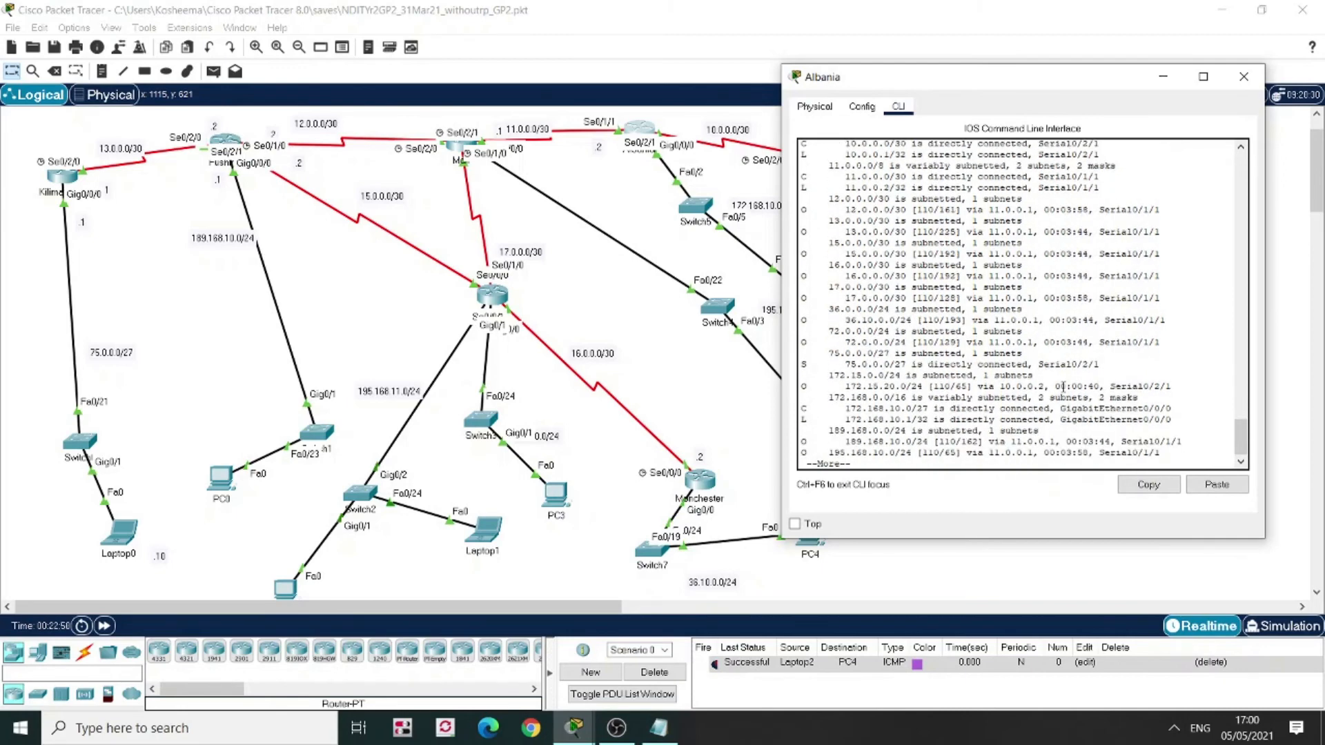
key("Return")
key("Return")
key("Return")
key("Return")
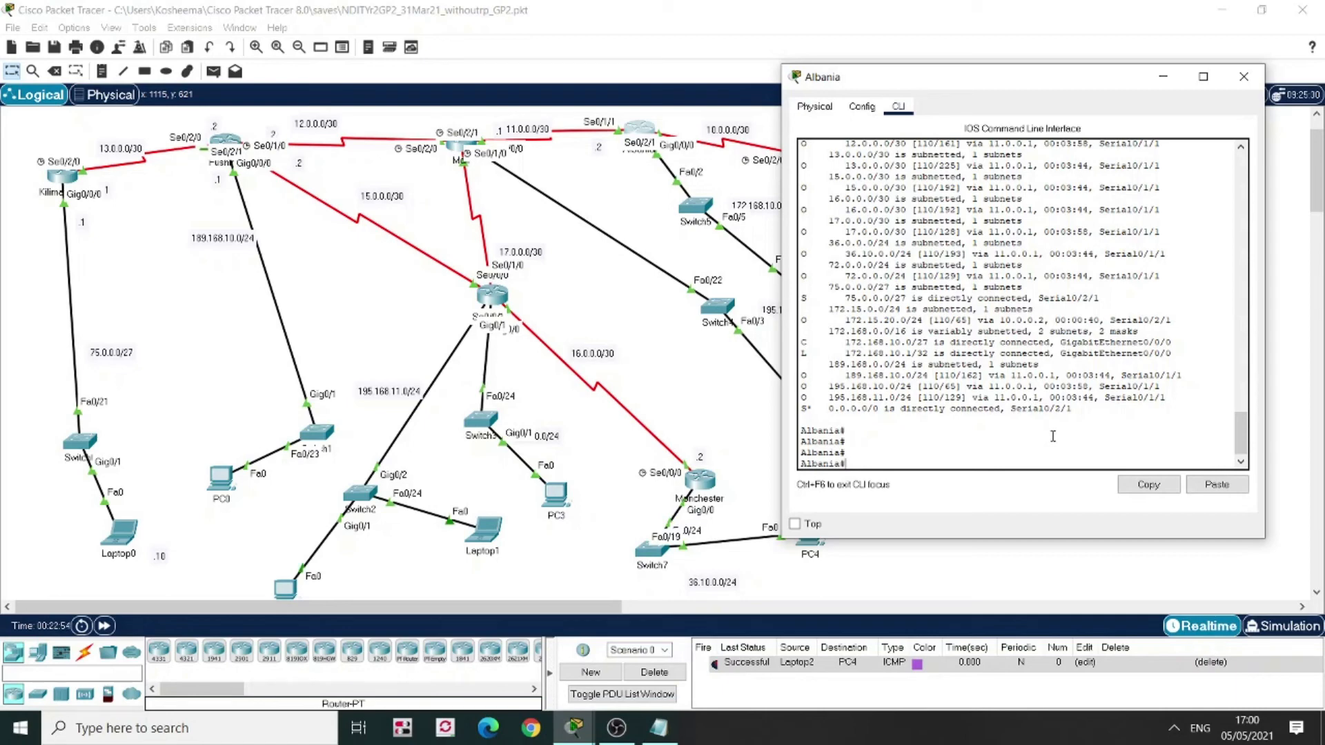
Review the OSPF, static and default routes in Albania's routing table, and close the router's window
left_click(1241, 148)
scroll(1241, 148, "up", 4)
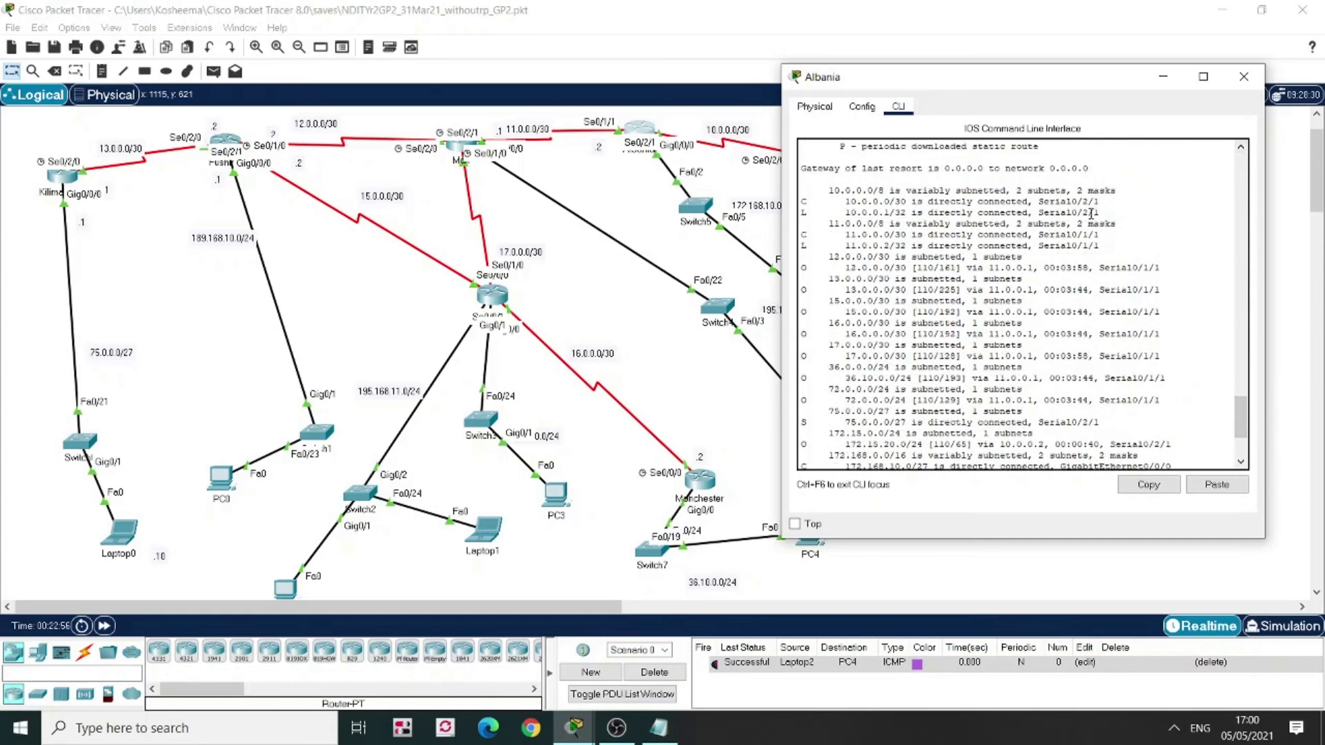
left_click(1242, 450)
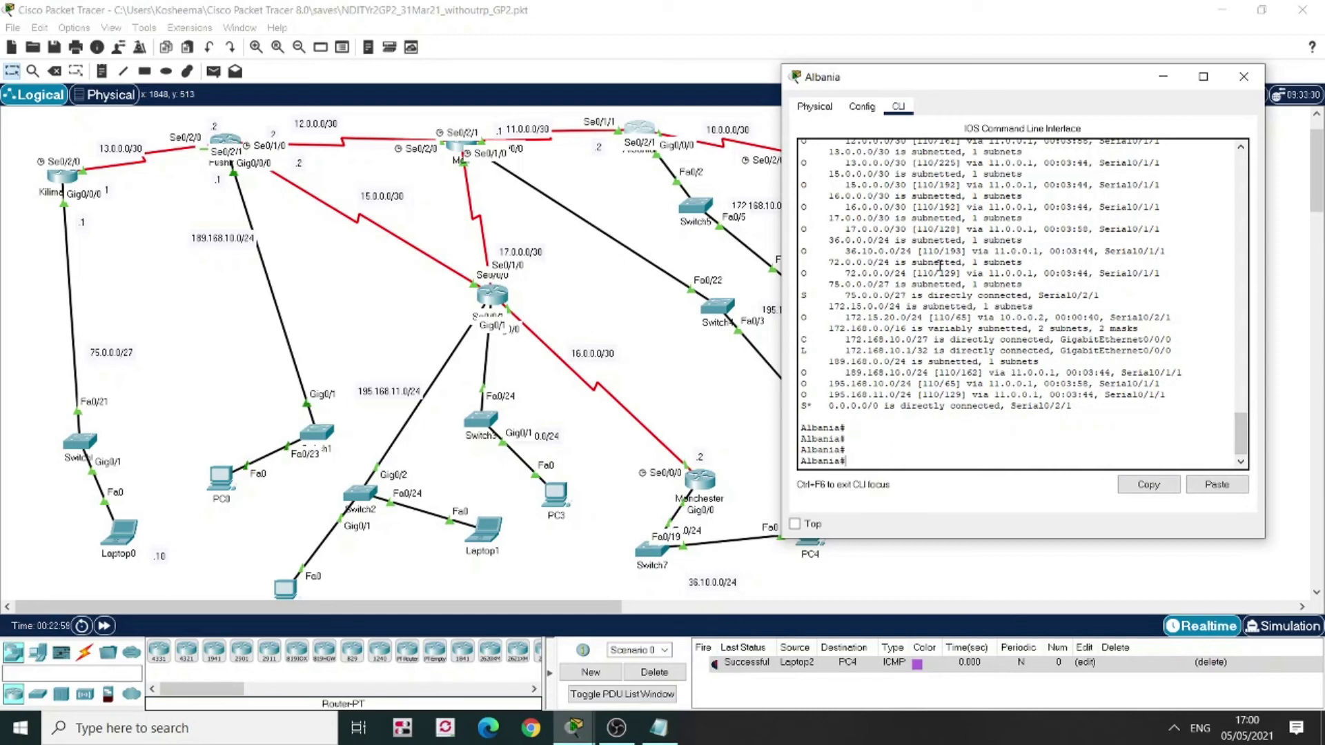
left_click(1252, 73)
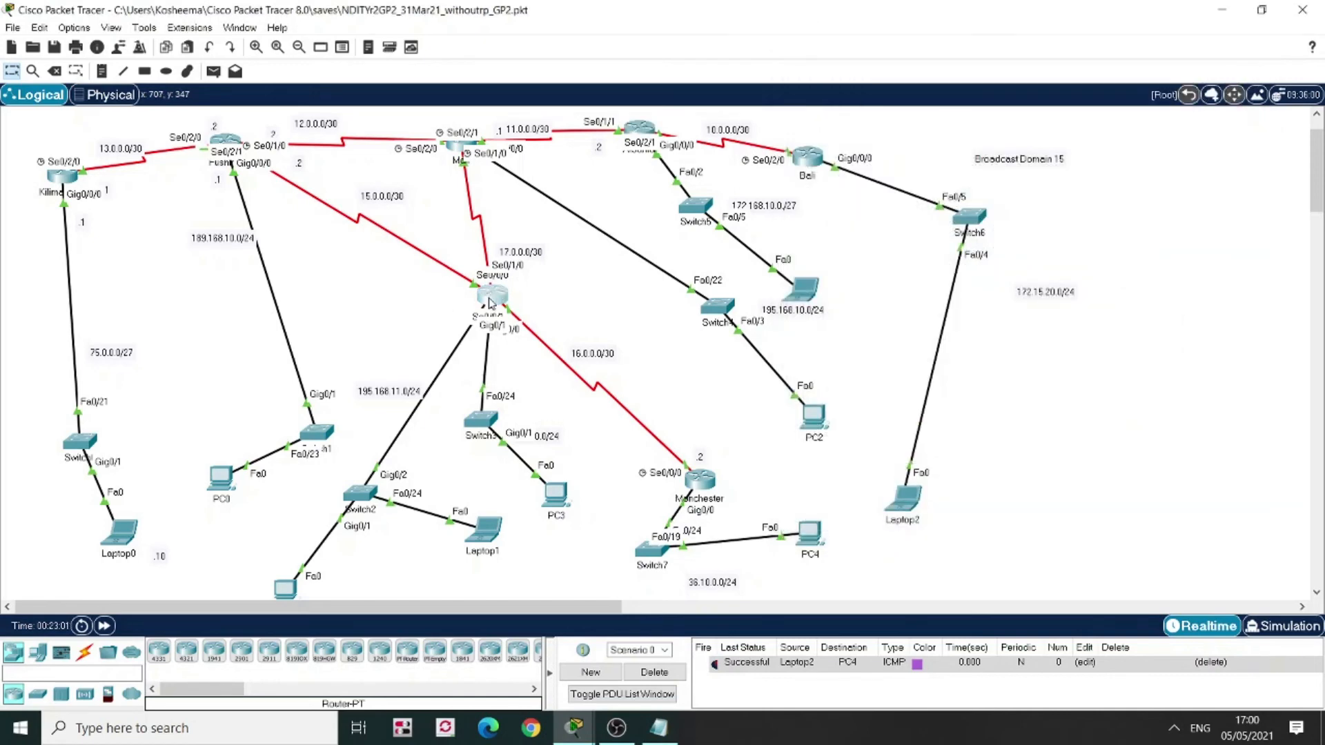
Open Alaska's command line and display its IP routing protocol settings in full with sh ip protocols
left_click(488, 302)
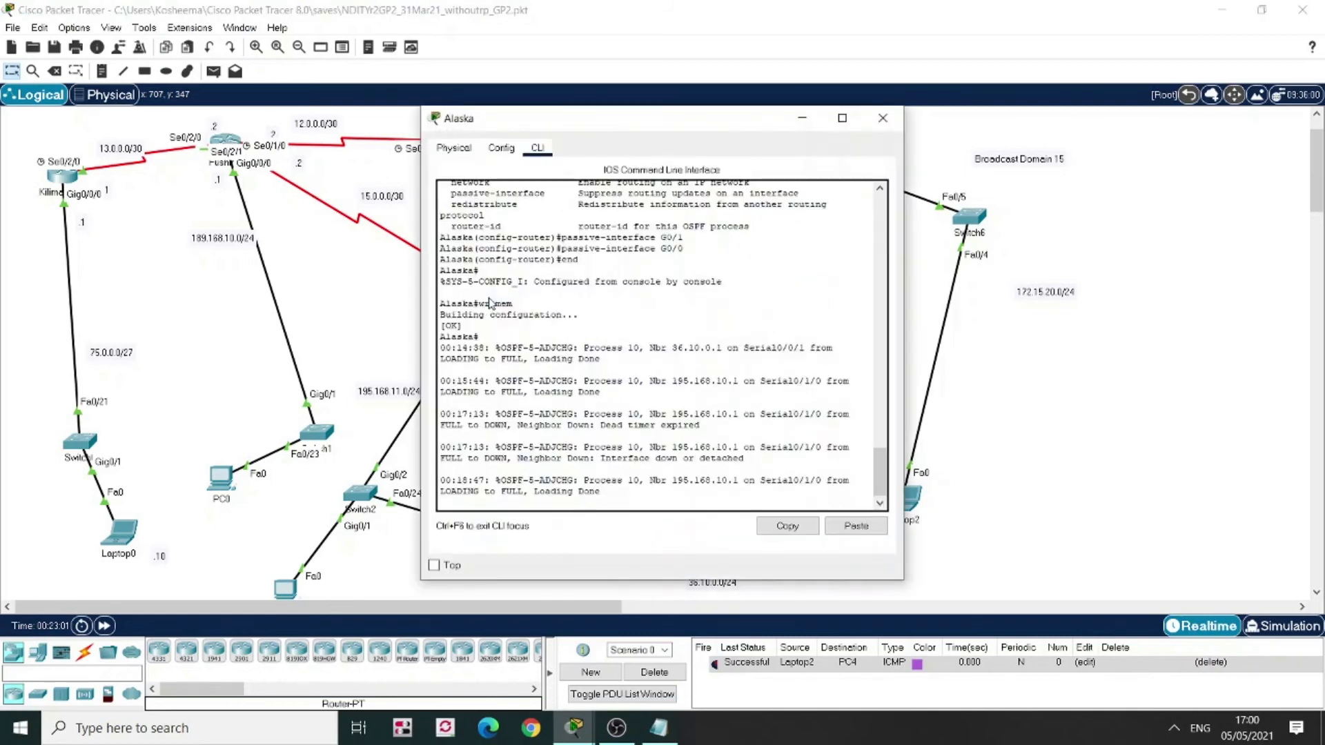
key("Return")
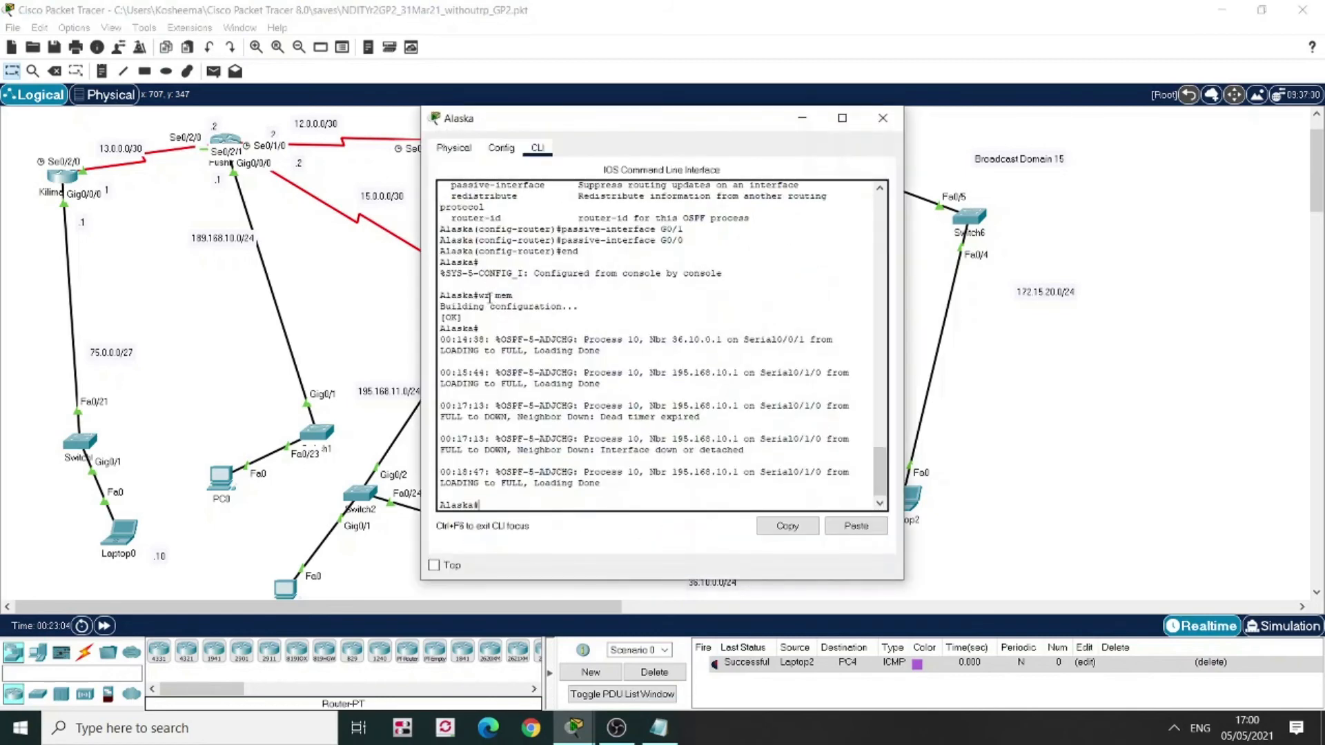
type("sh ip protocols")
key("Return")
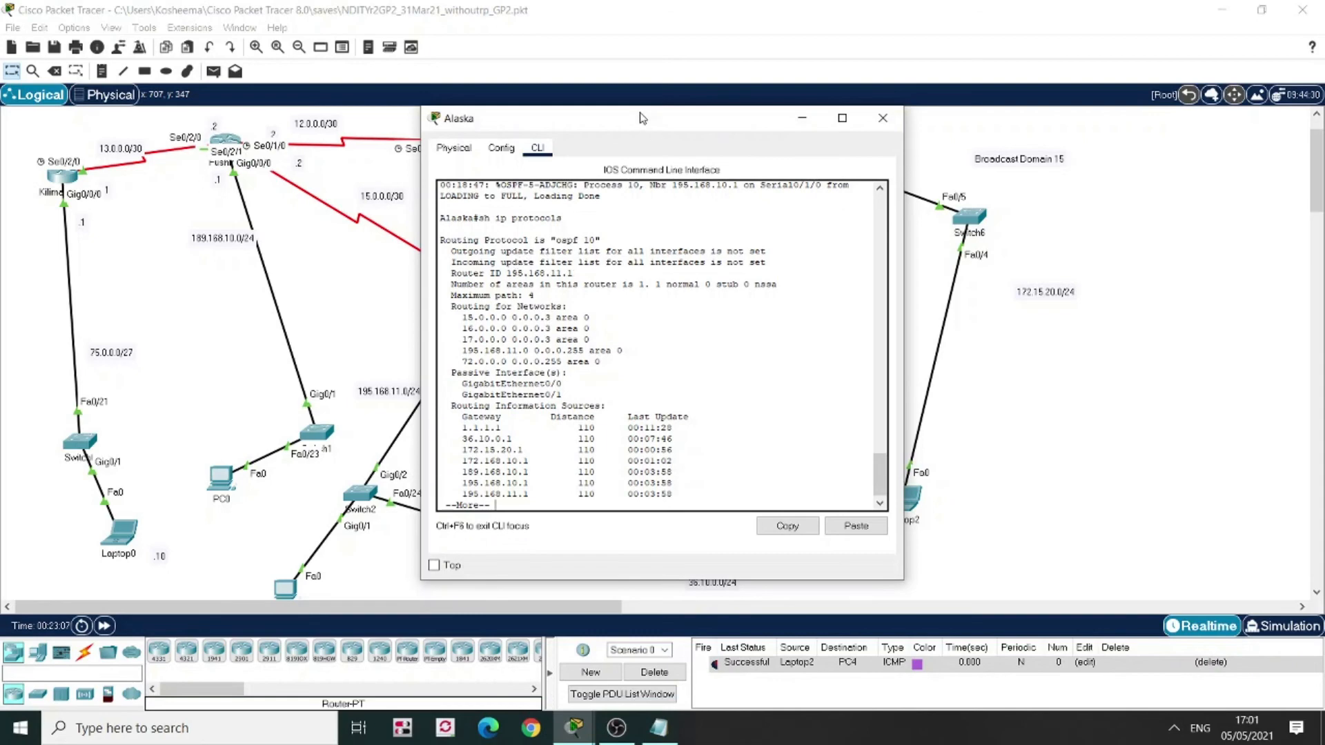
left_click_drag(642, 118, 947, 202)
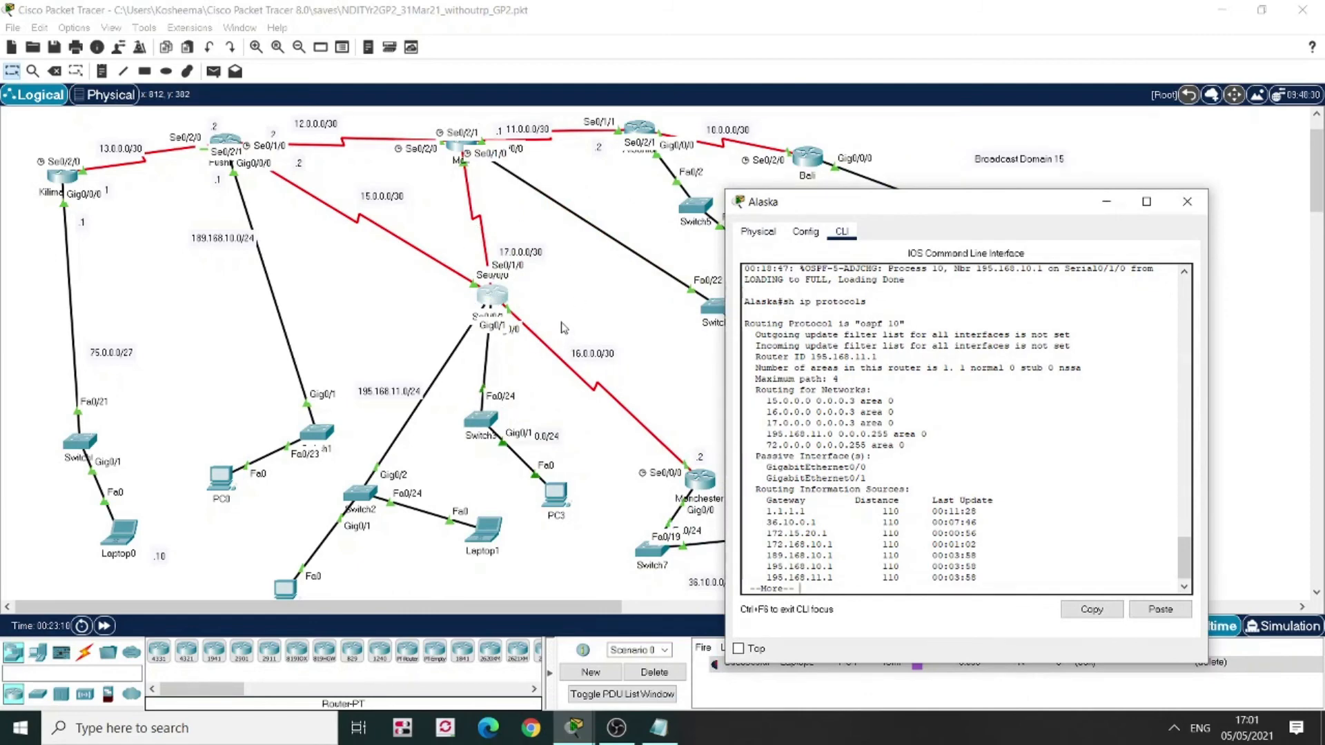
key("Return")
key("Return")
key("Return")
key("Return")
key("Return")
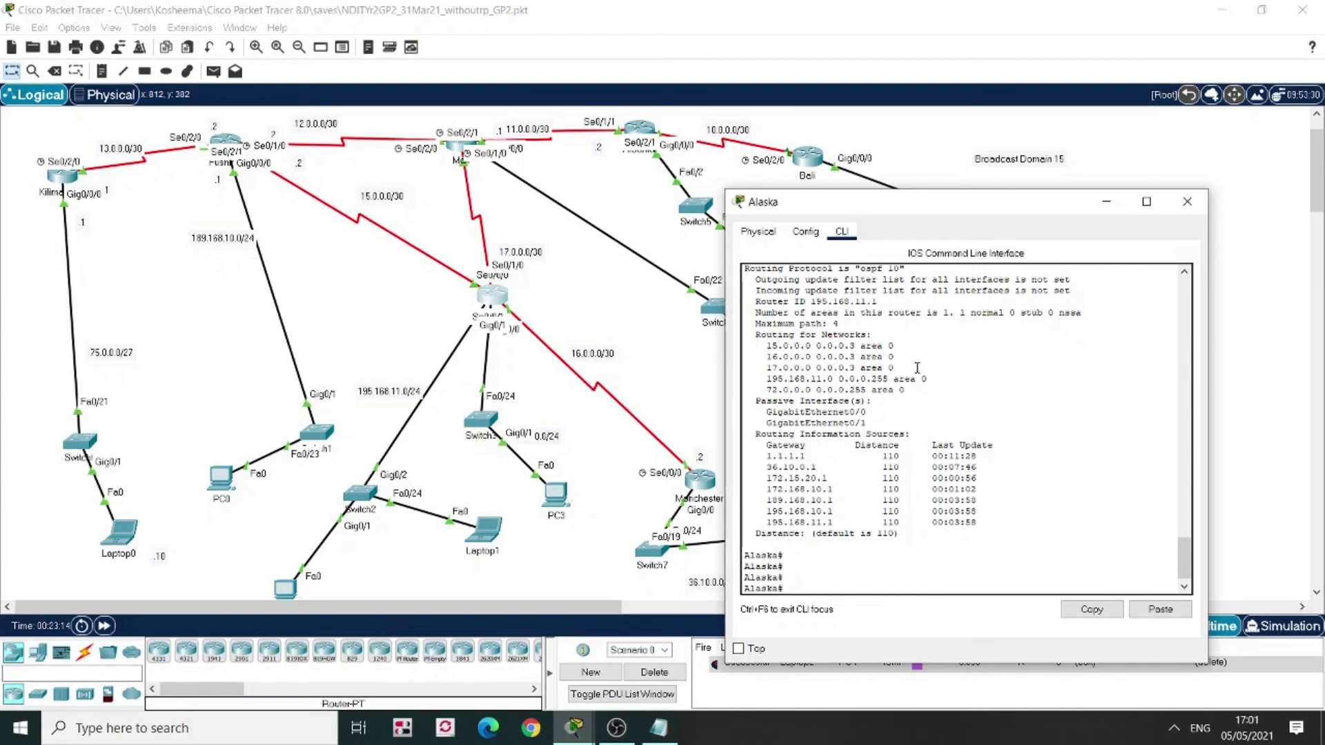
List the options available for the sh ip and sh ip ospf commands on Alaska
key("Up")
key("BackSpace")
key("BackSpace")
key("BackSpace")
key("BackSpace")
key("BackSpace")
key("BackSpace")
key("BackSpace")
type("?")
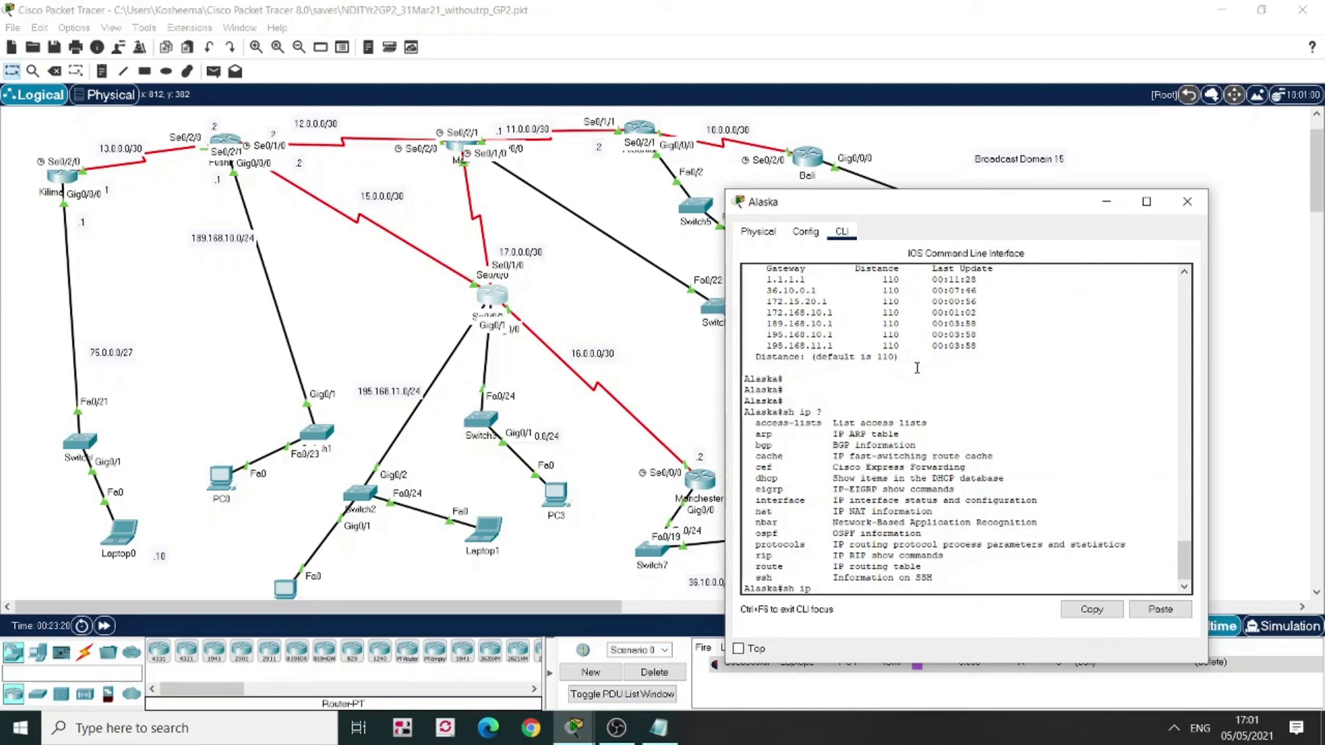
type("ospf ?")
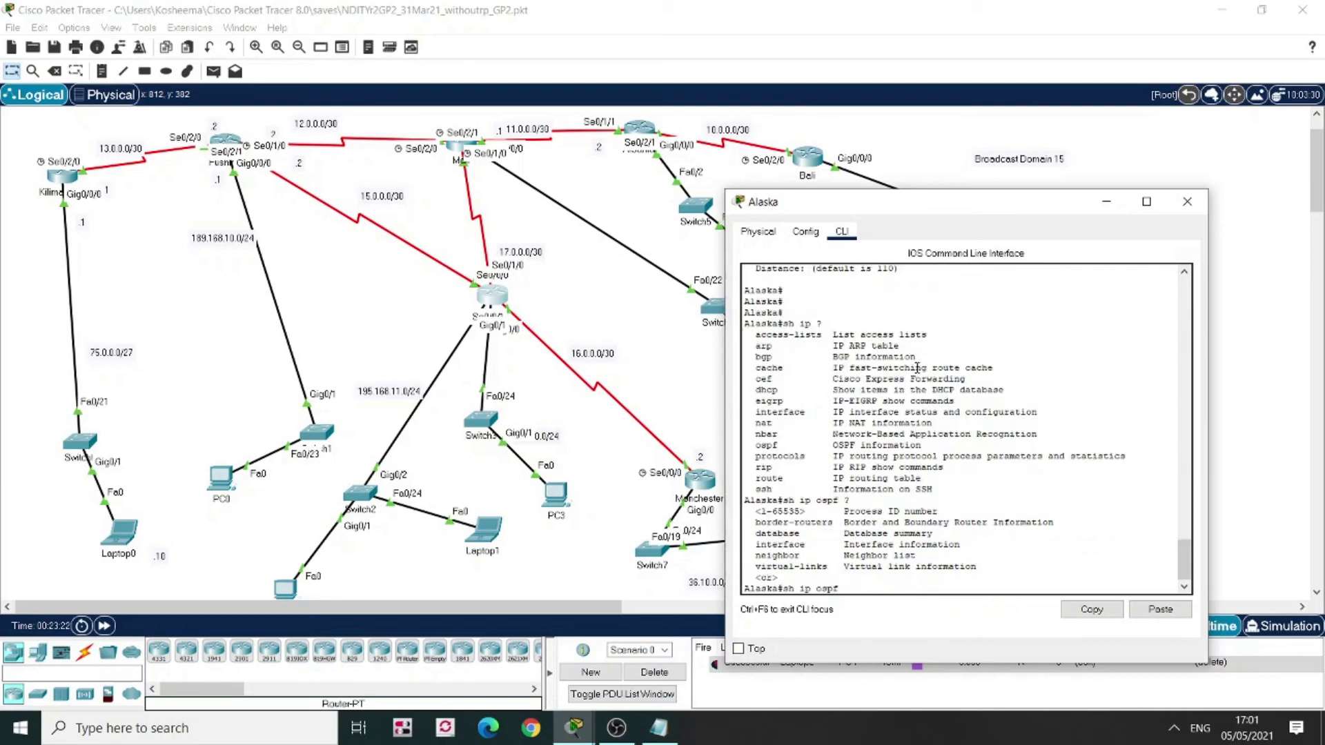
Display the OSPF database on Alaska to examine its router and external link states
type("database")
key("Return")
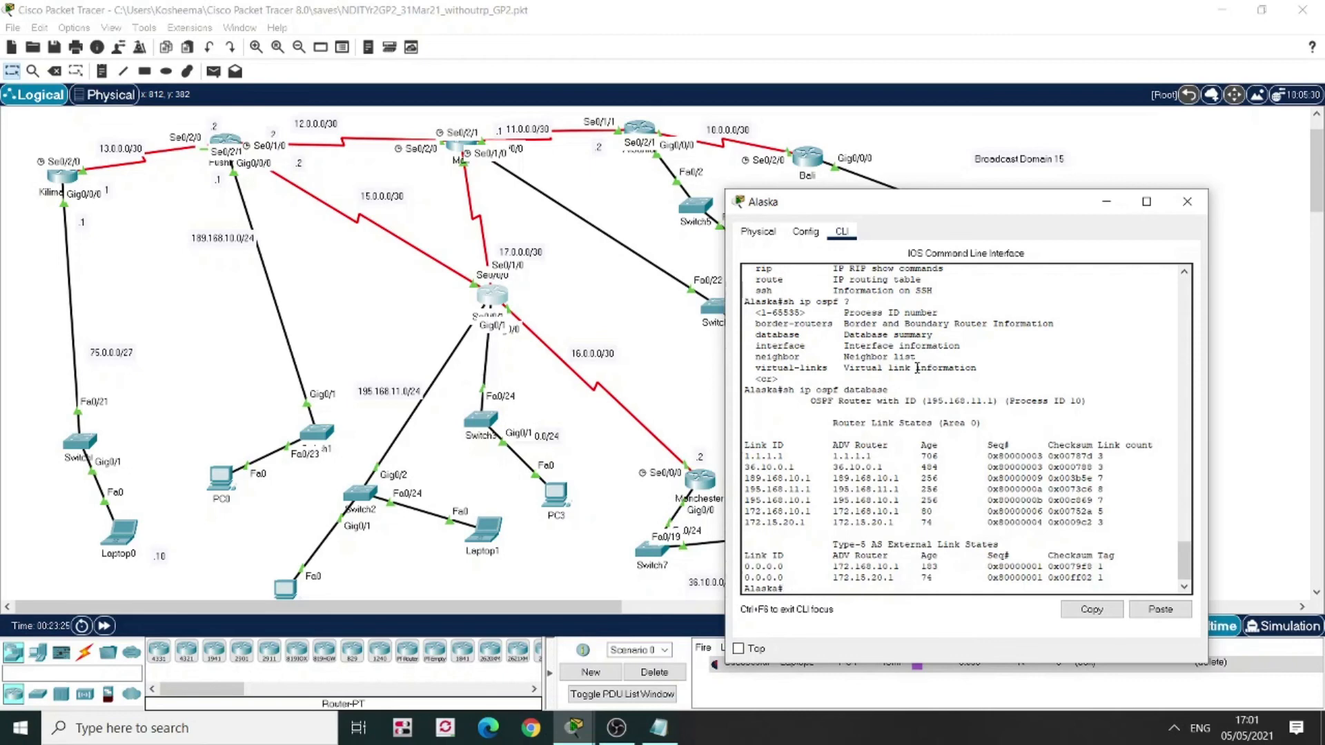
key("Return")
key("Return")
key("Return")
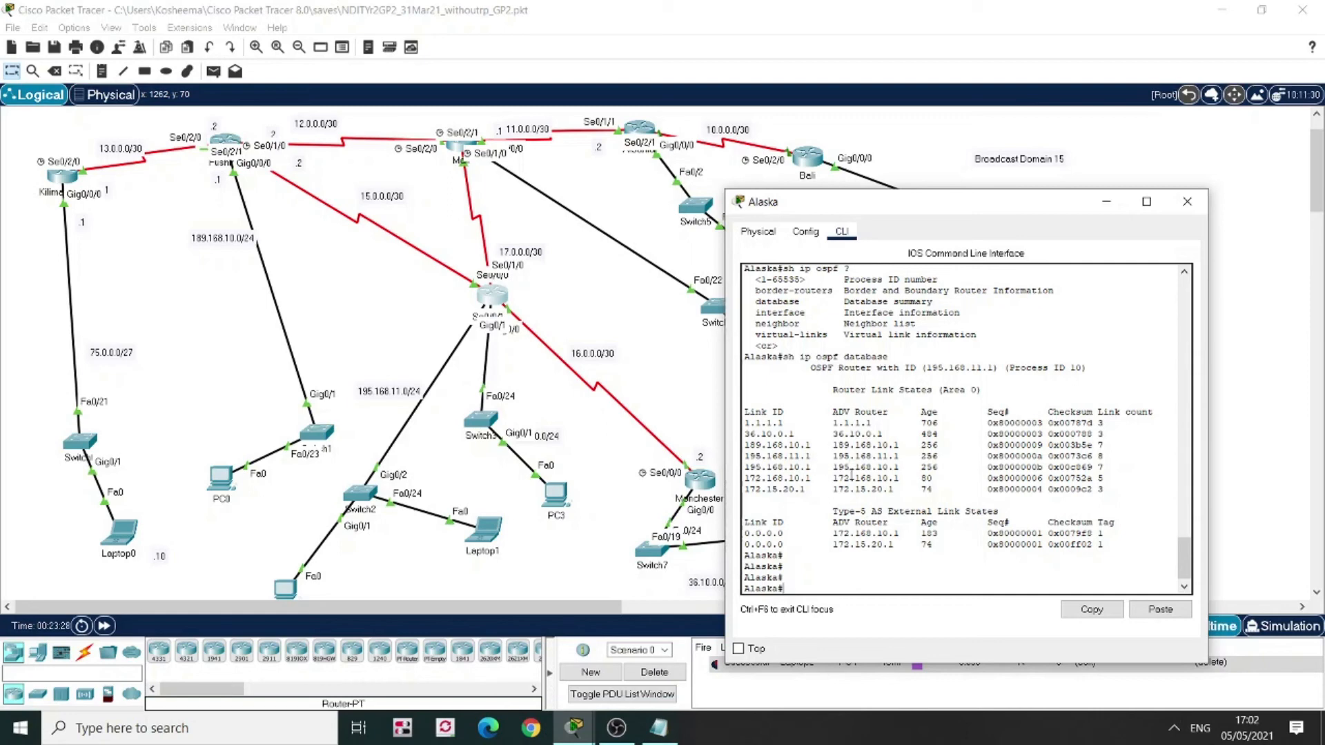
Display Alaska's OSPF neighbor list and close the router's window
key("Up")
key("BackSpace")
key("BackSpace")
key("BackSpace")
key("BackSpace")
key("BackSpace")
key("BackSpace")
key("BackSpace")
key("BackSpace")
type("neighbor")
key("Return")
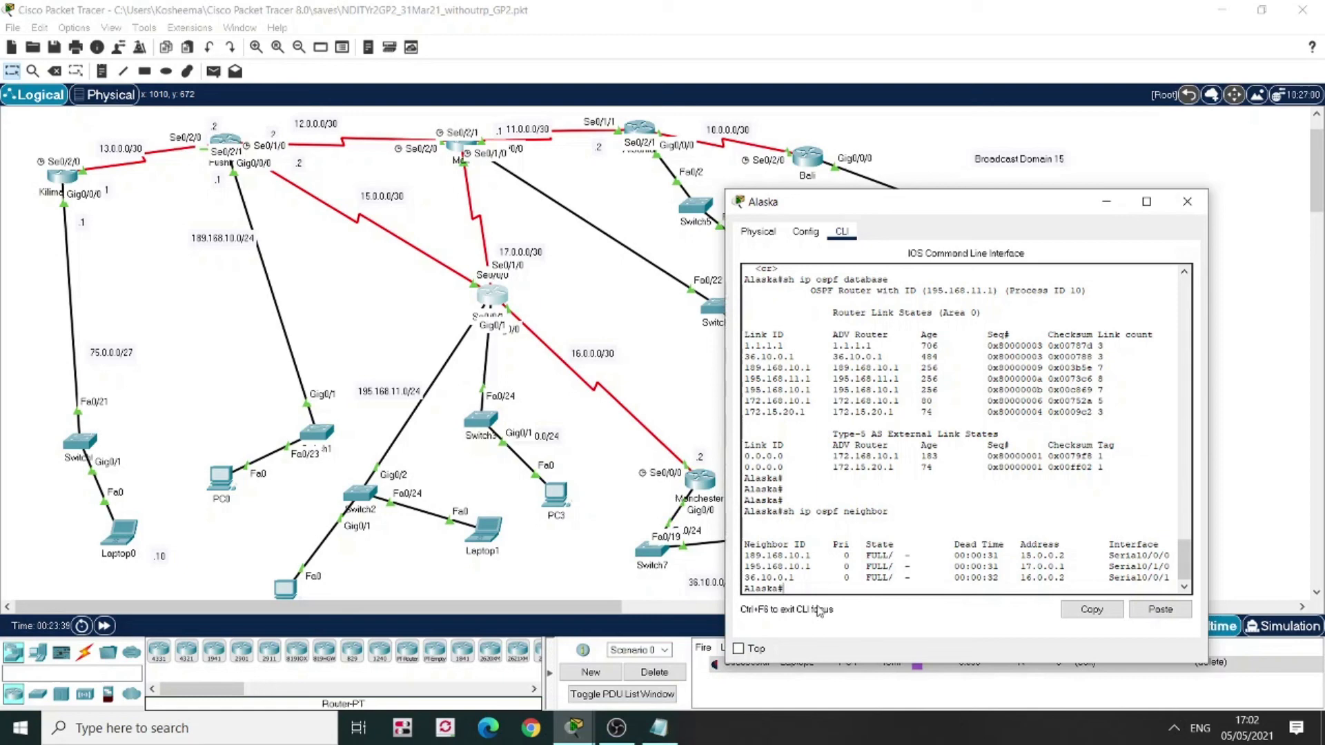
left_click(1185, 203)
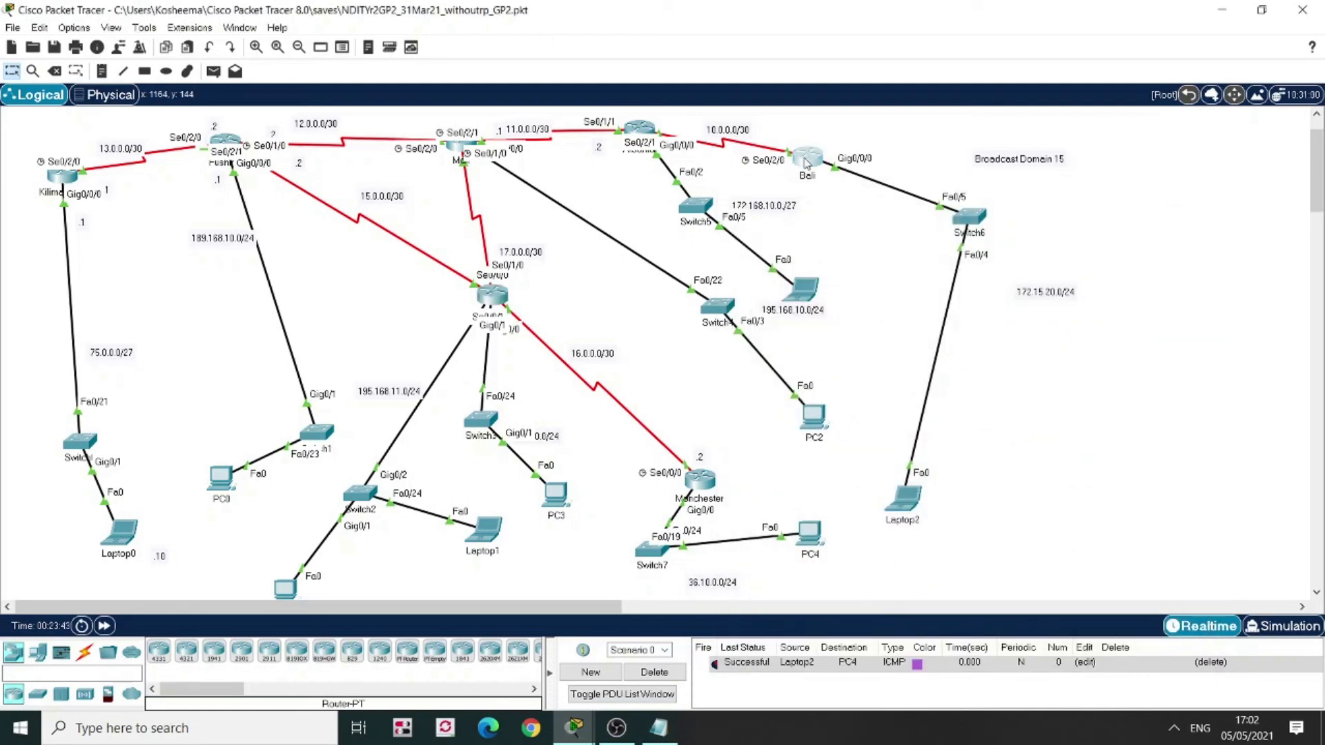
Open Bali's command line and display its IP routing protocol settings in full with sh ip protocols
left_click(806, 161)
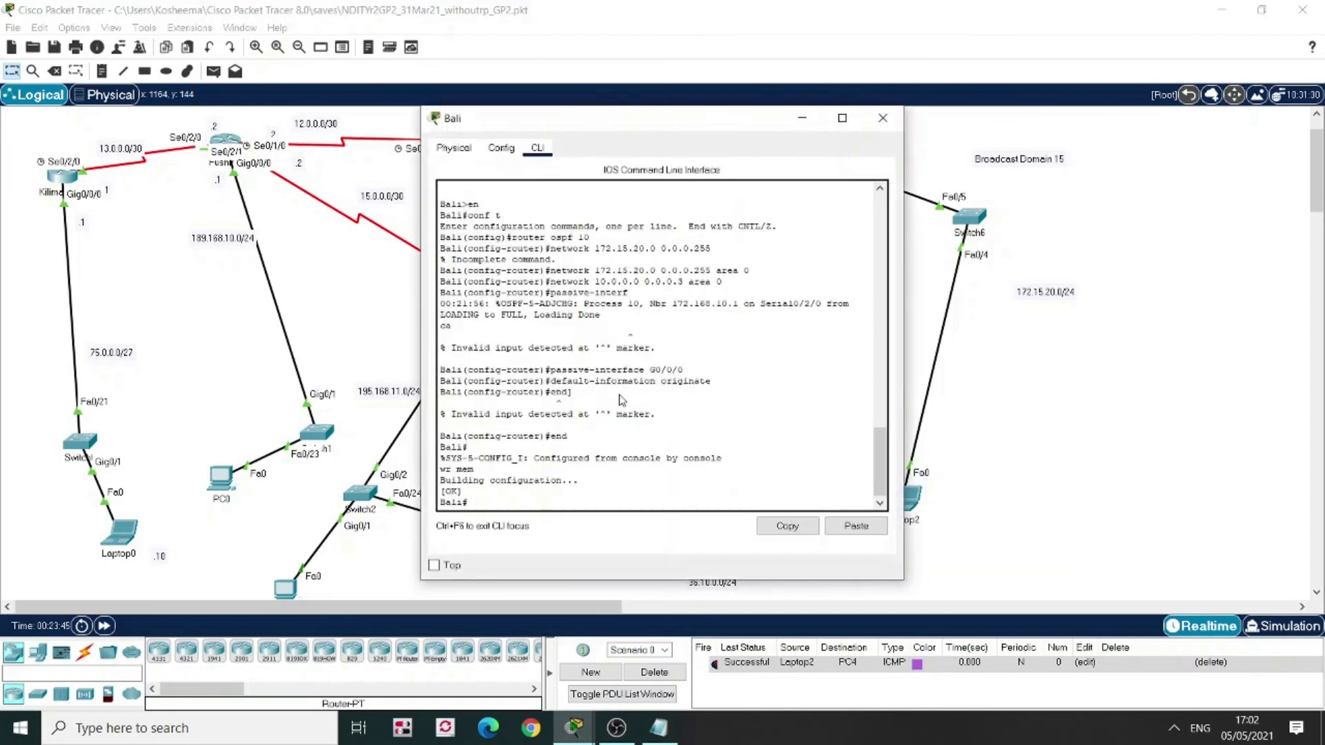
left_click(526, 495)
key("Return")
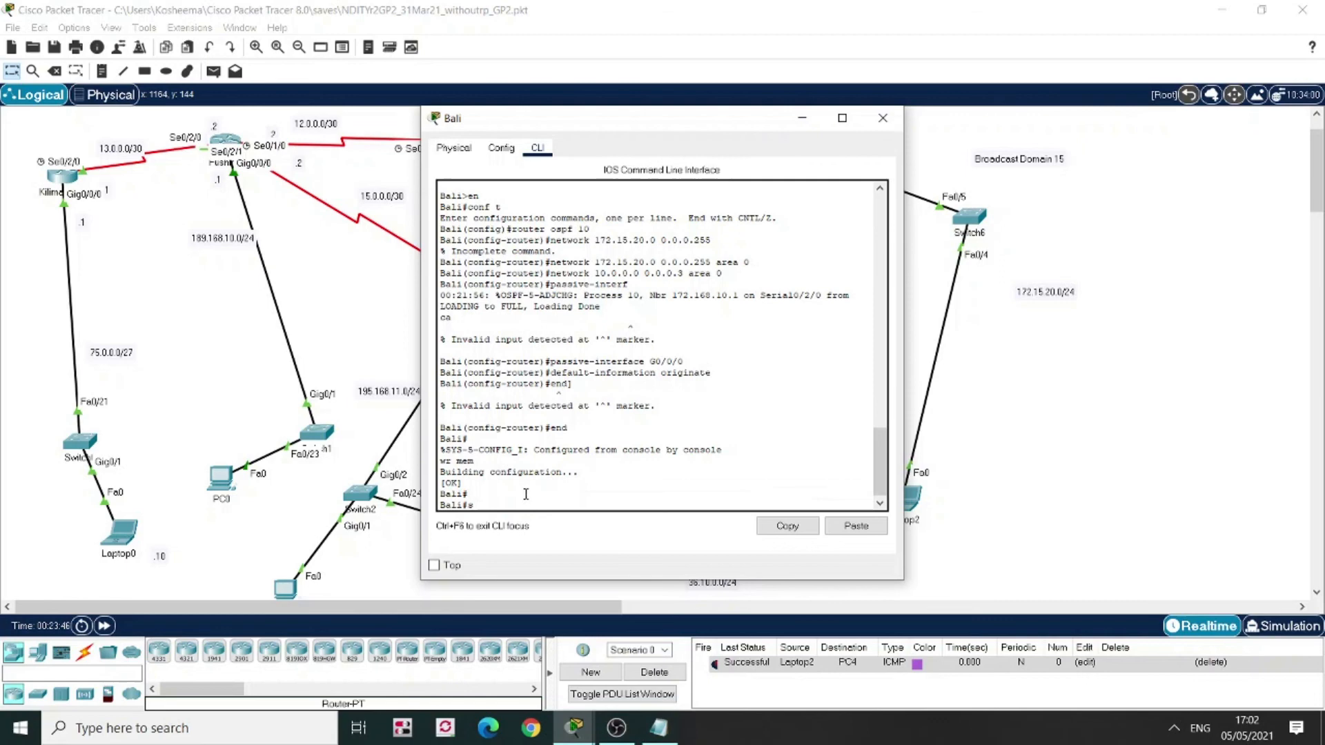
type("sh ip protocols")
key("Return")
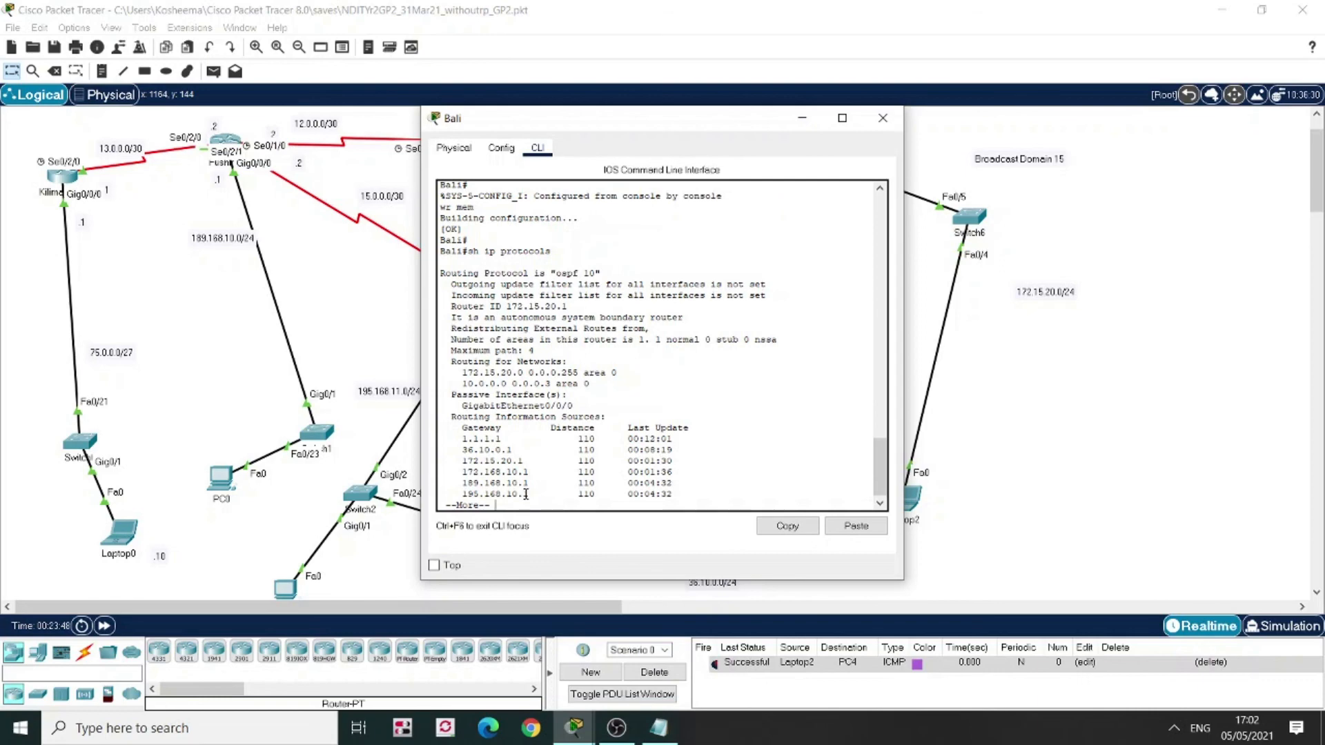
key("Return")
key("Return")
key("Return")
key("Return")
key("Return")
key("Return")
List the options available for the sh ip and sh ip ospf commands on Bali
key("Up")
key("BackSpace")
key("BackSpace")
key("BackSpace")
key("BackSpace")
key("BackSpace")
key("BackSpace")
key("BackSpace")
key("BackSpace")
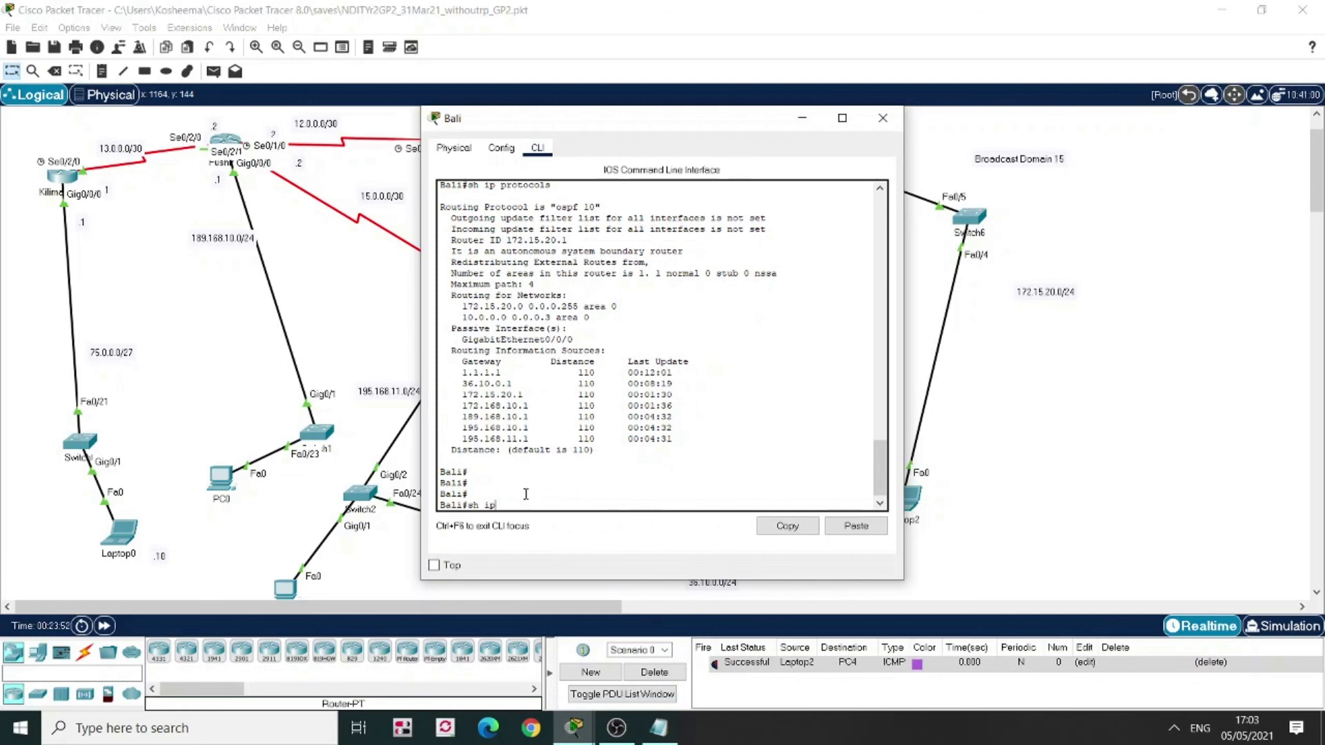
type("?")
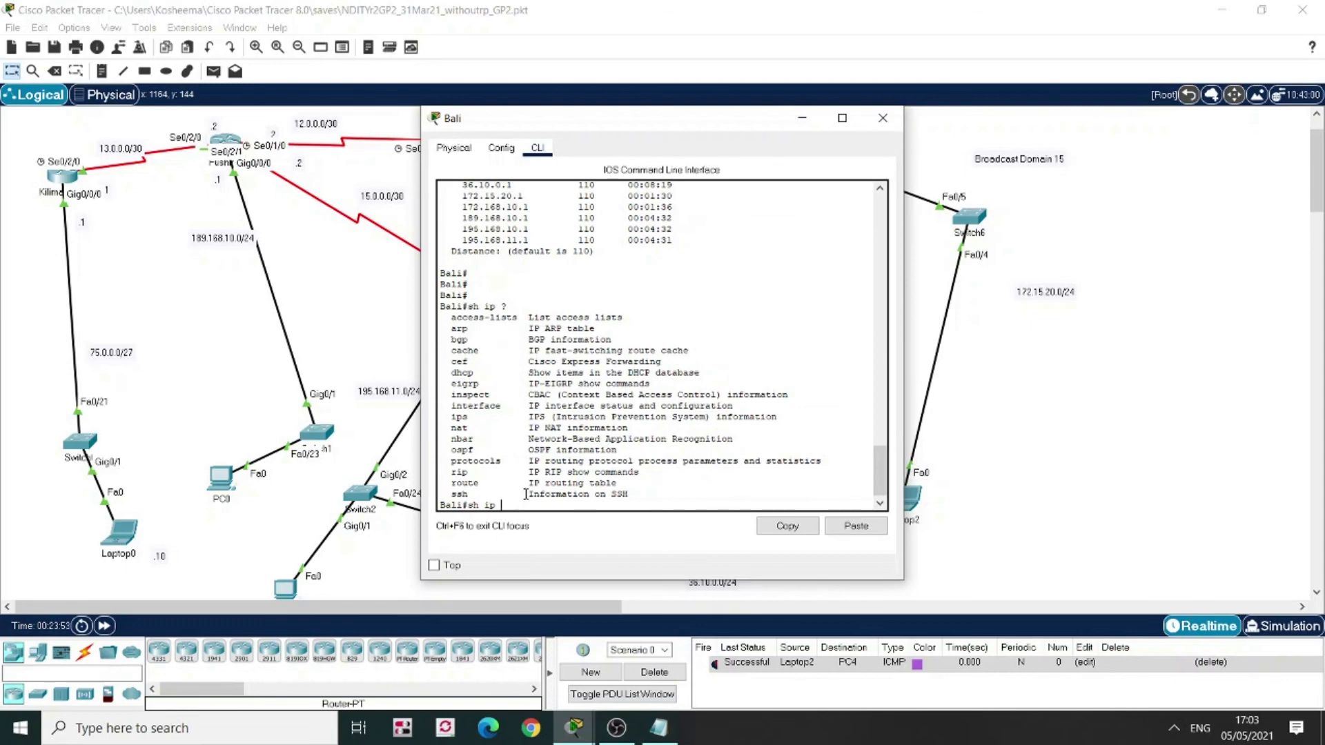
key("Return")
key("Up")
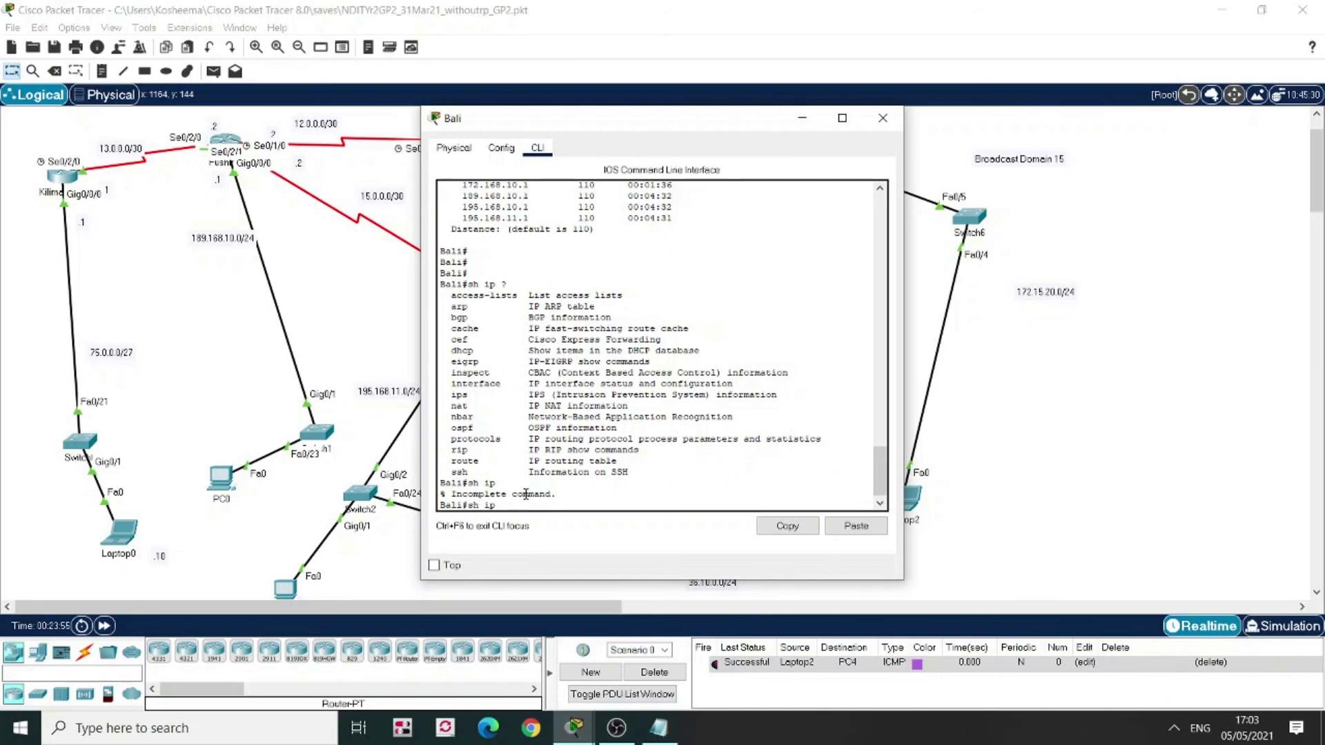
type("spf ?")
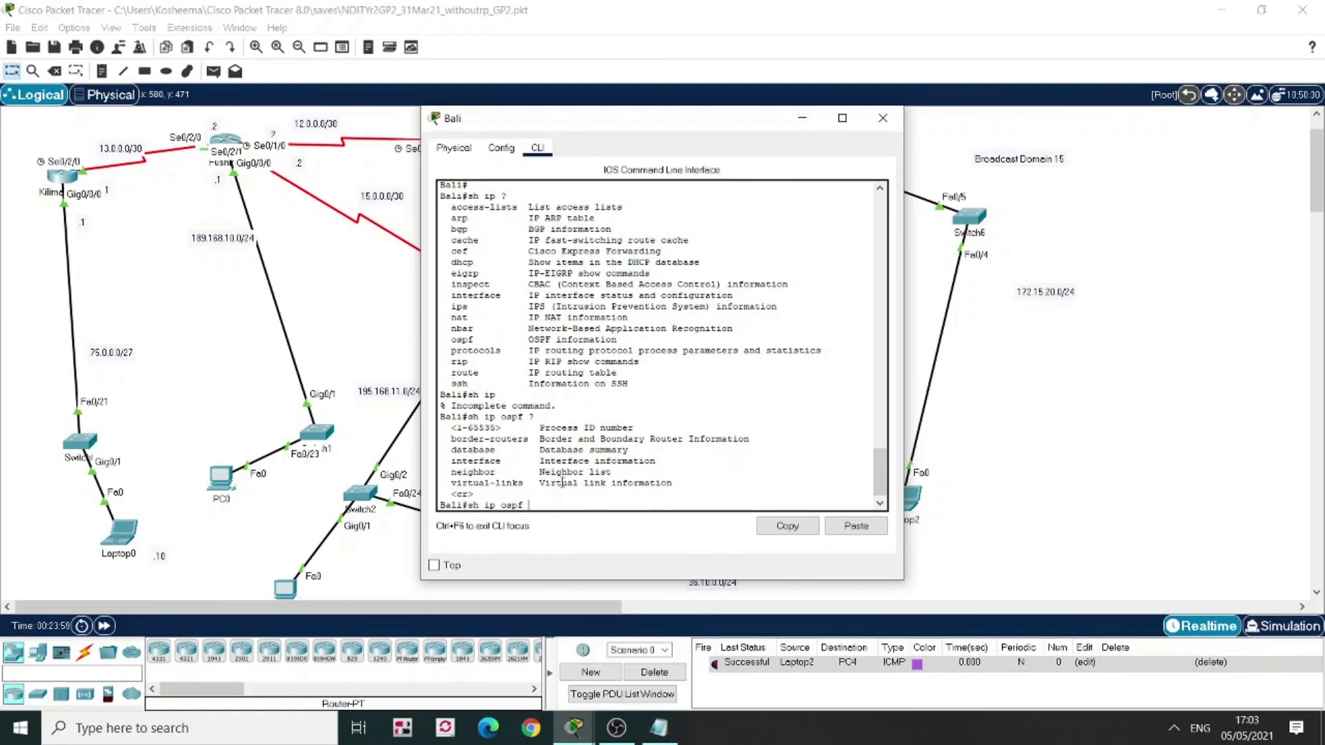
List the interface types for sh ip ospf interface on Bali, and display the OSPF details of G0/0/0
type("database")
key("BackSpace")
key("BackSpace")
key("BackSpace")
key("BackSpace")
key("BackSpace")
key("BackSpace")
key("BackSpace")
type("interface ?")
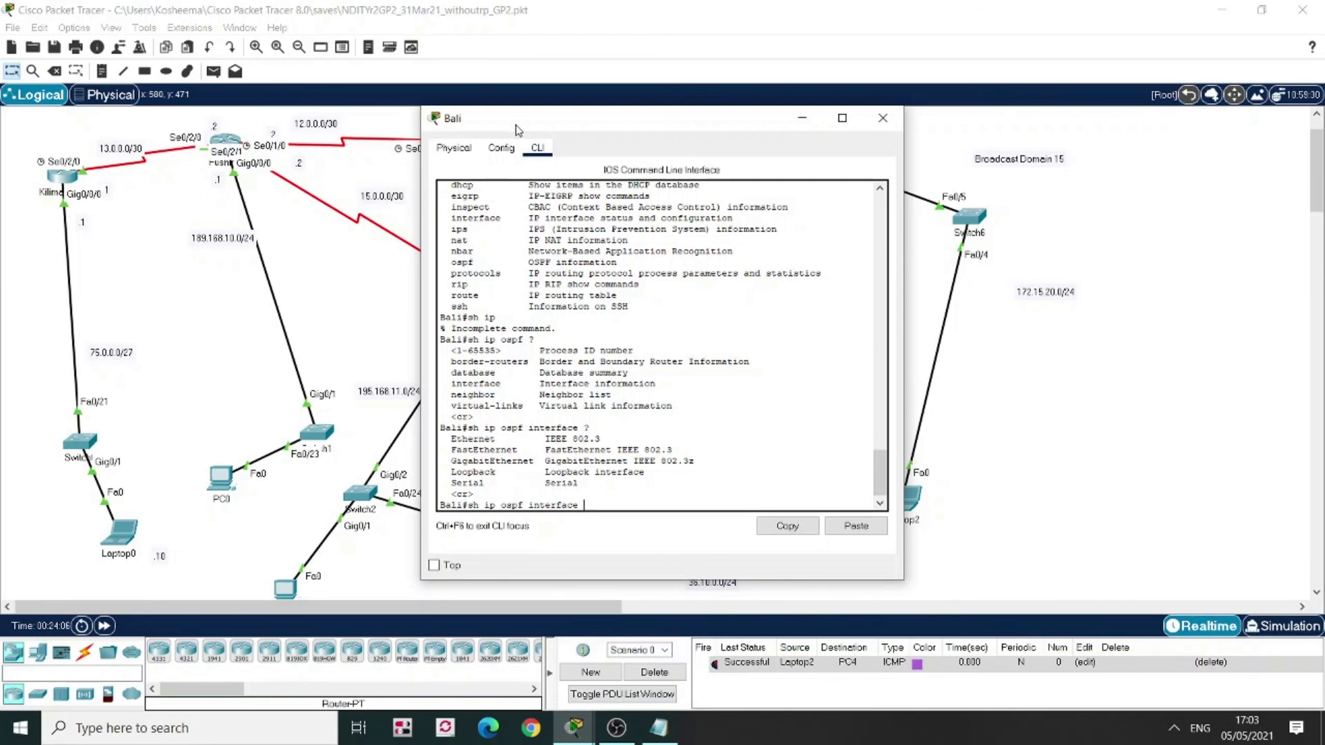
left_click_drag(521, 131, 288, 127)
type("G0/0/0")
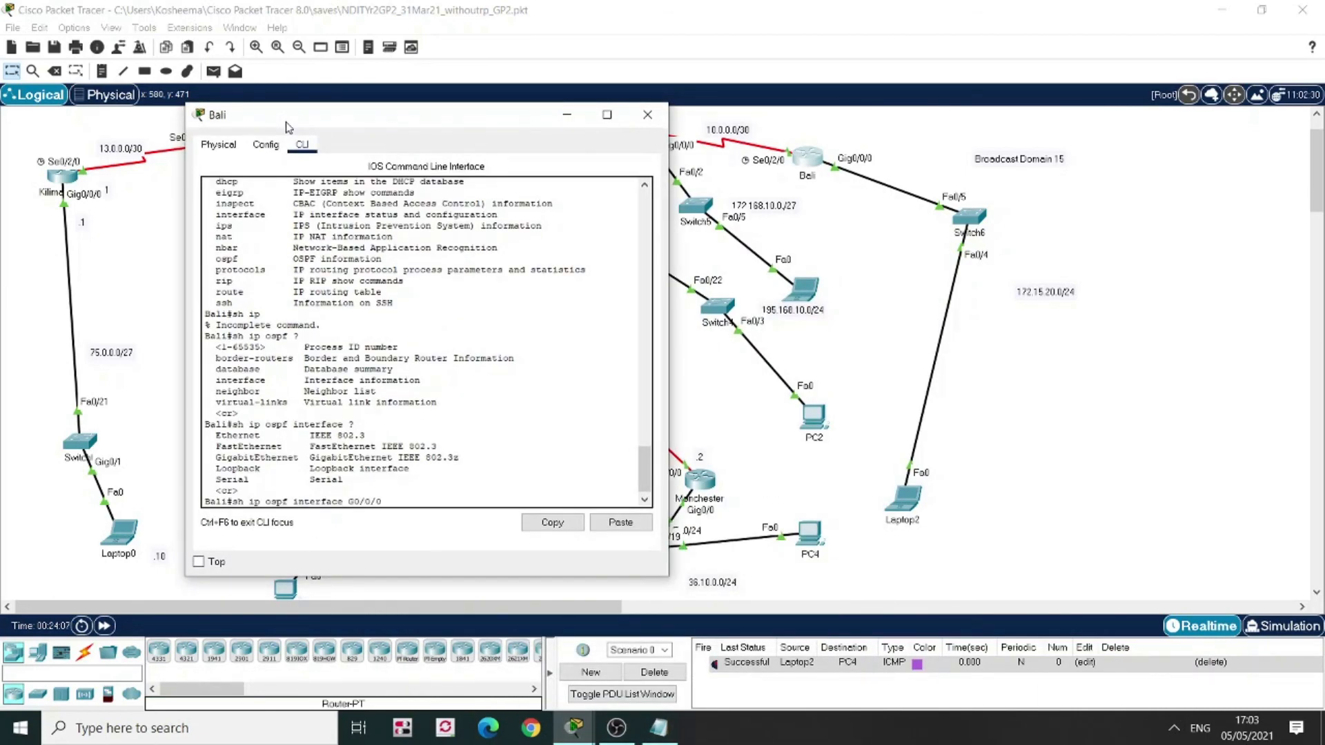
key("Return")
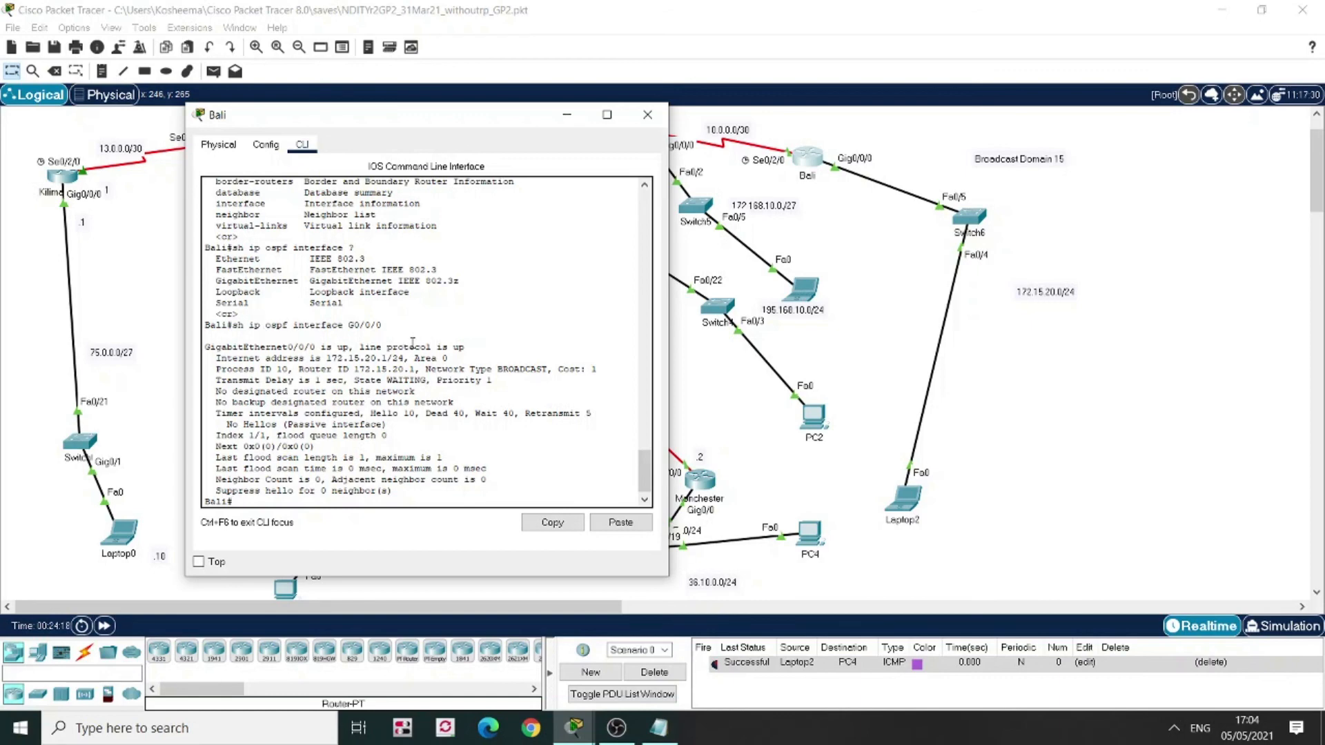
Display the OSPF details of Bali's S0/2/0 interface, and close the router's window
key("Up")
key("BackSpace")
key("BackSpace")
key("BackSpace")
key("BackSpace")
key("BackSpace")
type("S0/2/0")
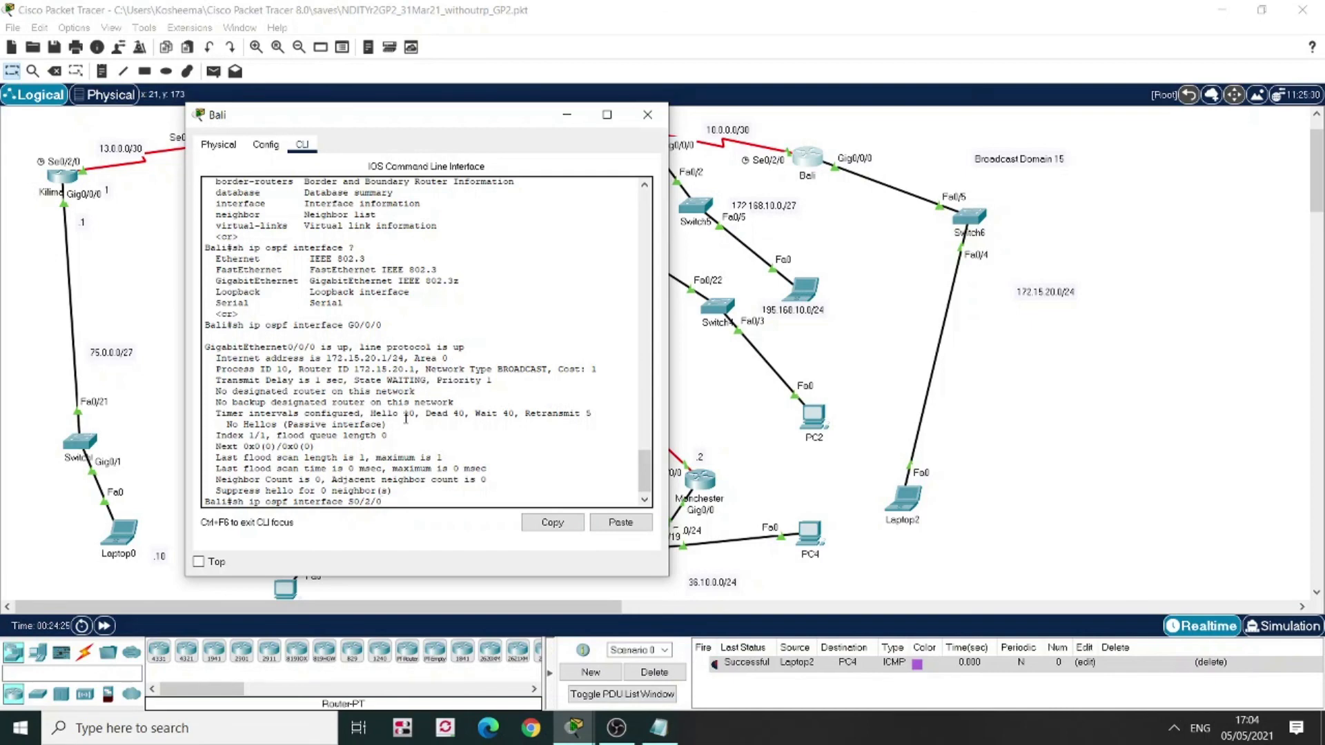
key("Return")
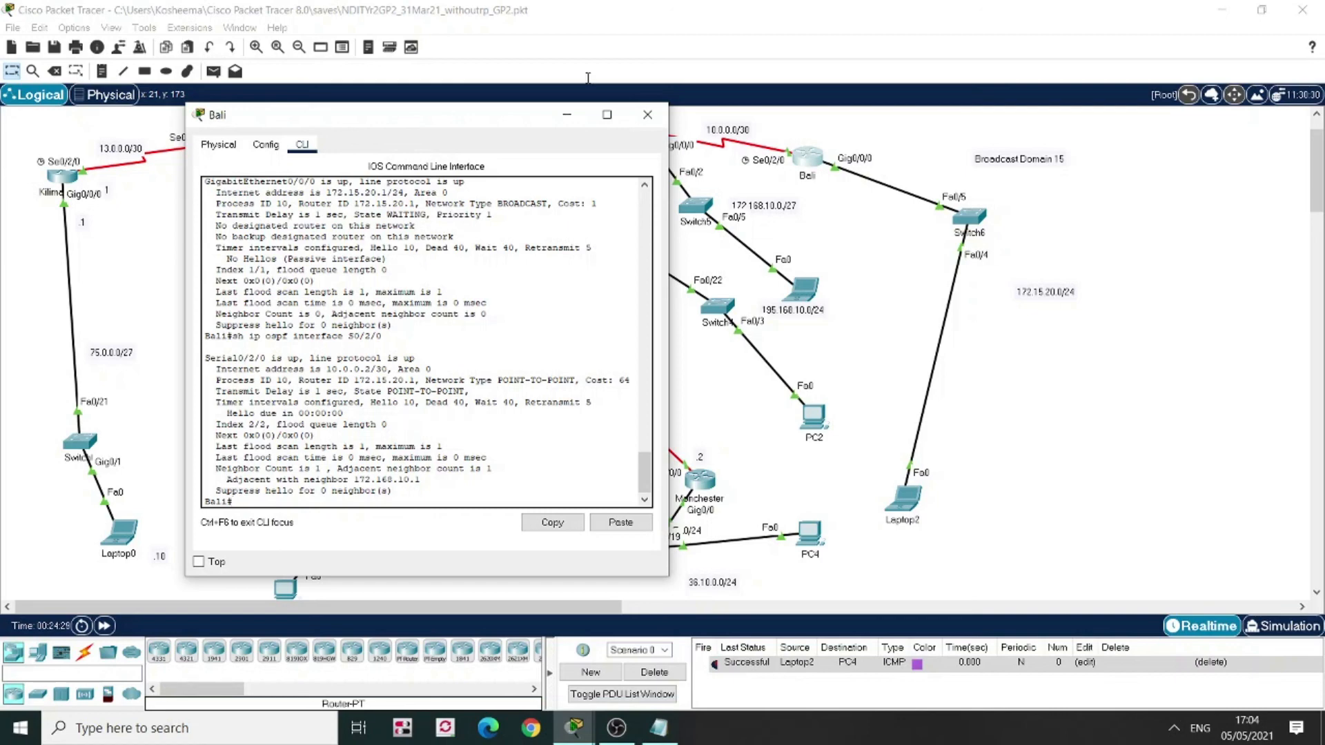
left_click(646, 116)
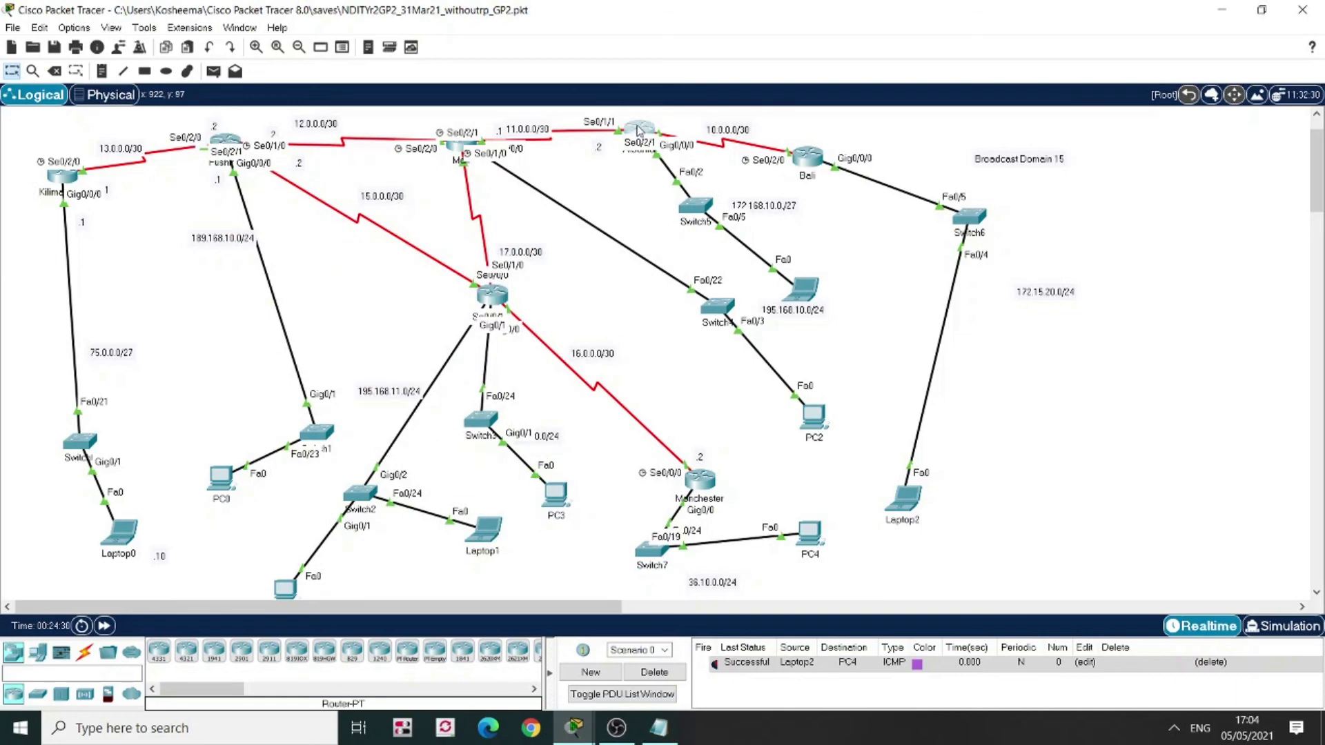
Open Albania's command line in a restored-size window placed over the lower-left of the topology, and show its latest prompt
left_click(638, 129)
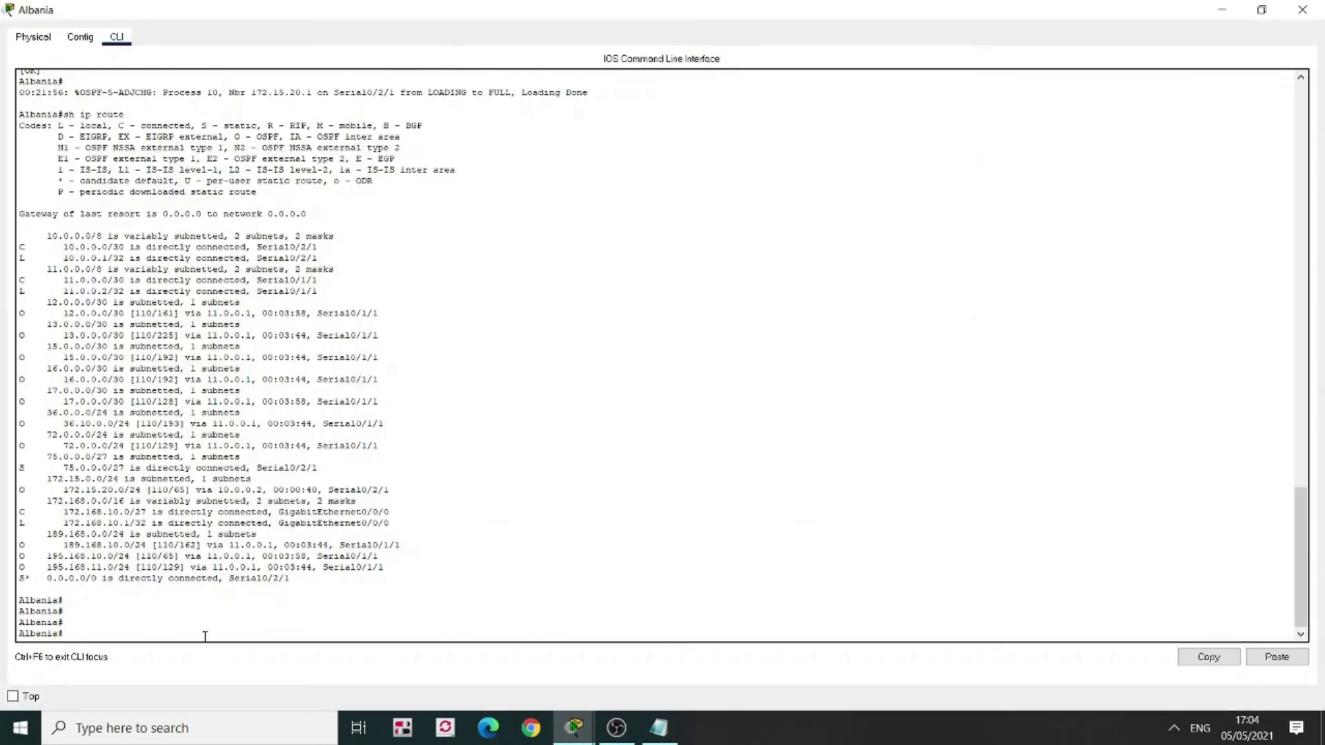
type("sh ip ospf")
left_click(1266, 13)
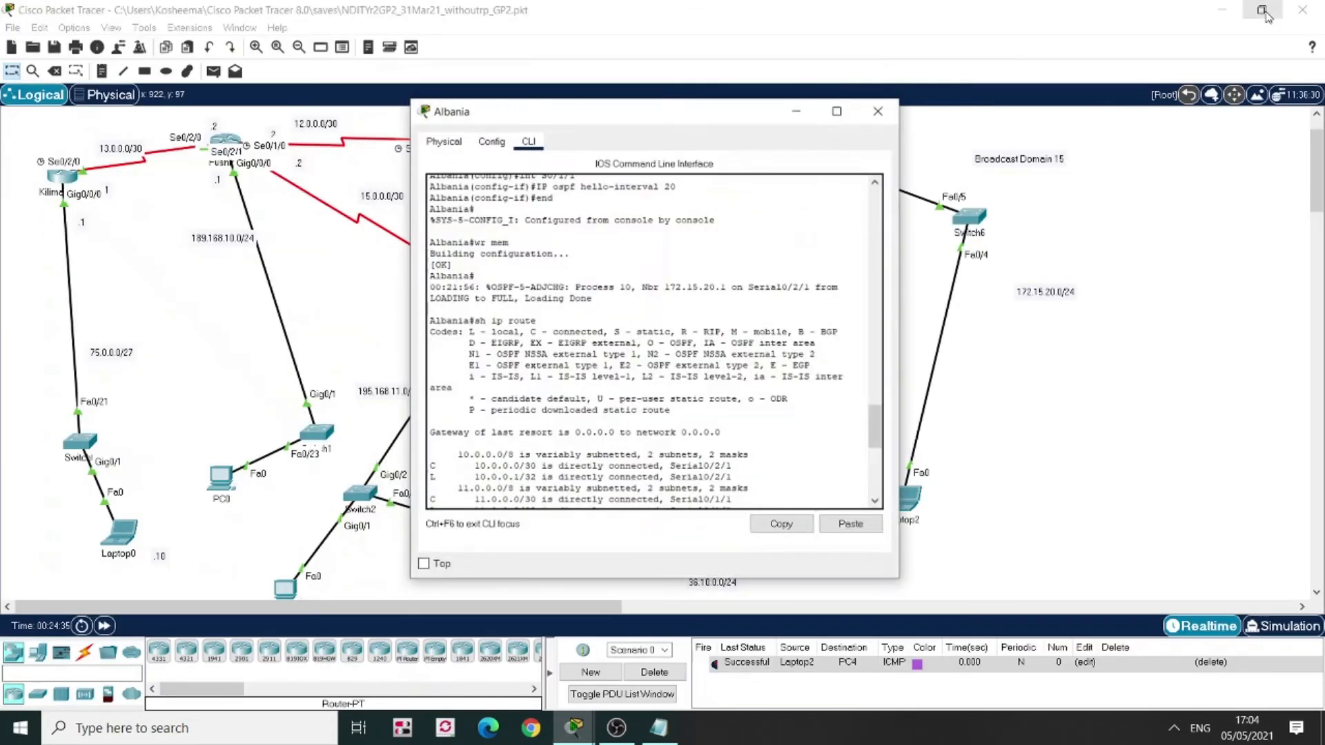
left_click_drag(619, 120, 269, 170)
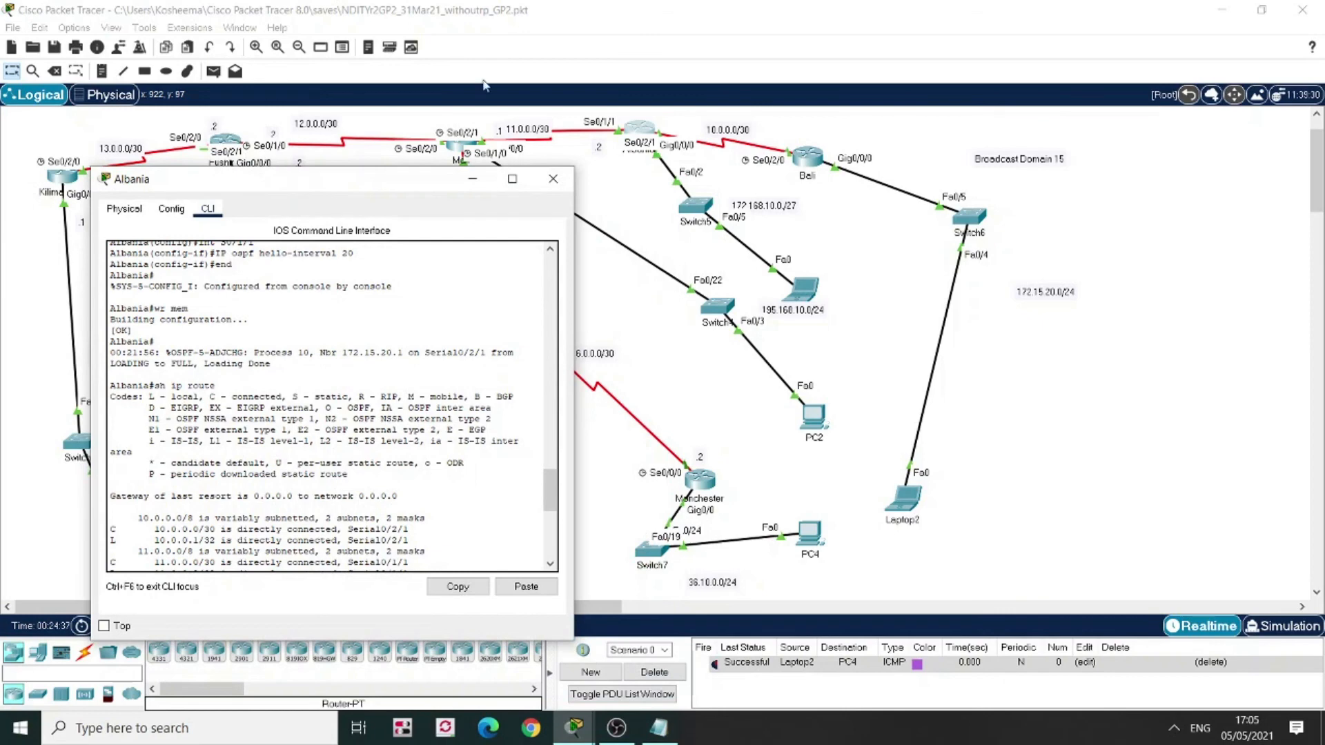
left_click(551, 543)
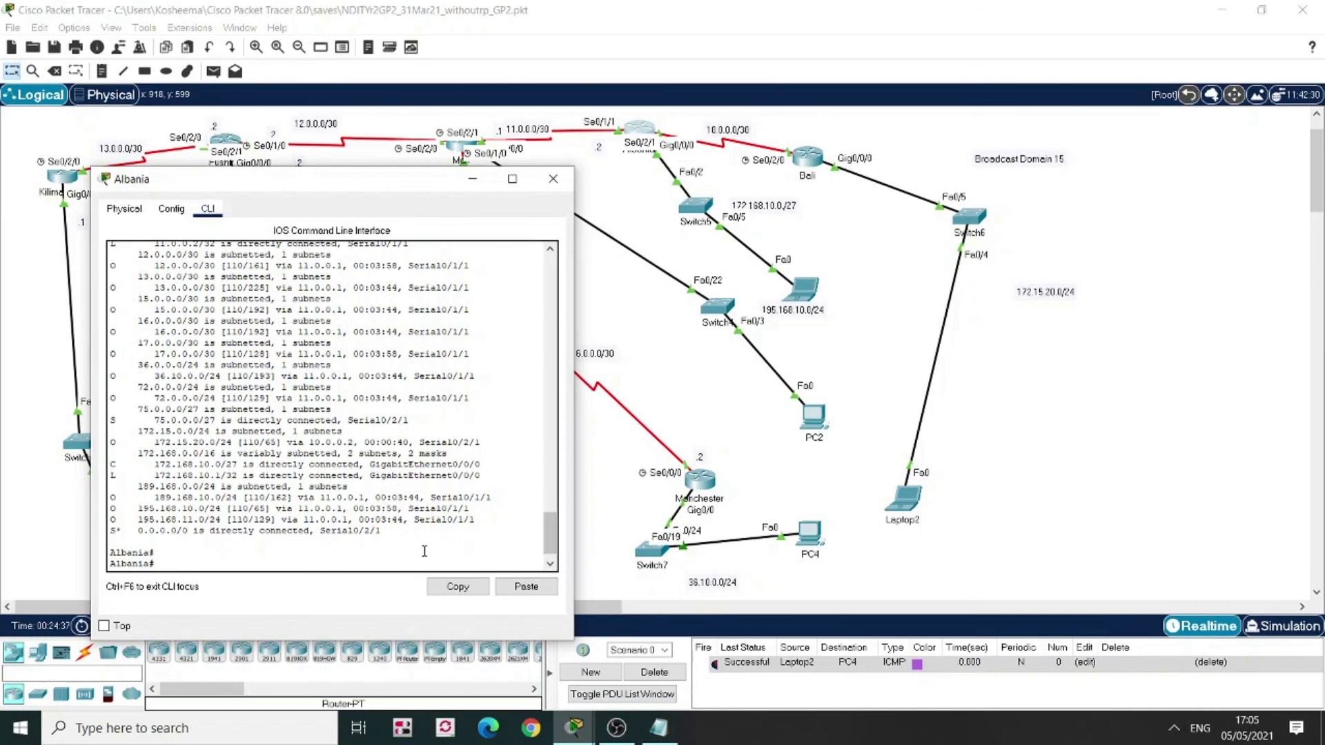
key("Return")
key("Return")
Try to display the OSPF details of Albania's S0/2/1 interface with sh ip ospf S0/2/1
type("sh ip ospfsh ip=====")
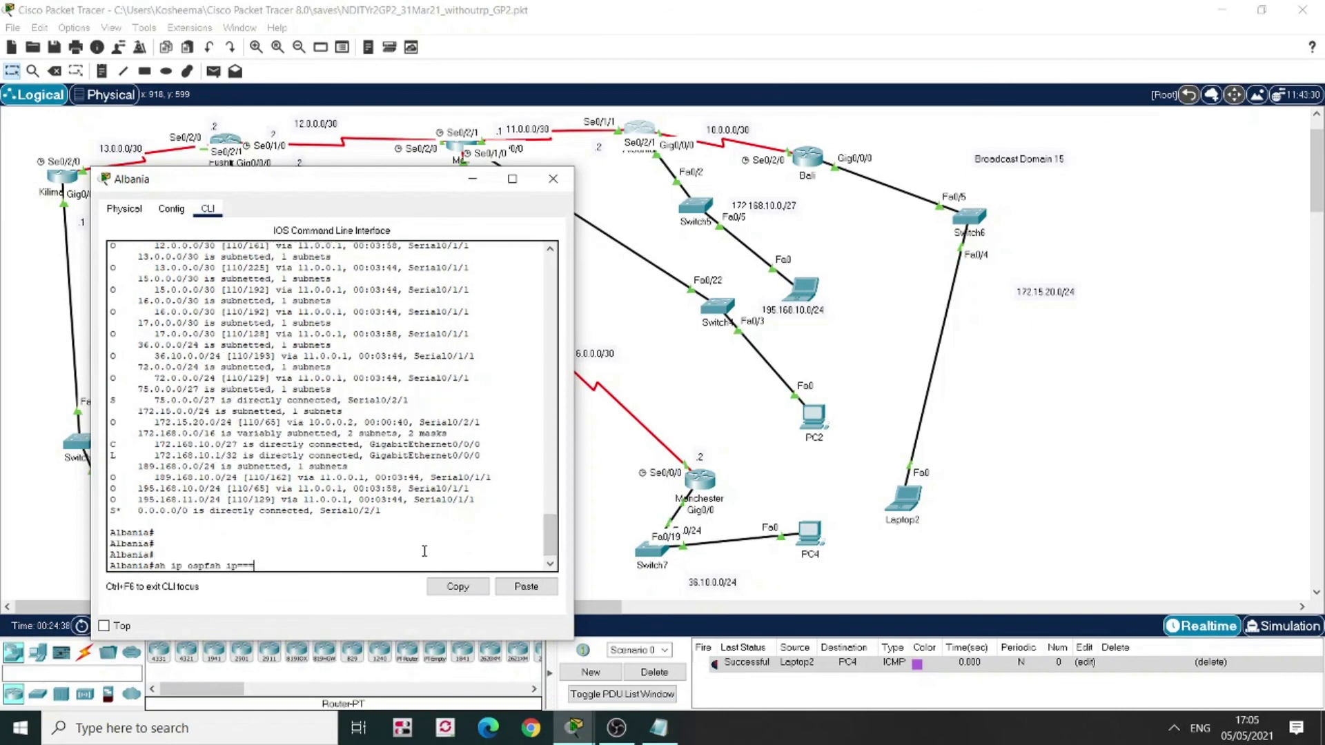
key("BackSpace")
key("BackSpace")
key("BackSpace")
key("BackSpace")
key("BackSpace")
key("BackSpace")
key("BackSpace")
key("BackSpace")
type("S0/2/1")
key("Return")
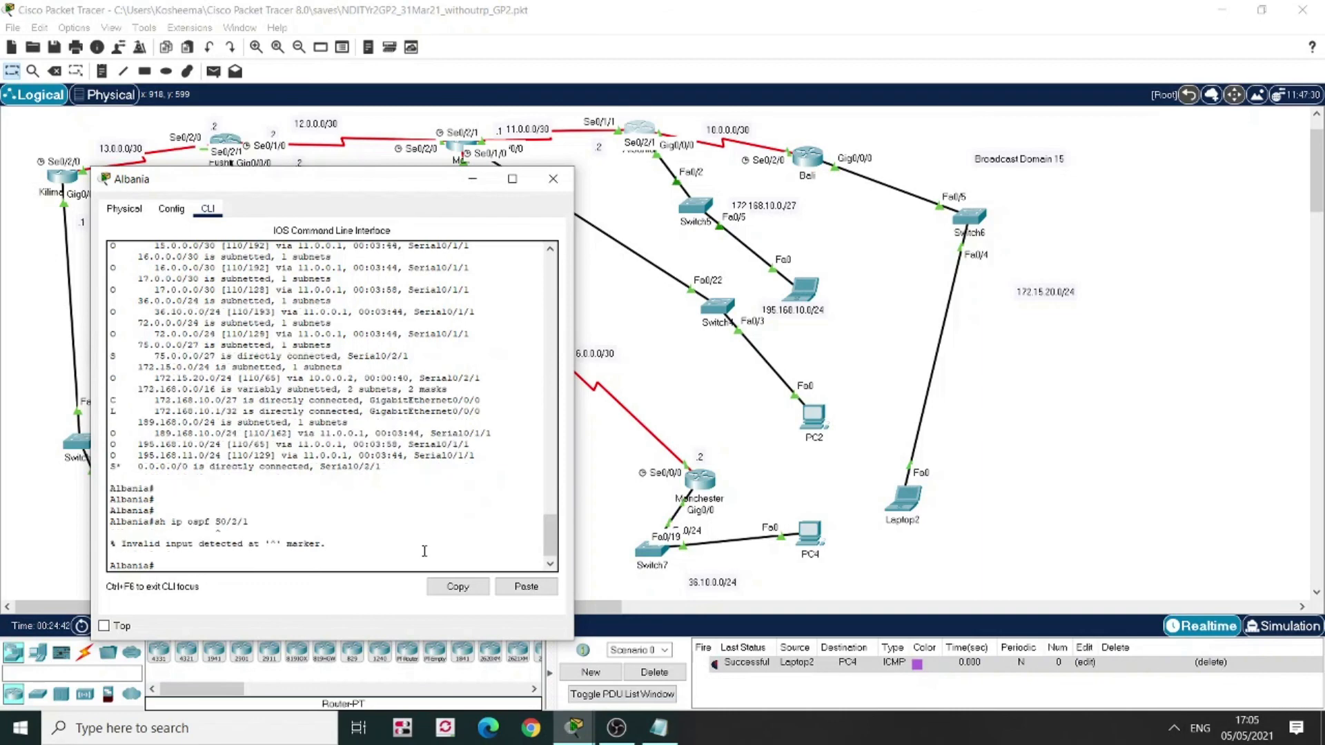
Correct the command to sh ip ospf INT S0/2/1 and display that interface's OSPF details
key("Up")
key("Left")
key("Left")
key("Left")
key("Left")
key("Left")
key("Left")
key("Left")
type("INT")
key("Return")
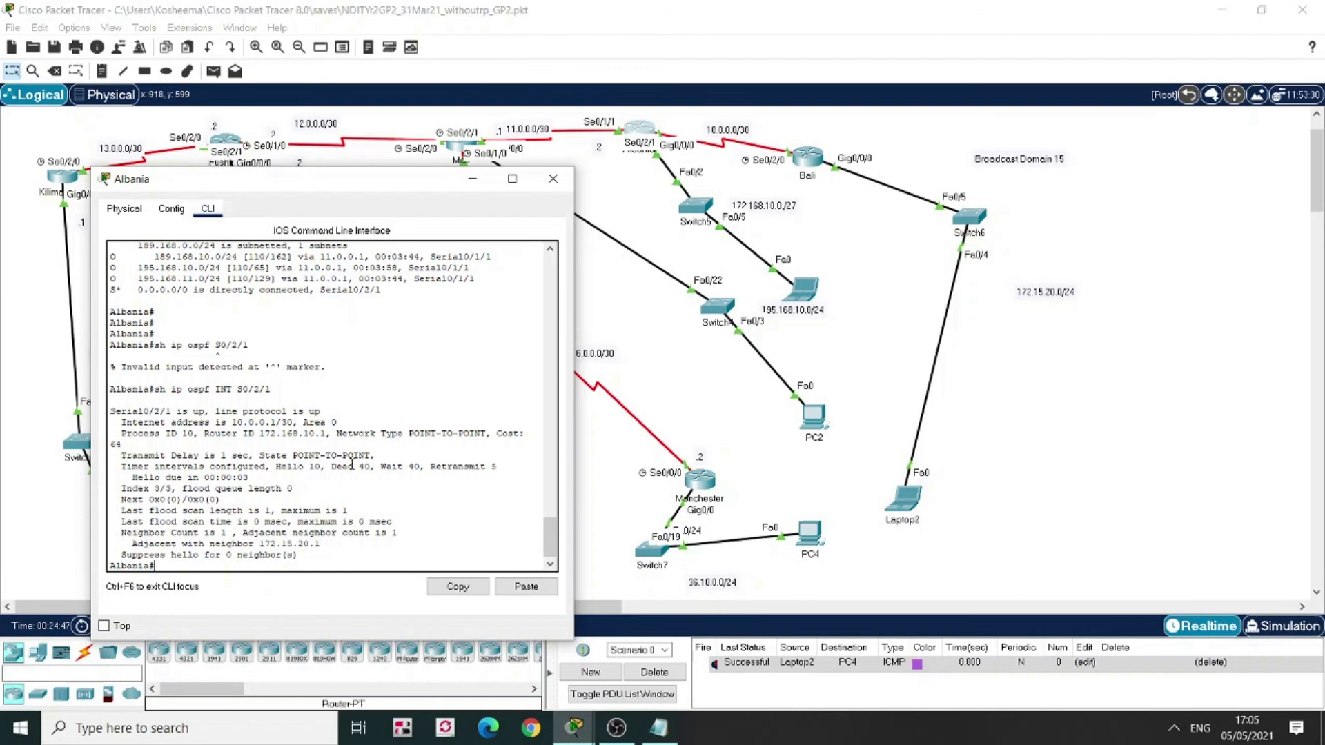
Query the OSPF details of Albania's S0/2/0 interface, and close the router's window
key("Up")
type("0")
key("Return")
key("Return")
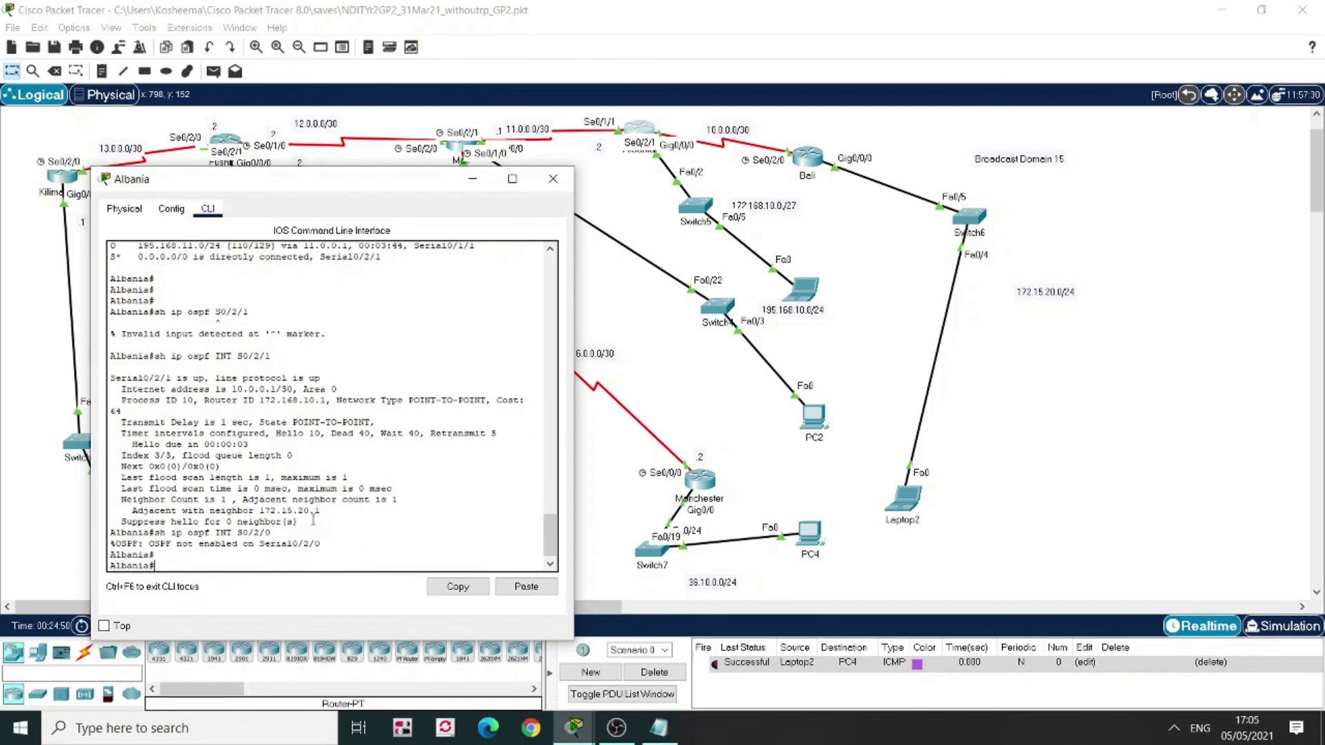
left_click(551, 181)
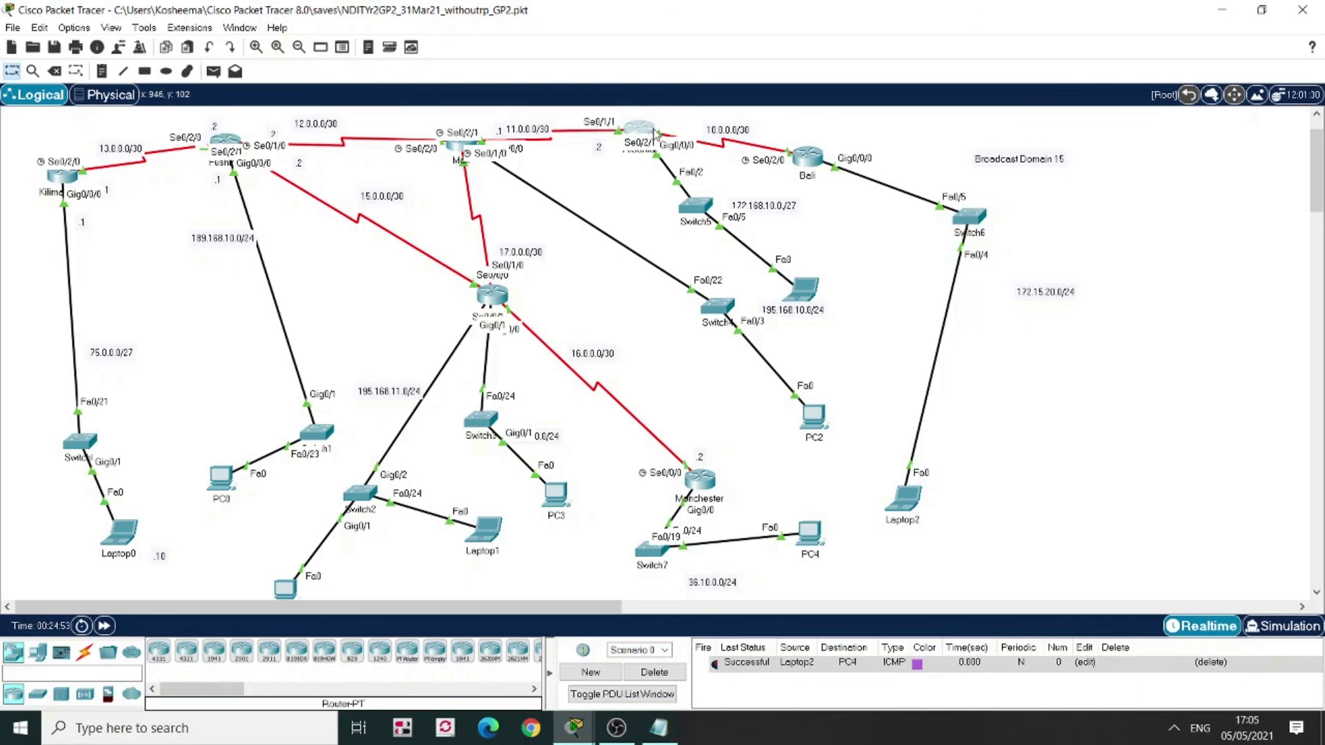
Reopen Albania's command line beside the topology and try to select interface S0/1/1 from privileged mode
mouse_move(646, 131)
left_click(635, 130)
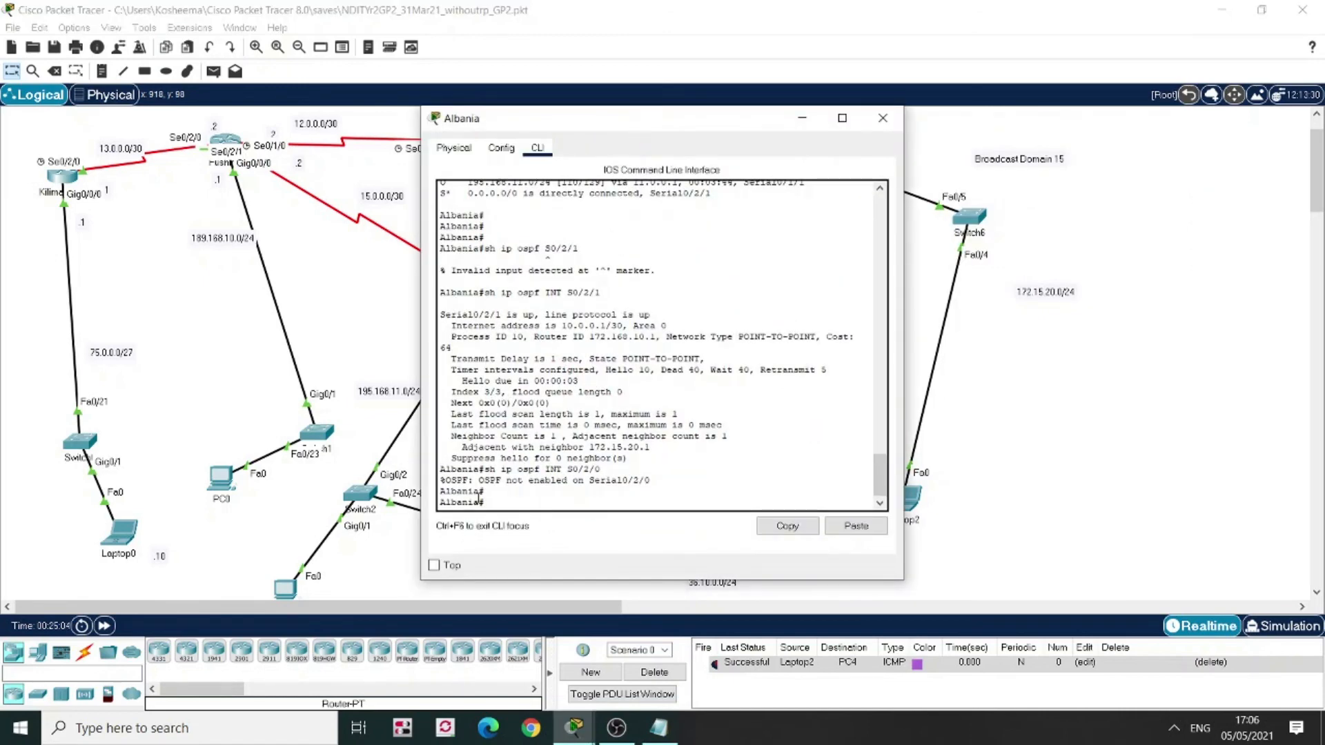
type("INT")
left_click_drag(639, 122, 967, 111)
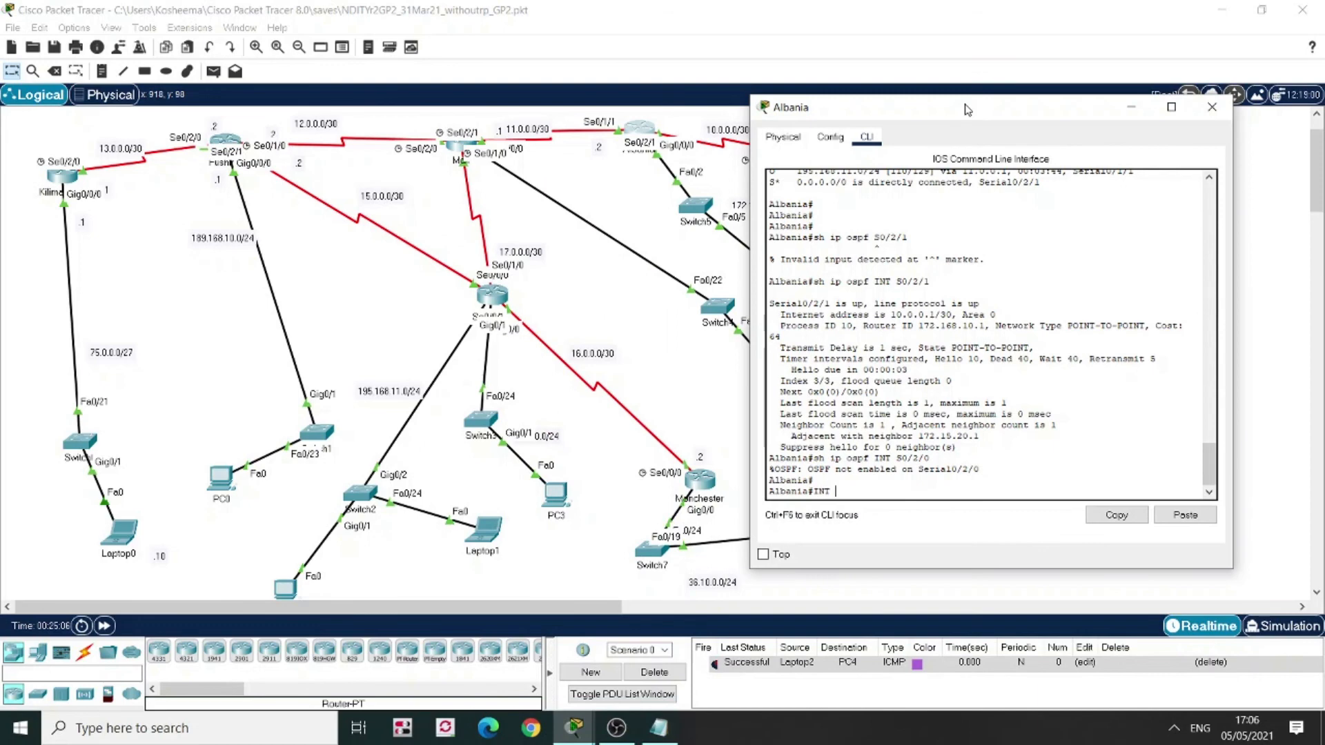
type("S0/1/1")
key("Return")
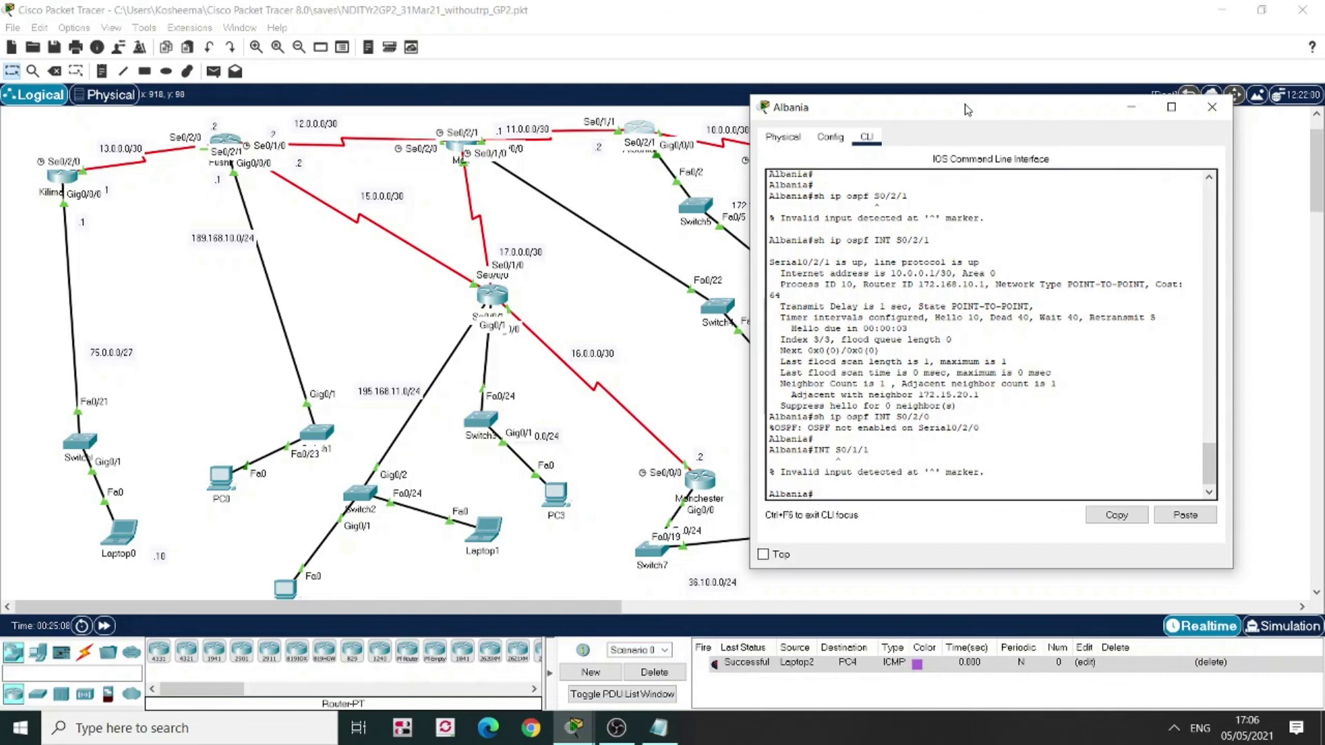
Enter global configuration mode, select interface S0/1/1, and list the options available for ip ospf
type("cop")
key("BackSpace")
type("nf t")
type("int S0")
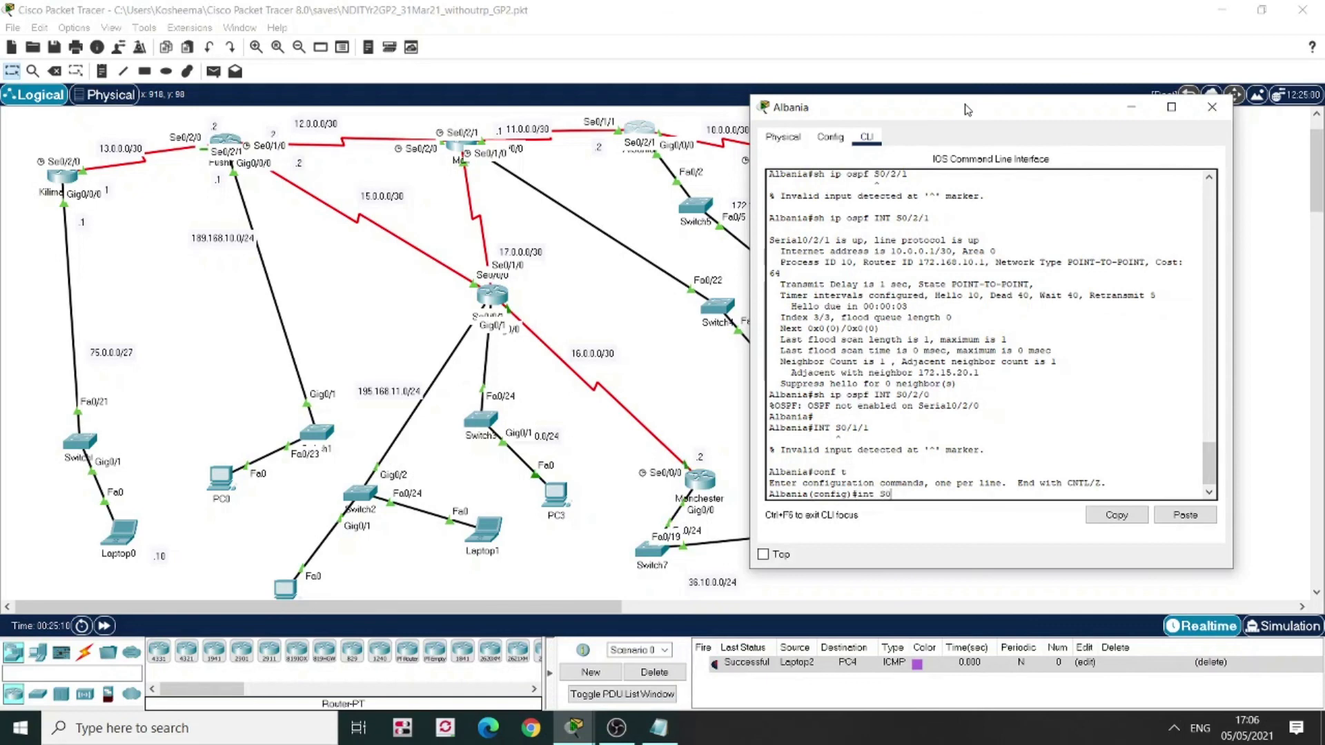
type("/1/1")
key("Return")
type("ip")
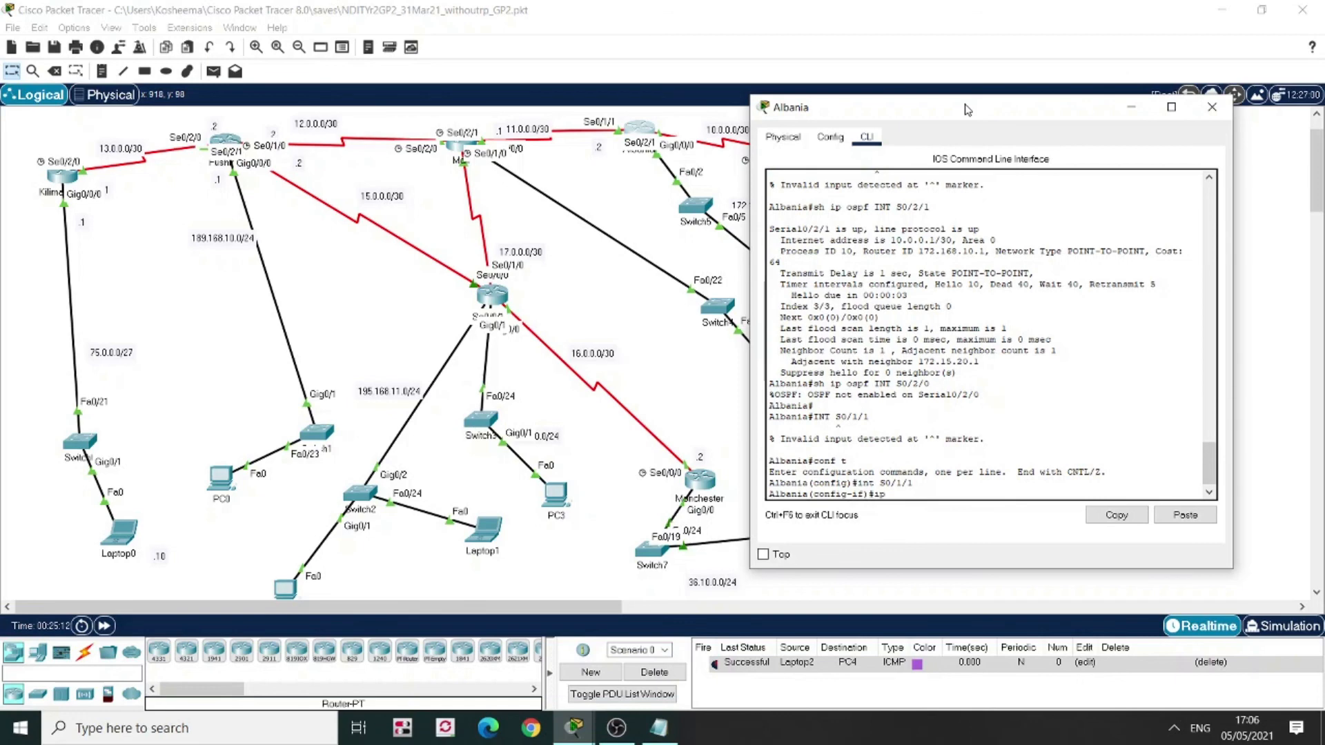
type(" ospf ?")
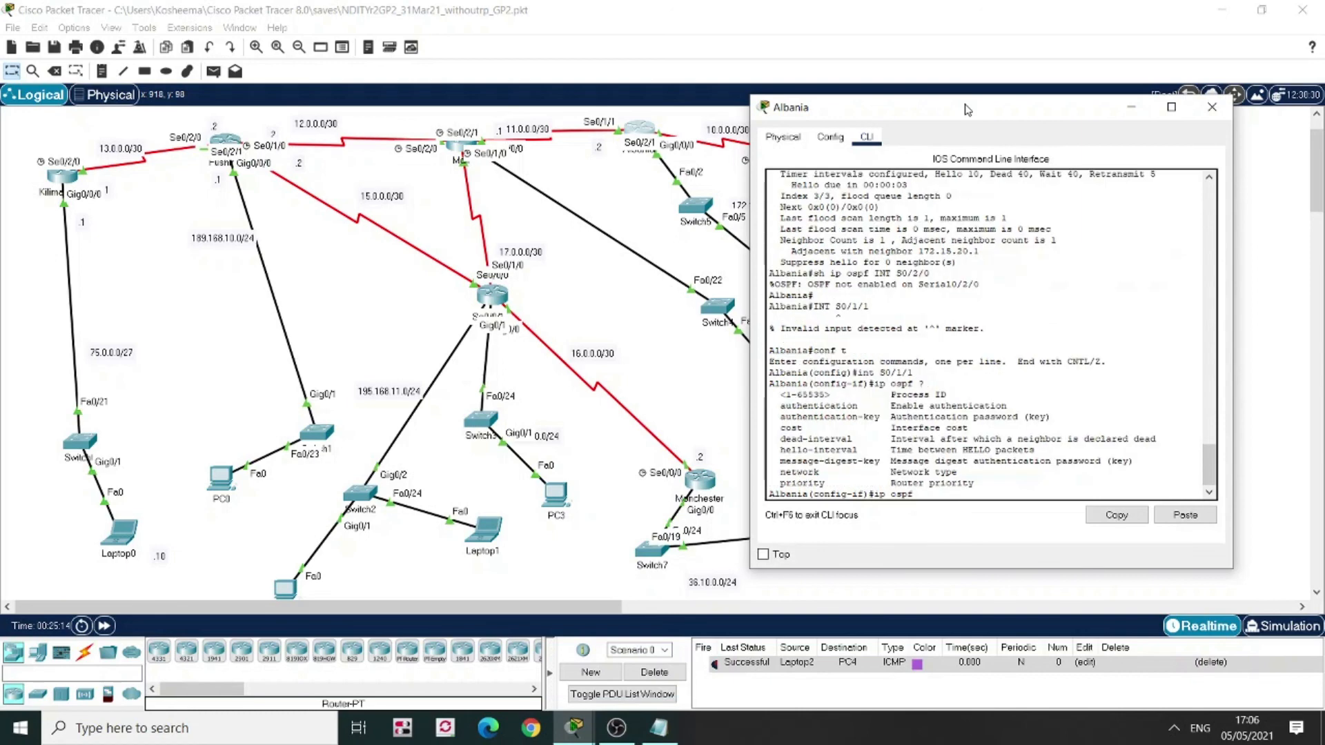
Try to set OSPF process 15 on S0/1/1 with ip ospf 15, and list the arguments that the command takes
type("10")
key("BackSpace")
type("5")
key("Return")
key("Up")
type("?")
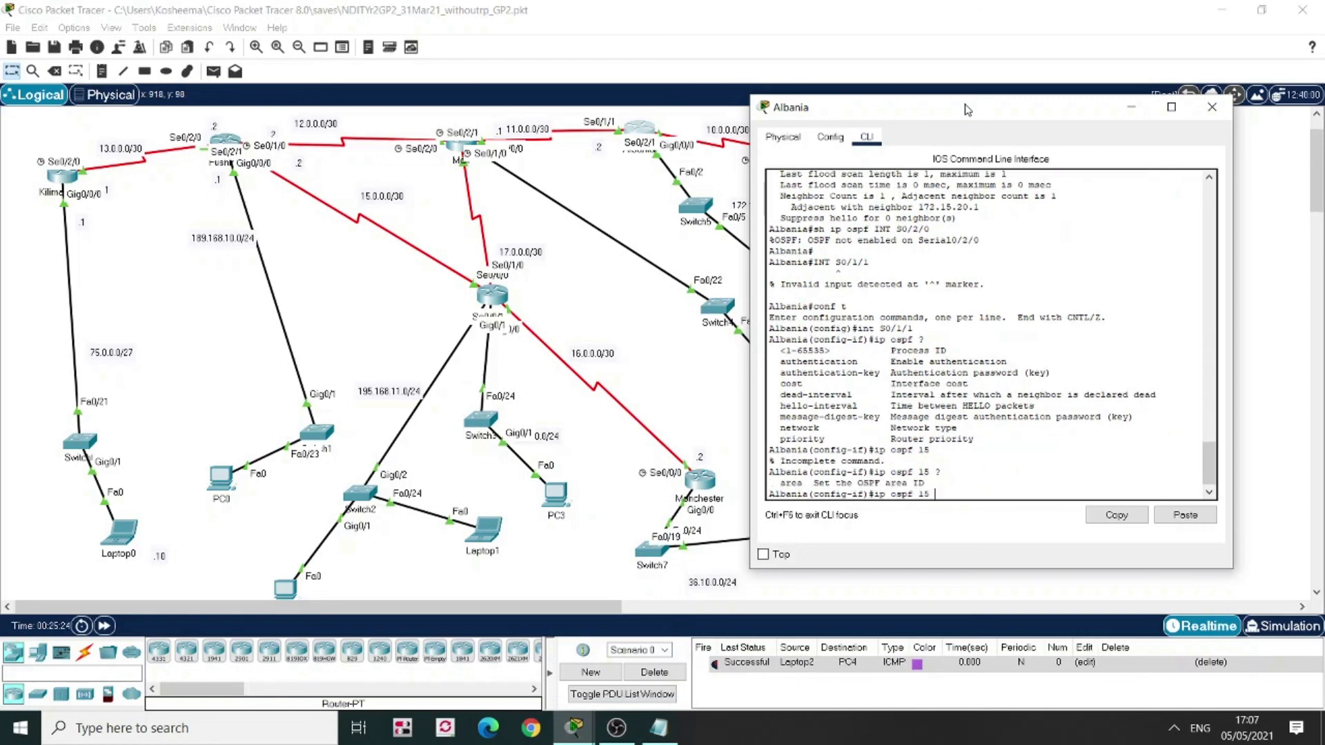
Complete the ip ospf 15 command on S0/1/1 with area 0, and close Albania's window
type("area 0")
key("Return")
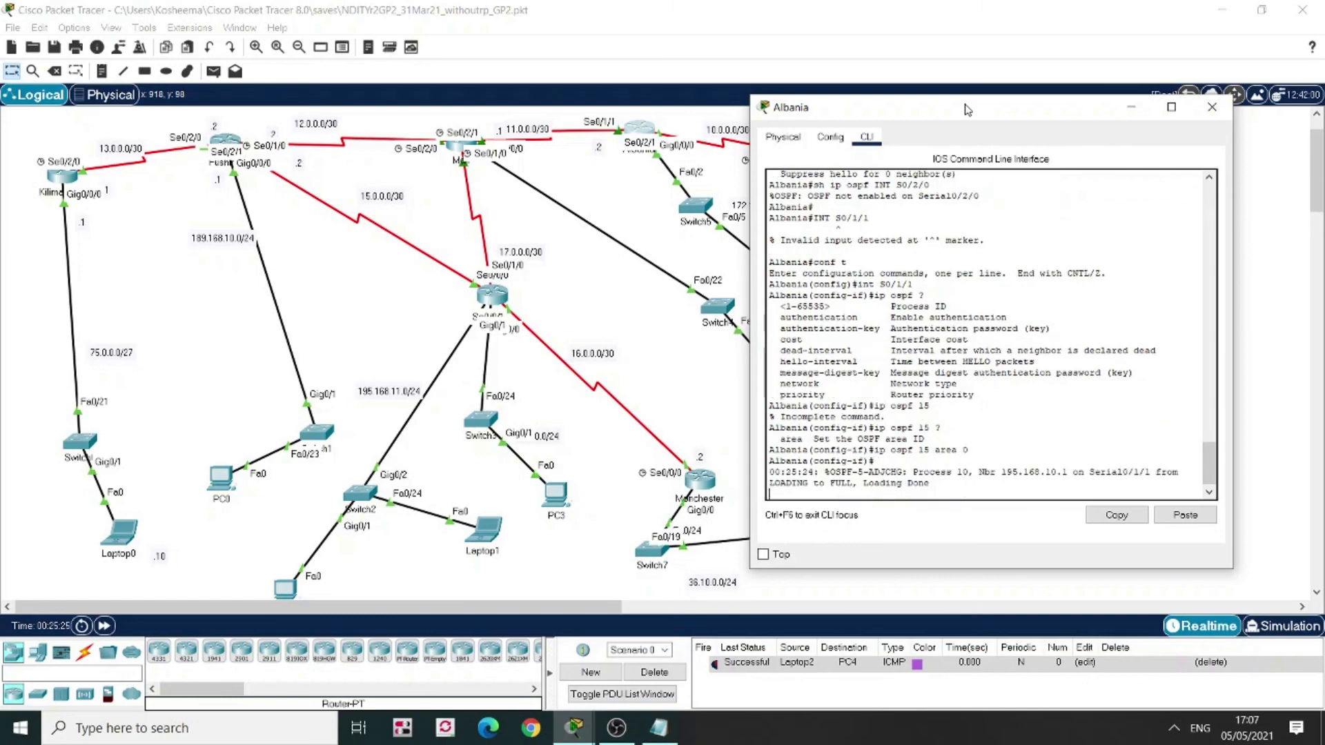
key("Return")
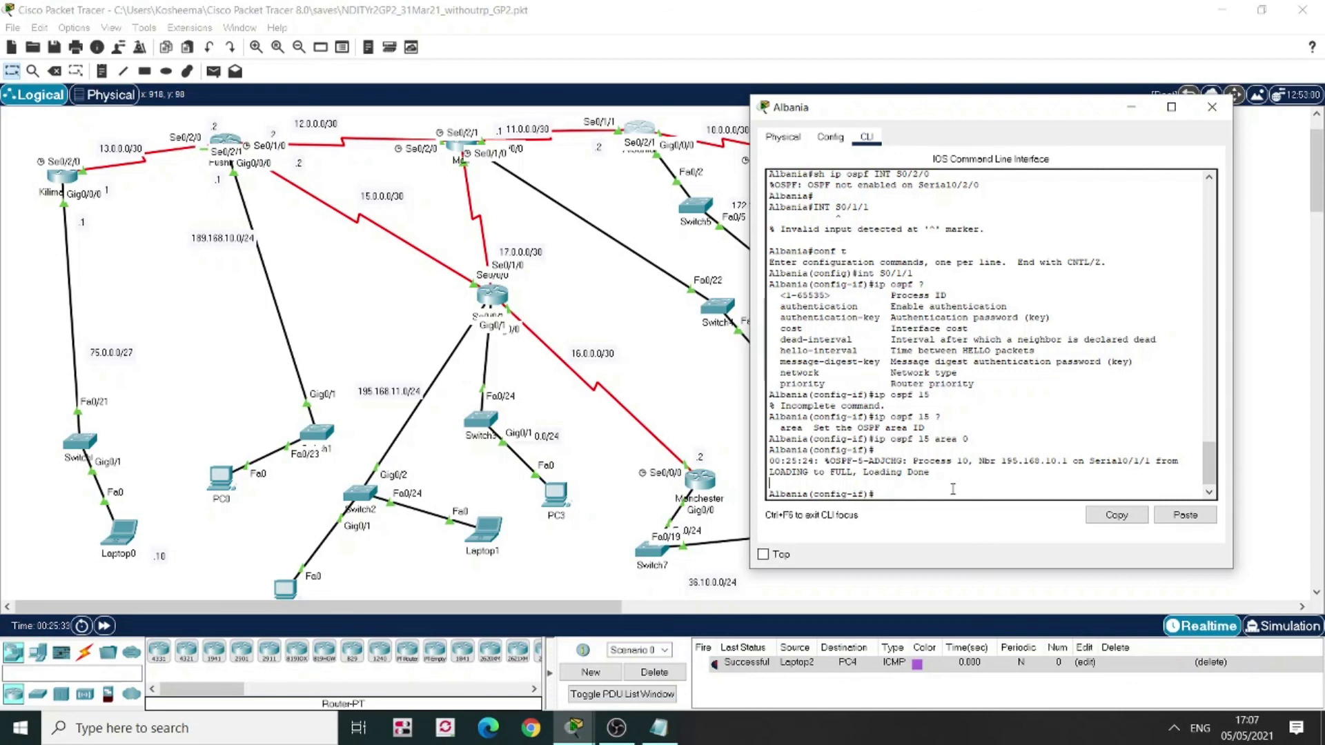
left_click(1211, 116)
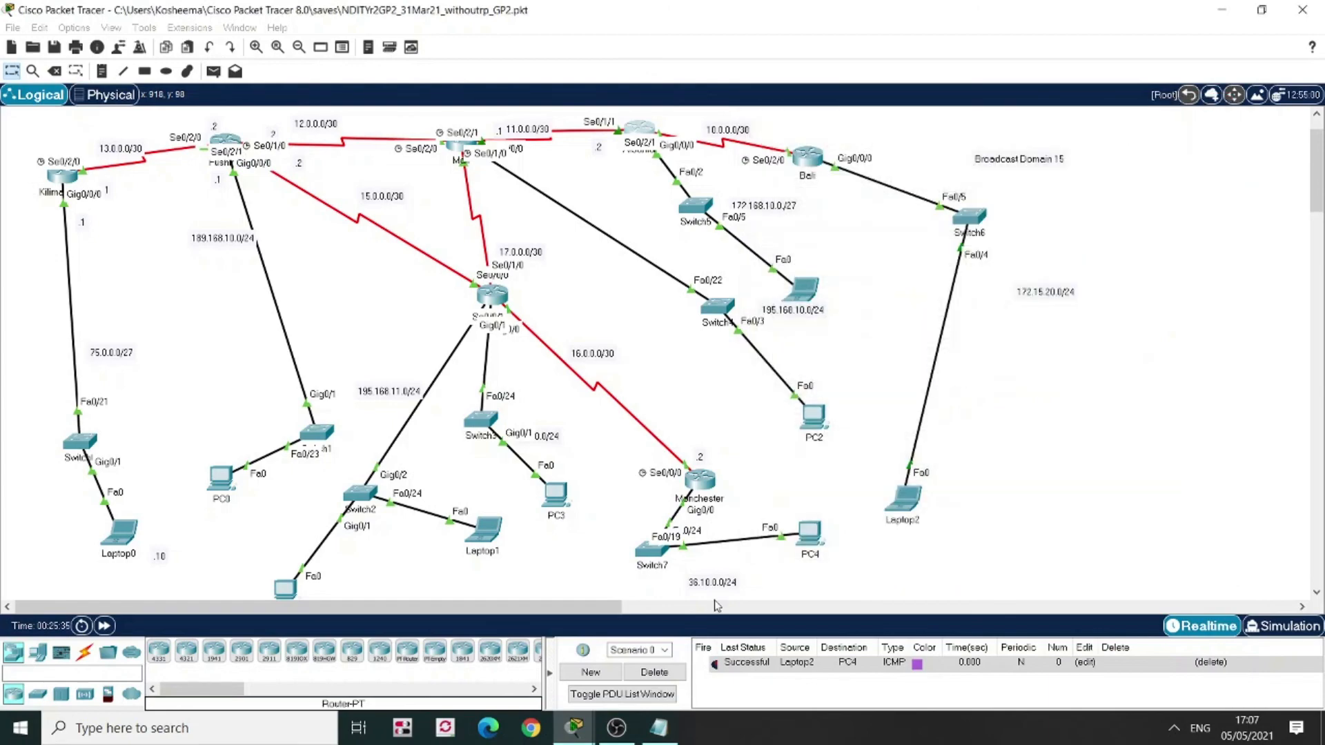